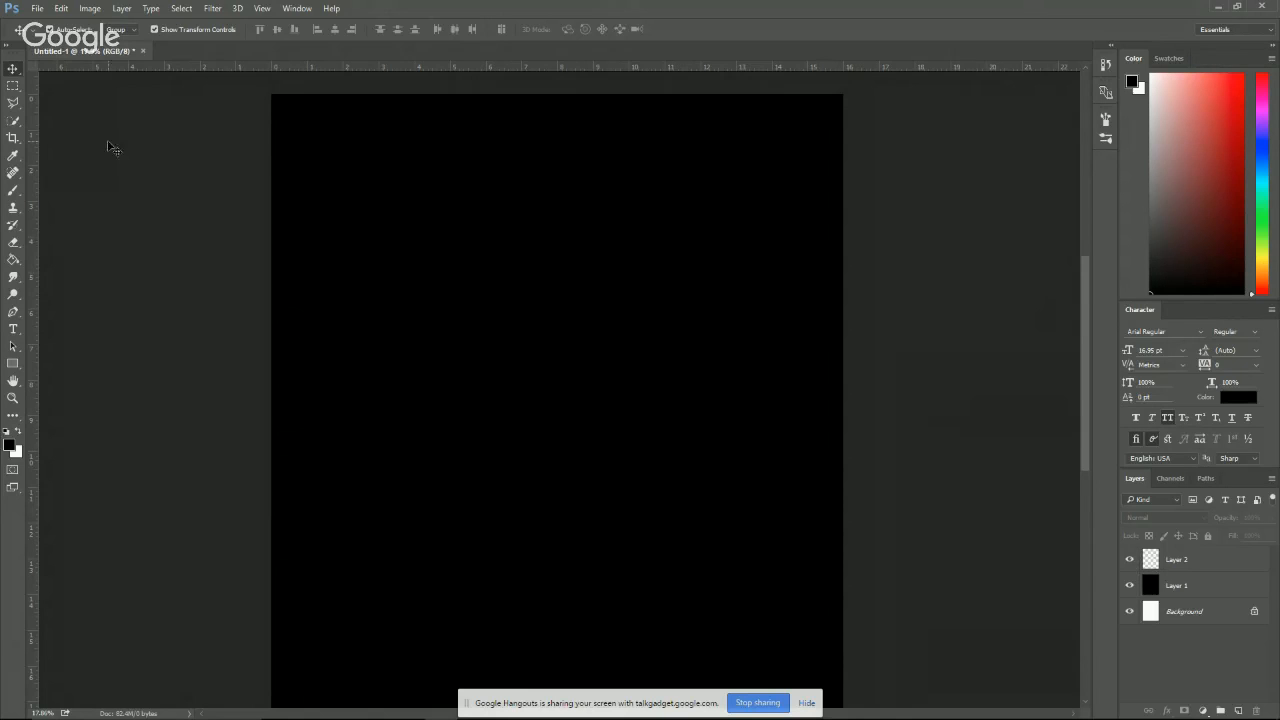
# Add the centred text "Doops, I'm a dork. BRB with wacom pen." on two lines in the canvas's upper-left area.
pyautogui.click(13, 329)
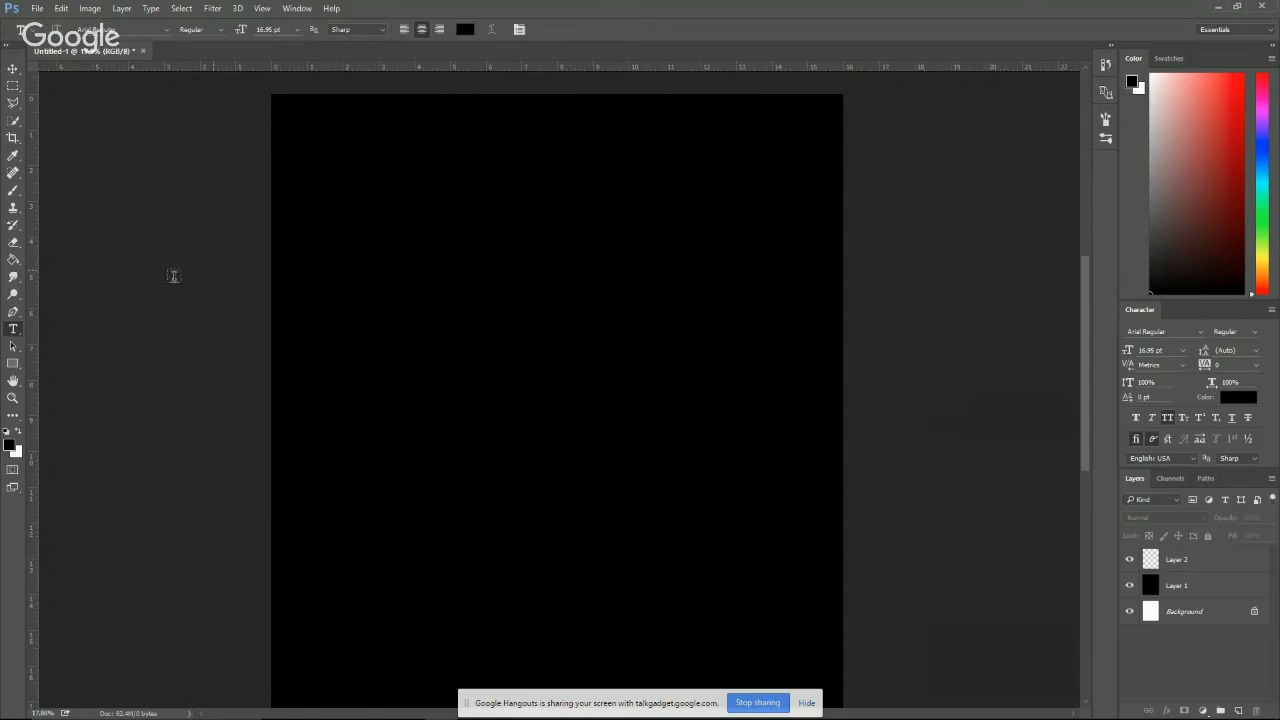
pyautogui.click(393, 255)
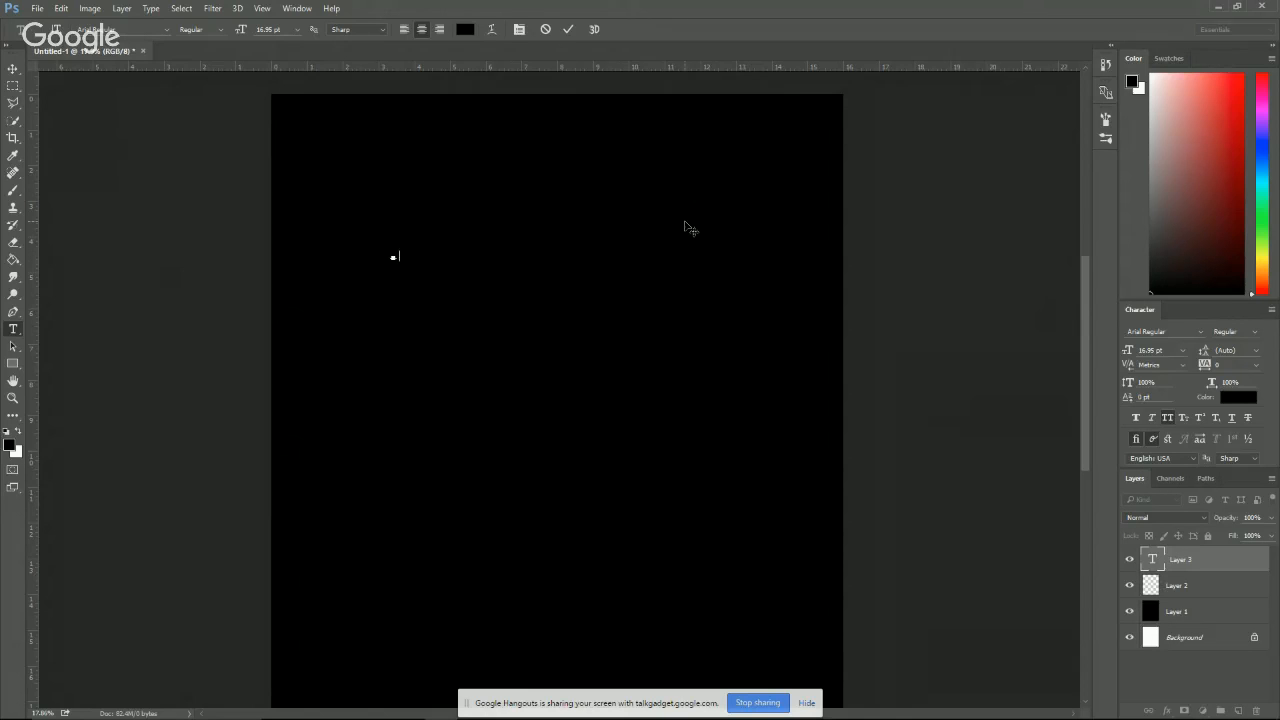
pyautogui.write('ethequick brown')
pyautogui.hotkey('ctrl', 'a')
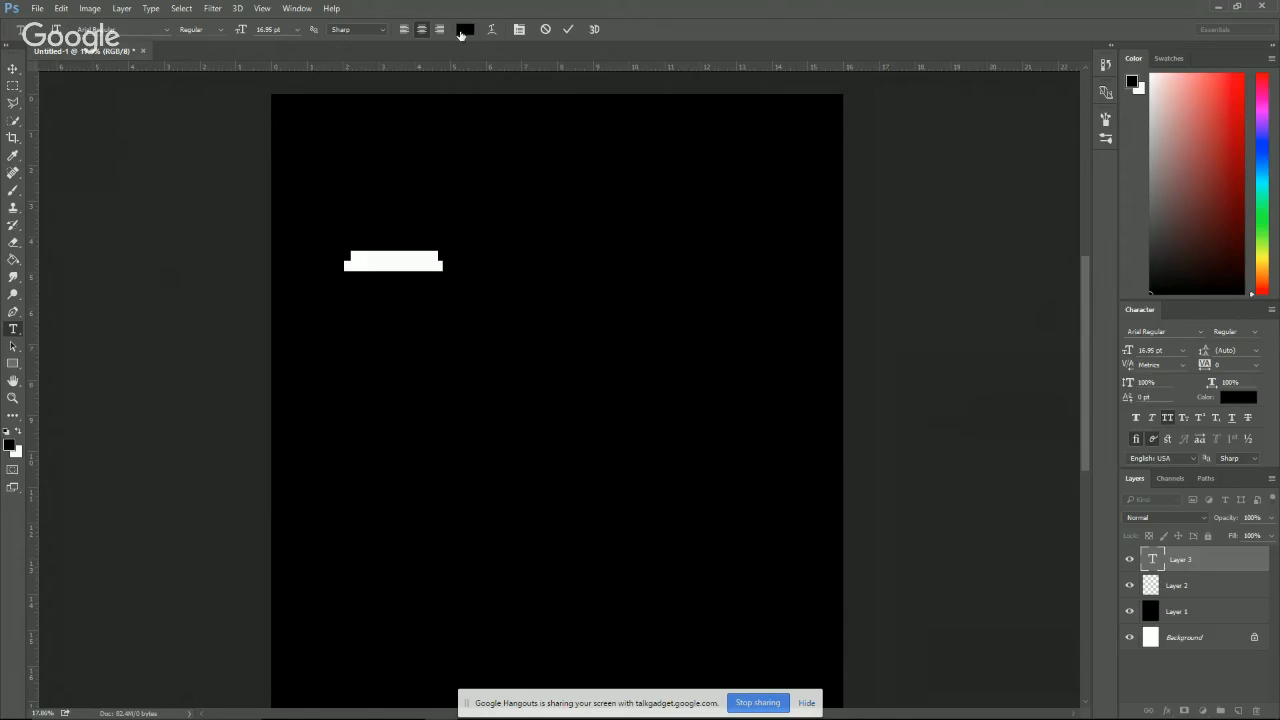
# Colour the whole message purple (a001b8) and commit the text.
pyautogui.click(461, 31)
pyautogui.moveTo(992, 306); pyautogui.dragTo(992, 290)
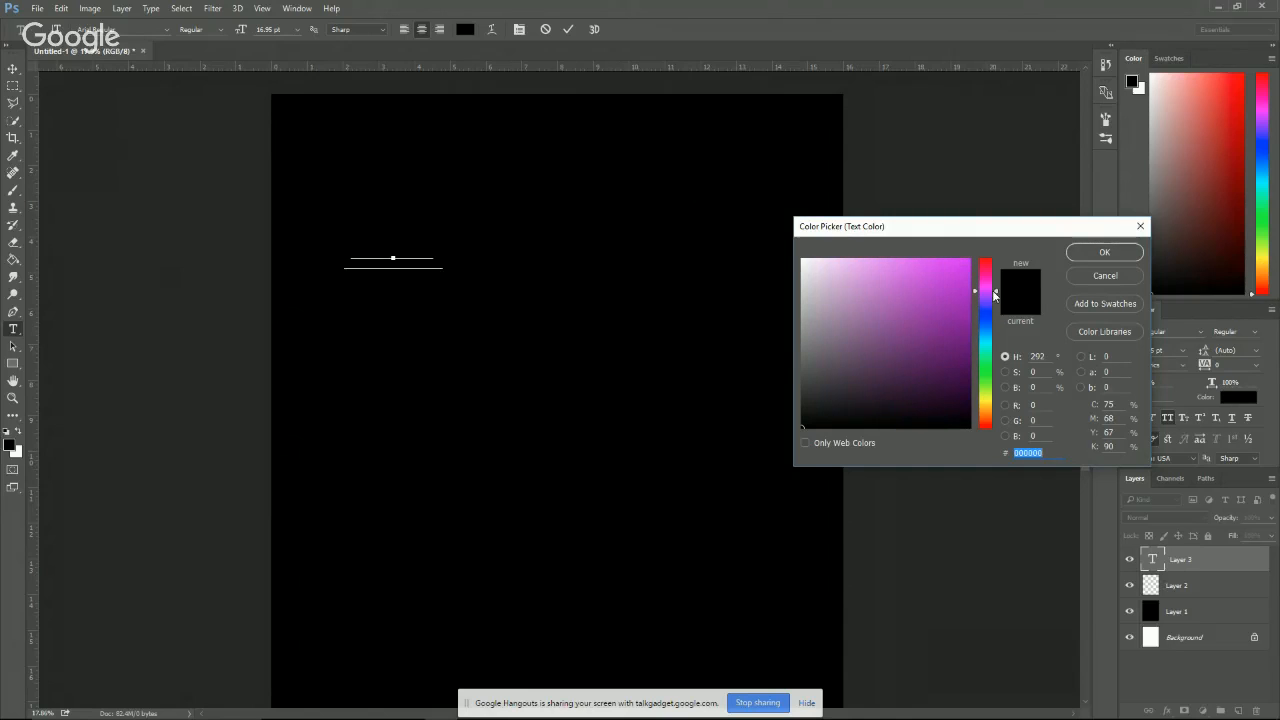
pyautogui.click(968, 305)
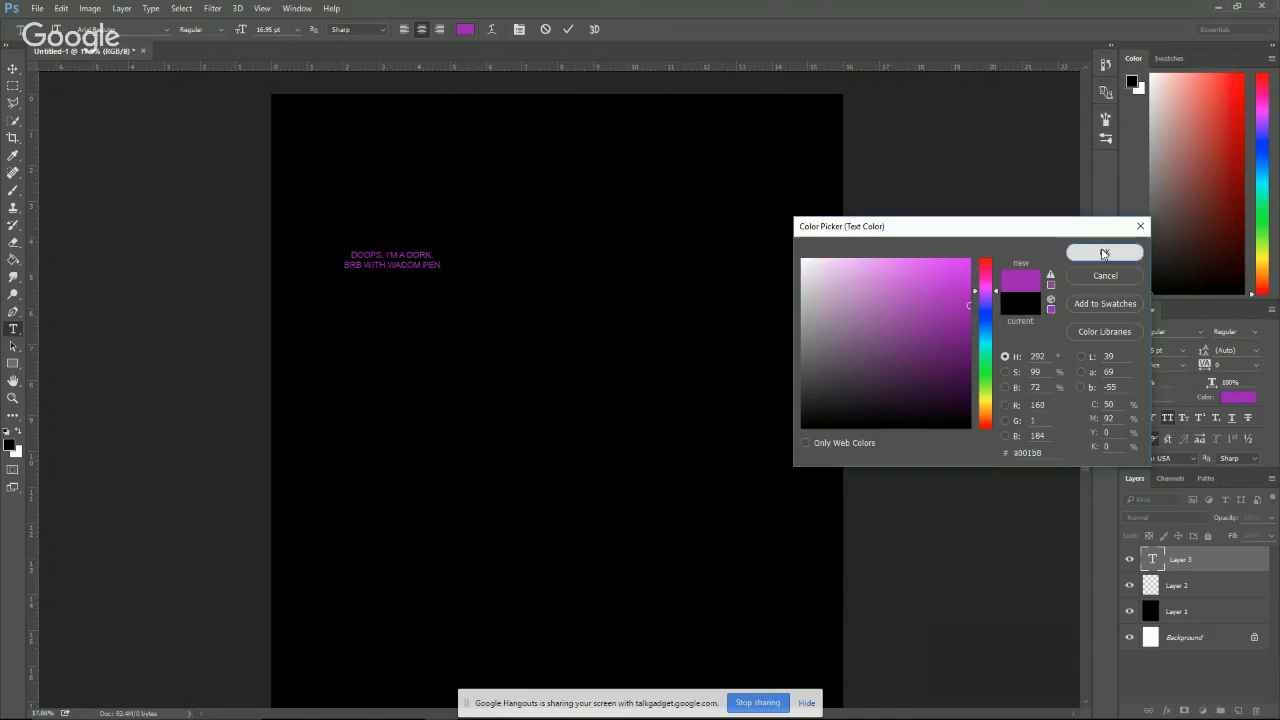
pyautogui.click(1104, 253)
pyautogui.hotkey('ctrl', 'Return')
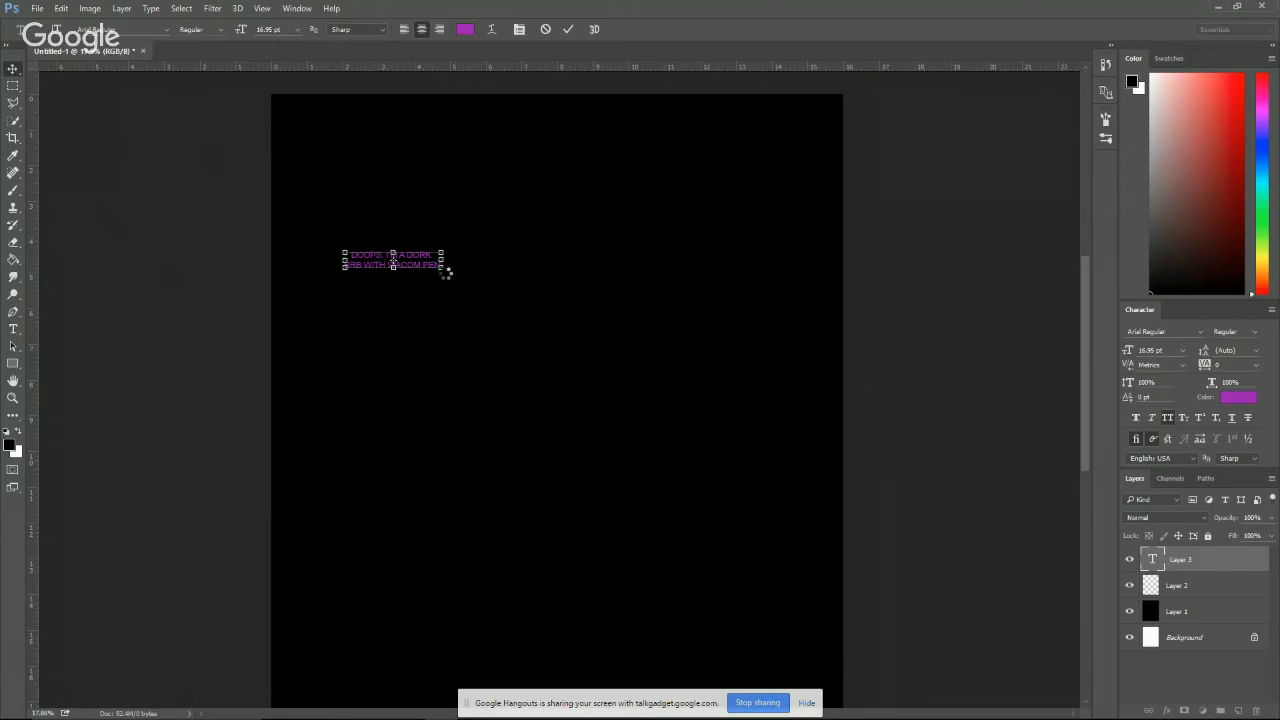
# Enlarge the purple message to about 10.5 by 2.1 inches, and delete its text layer.
pyautogui.moveTo(449, 283); pyautogui.dragTo(686, 487)
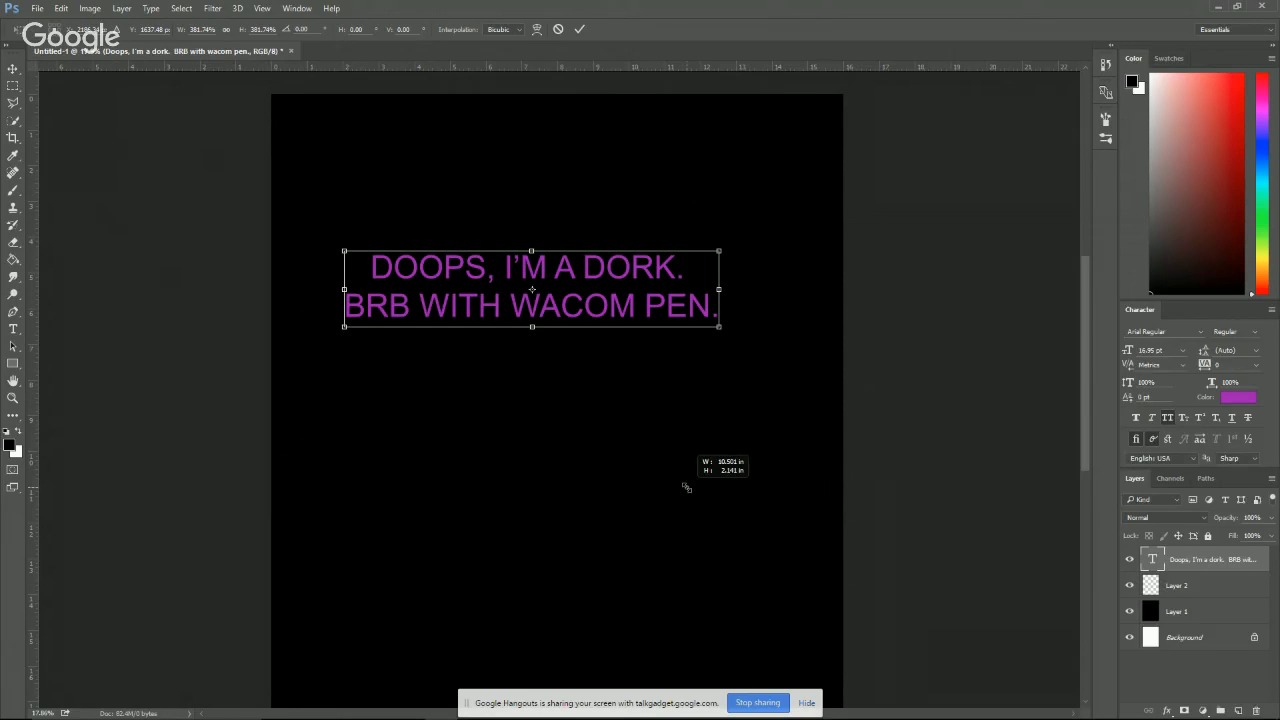
pyautogui.click(580, 29)
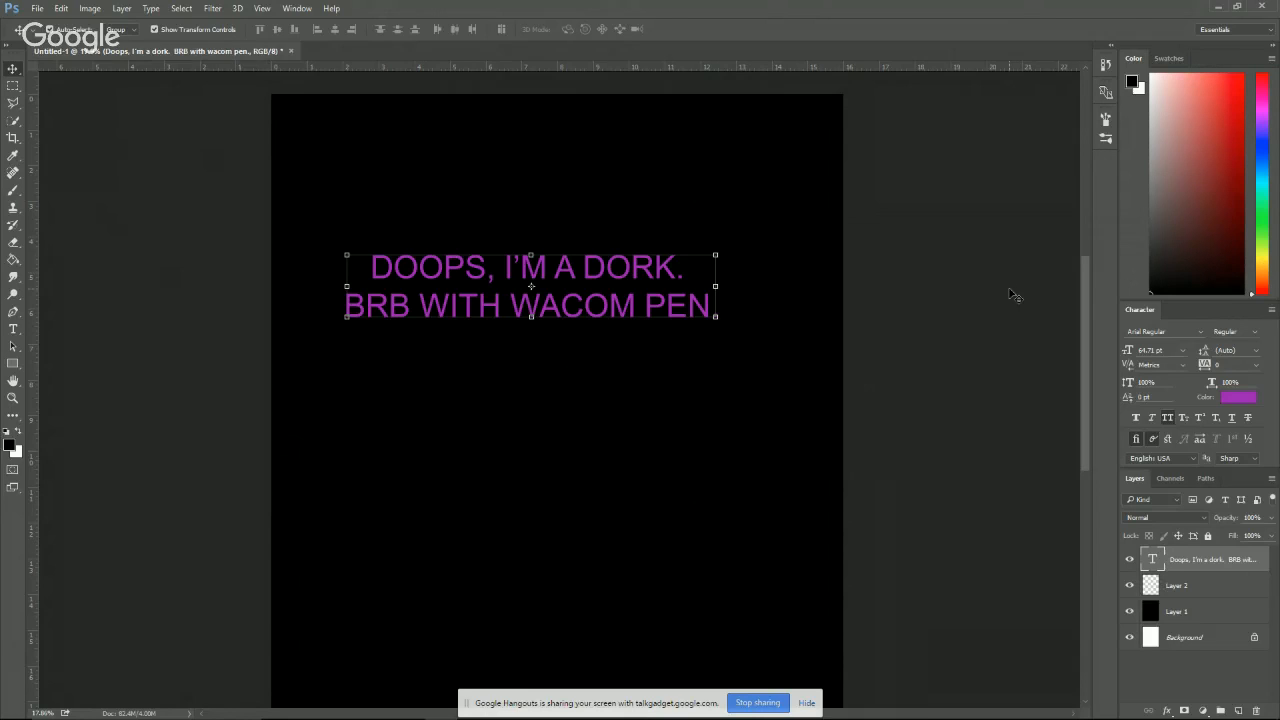
pyautogui.press('Delete')
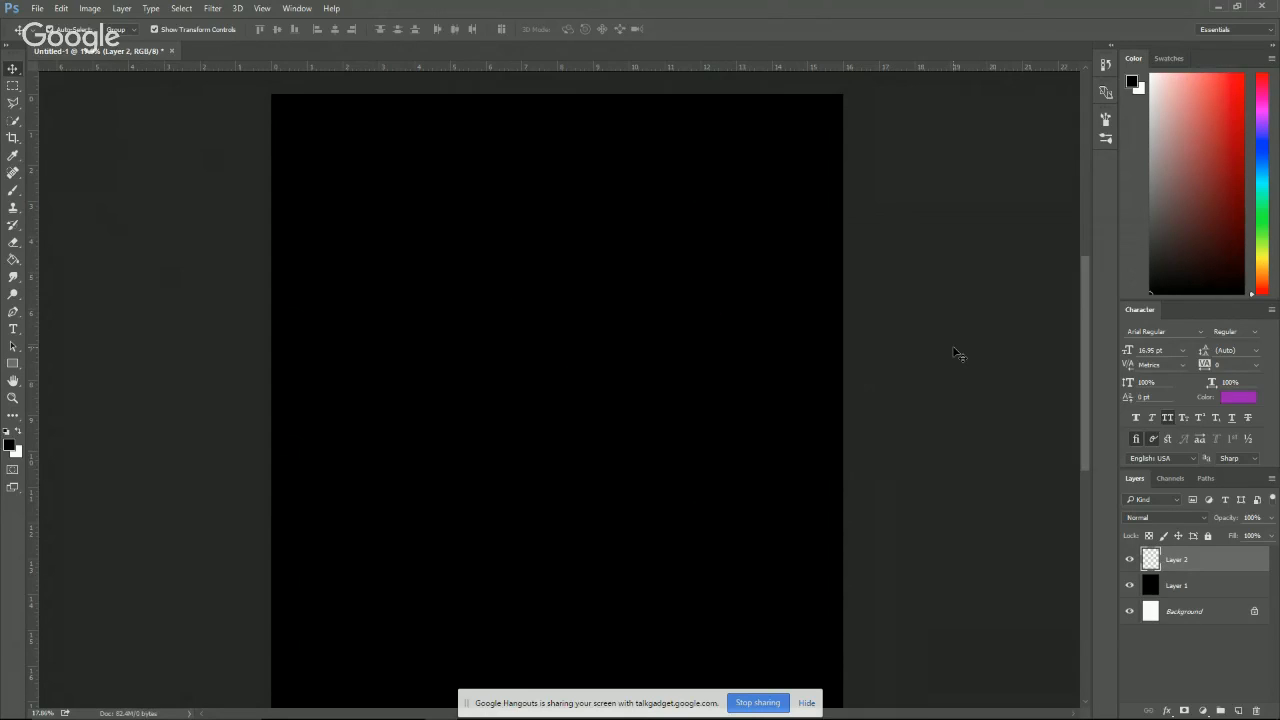
# Hide the Google Hangouts screen-sharing notice covering the lower canvas.
pyautogui.press('space')
pyautogui.moveTo(664, 298)
pyautogui.mouseDown()
pyautogui.moveTo(661, 236)
pyautogui.moveTo(660, 290)
pyautogui.mouseUp()
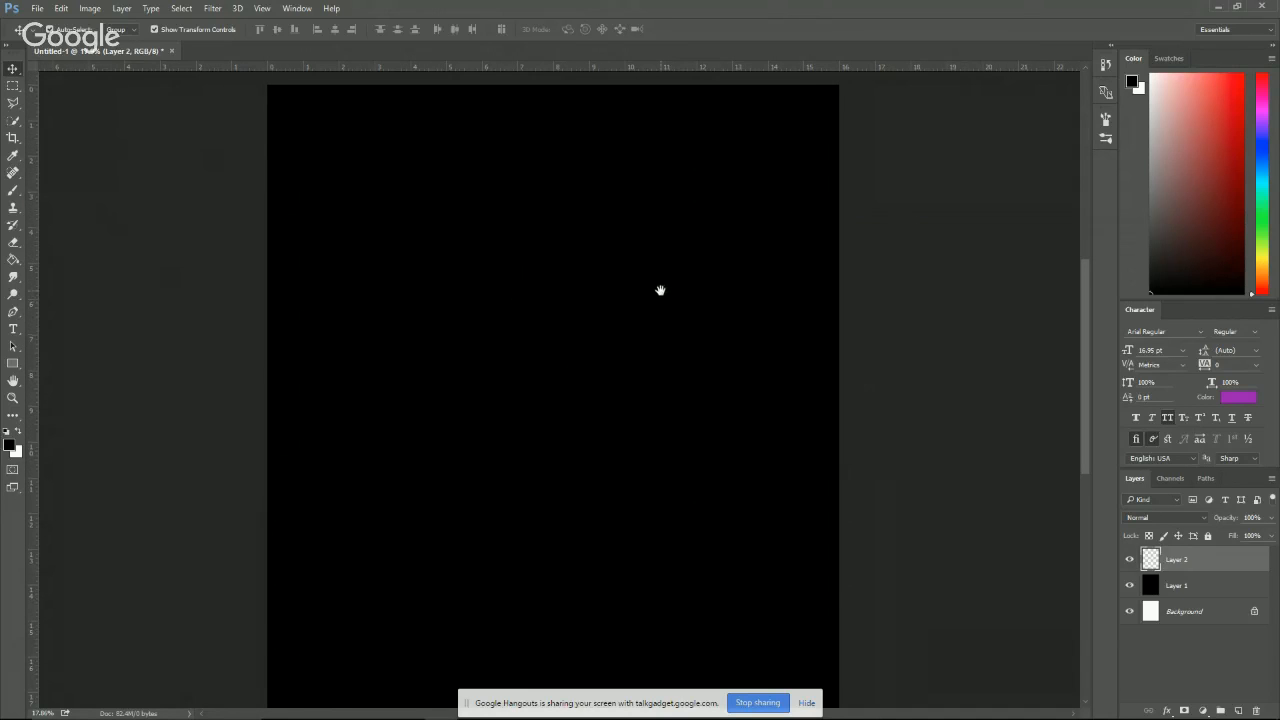
pyautogui.click(808, 704)
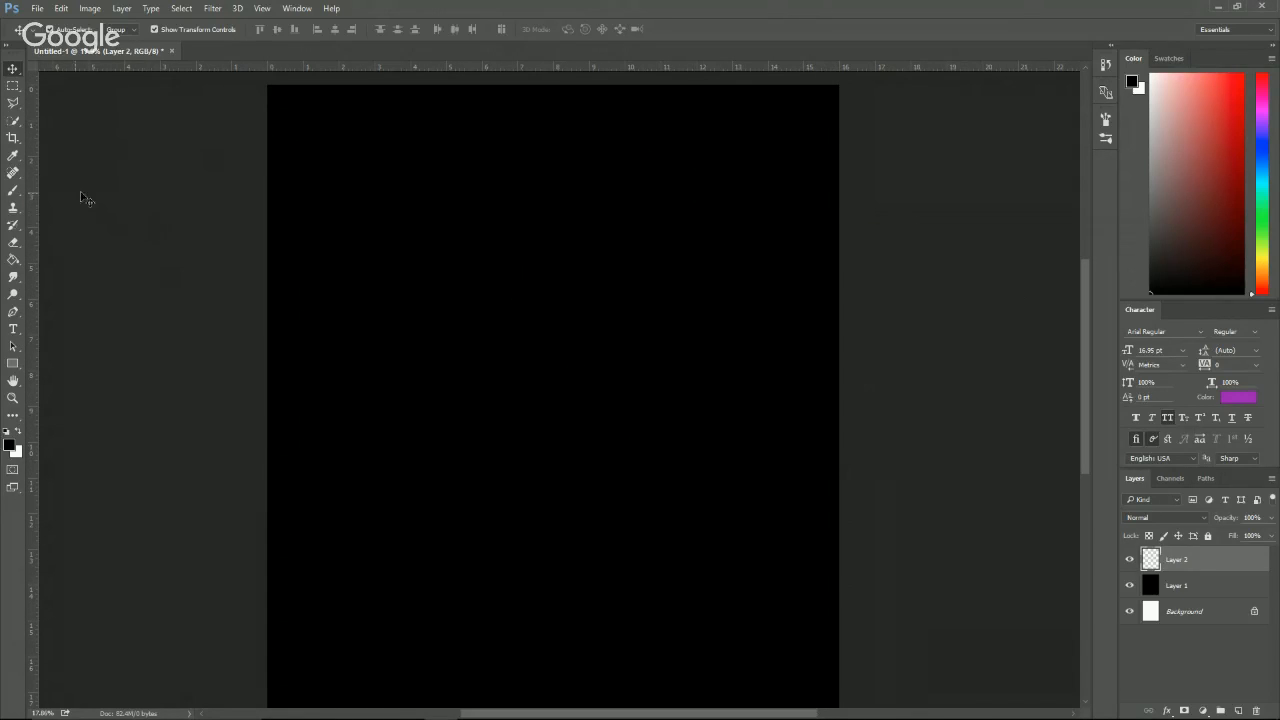
# Brush thick white diagonals on Layer 2 from a peak near the canvas centre down towards both lower sides, as street edges.
pyautogui.click(13, 190)
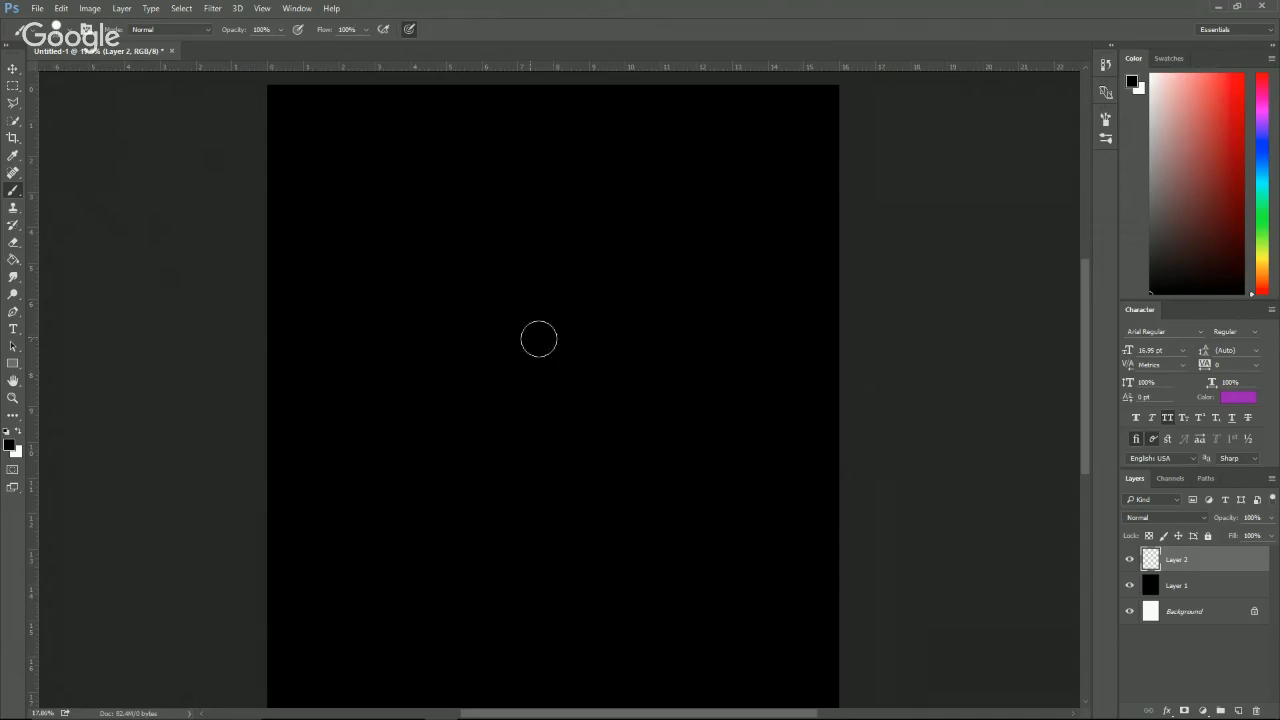
pyautogui.click(18, 432)
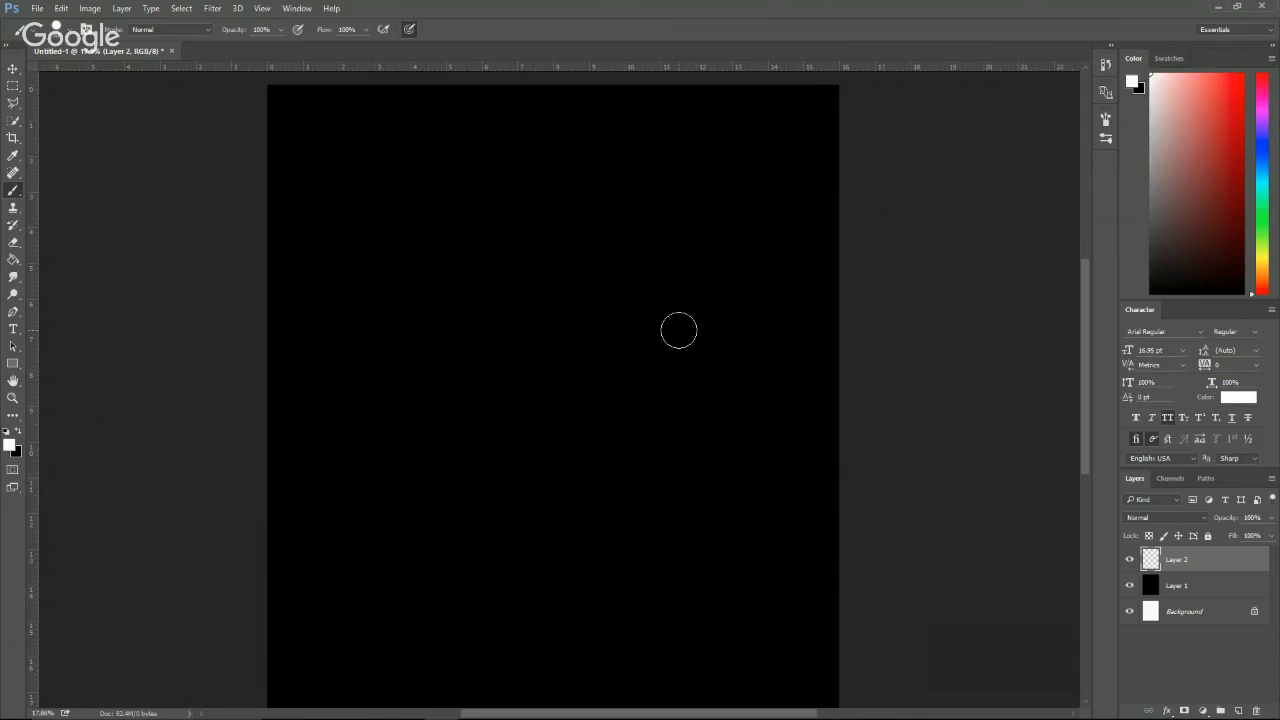
pyautogui.scroll(-1, 672, 329)
pyautogui.moveTo(664, 325); pyautogui.dragTo(645, 311)
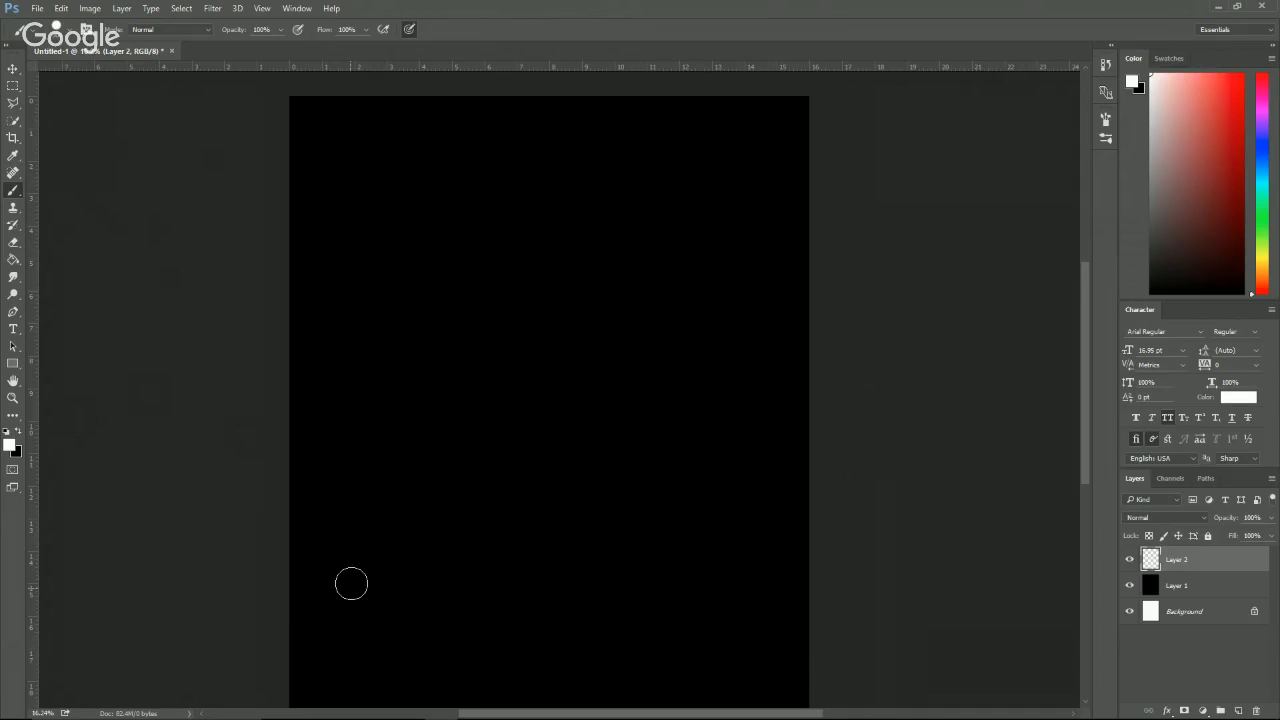
pyautogui.moveTo(378, 540); pyautogui.dragTo(458, 447)
pyautogui.moveTo(303, 595)
pyautogui.mouseDown()
pyautogui.moveTo(549, 343)
pyautogui.moveTo(714, 504)
pyautogui.mouseUp()
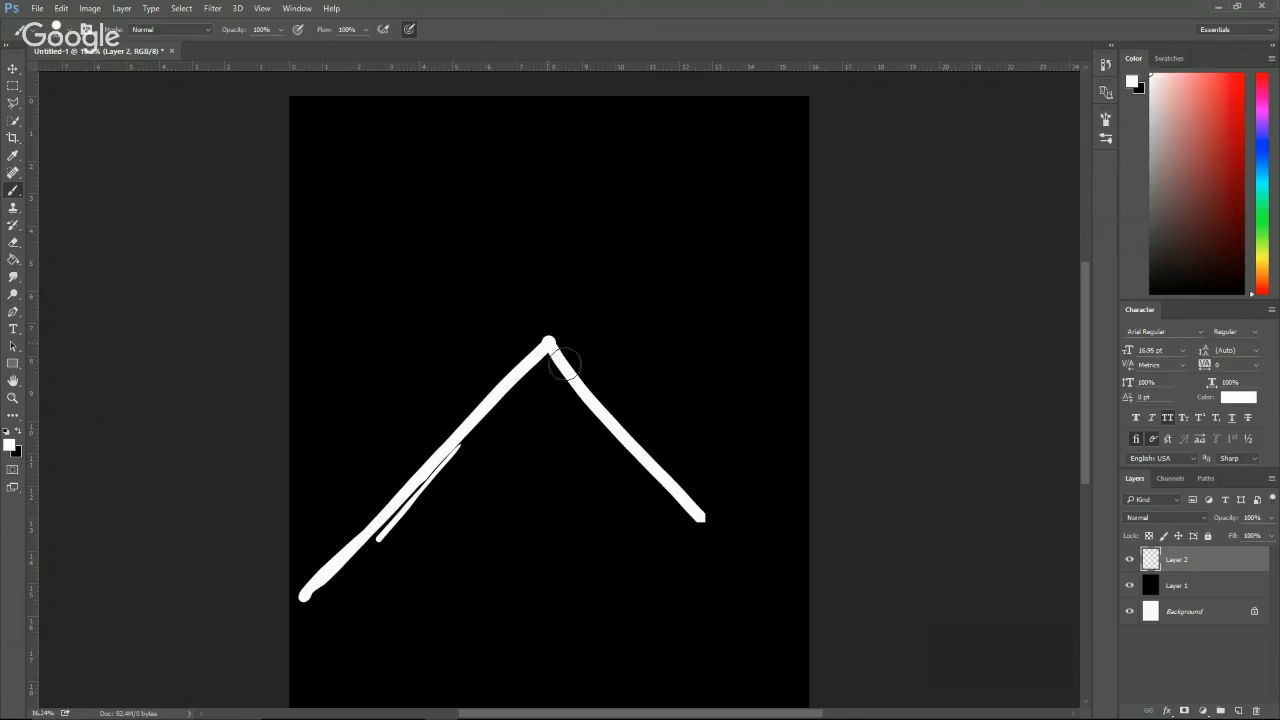
pyautogui.moveTo(548, 346); pyautogui.dragTo(741, 566)
pyautogui.moveTo(710, 500); pyautogui.dragTo(783, 580)
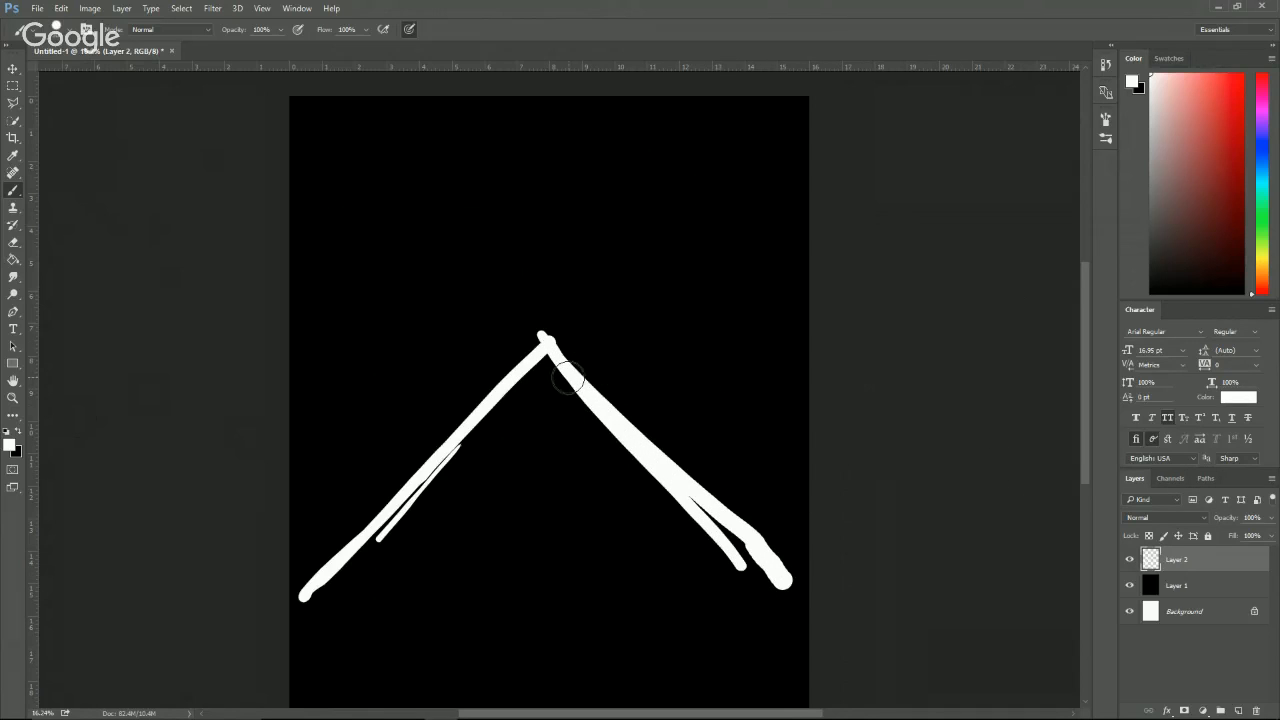
# Reduce the brush size and paint two white vertical lines rising on either side of the peak, as the buildings' far corners.
pyautogui.press('[')
pyautogui.press('[')
pyautogui.press('[')
pyautogui.press('[')
pyautogui.press('[')
pyautogui.press('[')
pyautogui.press('[')
pyautogui.press('[')
pyautogui.moveTo(523, 260); pyautogui.dragTo(530, 360)
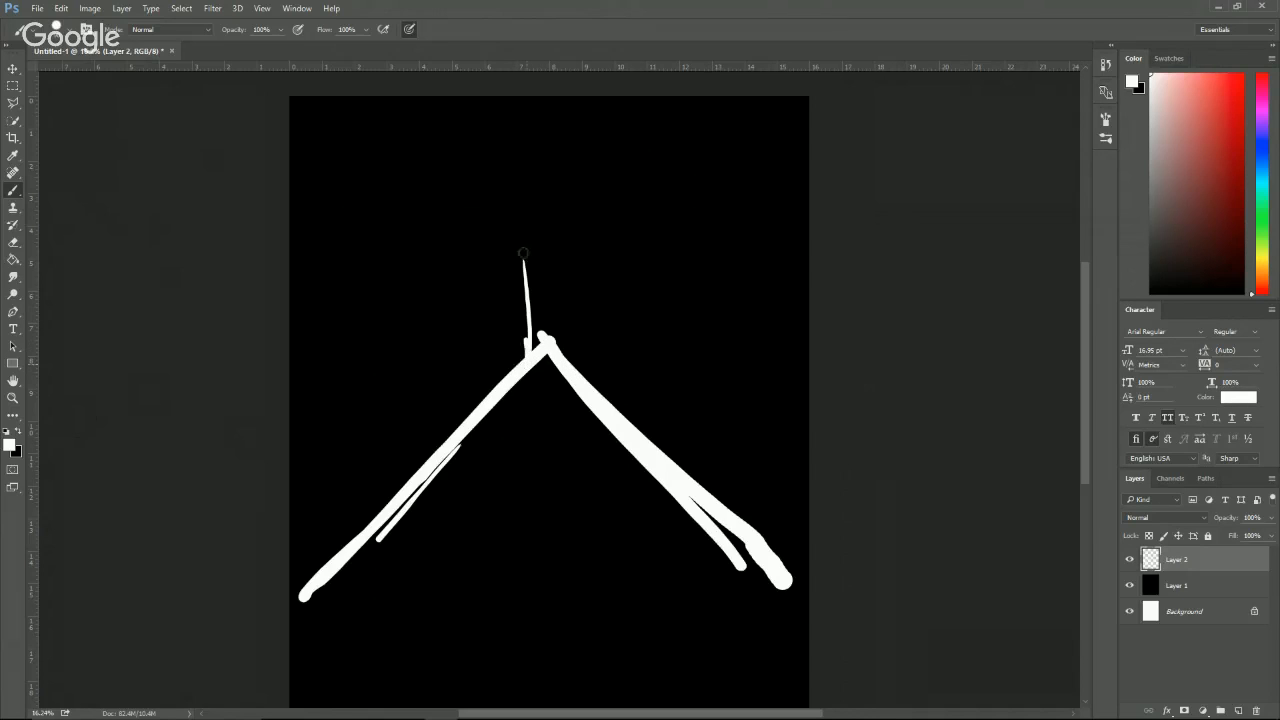
pyautogui.moveTo(522, 207); pyautogui.dragTo(530, 363)
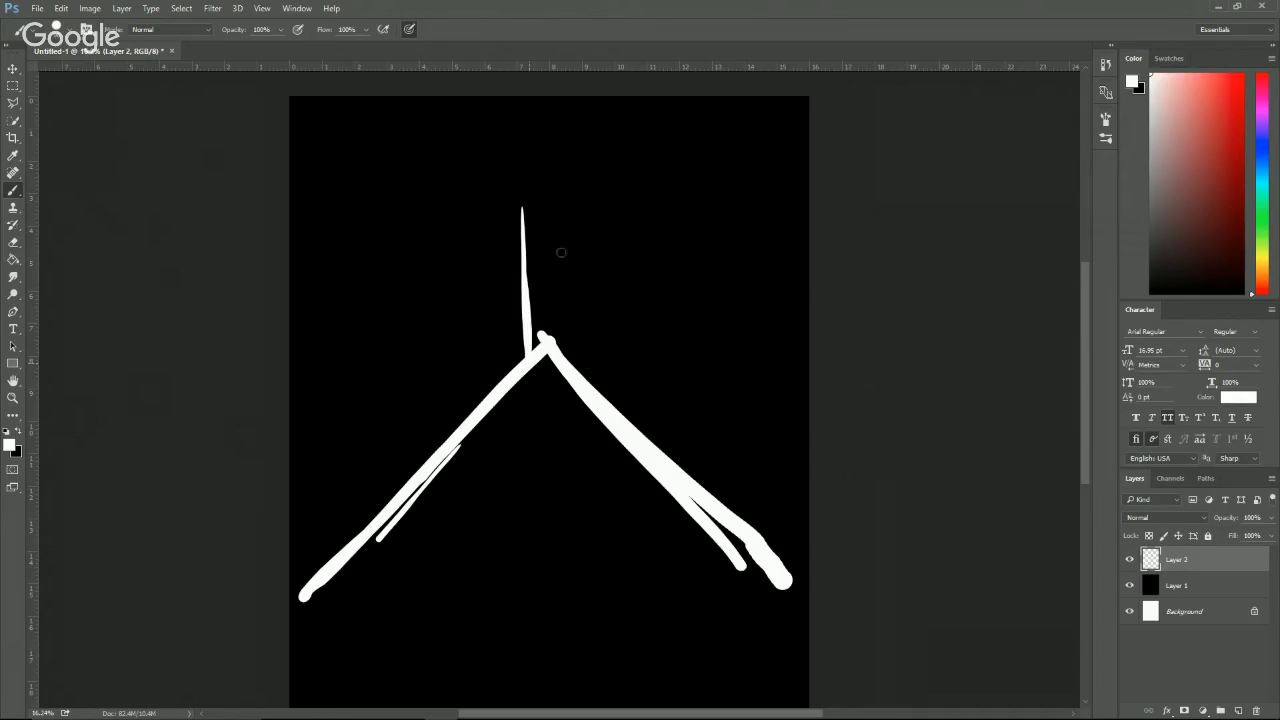
pyautogui.moveTo(562, 252); pyautogui.dragTo(560, 355)
pyautogui.moveTo(562, 238); pyautogui.dragTo(560, 348)
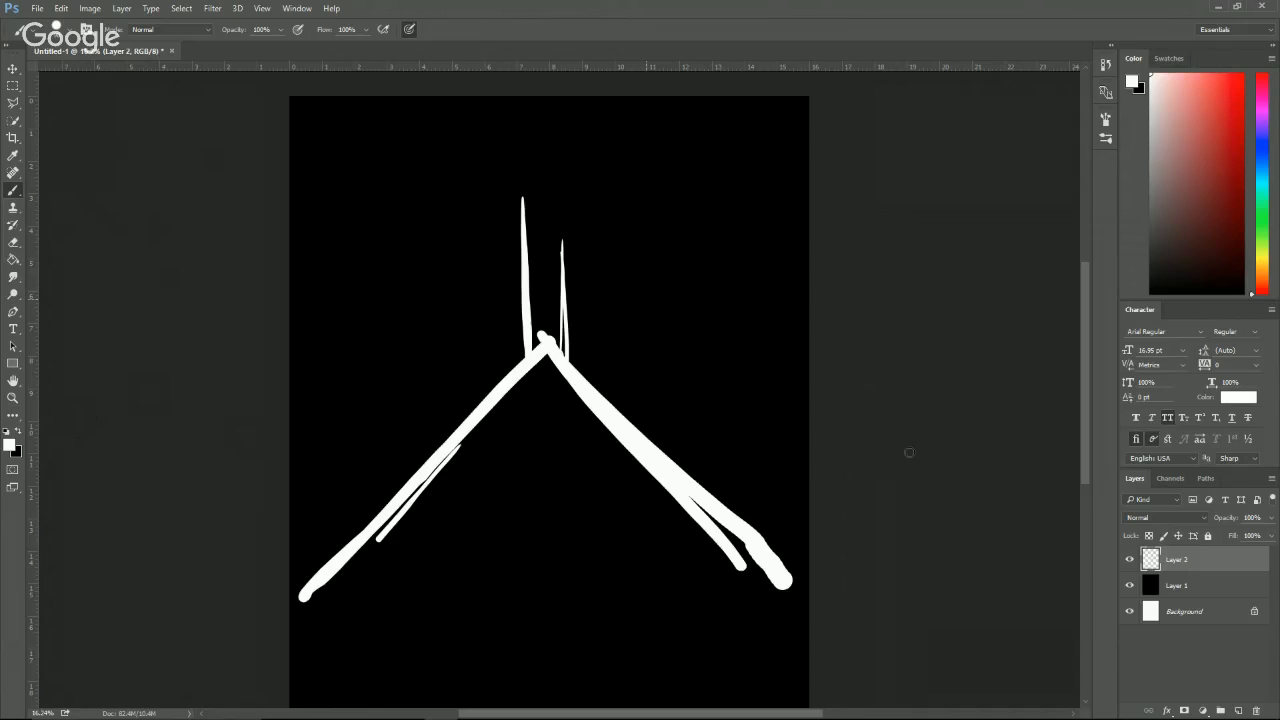
# Paint white rooflines sloping outward from the tops of both vertical lines to the canvas edges.
pyautogui.moveTo(560, 344)
pyautogui.mouseDown()
pyautogui.moveTo(557, 246)
pyautogui.moveTo(625, 280)
pyautogui.mouseUp()
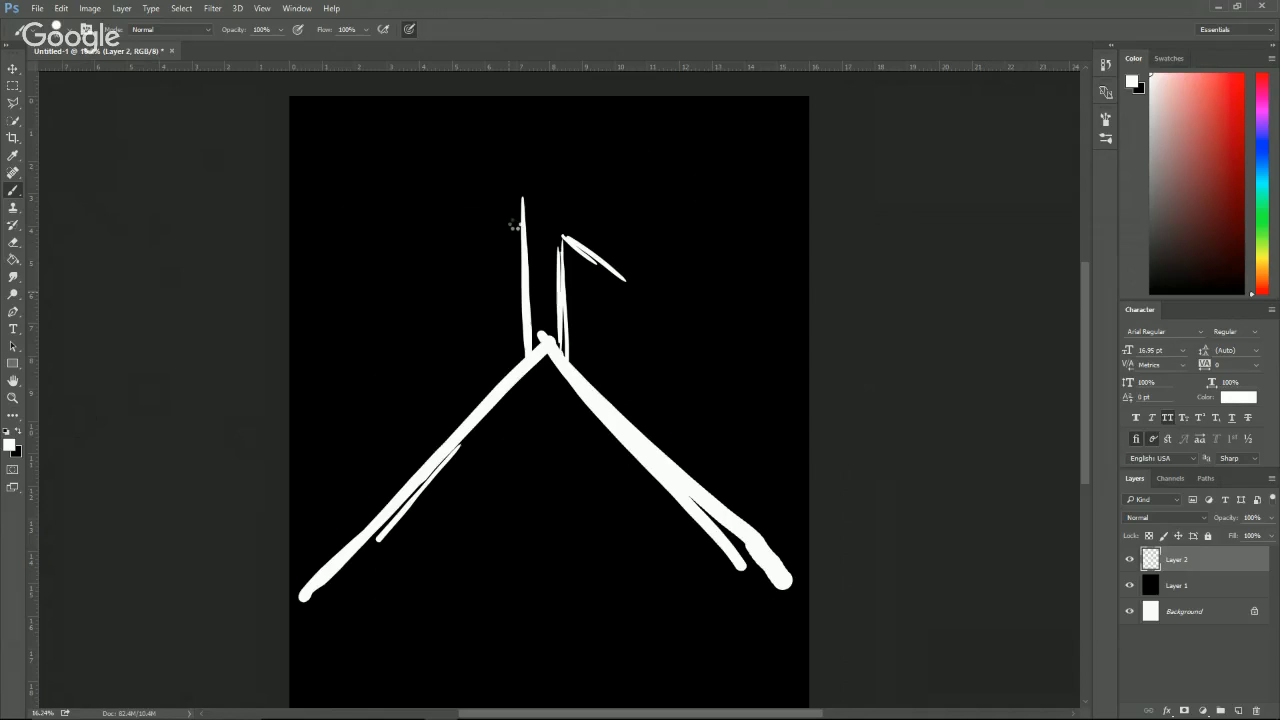
pyautogui.moveTo(566, 239); pyautogui.dragTo(812, 381)
pyautogui.moveTo(521, 198); pyautogui.dragTo(289, 302)
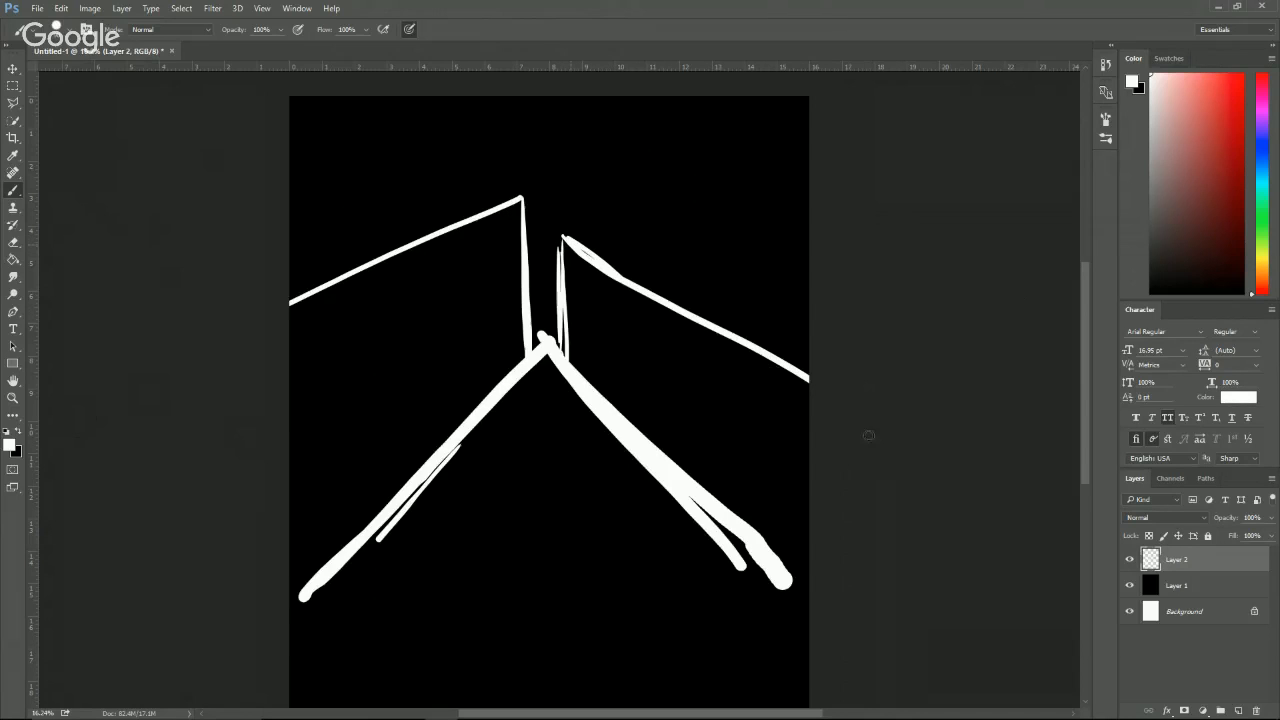
pyautogui.moveTo(740, 350); pyautogui.dragTo(702, 325)
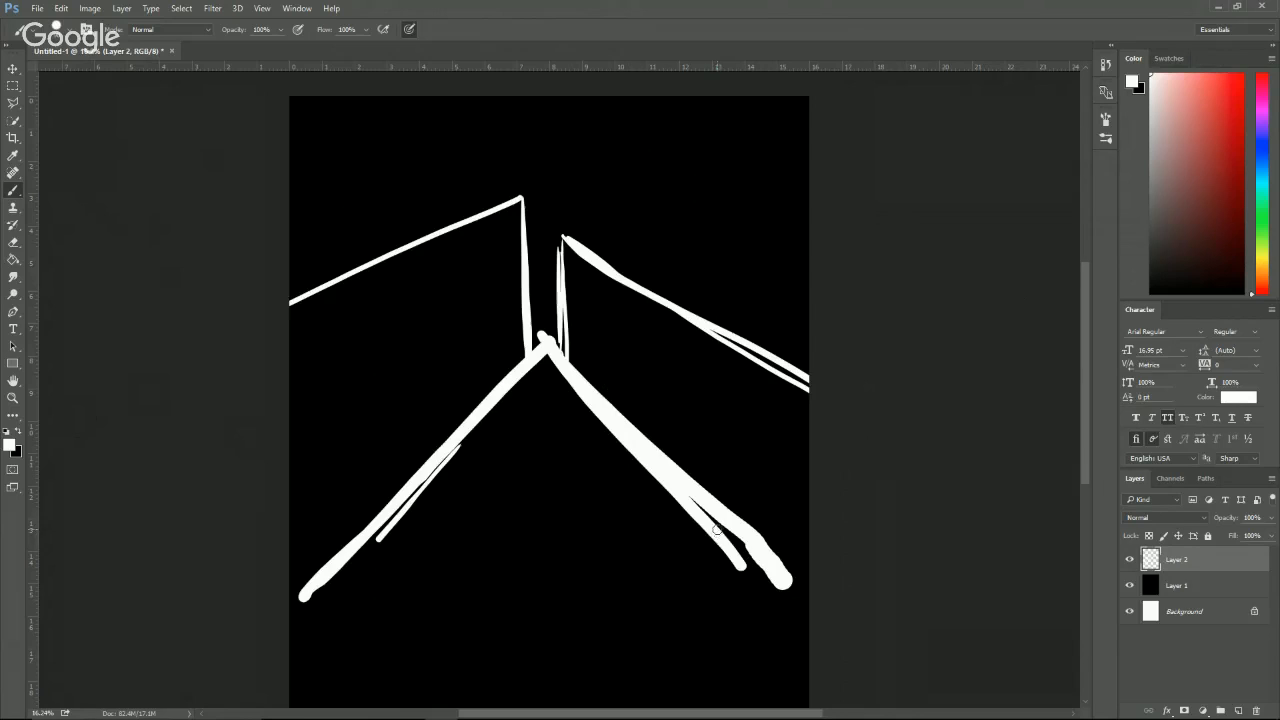
# Erase the peak where the street edges cross, leaving a gap between the two vertical lines.
pyautogui.press('e')
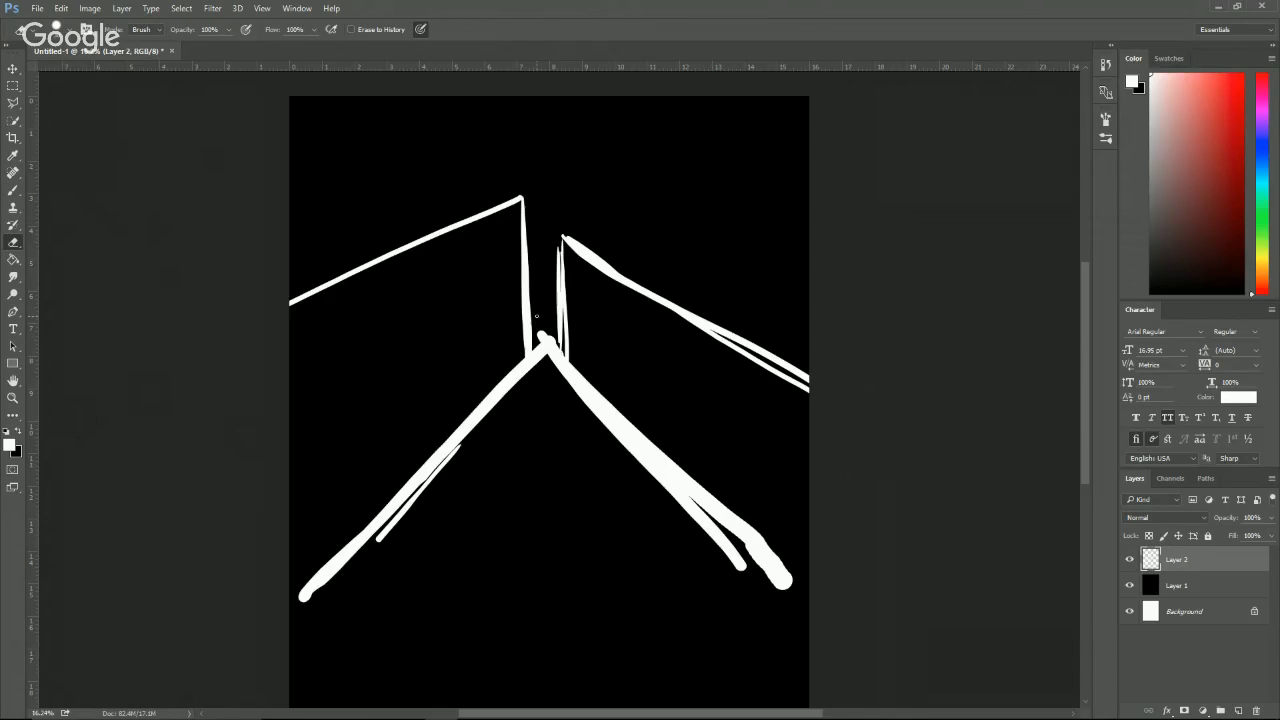
pyautogui.moveTo(537, 362); pyautogui.dragTo(543, 373)
pyautogui.moveTo(542, 328)
pyautogui.mouseDown()
pyautogui.moveTo(545, 367)
pyautogui.moveTo(544, 320)
pyautogui.moveTo(554, 366)
pyautogui.moveTo(552, 347)
pyautogui.mouseUp()
# Extend the right street edge to the canvas edge, and paint the right building's short far roof edge and back rooflines.
pyautogui.press('b')
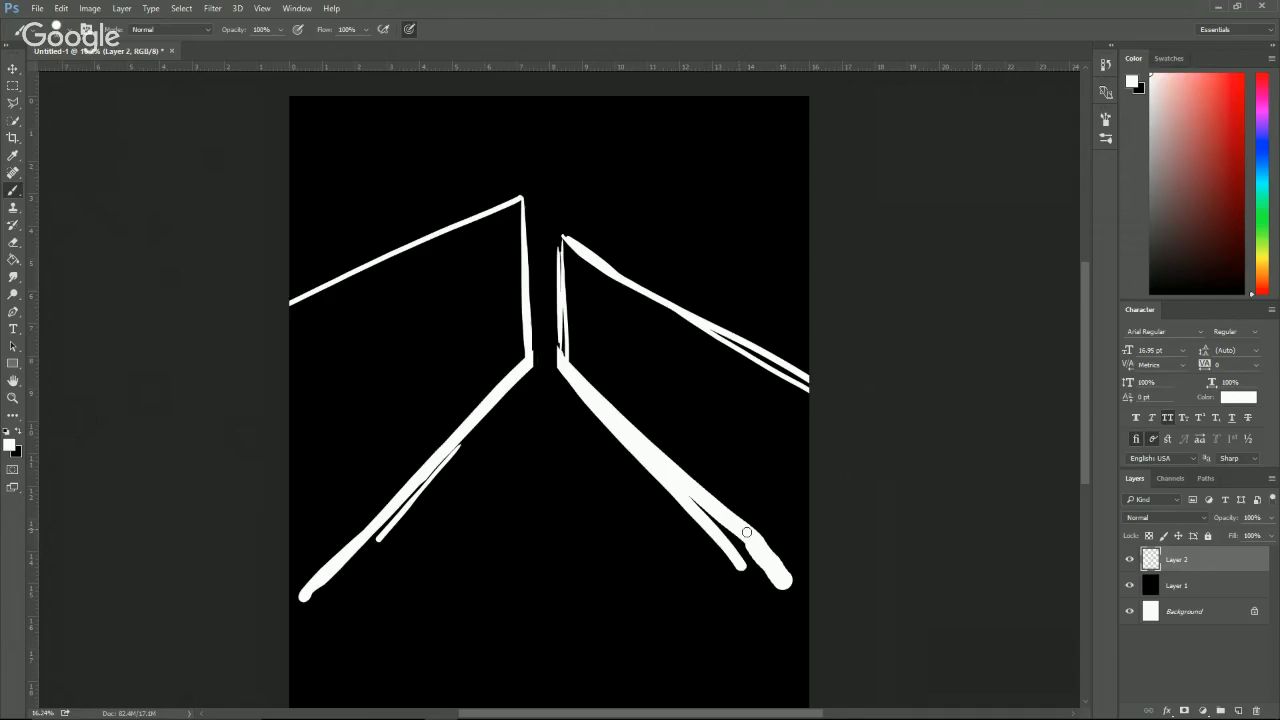
pyautogui.moveTo(735, 552); pyautogui.dragTo(813, 661)
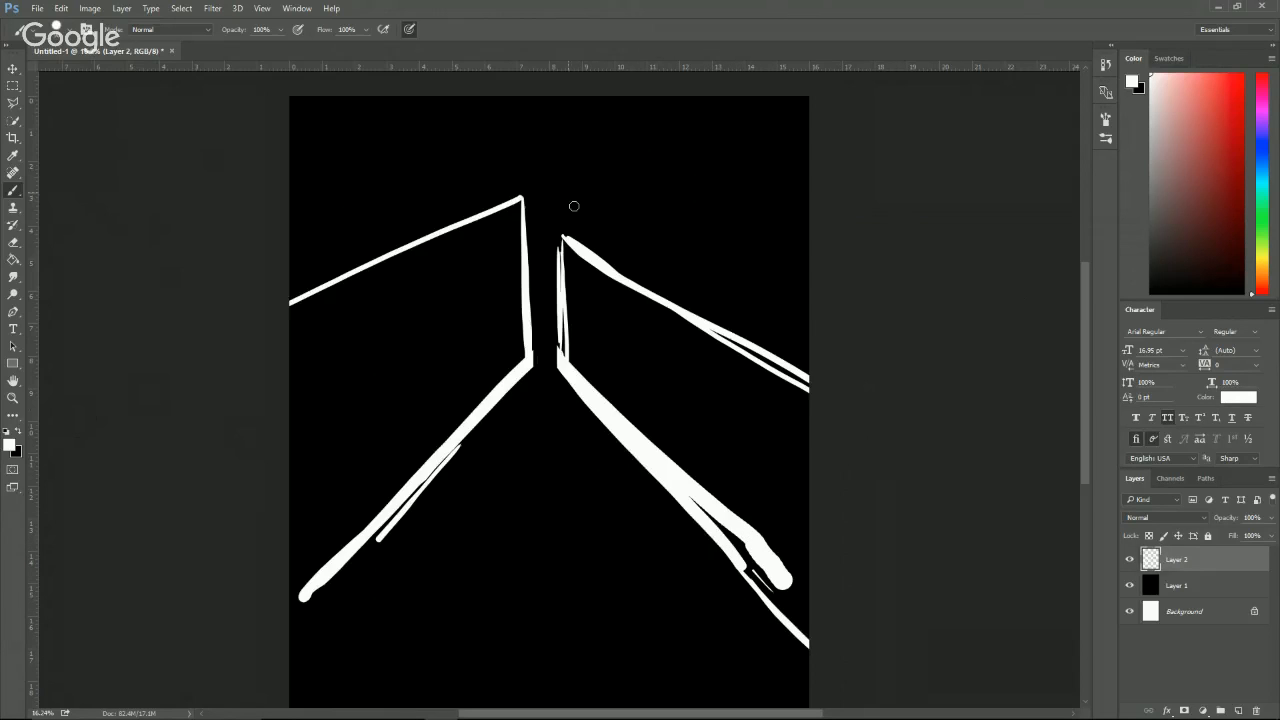
pyautogui.moveTo(558, 237)
pyautogui.mouseDown()
pyautogui.moveTo(733, 290)
pyautogui.moveTo(877, 409)
pyautogui.mouseUp()
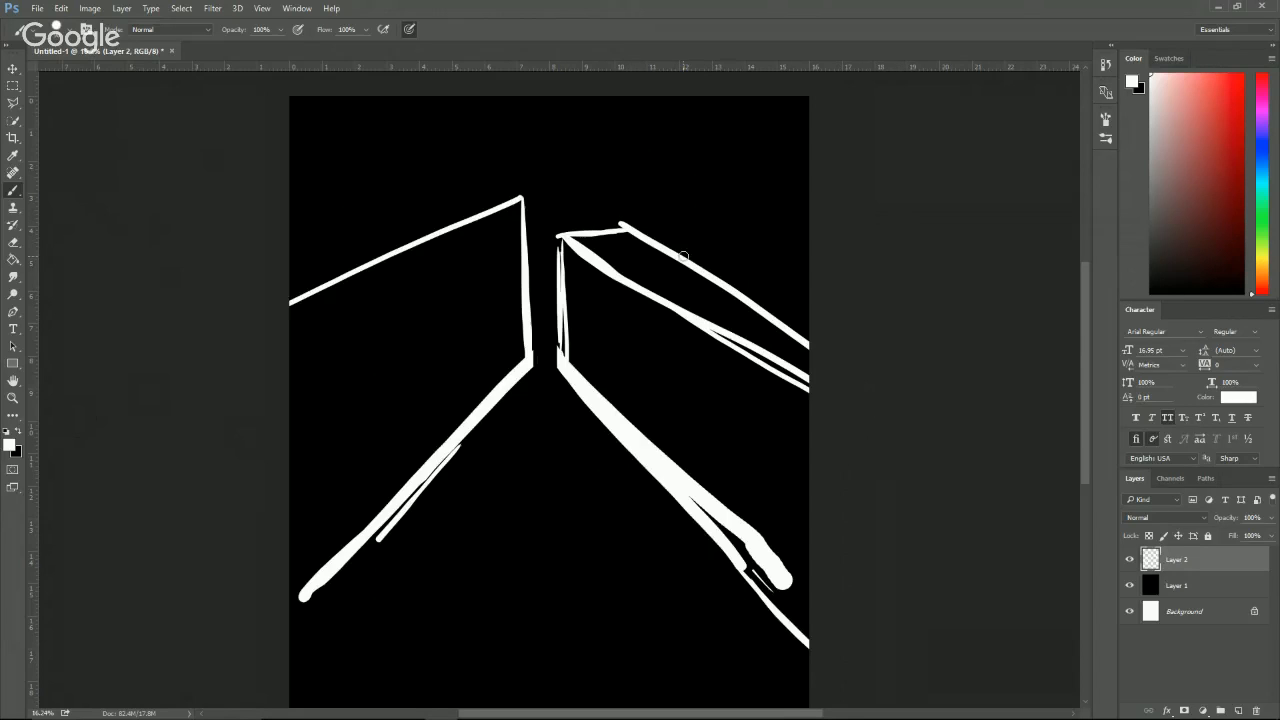
pyautogui.moveTo(622, 228); pyautogui.dragTo(873, 343)
# Erase the lower of the two back rooflines on the right building.
pyautogui.press('e')
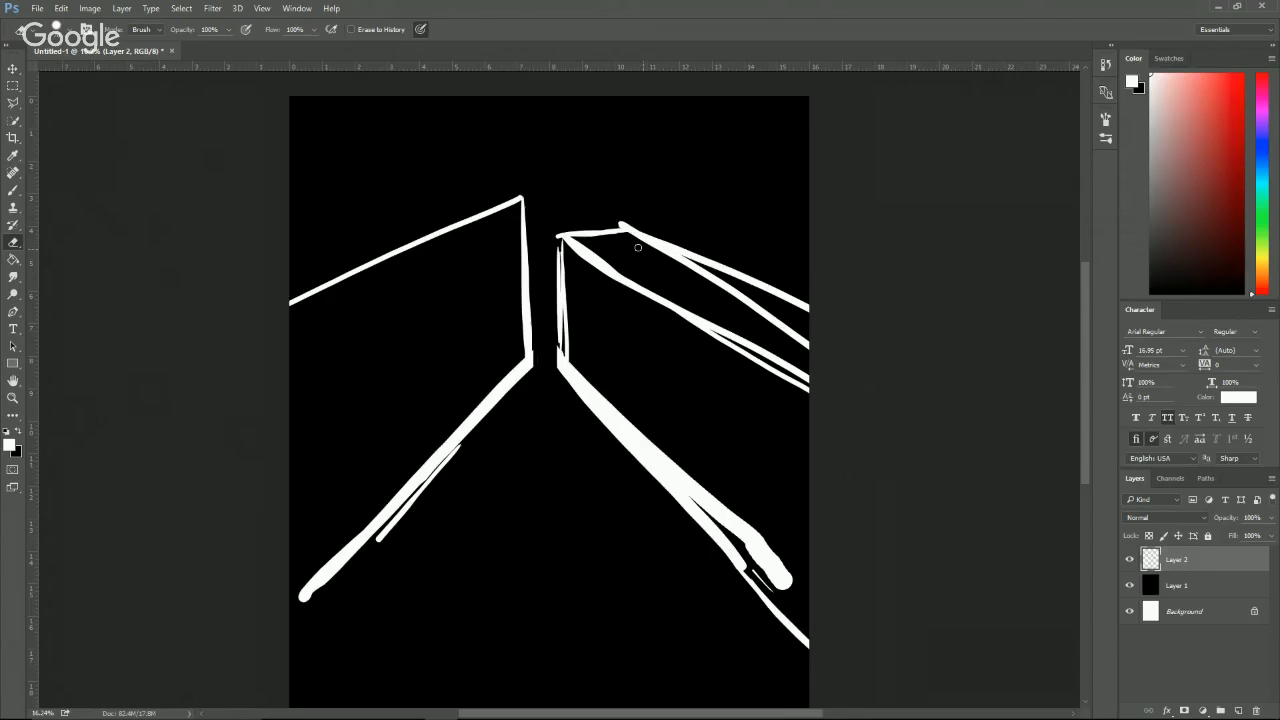
pyautogui.moveTo(637, 247)
pyautogui.mouseDown()
pyautogui.moveTo(812, 328)
pyautogui.moveTo(764, 316)
pyautogui.moveTo(796, 324)
pyautogui.moveTo(690, 265)
pyautogui.mouseUp()
pyautogui.moveTo(828, 342); pyautogui.dragTo(742, 314)
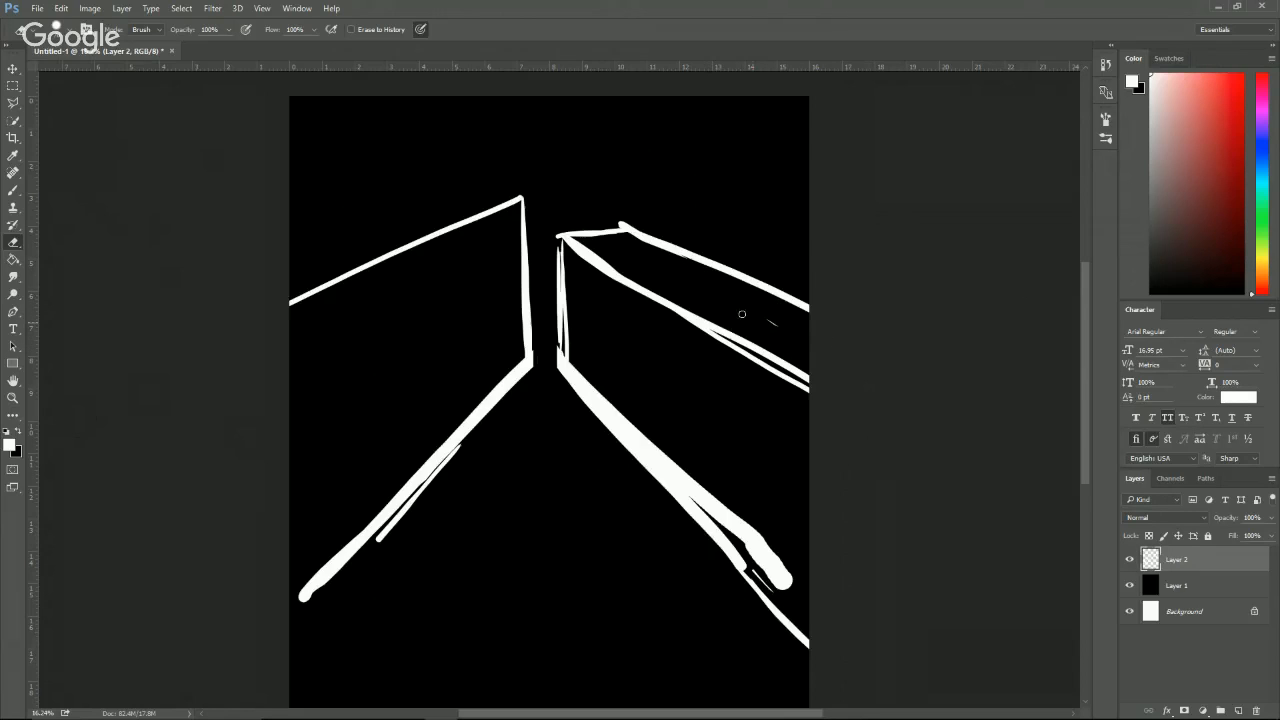
# Paint the left building's short far roof edge and a back roofline sloping to the left canvas edge.
pyautogui.press('b')
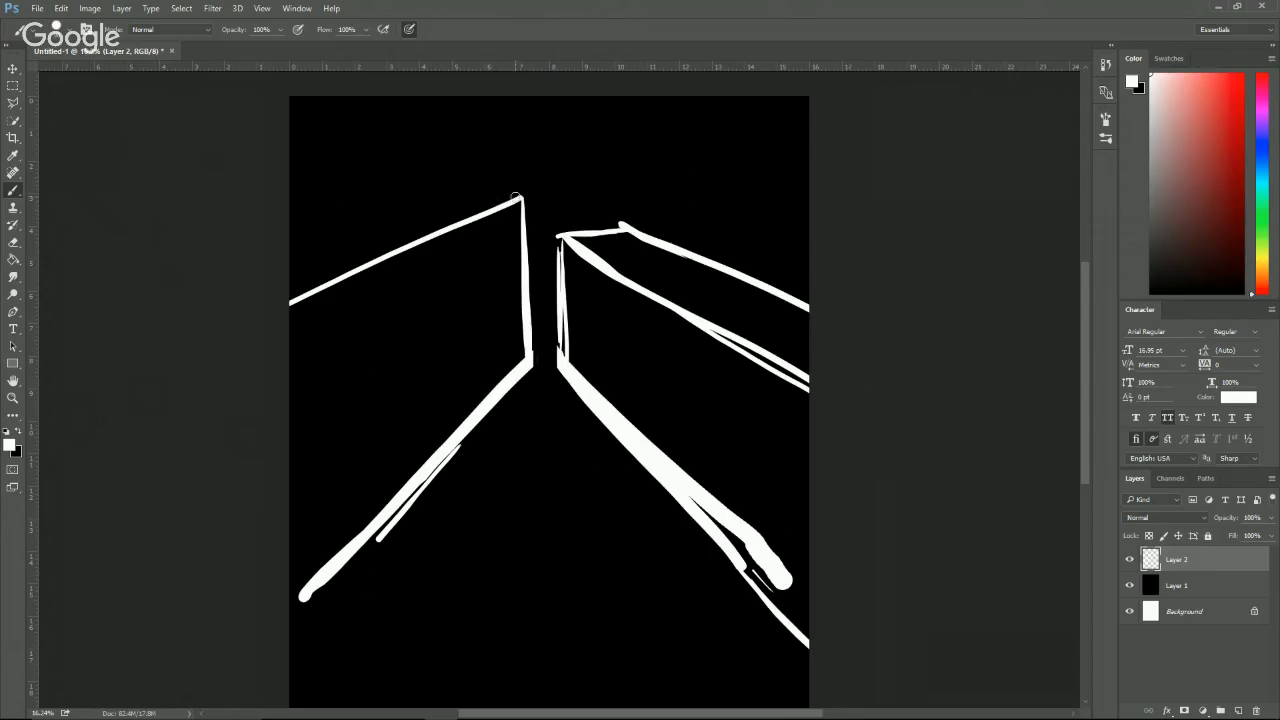
pyautogui.moveTo(518, 193); pyautogui.dragTo(472, 194)
pyautogui.keyDown('shift'); pyautogui.click(261, 289); pyautogui.keyUp('shift')
pyautogui.moveTo(467, 191)
pyautogui.mouseDown()
pyautogui.moveTo(241, 263)
pyautogui.moveTo(350, 248)
pyautogui.moveTo(300, 263)
pyautogui.moveTo(465, 203)
pyautogui.moveTo(318, 260)
pyautogui.mouseUp()
pyautogui.press('e')
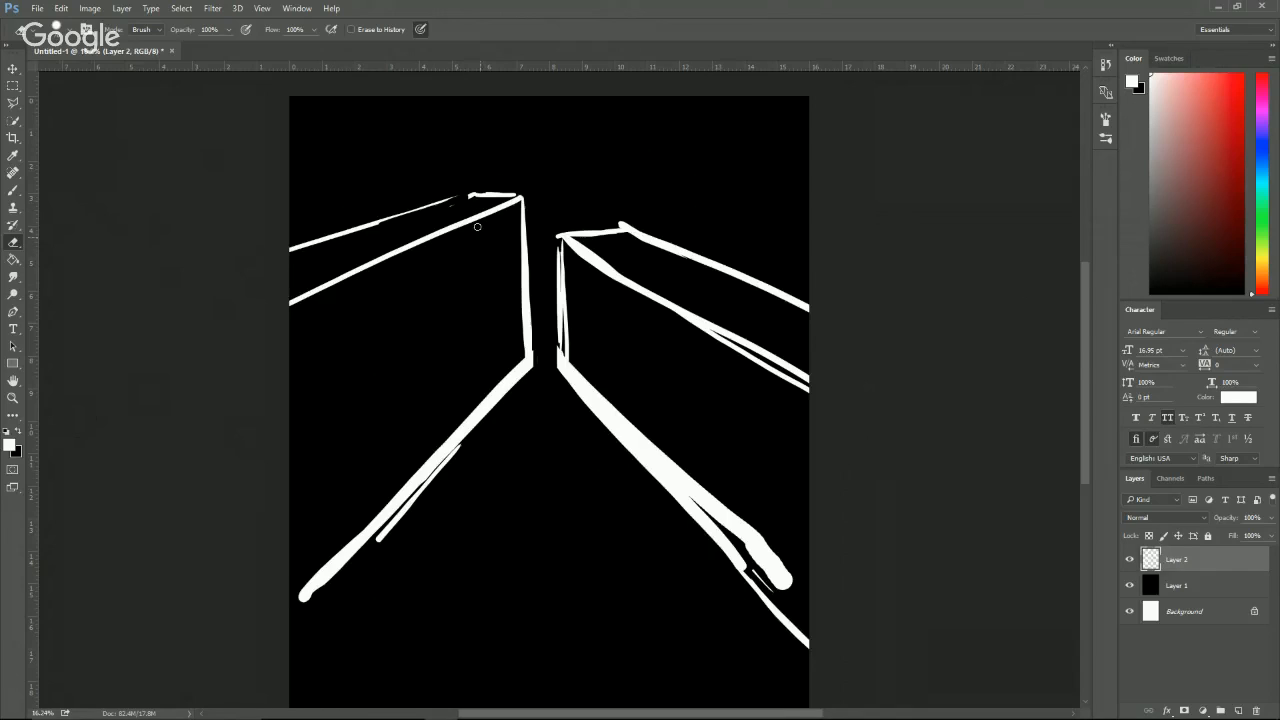
# Paint thin, roughly horizontal white strokes across the street, getting shorter towards the gap between the buildings.
pyautogui.press('b')
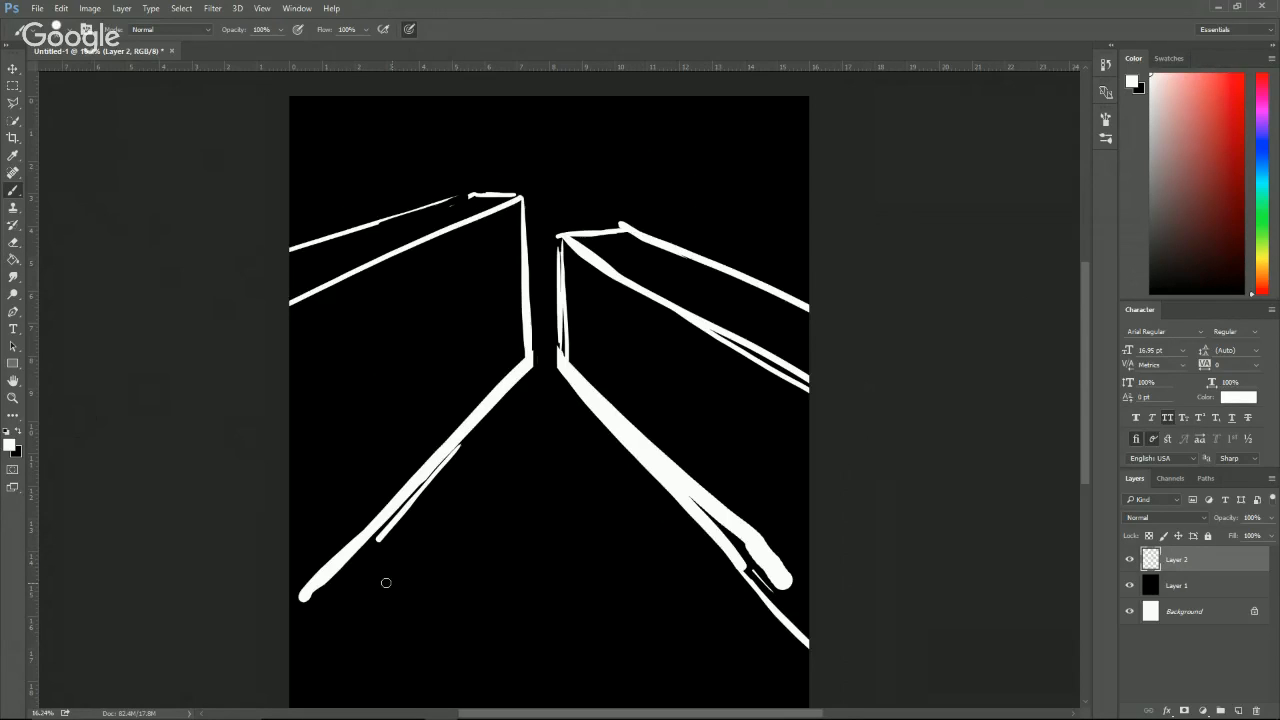
pyautogui.moveTo(386, 582)
pyautogui.mouseDown()
pyautogui.moveTo(674, 560)
pyautogui.moveTo(388, 586)
pyautogui.mouseUp()
pyautogui.moveTo(510, 597); pyautogui.dragTo(605, 596)
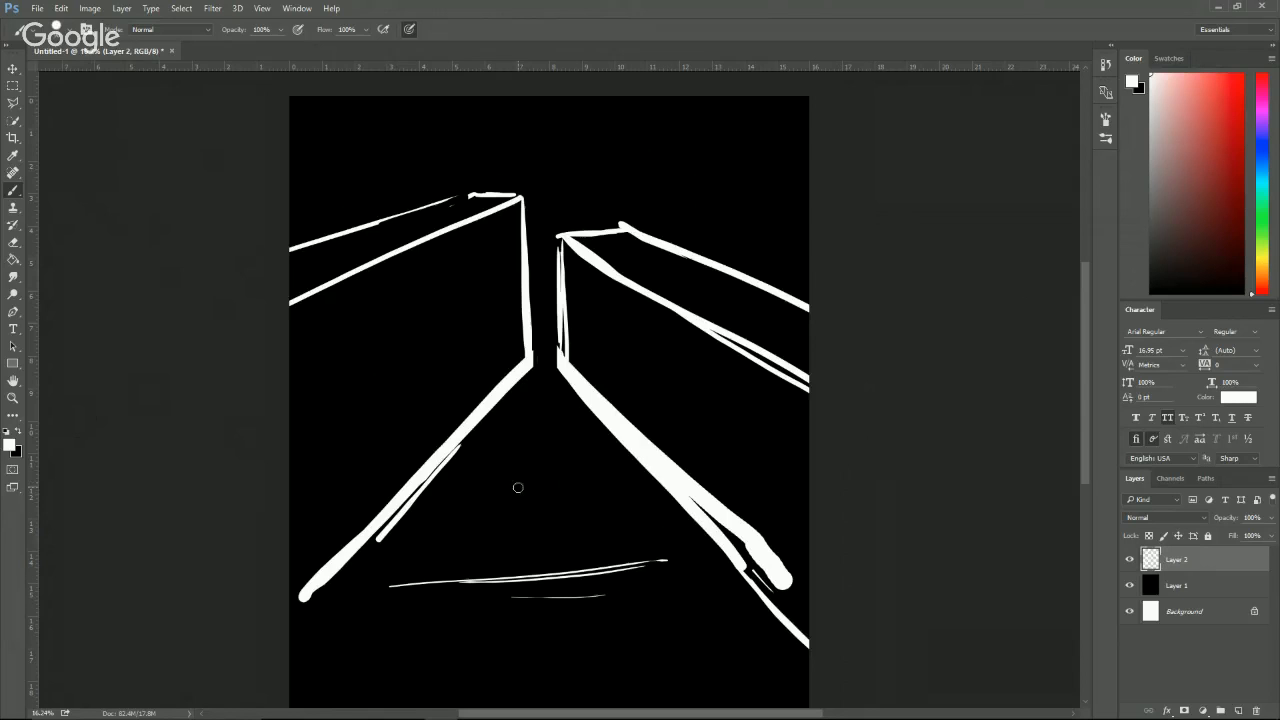
pyautogui.moveTo(518, 487); pyautogui.dragTo(582, 486)
pyautogui.moveTo(456, 500); pyautogui.dragTo(595, 487)
pyautogui.moveTo(516, 428); pyautogui.dragTo(582, 424)
pyautogui.moveTo(533, 387)
pyautogui.mouseDown()
pyautogui.moveTo(561, 379)
pyautogui.moveTo(550, 374)
pyautogui.mouseUp()
# Enlarge the eraser and trim the outer ends of the rooflines and street edges along both sides of the canvas.
pyautogui.press('e')
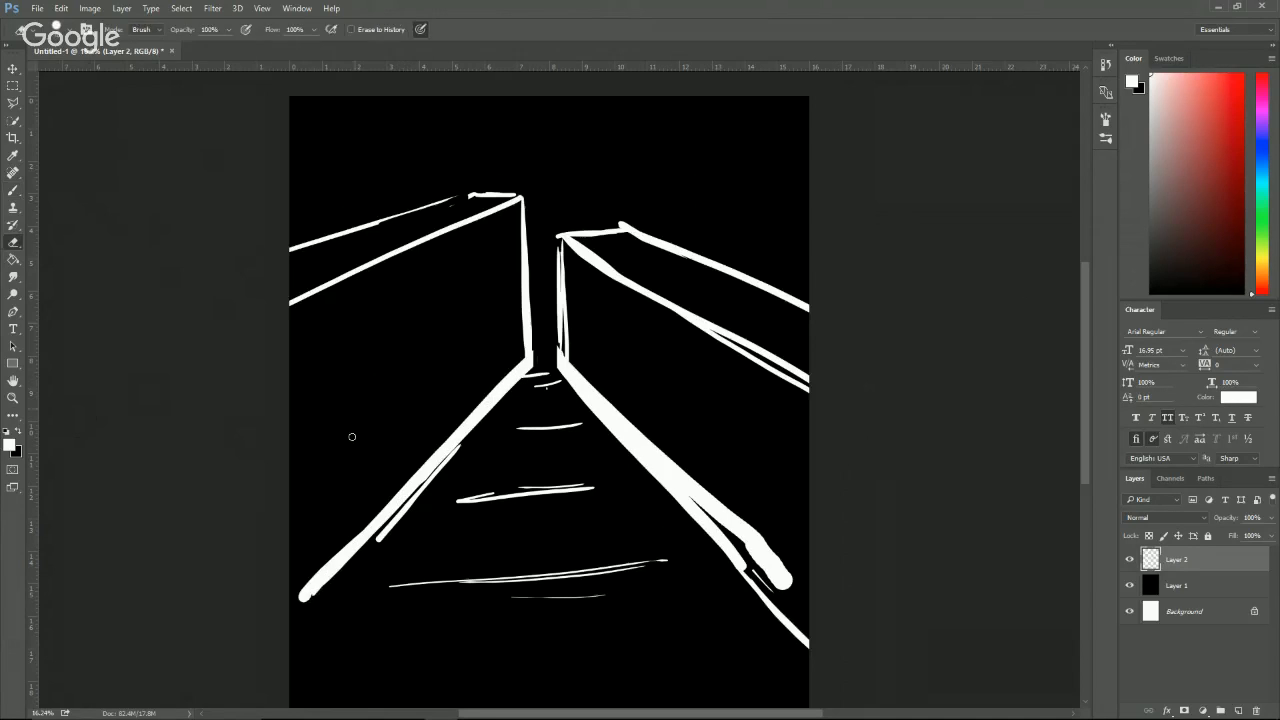
pyautogui.press(']')
pyautogui.press(']')
pyautogui.press(']')
pyautogui.press(']')
pyautogui.press(']')
pyautogui.press(']')
pyautogui.press(']')
pyautogui.press(']')
pyautogui.press(']')
pyautogui.press(']')
pyautogui.press(']')
pyautogui.press(']')
pyautogui.moveTo(300, 184); pyautogui.dragTo(284, 396)
pyautogui.moveTo(315, 577); pyautogui.dragTo(312, 592)
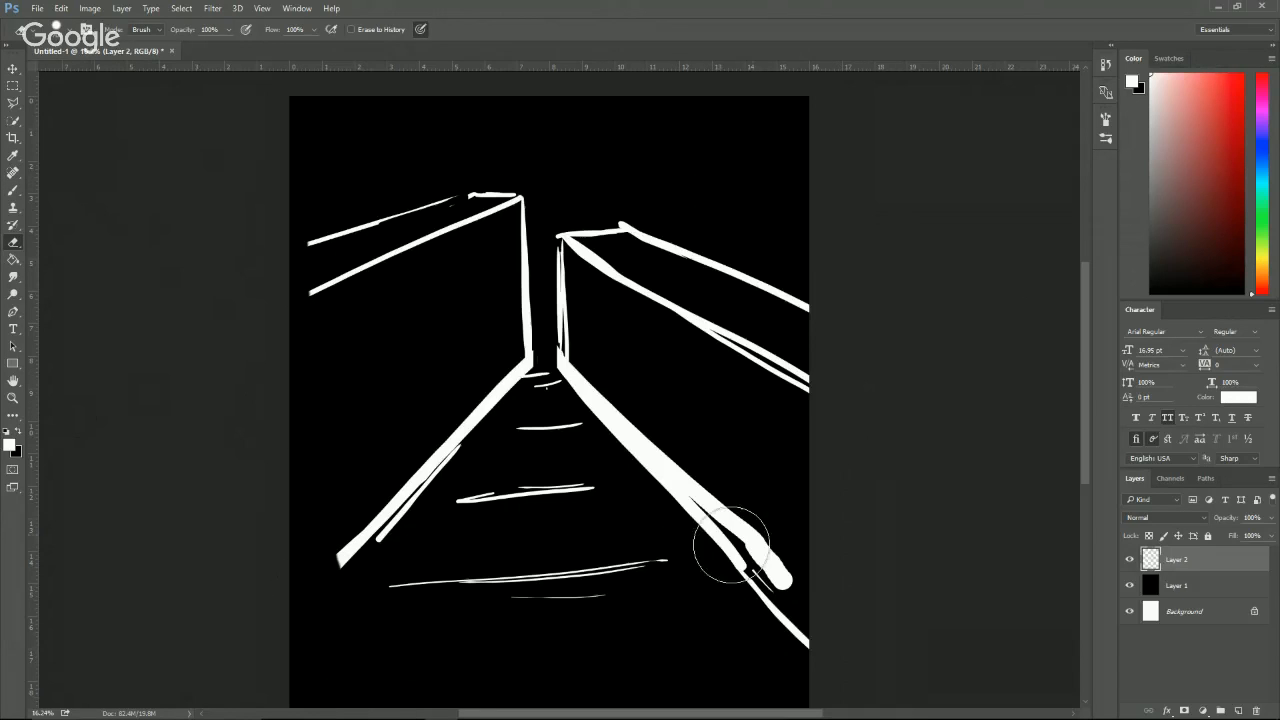
pyautogui.moveTo(767, 632); pyautogui.dragTo(808, 362)
pyautogui.moveTo(750, 260); pyautogui.dragTo(763, 246)
pyautogui.moveTo(795, 522)
pyautogui.mouseDown()
pyautogui.moveTo(834, 477)
pyautogui.moveTo(814, 449)
pyautogui.mouseUp()
pyautogui.click(290, 257)
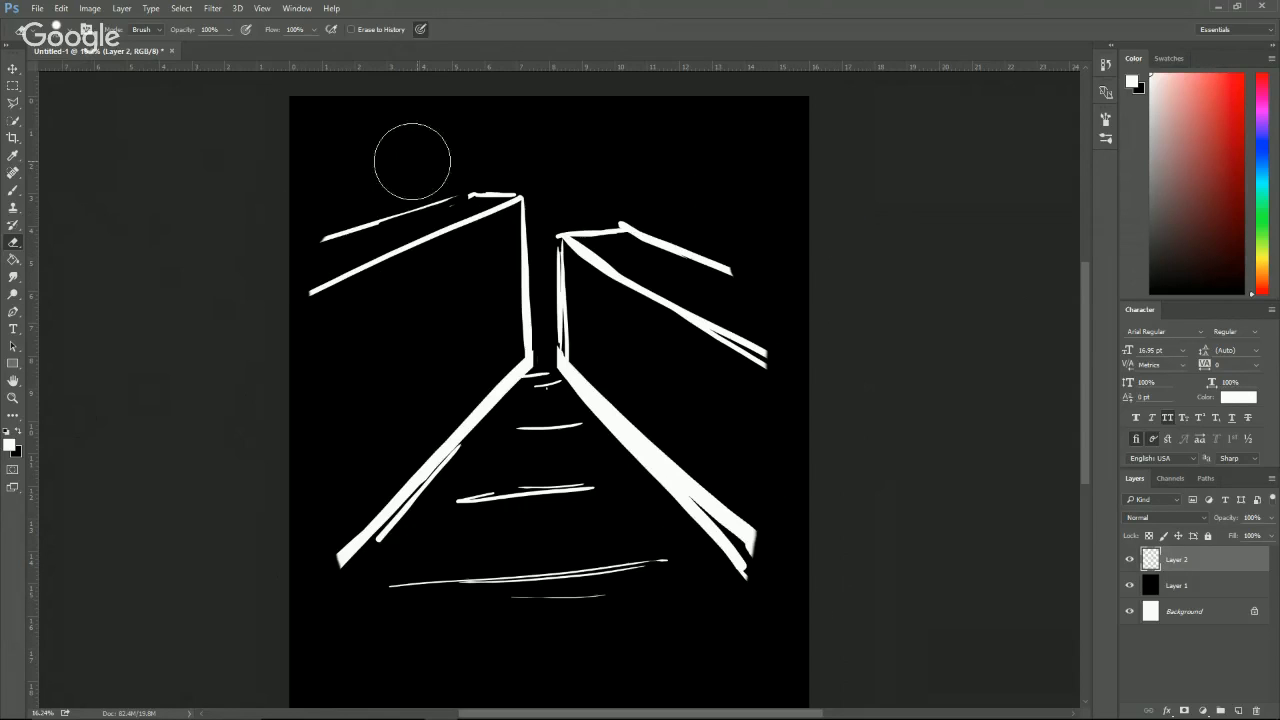
# Paint a small box against the left building's far corner and a thin street edge running to the lower left.
pyautogui.press('b')
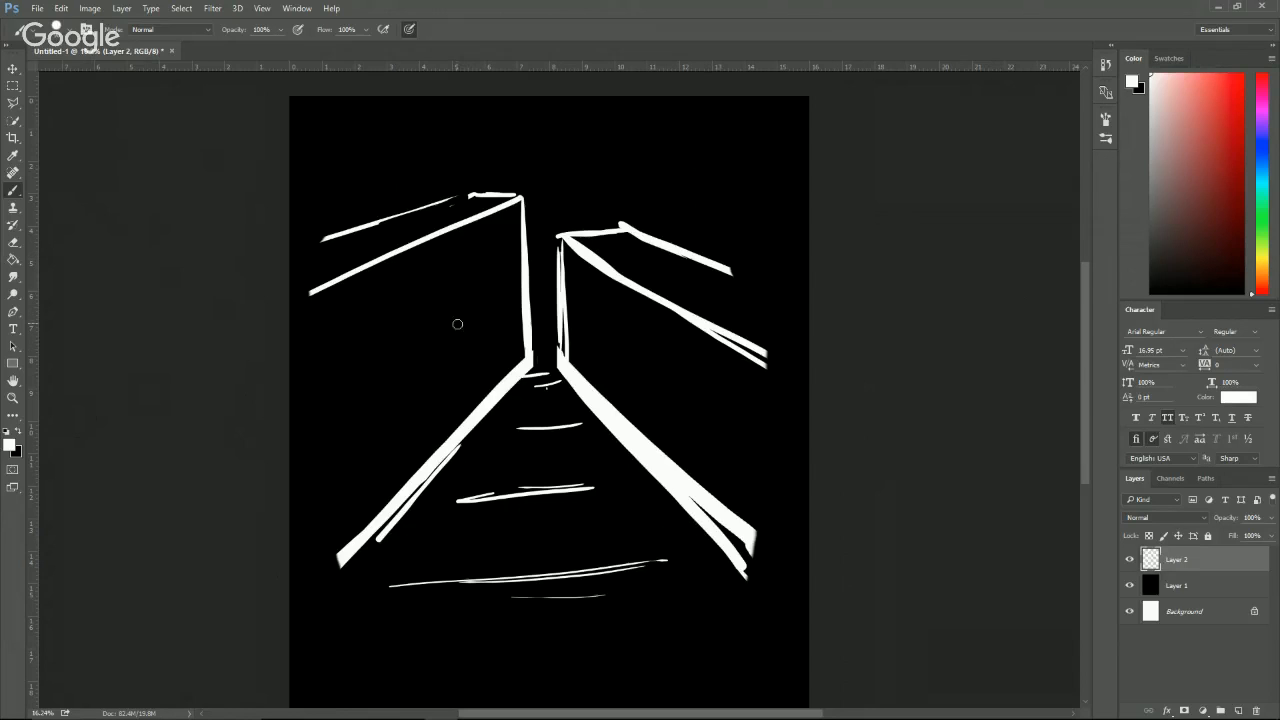
pyautogui.moveTo(456, 329); pyautogui.dragTo(472, 350)
pyautogui.moveTo(473, 350)
pyautogui.mouseDown()
pyautogui.moveTo(521, 322)
pyautogui.moveTo(505, 312)
pyautogui.moveTo(486, 430)
pyautogui.mouseUp()
pyautogui.moveTo(517, 332)
pyautogui.mouseDown()
pyautogui.moveTo(529, 394)
pyautogui.moveTo(367, 625)
pyautogui.mouseUp()
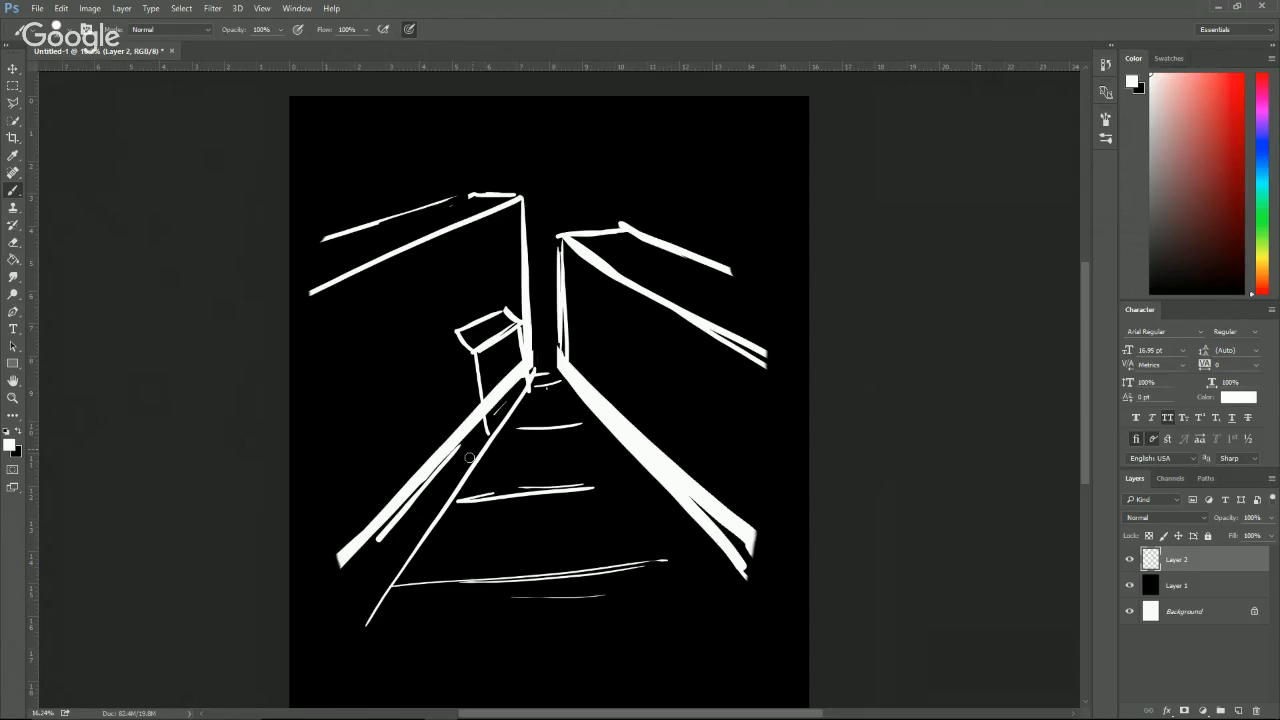
# Erase the left building's thick base line and the parts of the box it crosses.
pyautogui.press('e')
pyautogui.press('b')
pyautogui.press('e')
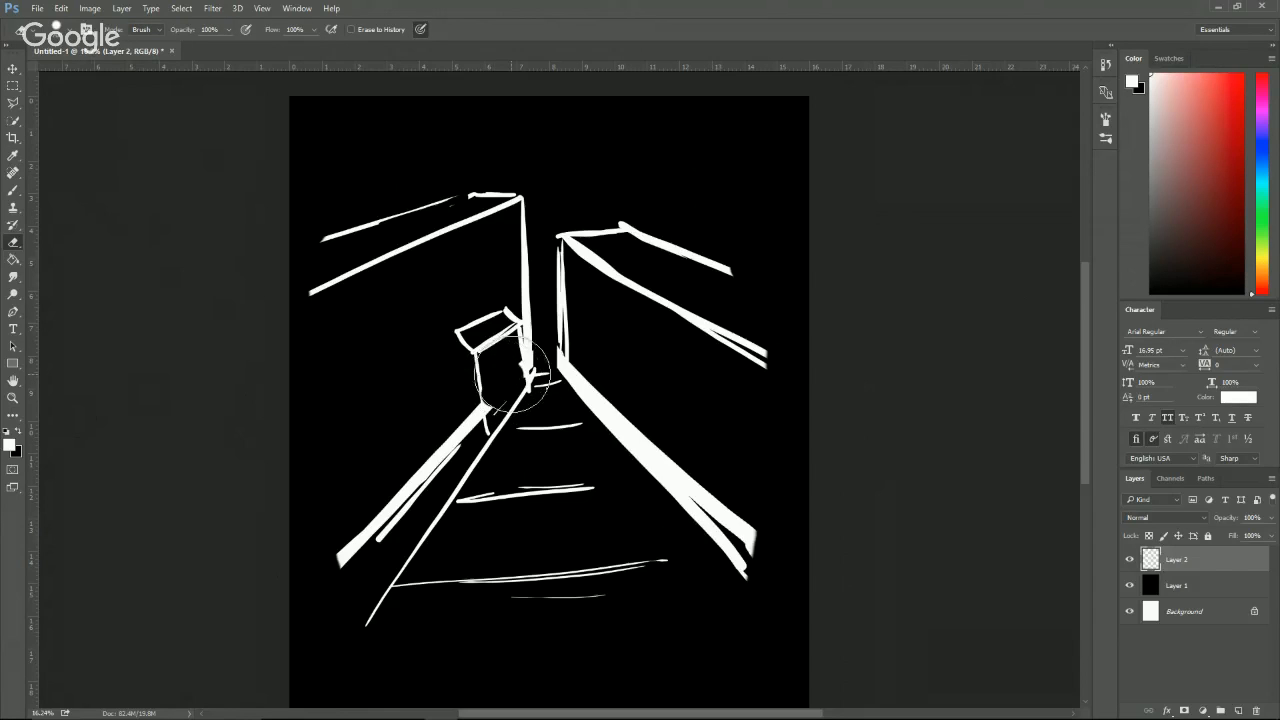
pyautogui.moveTo(512, 378)
pyautogui.mouseDown()
pyautogui.moveTo(400, 486)
pyautogui.moveTo(323, 586)
pyautogui.mouseUp()
# Extend the box's vertical edges down to the street edge and repaint the left building's base as a thin line.
pyautogui.press('b')
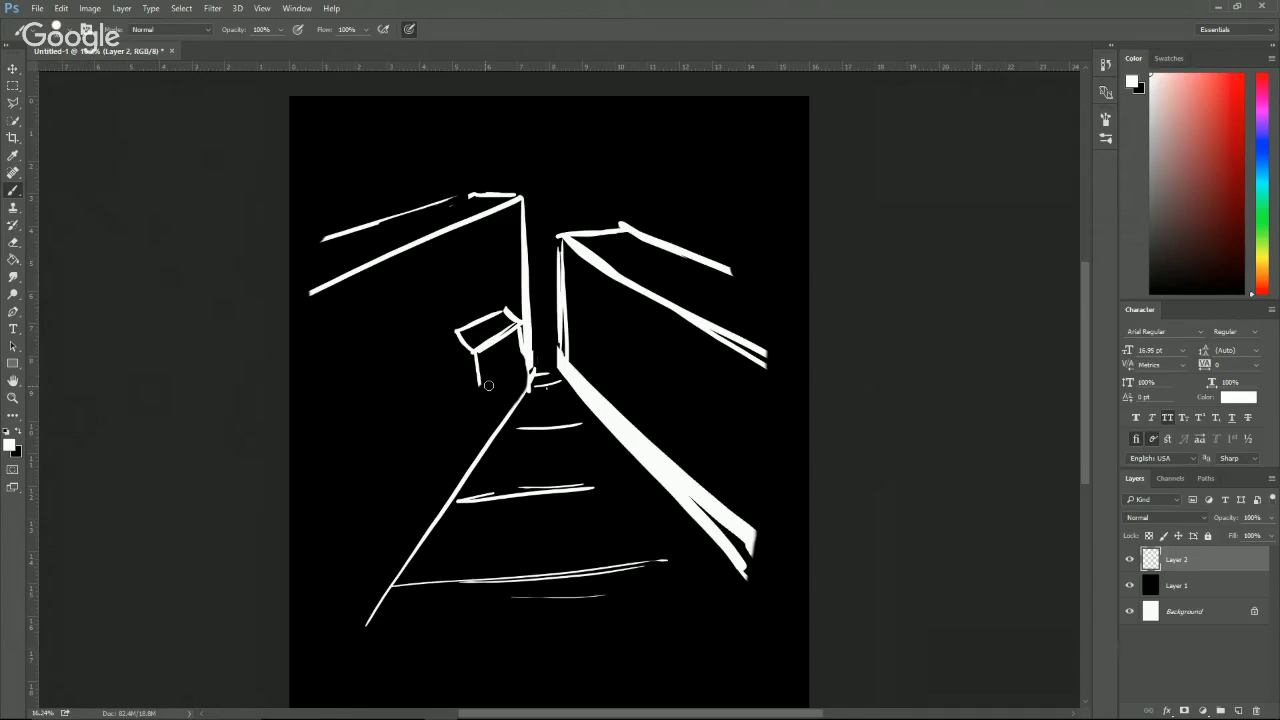
pyautogui.moveTo(472, 364); pyautogui.dragTo(487, 440)
pyautogui.moveTo(520, 321); pyautogui.dragTo(531, 378)
pyautogui.moveTo(456, 330); pyautogui.dragTo(476, 456)
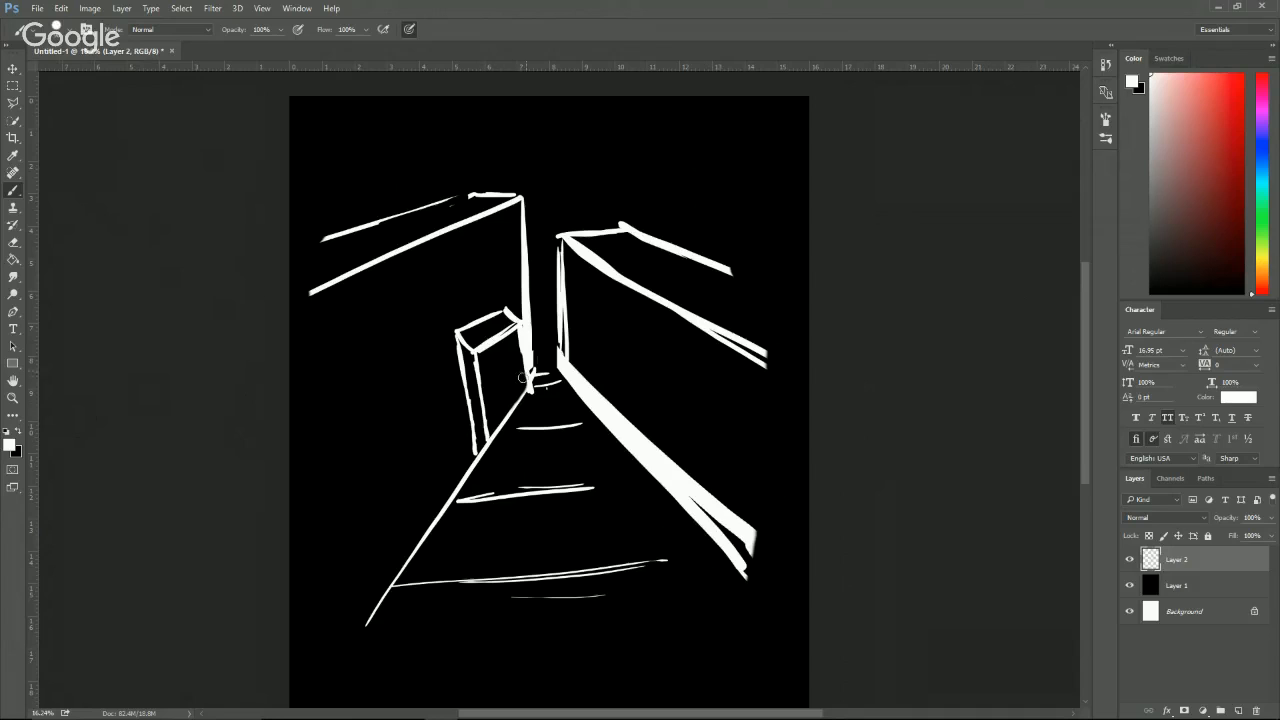
pyautogui.moveTo(515, 386); pyautogui.dragTo(302, 630)
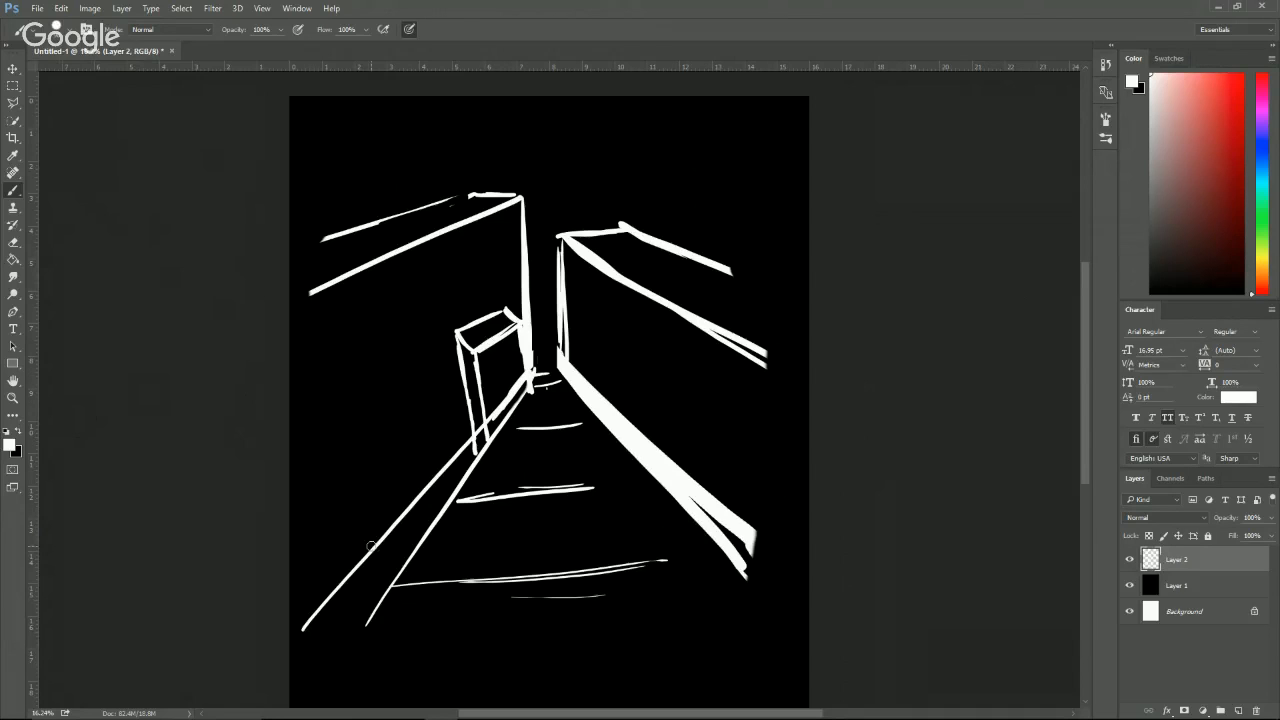
# Erase the box edges below the building's base line, the inner street edge and the strokes across the street.
pyautogui.press('e')
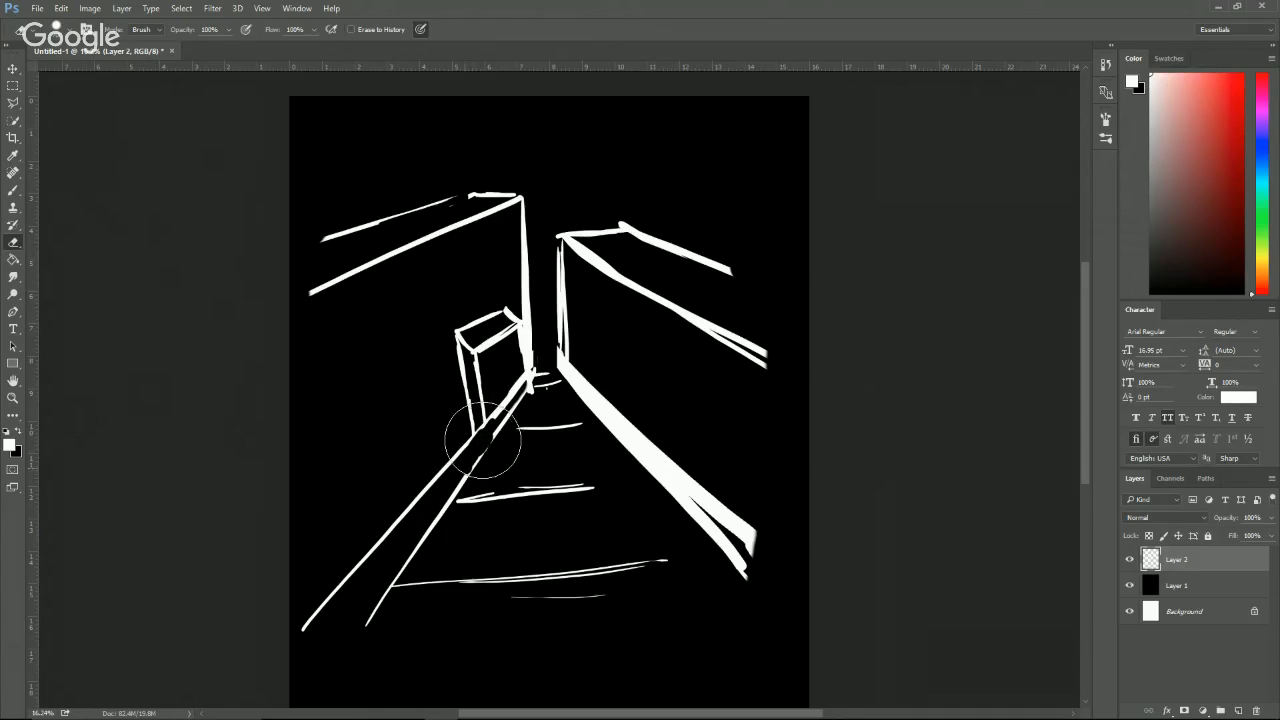
pyautogui.press('b')
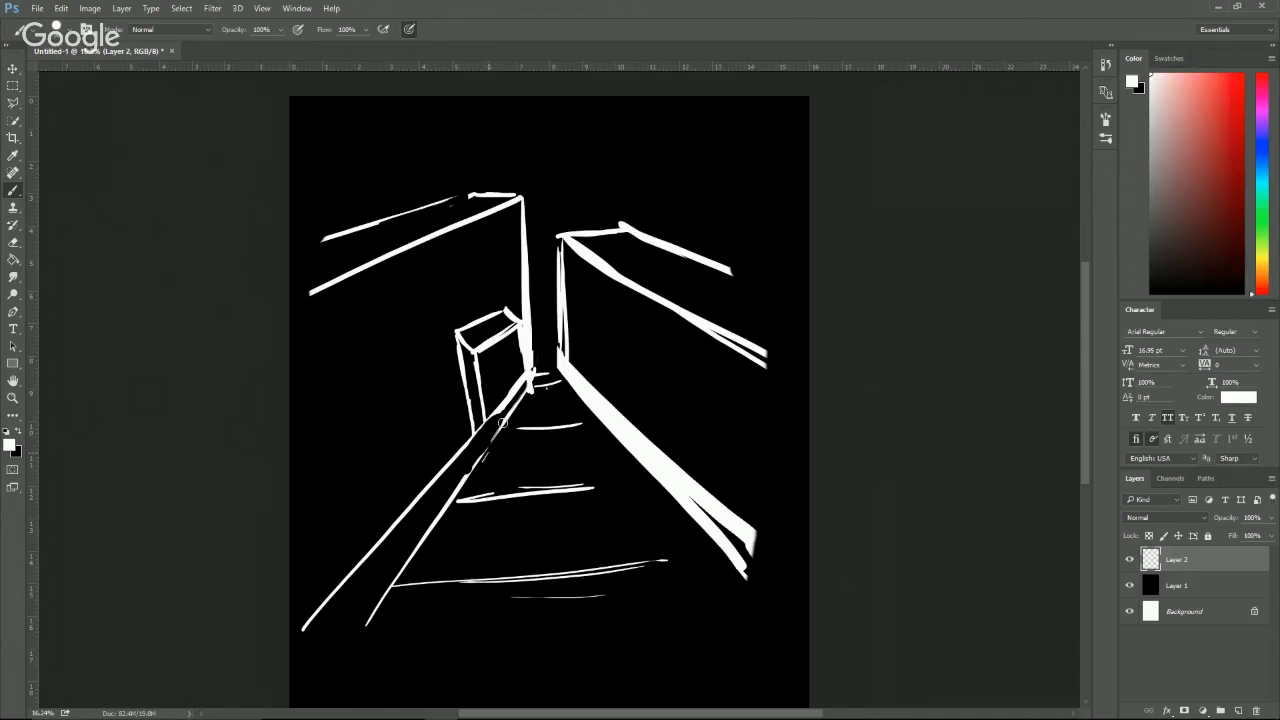
pyautogui.press('e')
pyautogui.moveTo(510, 412)
pyautogui.mouseDown()
pyautogui.moveTo(537, 371)
pyautogui.moveTo(420, 571)
pyautogui.mouseUp()
pyautogui.moveTo(479, 540)
pyautogui.mouseDown()
pyautogui.moveTo(471, 593)
pyautogui.moveTo(668, 562)
pyautogui.moveTo(573, 467)
pyautogui.moveTo(541, 502)
pyautogui.moveTo(508, 495)
pyautogui.moveTo(548, 414)
pyautogui.moveTo(548, 382)
pyautogui.moveTo(549, 429)
pyautogui.mouseUp()
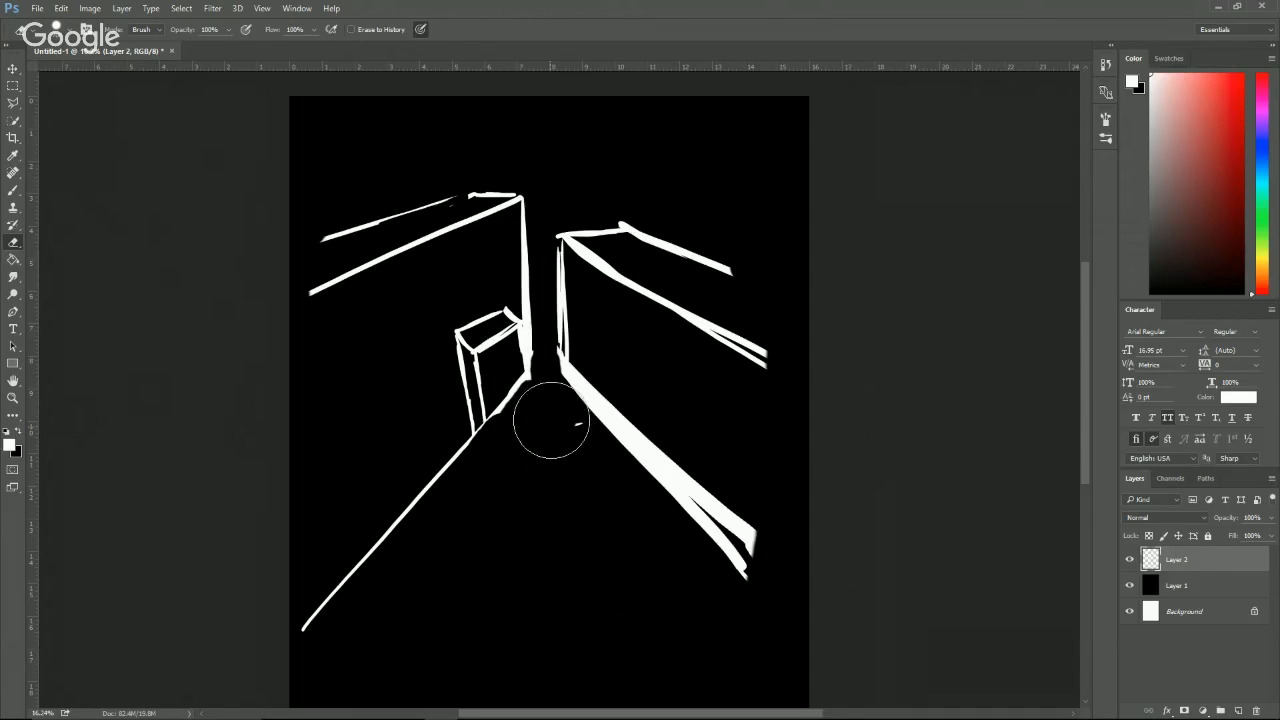
# Select the whole canvas and clear the street sketch from Layer 2.
pyautogui.press('b')
pyautogui.press('e')
pyautogui.hotkey('ctrl', 'a')
pyautogui.press('Delete')
# Paint a large white spiral, a smaller spiral to its upper right and a loose squiggle below them.
pyautogui.press('b')
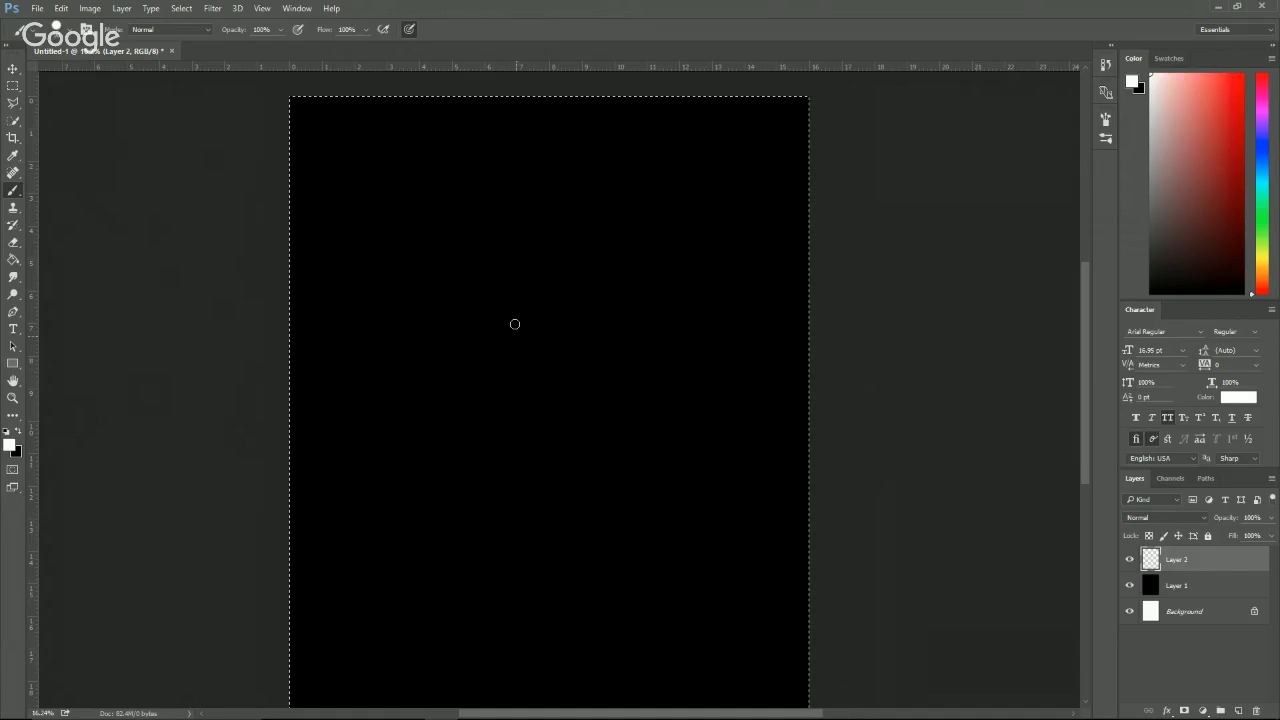
pyautogui.moveTo(545, 341)
pyautogui.mouseDown()
pyautogui.moveTo(561, 373)
pyautogui.moveTo(595, 309)
pyautogui.moveTo(582, 404)
pyautogui.mouseUp()
pyautogui.moveTo(672, 282); pyautogui.dragTo(702, 254)
pyautogui.moveTo(630, 401); pyautogui.dragTo(698, 432)
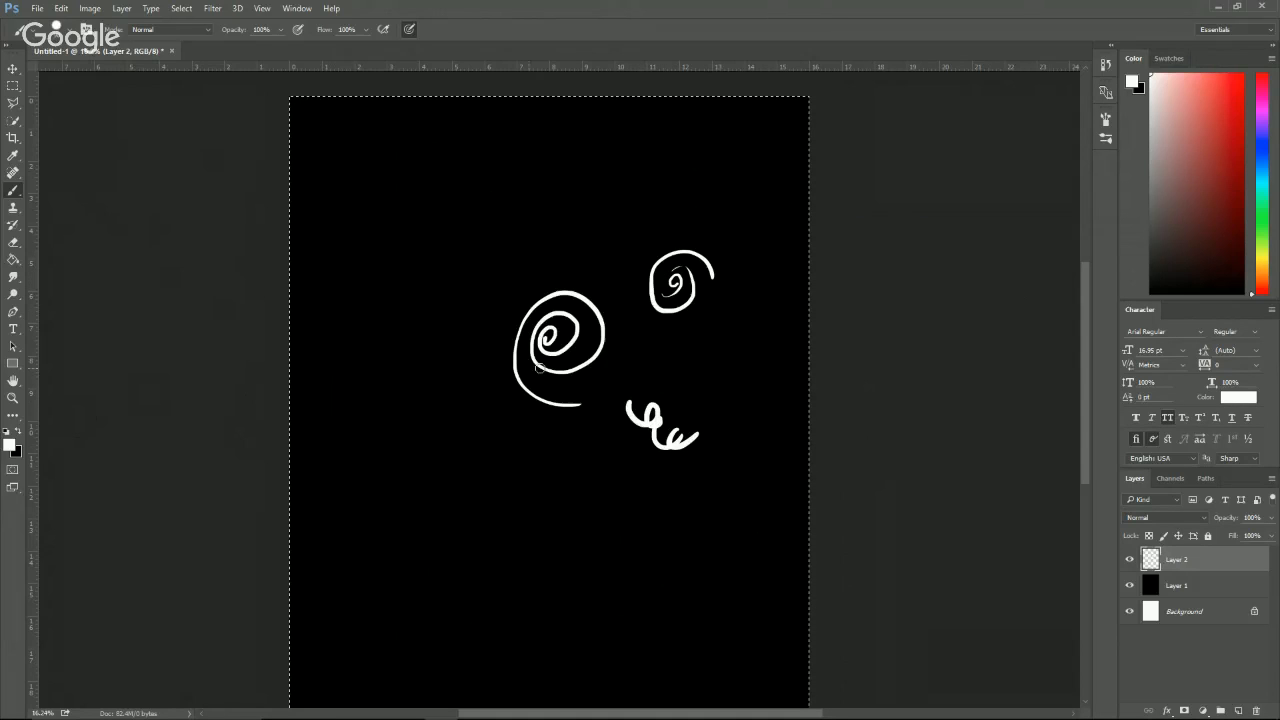
# Paint a tilted face beside the large spiral, with head outline, eyes, eyebrows, nose and open mouth.
pyautogui.moveTo(387, 409); pyautogui.dragTo(424, 484)
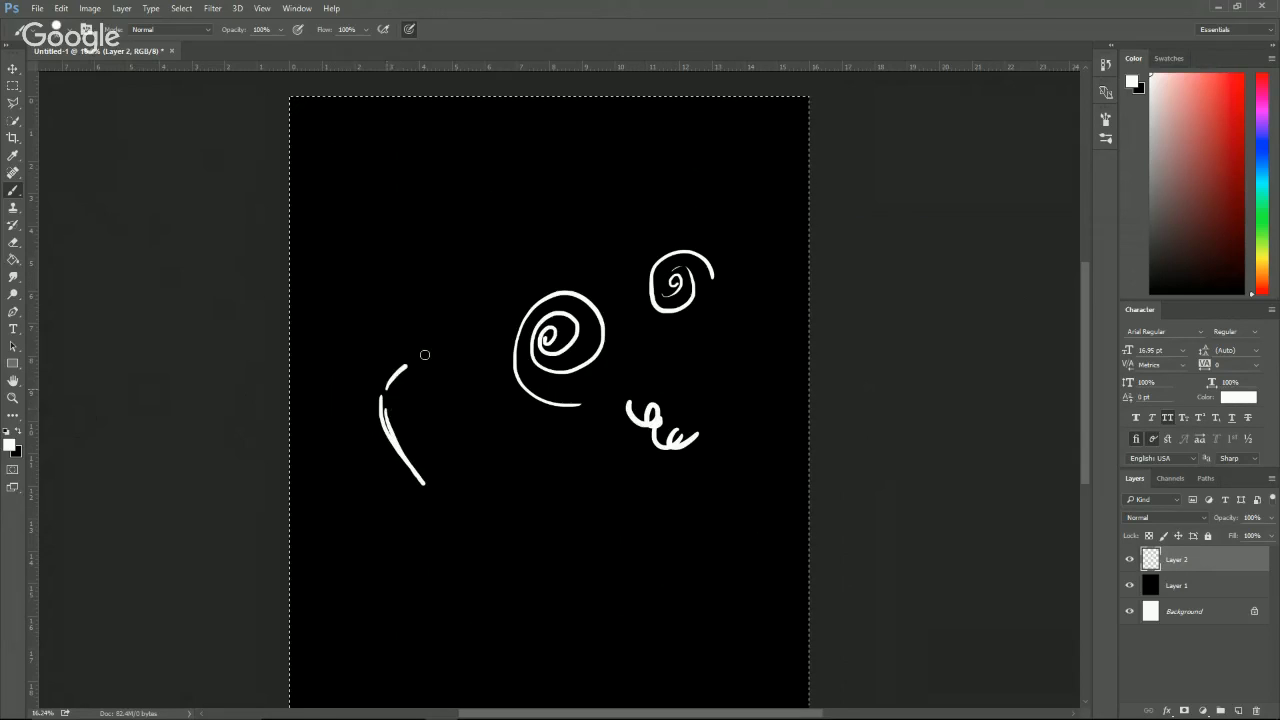
pyautogui.moveTo(424, 355); pyautogui.dragTo(490, 366)
pyautogui.moveTo(446, 500); pyautogui.dragTo(531, 470)
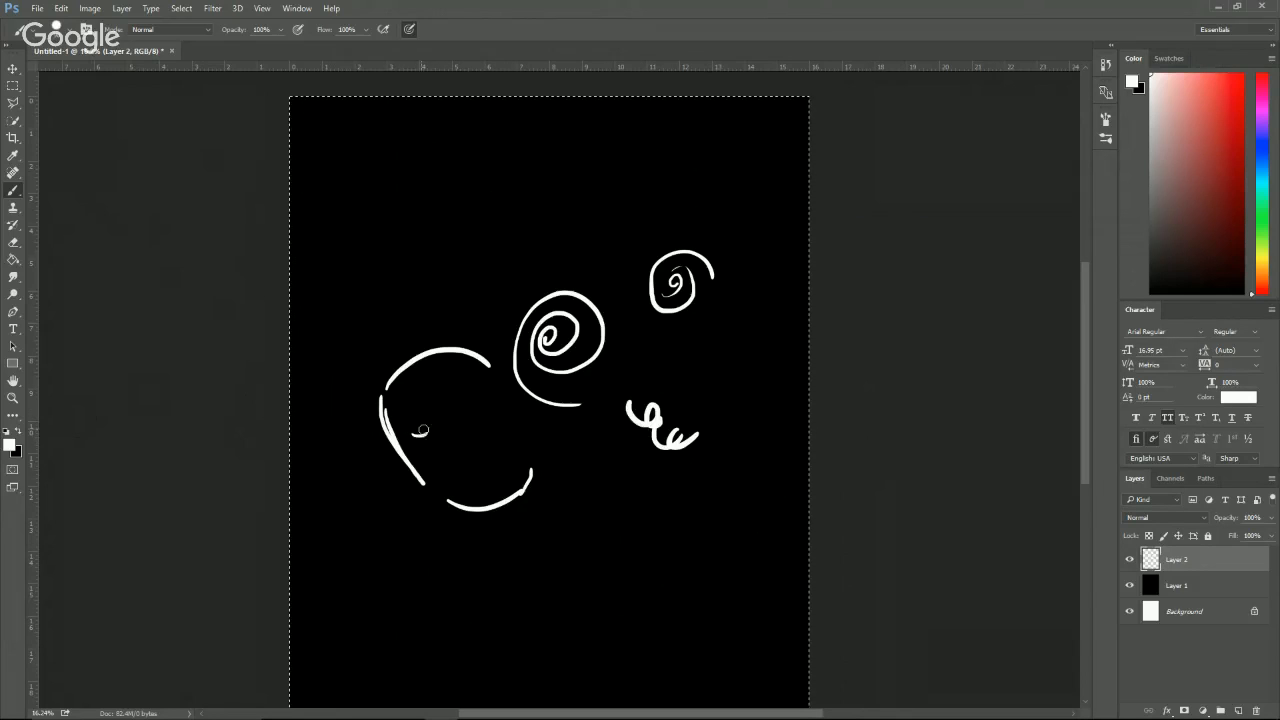
pyautogui.moveTo(404, 431); pyautogui.dragTo(440, 425)
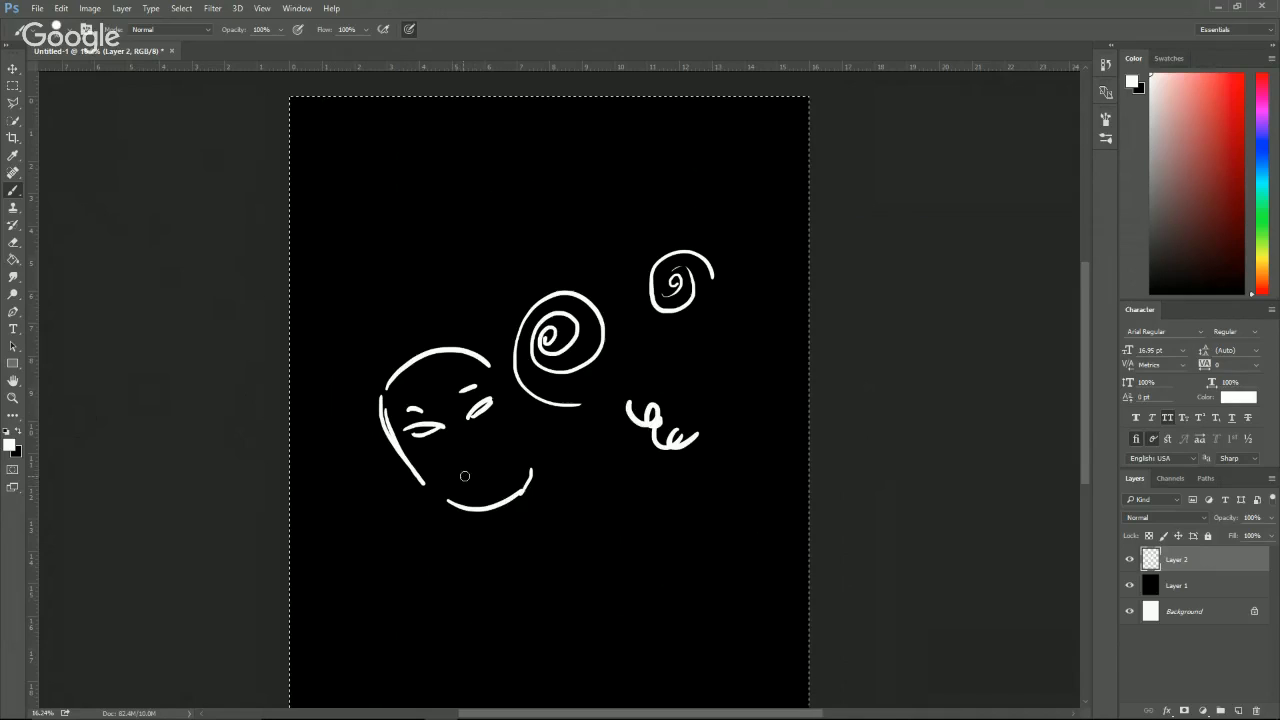
pyautogui.moveTo(462, 477)
pyautogui.mouseDown()
pyautogui.moveTo(508, 480)
pyautogui.moveTo(514, 465)
pyautogui.moveTo(520, 530)
pyautogui.mouseUp()
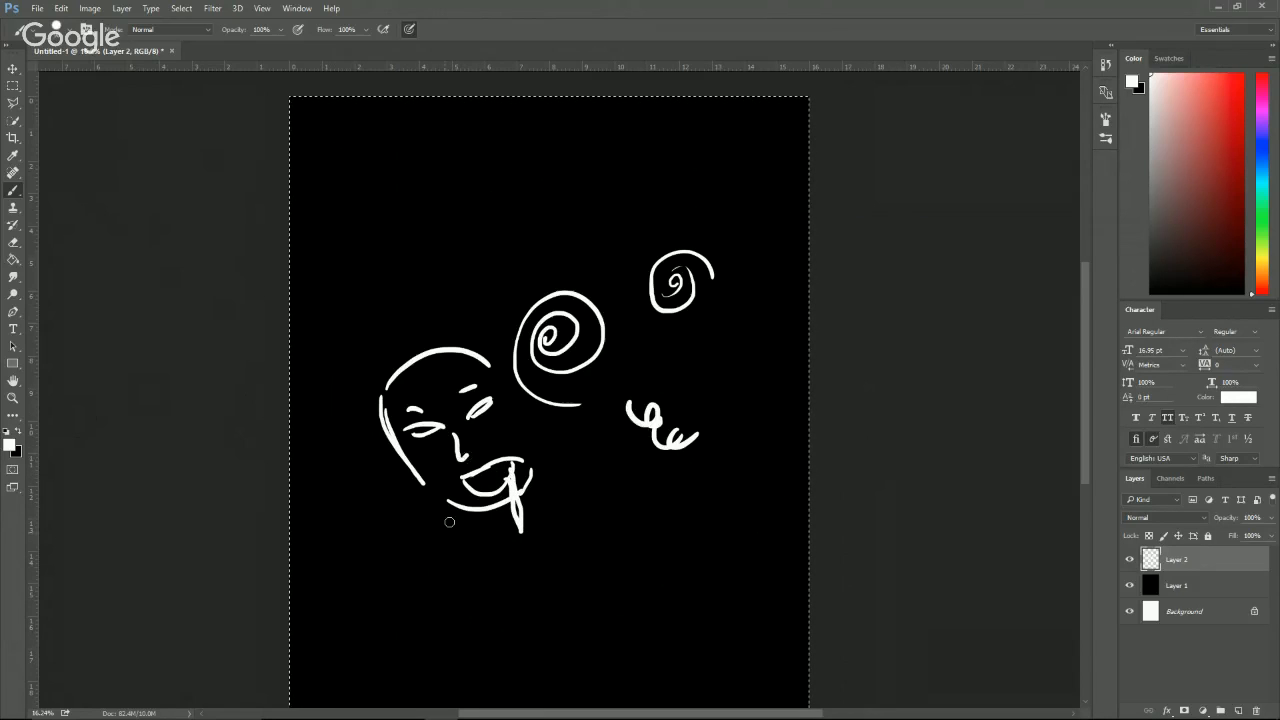
# Paint a tilted rectangular object with short strokes below the chin, gripped by two hands with one bent arm.
pyautogui.moveTo(419, 592)
pyautogui.mouseDown()
pyautogui.moveTo(462, 545)
pyautogui.moveTo(497, 637)
pyautogui.mouseUp()
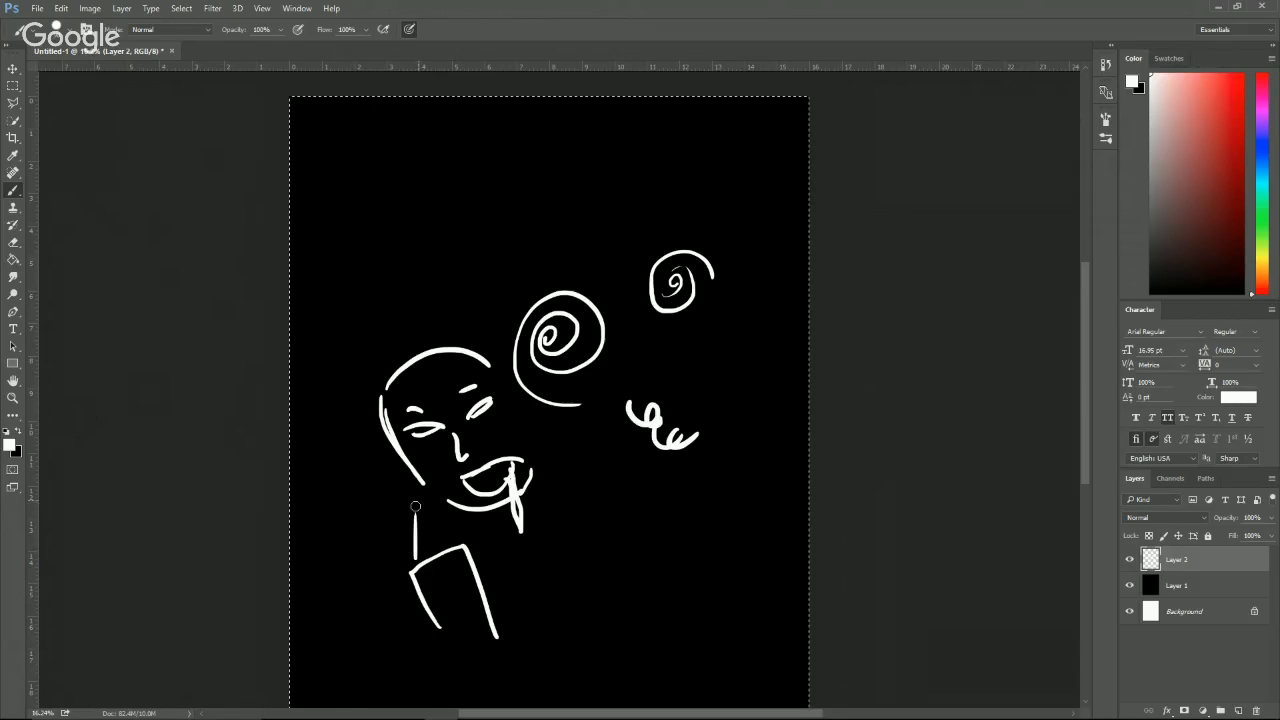
pyautogui.moveTo(452, 502); pyautogui.dragTo(462, 531)
pyautogui.moveTo(525, 563); pyautogui.dragTo(503, 585)
pyautogui.moveTo(514, 590); pyautogui.dragTo(511, 615)
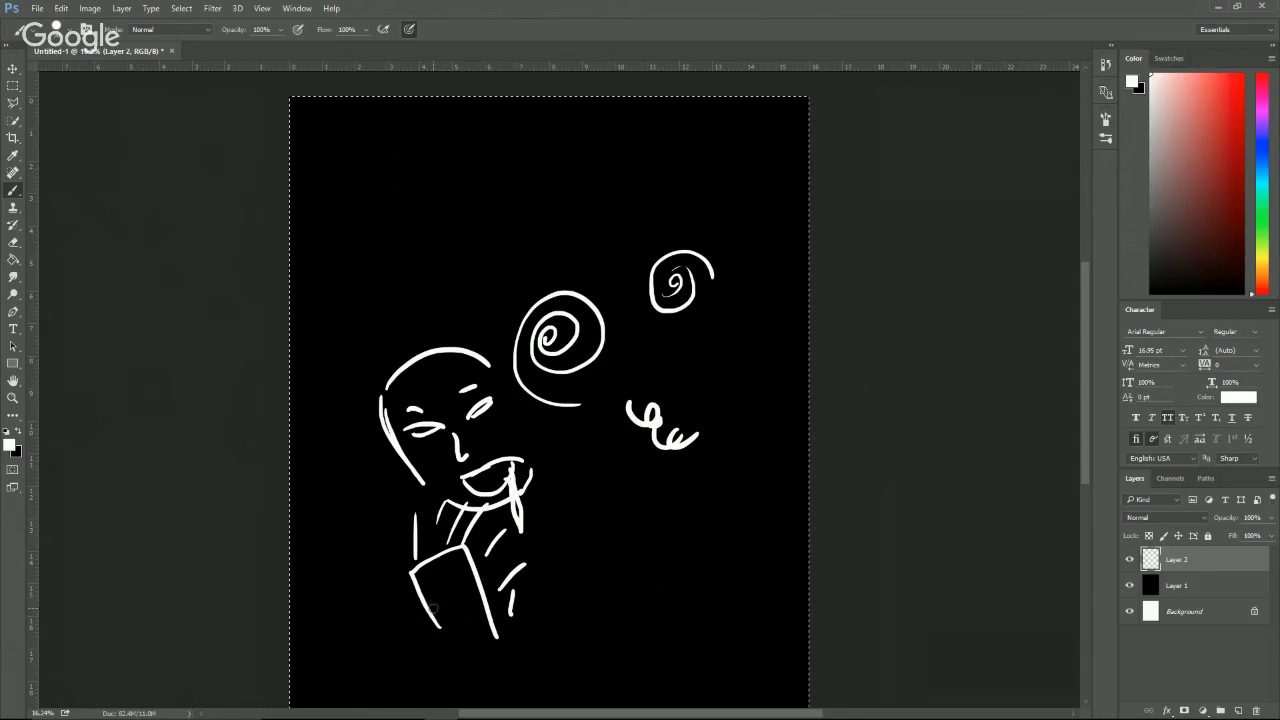
pyautogui.moveTo(433, 607)
pyautogui.mouseDown()
pyautogui.moveTo(516, 611)
pyautogui.moveTo(521, 646)
pyautogui.moveTo(516, 616)
pyautogui.moveTo(588, 603)
pyautogui.moveTo(616, 469)
pyautogui.moveTo(653, 484)
pyautogui.moveTo(669, 580)
pyautogui.moveTo(534, 654)
pyautogui.mouseUp()
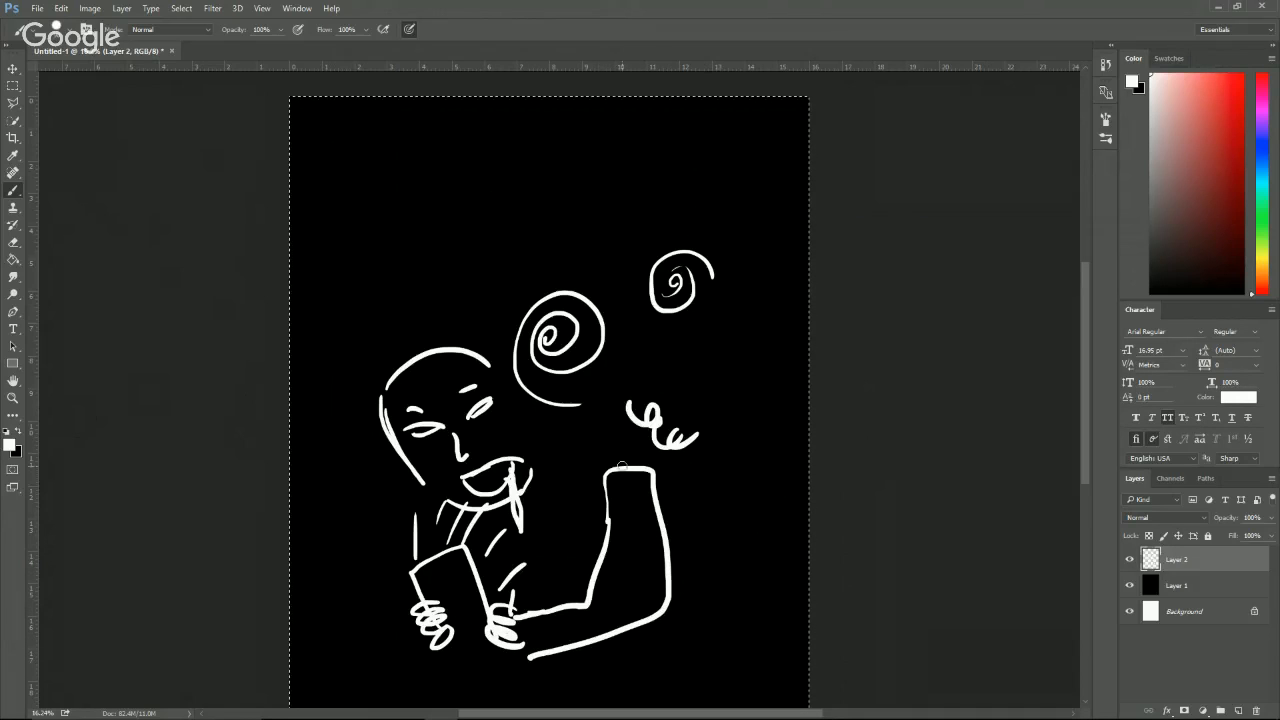
# Join the shoulder to the back of the head and paint the front and back lines of the torso.
pyautogui.moveTo(621, 466)
pyautogui.mouseDown()
pyautogui.moveTo(461, 358)
pyautogui.moveTo(406, 371)
pyautogui.mouseUp()
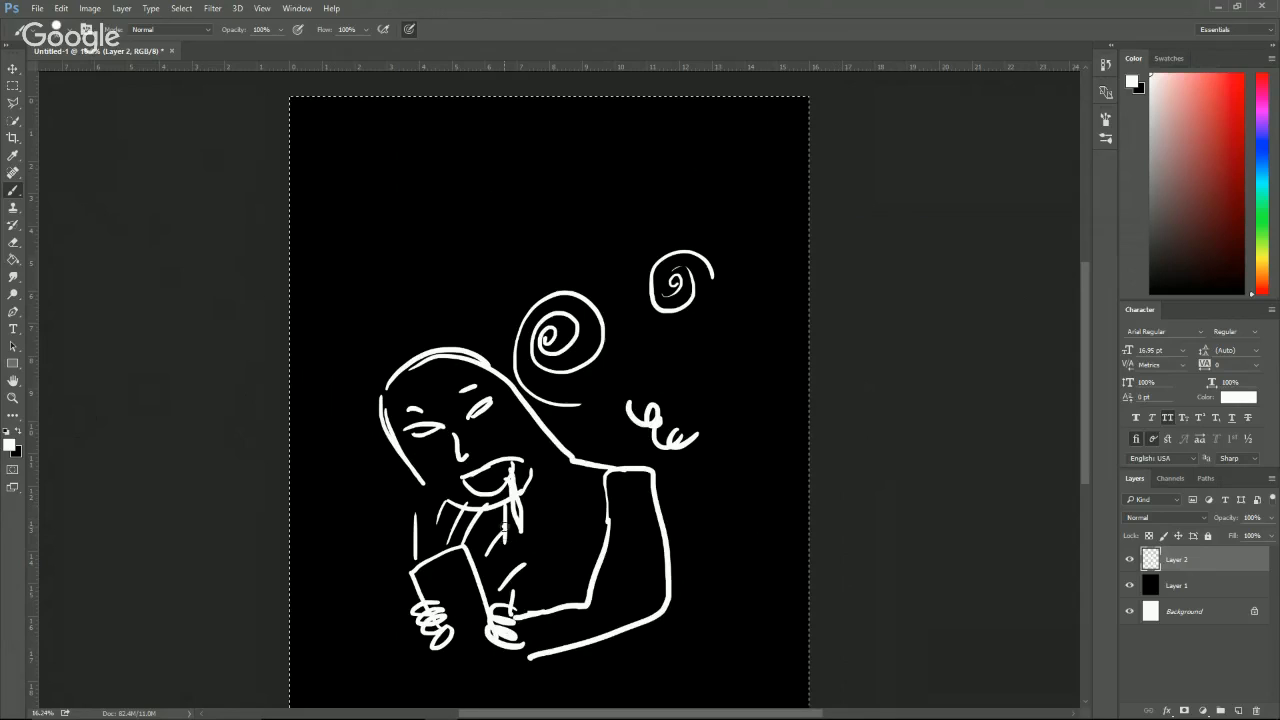
pyautogui.moveTo(506, 525); pyautogui.dragTo(505, 618)
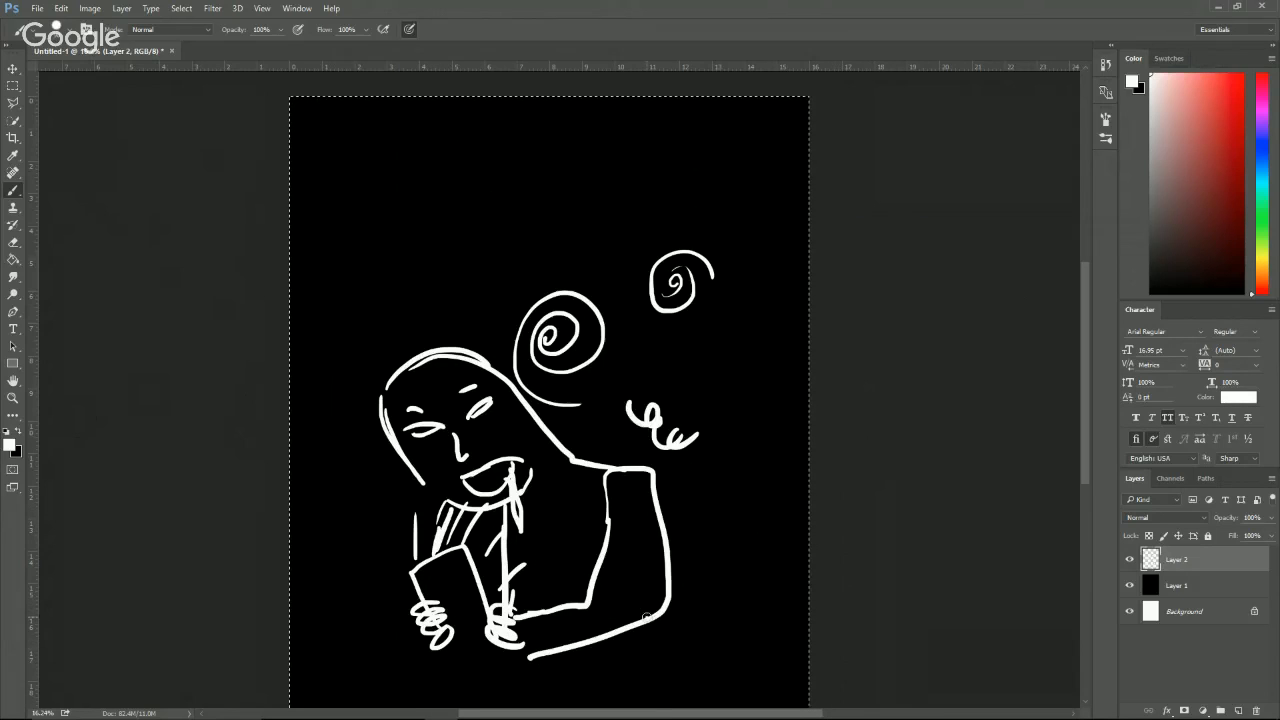
pyautogui.moveTo(647, 621); pyautogui.dragTo(661, 707)
pyautogui.moveTo(643, 531); pyautogui.dragTo(649, 460)
pyautogui.moveTo(505, 586); pyautogui.dragTo(508, 676)
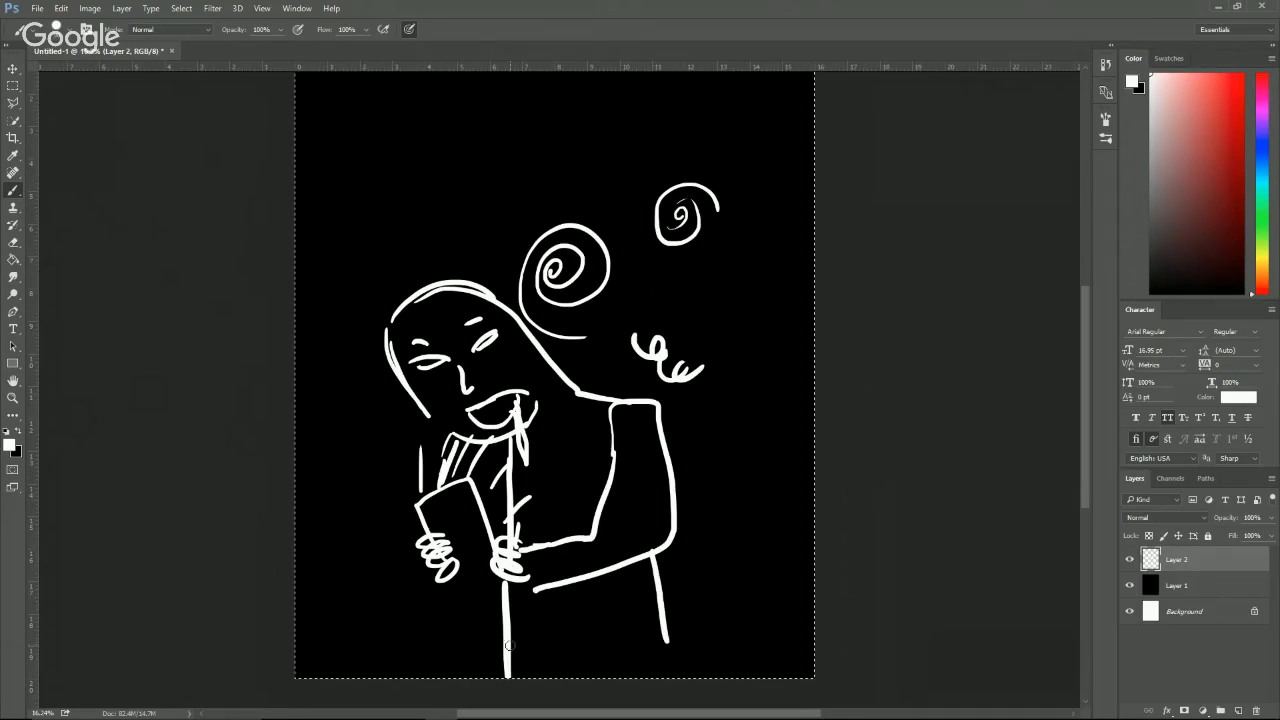
# Clear the figure and spirals from Layer 2 and deselect the canvas.
pyautogui.press('Delete')
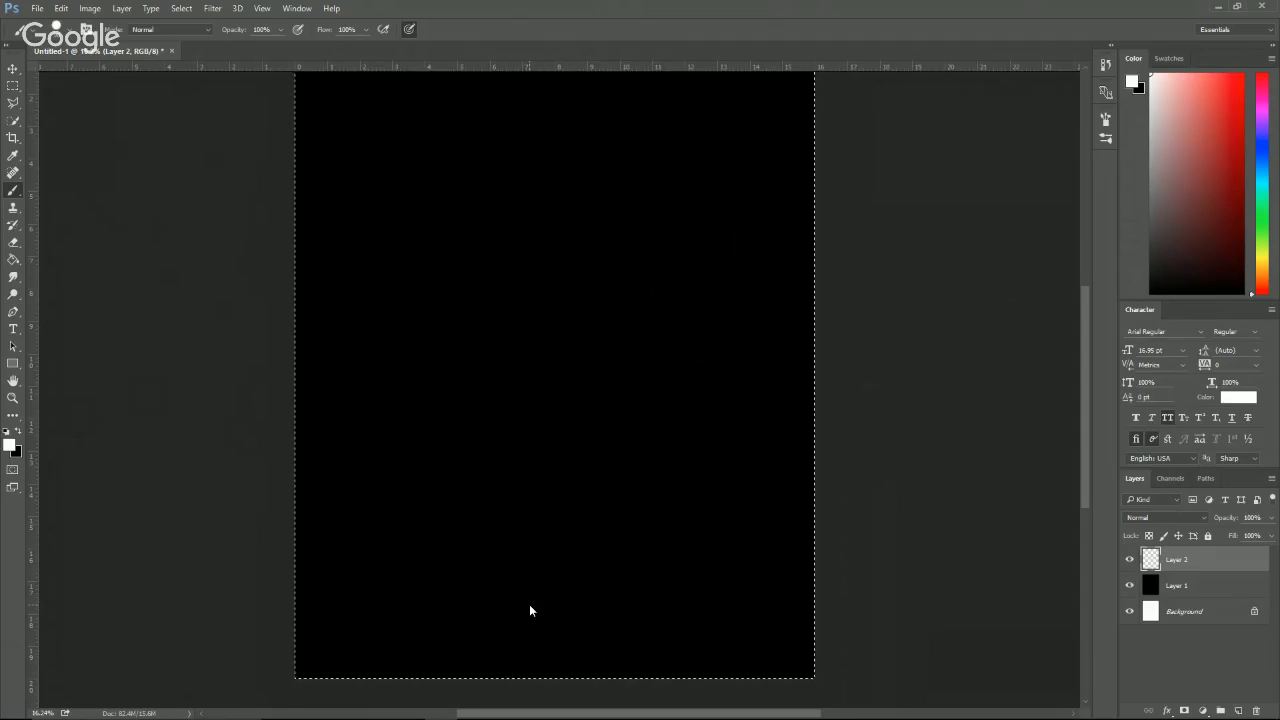
pyautogui.hotkey('ctrl', 'd')
# Set the foreground colour to the mid grey 7a7878.
pyautogui.moveTo(596, 286)
pyautogui.mouseDown()
pyautogui.moveTo(608, 377)
pyautogui.moveTo(600, 288)
pyautogui.mouseUp()
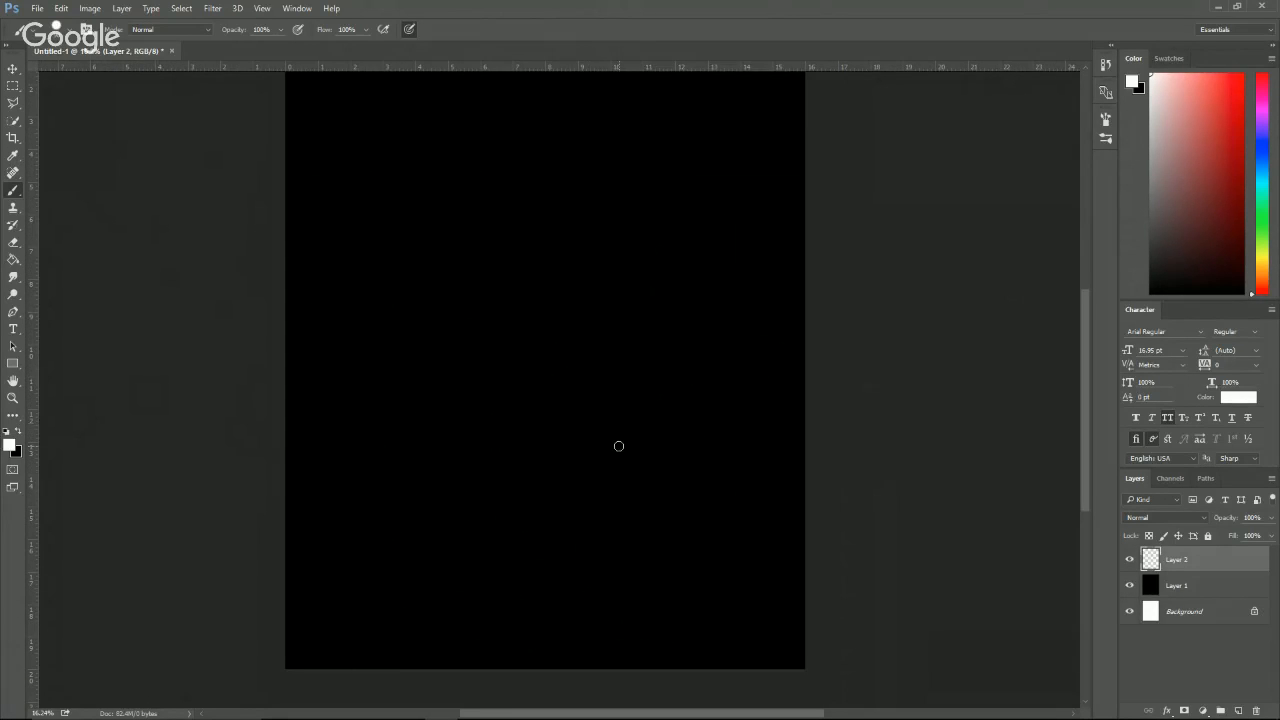
pyautogui.scroll(4, 571, 380)
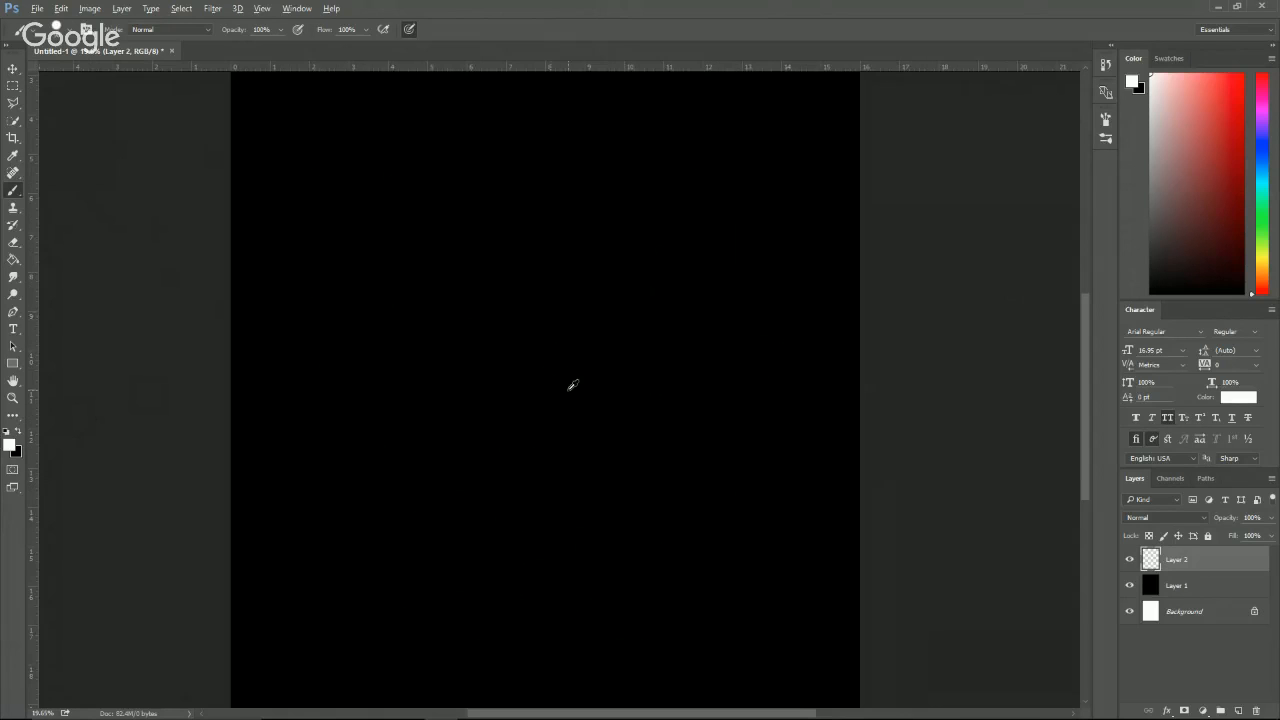
pyautogui.moveTo(439, 417); pyautogui.dragTo(435, 415)
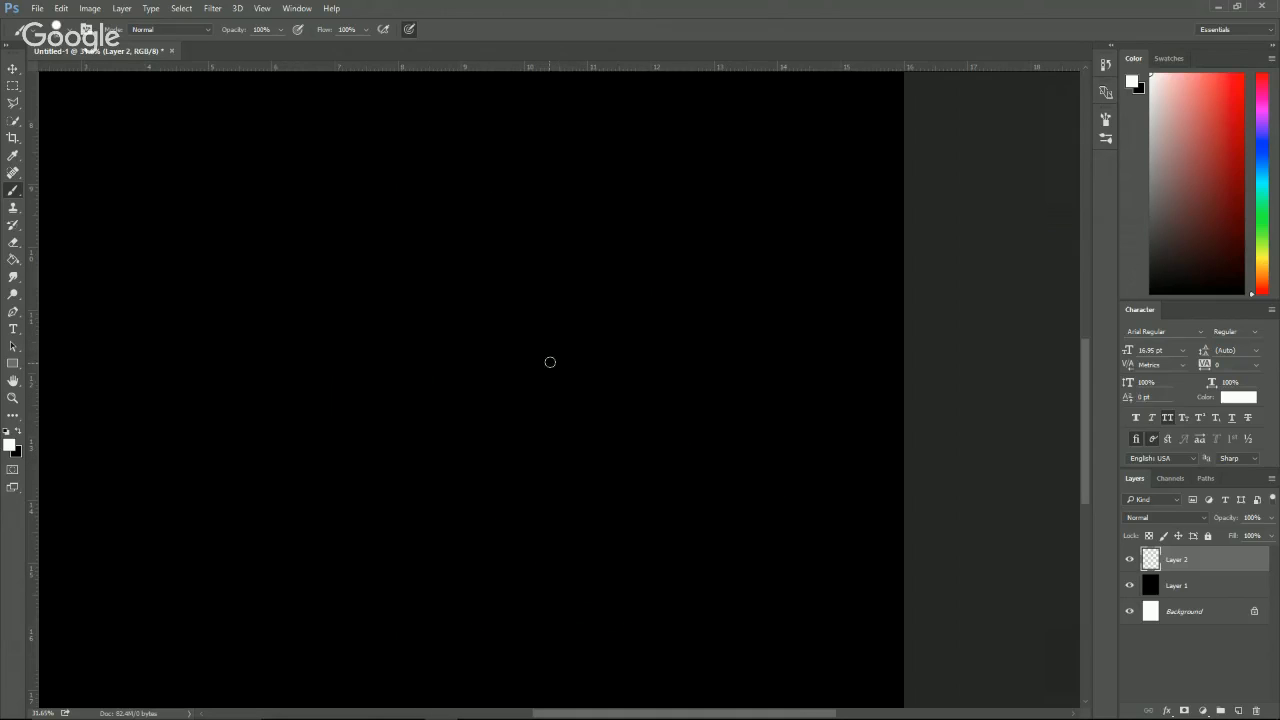
pyautogui.click(11, 445)
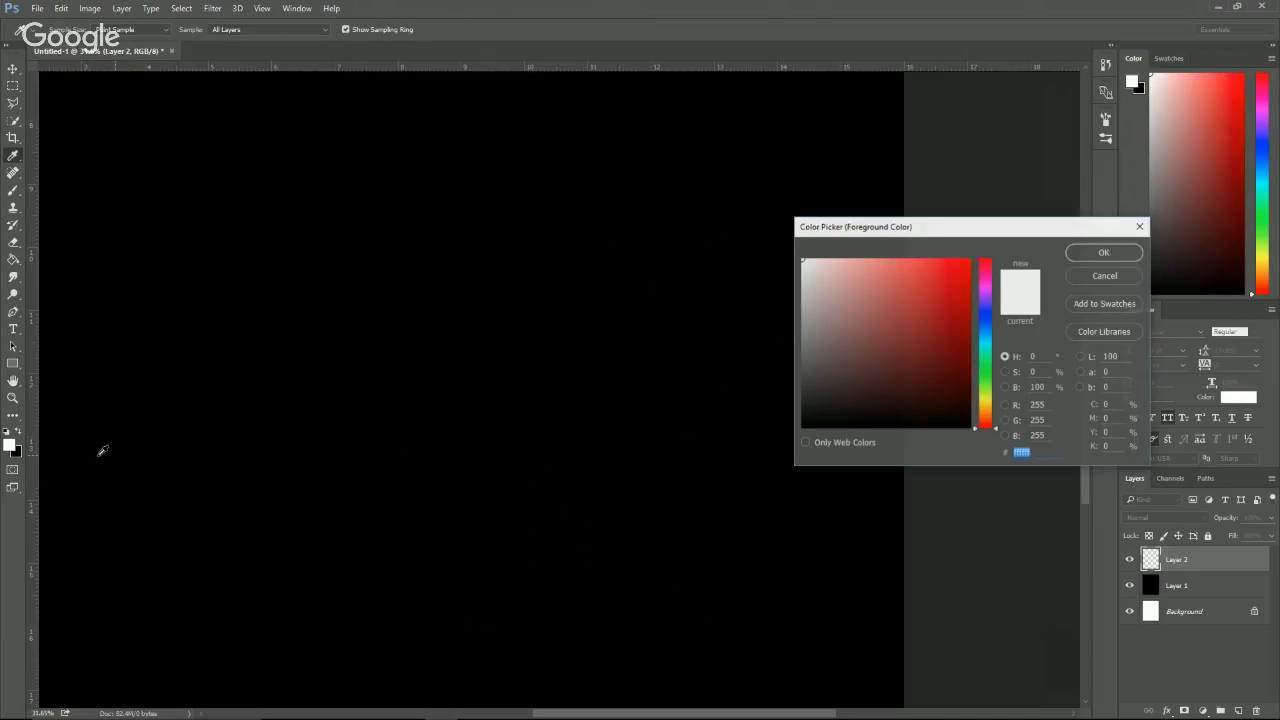
pyautogui.moveTo(812, 366)
pyautogui.mouseDown()
pyautogui.moveTo(801, 384)
pyautogui.moveTo(803, 346)
pyautogui.mouseUp()
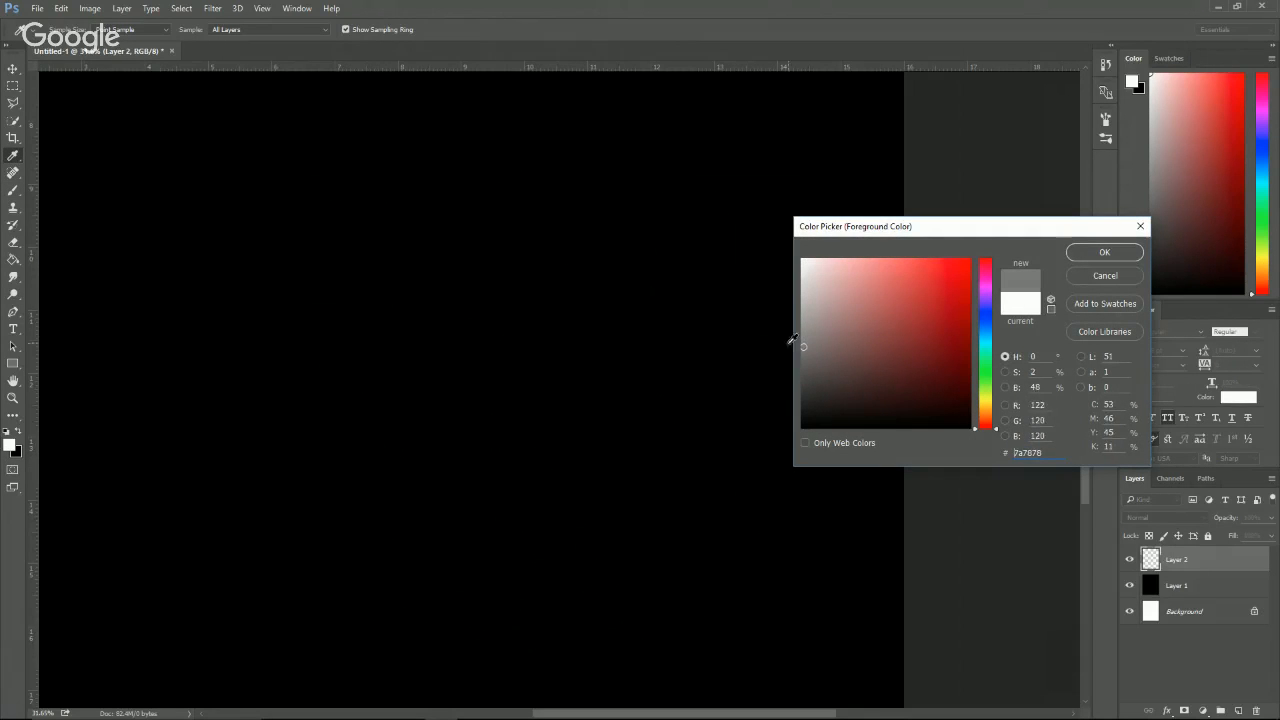
pyautogui.click(1088, 249)
# Choose a soft round brush, try it with a small grey oval and undo the stroke.
pyautogui.press('b')
pyautogui.click(60, 33)
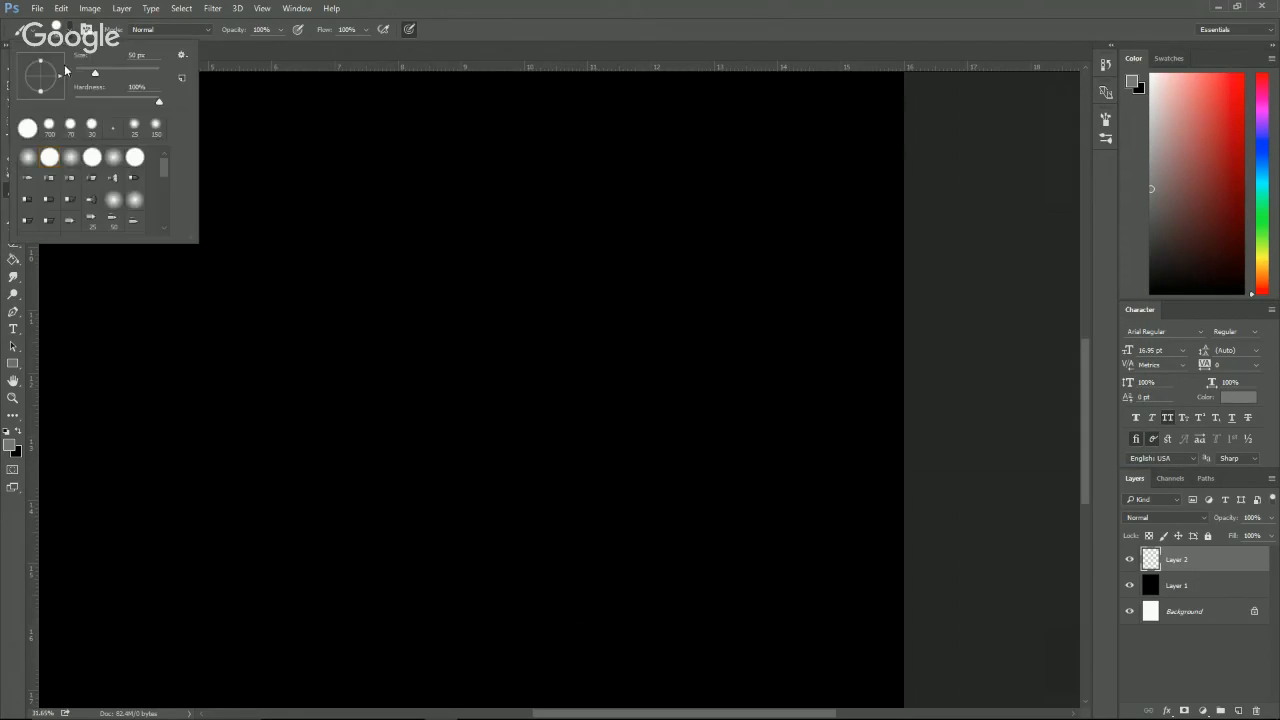
pyautogui.moveTo(564, 357); pyautogui.dragTo(578, 383)
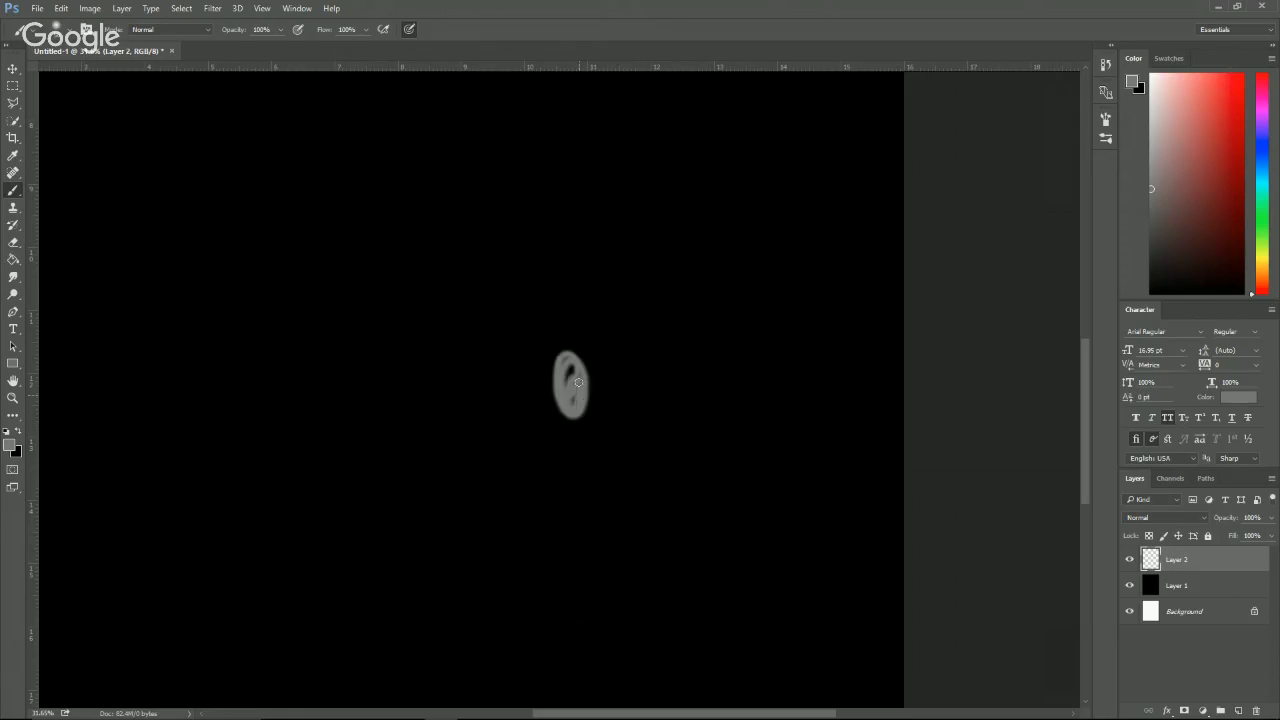
pyautogui.hotkey('ctrl', 'z')
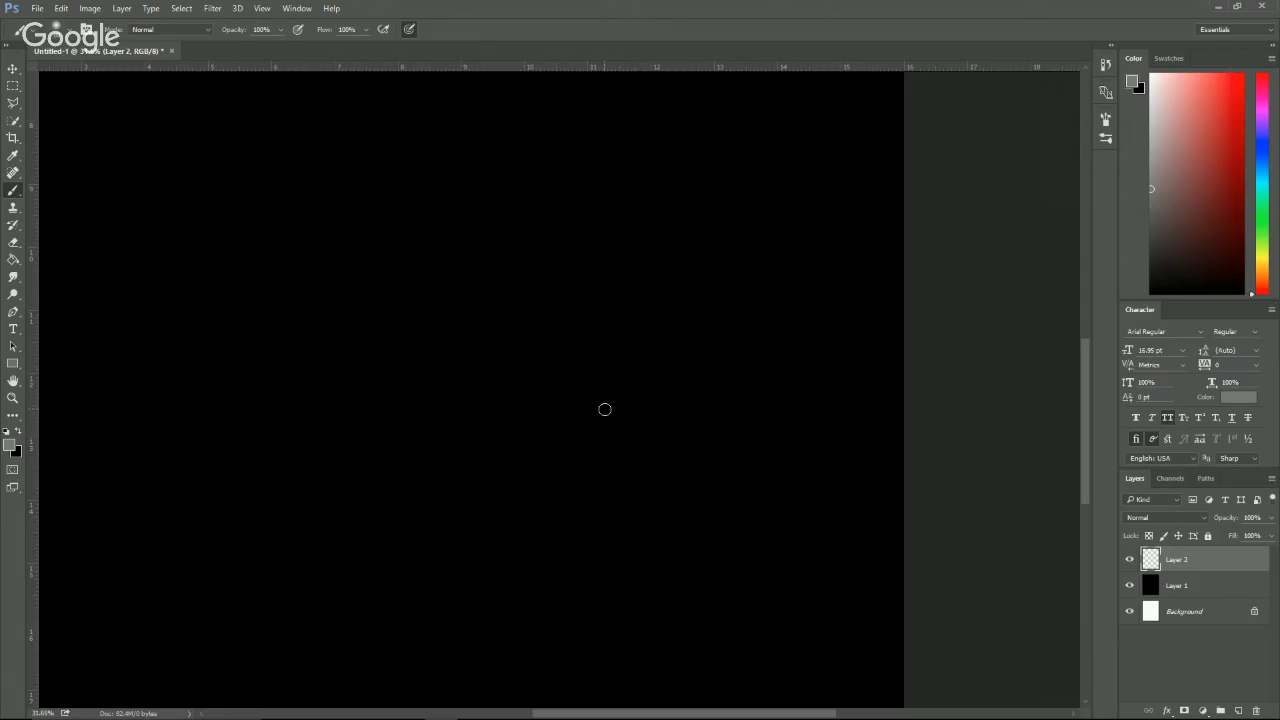
# Paint a human figure's filled oval head, sloping shoulders and torso outline in soft grey.
pyautogui.click(68, 27)
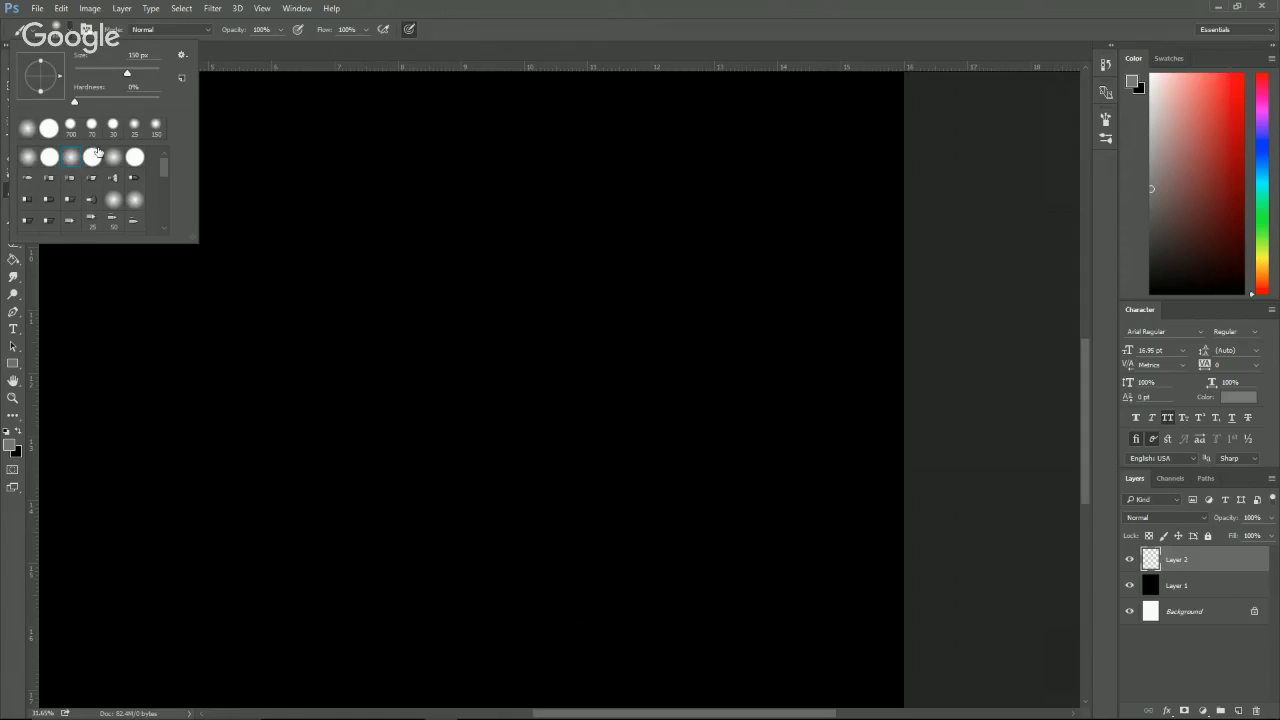
pyautogui.moveTo(547, 333)
pyautogui.mouseDown()
pyautogui.moveTo(553, 369)
pyautogui.moveTo(554, 325)
pyautogui.moveTo(587, 362)
pyautogui.moveTo(581, 384)
pyautogui.moveTo(579, 321)
pyautogui.moveTo(585, 383)
pyautogui.moveTo(573, 333)
pyautogui.mouseUp()
pyautogui.moveTo(615, 424); pyautogui.dragTo(614, 389)
pyautogui.moveTo(580, 345)
pyautogui.mouseDown()
pyautogui.moveTo(552, 376)
pyautogui.moveTo(604, 328)
pyautogui.moveTo(695, 380)
pyautogui.mouseUp()
pyautogui.moveTo(548, 396)
pyautogui.mouseDown()
pyautogui.moveTo(556, 469)
pyautogui.moveTo(550, 433)
pyautogui.moveTo(585, 511)
pyautogui.moveTo(628, 505)
pyautogui.moveTo(664, 395)
pyautogui.mouseUp()
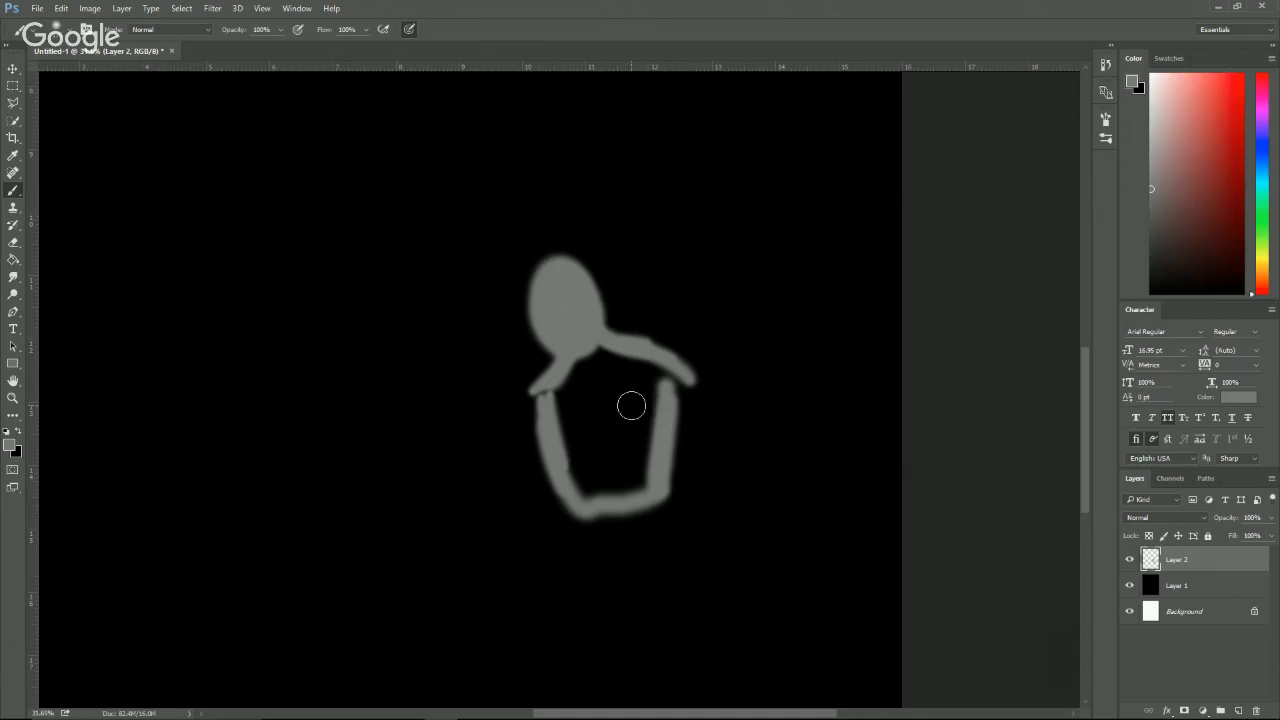
# Enlarge the brush, fill in the torso and paint the figure's left-hand leg curving down from the hip.
pyautogui.press(']')
pyautogui.press(']')
pyautogui.press(']')
pyautogui.moveTo(583, 357)
pyautogui.mouseDown()
pyautogui.moveTo(558, 454)
pyautogui.moveTo(583, 455)
pyautogui.moveTo(621, 503)
pyautogui.moveTo(640, 408)
pyautogui.moveTo(588, 364)
pyautogui.moveTo(643, 379)
pyautogui.mouseUp()
pyautogui.moveTo(636, 456); pyautogui.dragTo(620, 308)
pyautogui.moveTo(572, 358)
pyautogui.mouseDown()
pyautogui.moveTo(591, 495)
pyautogui.moveTo(571, 378)
pyautogui.moveTo(615, 554)
pyautogui.moveTo(584, 467)
pyautogui.moveTo(617, 541)
pyautogui.mouseUp()
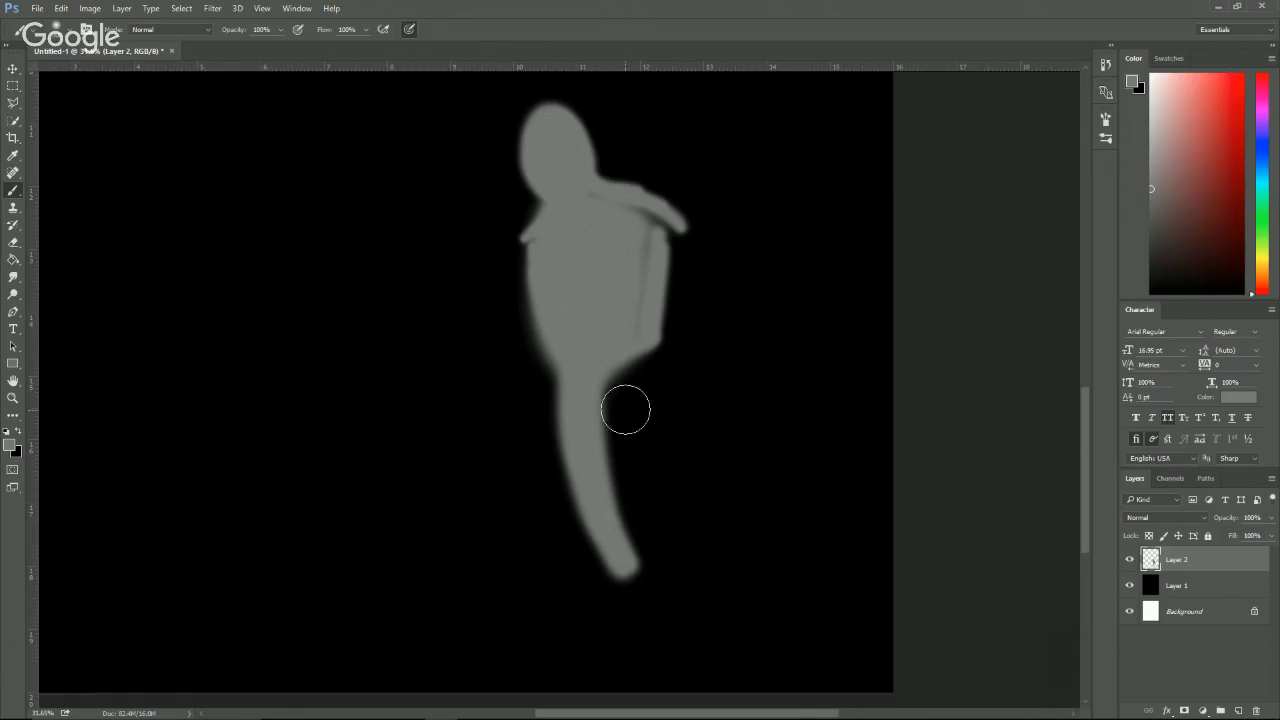
# Paint the second leg stretching out to the right, fill the remaining torso gaps and add both feet.
pyautogui.moveTo(612, 388)
pyautogui.mouseDown()
pyautogui.moveTo(658, 475)
pyautogui.moveTo(611, 390)
pyautogui.moveTo(709, 556)
pyautogui.moveTo(734, 513)
pyautogui.moveTo(643, 357)
pyautogui.moveTo(634, 411)
pyautogui.moveTo(695, 524)
pyautogui.moveTo(701, 512)
pyautogui.moveTo(649, 419)
pyautogui.moveTo(625, 269)
pyautogui.moveTo(638, 235)
pyautogui.moveTo(621, 306)
pyautogui.moveTo(642, 233)
pyautogui.moveTo(631, 271)
pyautogui.mouseUp()
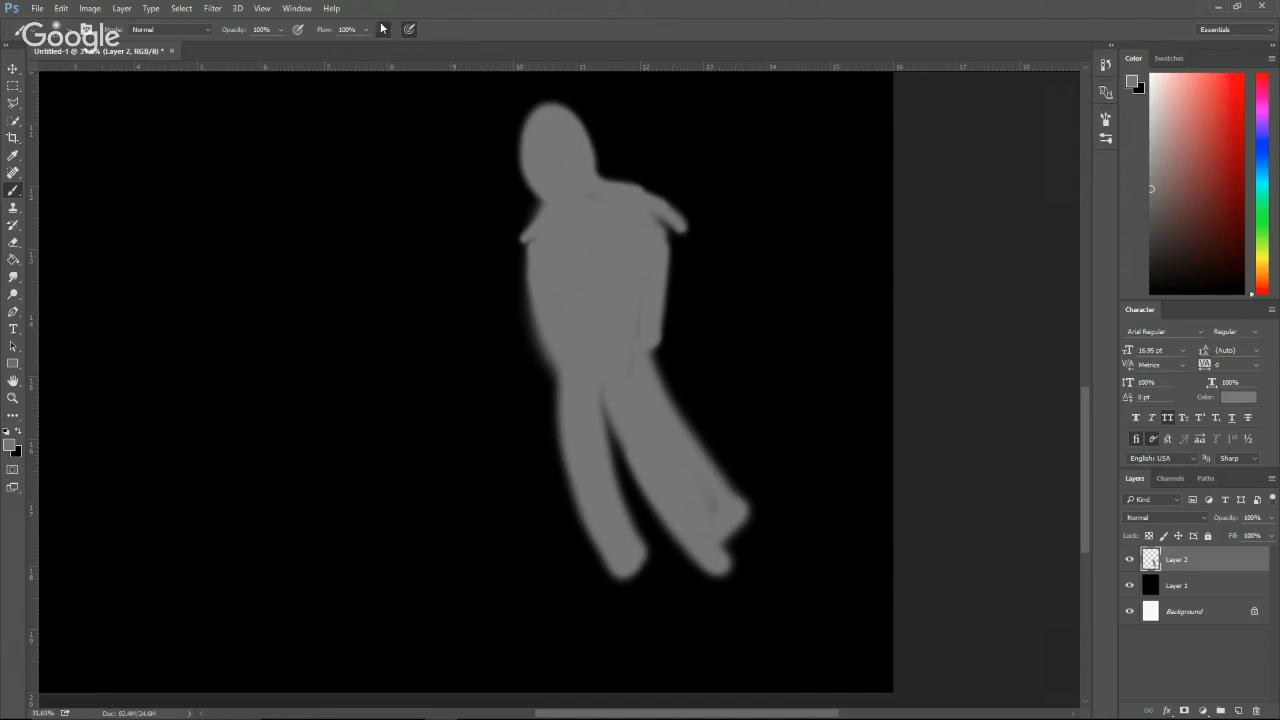
pyautogui.moveTo(635, 576)
pyautogui.mouseDown()
pyautogui.moveTo(614, 586)
pyautogui.moveTo(648, 586)
pyautogui.moveTo(648, 569)
pyautogui.moveTo(616, 588)
pyautogui.mouseUp()
pyautogui.moveTo(724, 569)
pyautogui.mouseDown()
pyautogui.moveTo(723, 591)
pyautogui.moveTo(743, 609)
pyautogui.moveTo(746, 538)
pyautogui.moveTo(721, 523)
pyautogui.moveTo(737, 588)
pyautogui.moveTo(718, 537)
pyautogui.mouseUp()
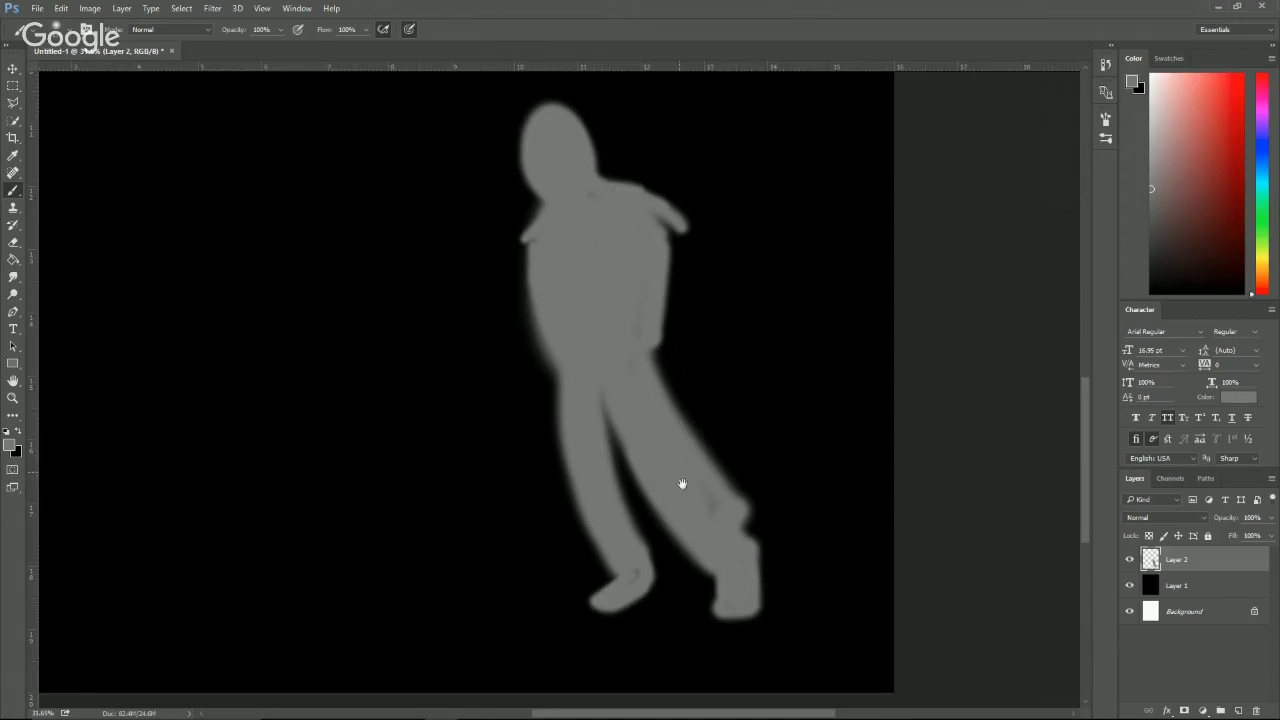
# Paint the grey figure's left-hand arm hanging down and fill out the right-hand shoulder and side of the torso.
pyautogui.scroll(2, 650, 500)
pyautogui.hscroll(-1, 650, 500)
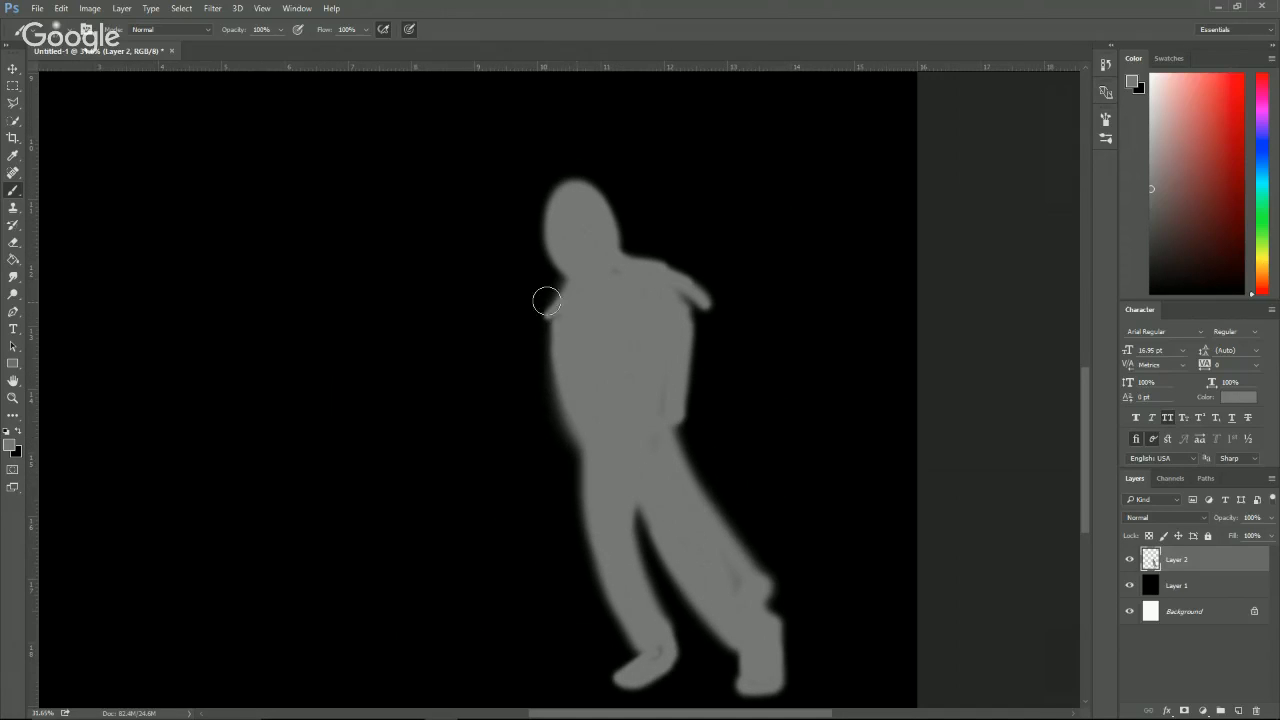
pyautogui.moveTo(555, 310); pyautogui.dragTo(530, 415)
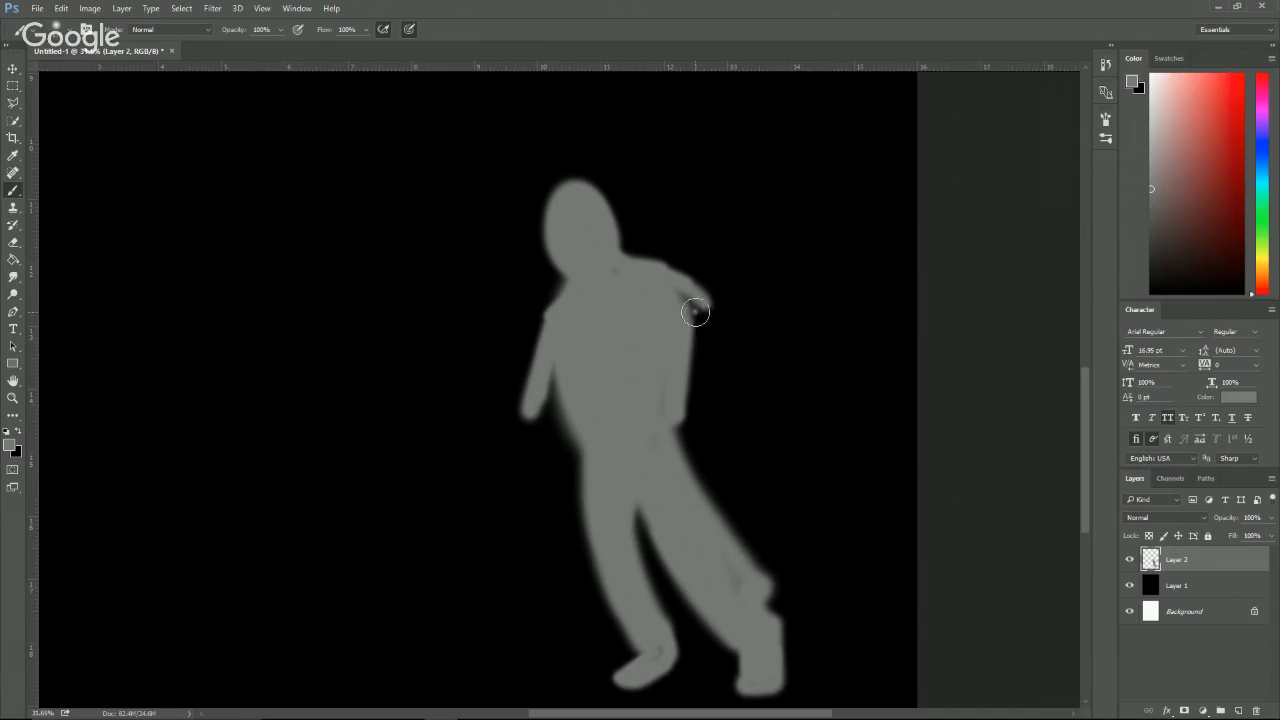
pyautogui.moveTo(694, 309)
pyautogui.mouseDown()
pyautogui.moveTo(681, 347)
pyautogui.moveTo(669, 278)
pyautogui.moveTo(683, 486)
pyautogui.mouseUp()
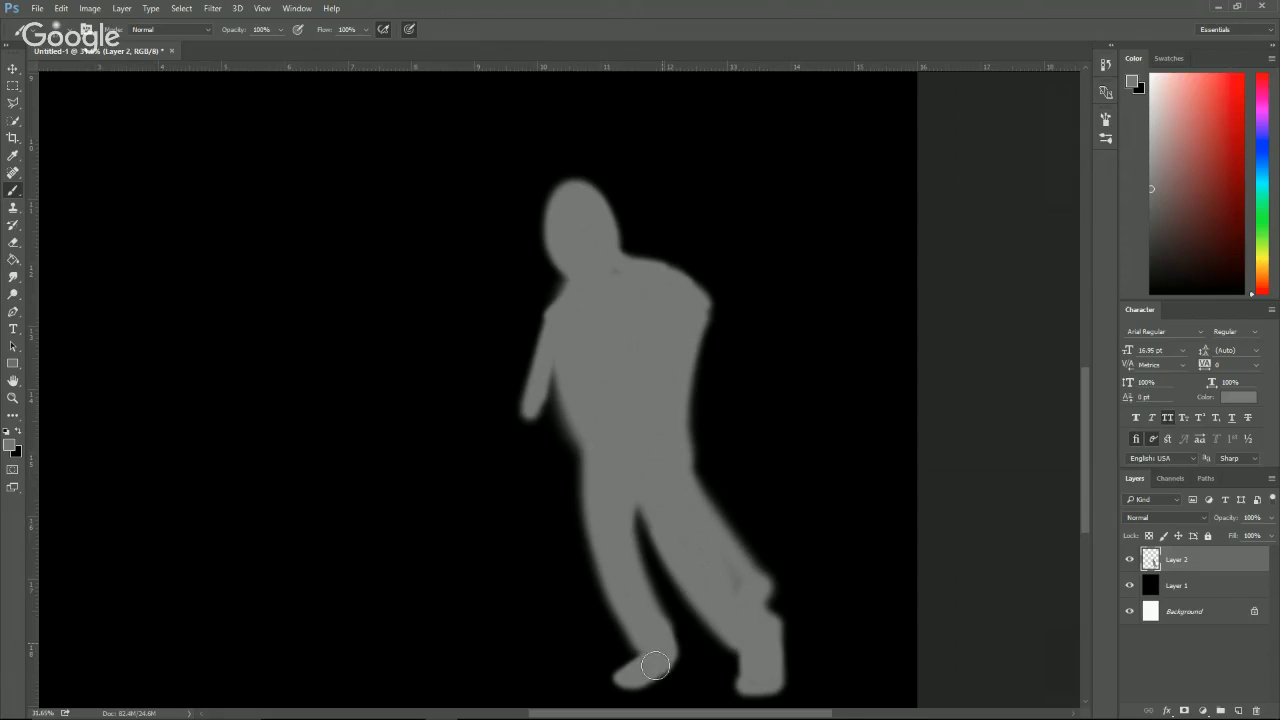
# Move the finished figure slightly up and to the right on the canvas.
pyautogui.press('v')
pyautogui.moveTo(621, 427); pyautogui.dragTo(653, 409)
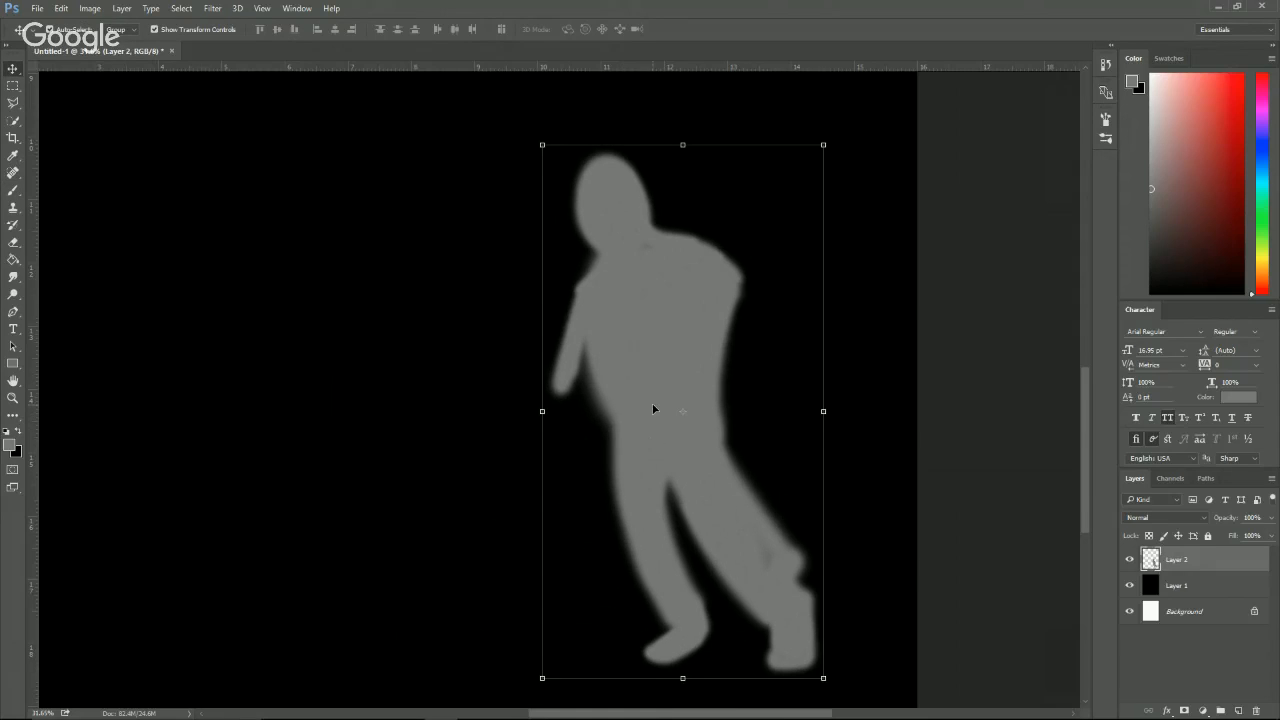
pyautogui.scroll(-2, 653, 409)
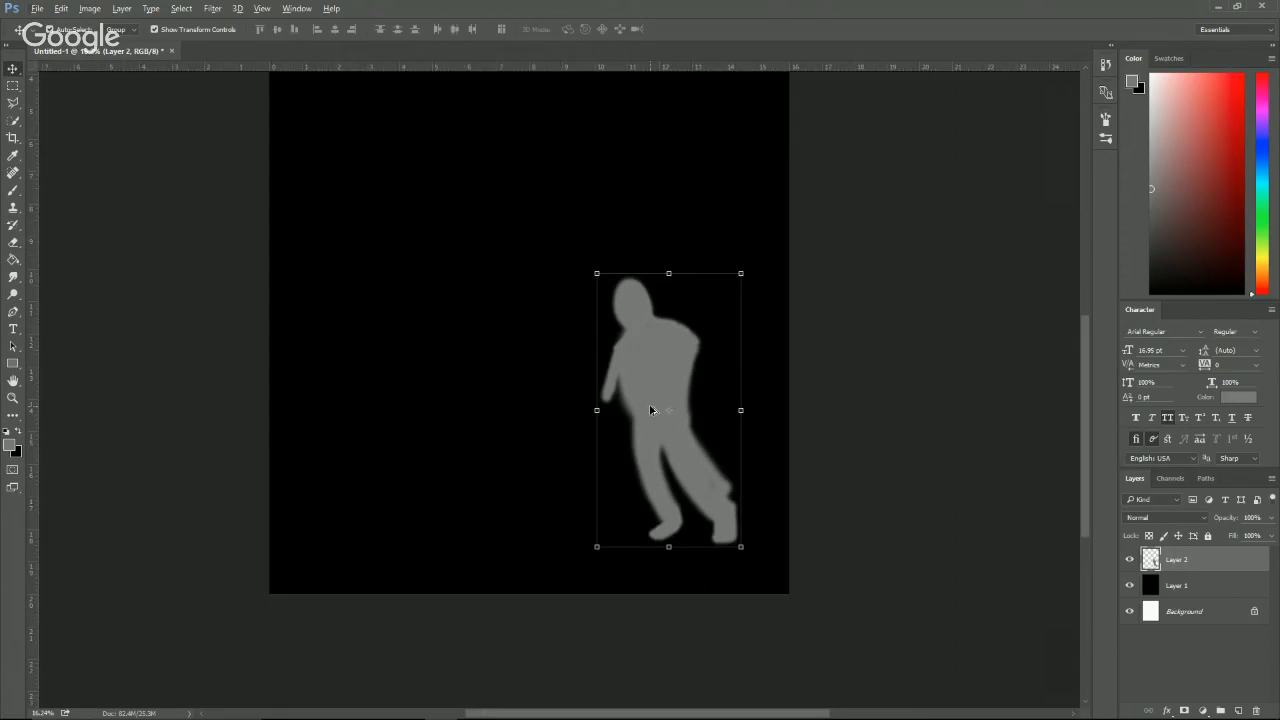
# Paint a second standing grey figure on the canvas's left side with long hair, arms, a knee-length coat, legs and feet.
pyautogui.press('b')
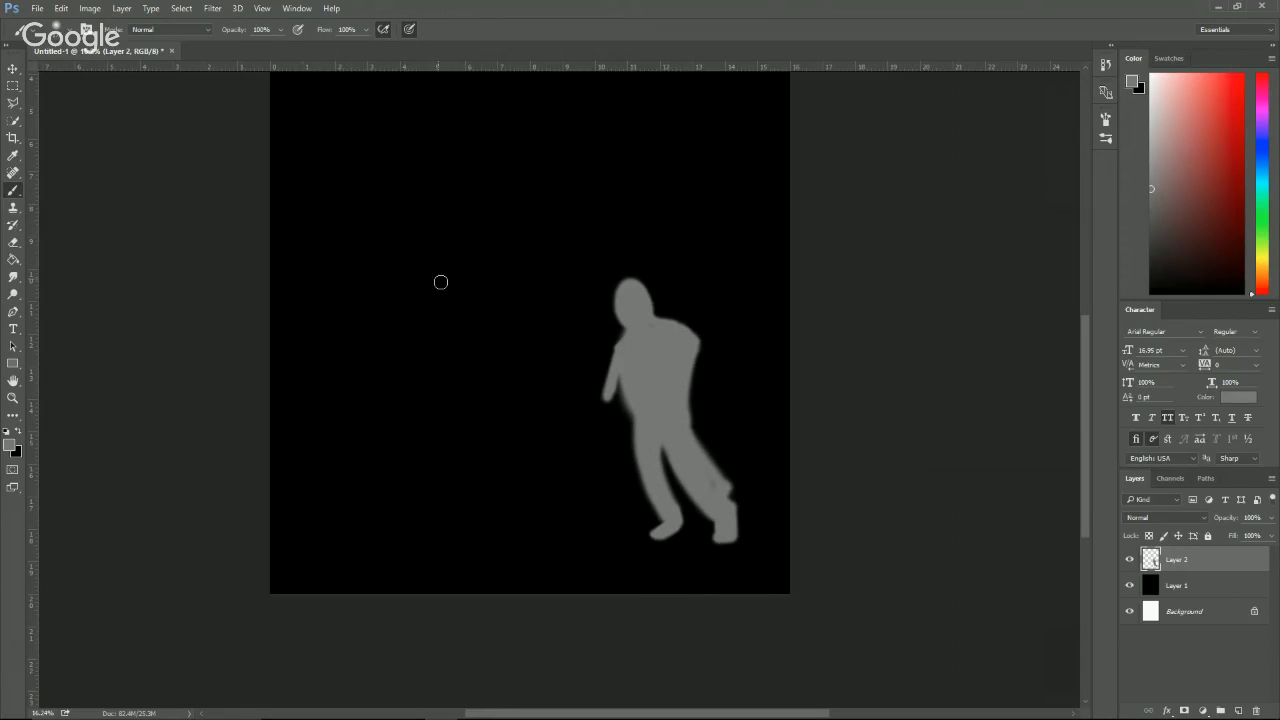
pyautogui.moveTo(421, 304)
pyautogui.mouseDown()
pyautogui.moveTo(415, 271)
pyautogui.moveTo(437, 270)
pyautogui.moveTo(428, 291)
pyautogui.moveTo(421, 251)
pyautogui.moveTo(410, 316)
pyautogui.mouseUp()
pyautogui.moveTo(424, 258); pyautogui.dragTo(444, 343)
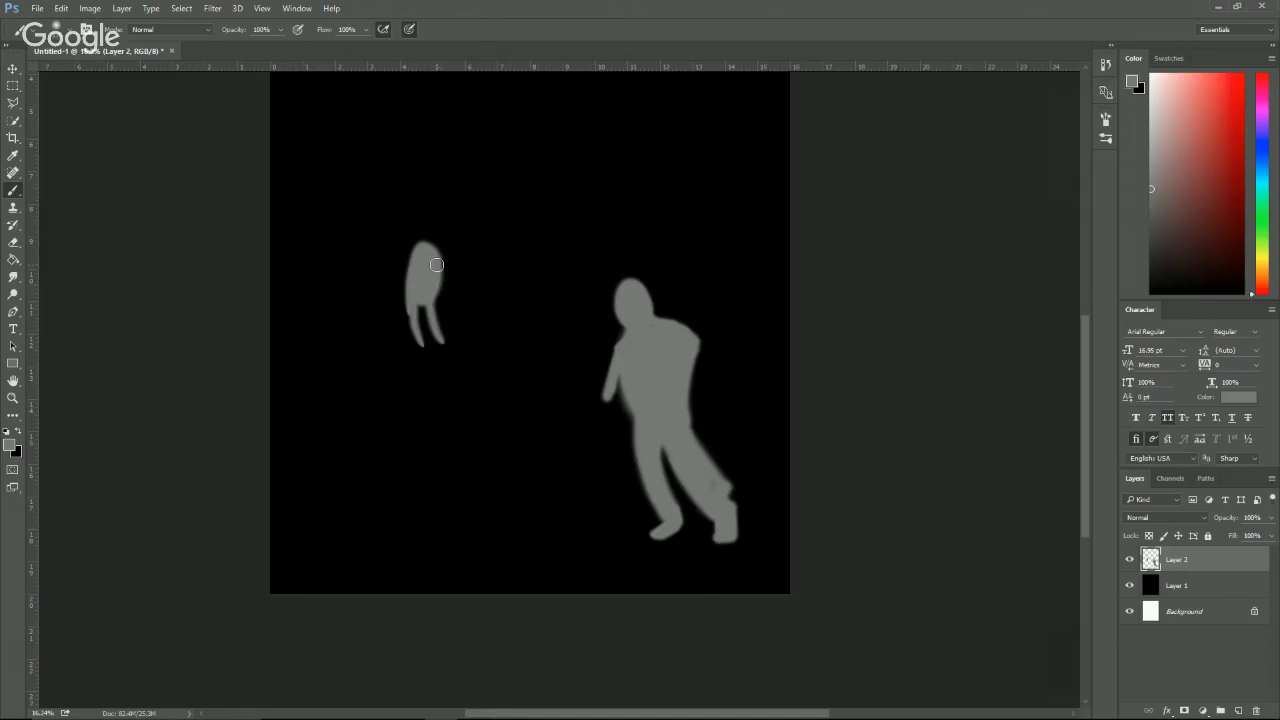
pyautogui.moveTo(436, 264); pyautogui.dragTo(466, 349)
pyautogui.moveTo(417, 262)
pyautogui.mouseDown()
pyautogui.moveTo(412, 342)
pyautogui.moveTo(410, 313)
pyautogui.moveTo(399, 322)
pyautogui.moveTo(408, 312)
pyautogui.moveTo(377, 377)
pyautogui.mouseUp()
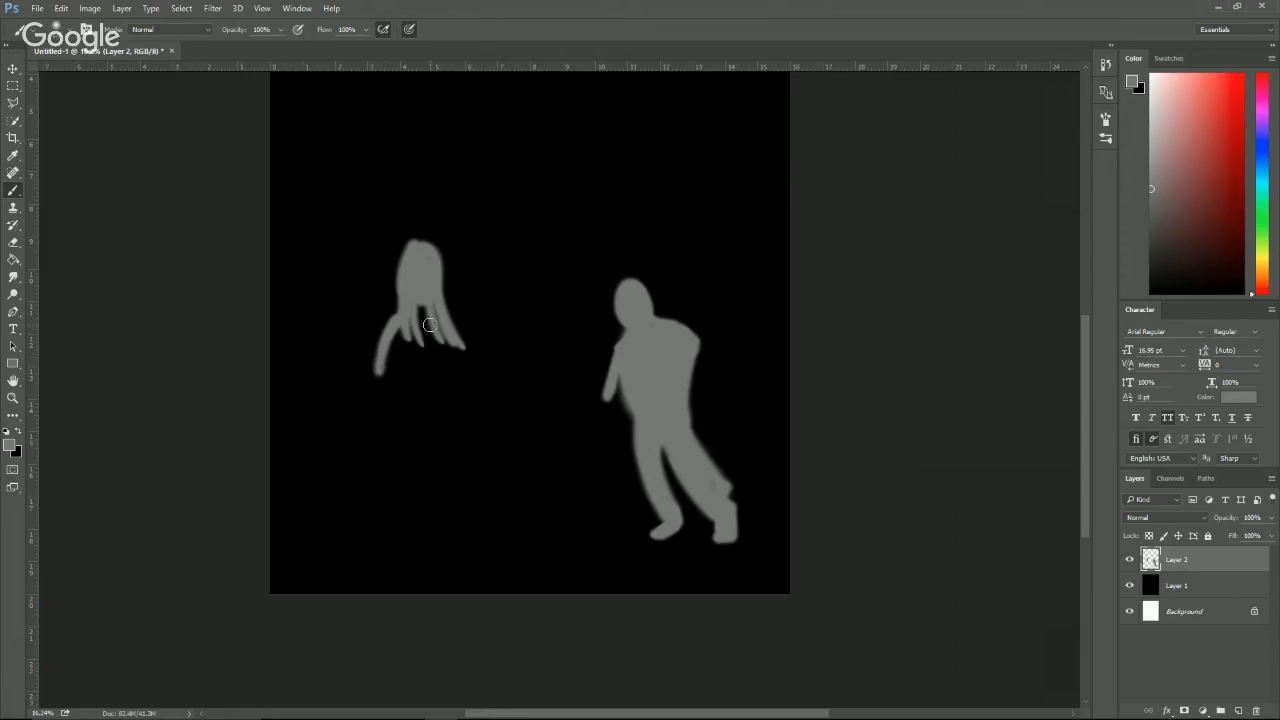
pyautogui.moveTo(428, 318)
pyautogui.mouseDown()
pyautogui.moveTo(433, 352)
pyautogui.moveTo(380, 433)
pyautogui.moveTo(421, 432)
pyautogui.moveTo(425, 399)
pyautogui.moveTo(428, 443)
pyautogui.moveTo(428, 429)
pyautogui.moveTo(407, 444)
pyautogui.moveTo(389, 439)
pyautogui.moveTo(398, 344)
pyautogui.moveTo(388, 421)
pyautogui.moveTo(408, 332)
pyautogui.moveTo(413, 421)
pyautogui.moveTo(423, 340)
pyautogui.mouseUp()
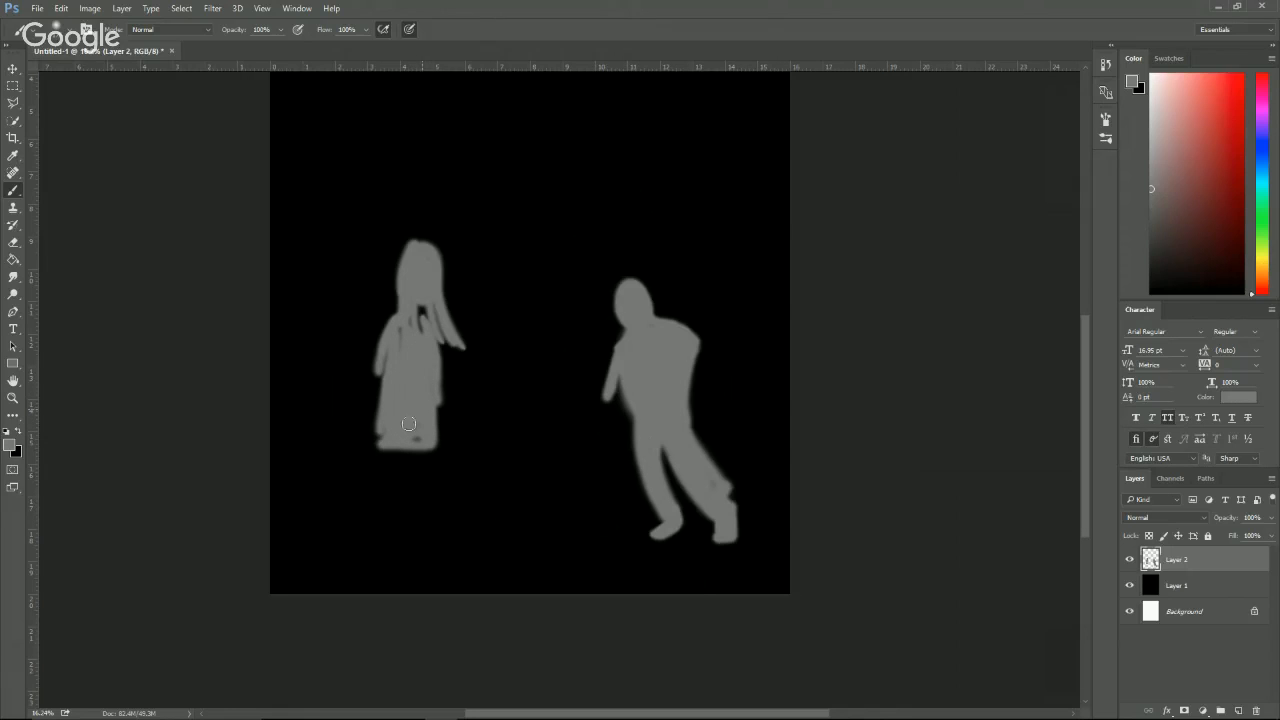
pyautogui.moveTo(396, 451)
pyautogui.mouseDown()
pyautogui.moveTo(394, 512)
pyautogui.moveTo(400, 526)
pyautogui.moveTo(406, 482)
pyautogui.moveTo(402, 533)
pyautogui.moveTo(426, 561)
pyautogui.mouseUp()
pyautogui.moveTo(425, 455)
pyautogui.mouseDown()
pyautogui.moveTo(424, 532)
pyautogui.moveTo(420, 470)
pyautogui.moveTo(437, 541)
pyautogui.mouseUp()
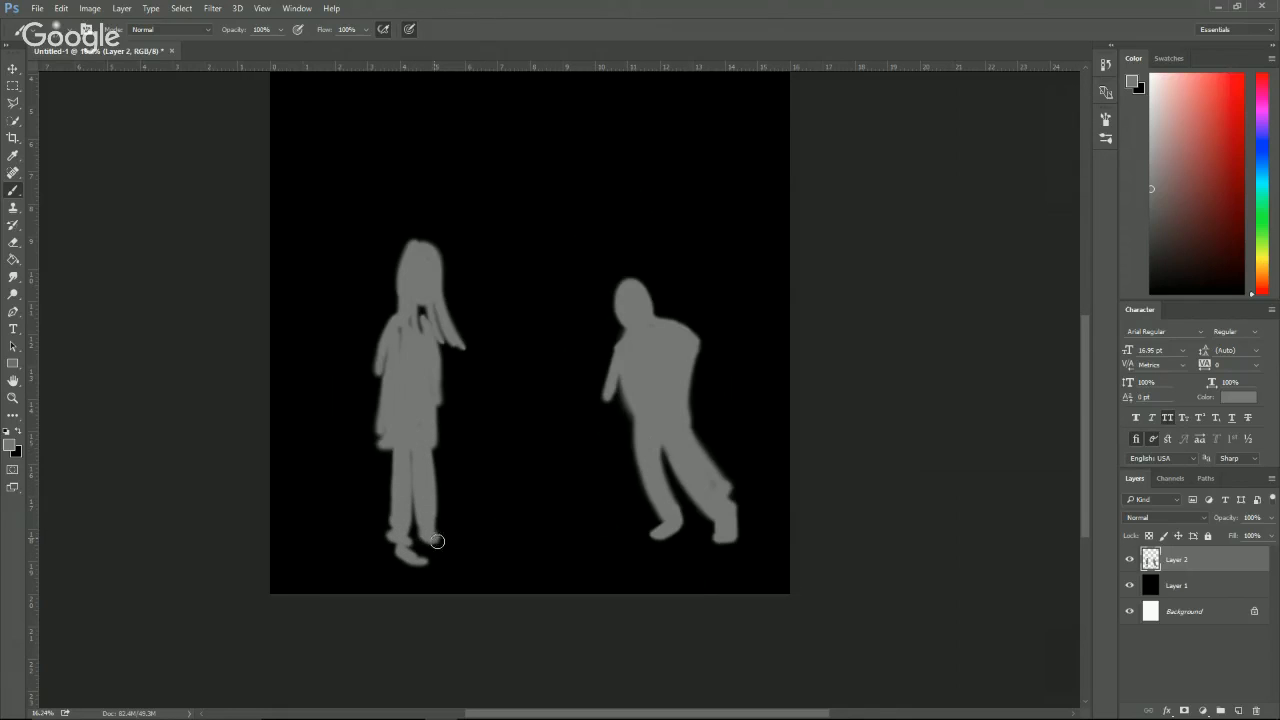
# Erase the standing figure's head and hair and repaint the head leaning forward and looking down.
pyautogui.press('e')
pyautogui.moveTo(409, 337)
pyautogui.mouseDown()
pyautogui.moveTo(389, 280)
pyautogui.moveTo(451, 243)
pyautogui.moveTo(457, 300)
pyautogui.moveTo(438, 282)
pyautogui.moveTo(416, 312)
pyautogui.mouseUp()
pyautogui.press('b')
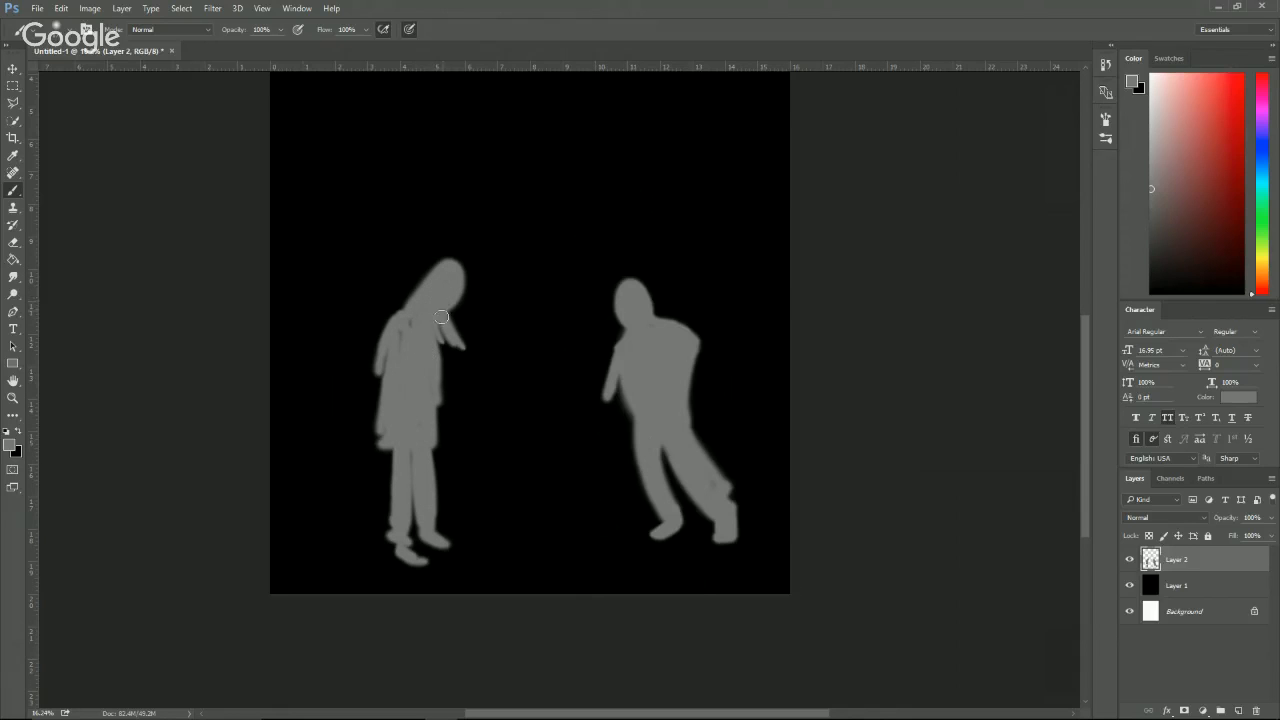
# Paint a small child figure's oval head and narrow torso between the two adults, undoing its trial left-hand arm.
pyautogui.moveTo(611, 352); pyautogui.dragTo(600, 429)
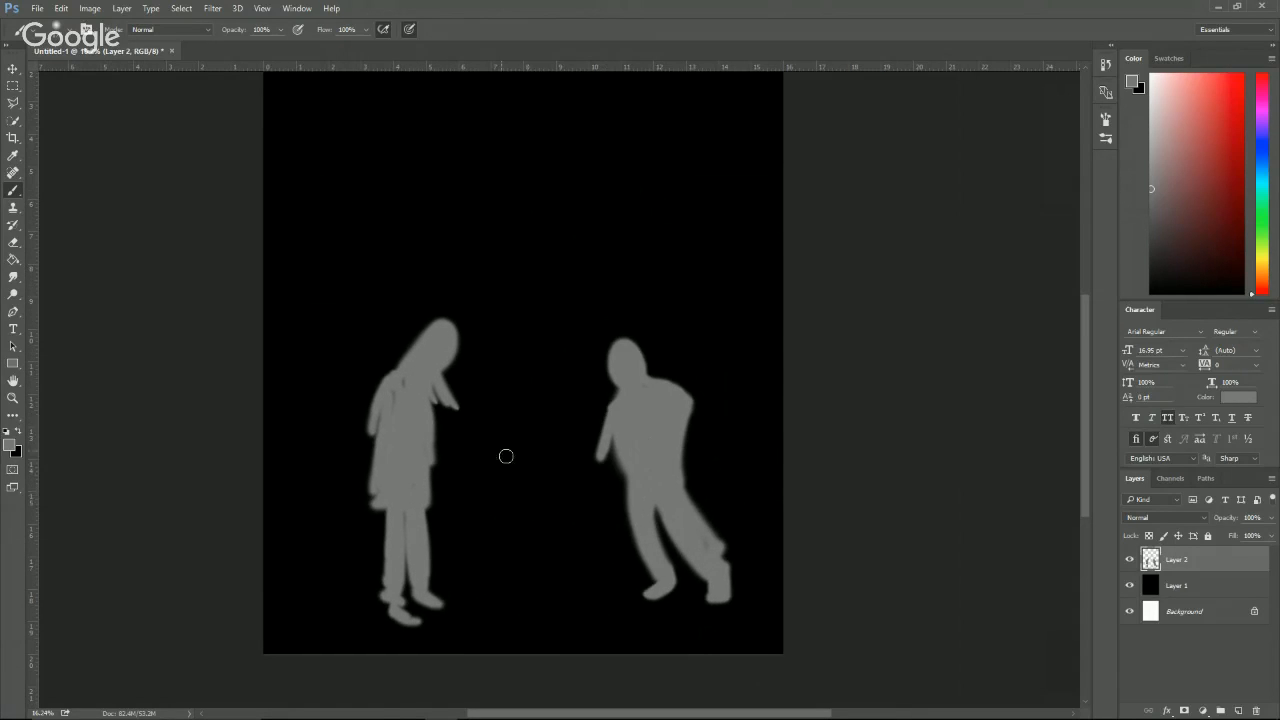
pyautogui.moveTo(487, 449)
pyautogui.mouseDown()
pyautogui.moveTo(495, 465)
pyautogui.moveTo(477, 517)
pyautogui.moveTo(489, 523)
pyautogui.moveTo(488, 478)
pyautogui.moveTo(464, 540)
pyautogui.moveTo(472, 555)
pyautogui.moveTo(494, 542)
pyautogui.mouseUp()
pyautogui.moveTo(474, 478); pyautogui.dragTo(455, 526)
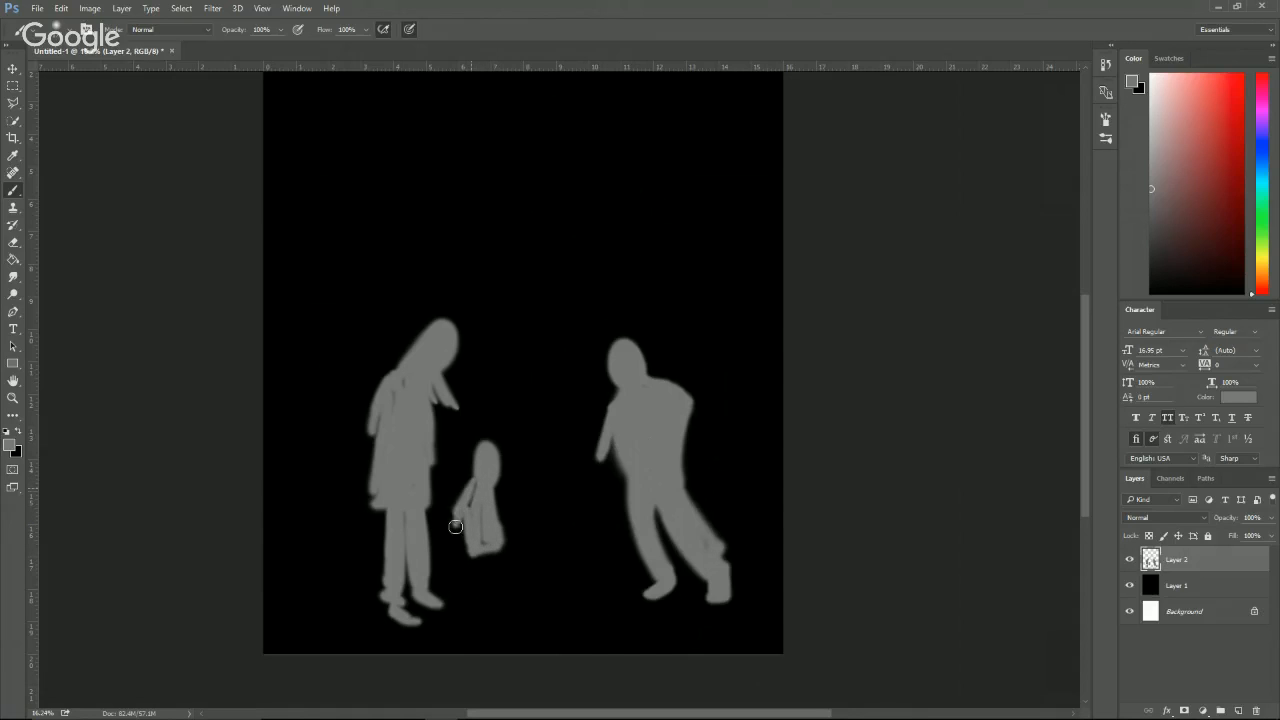
pyautogui.hotkey('ctrl', 'alt')
pyautogui.hotkey('ctrl', 'alt', 'z')
pyautogui.hotkey('ctrl', 'alt', 'z')
# Paint the child's bent arm with a raised hand, and add both legs and feet.
pyautogui.moveTo(474, 486)
pyautogui.mouseDown()
pyautogui.moveTo(471, 521)
pyautogui.moveTo(520, 505)
pyautogui.mouseUp()
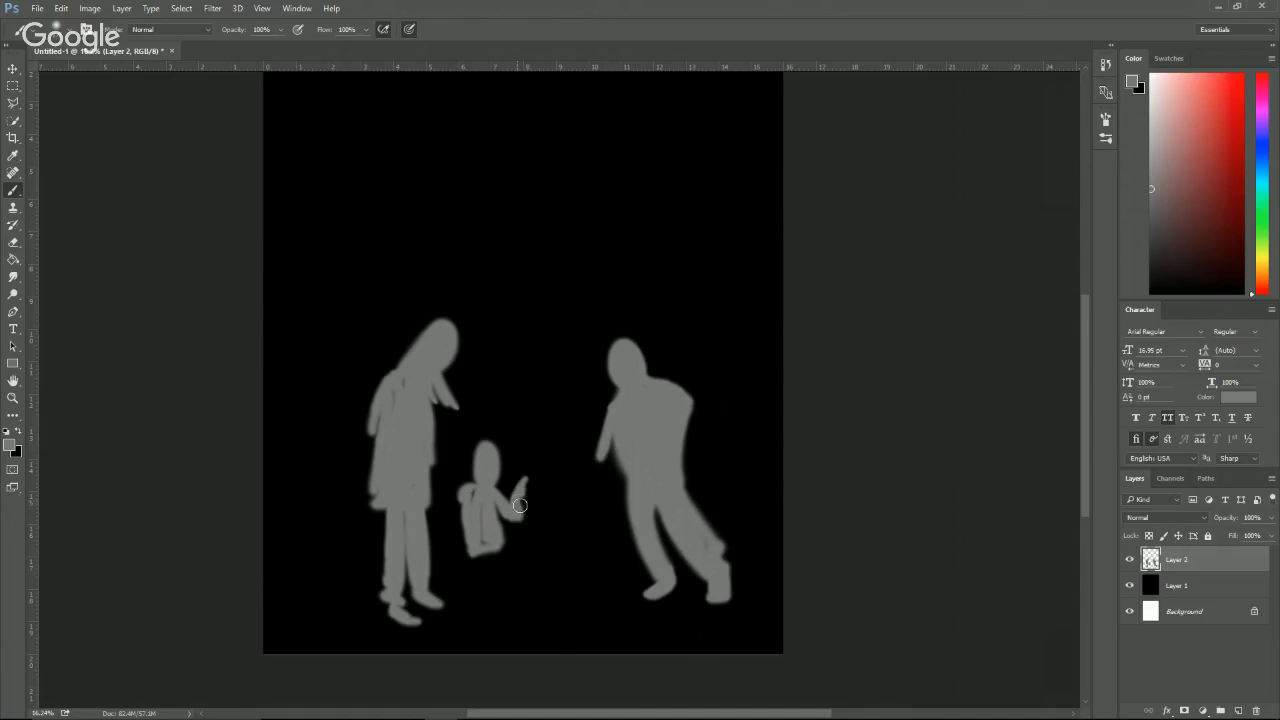
pyautogui.moveTo(511, 449); pyautogui.dragTo(523, 468)
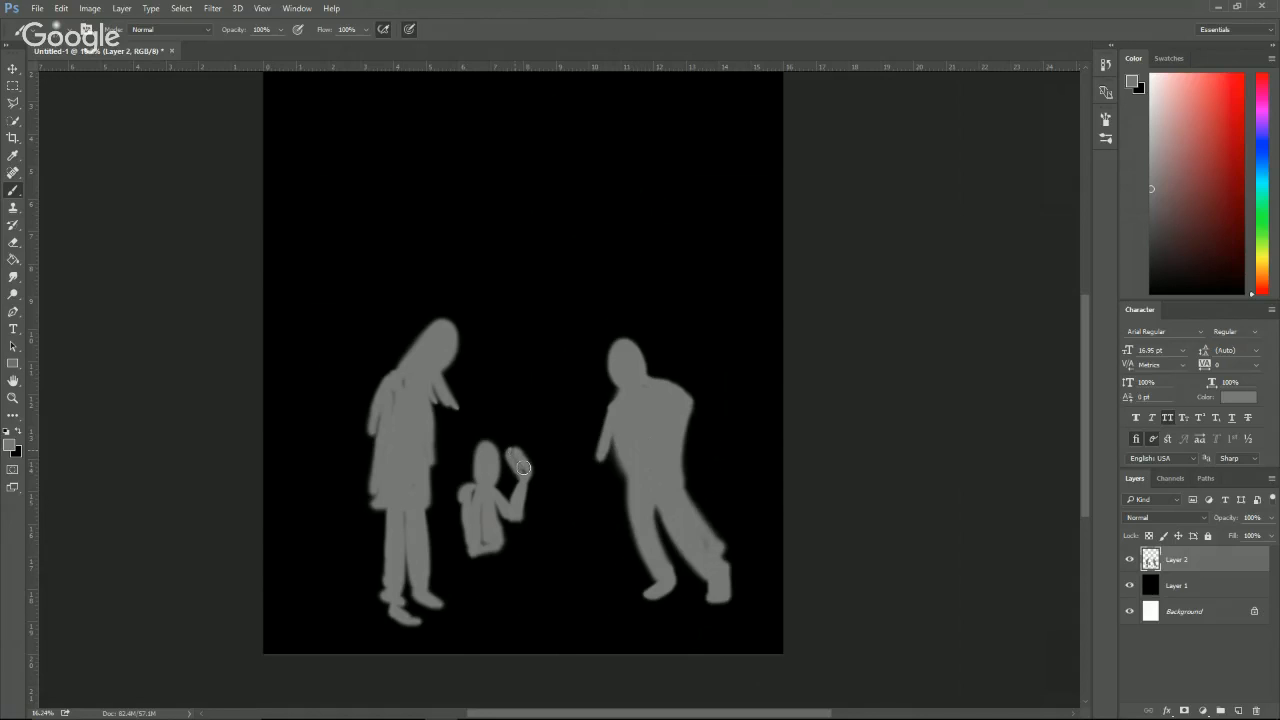
pyautogui.moveTo(507, 561)
pyautogui.mouseDown()
pyautogui.moveTo(522, 578)
pyautogui.moveTo(517, 619)
pyautogui.mouseUp()
pyautogui.moveTo(474, 551)
pyautogui.mouseDown()
pyautogui.moveTo(502, 620)
pyautogui.moveTo(533, 640)
pyautogui.mouseUp()
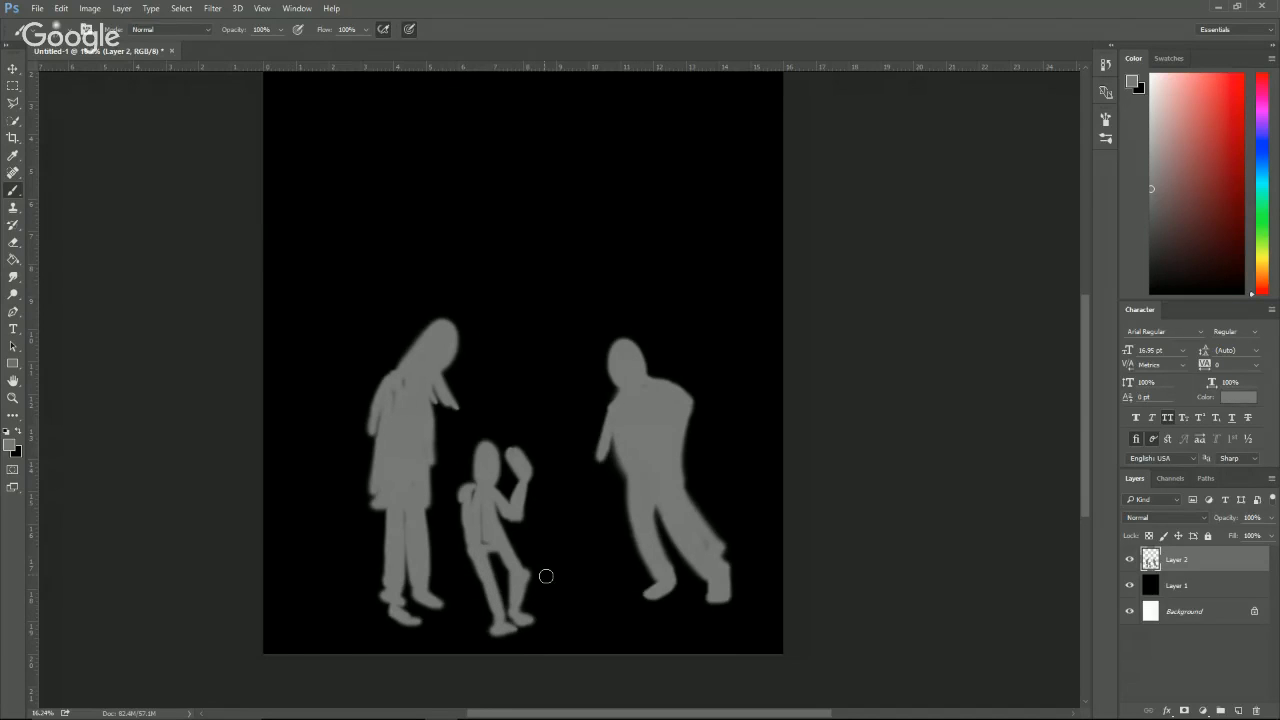
# Move the three figures up the canvas and paint the child's second arm reaching to the raised hand.
pyautogui.press('v')
pyautogui.moveTo(485, 518); pyautogui.dragTo(475, 456)
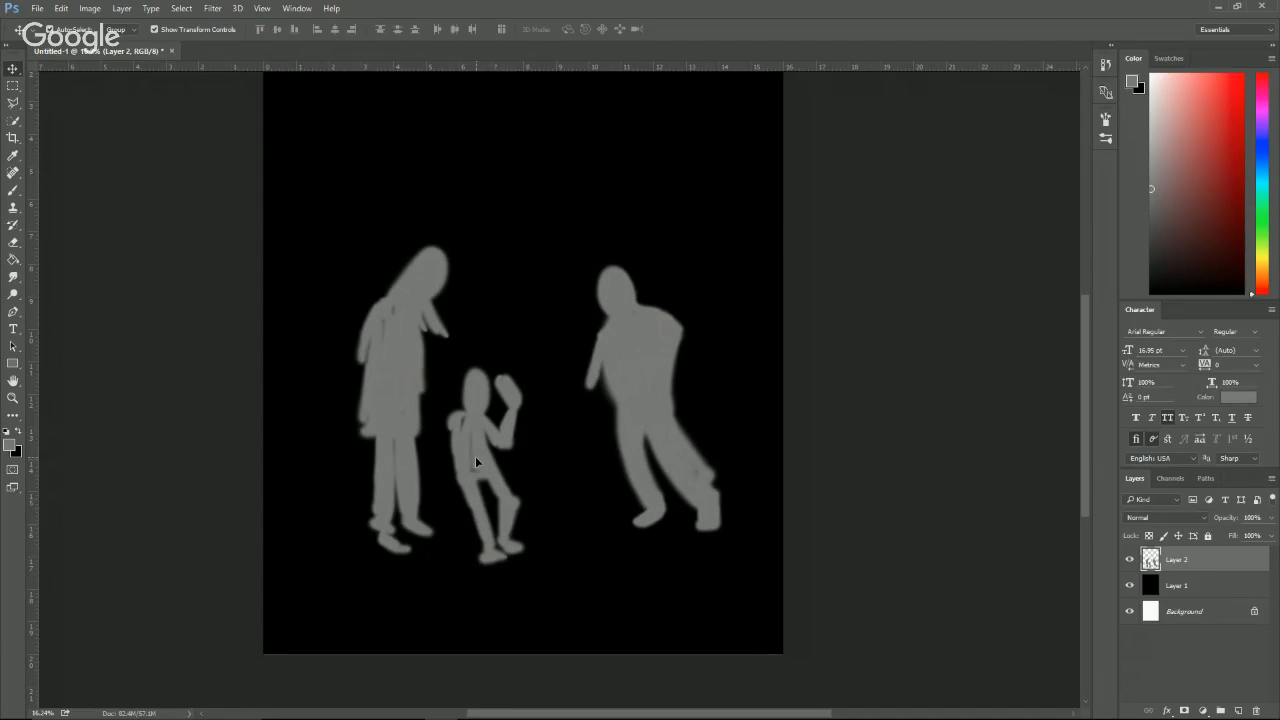
pyautogui.press('b')
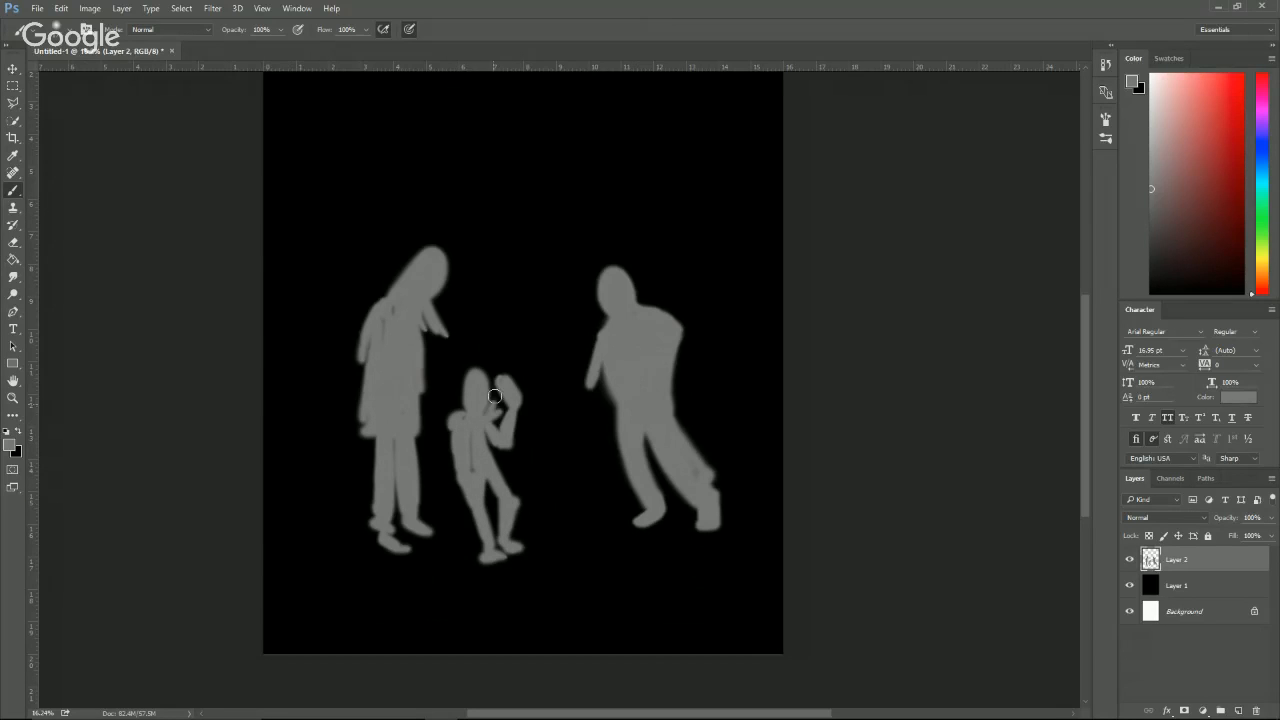
# Scale the three figures down proportionally to 83.21% and move them up the canvas, leaving room below for text.
pyautogui.press('v')
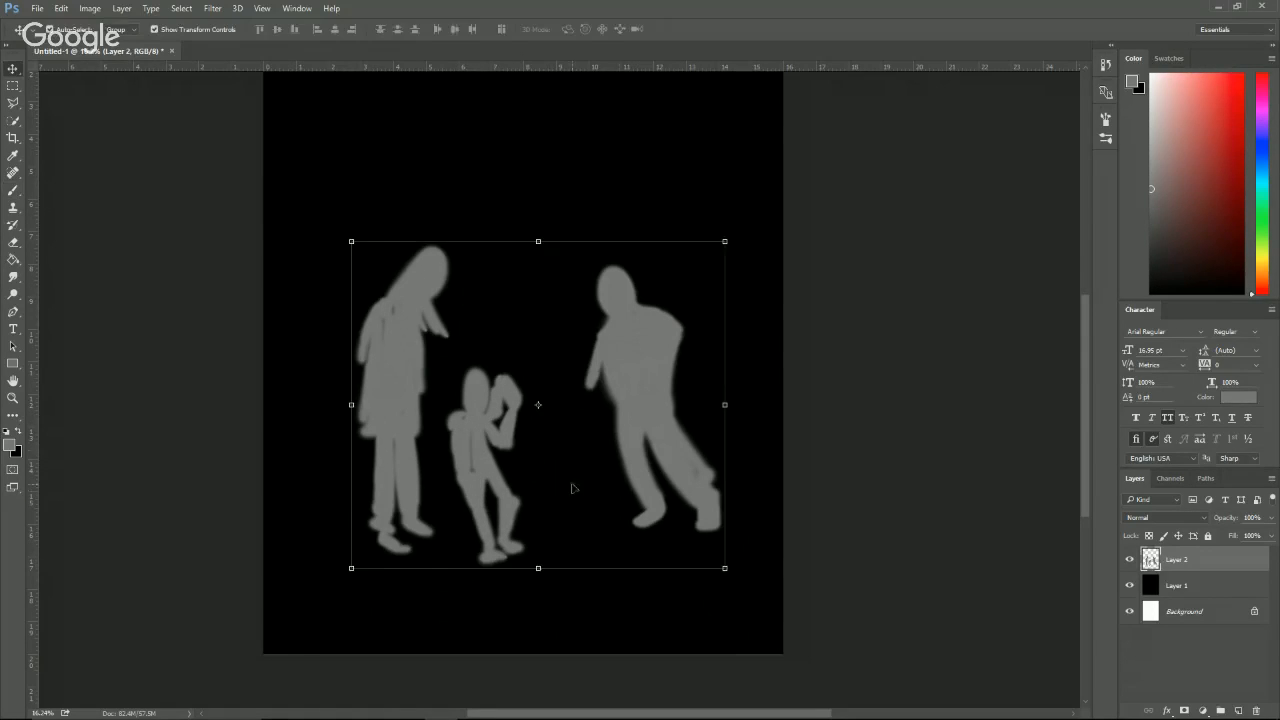
pyautogui.moveTo(728, 569); pyautogui.dragTo(663, 500)
pyautogui.moveTo(619, 414); pyautogui.dragTo(636, 324)
pyautogui.moveTo(624, 356); pyautogui.dragTo(621, 447)
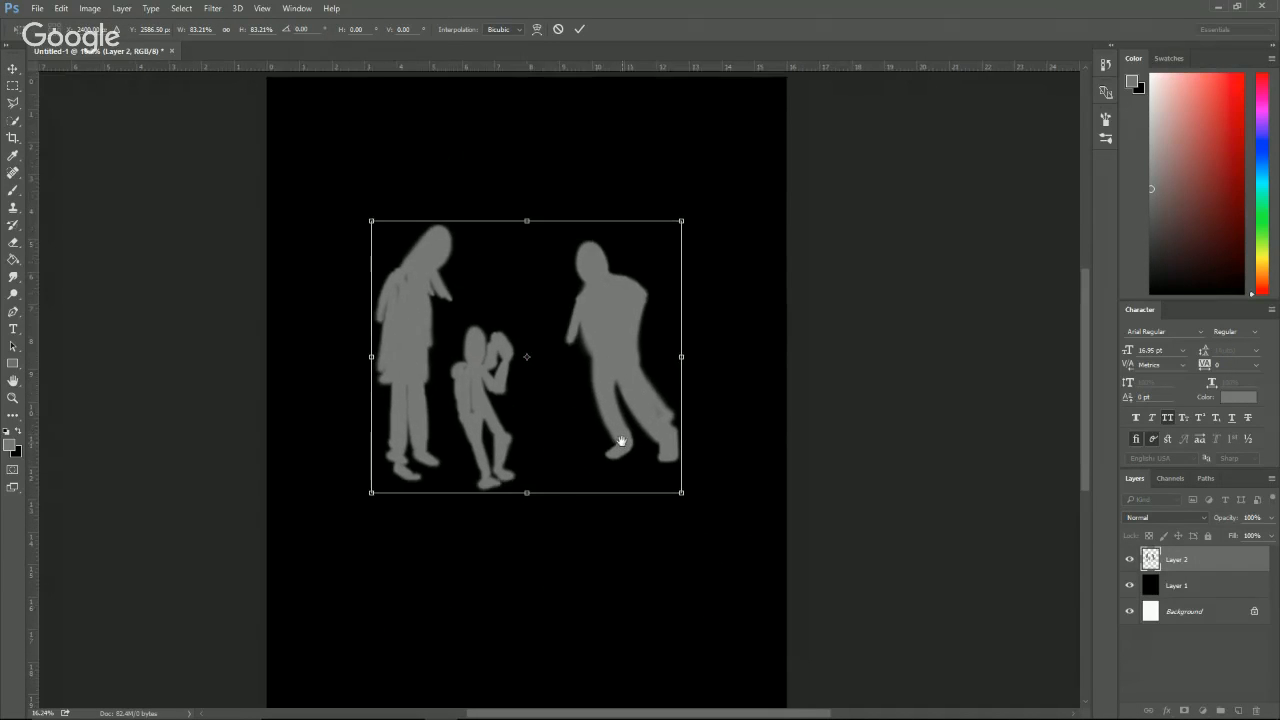
pyautogui.press('Return')
# Hand-letter "The REAL" and "ZOMBIES ARE" in grey on two lines below the figures.
pyautogui.press('b')
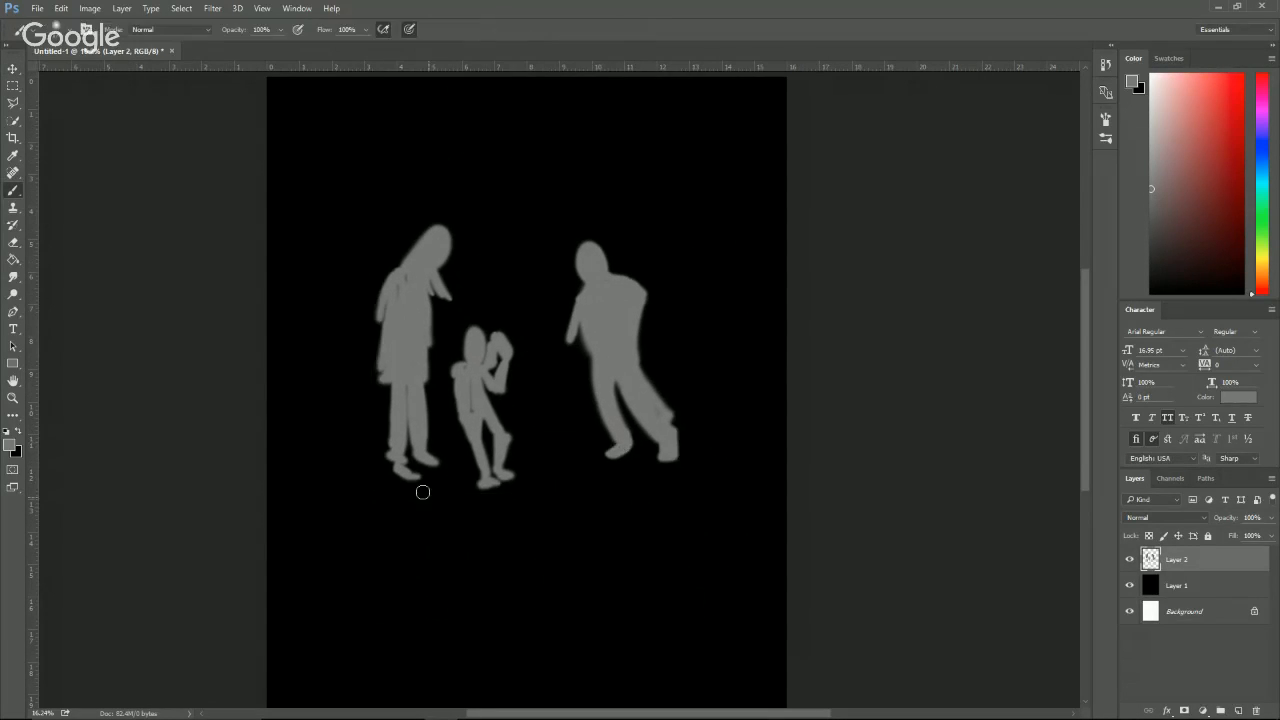
pyautogui.moveTo(400, 530)
pyautogui.mouseDown()
pyautogui.moveTo(421, 521)
pyautogui.moveTo(414, 552)
pyautogui.moveTo(430, 540)
pyautogui.moveTo(452, 548)
pyautogui.moveTo(455, 529)
pyautogui.moveTo(486, 523)
pyautogui.moveTo(491, 563)
pyautogui.moveTo(518, 510)
pyautogui.moveTo(518, 553)
pyautogui.moveTo(545, 550)
pyautogui.moveTo(560, 523)
pyautogui.moveTo(571, 566)
pyautogui.moveTo(577, 524)
pyautogui.moveTo(607, 559)
pyautogui.mouseUp()
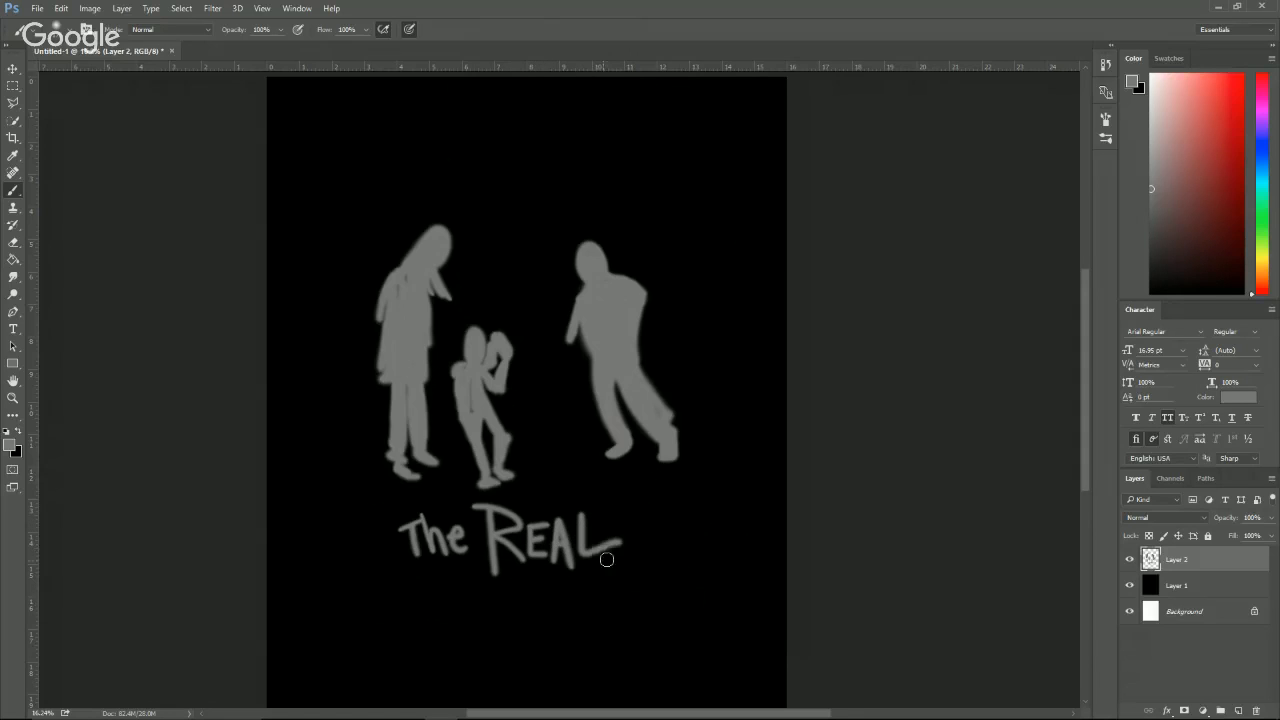
pyautogui.moveTo(373, 588)
pyautogui.mouseDown()
pyautogui.moveTo(421, 589)
pyautogui.moveTo(385, 639)
pyautogui.moveTo(471, 600)
pyautogui.moveTo(484, 633)
pyautogui.moveTo(490, 602)
pyautogui.moveTo(503, 645)
pyautogui.mouseUp()
pyautogui.moveTo(492, 585)
pyautogui.mouseDown()
pyautogui.moveTo(525, 612)
pyautogui.moveTo(512, 625)
pyautogui.moveTo(541, 636)
pyautogui.moveTo(566, 592)
pyautogui.mouseUp()
pyautogui.moveTo(548, 612)
pyautogui.mouseDown()
pyautogui.moveTo(578, 599)
pyautogui.moveTo(574, 636)
pyautogui.mouseUp()
pyautogui.moveTo(597, 566)
pyautogui.mouseDown()
pyautogui.moveTo(590, 469)
pyautogui.moveTo(603, 522)
pyautogui.moveTo(636, 520)
pyautogui.mouseUp()
pyautogui.moveTo(642, 500); pyautogui.dragTo(652, 505)
pyautogui.moveTo(640, 493); pyautogui.dragTo(654, 490)
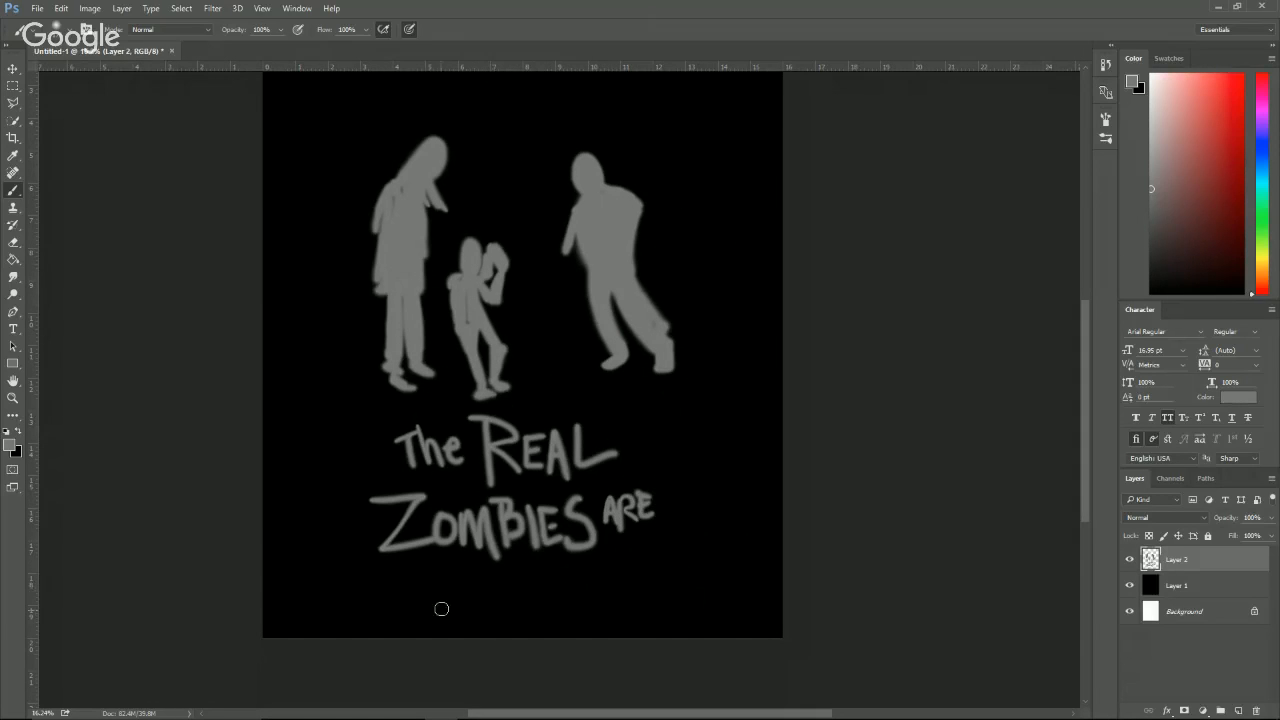
# Hand-letter "ALREADY HERE." as a third line below "ZOMBIES ARE".
pyautogui.moveTo(428, 567)
pyautogui.mouseDown()
pyautogui.moveTo(454, 596)
pyautogui.moveTo(471, 571)
pyautogui.moveTo(490, 593)
pyautogui.moveTo(493, 571)
pyautogui.moveTo(517, 601)
pyautogui.moveTo(489, 579)
pyautogui.moveTo(529, 574)
pyautogui.moveTo(550, 604)
pyautogui.mouseUp()
pyautogui.moveTo(524, 591)
pyautogui.mouseDown()
pyautogui.moveTo(545, 589)
pyautogui.moveTo(550, 604)
pyautogui.moveTo(566, 581)
pyautogui.moveTo(552, 604)
pyautogui.moveTo(585, 584)
pyautogui.moveTo(583, 604)
pyautogui.mouseUp()
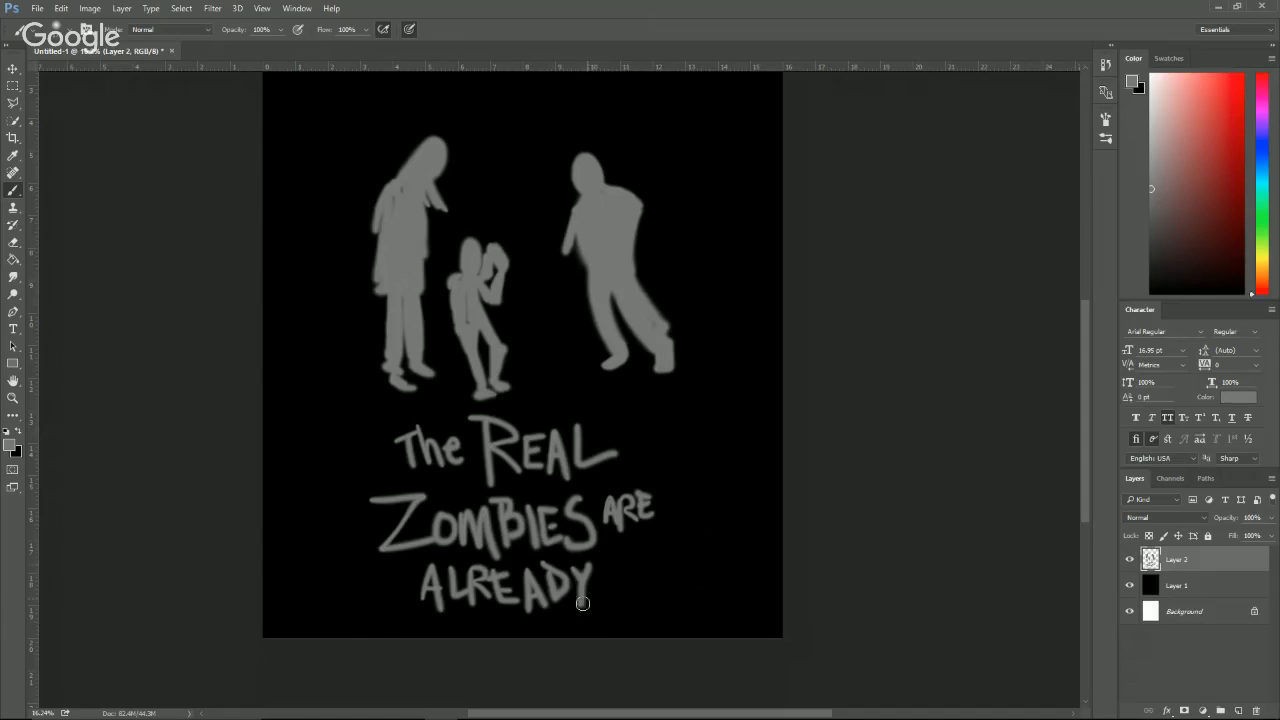
pyautogui.moveTo(618, 562)
pyautogui.mouseDown()
pyautogui.moveTo(617, 600)
pyautogui.moveTo(633, 581)
pyautogui.moveTo(662, 597)
pyautogui.mouseUp()
pyautogui.moveTo(645, 580)
pyautogui.mouseDown()
pyautogui.moveTo(664, 561)
pyautogui.moveTo(667, 600)
pyautogui.moveTo(672, 581)
pyautogui.moveTo(683, 598)
pyautogui.mouseUp()
pyautogui.moveTo(684, 598)
pyautogui.mouseDown()
pyautogui.moveTo(706, 596)
pyautogui.moveTo(699, 579)
pyautogui.mouseUp()
pyautogui.moveTo(684, 561); pyautogui.dragTo(700, 558)
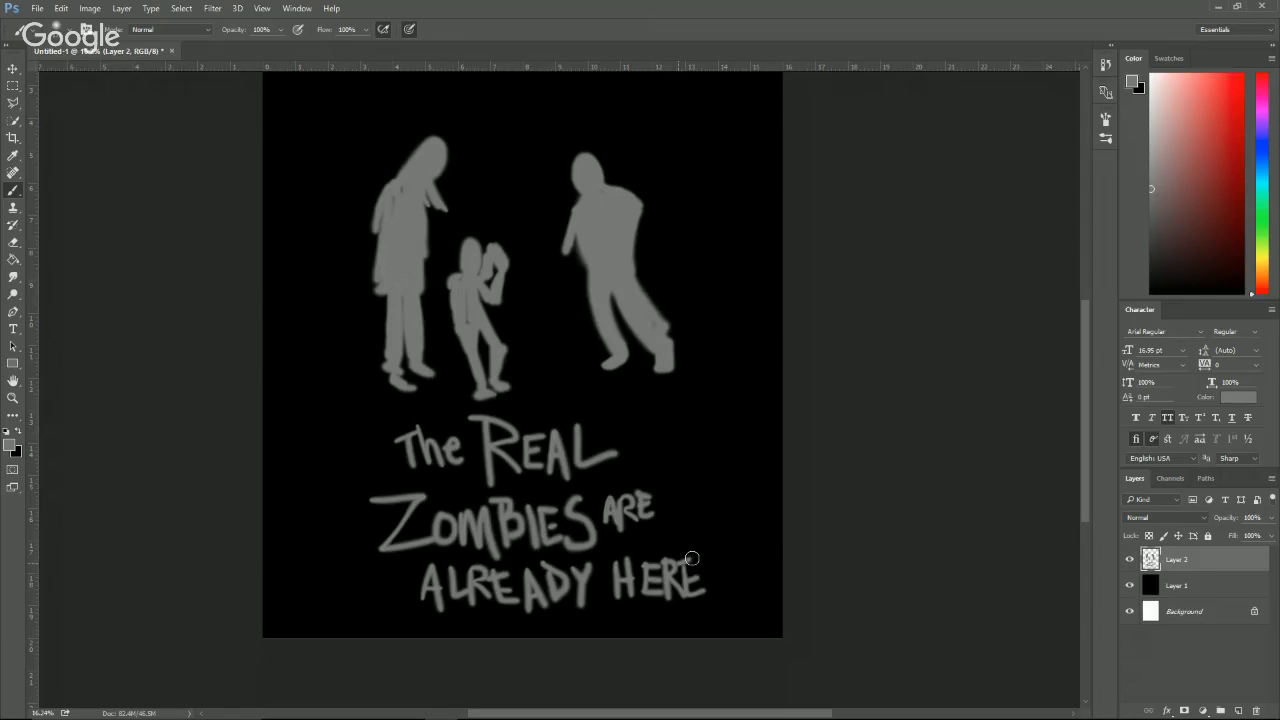
pyautogui.click(715, 587)
# Outline the "ALREADY HERE." line with the Polygonal Lasso, move it left to line up under "ZOMBIES", and deselect.
pyautogui.press('v')
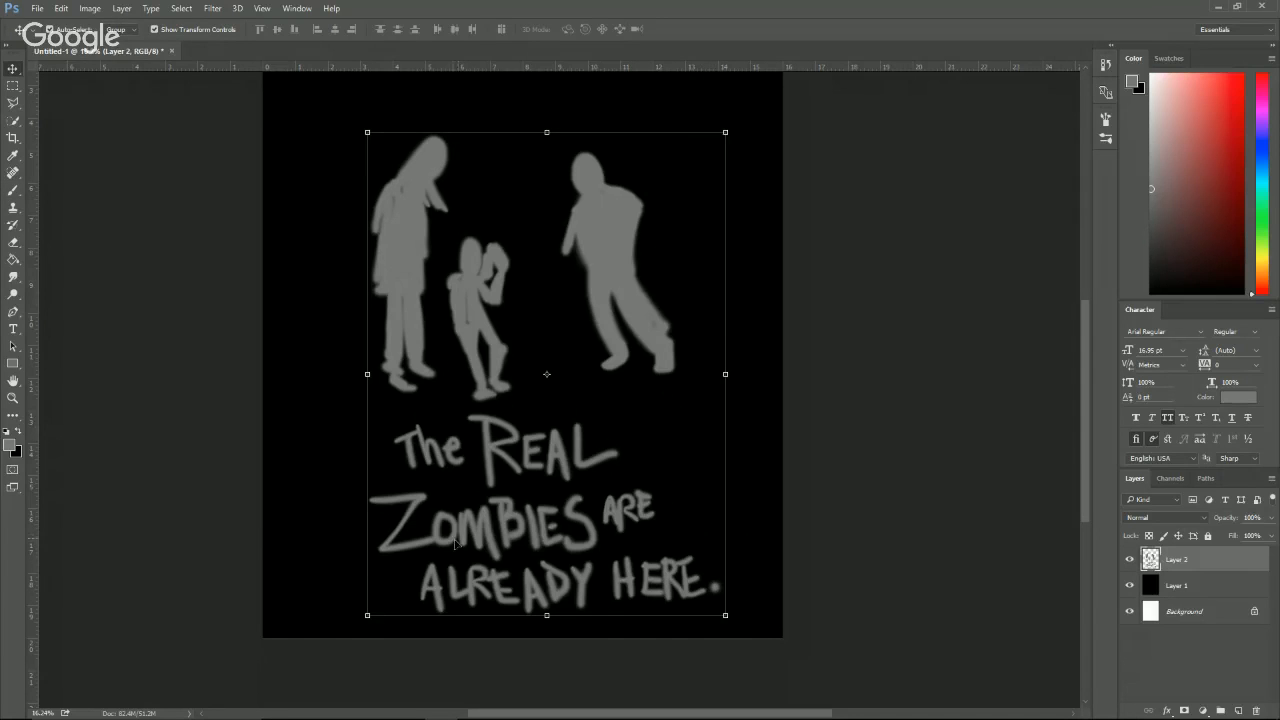
pyautogui.click(14, 104)
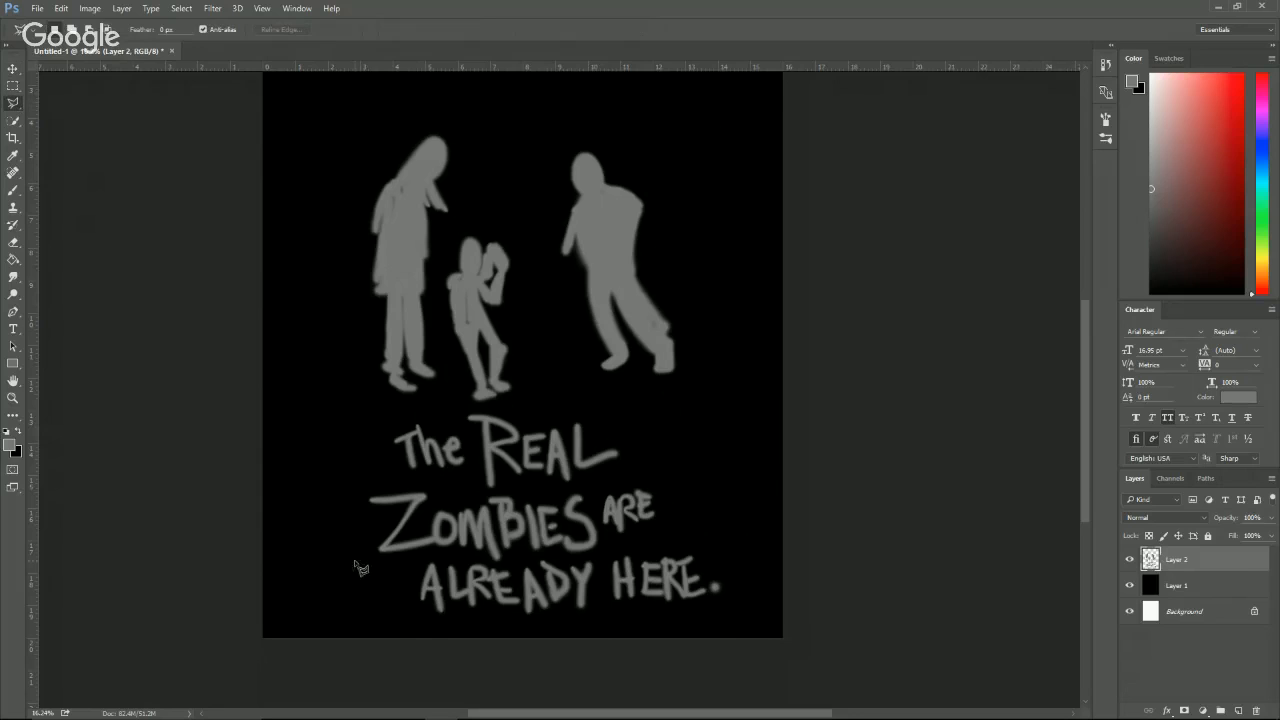
pyautogui.click(404, 577)
pyautogui.click(433, 553)
pyautogui.click(510, 567)
pyautogui.click(528, 554)
pyautogui.click(552, 552)
pyautogui.click(584, 555)
pyautogui.click(622, 538)
pyautogui.click(709, 541)
pyautogui.click(748, 614)
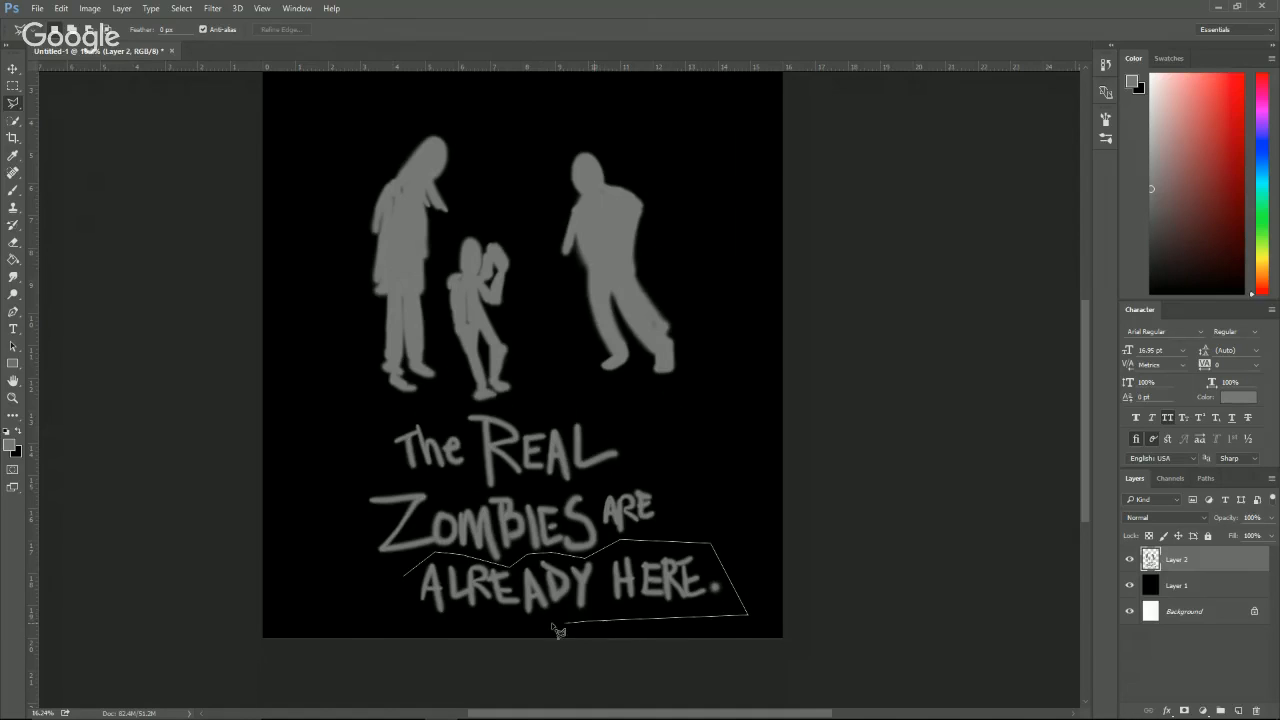
pyautogui.click(433, 622)
pyautogui.click(405, 578)
pyautogui.press('v')
pyautogui.moveTo(437, 598); pyautogui.dragTo(399, 600)
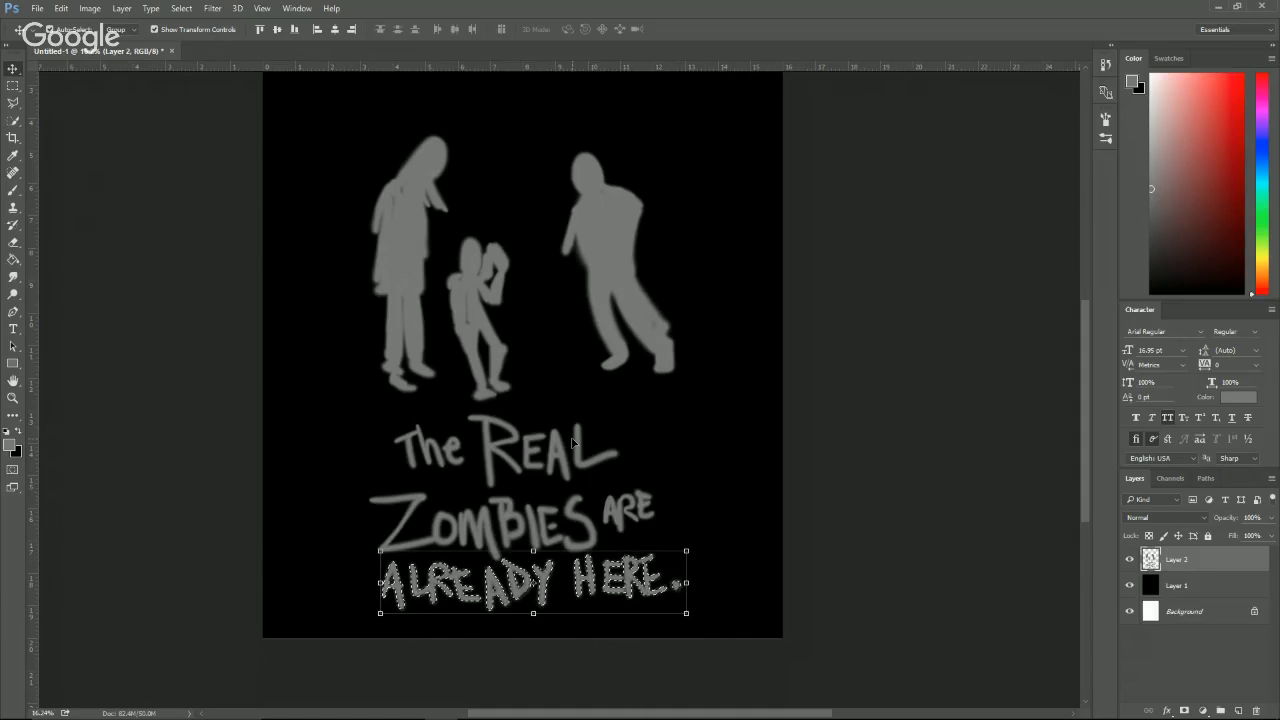
pyautogui.hotkey('ctrl', 'd')
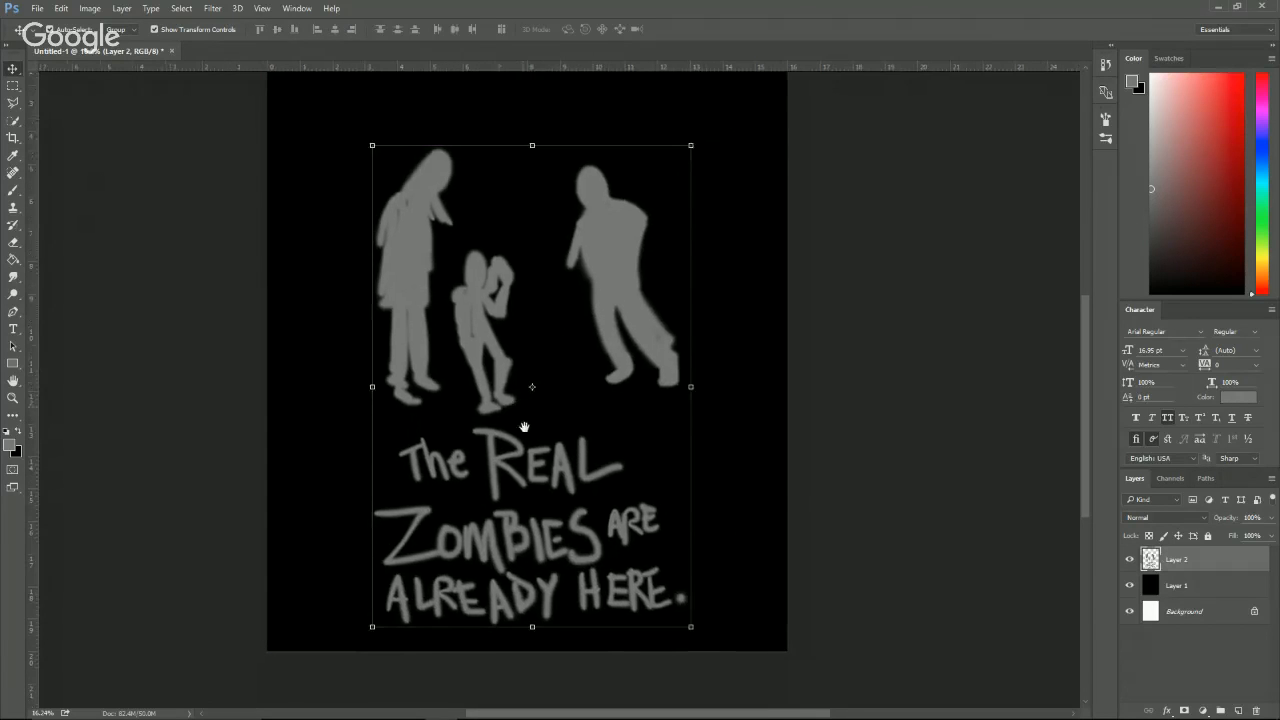
# Move the figures and lettering together farther up the canvas and clear the layer selection.
pyautogui.scroll(1, 620, 347)
pyautogui.moveTo(609, 344); pyautogui.dragTo(586, 369)
pyautogui.press('space')
pyautogui.click(793, 418)
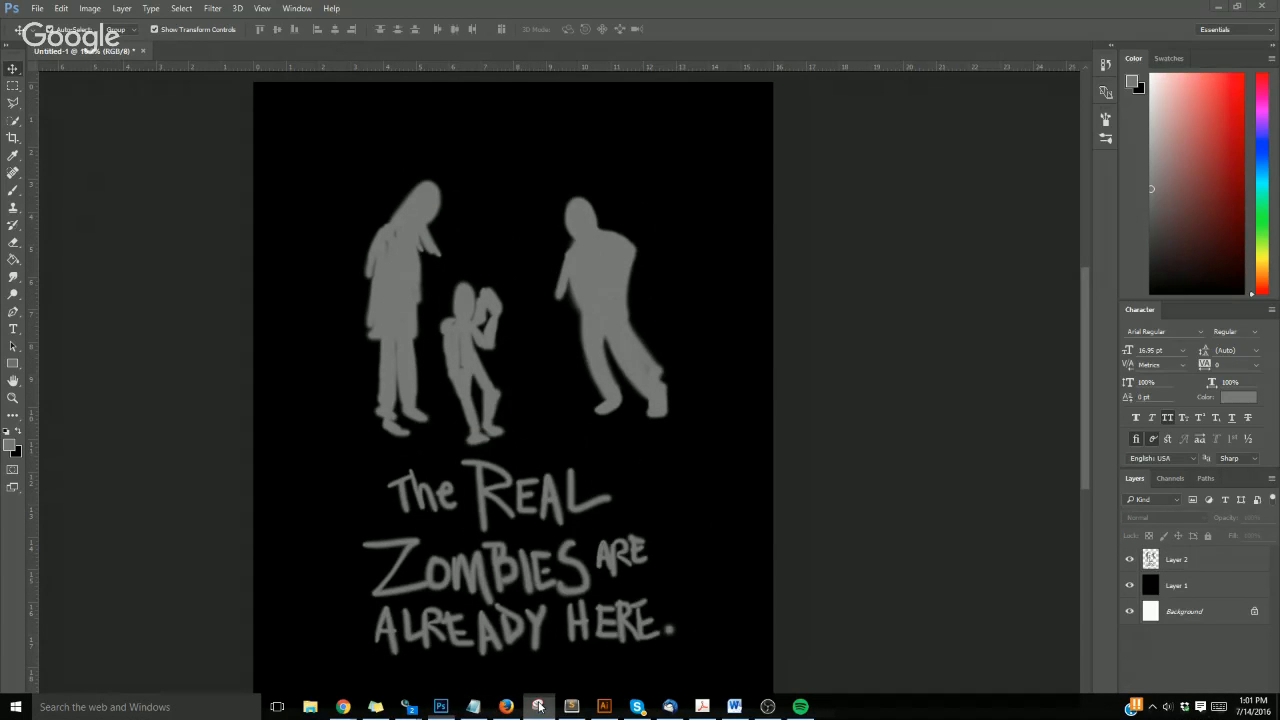
# Switch to the Snipping Tool, capture the figures and slogan as a rectangular snip, and minimize its window.
pyautogui.click(475, 707)
pyautogui.hotkey('ctrl', 'n')
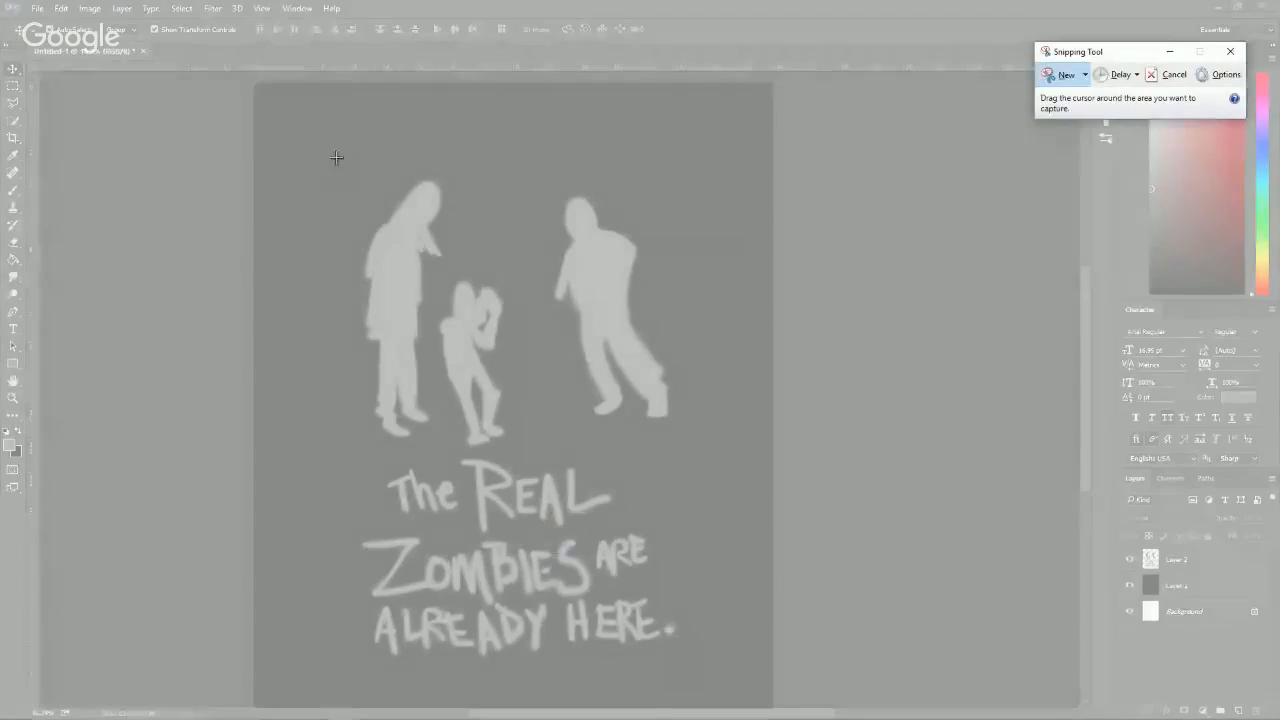
pyautogui.moveTo(325, 156); pyautogui.dragTo(724, 670)
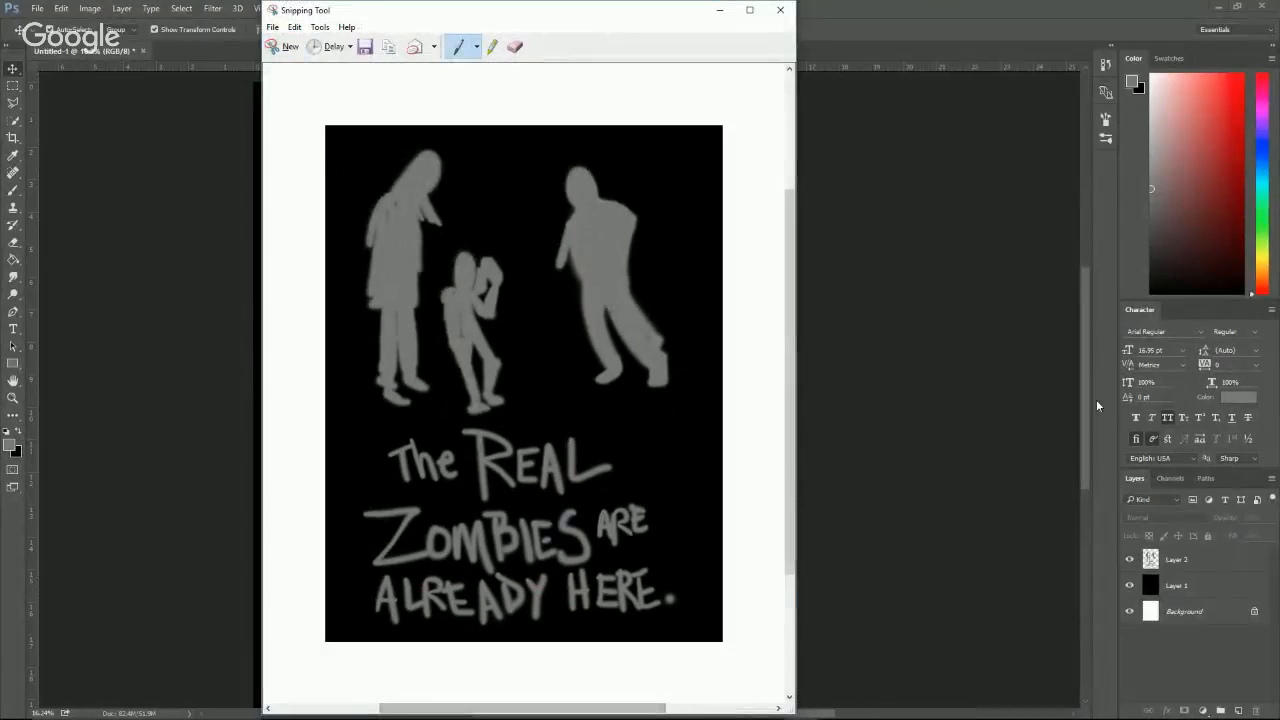
pyautogui.click(719, 10)
# Select Layer 2 and paint the right-hand man's raised forearm holding a small phone in front of his face.
pyautogui.press('b')
pyautogui.keyDown('ctrl'); pyautogui.click(625, 313); pyautogui.keyUp('ctrl')
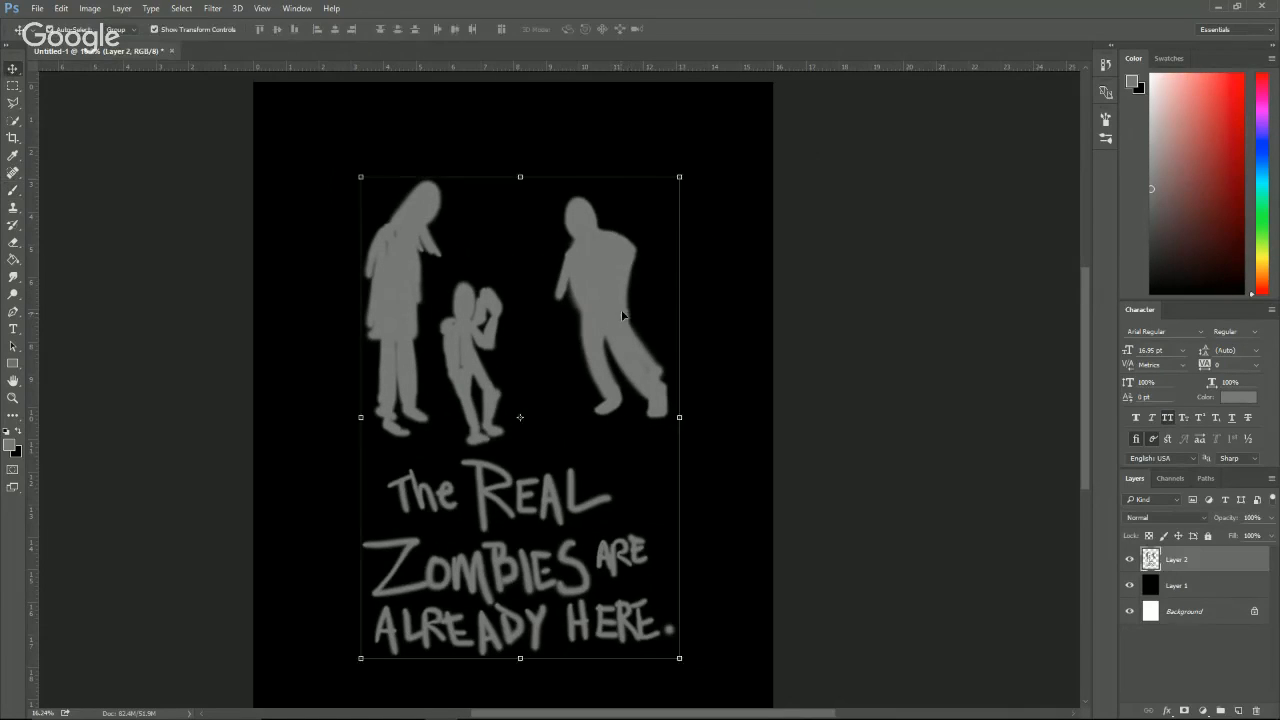
pyautogui.moveTo(566, 296)
pyautogui.mouseDown()
pyautogui.moveTo(552, 300)
pyautogui.moveTo(548, 275)
pyautogui.moveTo(551, 293)
pyautogui.mouseUp()
pyautogui.moveTo(546, 243)
pyautogui.mouseDown()
pyautogui.moveTo(548, 262)
pyautogui.moveTo(536, 236)
pyautogui.moveTo(557, 250)
pyautogui.moveTo(544, 232)
pyautogui.mouseUp()
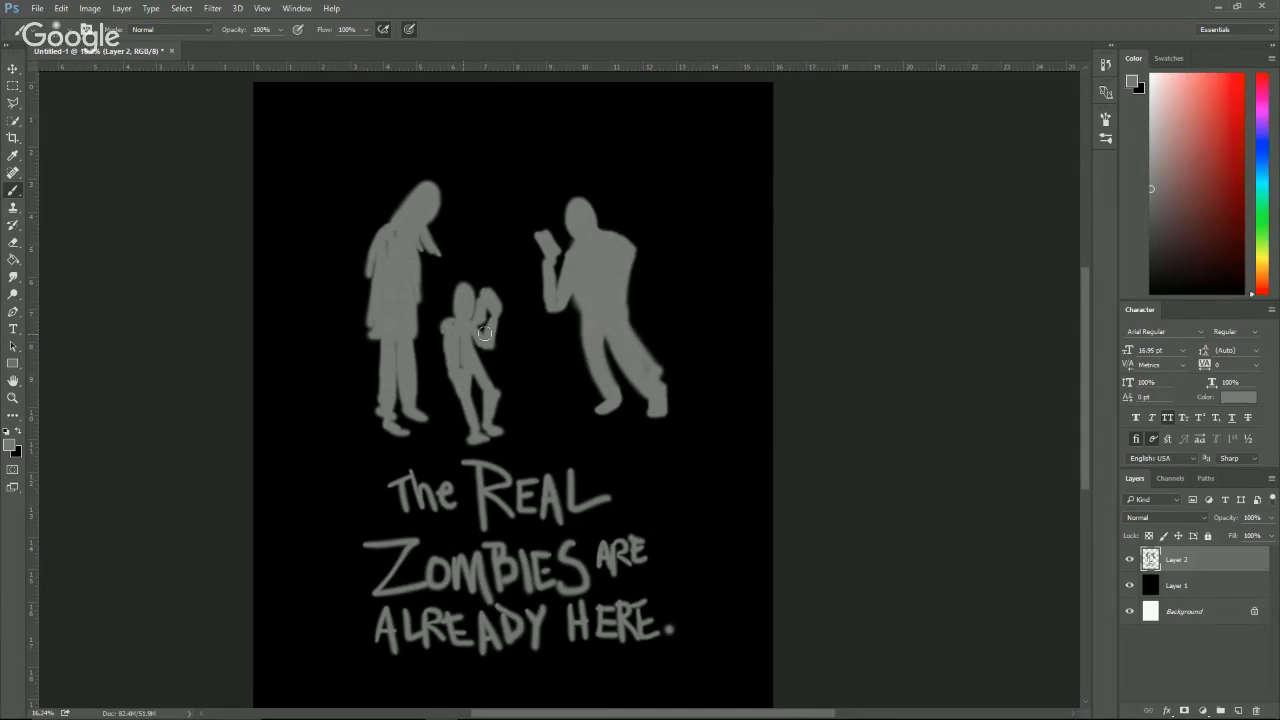
# Paint the woman's bent forearm holding a phone, and fill in the backs of the woman and the child.
pyautogui.moveTo(428, 271)
pyautogui.mouseDown()
pyautogui.moveTo(418, 256)
pyautogui.moveTo(435, 276)
pyautogui.moveTo(457, 262)
pyautogui.moveTo(441, 283)
pyautogui.moveTo(416, 262)
pyautogui.moveTo(462, 238)
pyautogui.mouseUp()
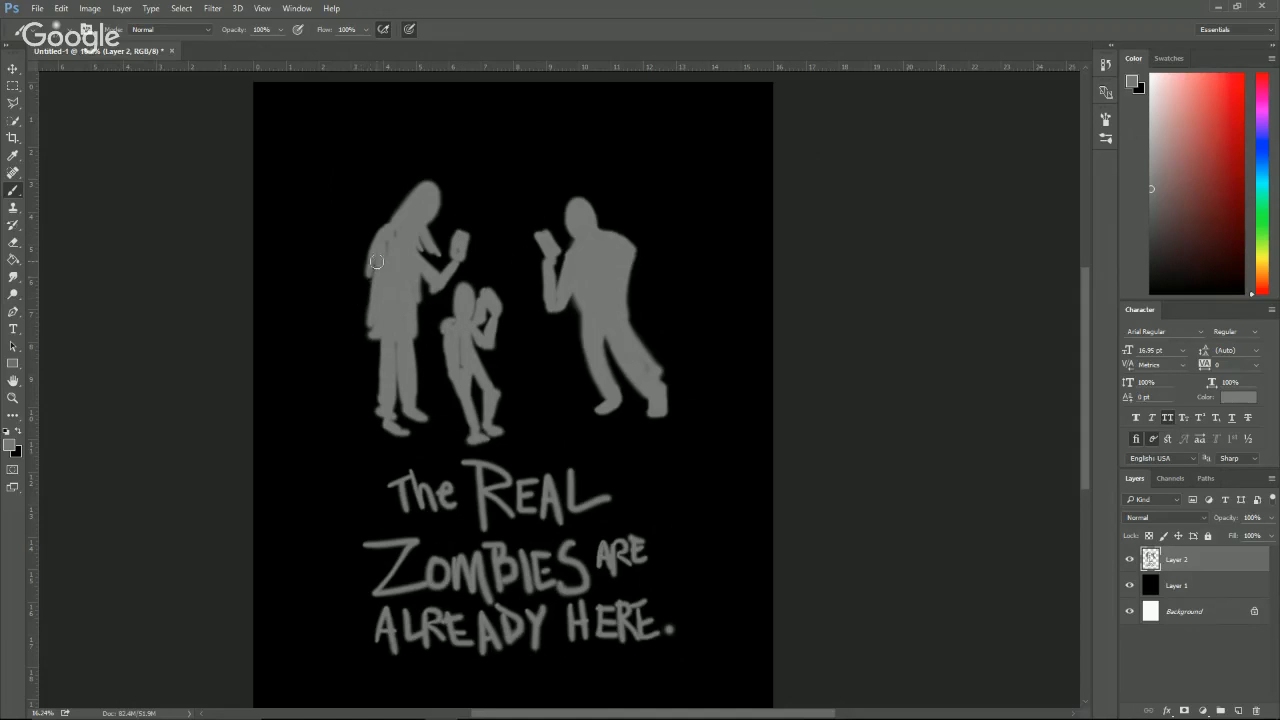
pyautogui.moveTo(376, 261); pyautogui.dragTo(381, 369)
pyautogui.moveTo(449, 341); pyautogui.dragTo(450, 363)
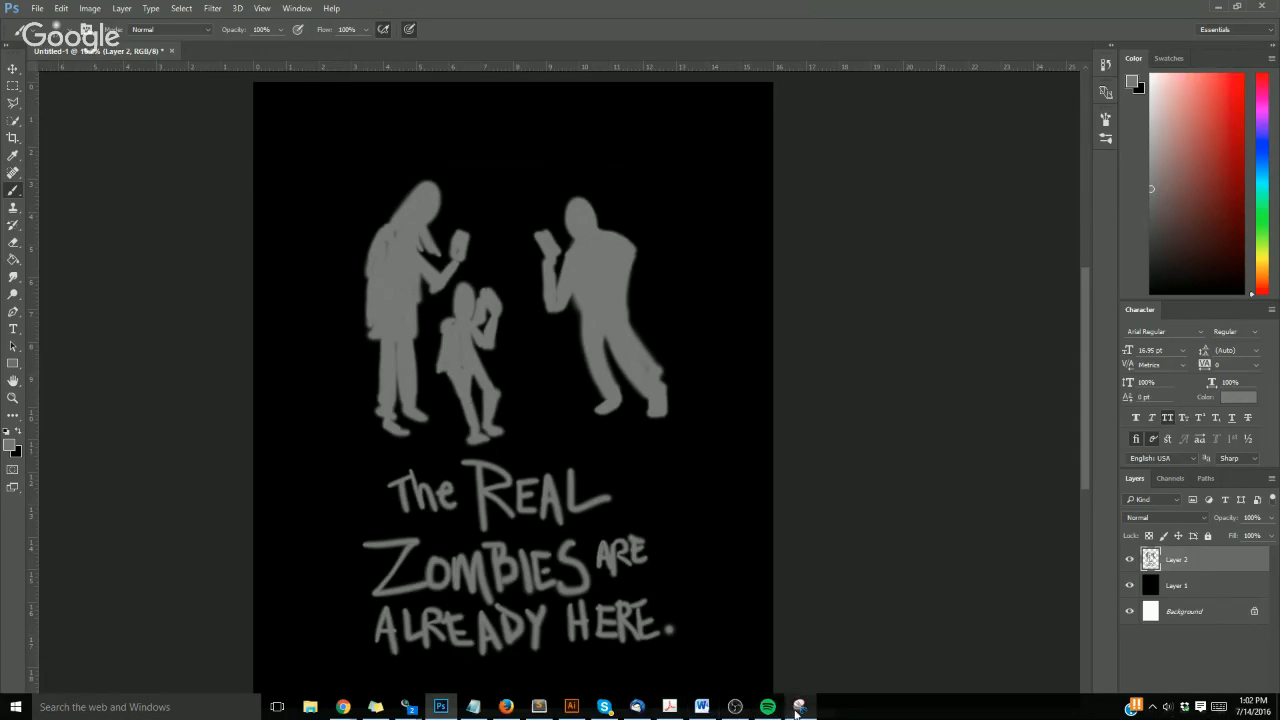
# Switch to the Snipping Tool, capture a new rectangular snip of the updated figures and slogan, and return to Photoshop.
pyautogui.click(798, 707)
pyautogui.click(286, 46)
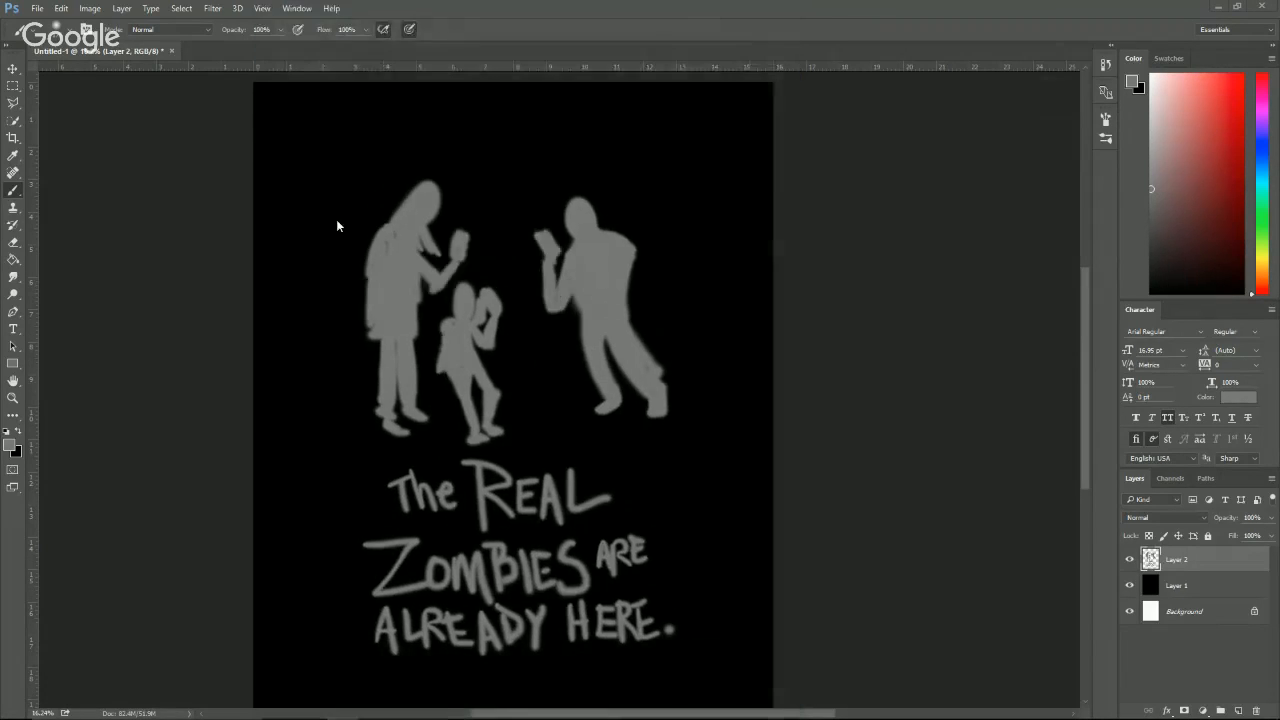
pyautogui.moveTo(337, 168); pyautogui.dragTo(731, 673)
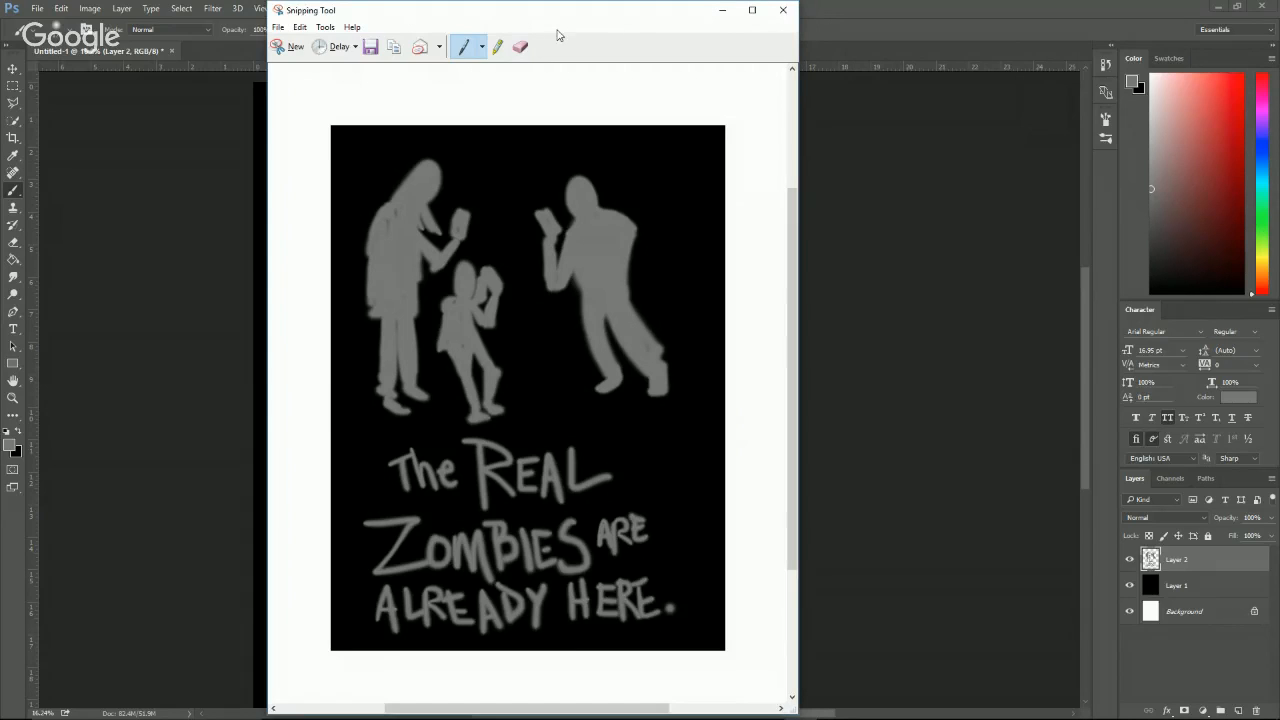
pyautogui.click(811, 86)
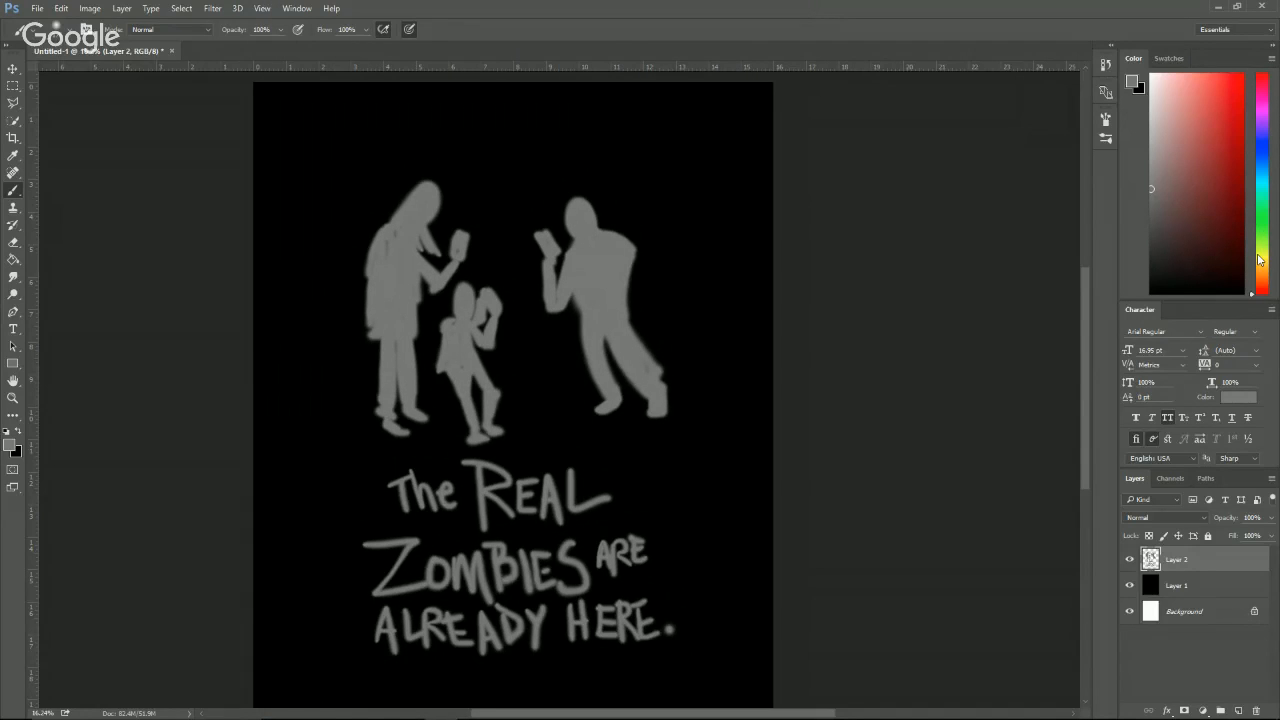
# Add a new layer above Layer 2 and set the foreground color to a darker grey.
pyautogui.press('v')
pyautogui.click(820, 341)
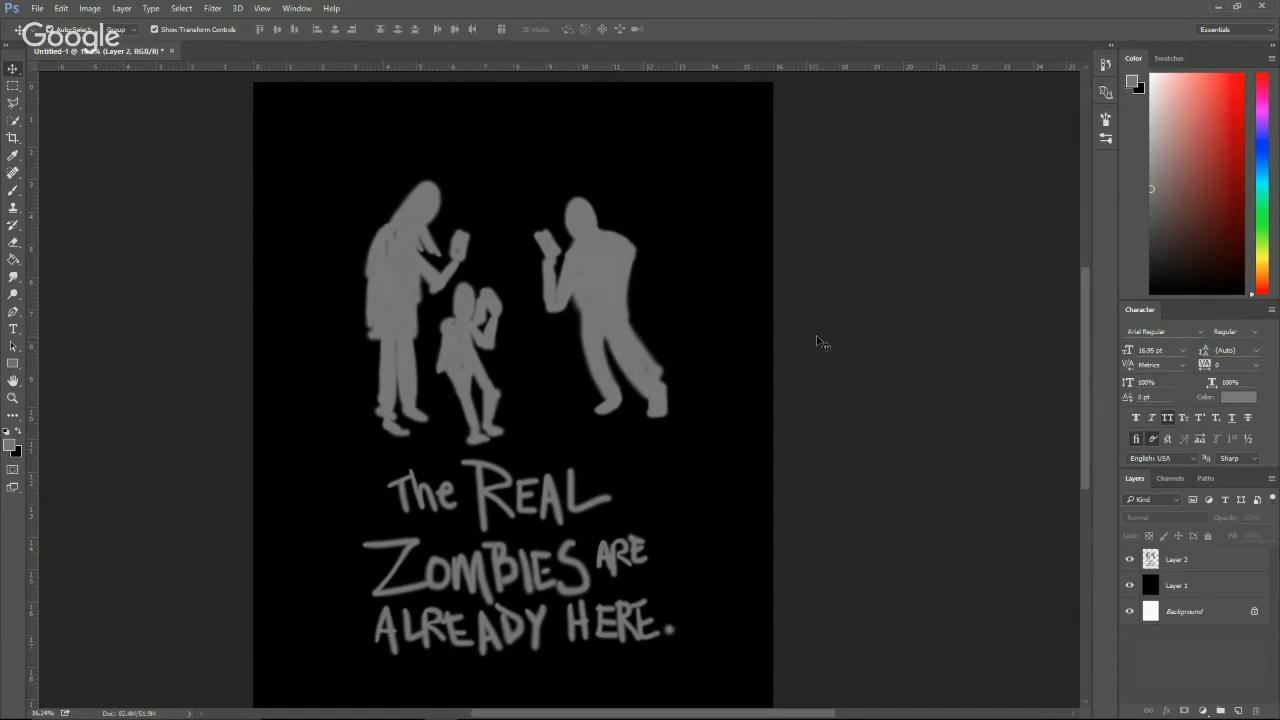
pyautogui.press('space')
pyautogui.moveTo(746, 398); pyautogui.dragTo(820, 343)
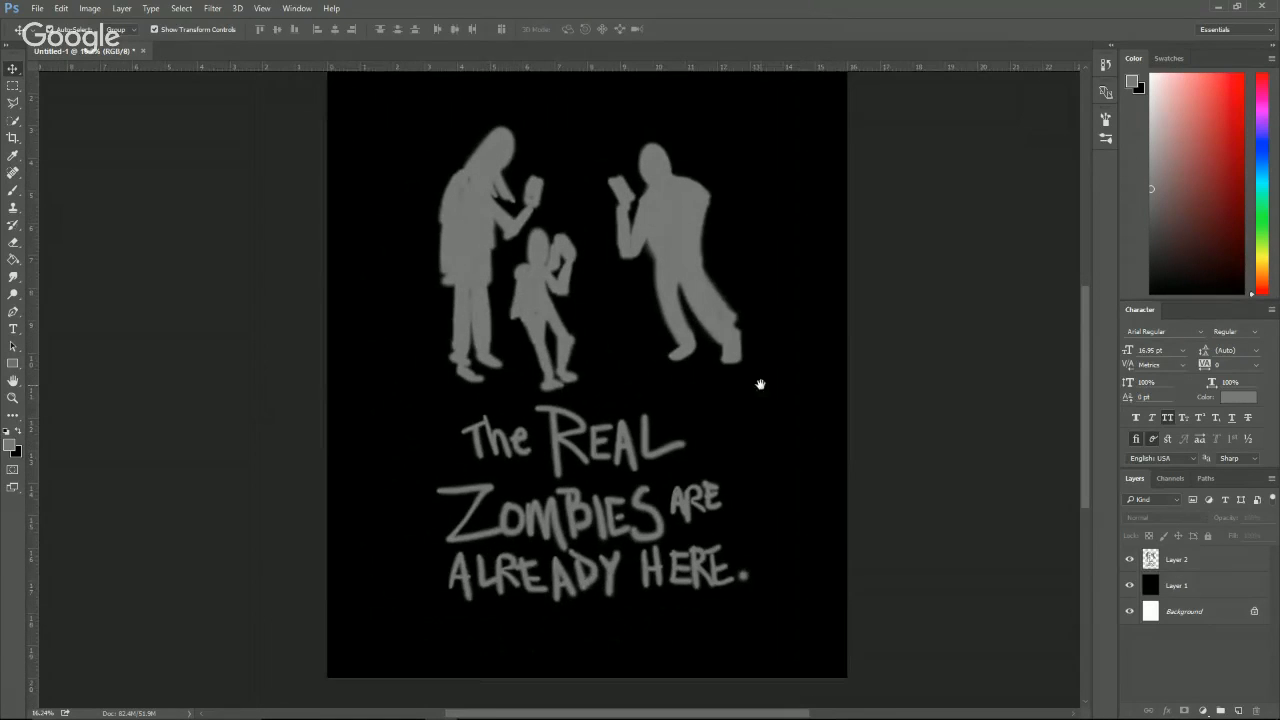
pyautogui.click(1227, 582)
pyautogui.click(1240, 710)
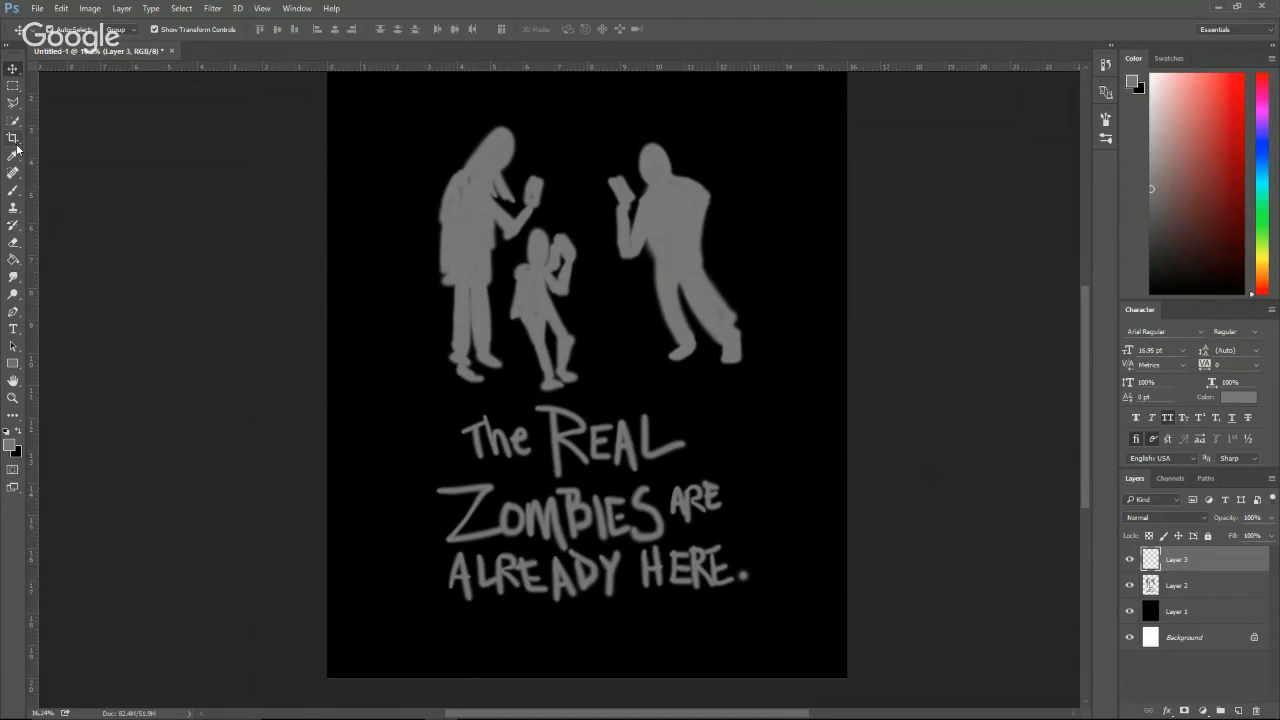
pyautogui.click(12, 448)
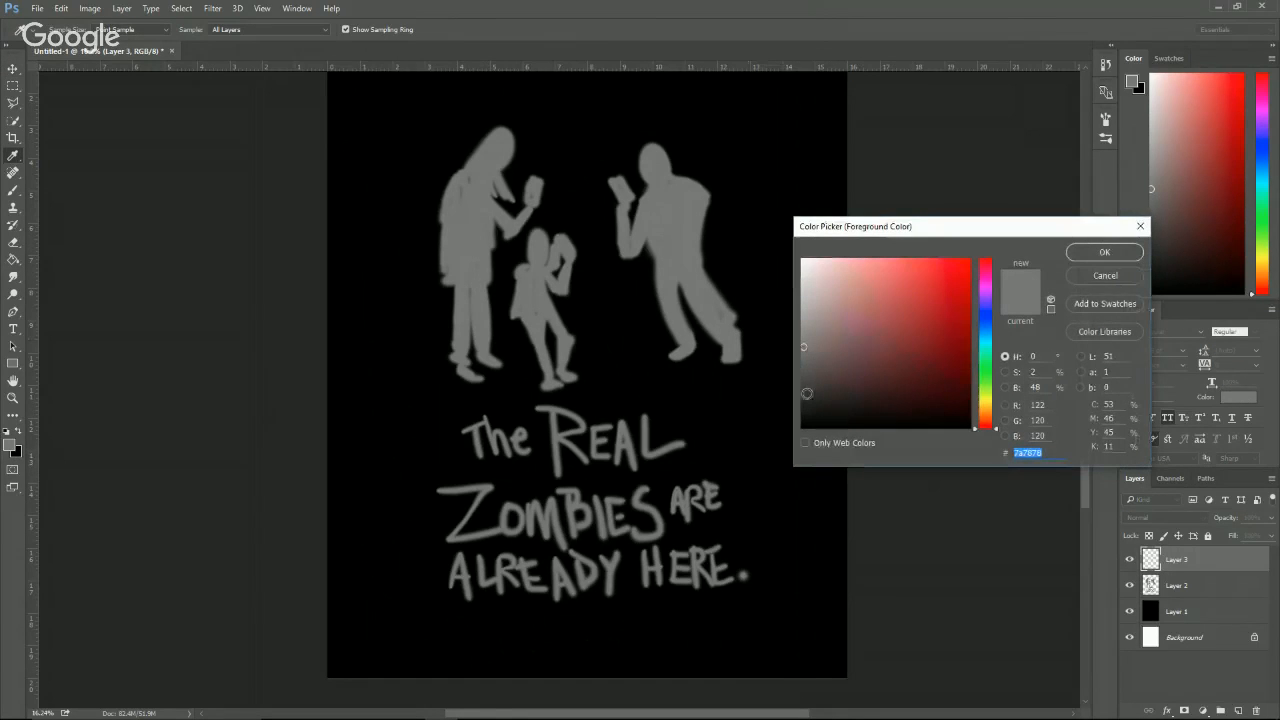
pyautogui.click(1082, 254)
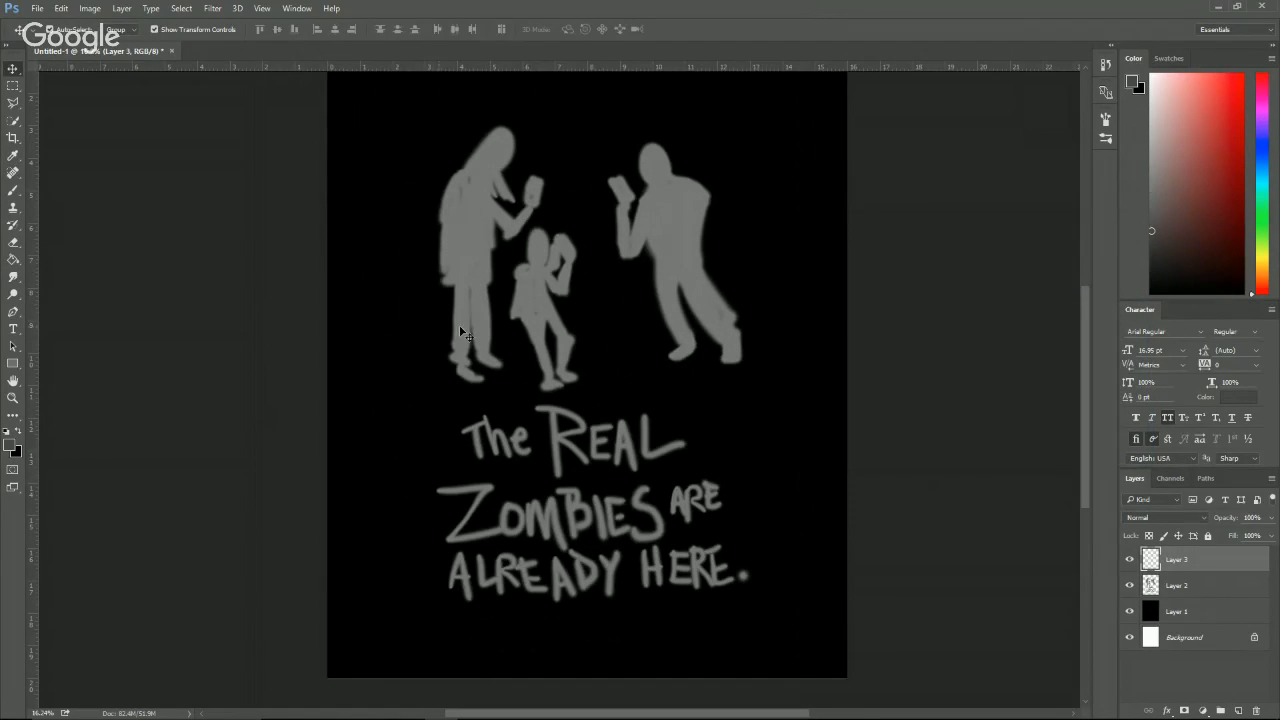
# Paint a smaller dark grey background figure holding a phone, to the left of the woman.
pyautogui.press('b')
pyautogui.moveTo(395, 189)
pyautogui.mouseDown()
pyautogui.moveTo(382, 238)
pyautogui.moveTo(377, 218)
pyautogui.moveTo(397, 217)
pyautogui.moveTo(397, 201)
pyautogui.moveTo(395, 257)
pyautogui.moveTo(393, 223)
pyautogui.moveTo(401, 260)
pyautogui.moveTo(398, 234)
pyautogui.moveTo(418, 248)
pyautogui.moveTo(399, 199)
pyautogui.moveTo(416, 255)
pyautogui.moveTo(399, 261)
pyautogui.moveTo(400, 300)
pyautogui.moveTo(401, 261)
pyautogui.moveTo(416, 263)
pyautogui.moveTo(426, 314)
pyautogui.moveTo(398, 291)
pyautogui.moveTo(390, 313)
pyautogui.moveTo(436, 306)
pyautogui.mouseUp()
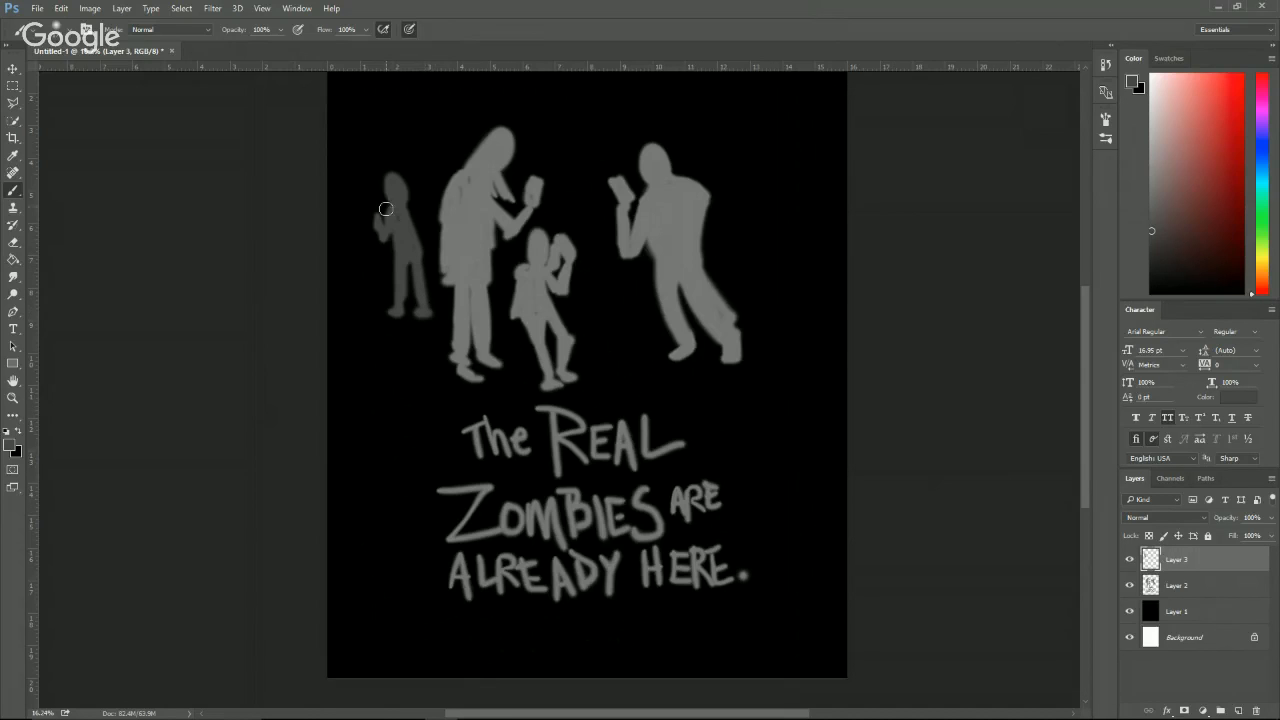
pyautogui.moveTo(377, 200); pyautogui.dragTo(382, 213)
# Paint a dark grey background figure holding a phone to the right of the man, and shift the background figures up.
pyautogui.moveTo(601, 300); pyautogui.dragTo(582, 359)
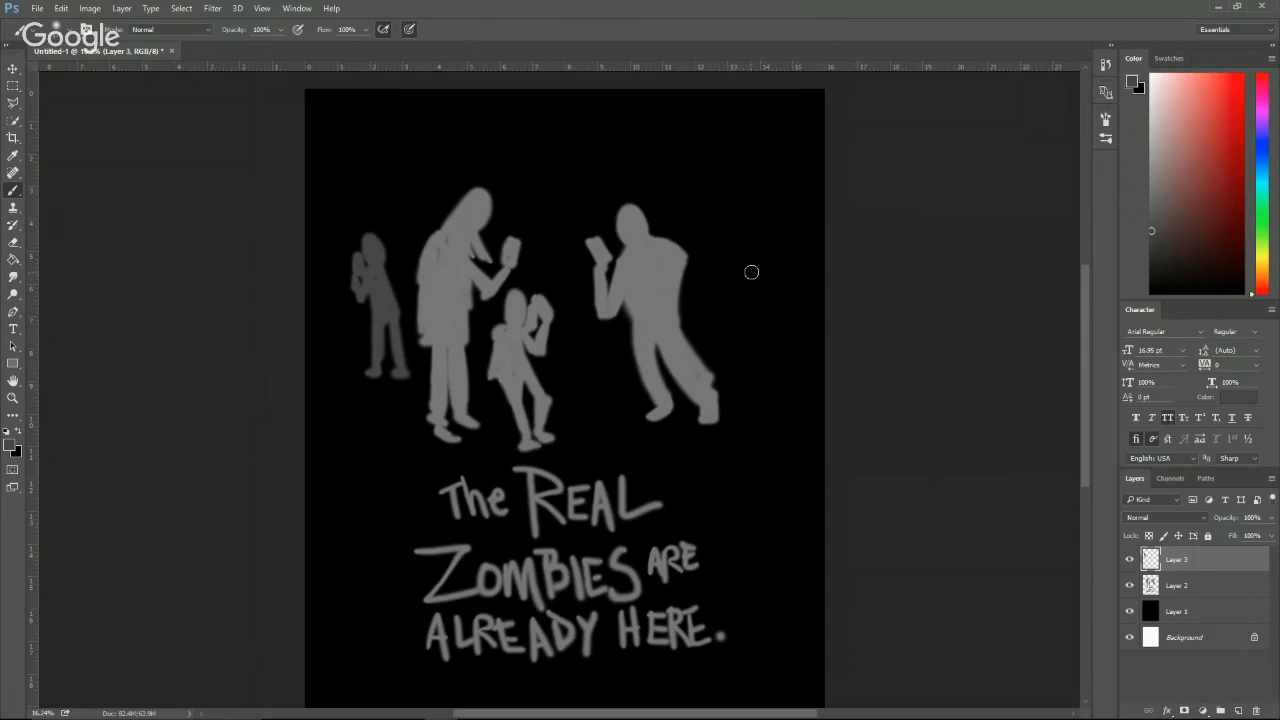
pyautogui.moveTo(750, 269)
pyautogui.mouseDown()
pyautogui.moveTo(730, 308)
pyautogui.moveTo(742, 288)
pyautogui.moveTo(737, 334)
pyautogui.moveTo(734, 313)
pyautogui.moveTo(768, 308)
pyautogui.moveTo(760, 280)
pyautogui.moveTo(766, 302)
pyautogui.mouseUp()
pyautogui.moveTo(729, 375)
pyautogui.mouseDown()
pyautogui.moveTo(725, 391)
pyautogui.moveTo(742, 399)
pyautogui.moveTo(731, 383)
pyautogui.moveTo(747, 337)
pyautogui.moveTo(745, 379)
pyautogui.mouseUp()
pyautogui.moveTo(764, 279)
pyautogui.mouseDown()
pyautogui.moveTo(767, 311)
pyautogui.moveTo(743, 337)
pyautogui.moveTo(737, 305)
pyautogui.mouseUp()
pyautogui.press('v')
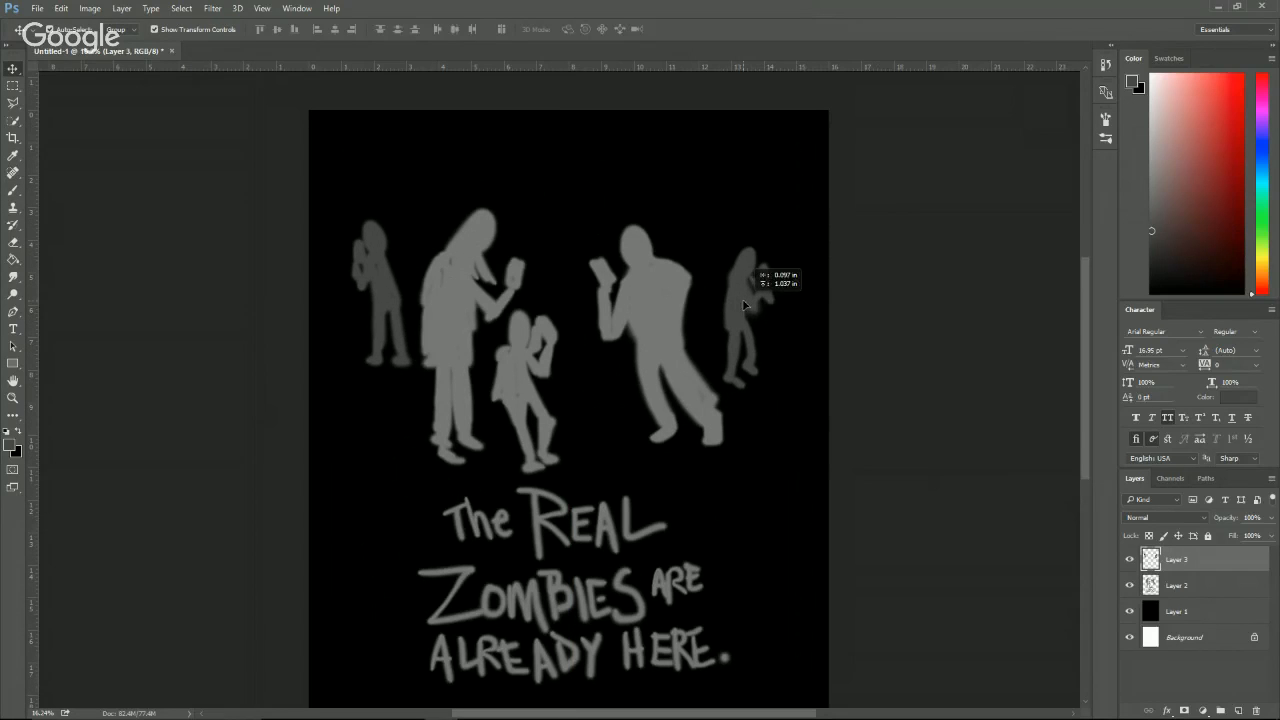
# Paint a tiny distant figure with a phone behind the woman's back, and place Layer 3 beneath Layer 2.
pyautogui.press('b')
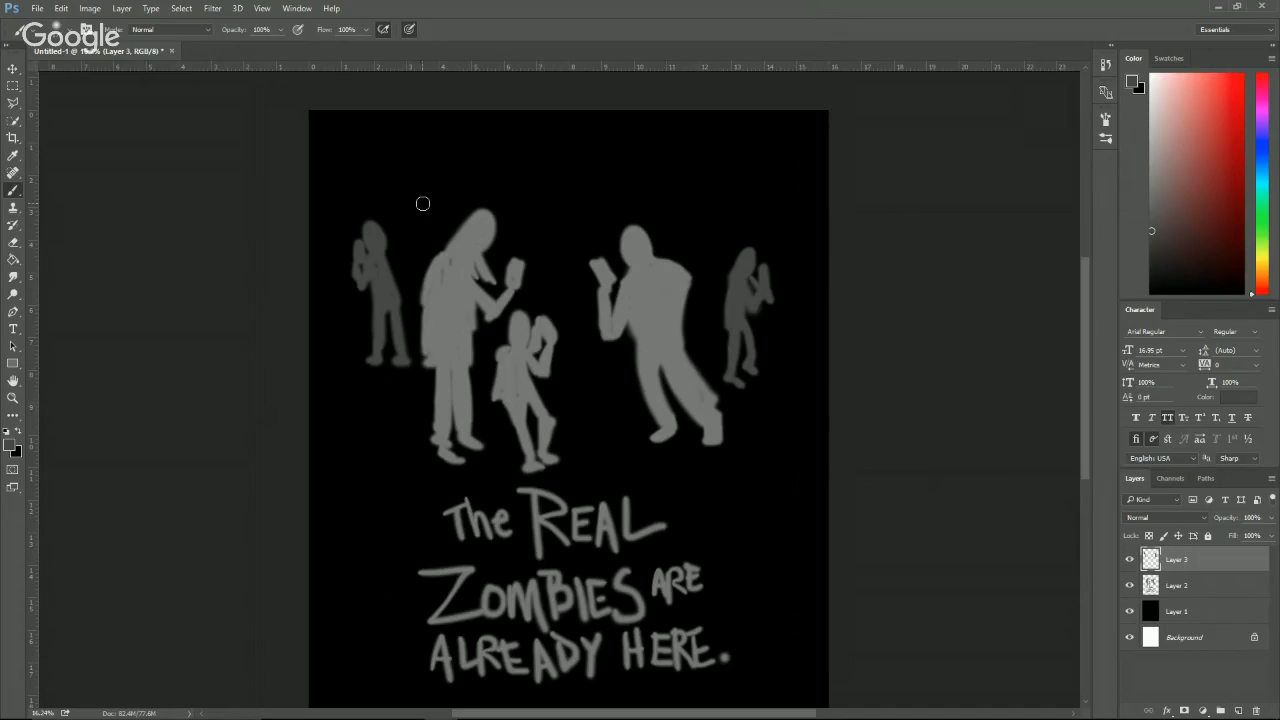
pyautogui.moveTo(423, 204)
pyautogui.mouseDown()
pyautogui.moveTo(416, 270)
pyautogui.moveTo(424, 247)
pyautogui.moveTo(429, 273)
pyautogui.moveTo(433, 222)
pyautogui.mouseUp()
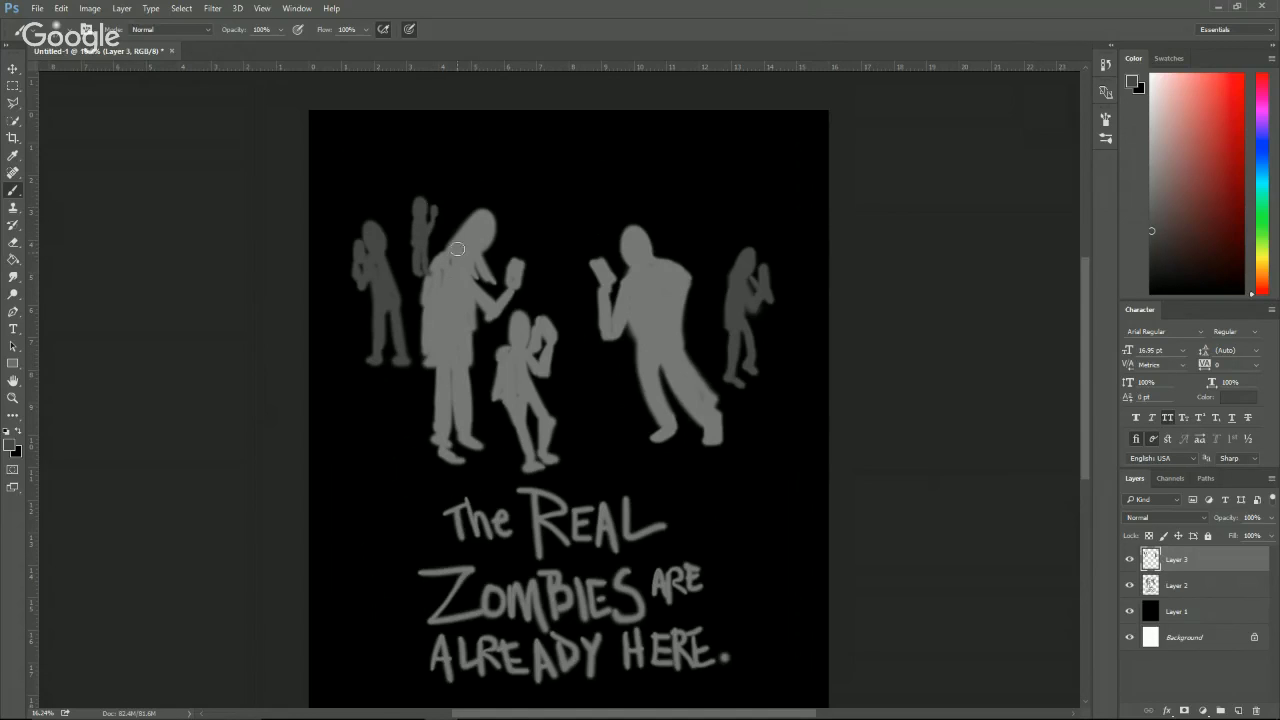
pyautogui.press('v')
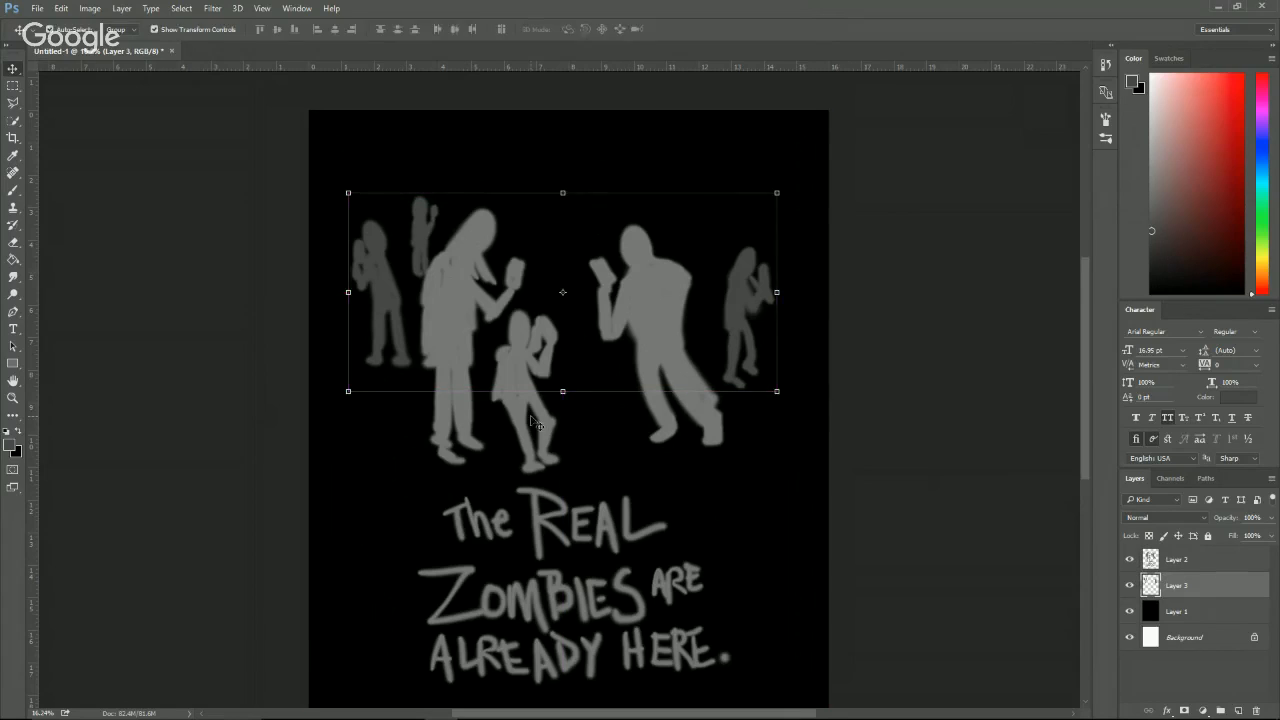
# Paint a tiny distant dark grey figure with a phone behind the right-hand man's shoulder on Layer 3.
pyautogui.press('b')
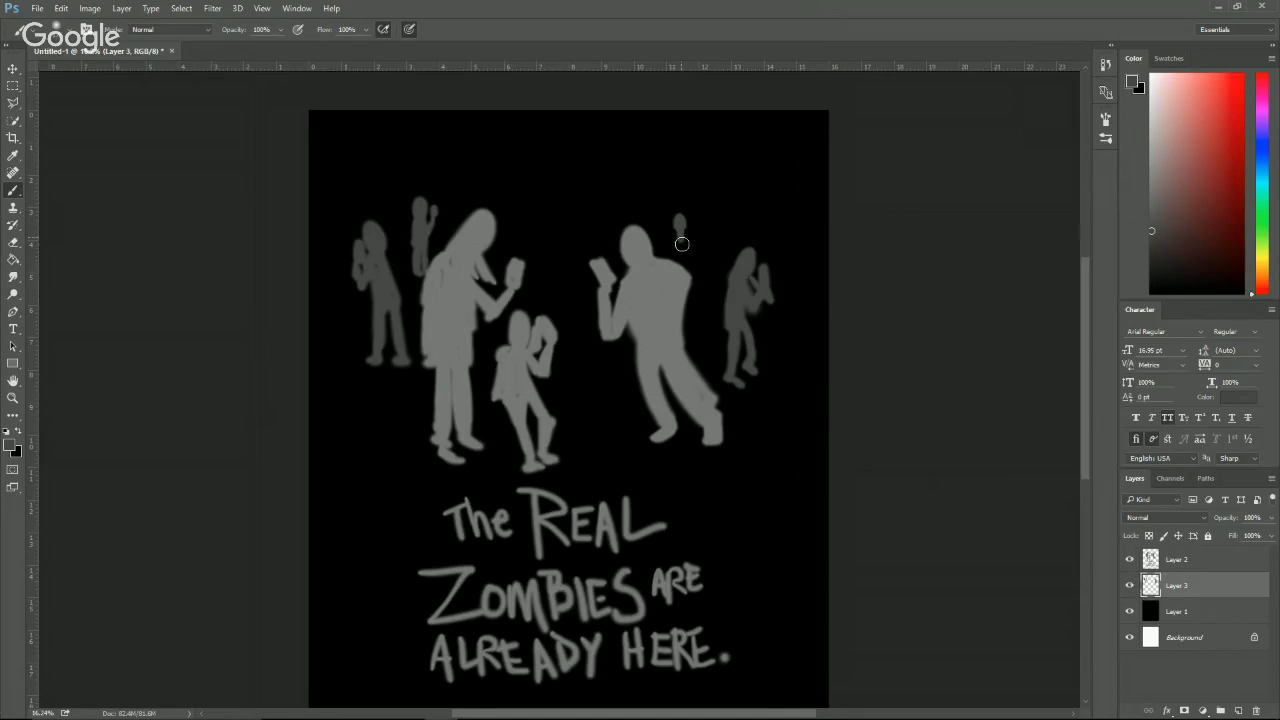
pyautogui.moveTo(682, 244); pyautogui.dragTo(690, 272)
pyautogui.press('v')
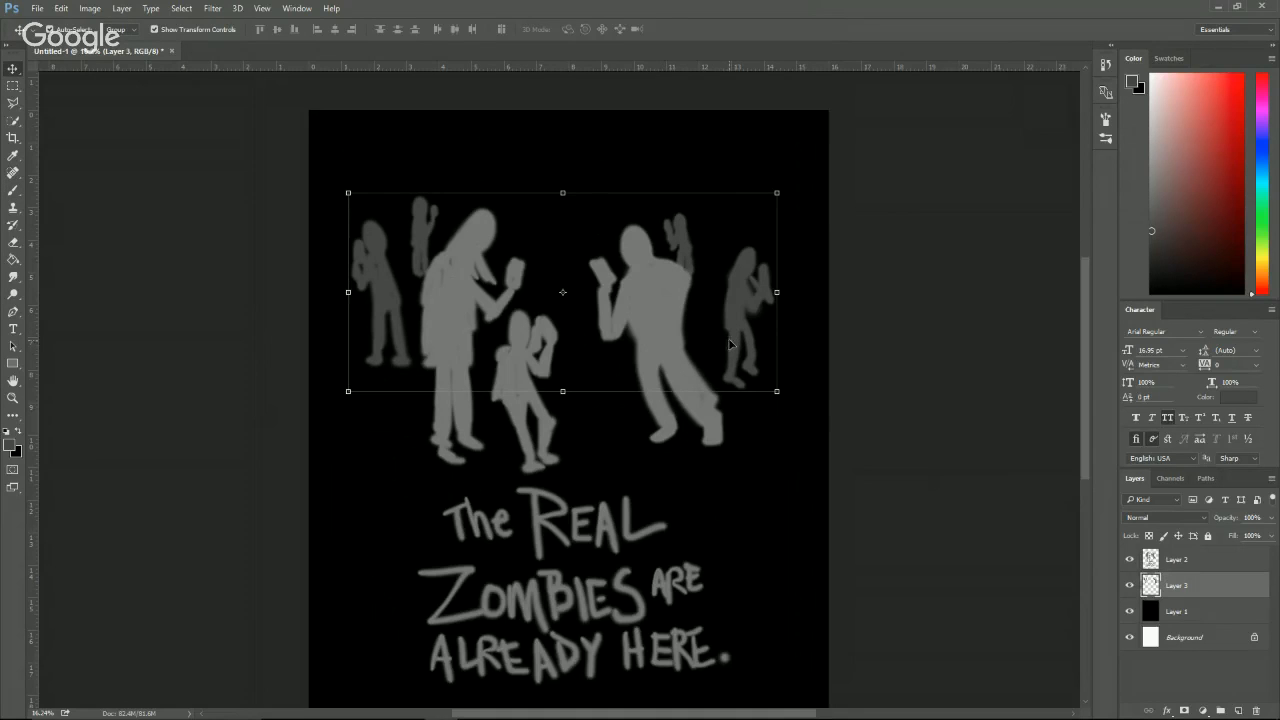
# Select Layer 2, sample the light grey of the figures, and touch up the child's body and legs.
pyautogui.click(520, 398)
pyautogui.press('b')
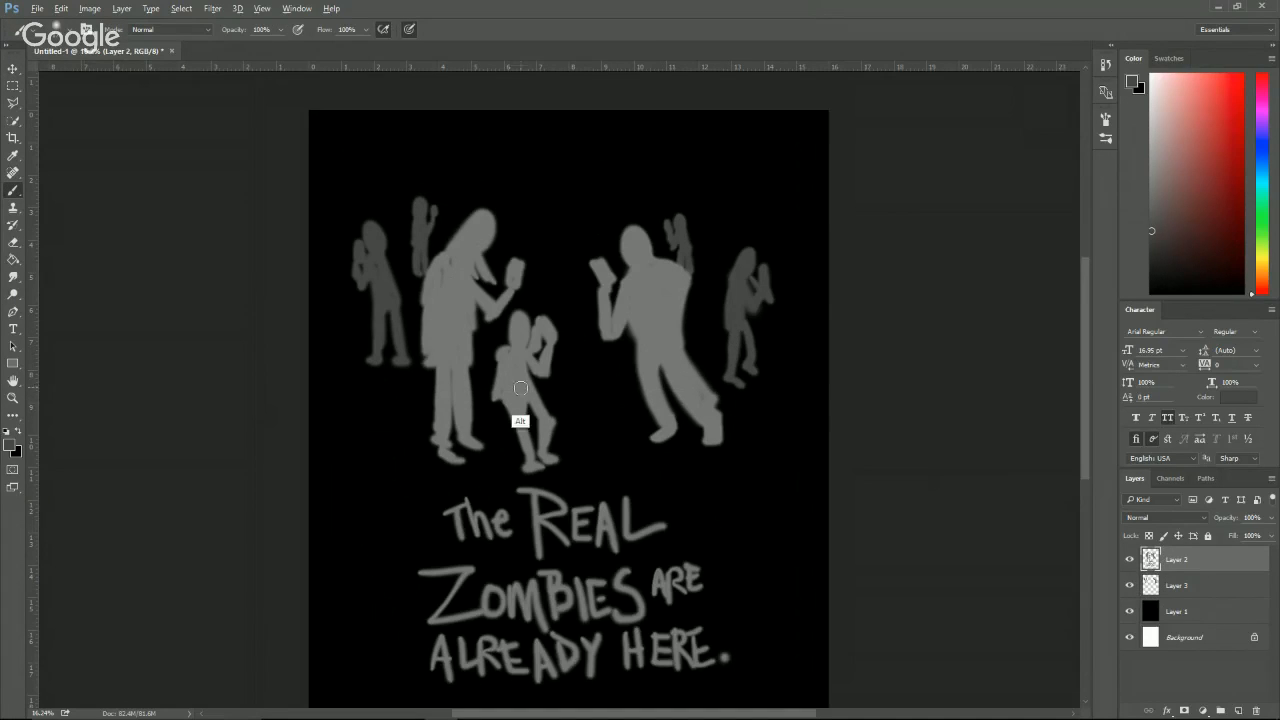
pyautogui.keyDown('alt'); pyautogui.click(536, 400); pyautogui.keyUp('alt')
pyautogui.moveTo(530, 419); pyautogui.dragTo(532, 452)
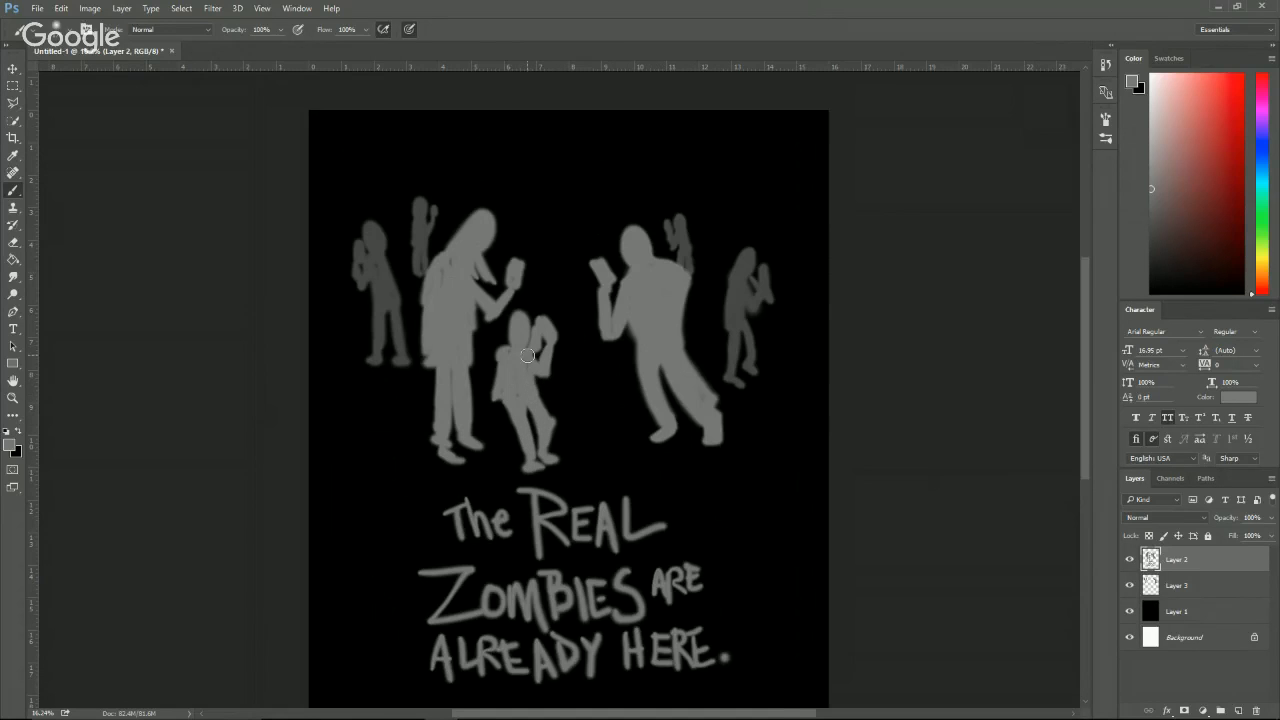
# Outline the child with the Polygonal Lasso, rotate it slightly clockwise so it stands upright, and deselect.
pyautogui.press('v')
pyautogui.click(13, 102)
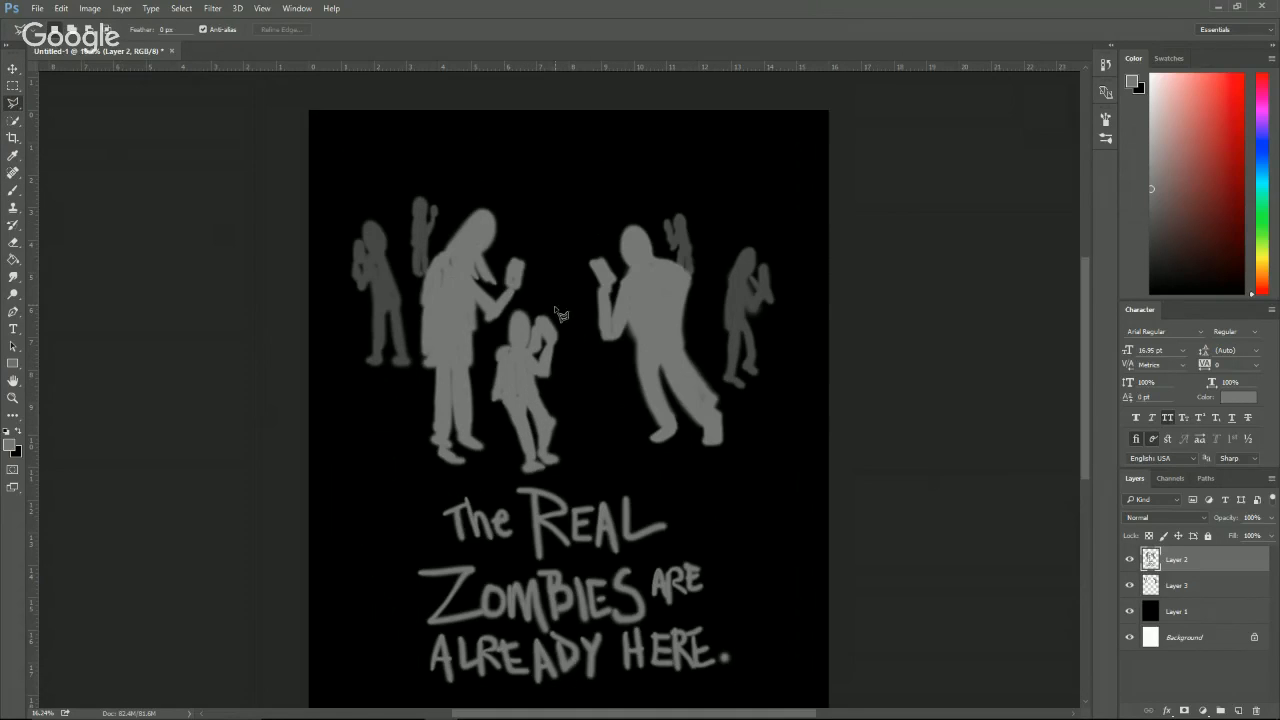
pyautogui.moveTo(548, 301)
pyautogui.mouseDown()
pyautogui.moveTo(516, 304)
pyautogui.moveTo(488, 360)
pyautogui.moveTo(487, 412)
pyautogui.moveTo(523, 489)
pyautogui.moveTo(585, 461)
pyautogui.moveTo(566, 316)
pyautogui.moveTo(546, 301)
pyautogui.mouseUp()
pyautogui.press('v')
pyautogui.click(591, 488)
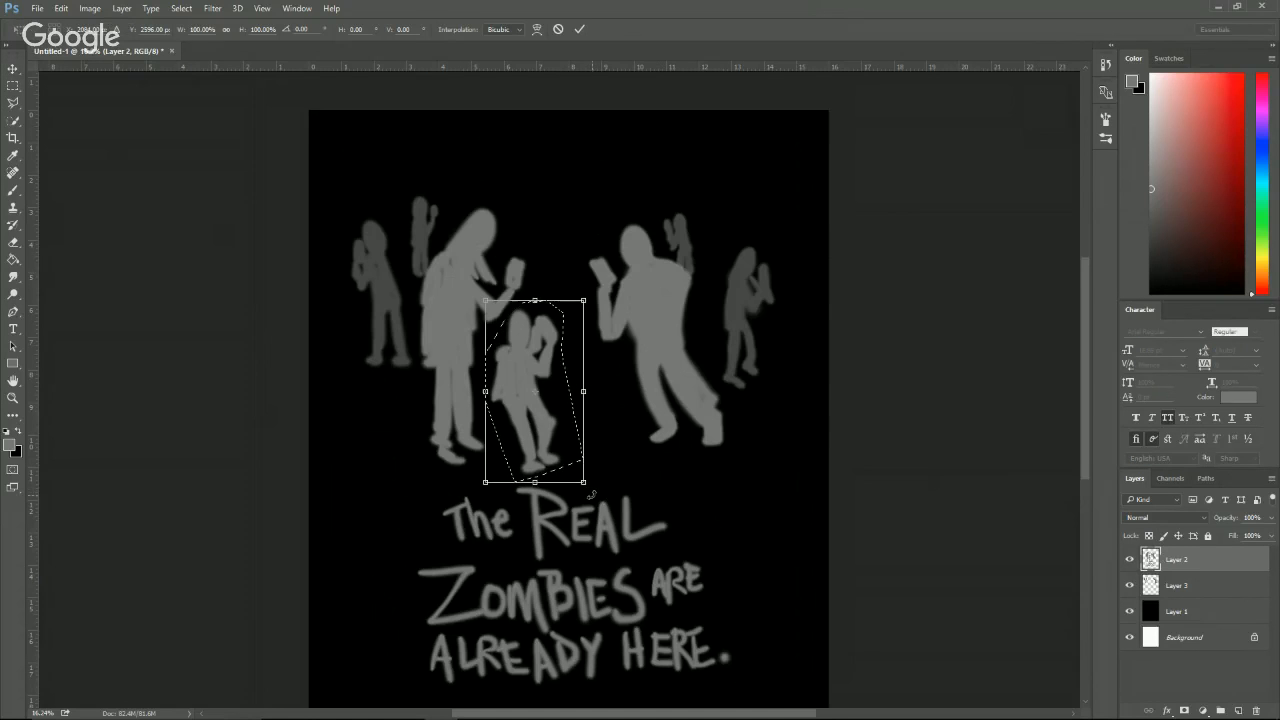
pyautogui.moveTo(588, 508); pyautogui.dragTo(570, 521)
pyautogui.press('Return')
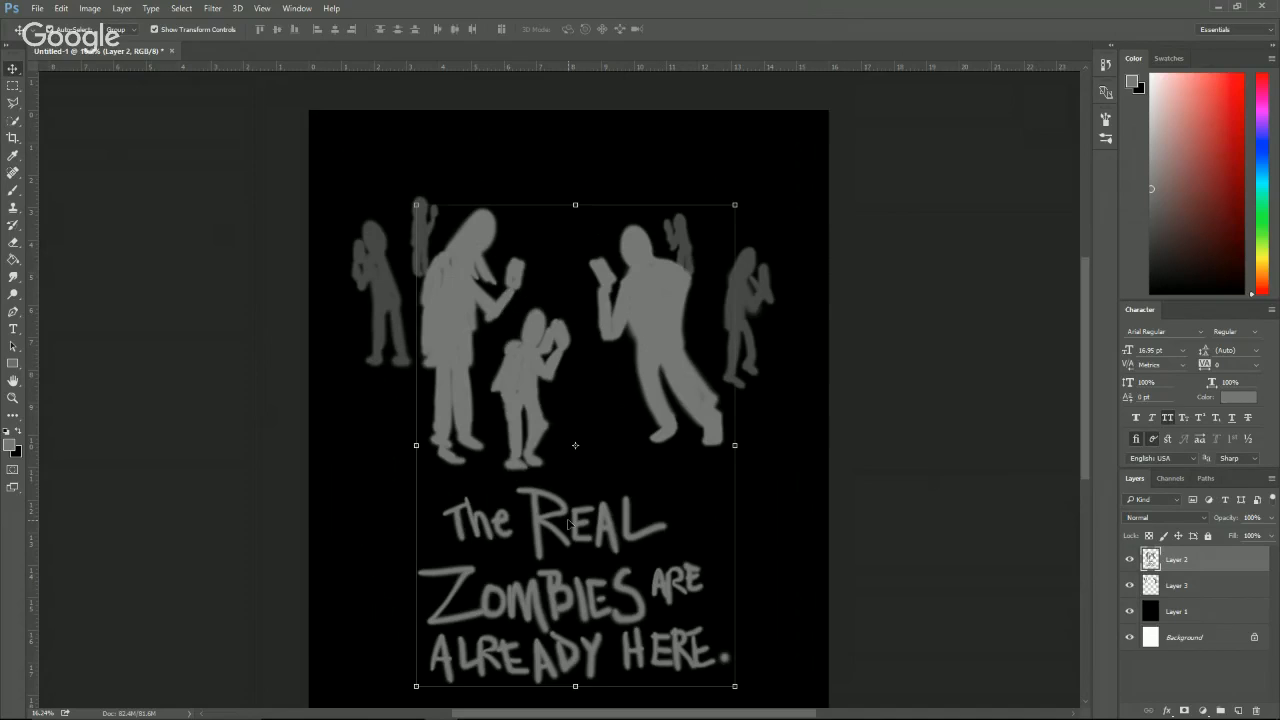
# Slim the right-hand man's silhouette by erasing the outer edge of his back and shoulder on Layer 2.
pyautogui.press('b')
pyautogui.press('v')
pyautogui.press('b')
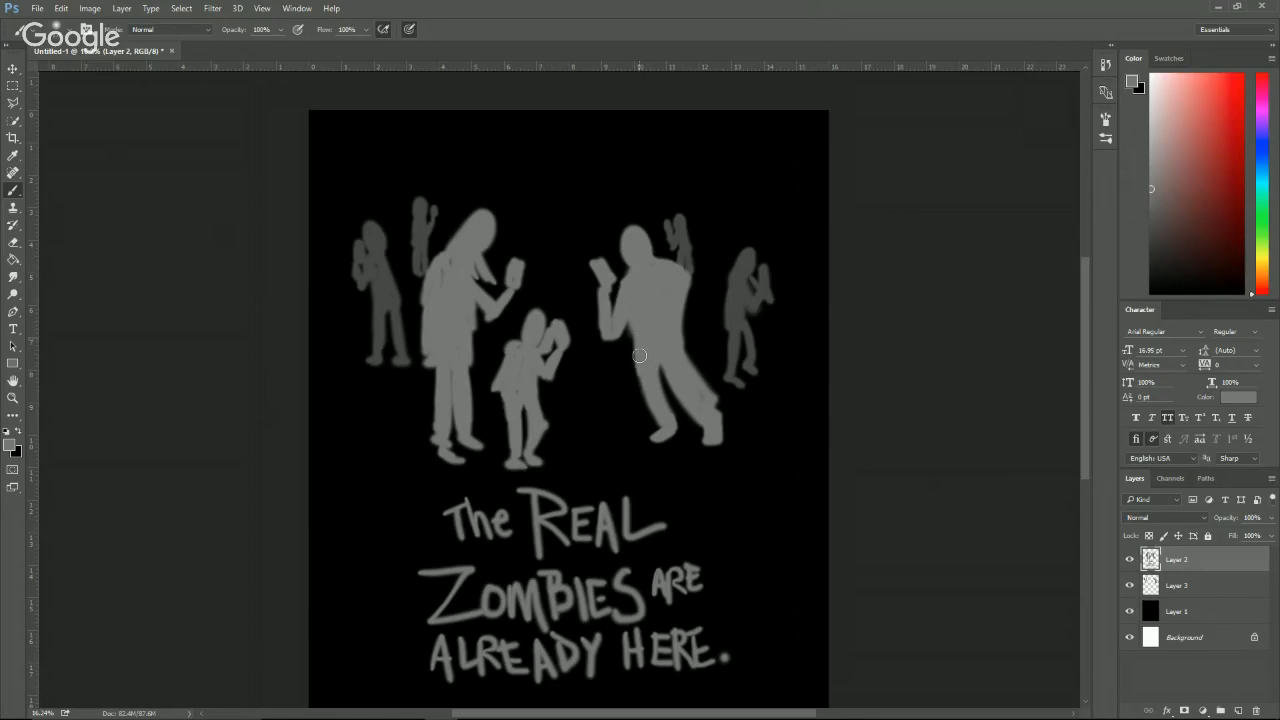
pyautogui.press('e')
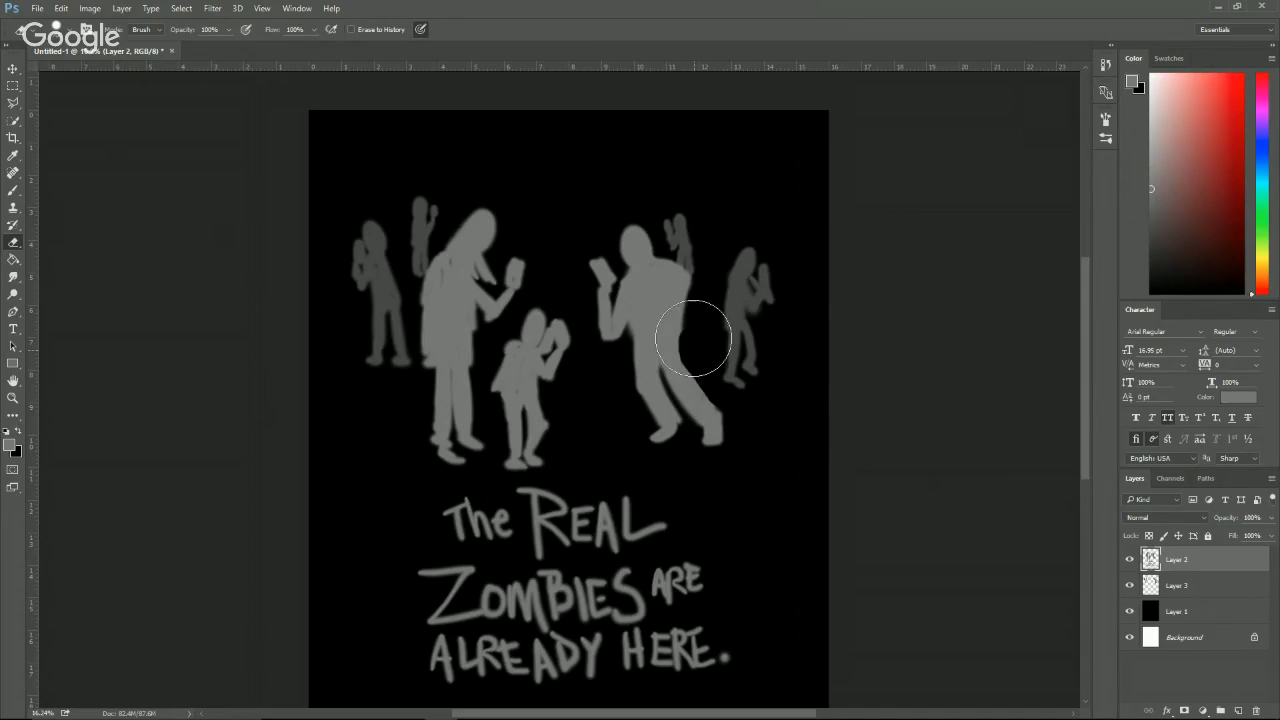
pyautogui.press('b')
pyautogui.press('e')
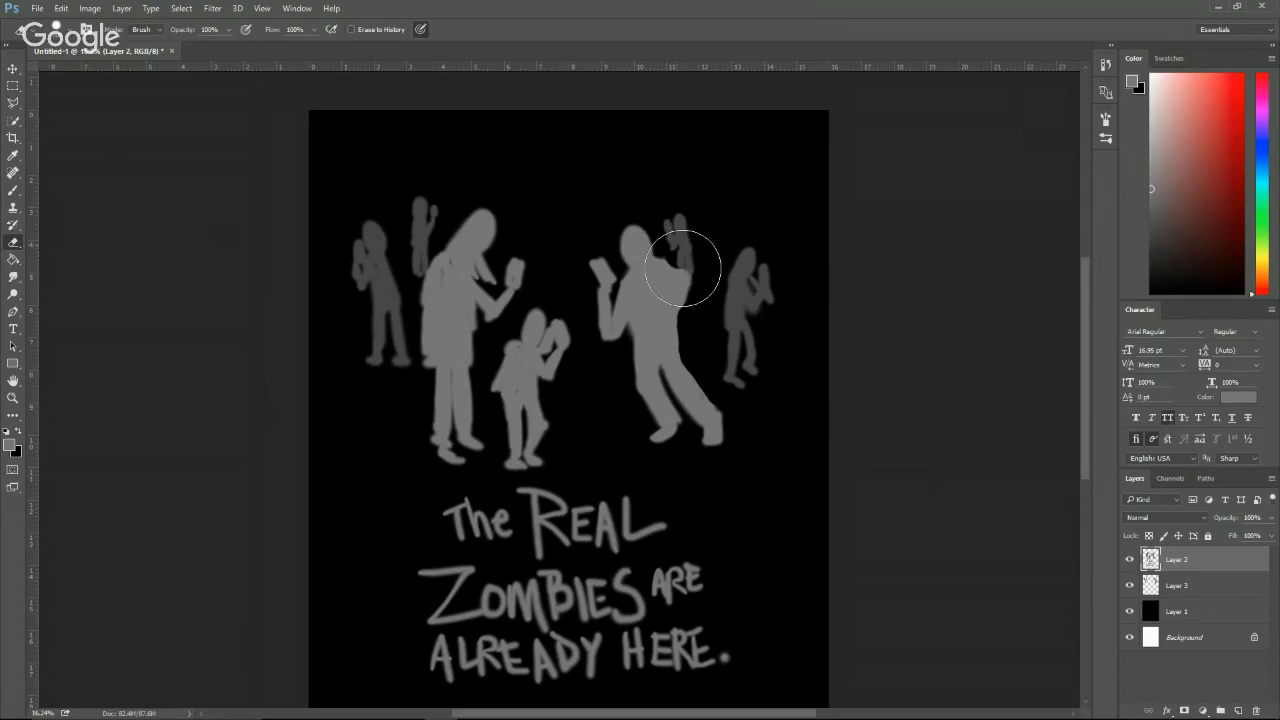
pyautogui.moveTo(683, 268); pyautogui.dragTo(698, 350)
# Repaint the right-hand man's shoulder, upper arm and back with the light grey brush.
pyautogui.press('b')
pyautogui.moveTo(658, 256)
pyautogui.mouseDown()
pyautogui.moveTo(672, 297)
pyautogui.moveTo(662, 269)
pyautogui.moveTo(685, 369)
pyautogui.mouseUp()
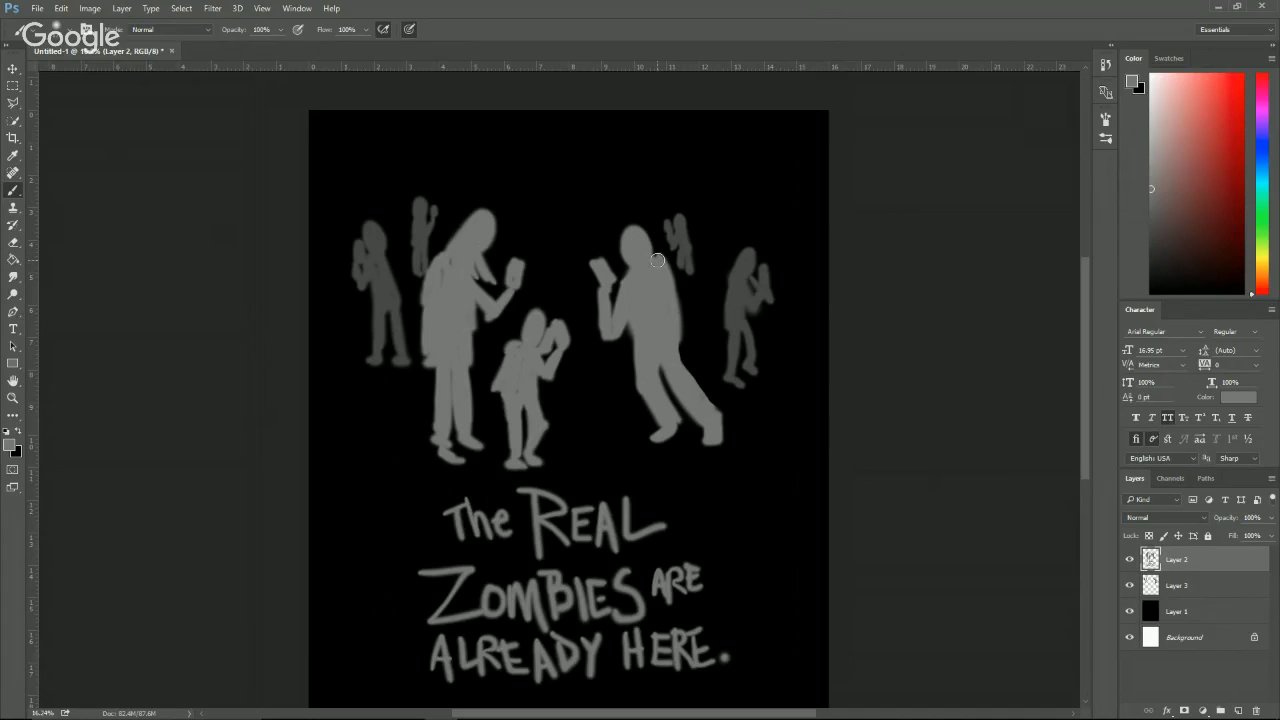
pyautogui.moveTo(657, 260)
pyautogui.mouseDown()
pyautogui.moveTo(685, 330)
pyautogui.moveTo(675, 275)
pyautogui.moveTo(669, 316)
pyautogui.moveTo(683, 307)
pyautogui.moveTo(710, 360)
pyautogui.mouseUp()
pyautogui.moveTo(674, 300)
pyautogui.mouseDown()
pyautogui.moveTo(677, 348)
pyautogui.moveTo(675, 315)
pyautogui.mouseUp()
# Fill out the woman's coat and legs with the brush, and trim around her forearm with the Eraser.
pyautogui.press('v')
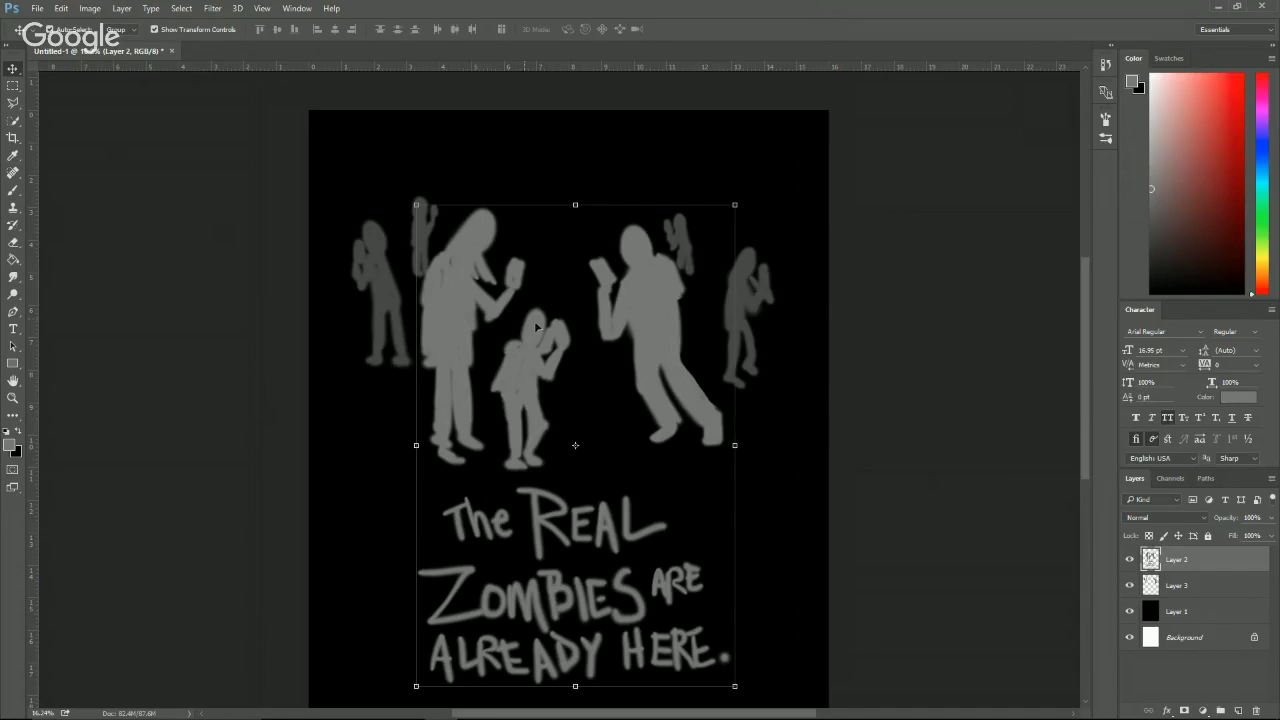
pyautogui.press('b')
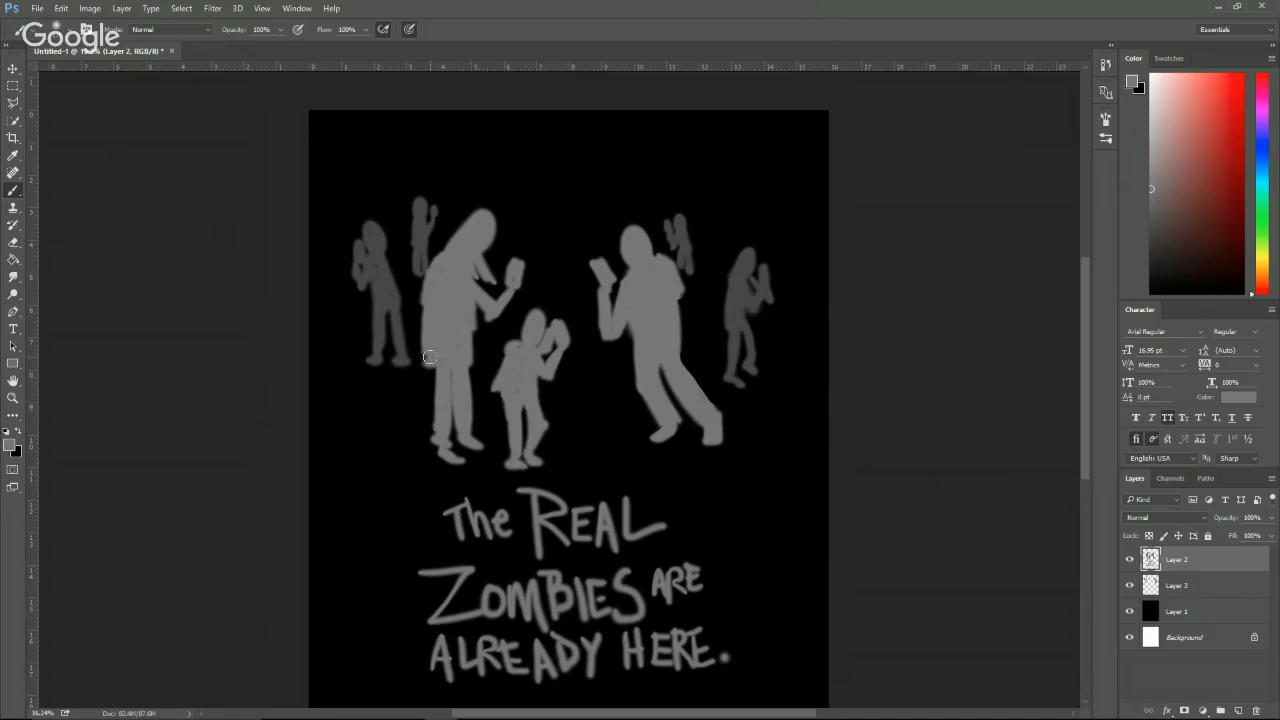
pyautogui.moveTo(430, 357); pyautogui.dragTo(442, 395)
pyautogui.press('e')
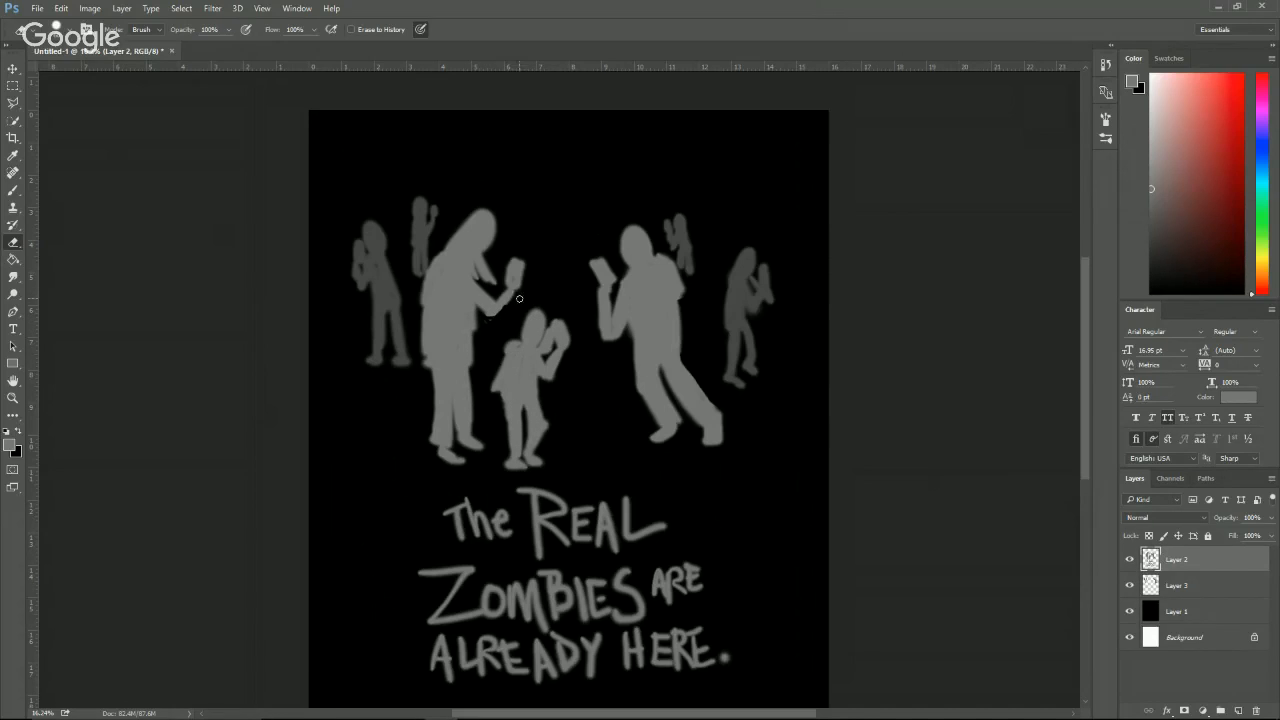
pyautogui.press('b')
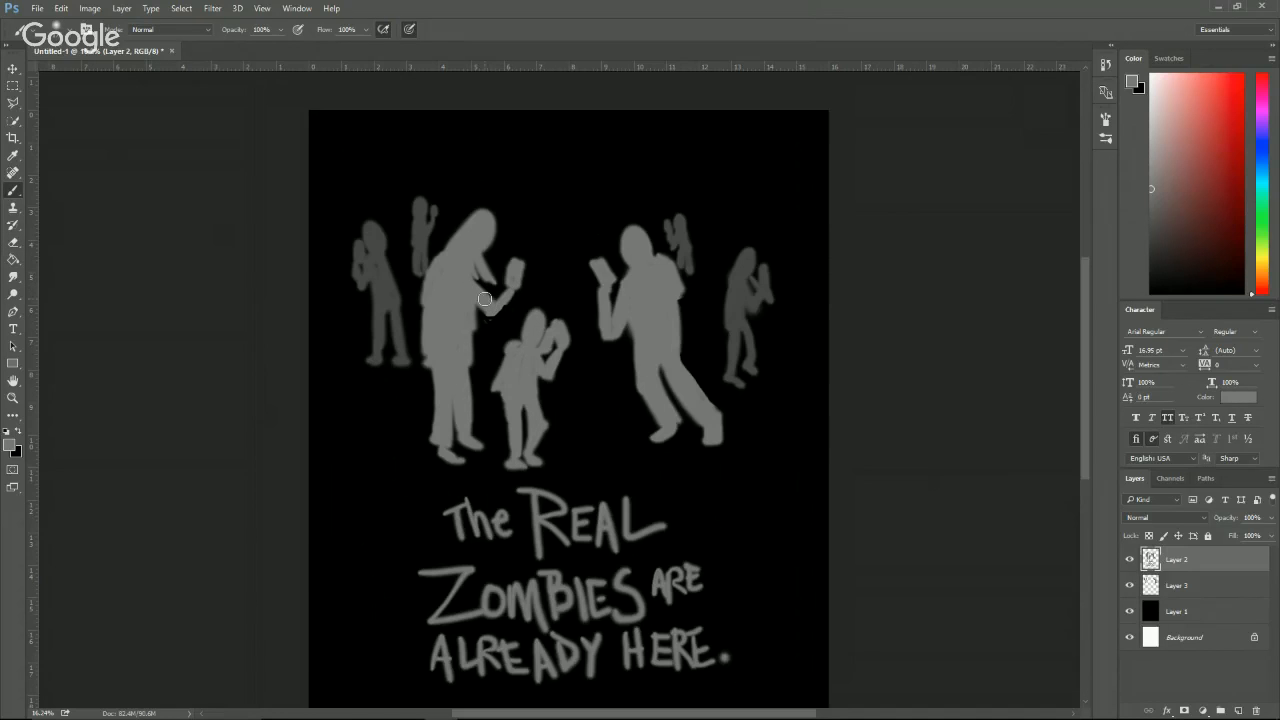
pyautogui.moveTo(468, 322); pyautogui.dragTo(468, 366)
# Trim the child's feet with the Eraser and touch up the right-hand man's front foot with the brush.
pyautogui.press('e')
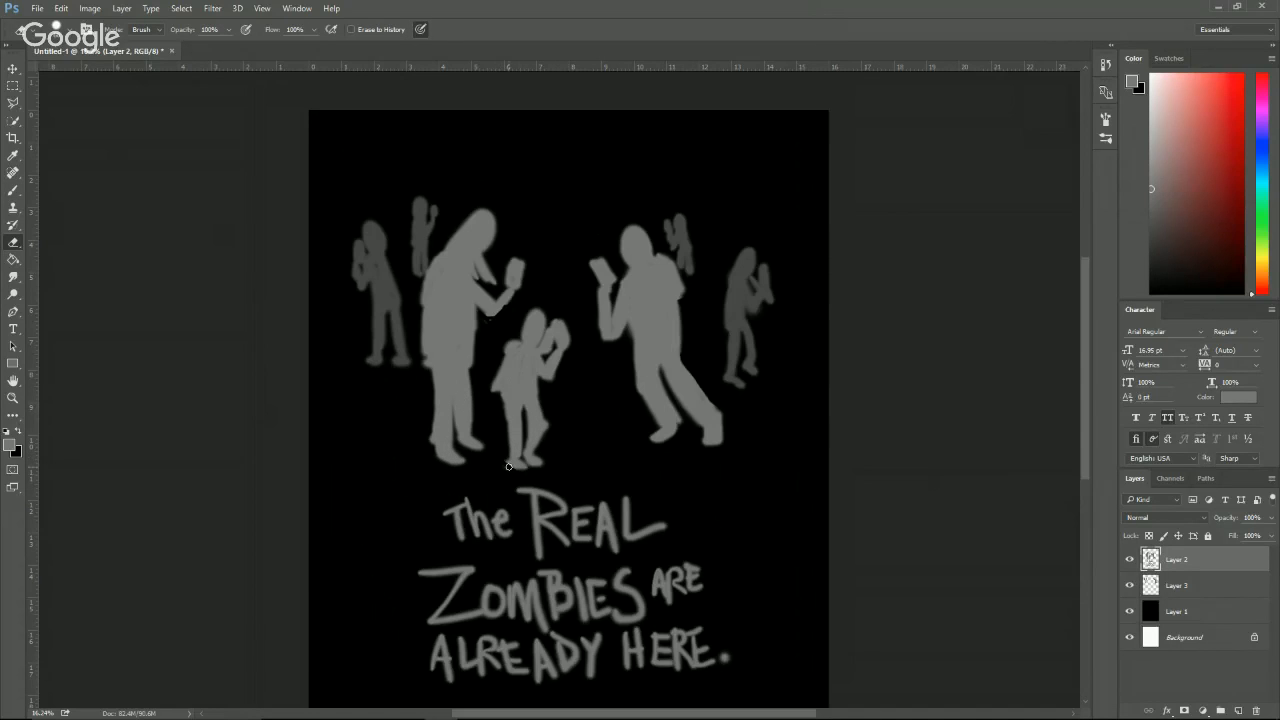
pyautogui.press('v')
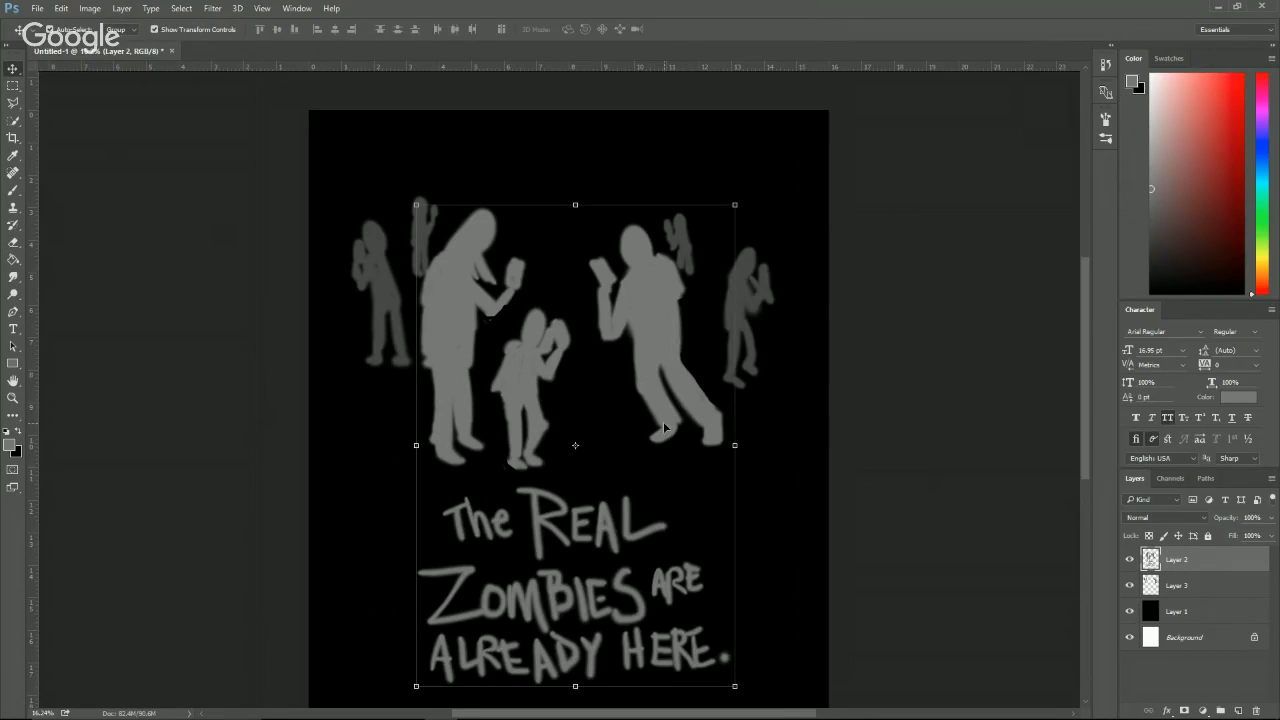
pyautogui.press('b')
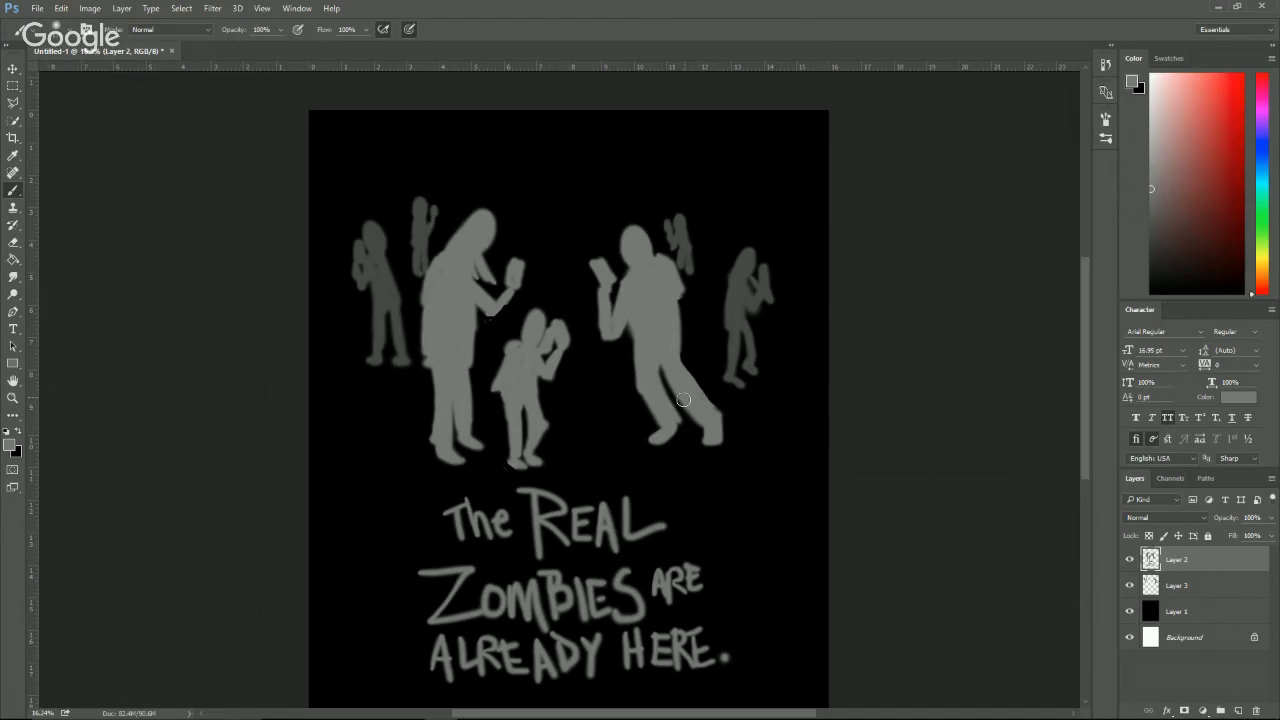
# Add a new layer directly above the black Layer 1 and set the brush colour to dark grey #434141.
pyautogui.press('v')
pyautogui.click(759, 350)
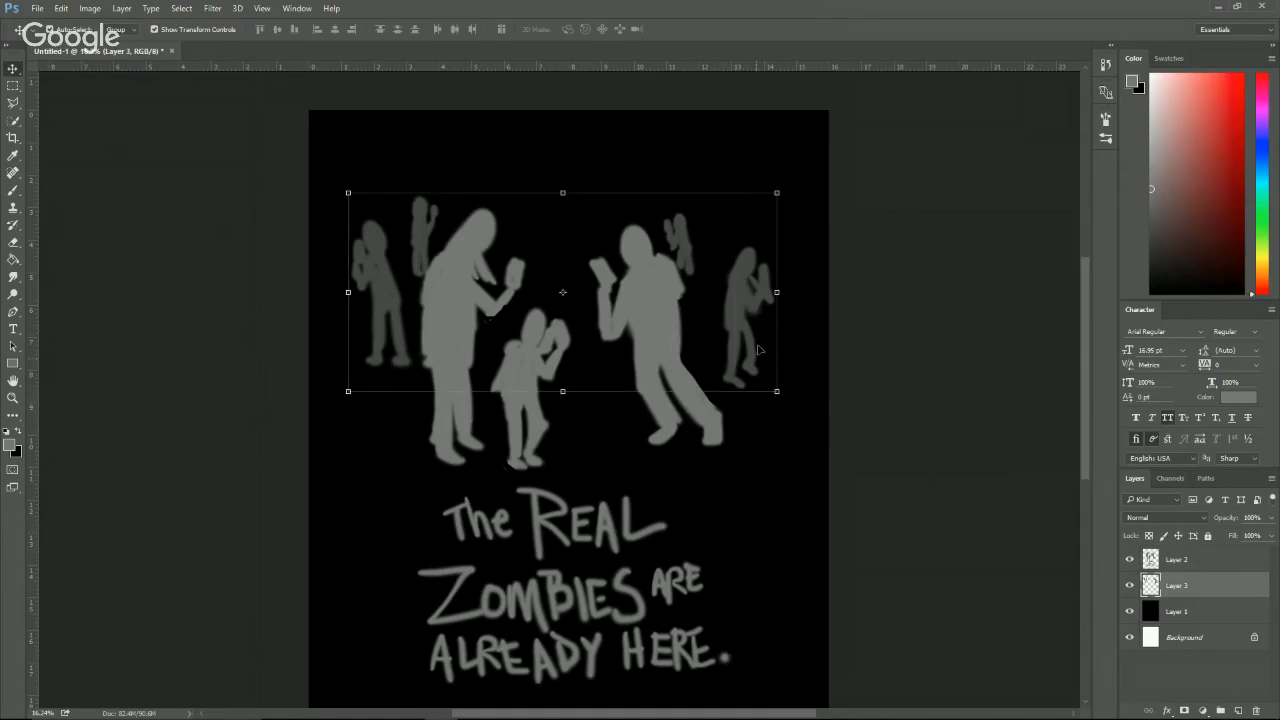
pyautogui.click(1228, 614)
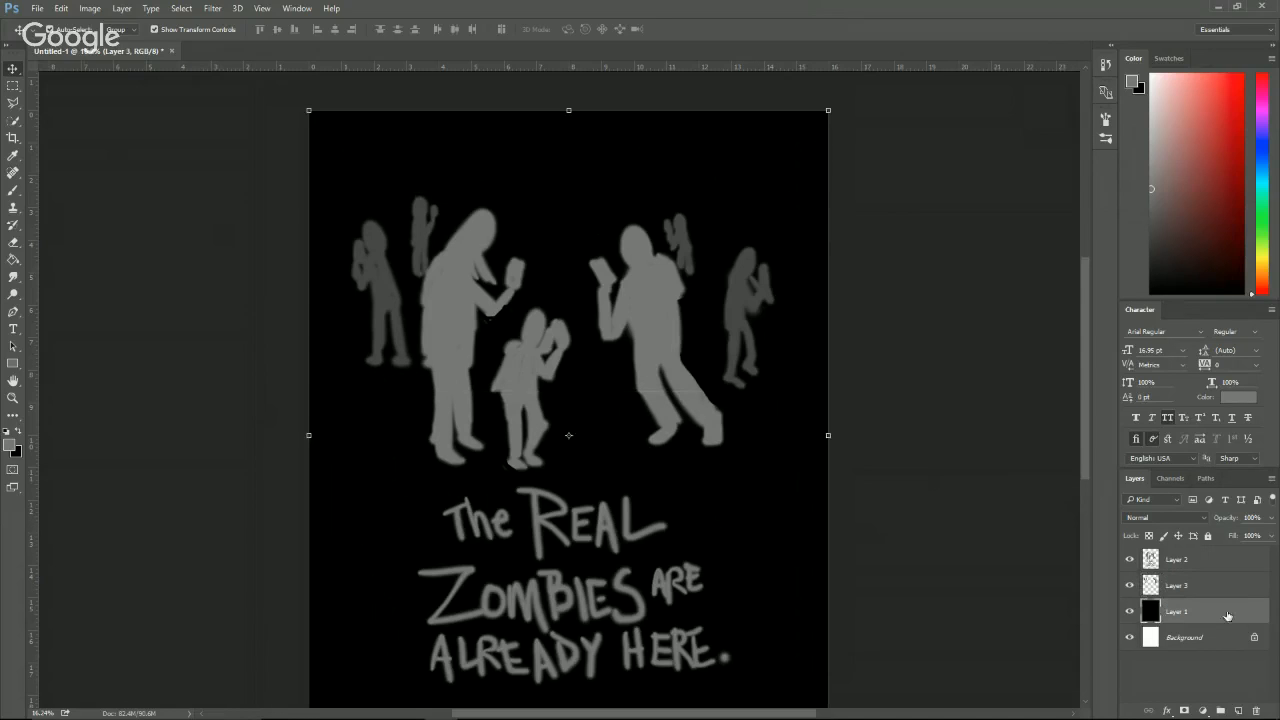
pyautogui.click(1239, 709)
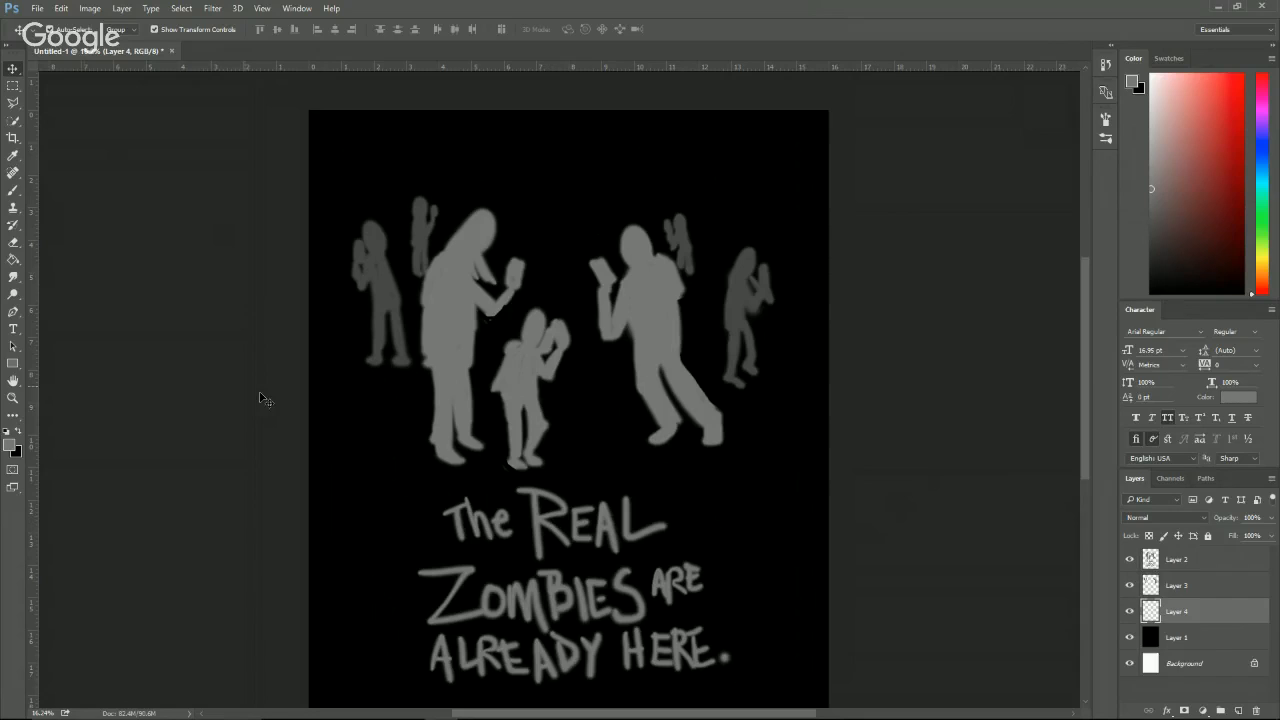
pyautogui.click(13, 190)
pyautogui.click(10, 447)
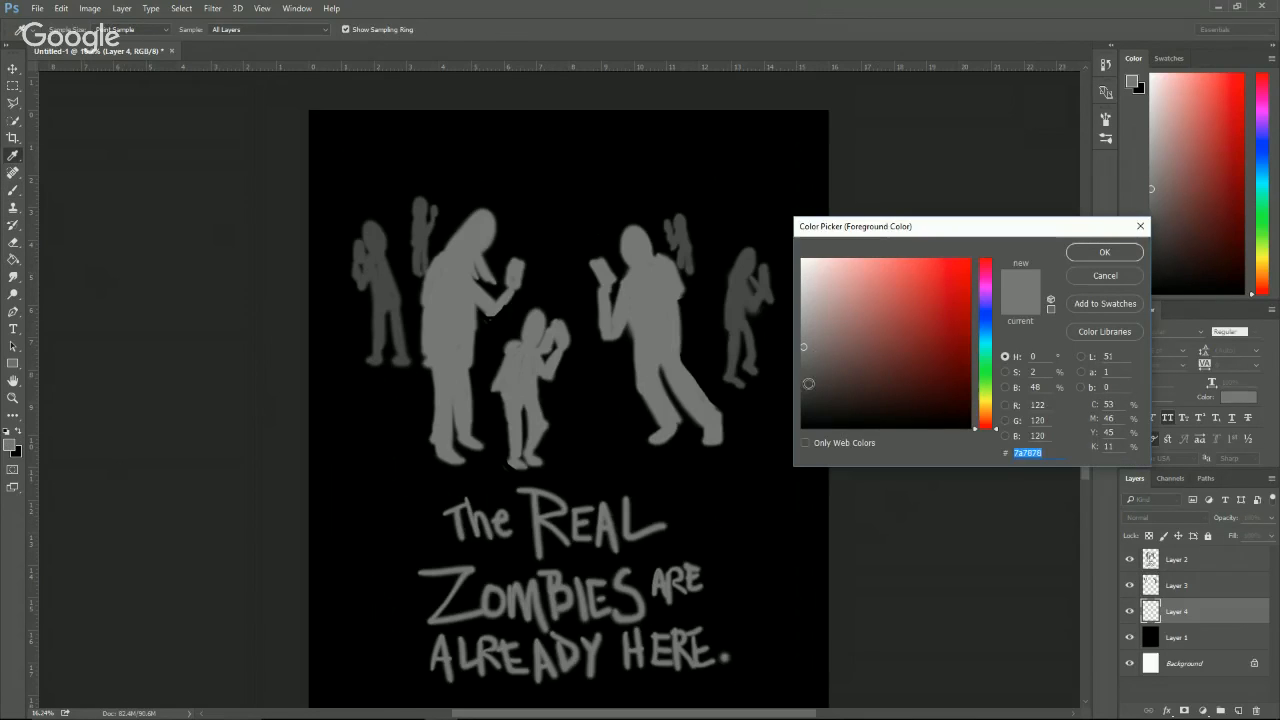
pyautogui.click(1098, 254)
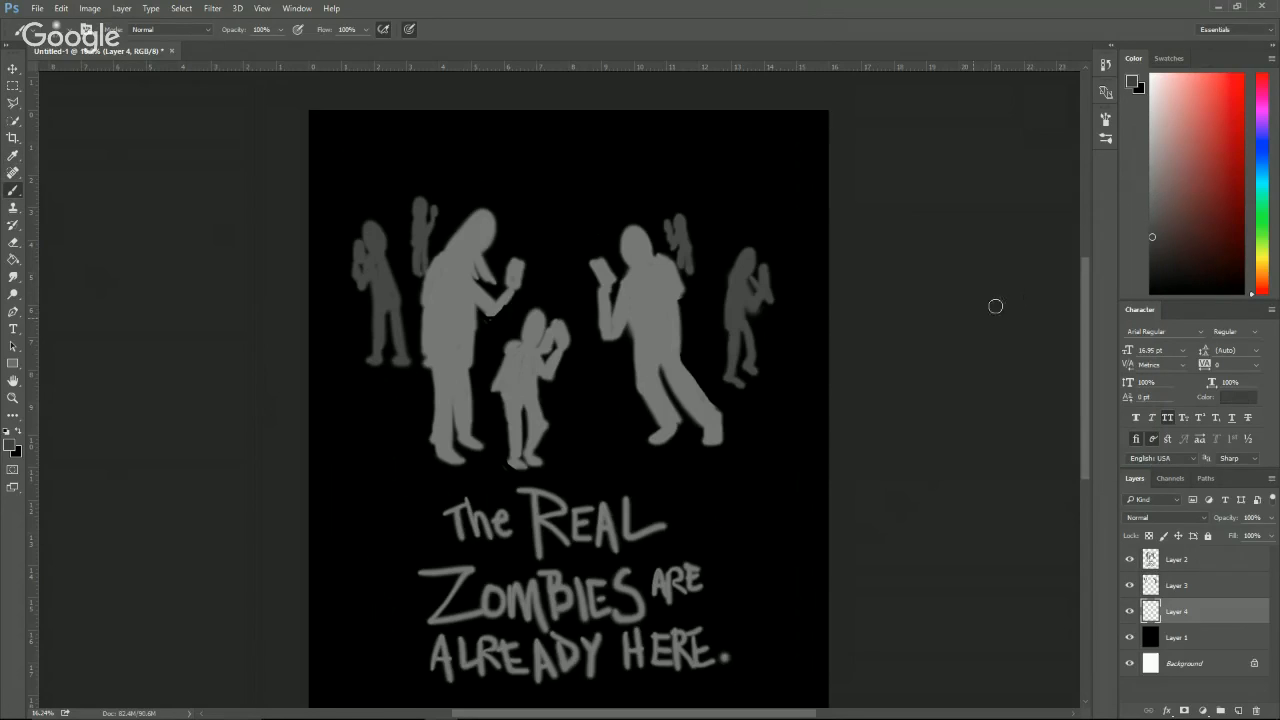
# Sketch the two edges of a road converging between the woman and the right-hand man.
pyautogui.moveTo(319, 525)
pyautogui.mouseDown()
pyautogui.moveTo(581, 338)
pyautogui.moveTo(549, 363)
pyautogui.moveTo(617, 381)
pyautogui.moveTo(595, 339)
pyautogui.moveTo(699, 445)
pyautogui.moveTo(815, 533)
pyautogui.mouseUp()
pyautogui.moveTo(758, 488); pyautogui.dragTo(802, 530)
pyautogui.moveTo(572, 330)
pyautogui.mouseDown()
pyautogui.moveTo(444, 445)
pyautogui.moveTo(524, 378)
pyautogui.moveTo(440, 466)
pyautogui.moveTo(411, 531)
pyautogui.moveTo(500, 416)
pyautogui.moveTo(475, 502)
pyautogui.mouseUp()
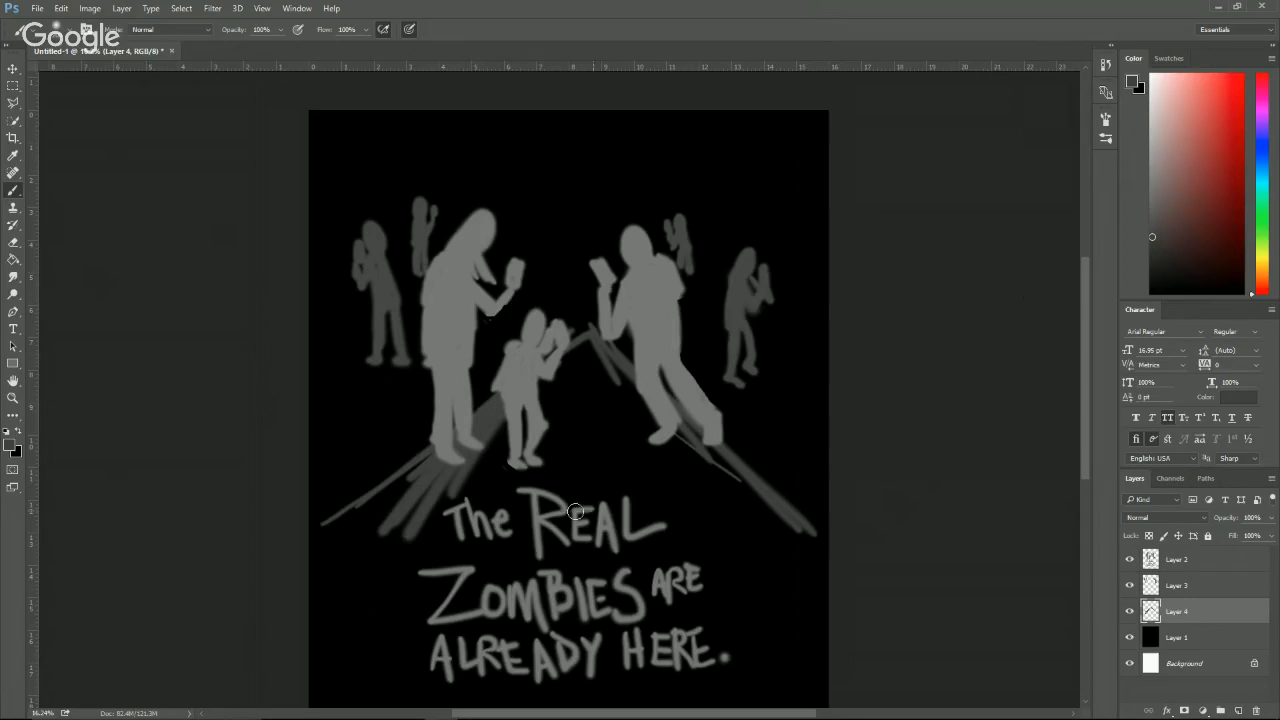
# Fill in the road with a much larger dark grey brush, from its far end down behind the slogan.
pyautogui.press(']')
pyautogui.press(']')
pyautogui.press(']')
pyautogui.press(']')
pyautogui.press(']')
pyautogui.press(']')
pyautogui.press(']')
pyautogui.moveTo(528, 420)
pyautogui.mouseDown()
pyautogui.moveTo(473, 484)
pyautogui.moveTo(535, 388)
pyautogui.moveTo(530, 514)
pyautogui.moveTo(571, 363)
pyautogui.moveTo(597, 519)
pyautogui.moveTo(591, 413)
pyautogui.moveTo(615, 401)
pyautogui.moveTo(606, 360)
pyautogui.mouseUp()
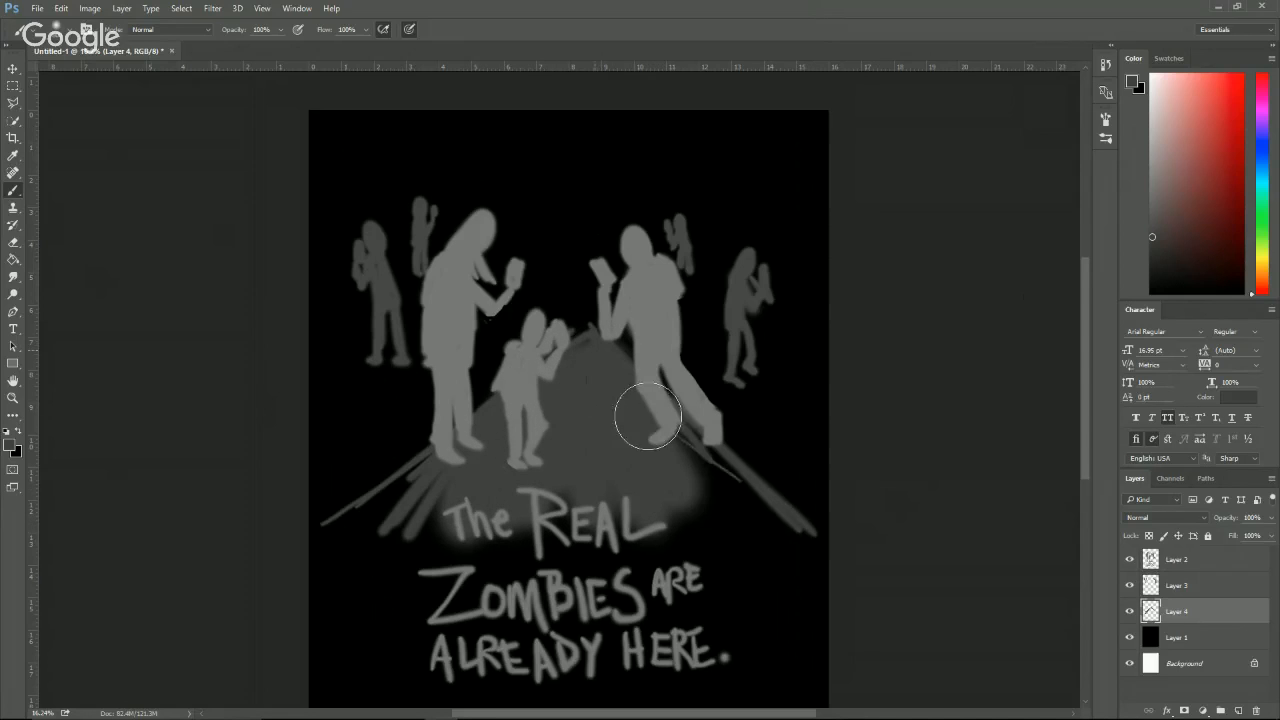
pyautogui.moveTo(648, 416)
pyautogui.mouseDown()
pyautogui.moveTo(749, 500)
pyautogui.moveTo(702, 448)
pyautogui.moveTo(673, 444)
pyautogui.moveTo(747, 527)
pyautogui.moveTo(638, 489)
pyautogui.moveTo(497, 531)
pyautogui.moveTo(451, 492)
pyautogui.moveTo(471, 444)
pyautogui.moveTo(348, 558)
pyautogui.moveTo(398, 509)
pyautogui.moveTo(357, 543)
pyautogui.mouseUp()
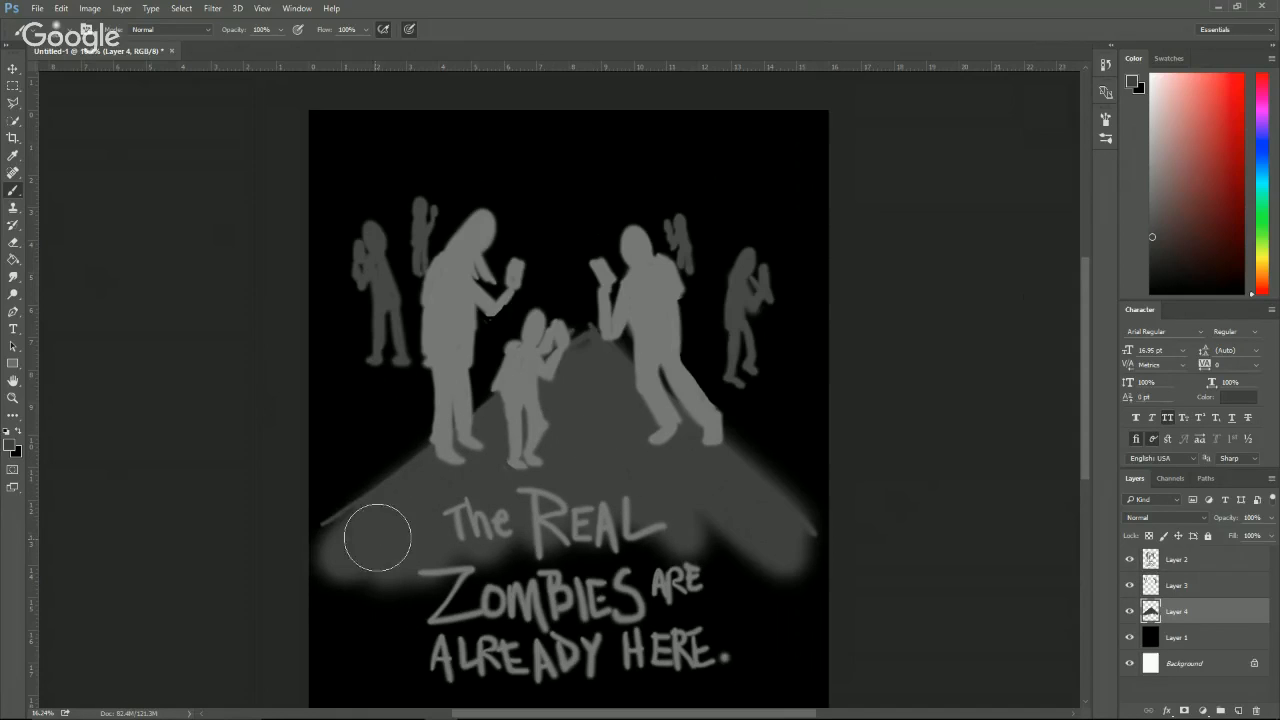
pyautogui.moveTo(377, 538)
pyautogui.mouseDown()
pyautogui.moveTo(388, 481)
pyautogui.moveTo(331, 533)
pyautogui.moveTo(577, 314)
pyautogui.moveTo(585, 344)
pyautogui.mouseUp()
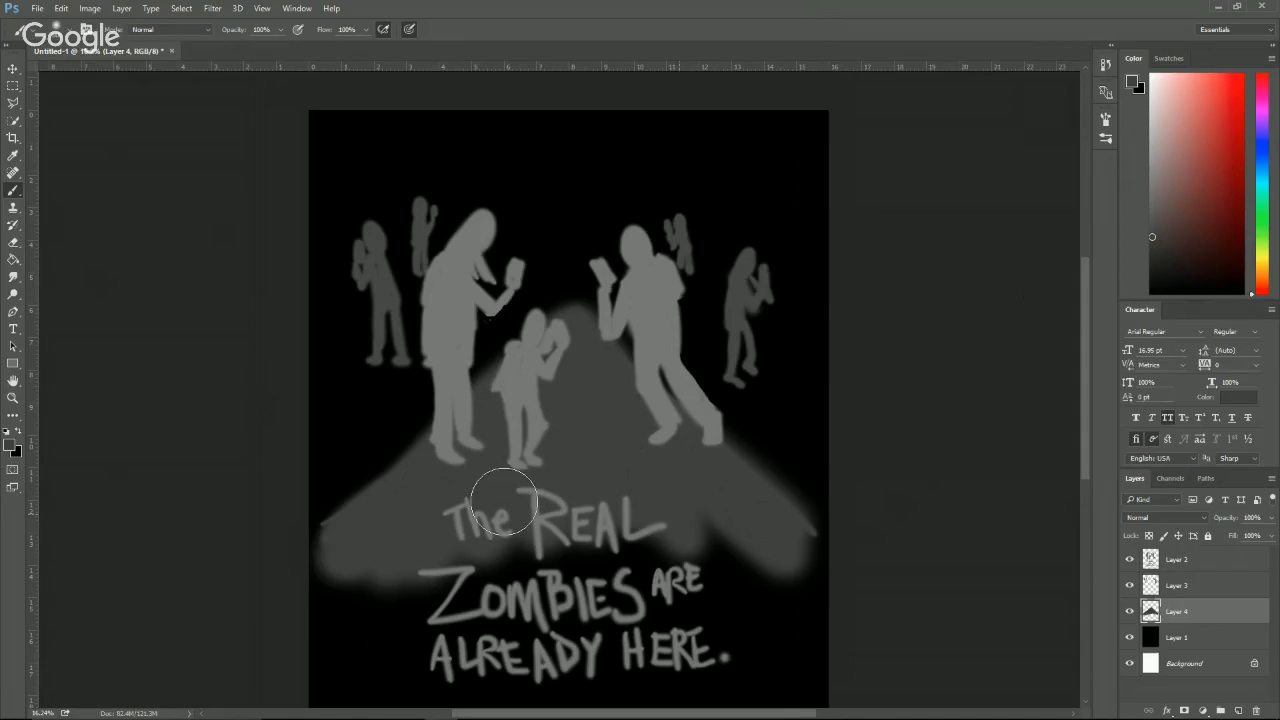
pyautogui.moveTo(343, 623)
pyautogui.mouseDown()
pyautogui.moveTo(451, 617)
pyautogui.moveTo(586, 587)
pyautogui.moveTo(552, 649)
pyautogui.moveTo(697, 619)
pyautogui.moveTo(692, 576)
pyautogui.moveTo(815, 601)
pyautogui.moveTo(600, 530)
pyautogui.mouseUp()
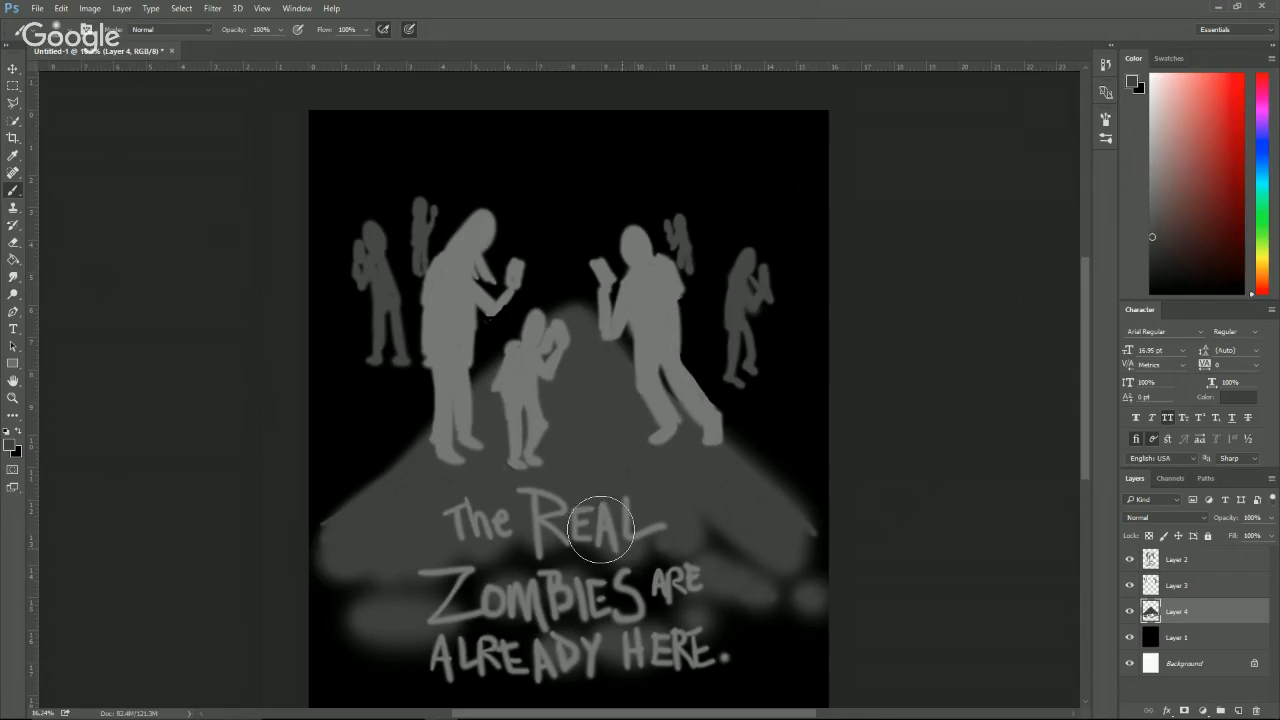
# Straighten the road's left and right edges with the Eraser.
pyautogui.press('e')
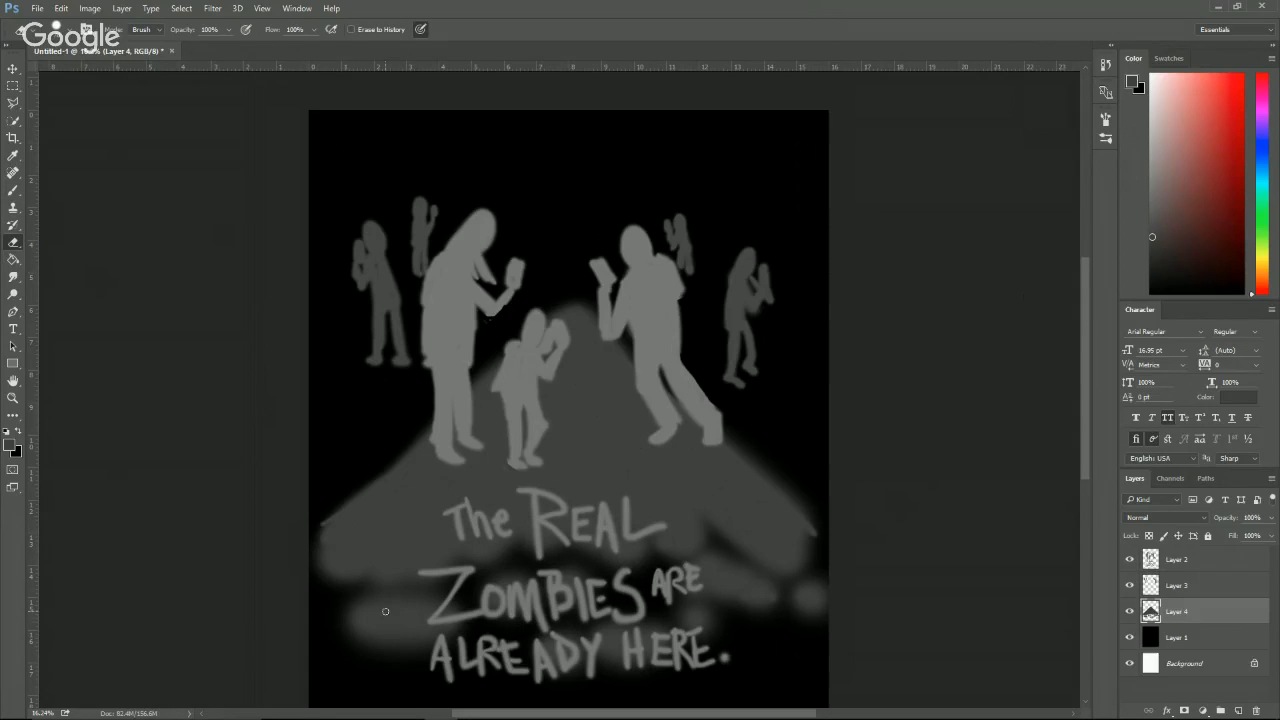
pyautogui.moveTo(535, 294); pyautogui.dragTo(285, 566)
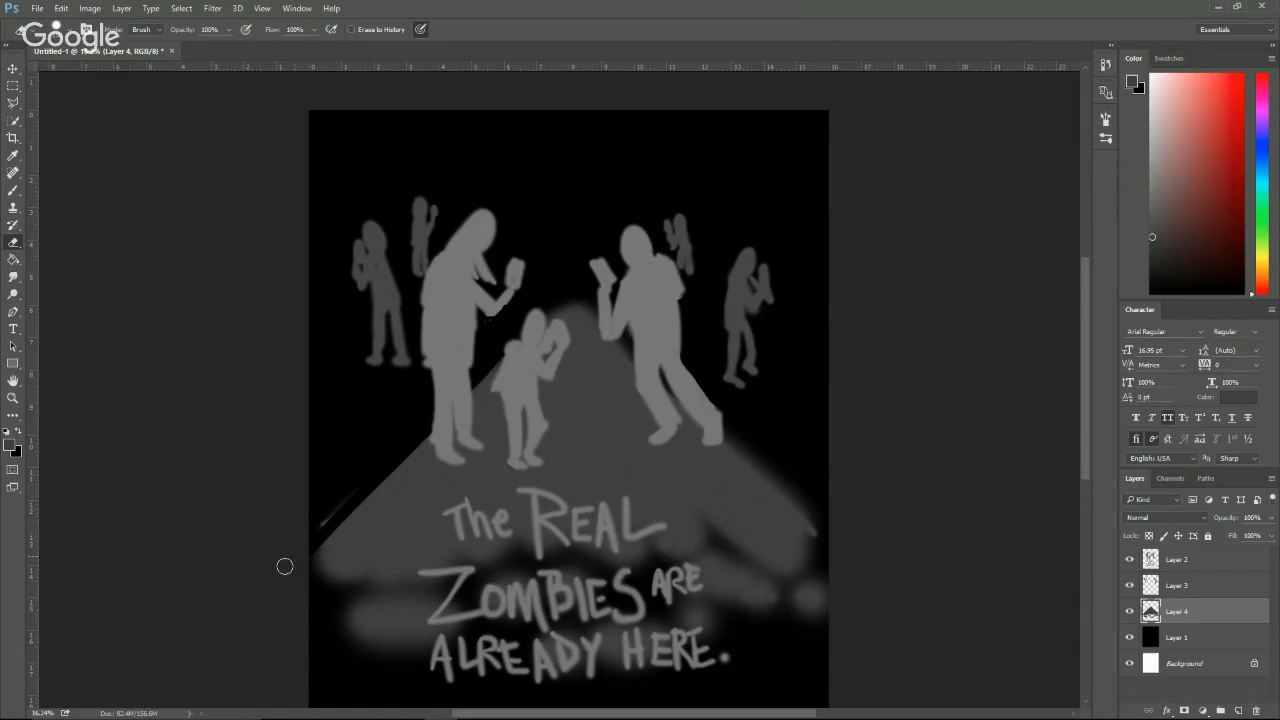
pyautogui.moveTo(353, 477); pyautogui.dragTo(482, 366)
pyautogui.moveTo(727, 430); pyautogui.dragTo(826, 543)
pyautogui.moveTo(745, 447); pyautogui.dragTo(849, 543)
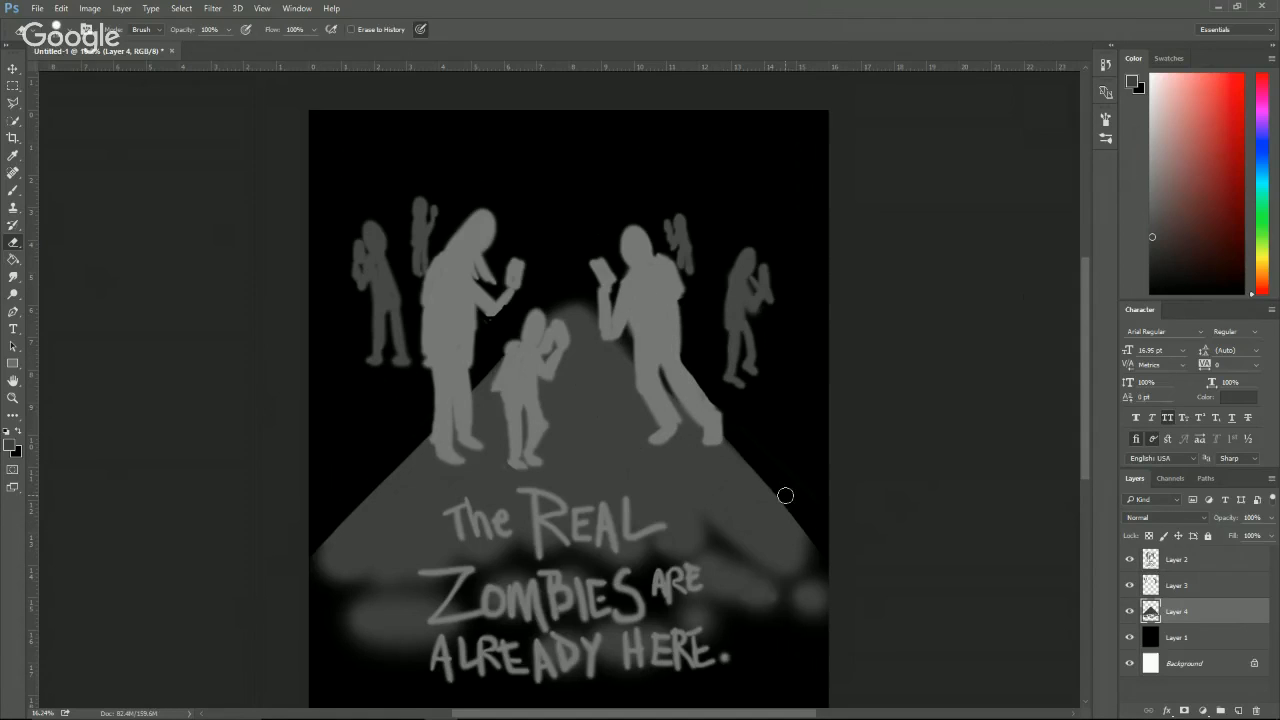
# Widen the road with the dark grey brush so both edges run out to the canvas sides.
pyautogui.press('b')
pyautogui.moveTo(722, 435); pyautogui.dragTo(843, 585)
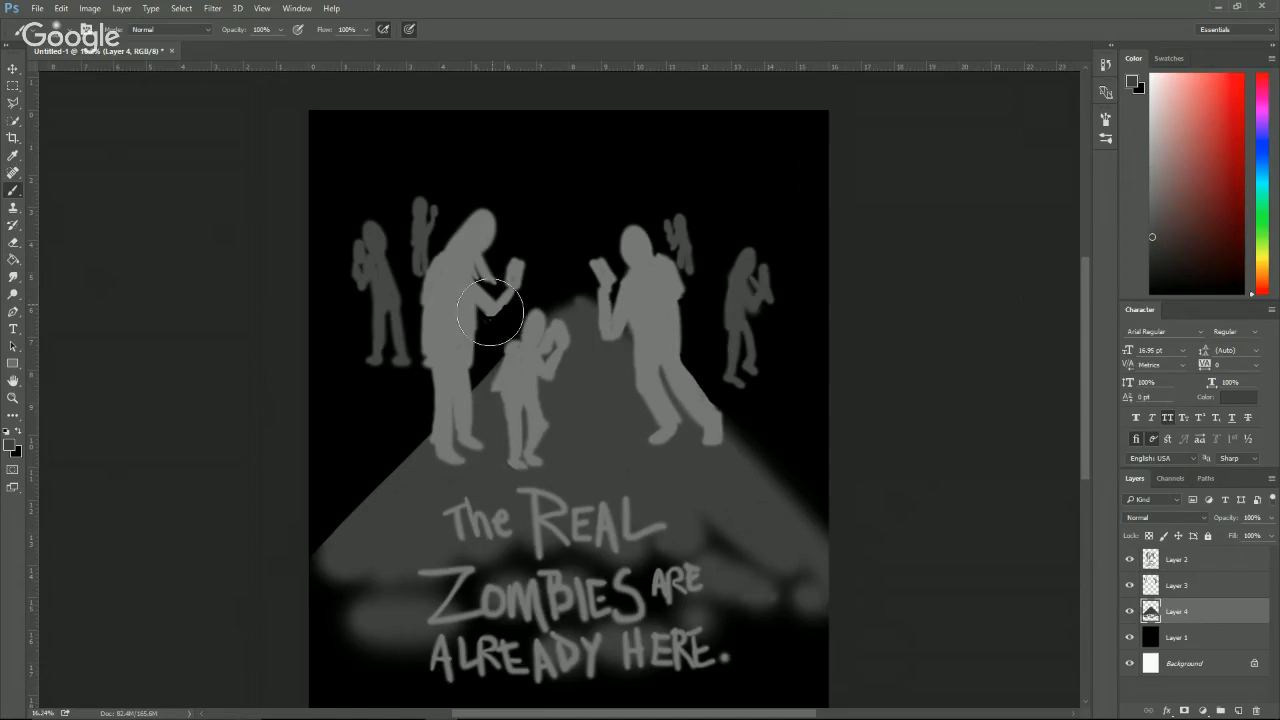
pyautogui.moveTo(490, 313)
pyautogui.mouseDown()
pyautogui.moveTo(538, 327)
pyautogui.moveTo(563, 315)
pyautogui.moveTo(299, 586)
pyautogui.moveTo(551, 315)
pyautogui.moveTo(324, 521)
pyautogui.mouseUp()
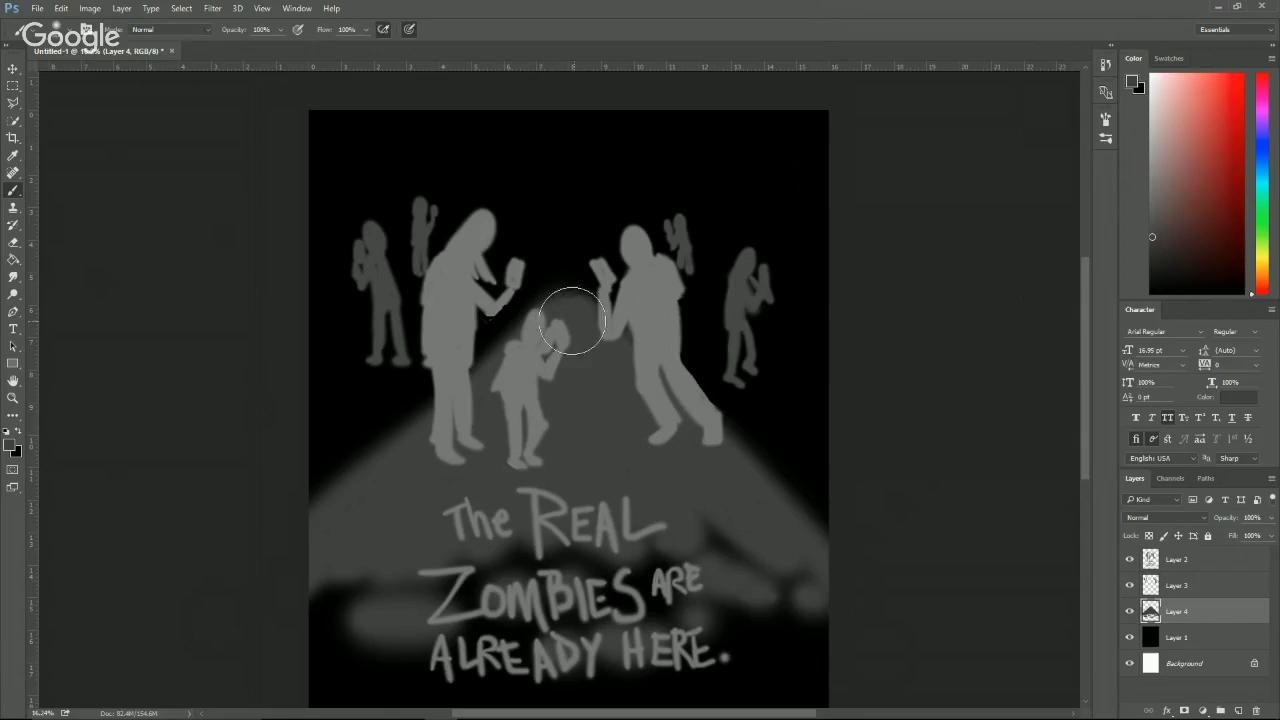
# Fade the road's far end with a large, softened Eraser and repaint it with the dark grey brush.
pyautogui.press('e')
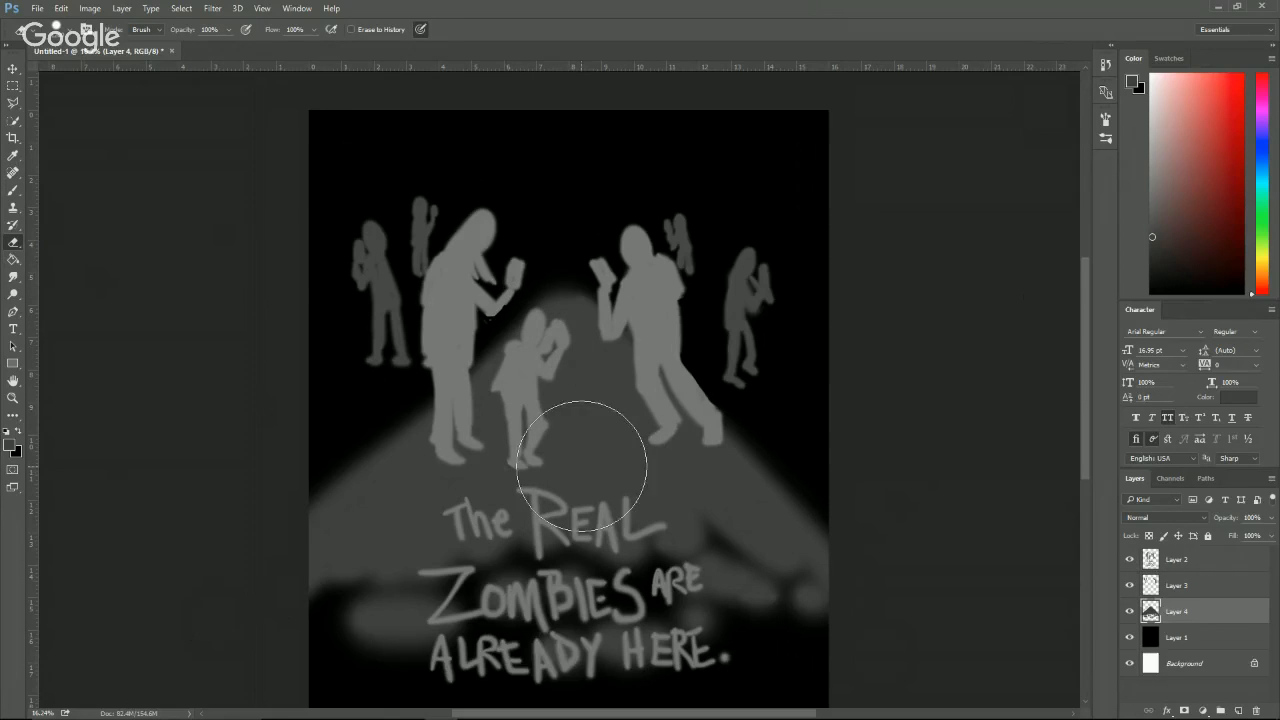
pyautogui.click(60, 29)
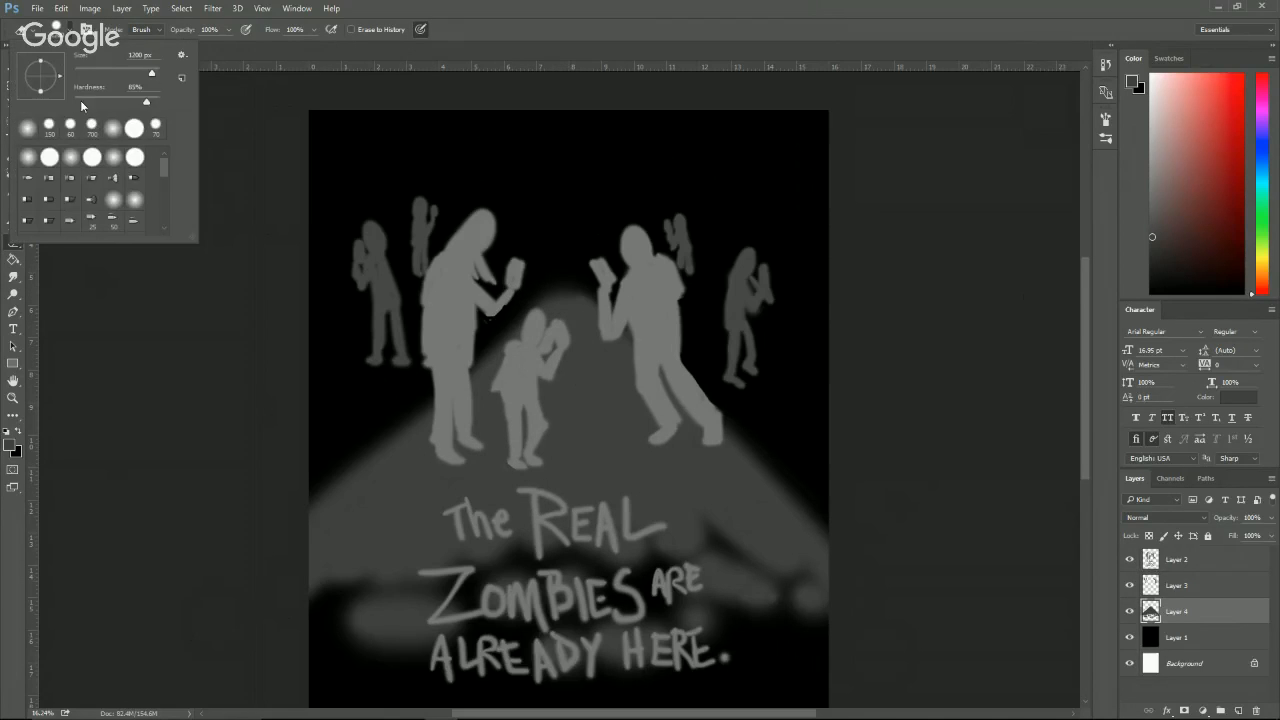
pyautogui.click(540, 10)
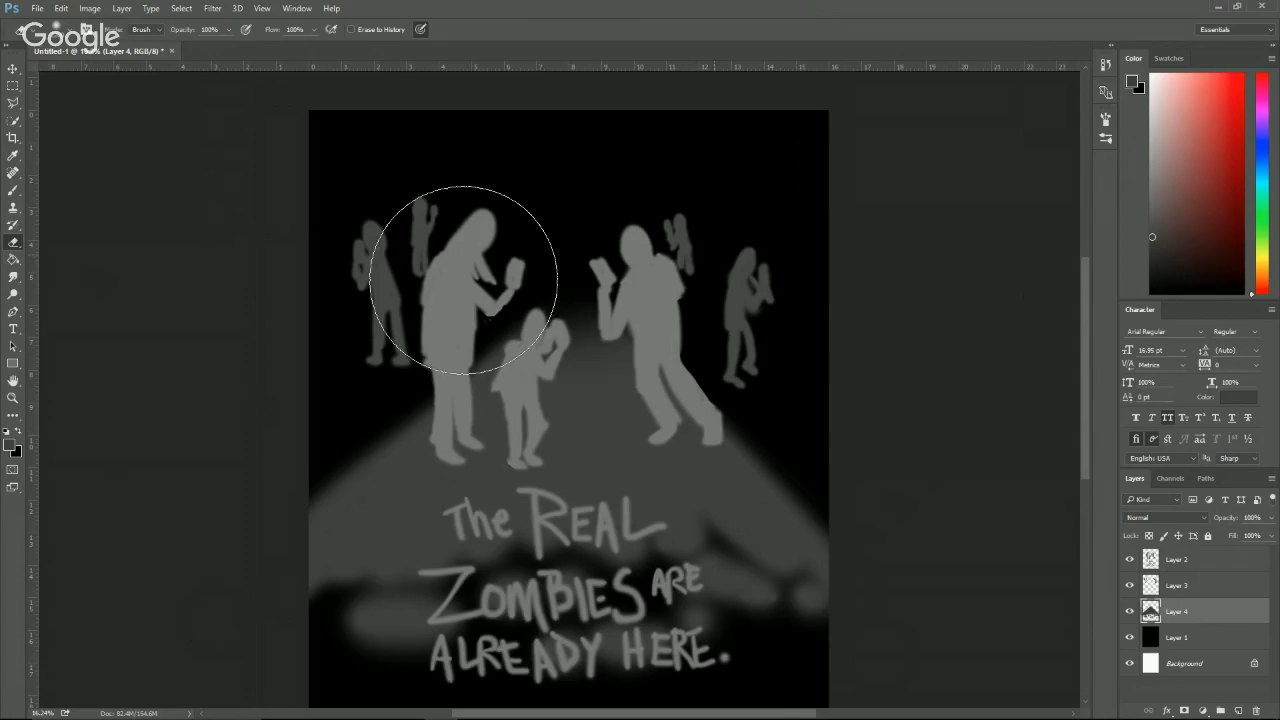
pyautogui.press('b')
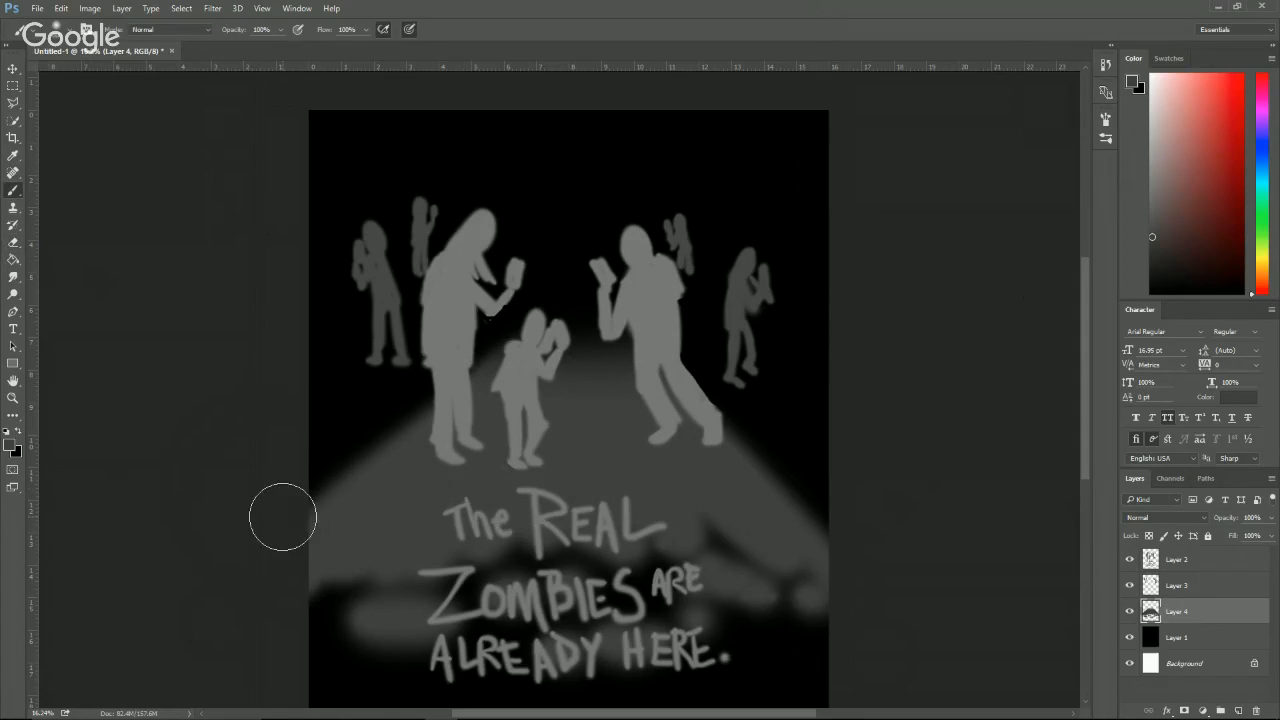
pyautogui.moveTo(499, 387)
pyautogui.mouseDown()
pyautogui.moveTo(562, 299)
pyautogui.moveTo(536, 360)
pyautogui.moveTo(554, 368)
pyautogui.moveTo(562, 312)
pyautogui.moveTo(627, 369)
pyautogui.mouseUp()
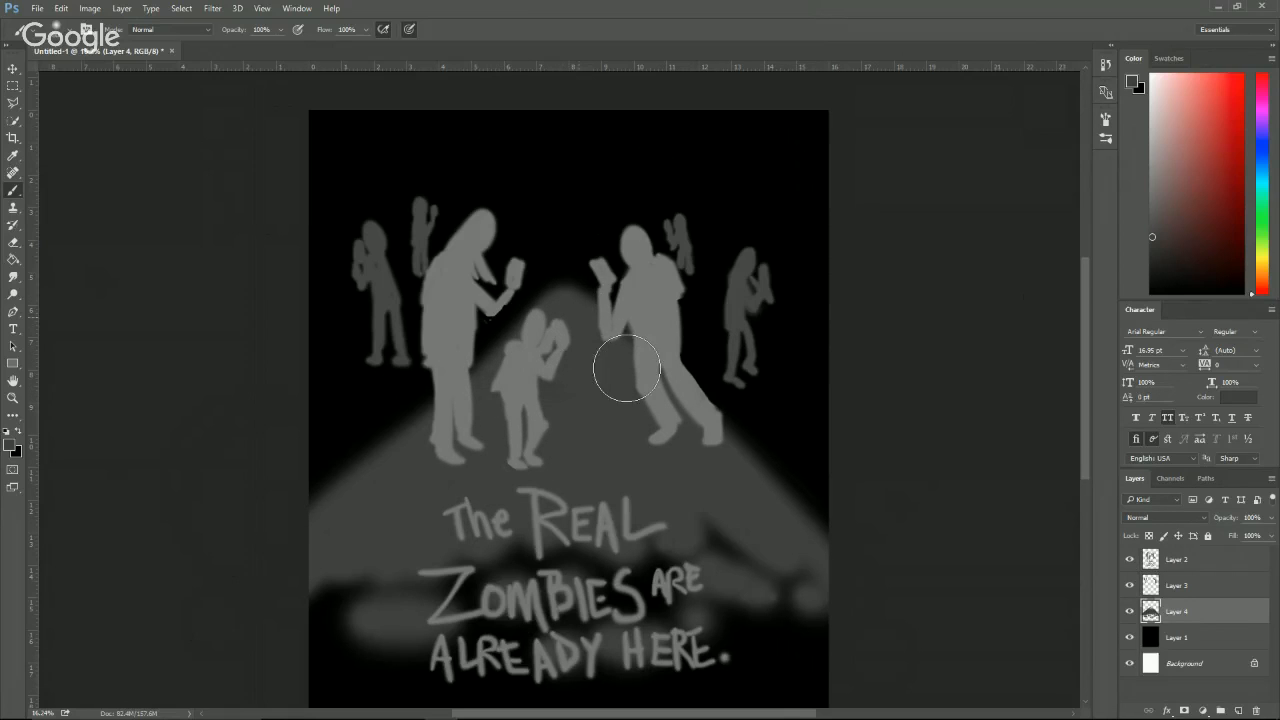
# Set the Eraser to 62% opacity and 46% flow and partially fade the road's far end, foreground and left edge.
pyautogui.press('e')
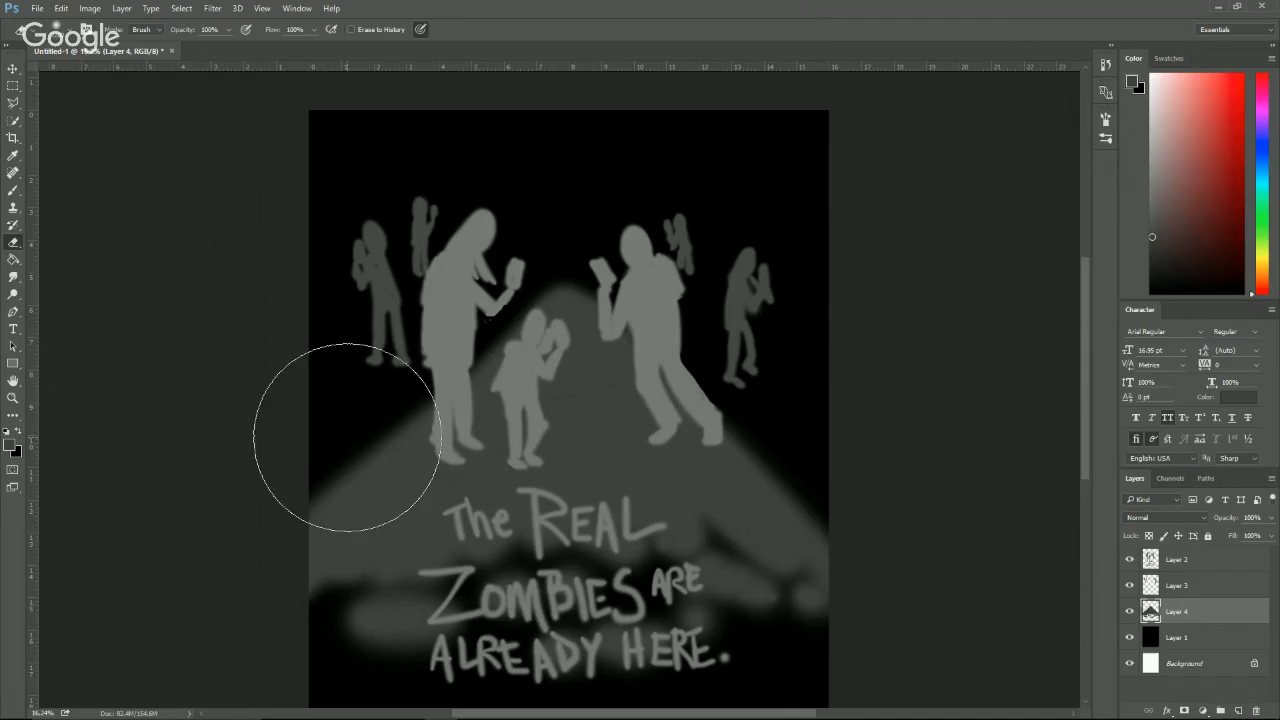
pyautogui.click(230, 30)
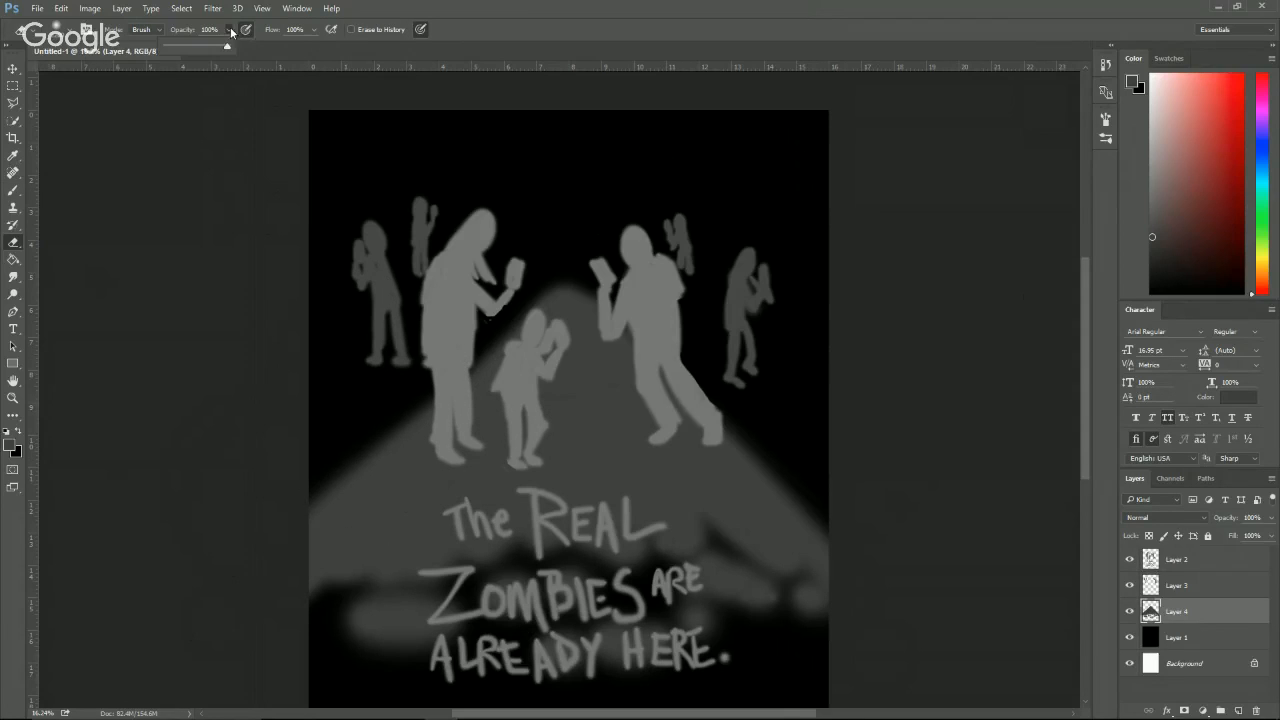
pyautogui.click(246, 30)
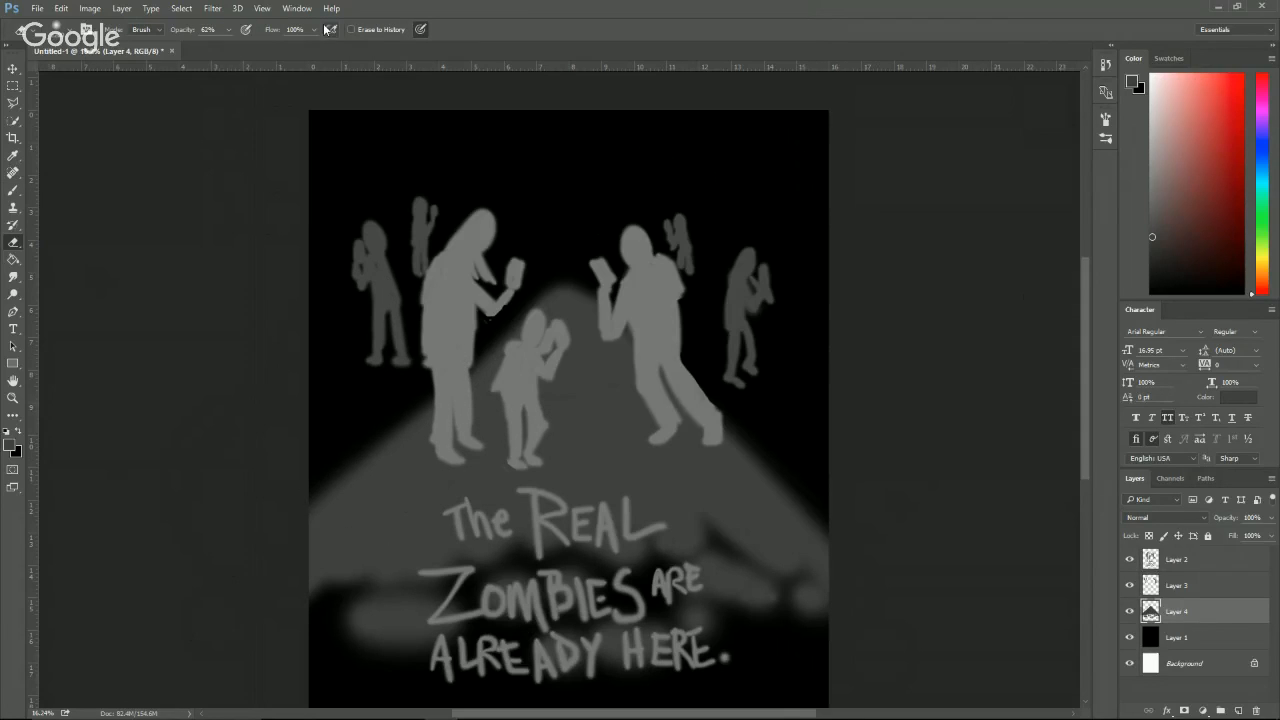
pyautogui.moveTo(314, 31); pyautogui.dragTo(281, 50)
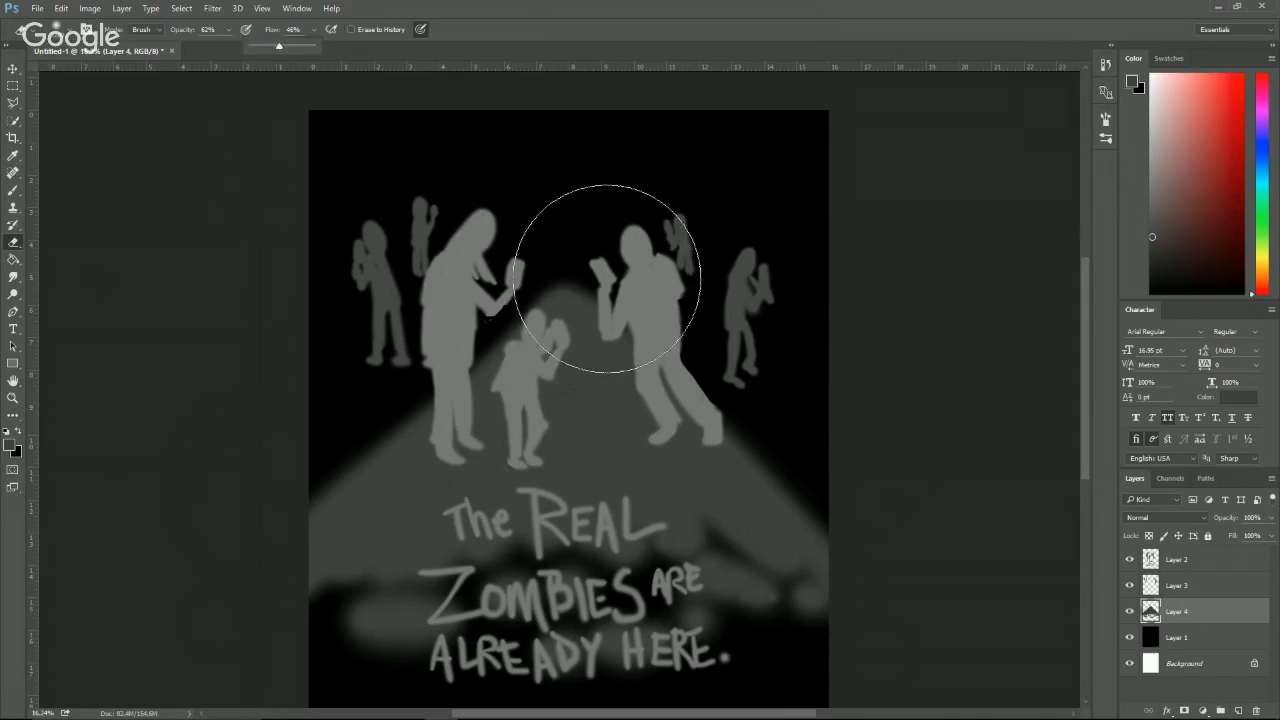
pyautogui.moveTo(570, 278)
pyautogui.mouseDown()
pyautogui.moveTo(471, 306)
pyautogui.moveTo(412, 391)
pyautogui.moveTo(732, 382)
pyautogui.mouseUp()
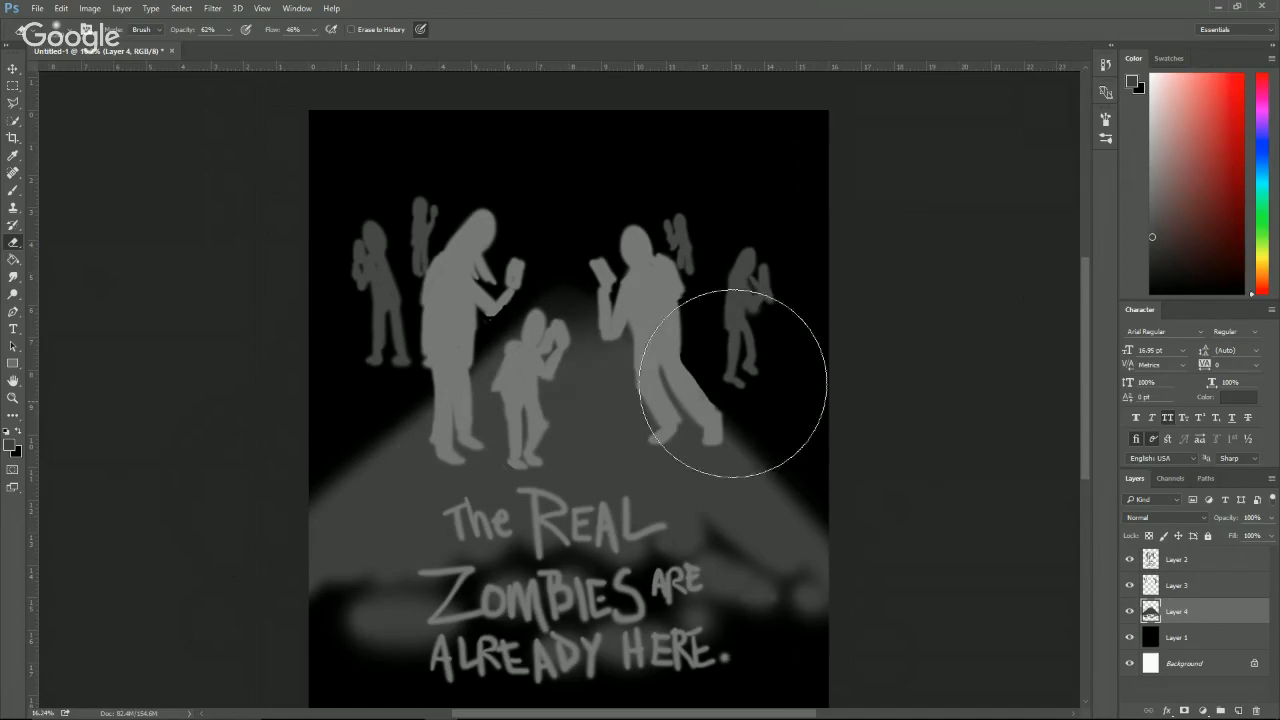
pyautogui.moveTo(271, 491)
pyautogui.mouseDown()
pyautogui.moveTo(499, 499)
pyautogui.moveTo(681, 475)
pyautogui.moveTo(873, 488)
pyautogui.moveTo(305, 444)
pyautogui.moveTo(479, 442)
pyautogui.moveTo(738, 503)
pyautogui.moveTo(387, 523)
pyautogui.moveTo(325, 561)
pyautogui.moveTo(399, 600)
pyautogui.moveTo(290, 534)
pyautogui.moveTo(288, 469)
pyautogui.moveTo(280, 499)
pyautogui.moveTo(303, 458)
pyautogui.moveTo(293, 609)
pyautogui.moveTo(316, 480)
pyautogui.moveTo(319, 601)
pyautogui.moveTo(375, 652)
pyautogui.moveTo(294, 480)
pyautogui.mouseUp()
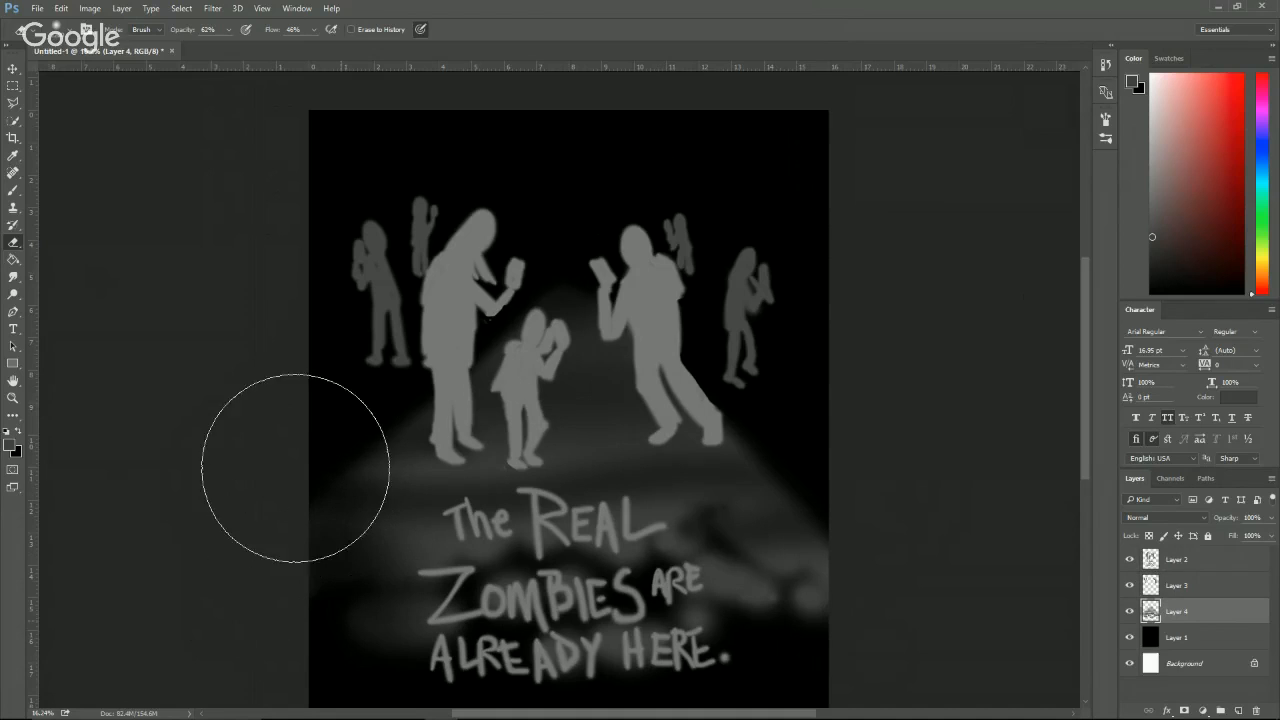
# Fade the road further around the slogan and along its outer edges, reducing the soft Eraser's size for the edges.
pyautogui.moveTo(822, 500)
pyautogui.mouseDown()
pyautogui.moveTo(786, 614)
pyautogui.moveTo(423, 543)
pyautogui.moveTo(595, 565)
pyautogui.moveTo(429, 529)
pyautogui.moveTo(749, 629)
pyautogui.moveTo(749, 612)
pyautogui.mouseUp()
pyautogui.hotkey('ctrl', 'z')
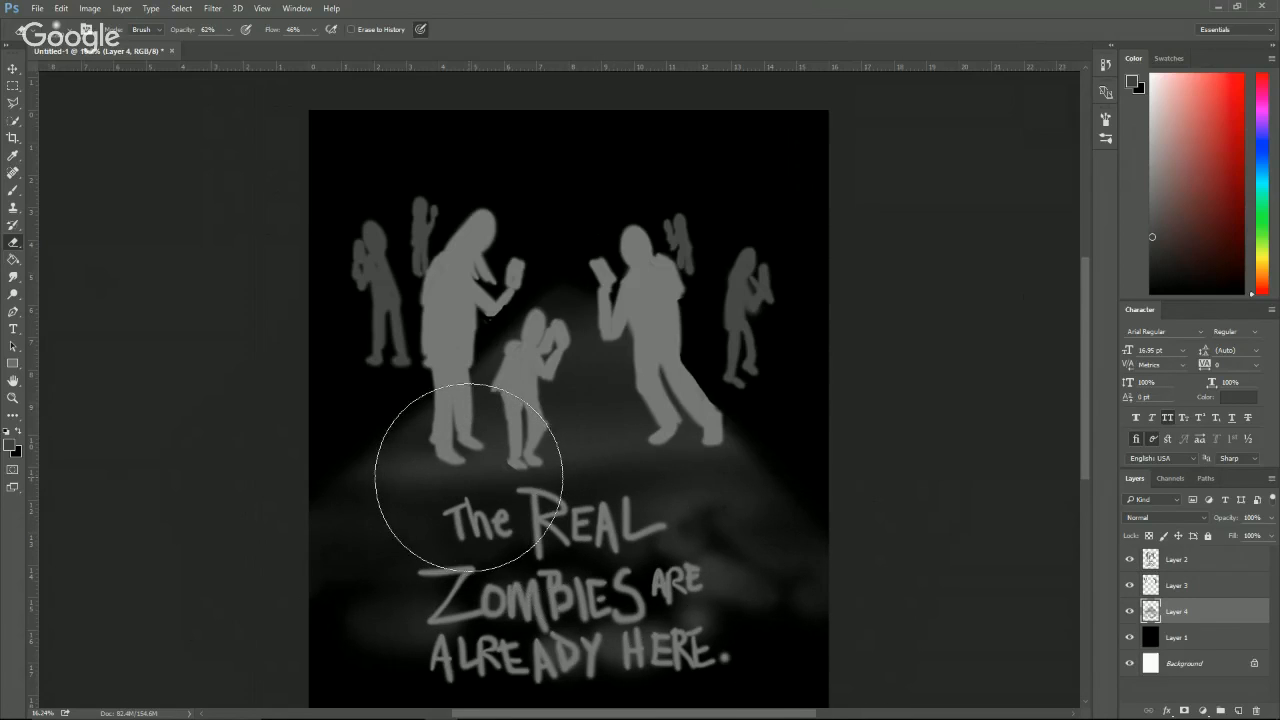
pyautogui.moveTo(465, 460); pyautogui.dragTo(463, 449)
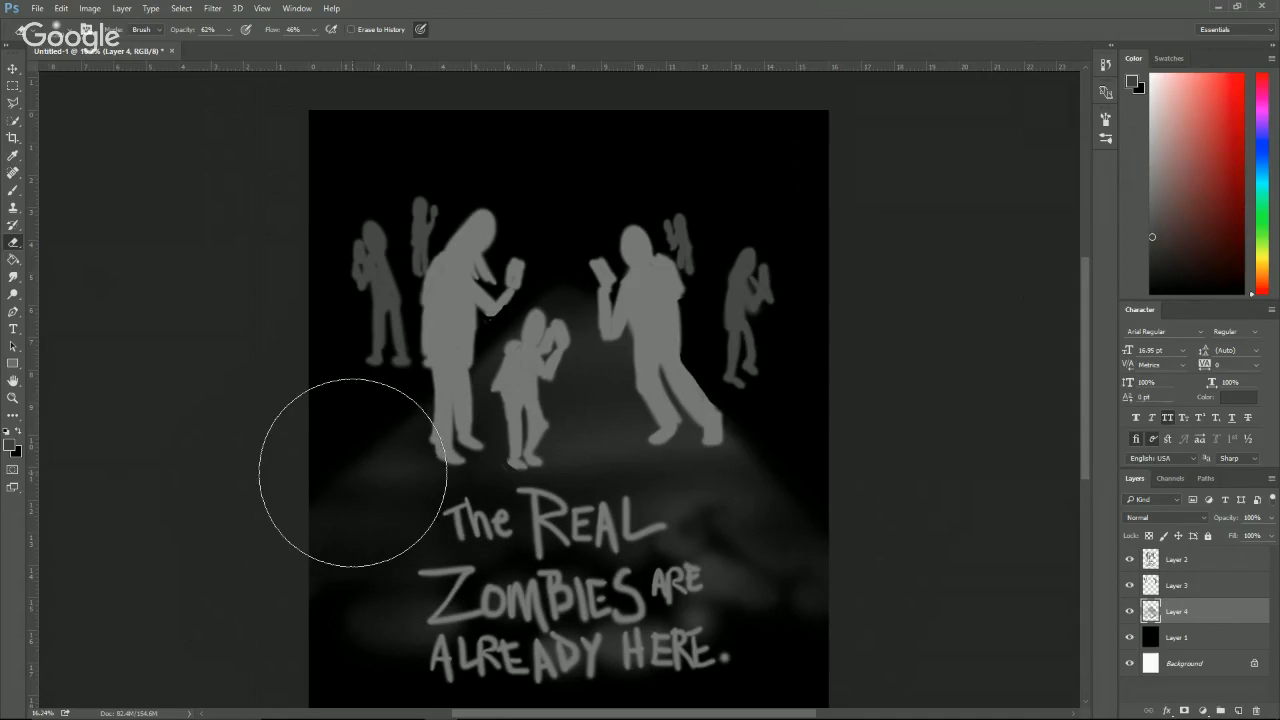
pyautogui.press('[')
pyautogui.press('[')
pyautogui.press('[')
pyautogui.press('[')
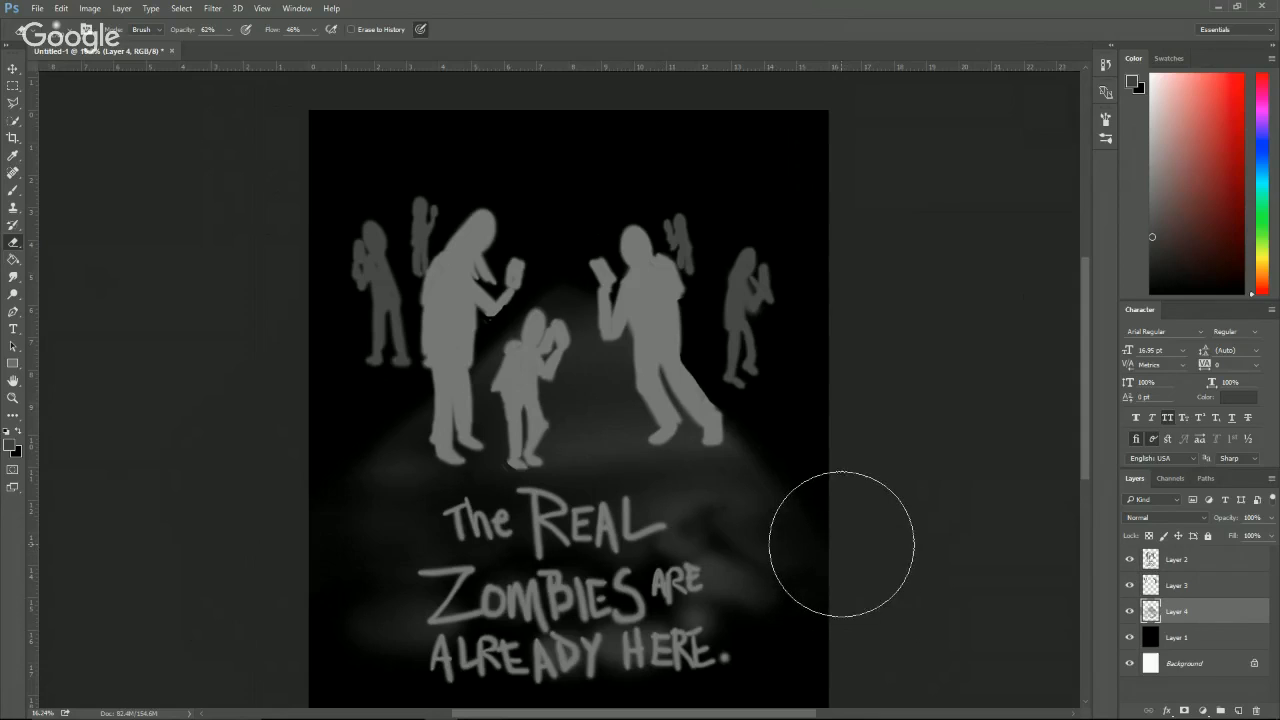
# Set the brush colour to dark yellow and add a new group containing an empty layer above the road layer.
pyautogui.press('b')
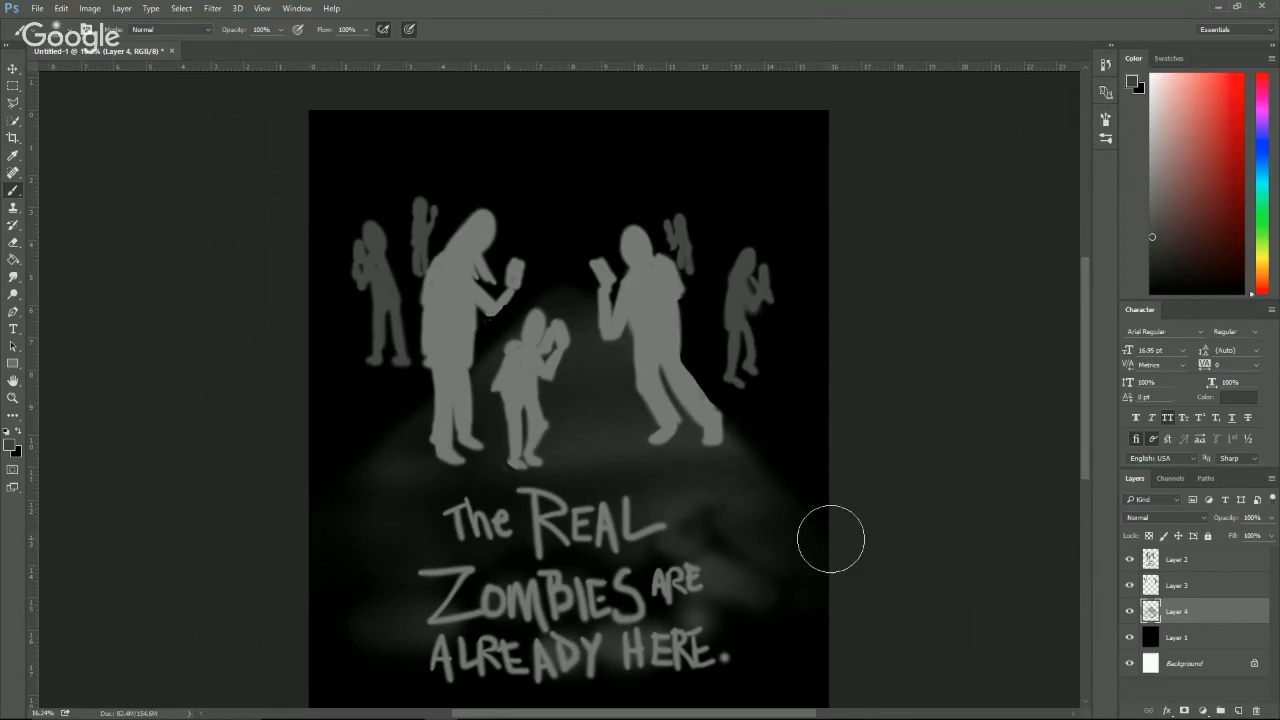
pyautogui.click(10, 446)
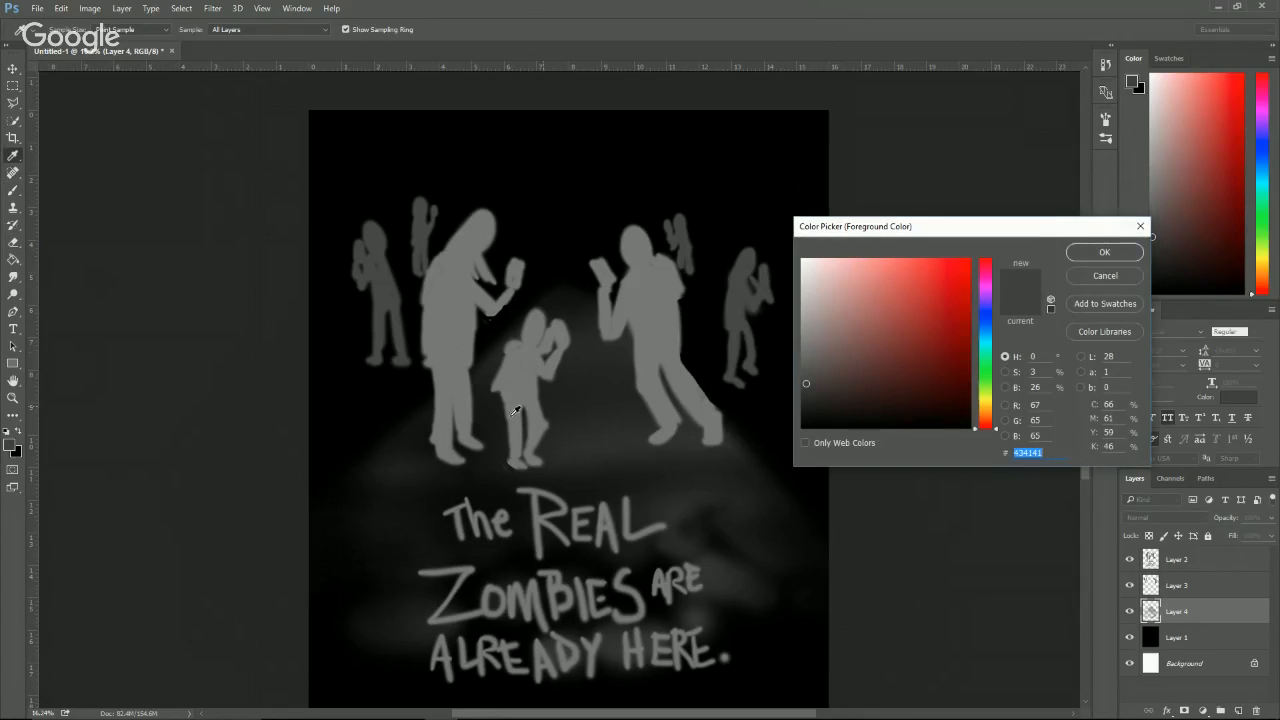
pyautogui.click(995, 400)
pyautogui.moveTo(959, 393)
pyautogui.mouseDown()
pyautogui.moveTo(920, 363)
pyautogui.moveTo(933, 315)
pyautogui.mouseUp()
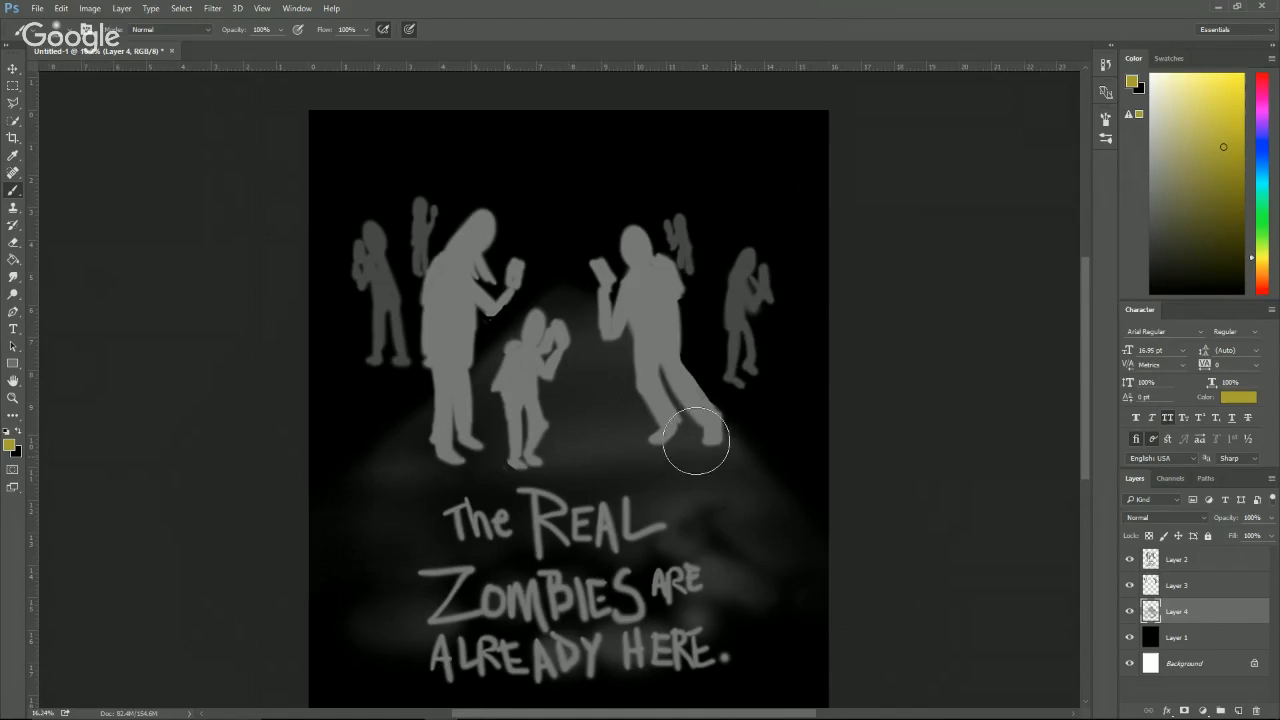
pyautogui.click(1221, 710)
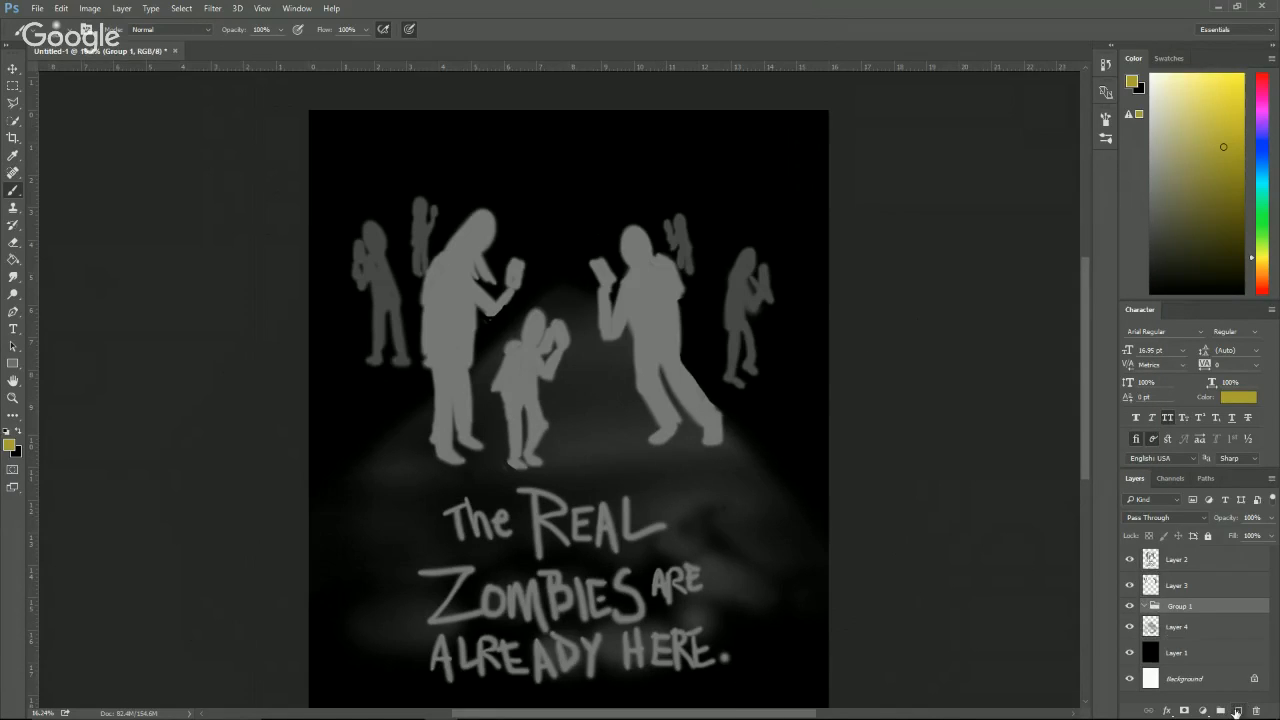
pyautogui.click(1236, 710)
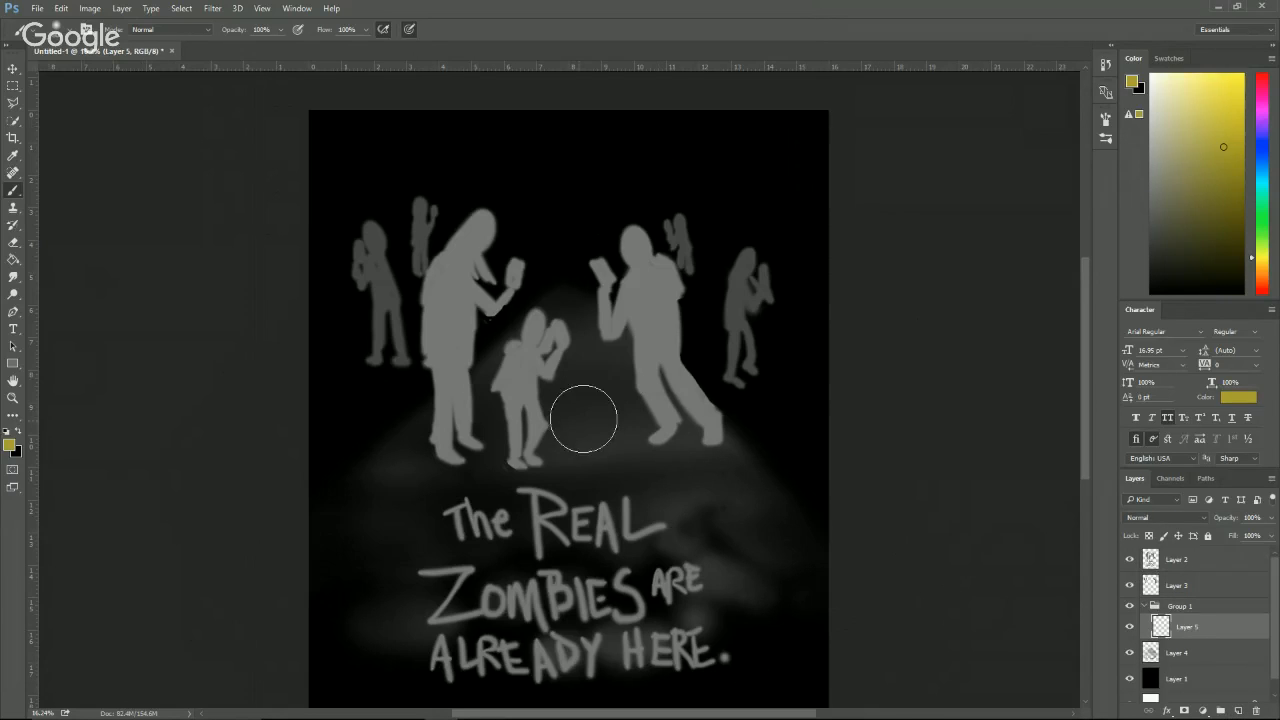
# Paint three dark yellow centre-line dashes up the middle of the road with a small brush, making them shorter towards the distance.
pyautogui.press('[')
pyautogui.press('[')
pyautogui.press('[')
pyautogui.press('[')
pyautogui.press('[')
pyautogui.press('[')
pyautogui.moveTo(570, 459)
pyautogui.mouseDown()
pyautogui.moveTo(567, 480)
pyautogui.moveTo(568, 440)
pyautogui.mouseUp()
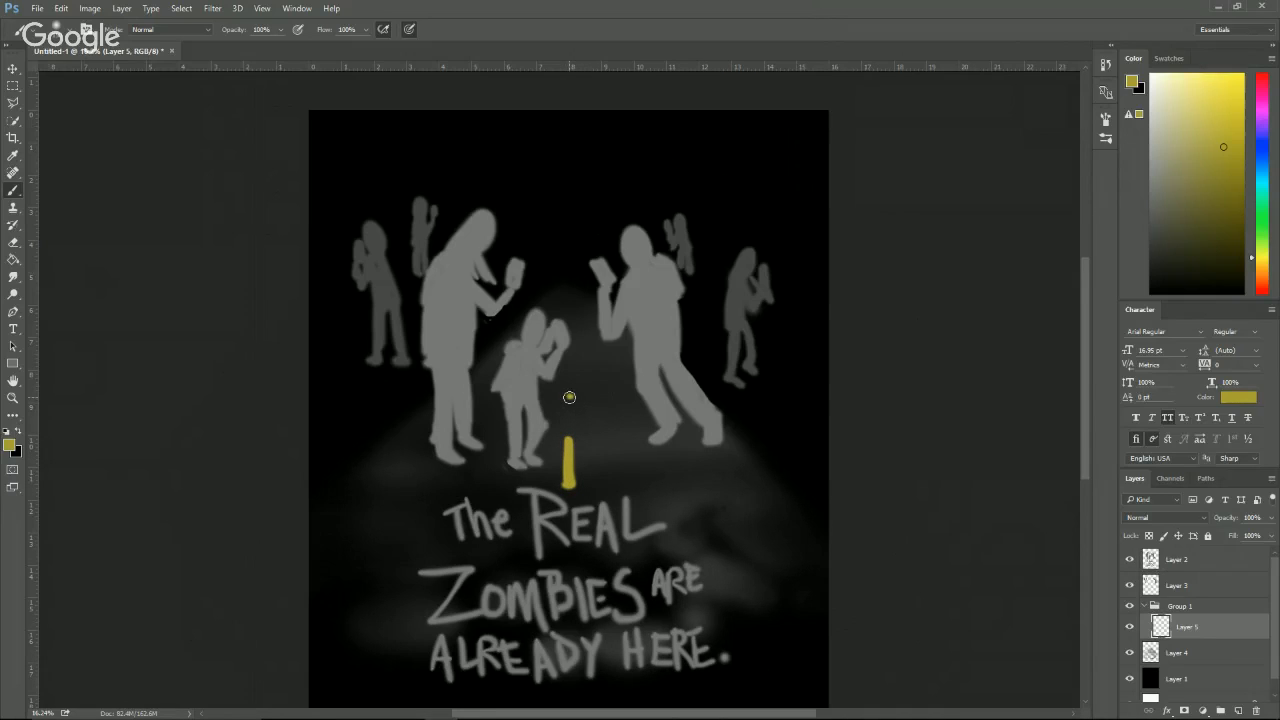
pyautogui.moveTo(570, 380); pyautogui.dragTo(570, 364)
pyautogui.moveTo(572, 316); pyautogui.dragTo(572, 307)
# Fade the yellow dashes with the Eraser, repaint them as rough, broken marks, and soften them again.
pyautogui.press('e')
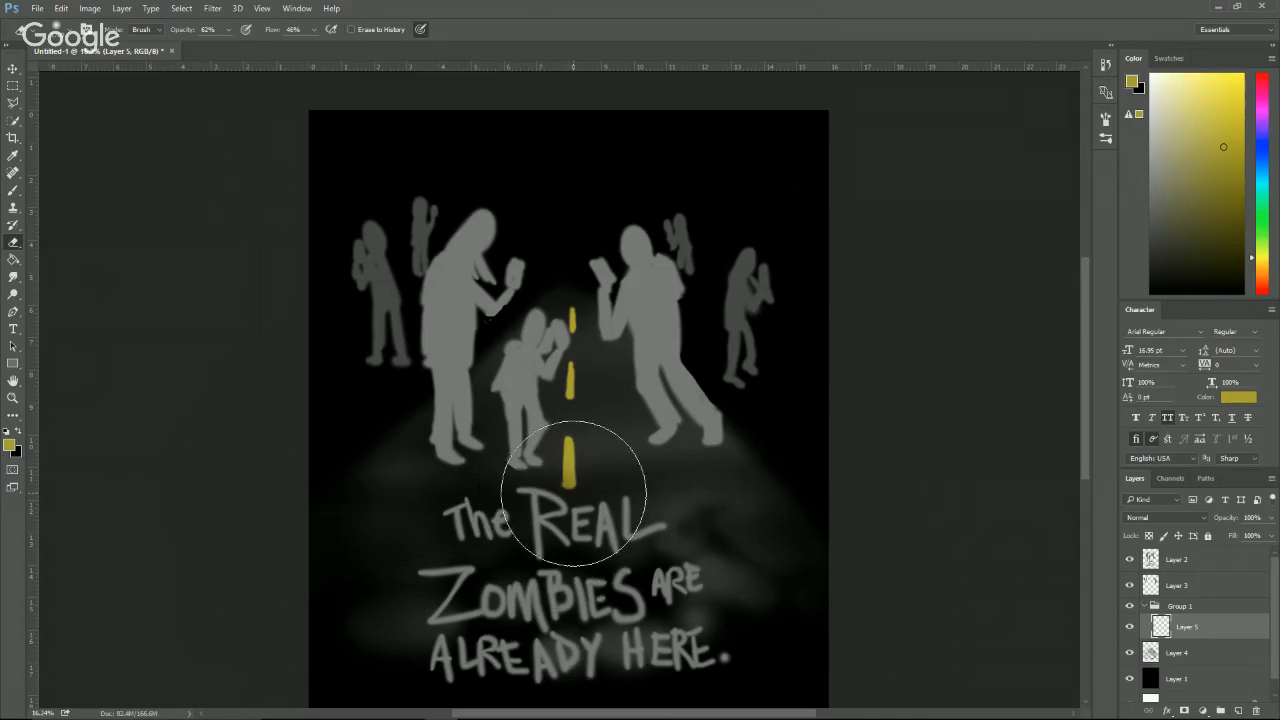
pyautogui.moveTo(546, 465)
pyautogui.mouseDown()
pyautogui.moveTo(573, 421)
pyautogui.moveTo(537, 459)
pyautogui.moveTo(573, 329)
pyautogui.moveTo(552, 268)
pyautogui.moveTo(570, 385)
pyautogui.moveTo(534, 495)
pyautogui.moveTo(566, 417)
pyautogui.moveTo(555, 414)
pyautogui.moveTo(562, 310)
pyautogui.moveTo(560, 447)
pyautogui.moveTo(541, 502)
pyautogui.mouseUp()
pyautogui.press('b')
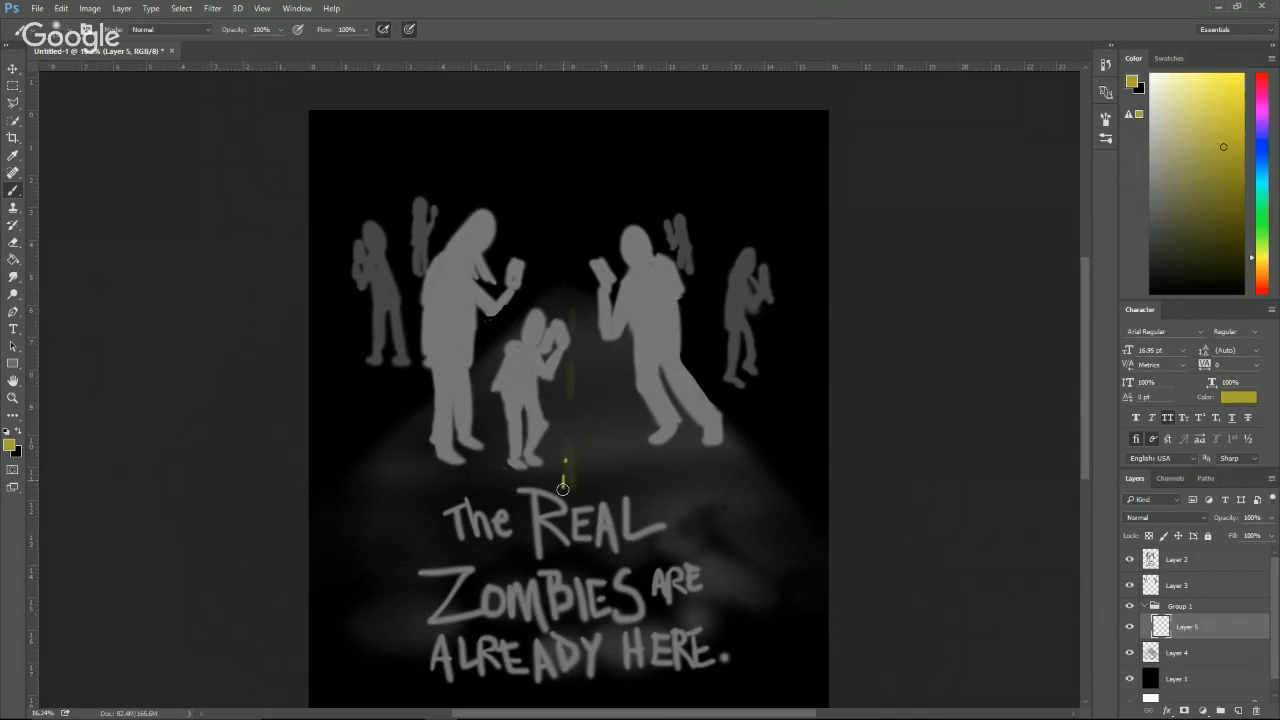
pyautogui.moveTo(572, 453); pyautogui.dragTo(570, 484)
pyautogui.moveTo(572, 392); pyautogui.dragTo(570, 376)
pyautogui.press('e')
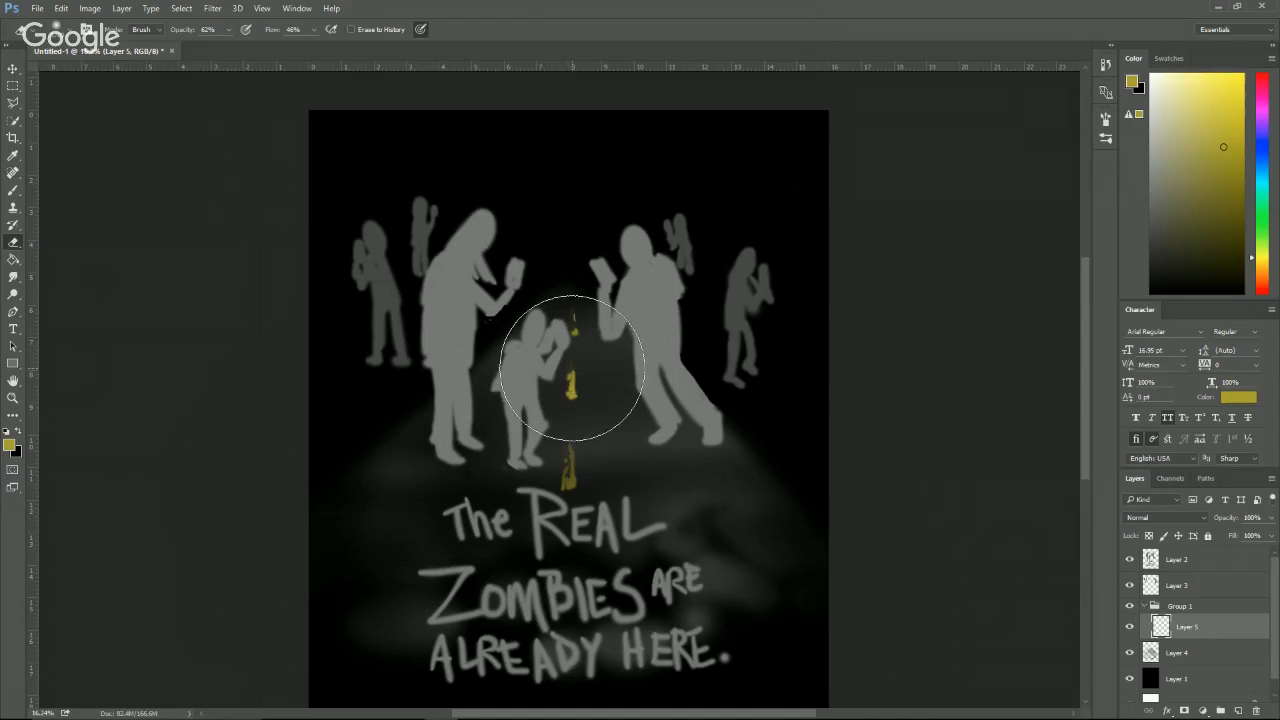
pyautogui.press('b')
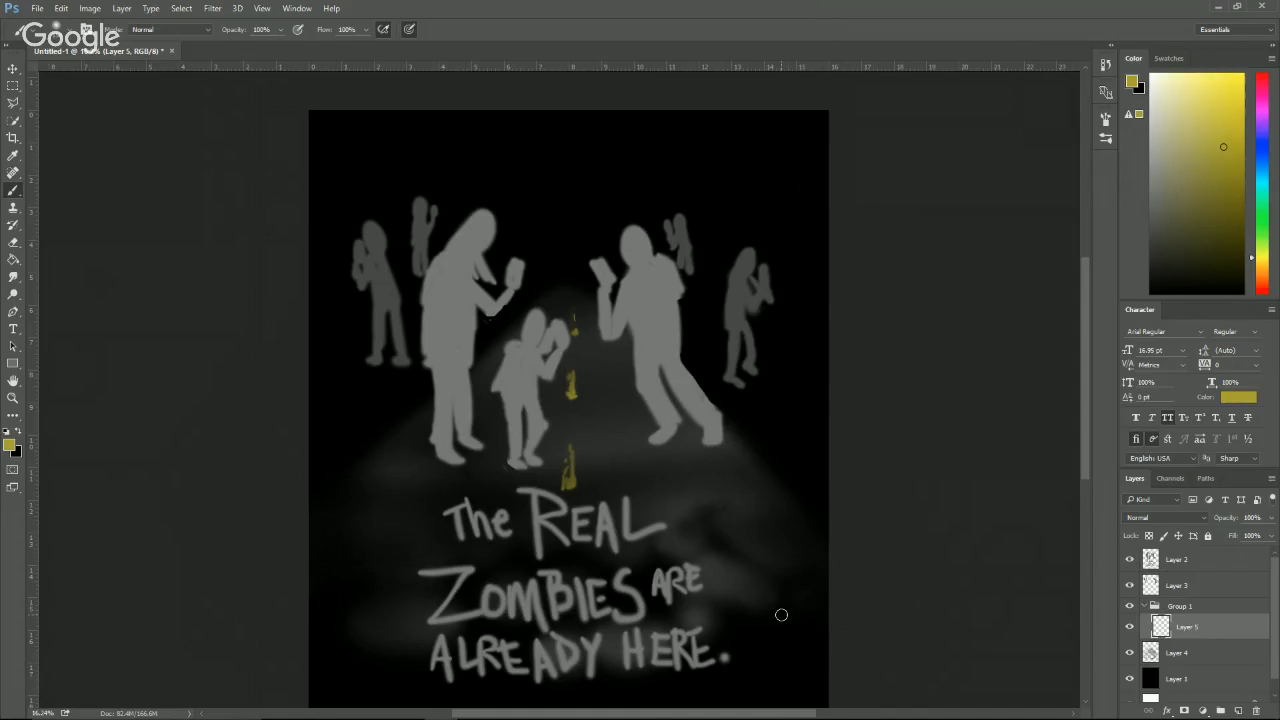
# On Layer 2, erase the stray marks beneath the front-left figure's forearm with a much smaller Eraser.
pyautogui.scroll(5, 604, 289)
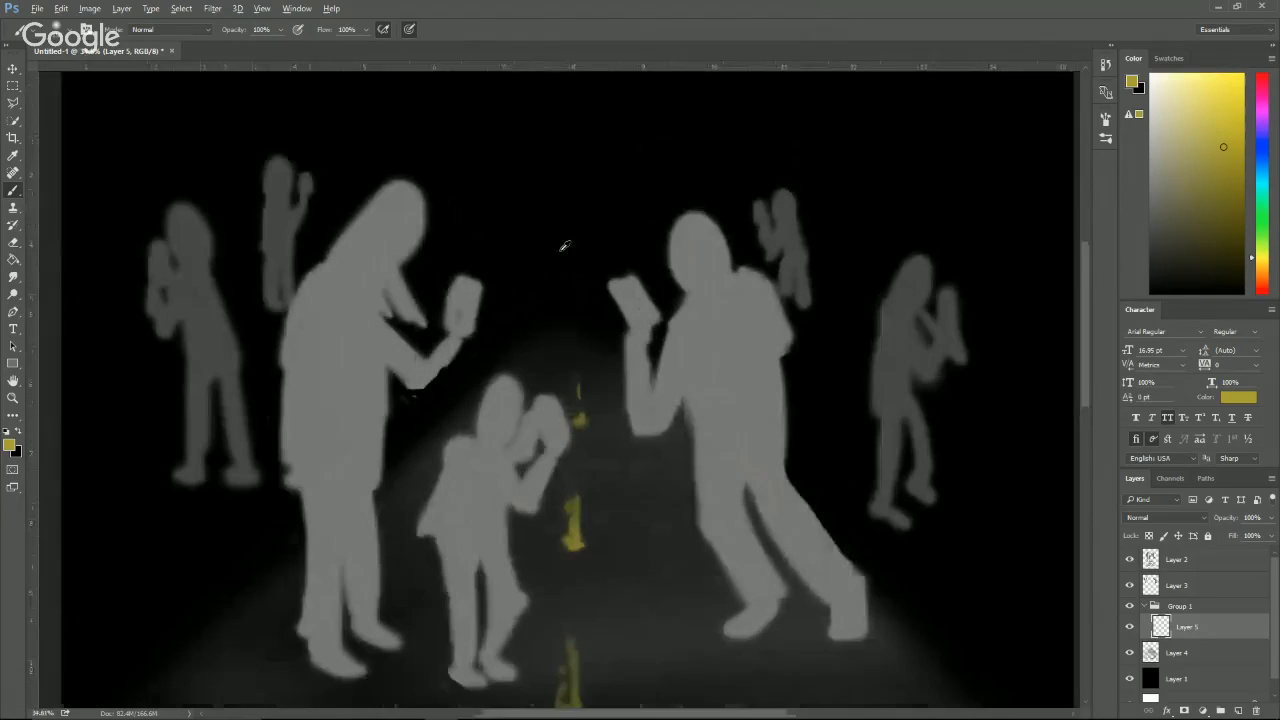
pyautogui.moveTo(563, 309); pyautogui.dragTo(563, 319)
pyautogui.press('v')
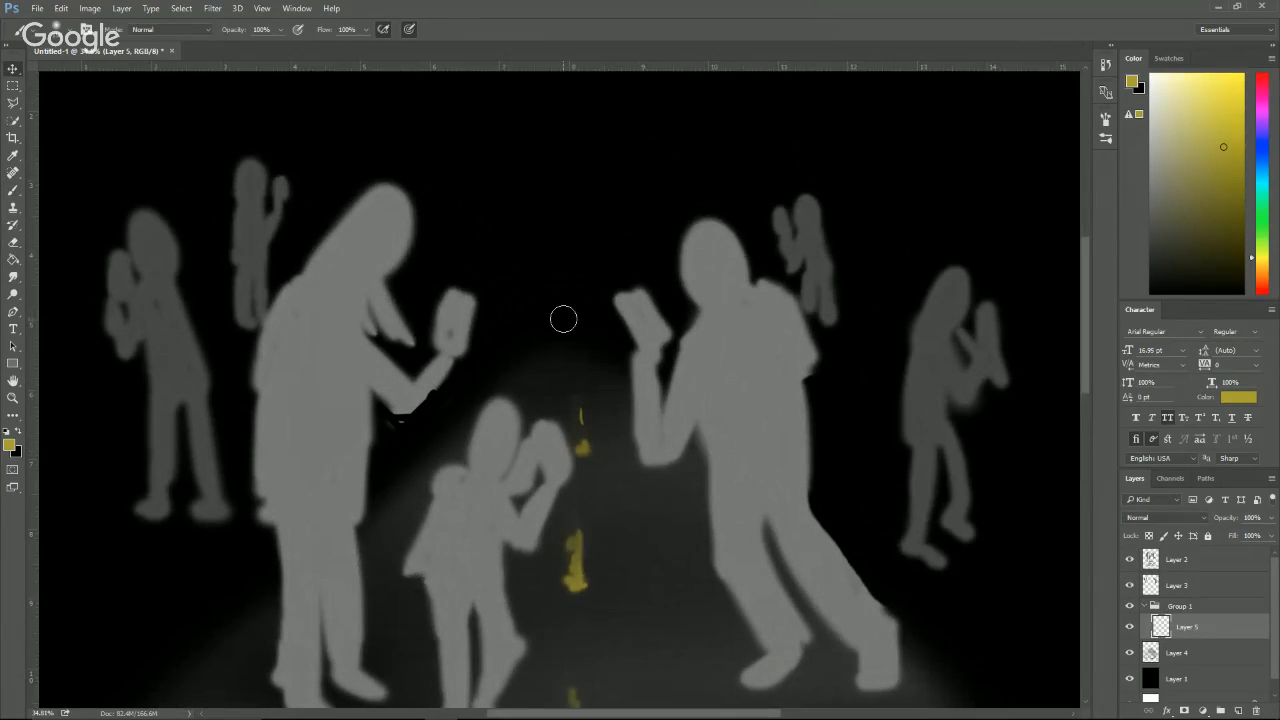
pyautogui.click(353, 379)
pyautogui.press('e')
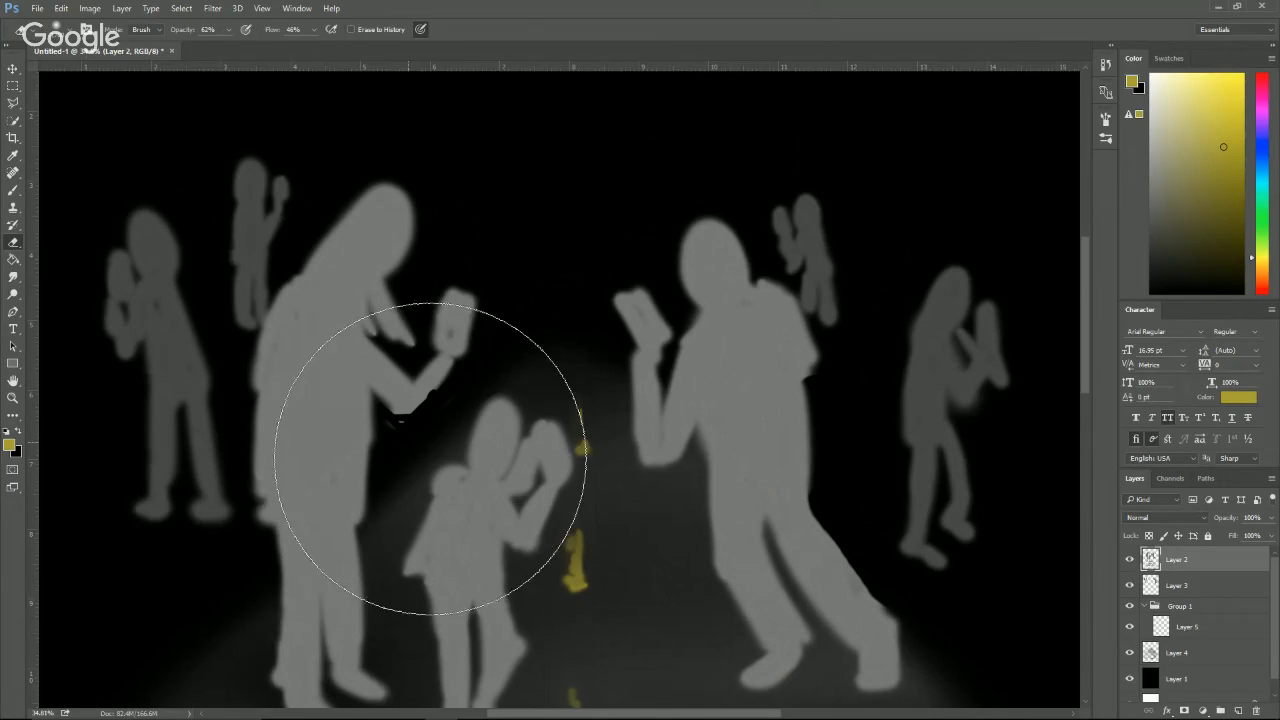
pyautogui.press('[')
pyautogui.press('[')
pyautogui.press('[')
pyautogui.press('[')
pyautogui.press('[')
pyautogui.press('[')
pyautogui.press('[')
pyautogui.press('[')
pyautogui.press('[')
pyautogui.press('[')
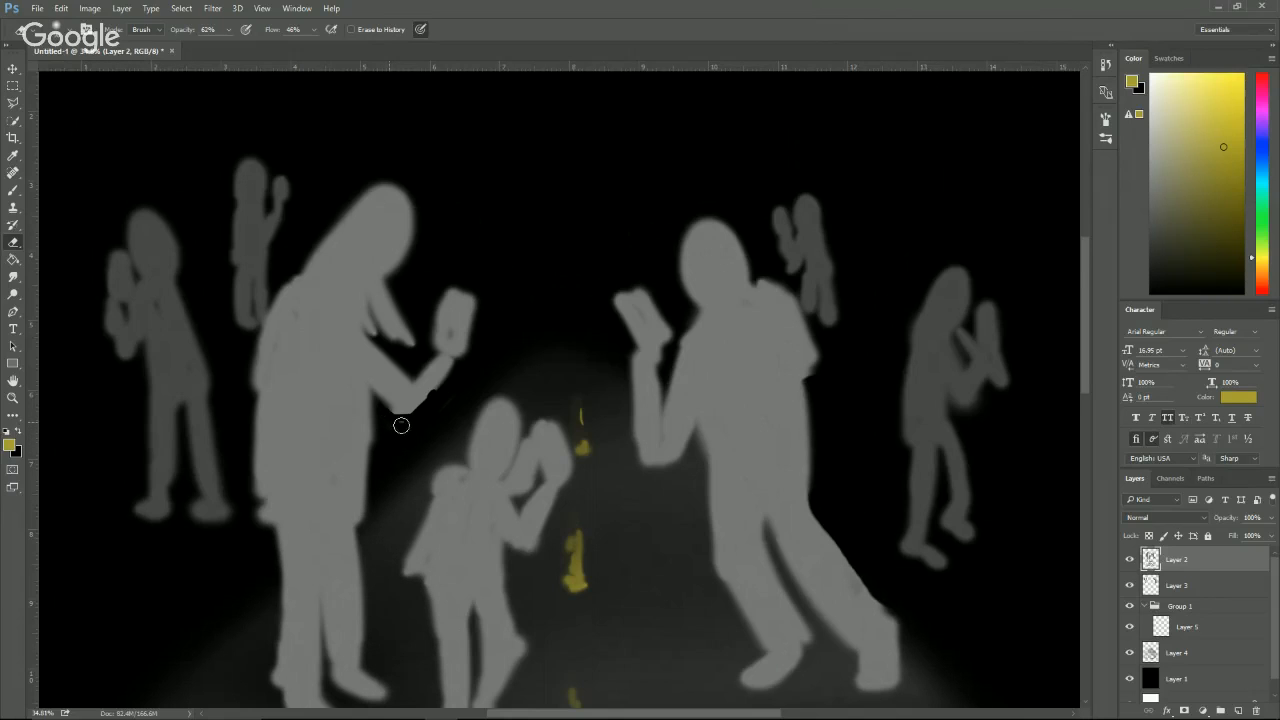
pyautogui.moveTo(401, 417)
pyautogui.mouseDown()
pyautogui.moveTo(385, 410)
pyautogui.moveTo(435, 392)
pyautogui.mouseUp()
# Sample the silhouette's grey and repaint the upper edge of the front-left figure's forearm.
pyautogui.press('b')
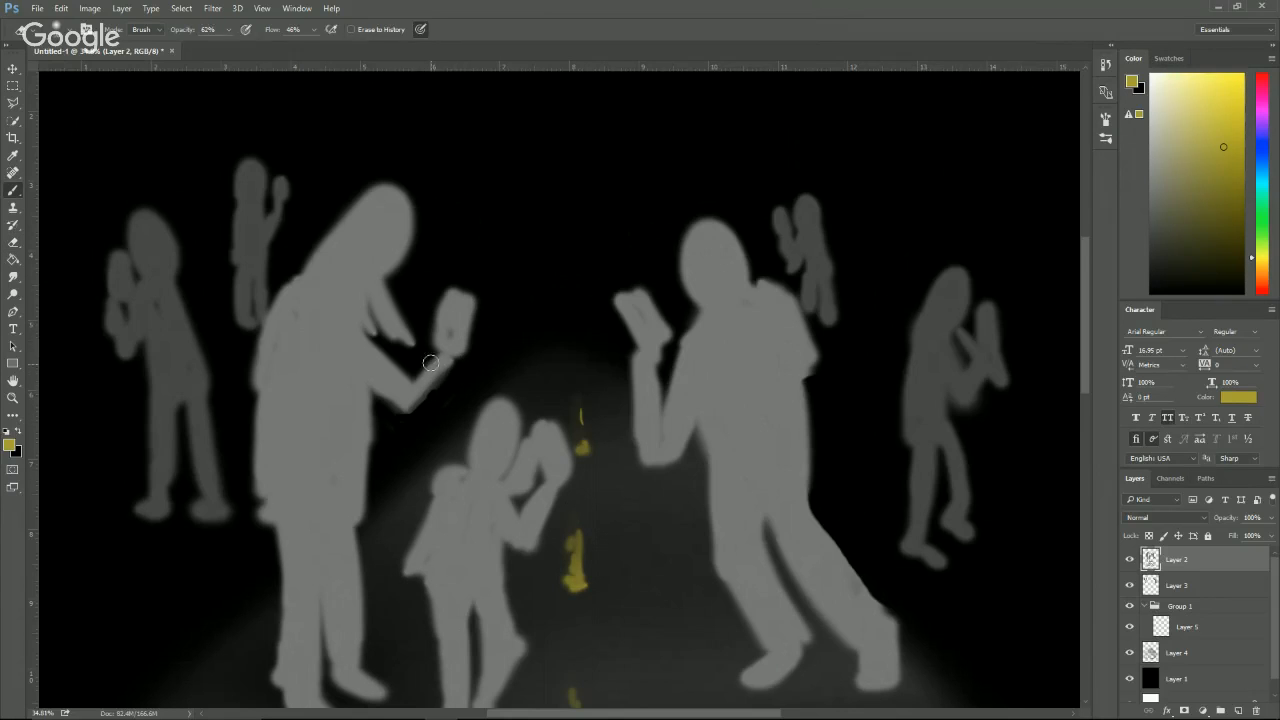
pyautogui.keyDown('alt'); pyautogui.click(443, 344); pyautogui.keyUp('alt')
pyautogui.moveTo(425, 377)
pyautogui.mouseDown()
pyautogui.moveTo(433, 355)
pyautogui.moveTo(391, 374)
pyautogui.mouseUp()
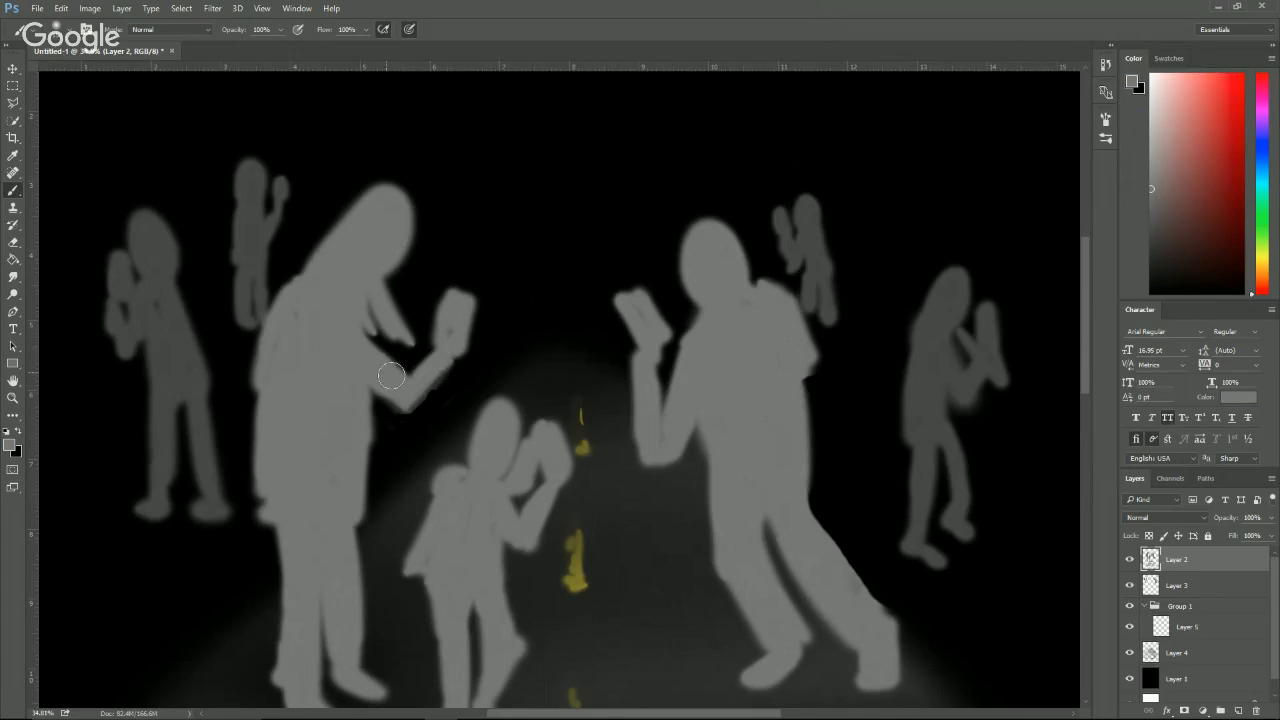
# Add a new layer above the silhouettes and set the brush colour to a pale yellow based on the road line's hue.
pyautogui.click(1239, 710)
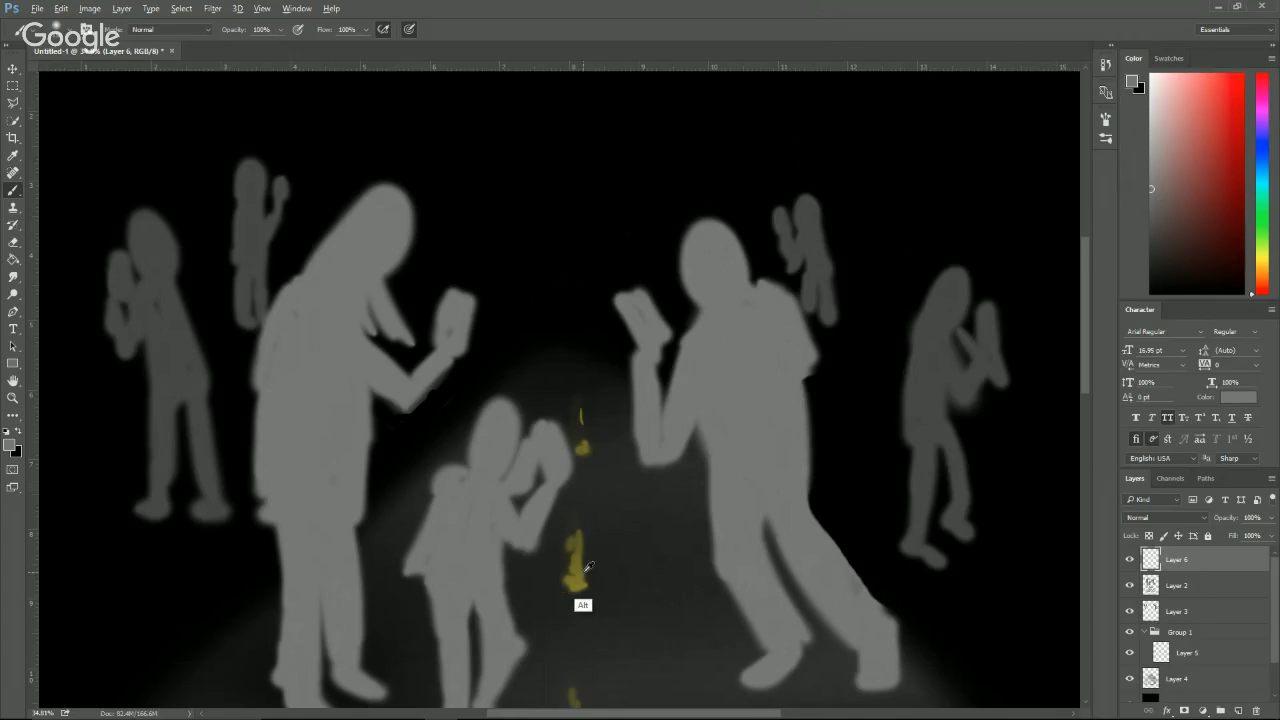
pyautogui.keyDown('alt'); pyautogui.click(586, 570); pyautogui.keyUp('alt')
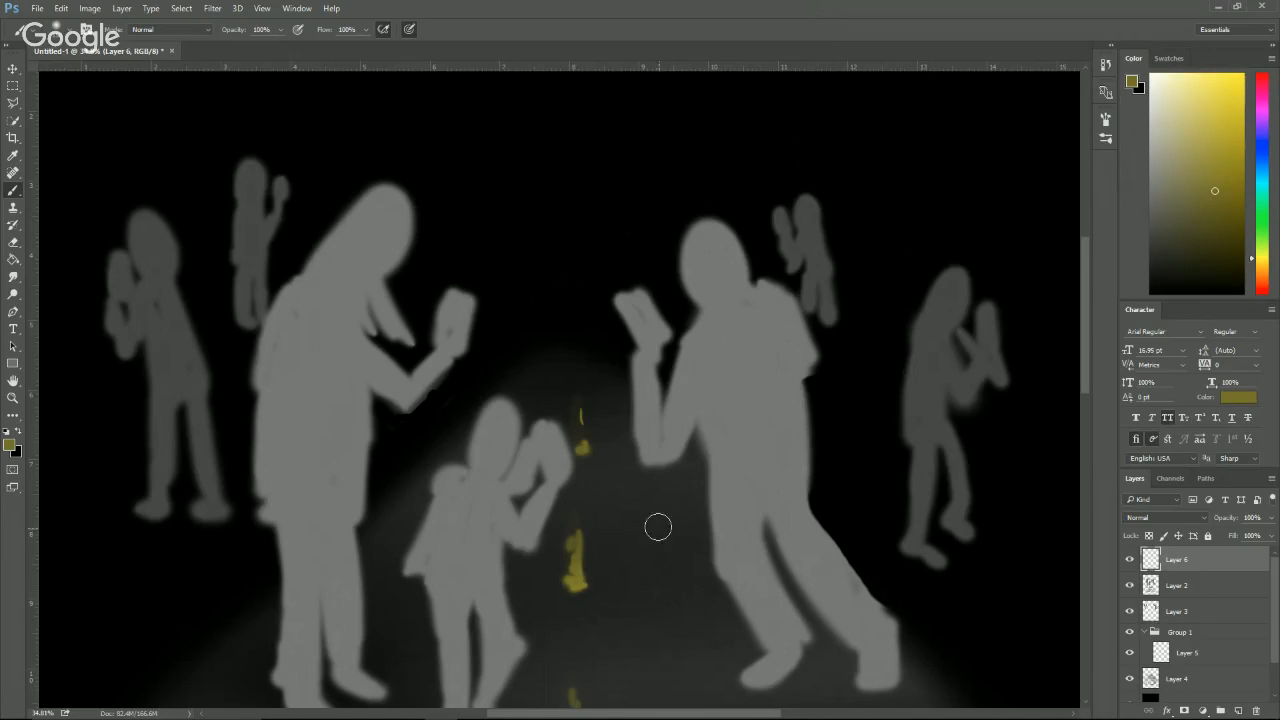
pyautogui.click(1226, 147)
pyautogui.click(1193, 114)
# Enlarge the soft brush and paint a pale yellow glow between the face and phone of both foreground adults.
pyautogui.press(']')
pyautogui.press(']')
pyautogui.press(']')
pyautogui.press(']')
pyautogui.press(']')
pyautogui.press(']')
pyautogui.press(']')
pyautogui.press(']')
pyautogui.press(']')
pyautogui.press(']')
pyautogui.press(']')
pyautogui.press(']')
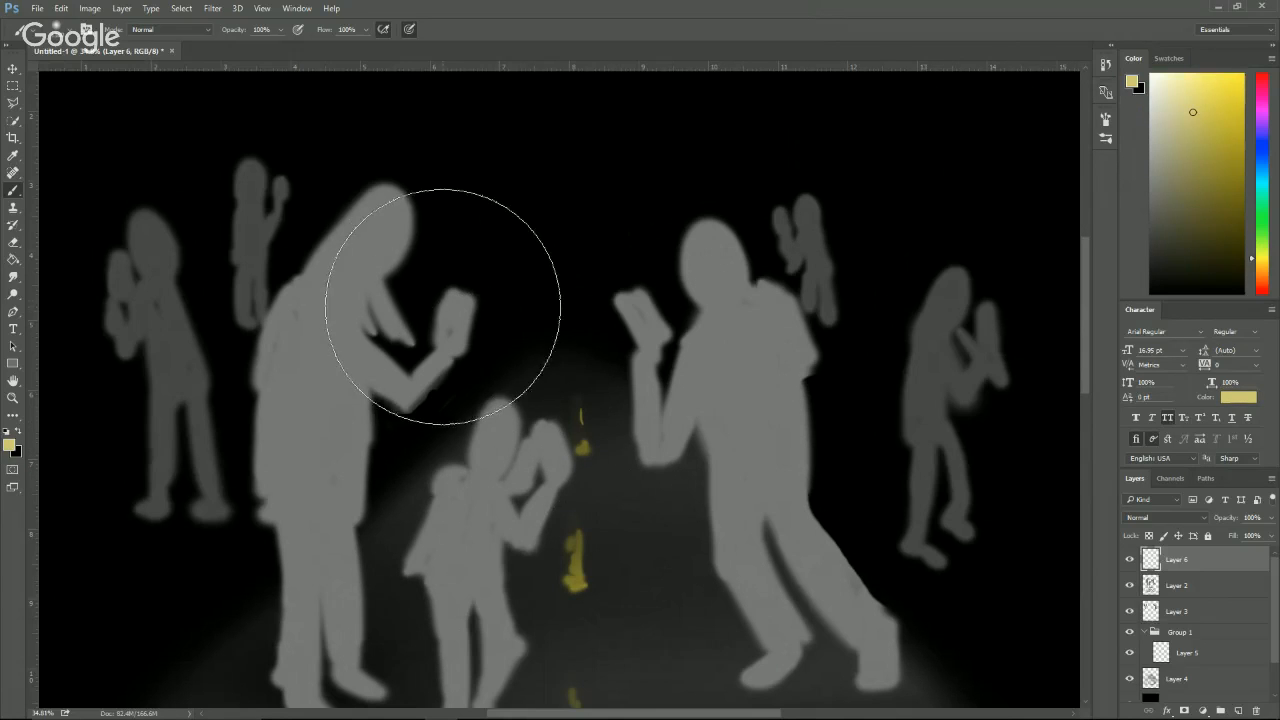
pyautogui.click(440, 298)
pyautogui.click(676, 293)
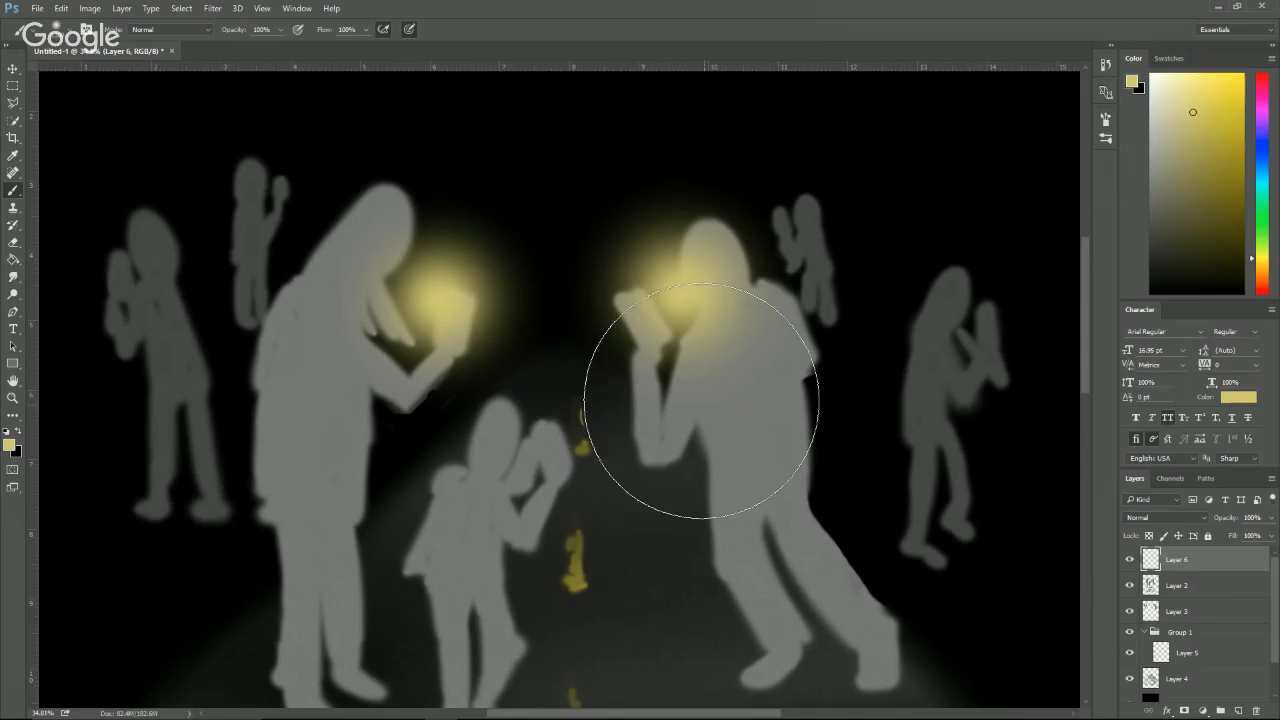
# Reduce the brush size and paint smaller yellow glows at the faces and phones of the four background figures and the child.
pyautogui.press('[')
pyautogui.press('[')
pyautogui.press('[')
pyautogui.press('[')
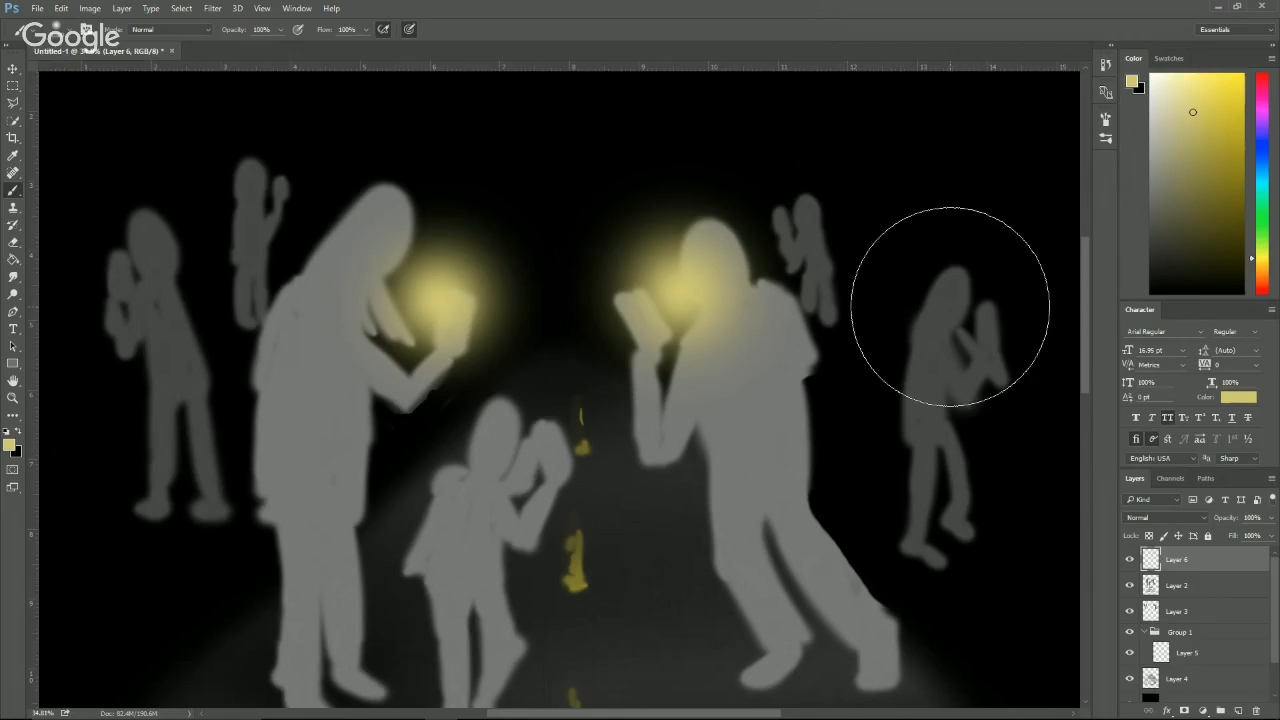
pyautogui.click(952, 305)
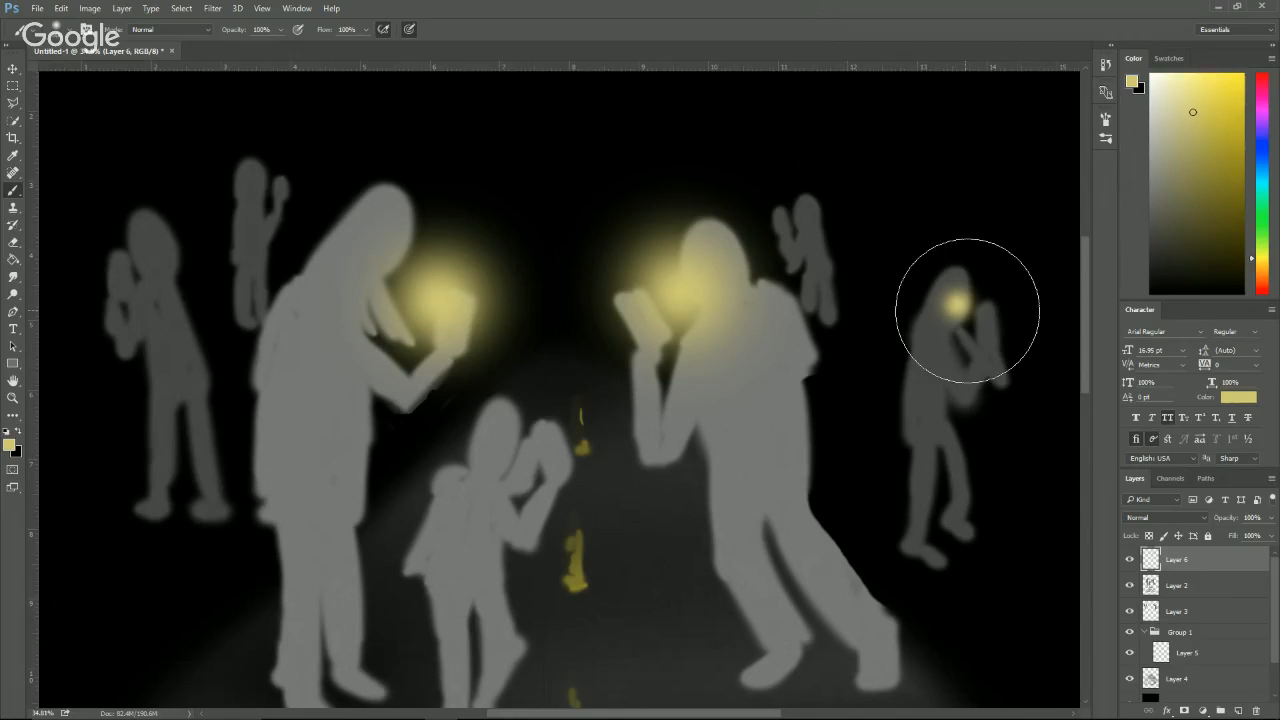
pyautogui.click(958, 305)
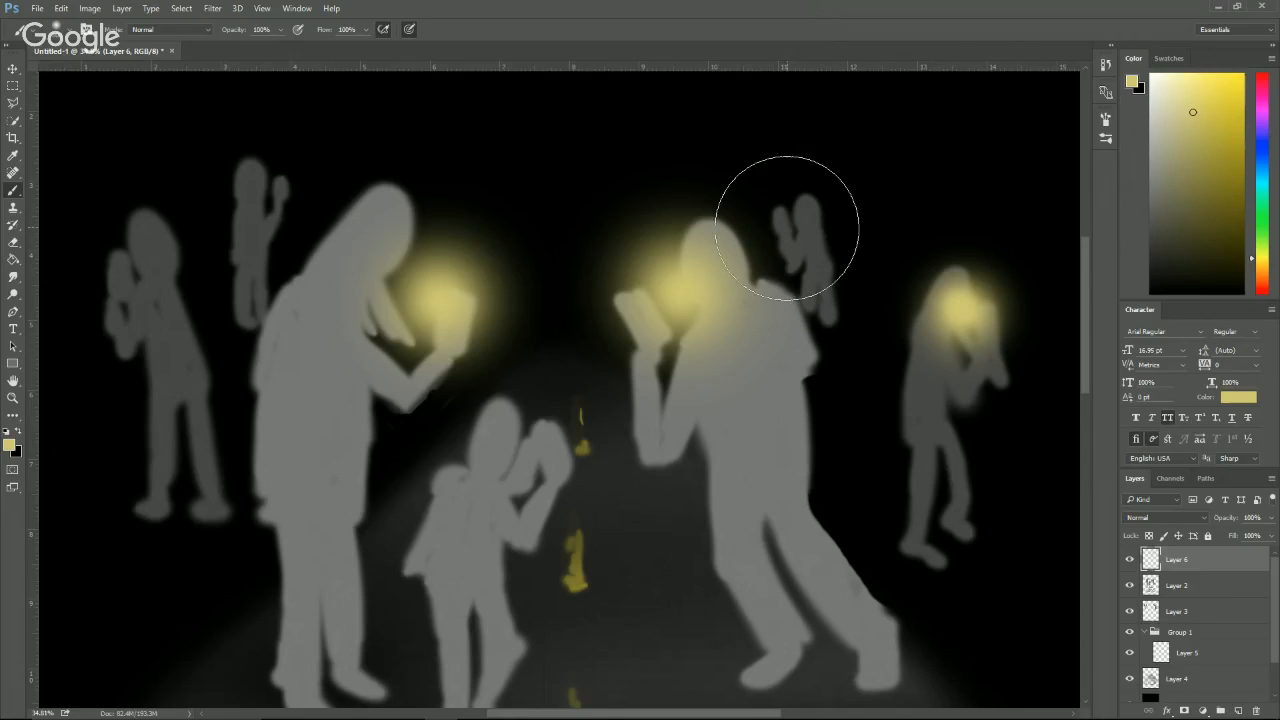
pyautogui.click(790, 222)
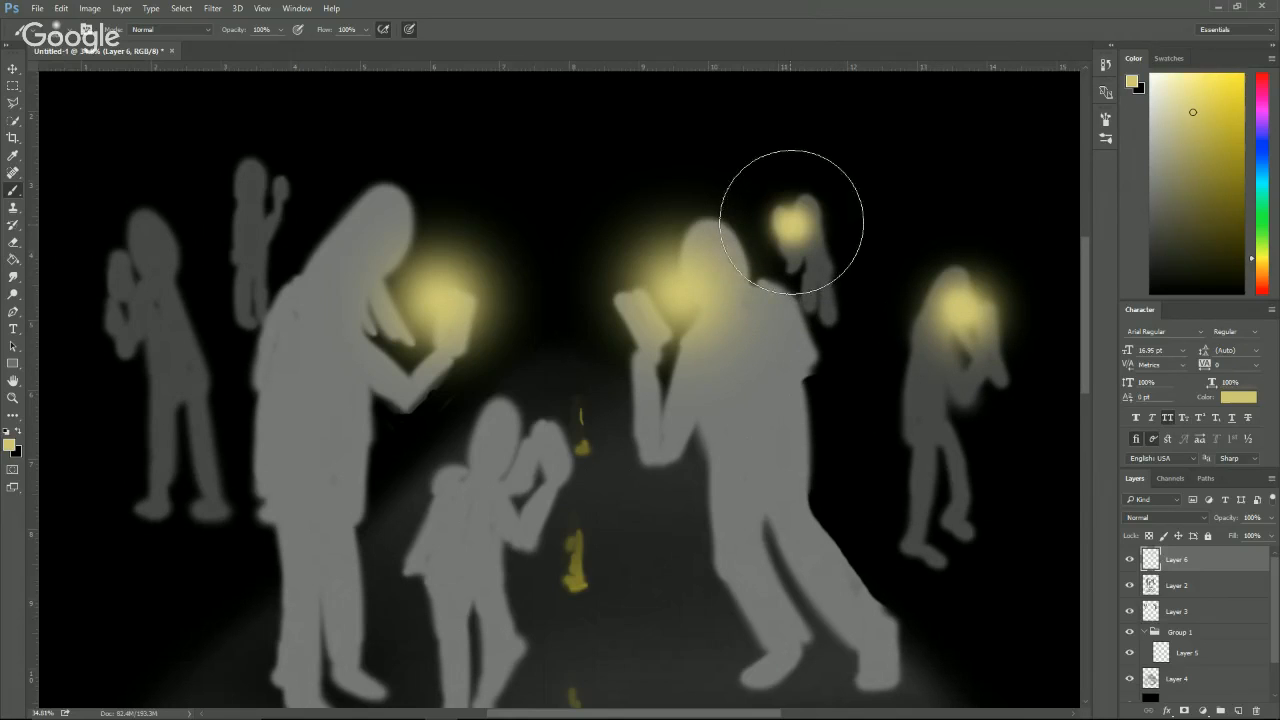
pyautogui.click(134, 266)
pyautogui.click(262, 195)
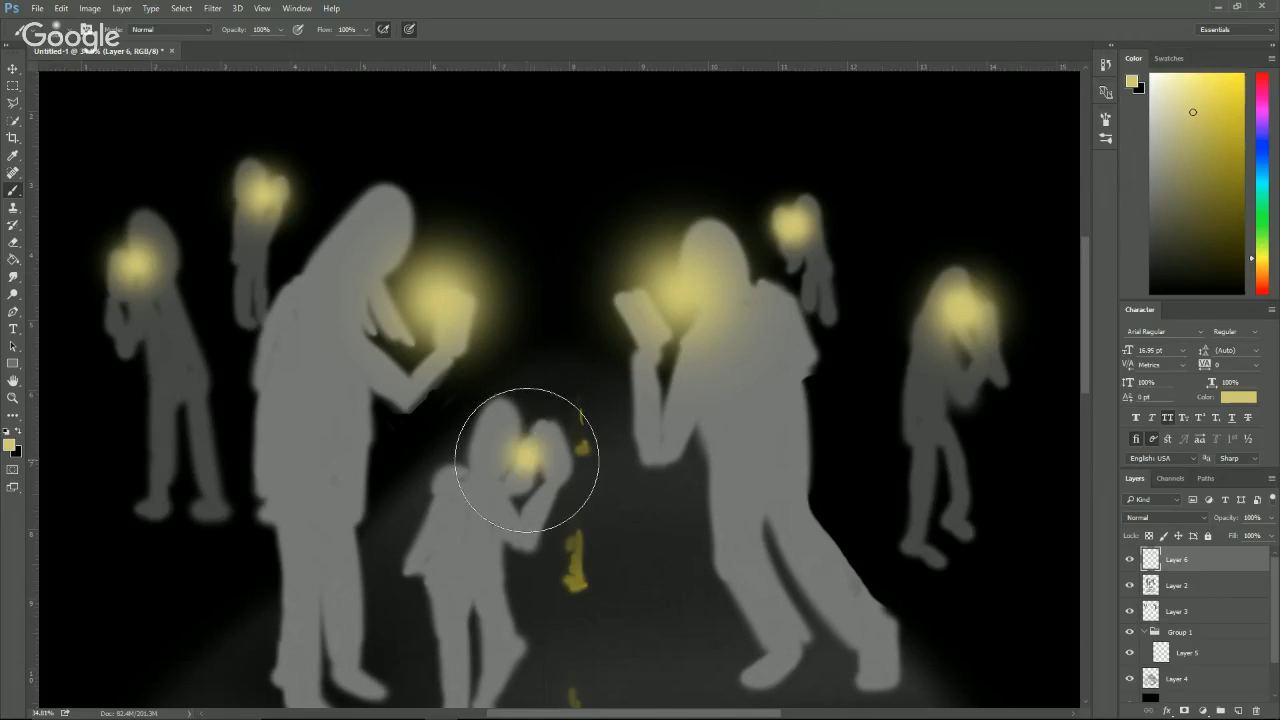
pyautogui.click(515, 443)
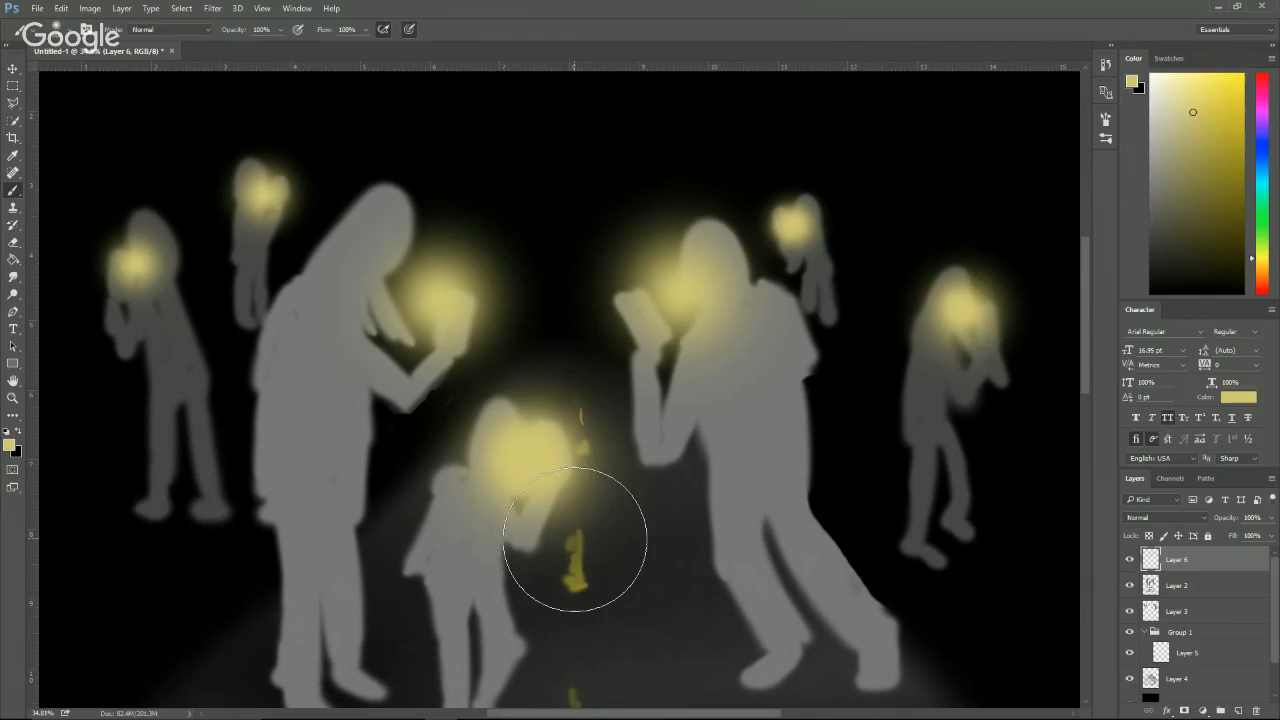
# Load the foreground silhouettes' pixels on Layer 2 as a selection and enlarge the Eraser to about phone size.
pyautogui.press('v')
pyautogui.click(791, 468)
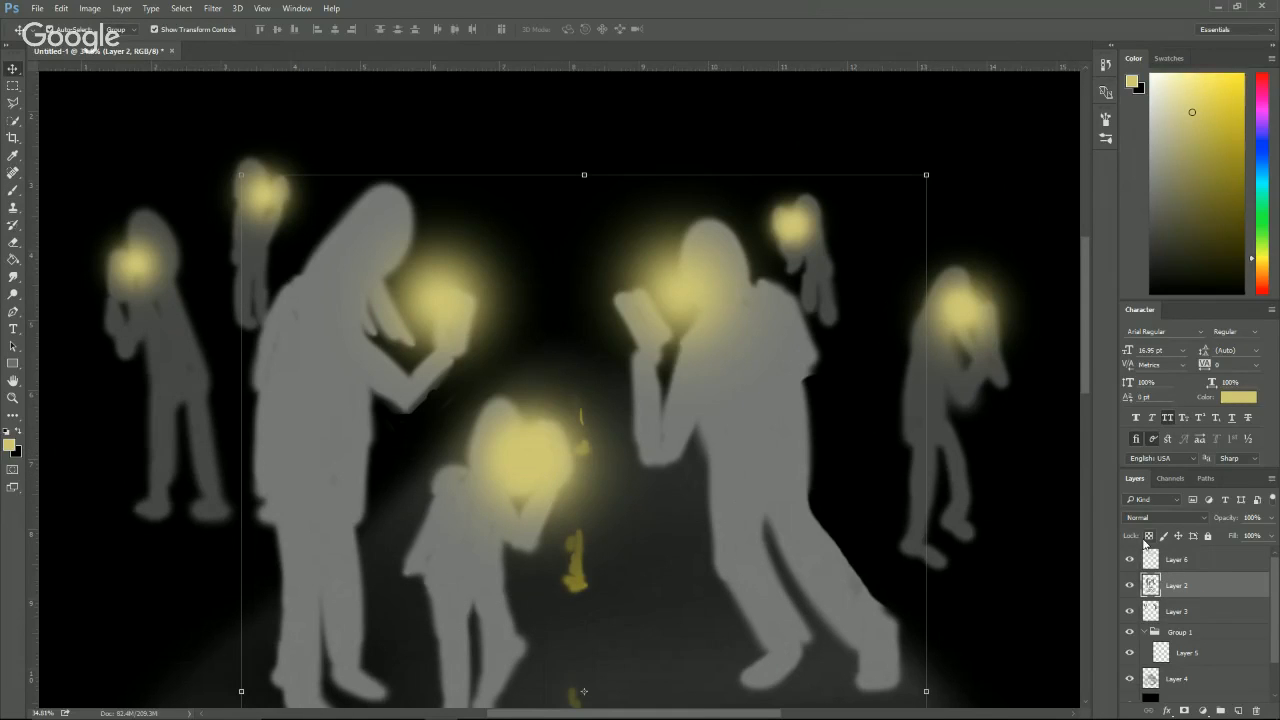
pyautogui.rightClick(1189, 614)
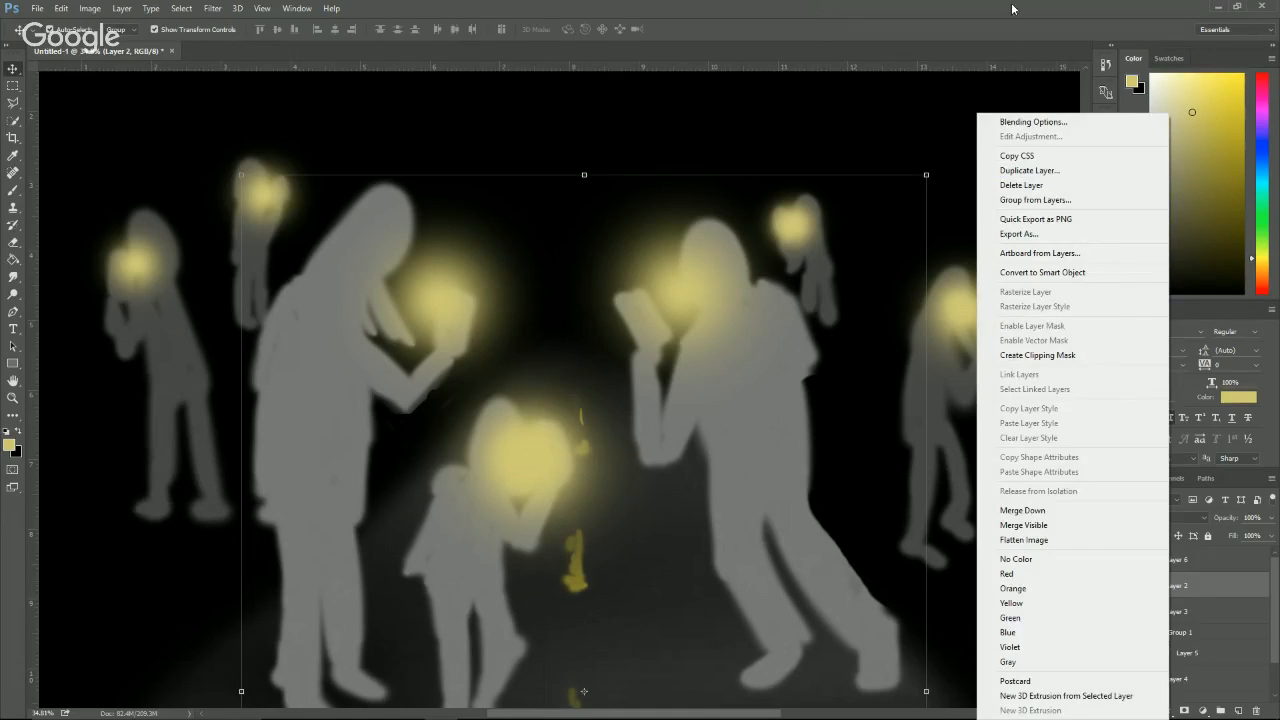
pyautogui.click(1228, 602)
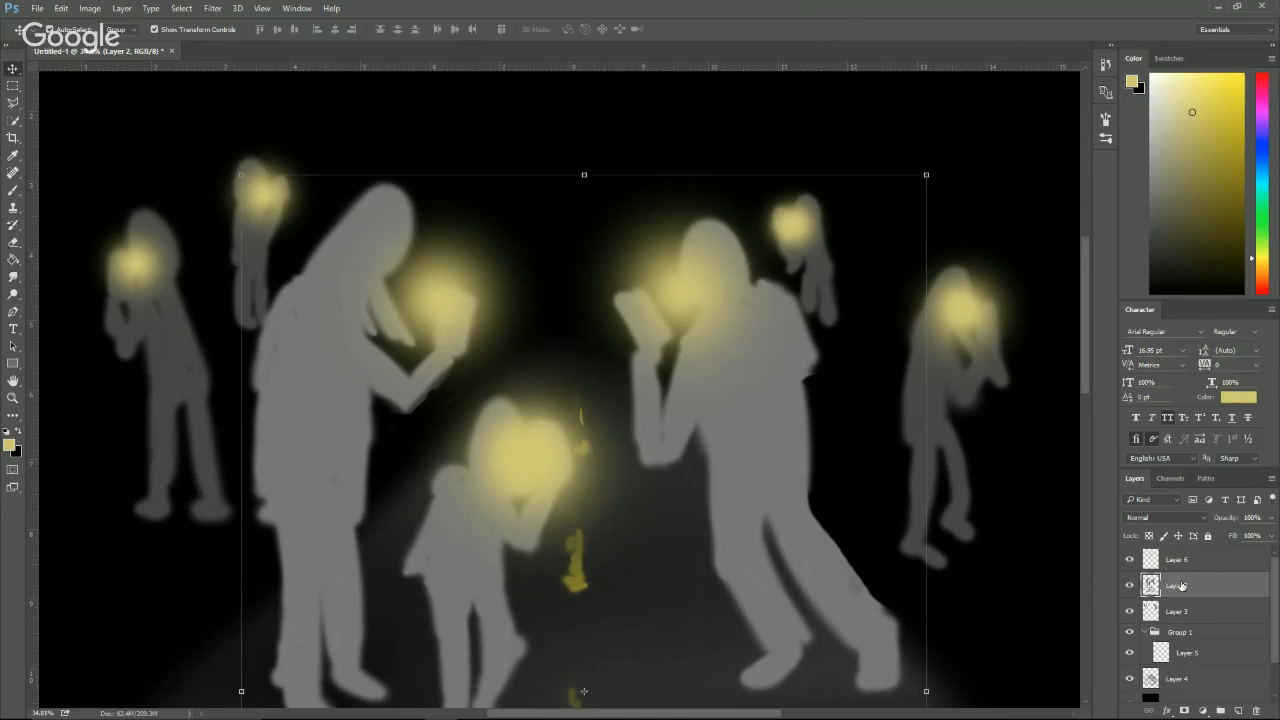
pyautogui.rightClick(1151, 580)
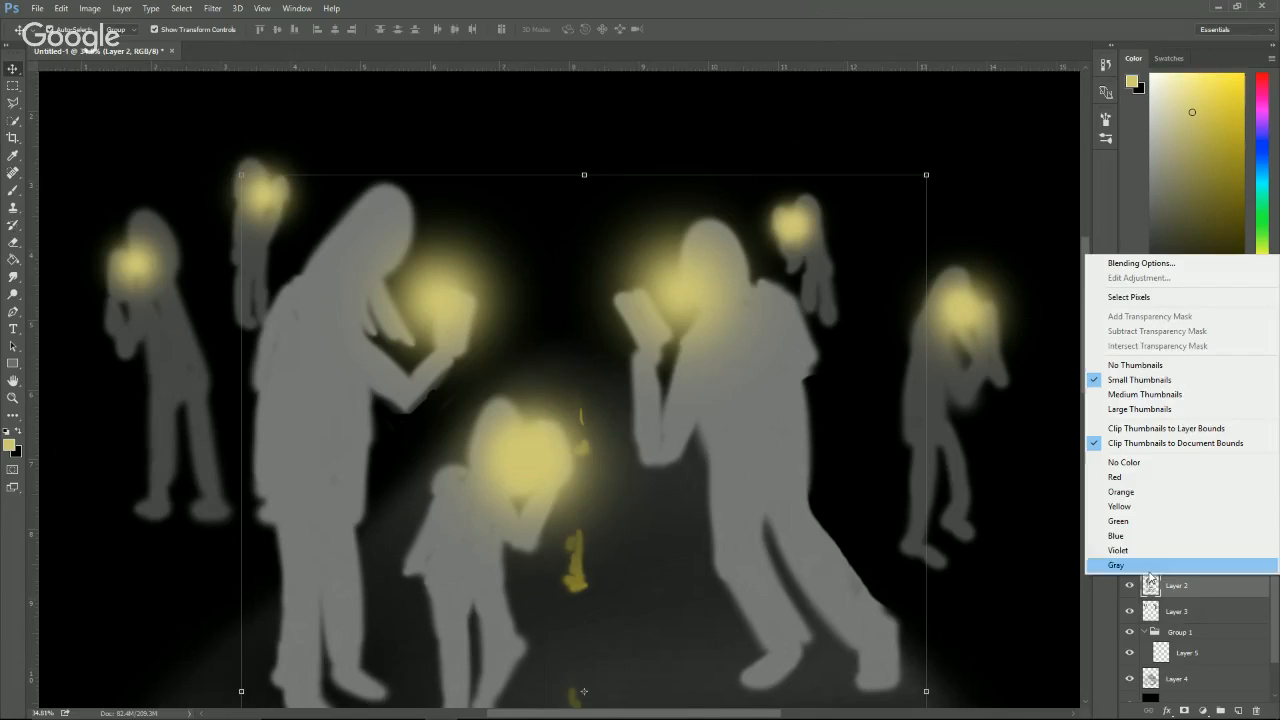
pyautogui.click(1148, 297)
pyautogui.press('e')
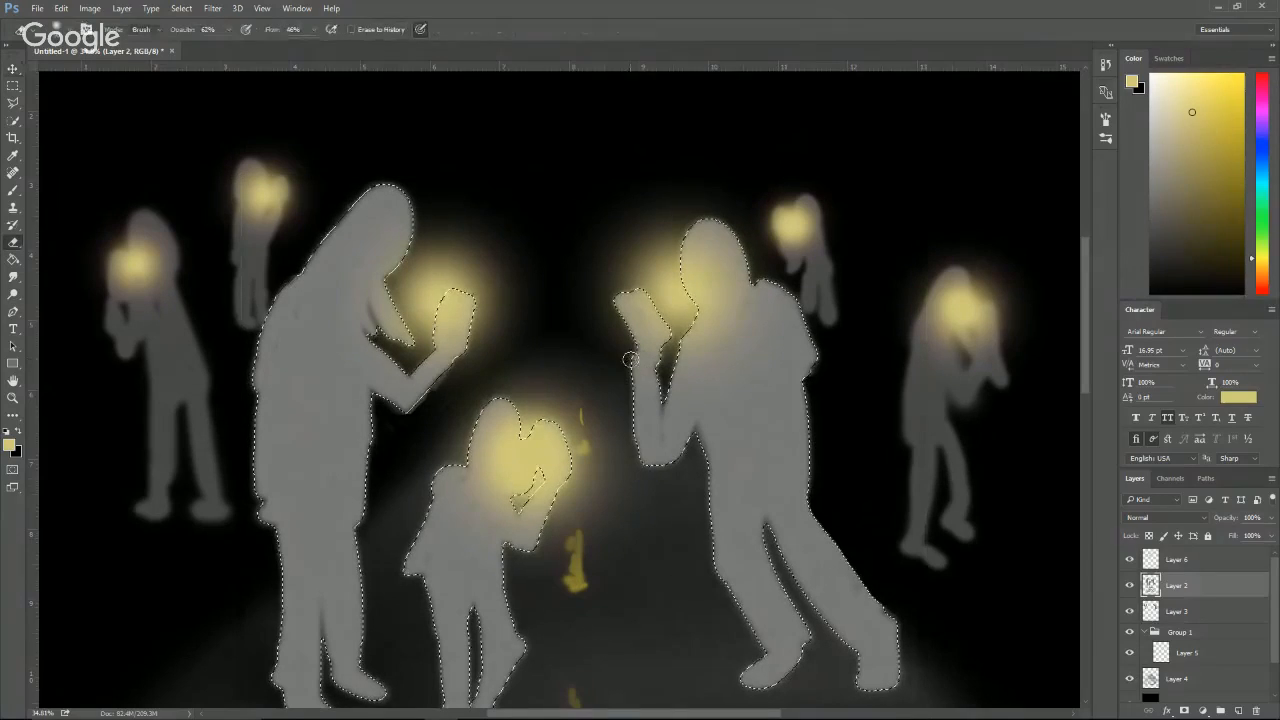
pyautogui.press(']')
pyautogui.press(']')
pyautogui.press(']')
pyautogui.press(']')
pyautogui.press(']')
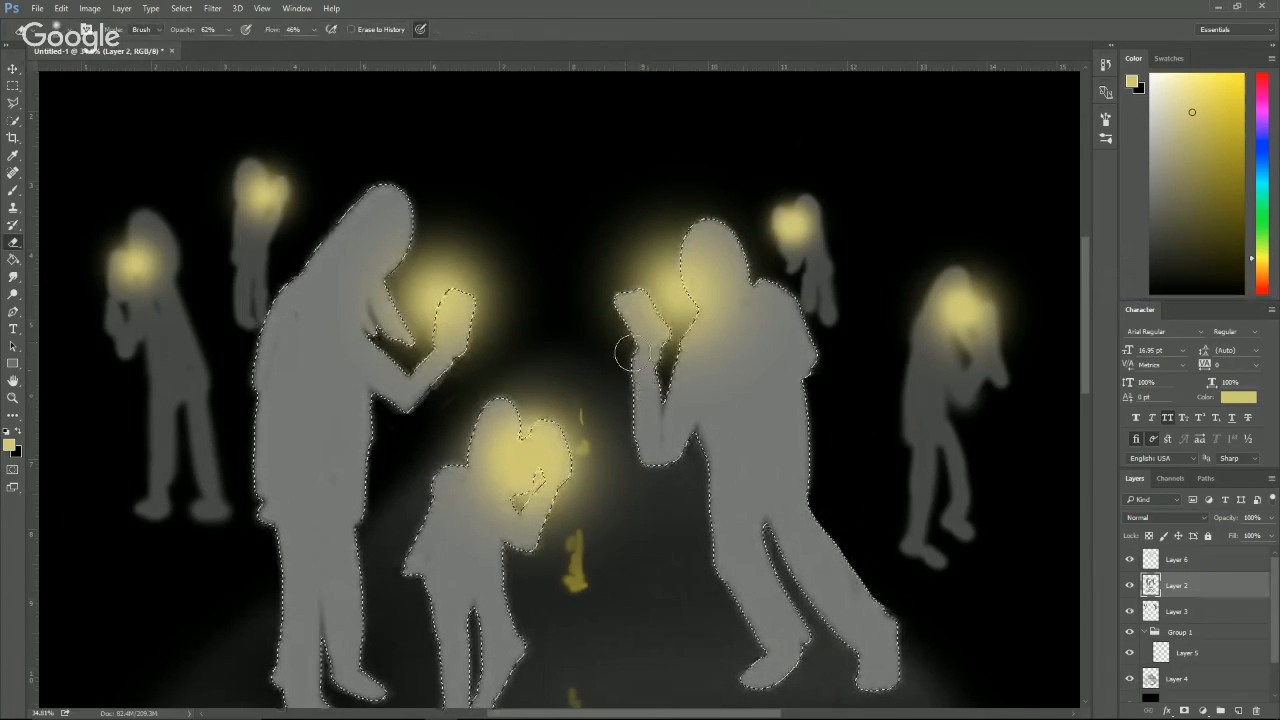
pyautogui.press(']')
pyautogui.press(']')
pyautogui.press(']')
pyautogui.press(']')
# Try erasing over the right adult's phone and hand on Layer 2, and undo the stroke.
pyautogui.moveTo(632, 324)
pyautogui.mouseDown()
pyautogui.moveTo(635, 306)
pyautogui.moveTo(655, 312)
pyautogui.moveTo(635, 301)
pyautogui.mouseUp()
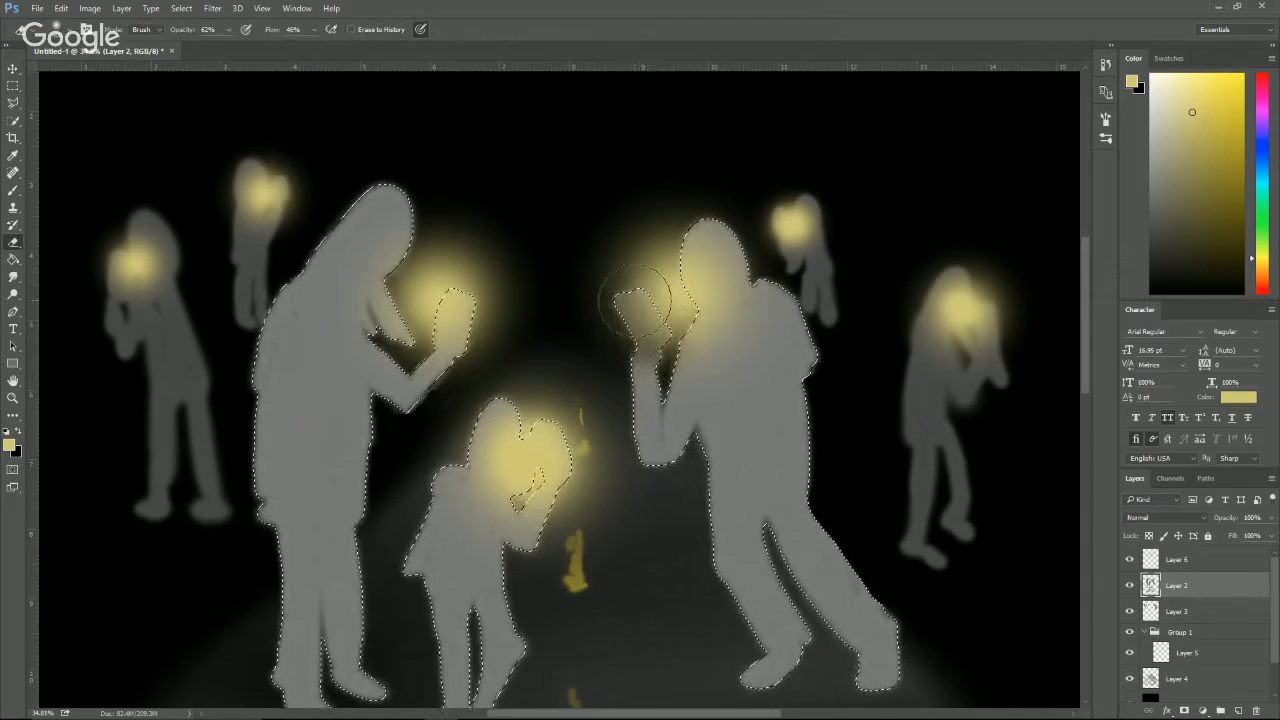
pyautogui.hotkey('ctrl', 'z')
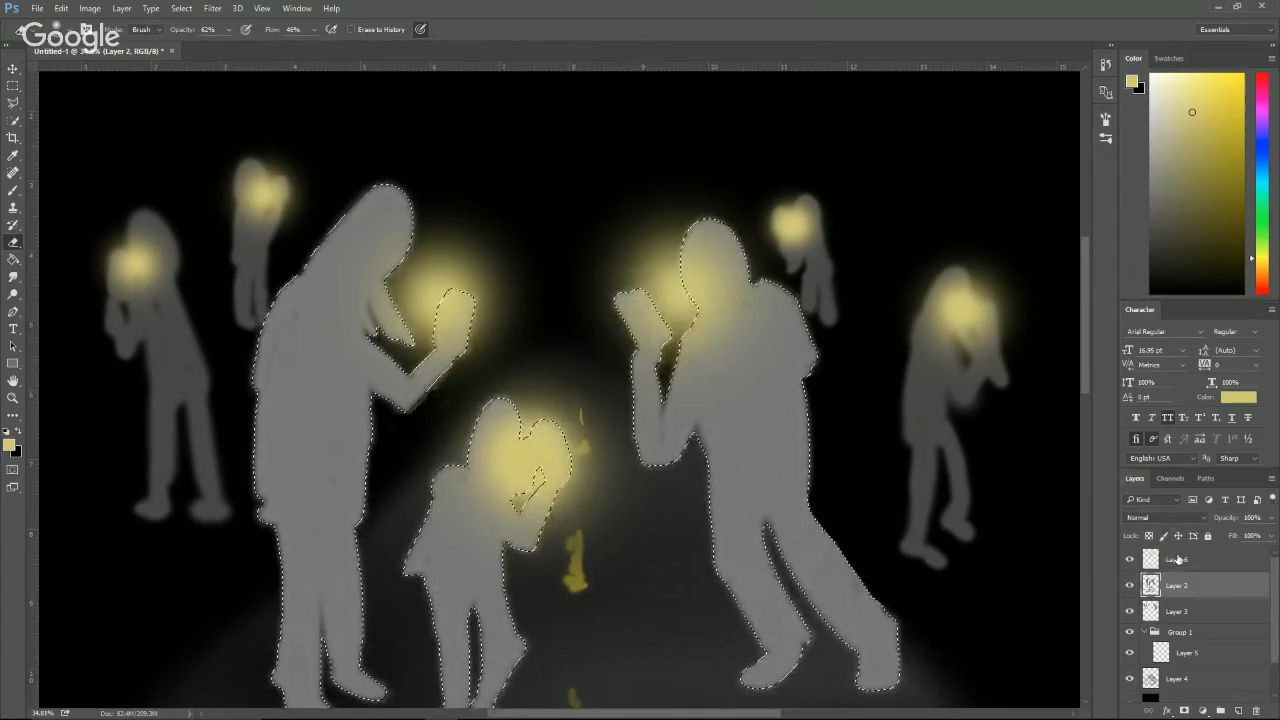
# On Layer 6, erase the glow covering the right adult's phone and forearm inside the selection, and deselect.
pyautogui.click(1178, 559)
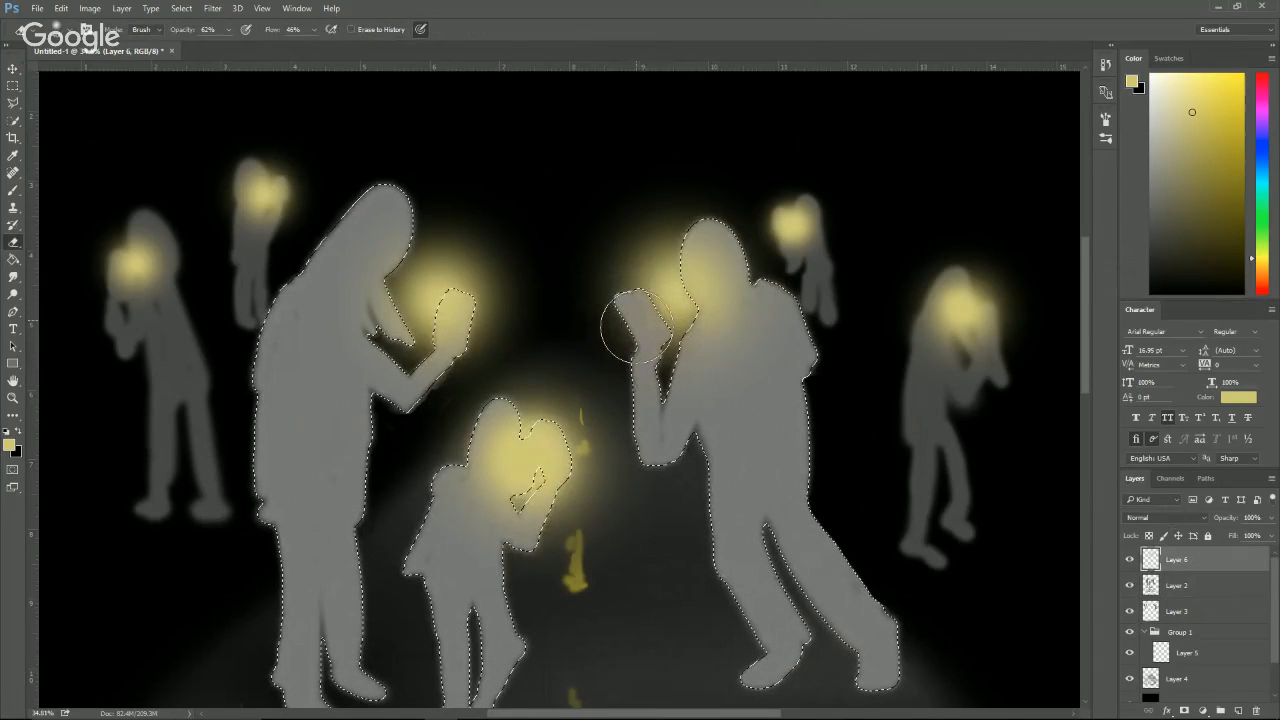
pyautogui.moveTo(638, 356); pyautogui.dragTo(651, 398)
pyautogui.moveTo(633, 343); pyautogui.dragTo(639, 378)
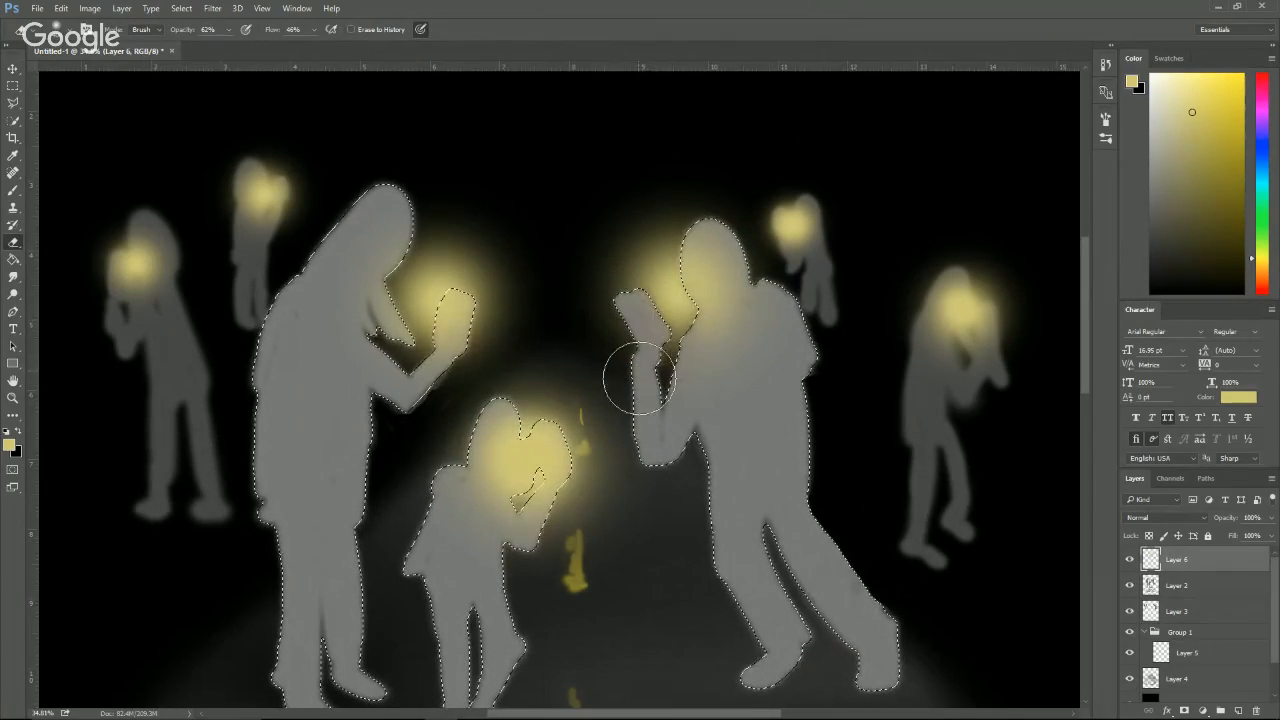
pyautogui.hotkey('ctrl', 'd')
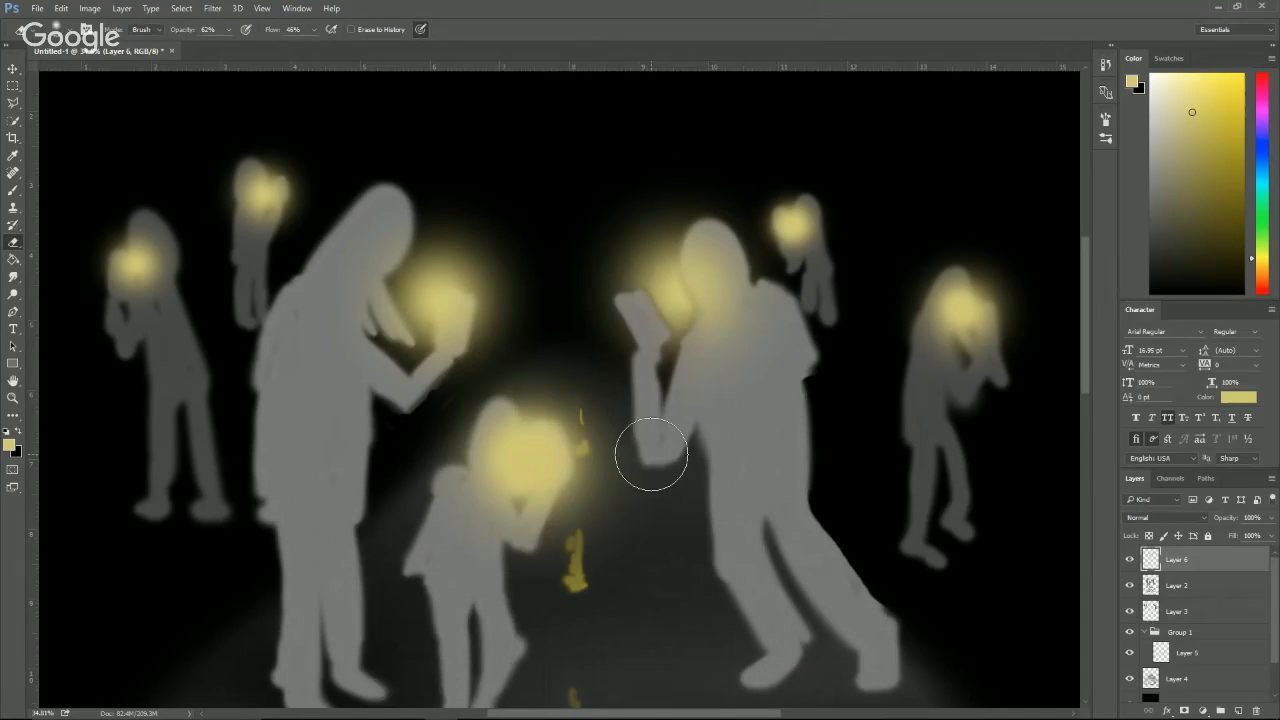
# Restore the foreground silhouettes selection and erase the yellow glow covering the left adult's phone and hand on Layer 6.
pyautogui.press('v')
pyautogui.hotkey('ctrl', 'shift', 'd')
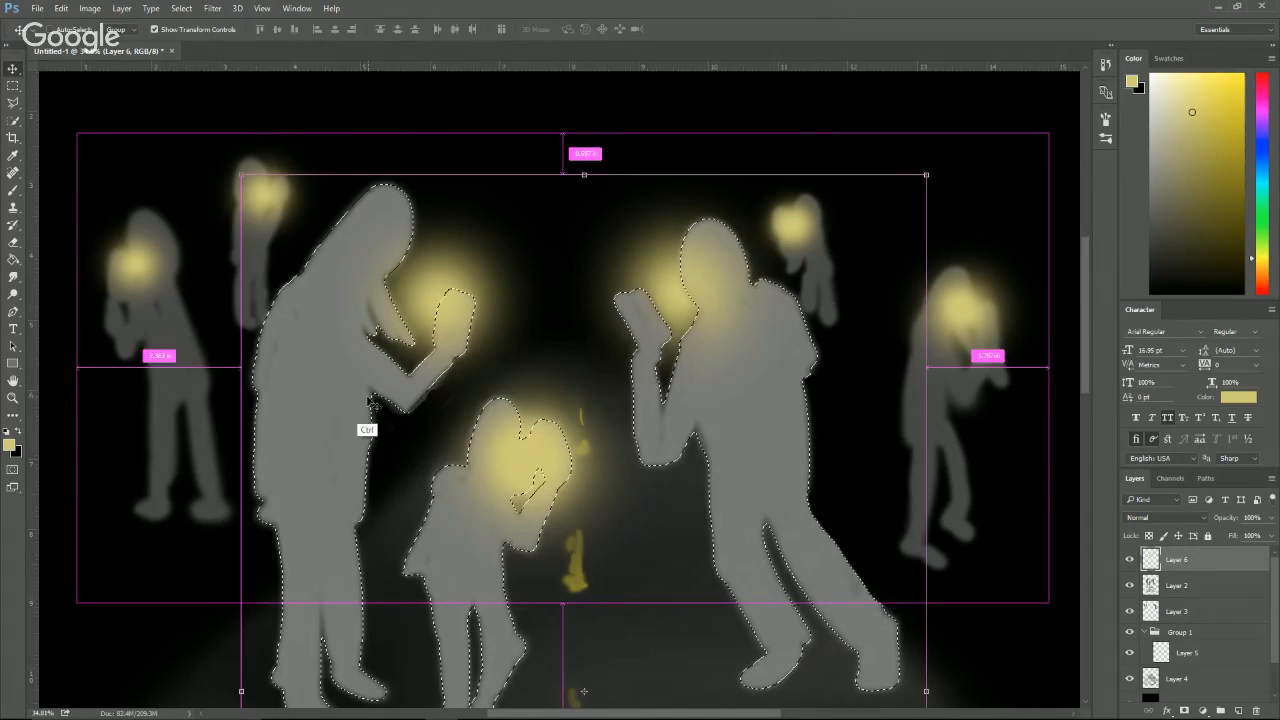
pyautogui.press('b')
pyautogui.press('e')
pyautogui.moveTo(445, 310)
pyautogui.mouseDown()
pyautogui.moveTo(462, 325)
pyautogui.moveTo(432, 350)
pyautogui.mouseUp()
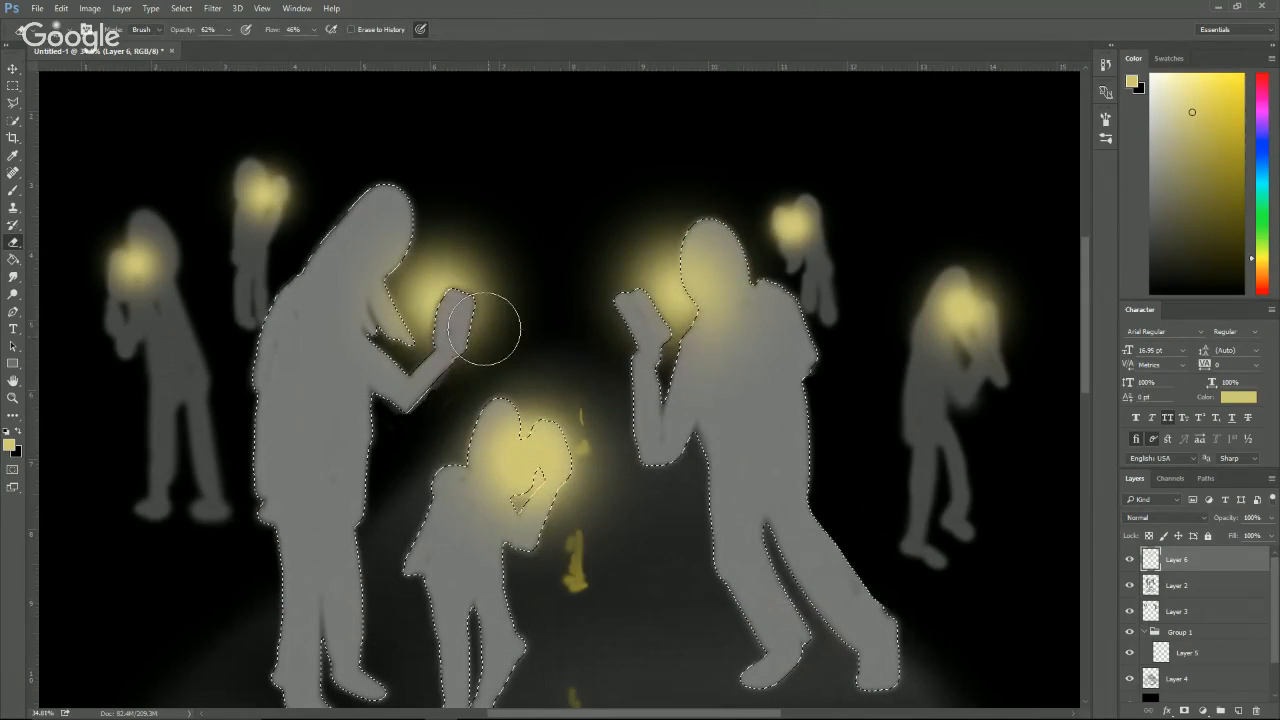
# Erase excess glow over the child's raised hands and body inside the selection, undo the last stroke, and deselect.
pyautogui.moveTo(547, 440)
pyautogui.mouseDown()
pyautogui.moveTo(533, 530)
pyautogui.moveTo(556, 486)
pyautogui.moveTo(540, 520)
pyautogui.mouseUp()
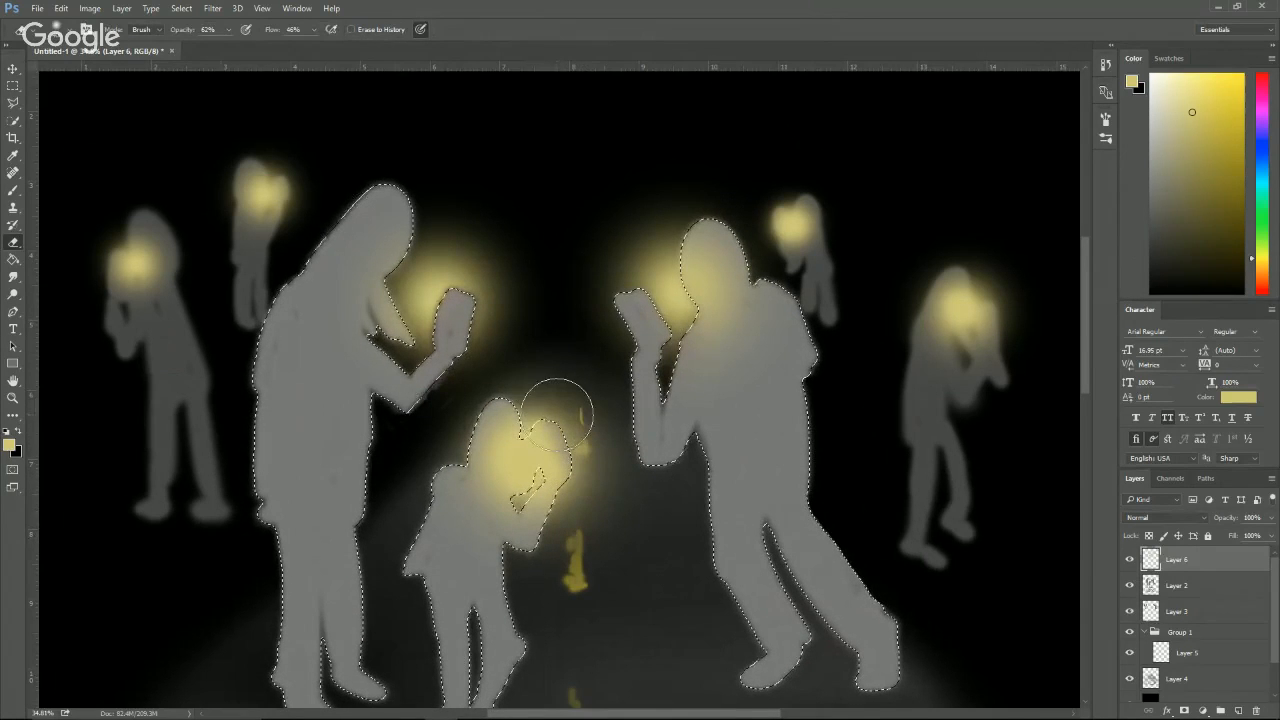
pyautogui.moveTo(509, 514)
pyautogui.mouseDown()
pyautogui.moveTo(486, 486)
pyautogui.moveTo(494, 404)
pyautogui.moveTo(466, 508)
pyautogui.moveTo(509, 554)
pyautogui.mouseUp()
pyautogui.hotkey('ctrl', 'z')
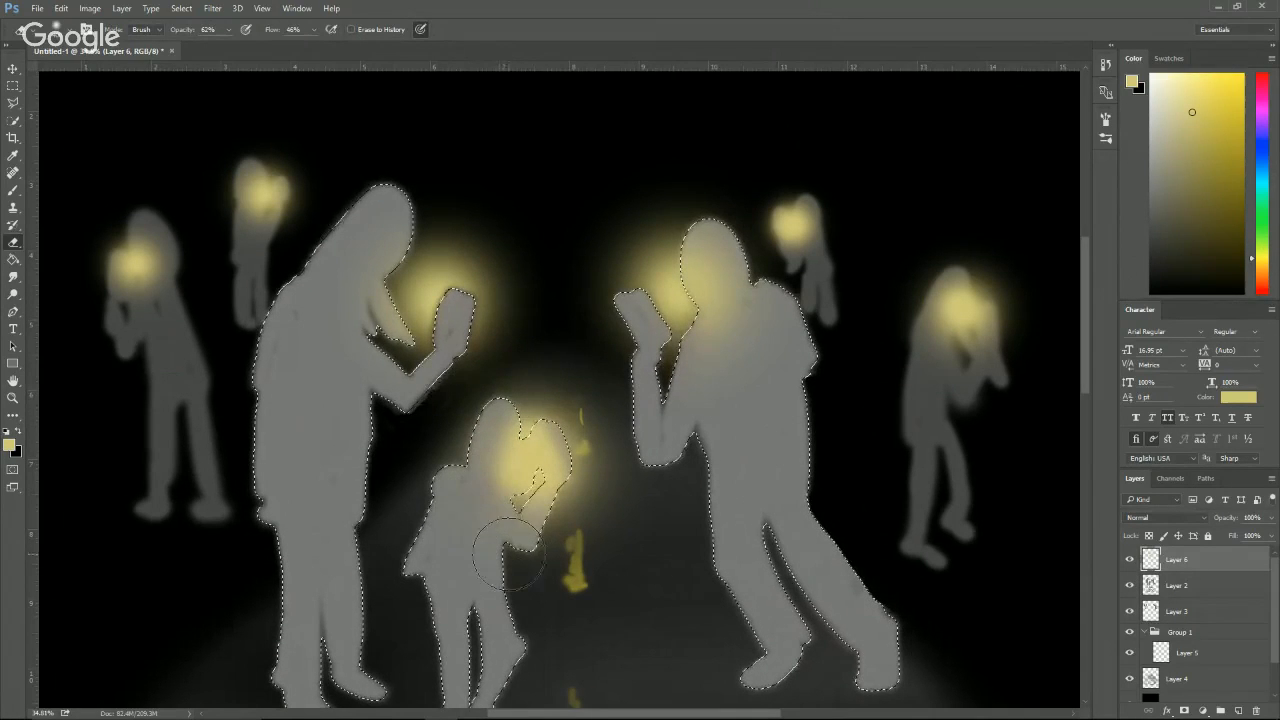
pyautogui.press('v')
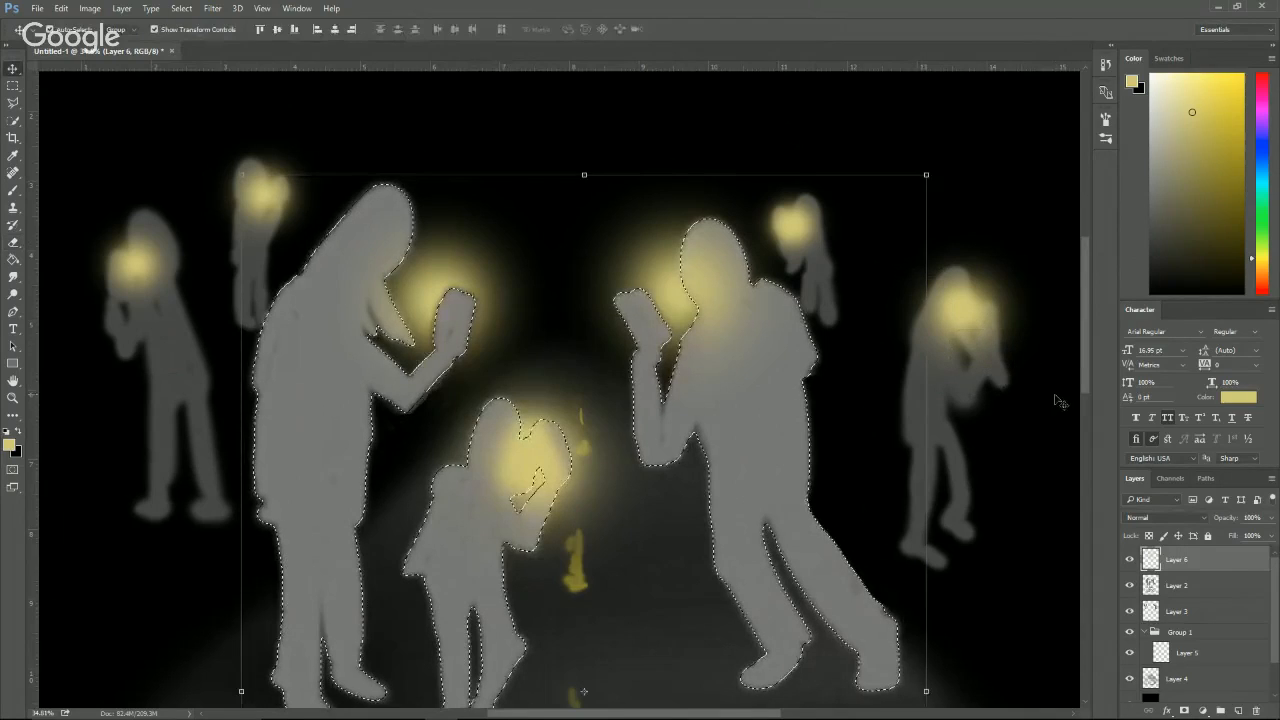
pyautogui.hotkey('ctrl', 'd')
# Shrink the Eraser to the small phones' size and erase the glow covering the phones and hands of the four background figures.
pyautogui.press('e')
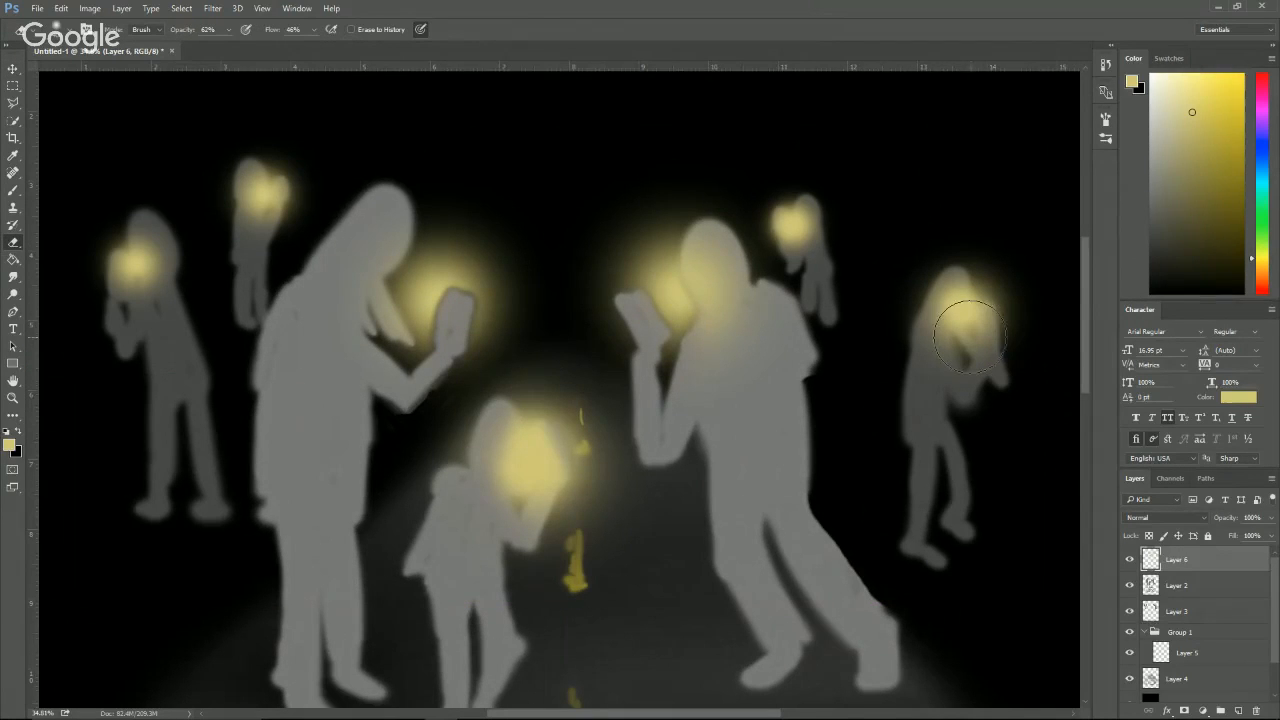
pyautogui.press('[')
pyautogui.press('[')
pyautogui.press('[')
pyautogui.press('[')
pyautogui.press('[')
pyautogui.press('[')
pyautogui.press('[')
pyautogui.press('[')
pyautogui.moveTo(983, 312); pyautogui.dragTo(987, 355)
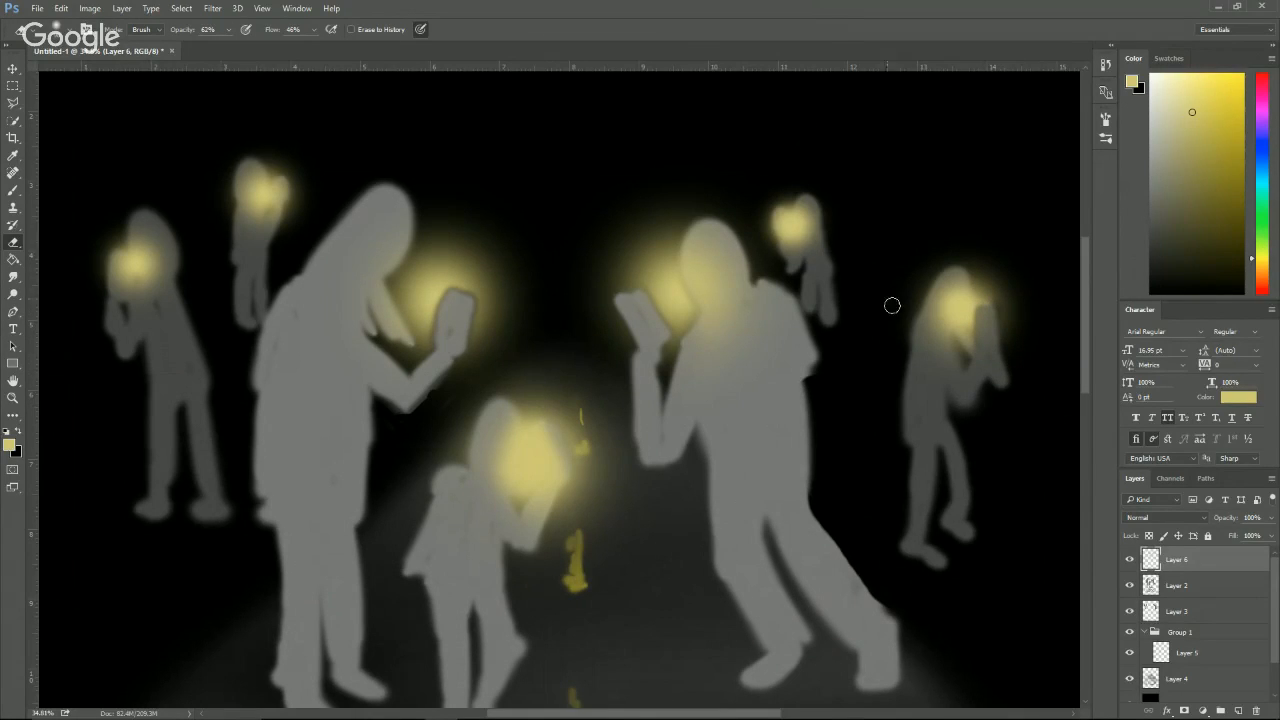
pyautogui.moveTo(784, 215)
pyautogui.mouseDown()
pyautogui.moveTo(785, 246)
pyautogui.moveTo(797, 243)
pyautogui.mouseUp()
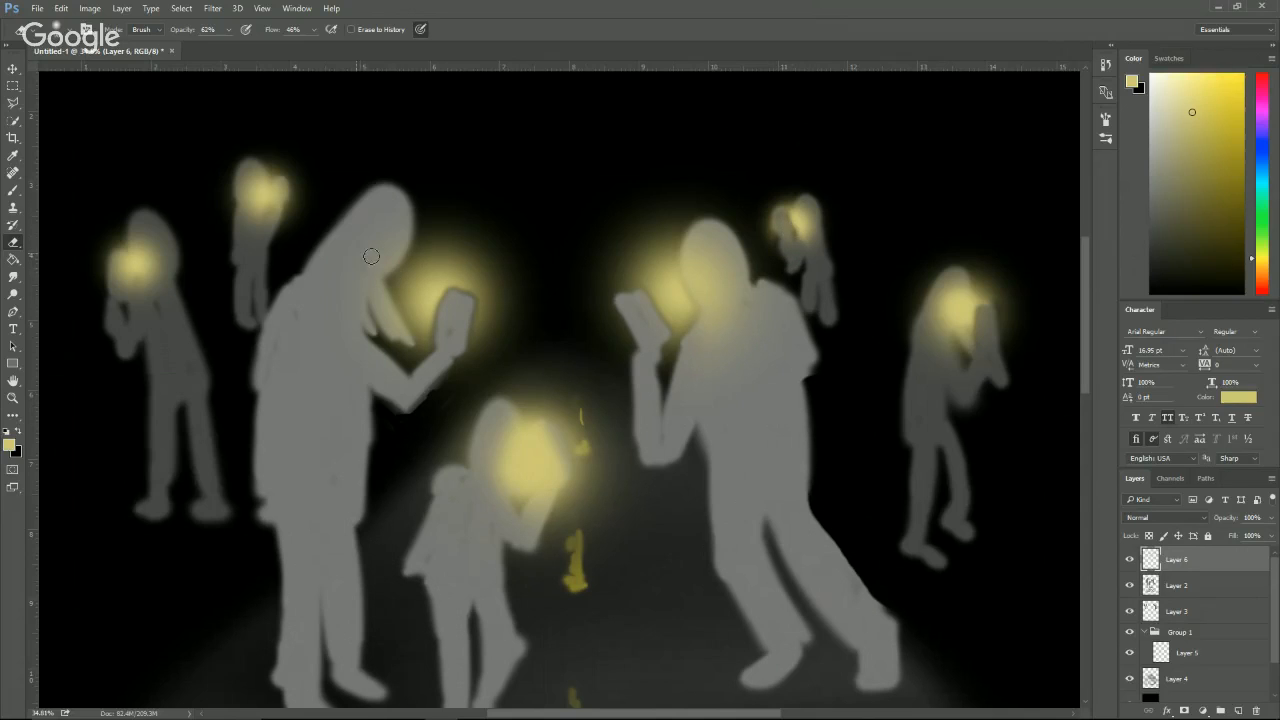
pyautogui.moveTo(270, 193); pyautogui.dragTo(287, 208)
pyautogui.moveTo(112, 271)
pyautogui.mouseDown()
pyautogui.moveTo(133, 300)
pyautogui.moveTo(121, 266)
pyautogui.mouseUp()
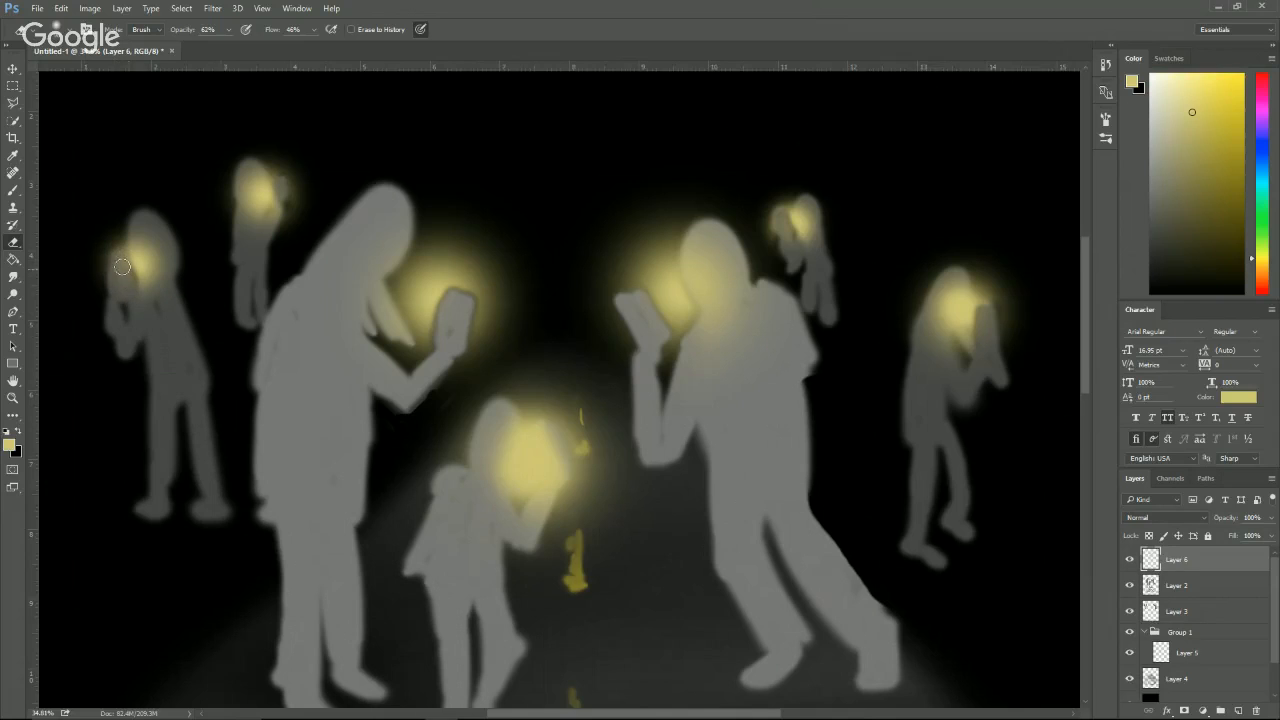
# Try erasing the glow around the farthest yellow road dash beside the child with the Eraser at 100% opacity.
pyautogui.hotkey('ctrl', '1')
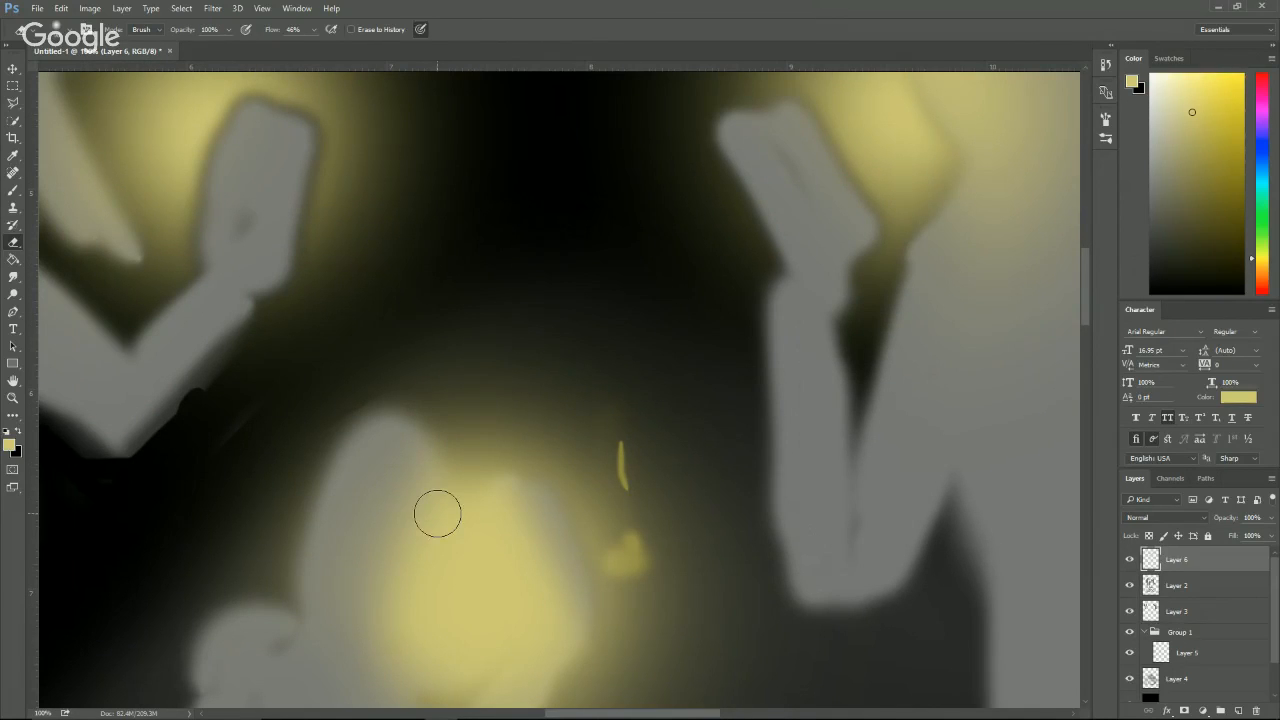
pyautogui.moveTo(620, 448); pyautogui.dragTo(617, 463)
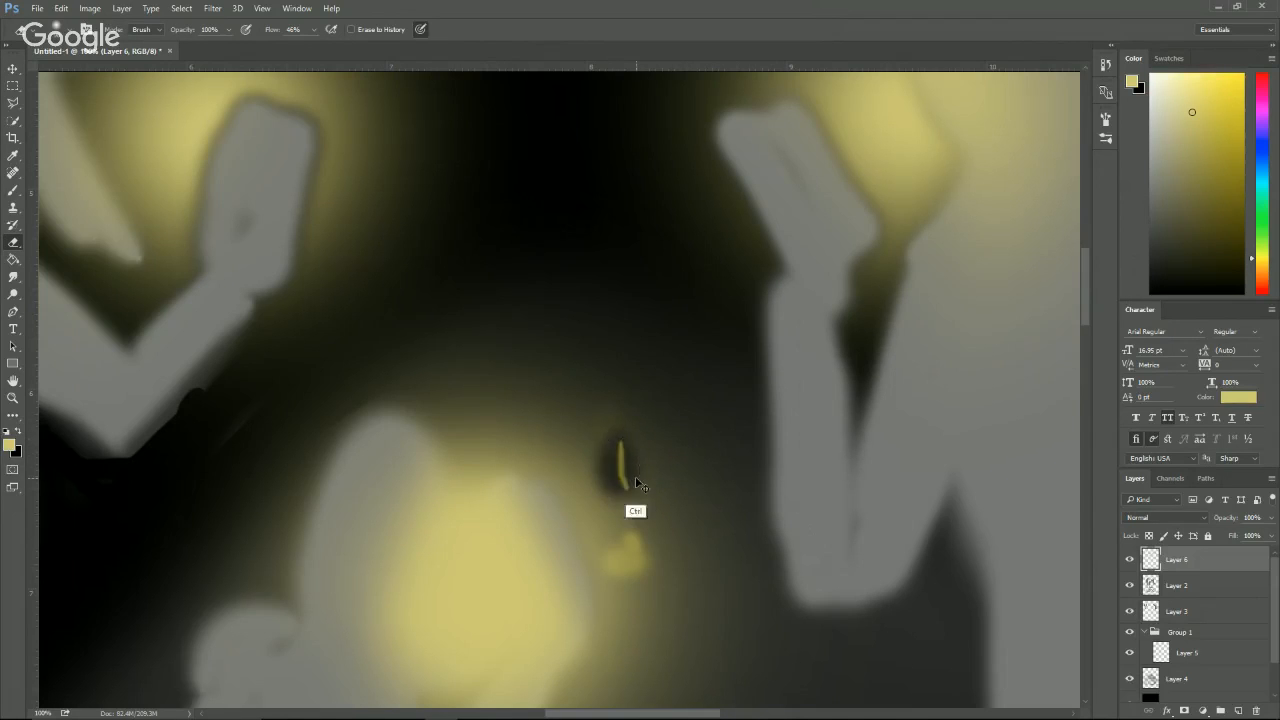
pyautogui.scroll(-2, 636, 468)
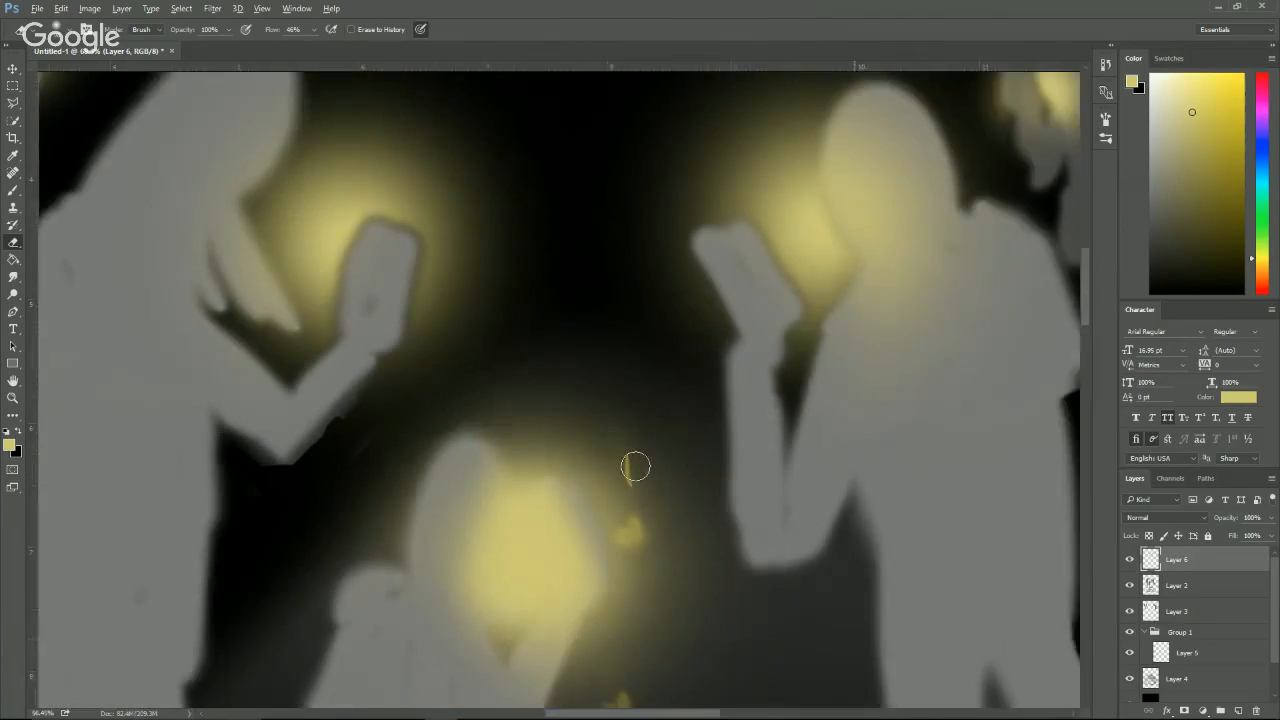
# Lower the opacity of the glow layer, Layer 6, to 40%.
pyautogui.hotkey('ctrl', '0')
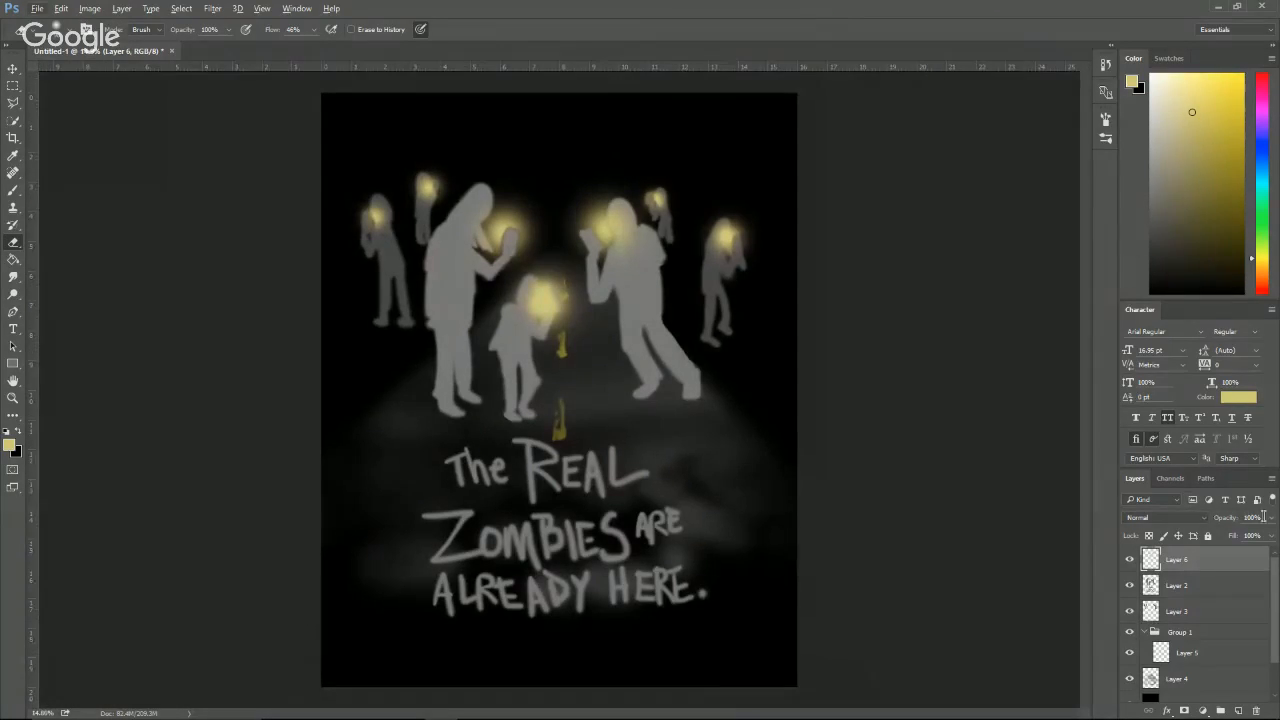
pyautogui.click(1270, 517)
pyautogui.moveTo(1237, 537); pyautogui.dragTo(1226, 538)
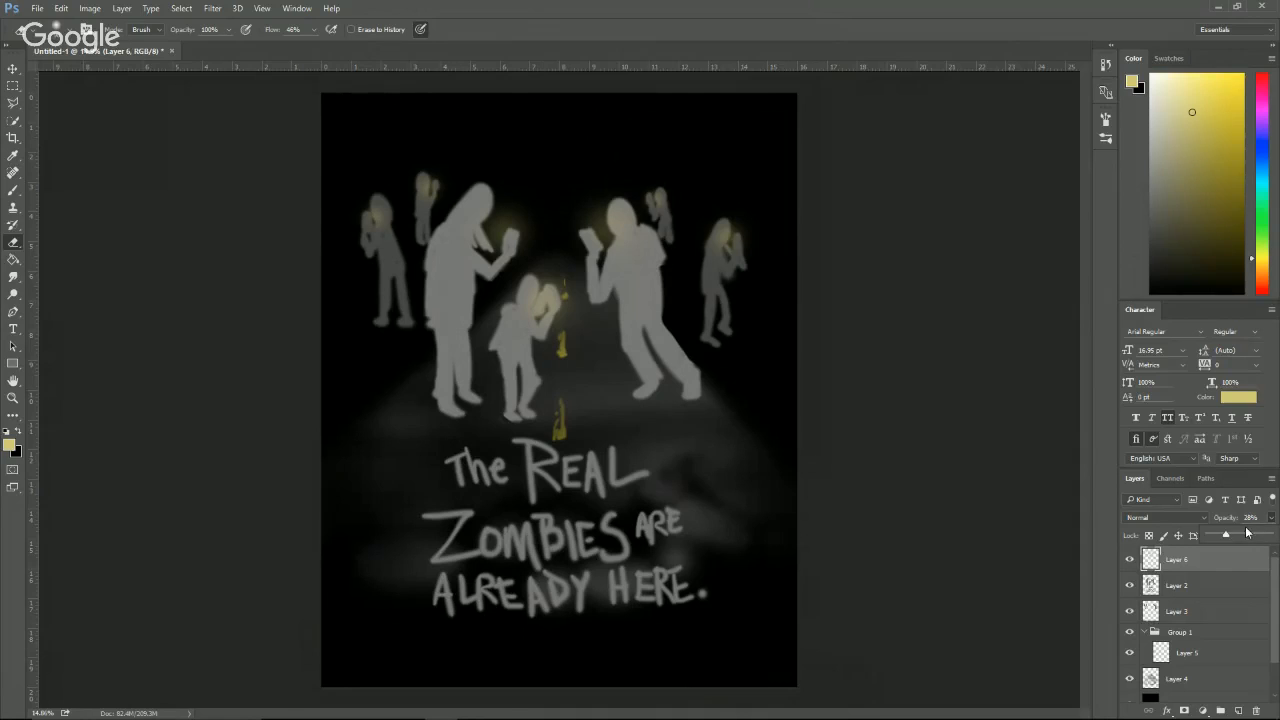
pyautogui.moveTo(1243, 537); pyautogui.dragTo(1234, 540)
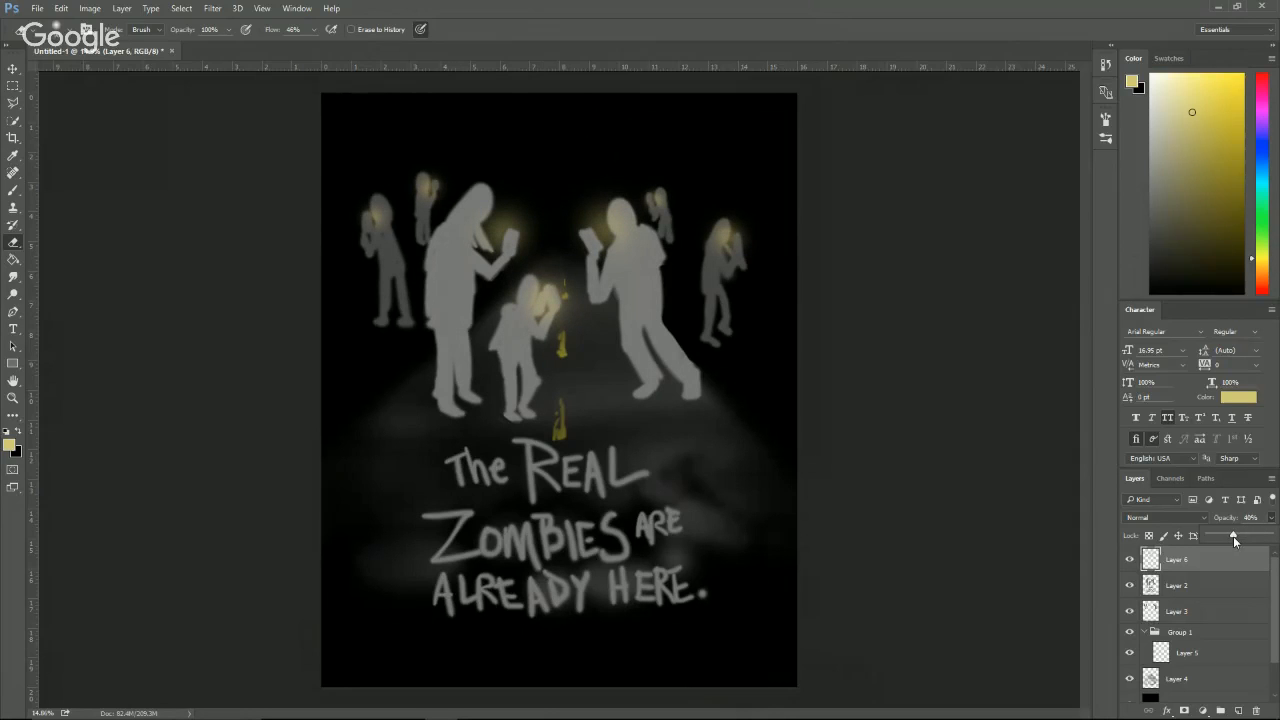
# Open the blending options of Layer 6, move the dialog clear of the figures, and enable a Color Overlay.
pyautogui.rightClick(1165, 566)
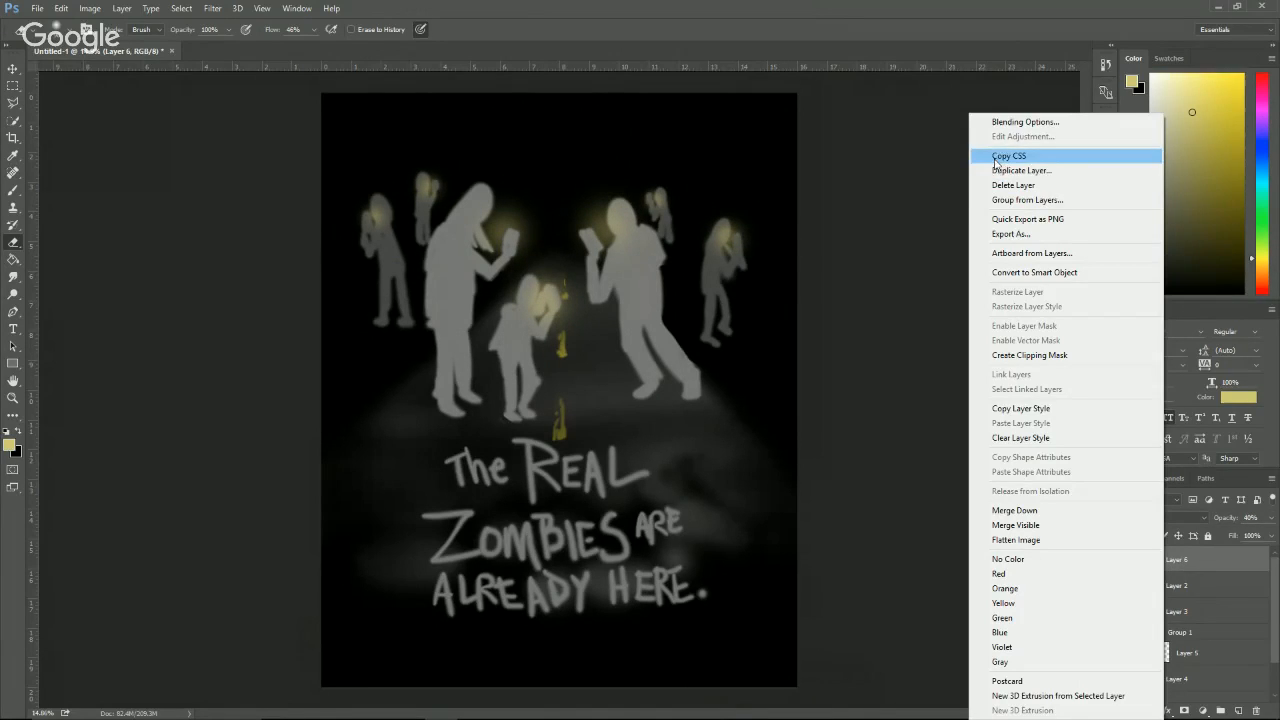
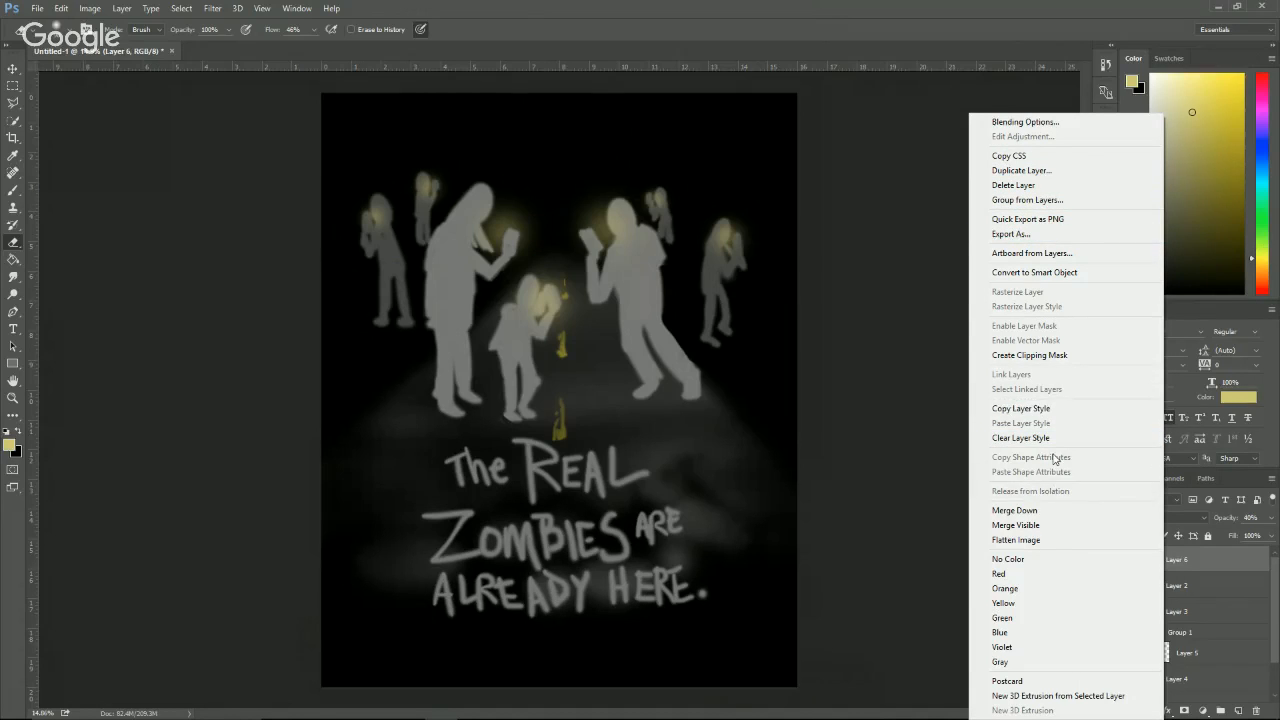
pyautogui.click(992, 120)
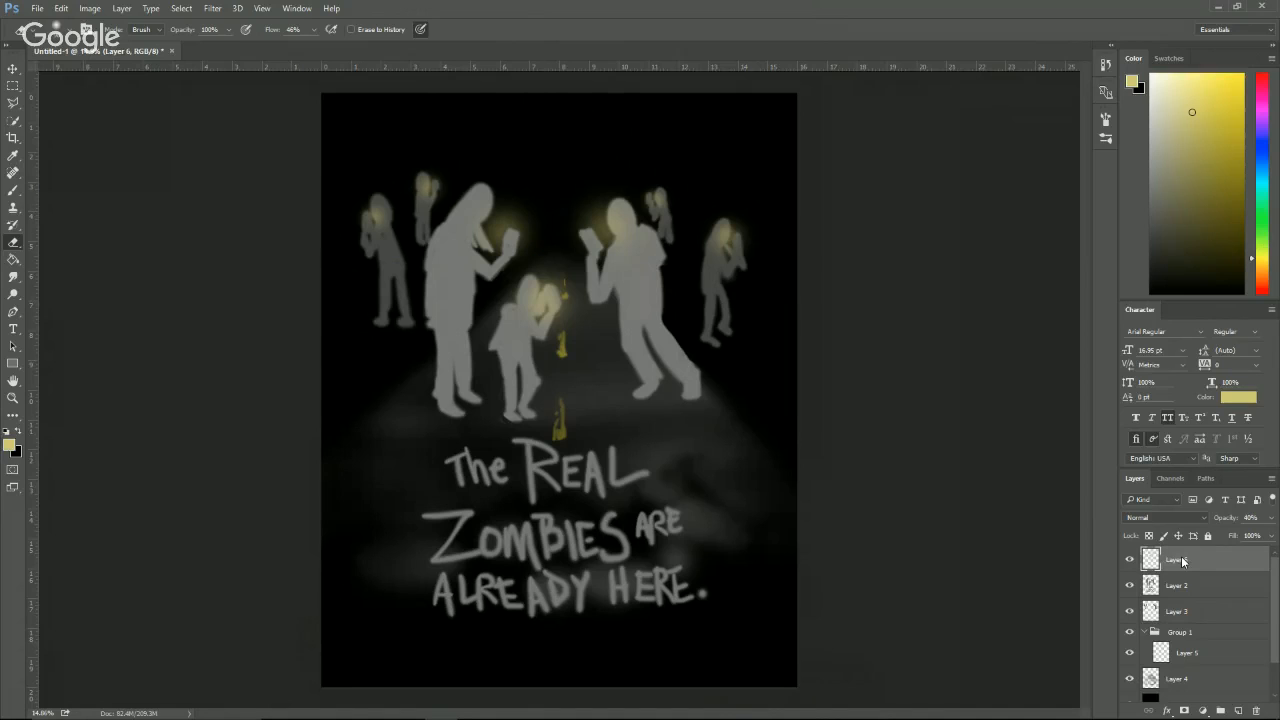
pyautogui.press('h')
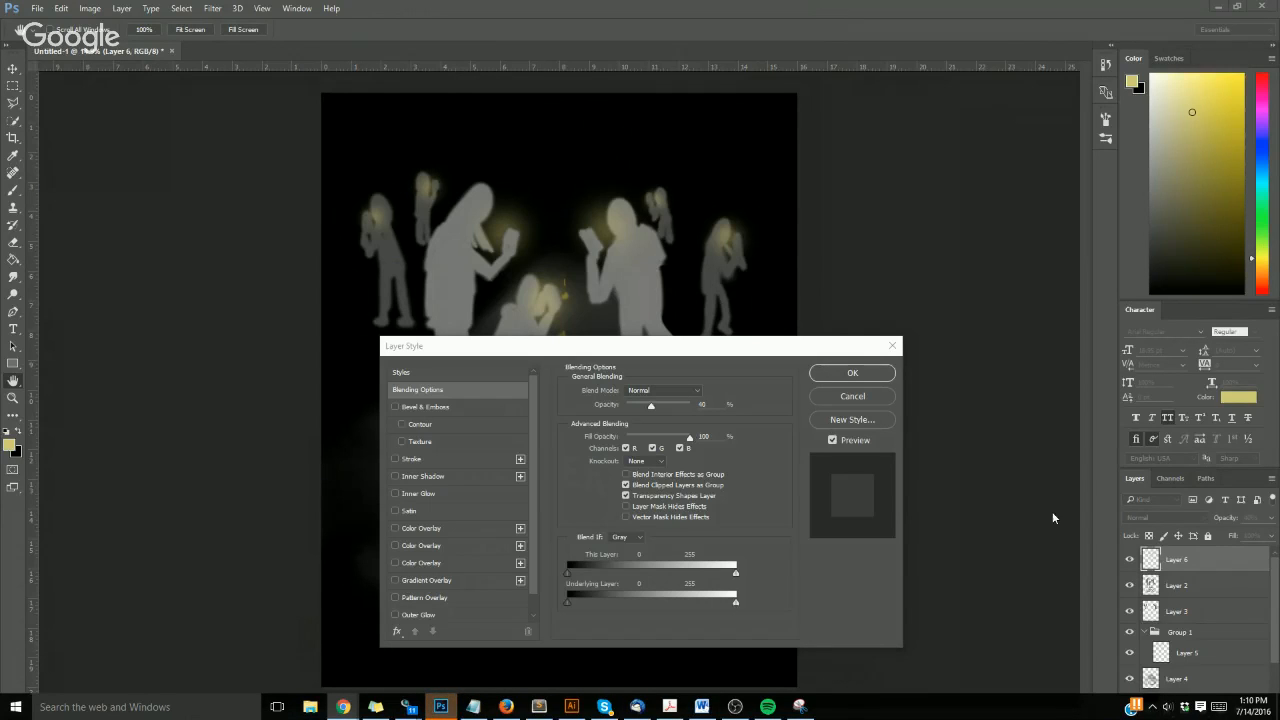
pyautogui.click(535, 472)
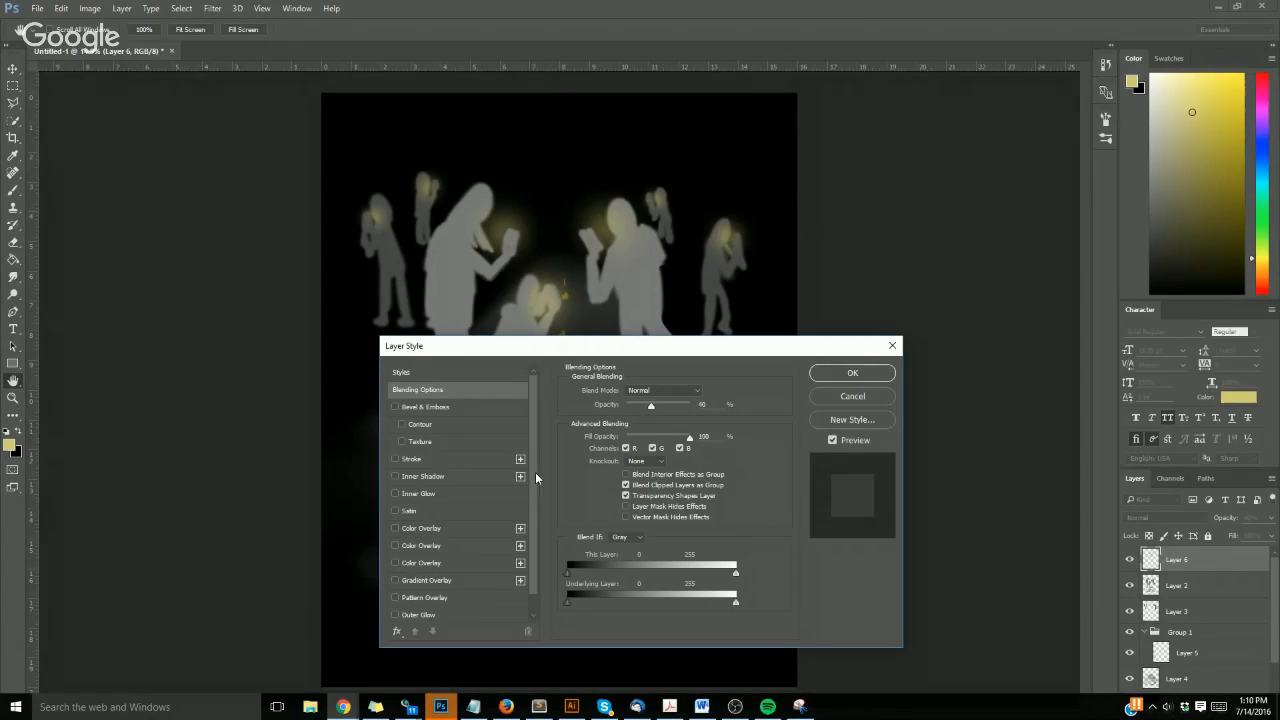
pyautogui.moveTo(565, 349); pyautogui.dragTo(414, 401)
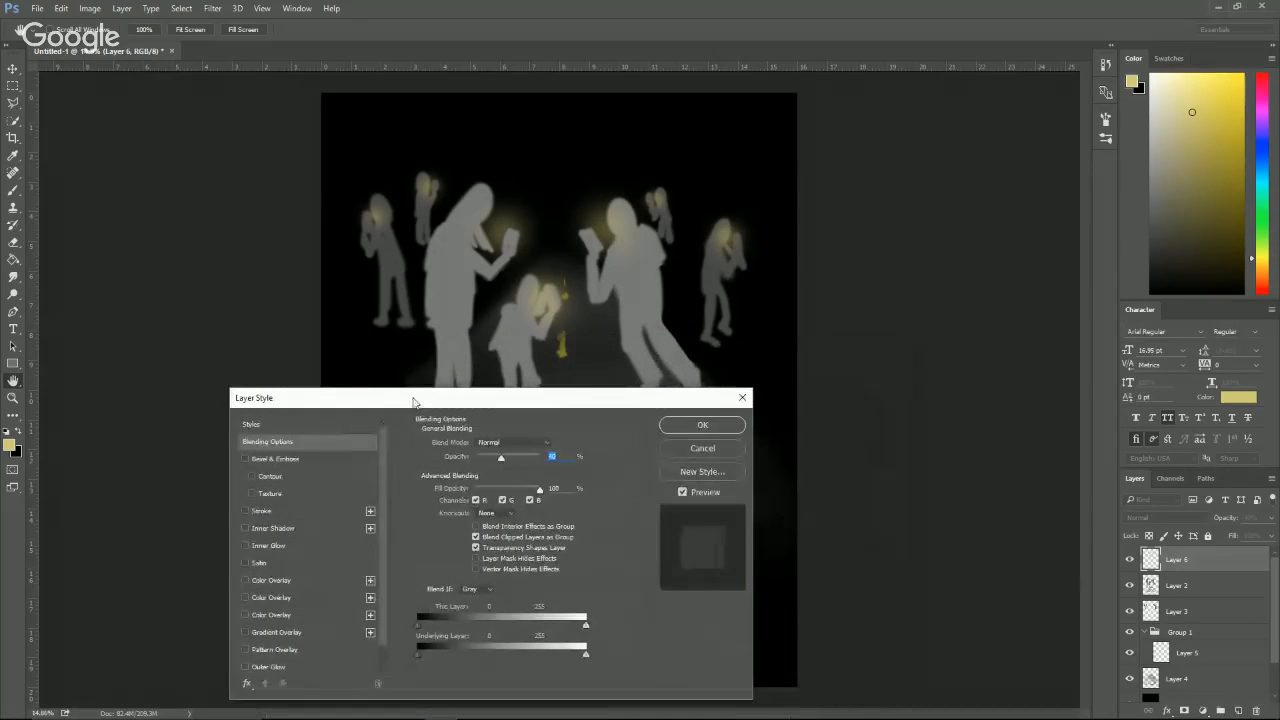
pyautogui.click(274, 597)
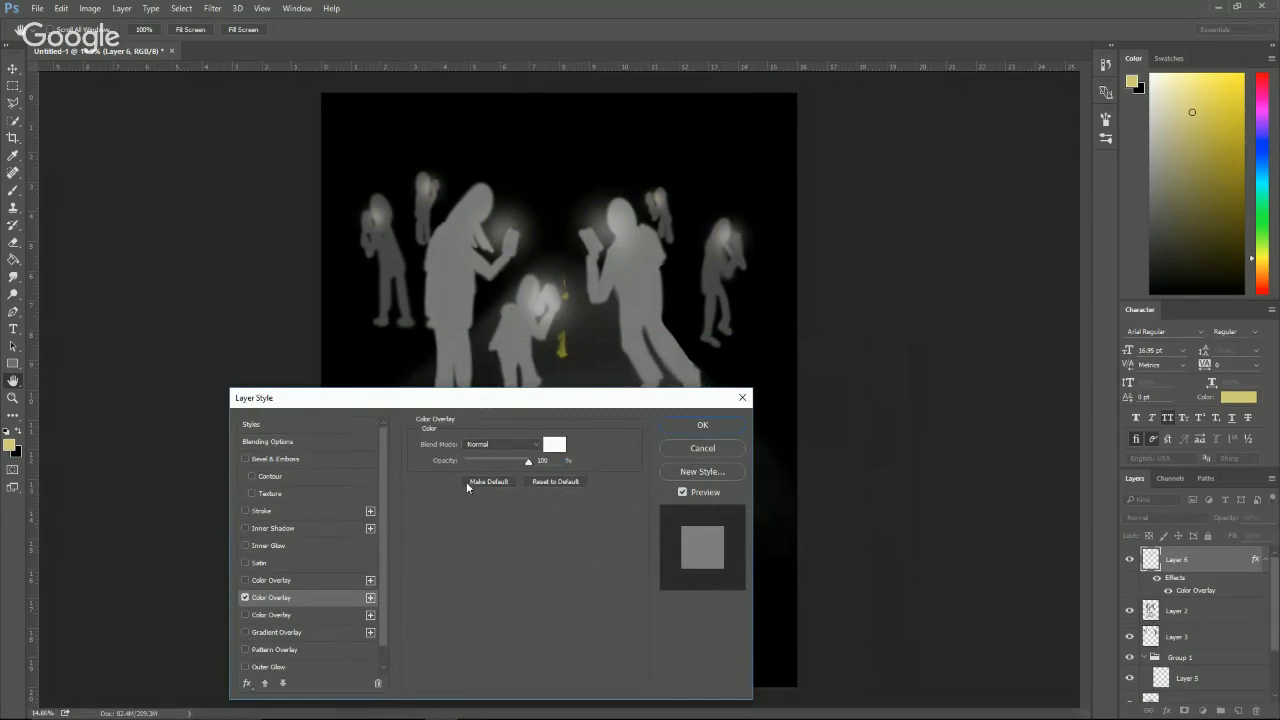
# Set the Color Overlay colour to pale blue afb4fa and apply the layer style to the glows.
pyautogui.click(556, 444)
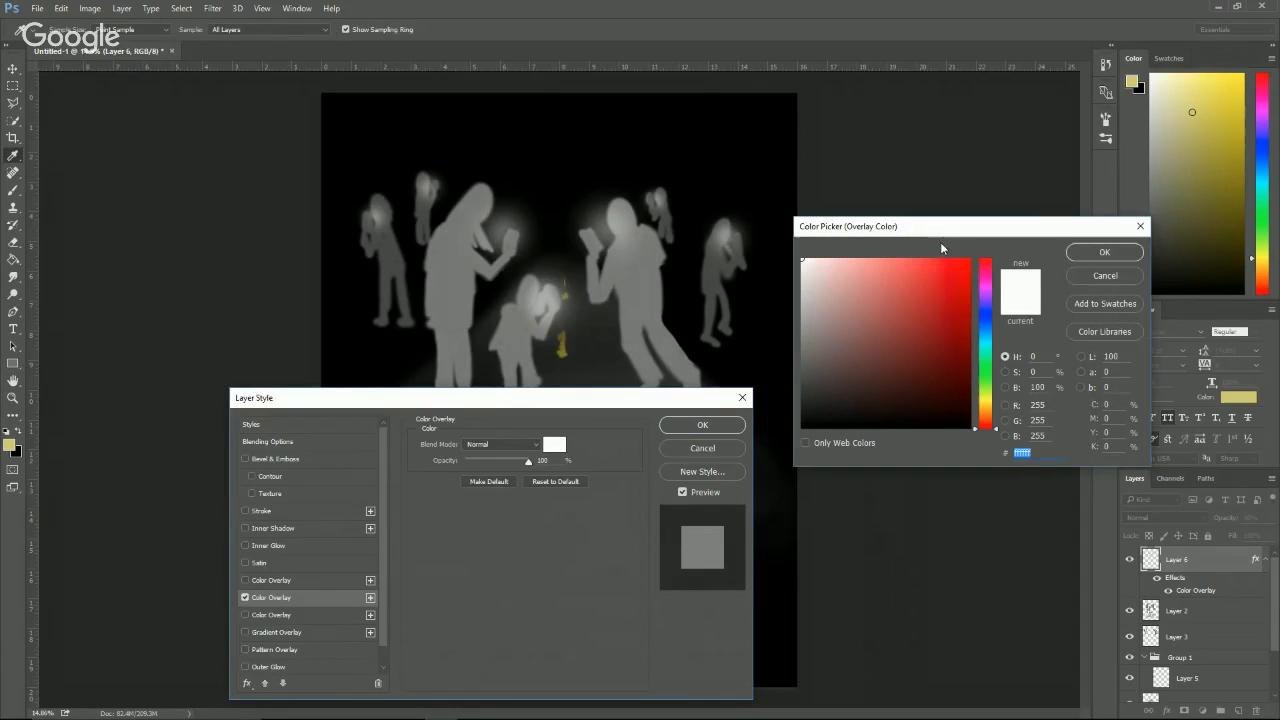
pyautogui.click(987, 316)
pyautogui.click(920, 311)
pyautogui.moveTo(920, 311); pyautogui.dragTo(841, 254)
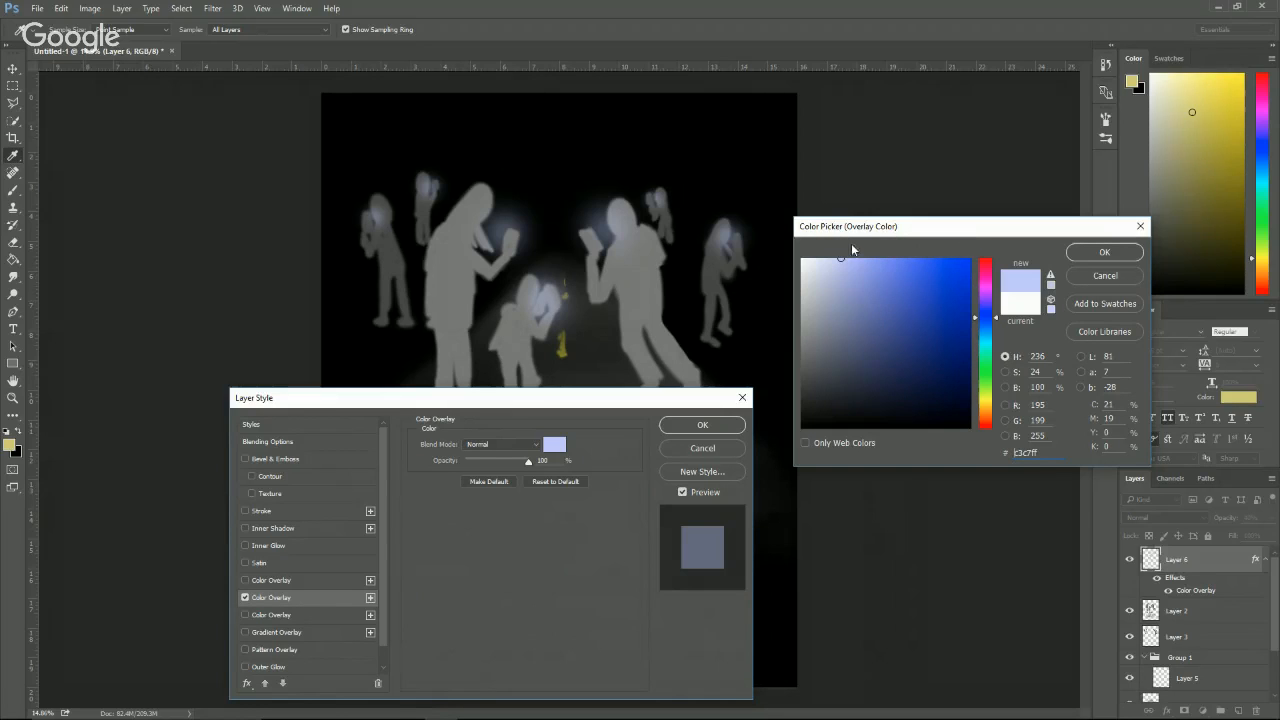
pyautogui.click(852, 262)
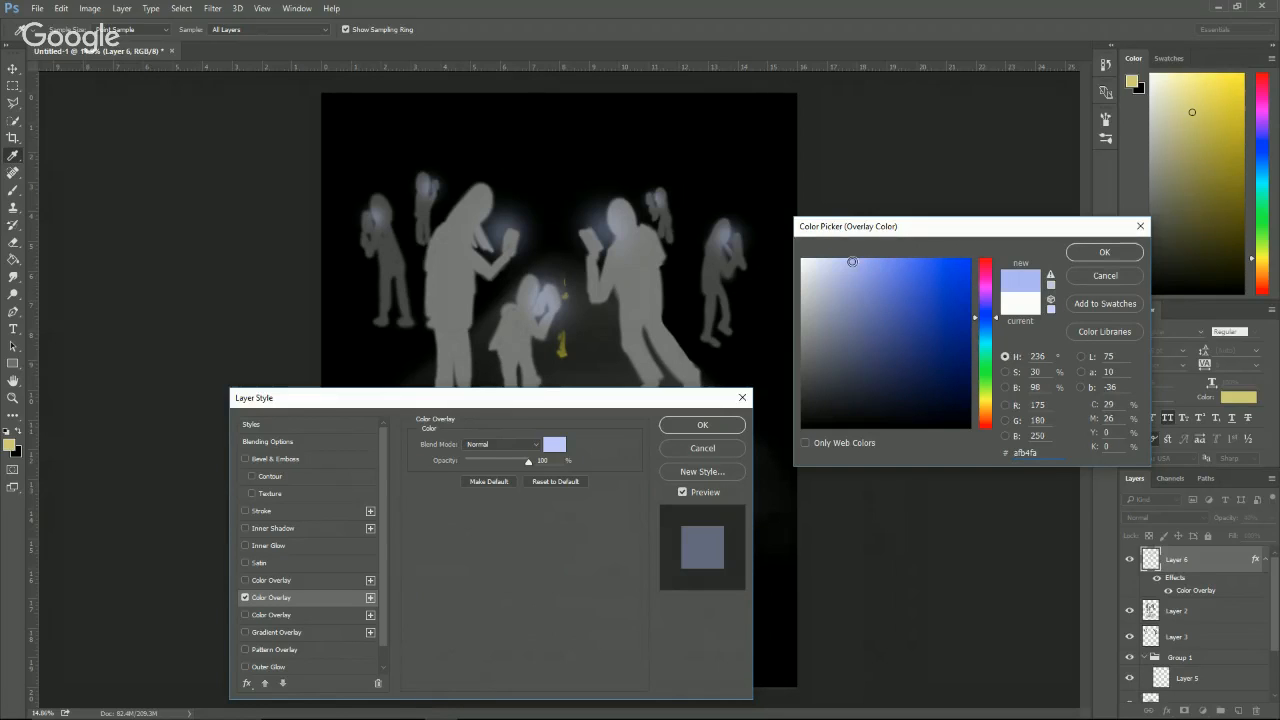
pyautogui.click(1082, 251)
pyautogui.click(702, 425)
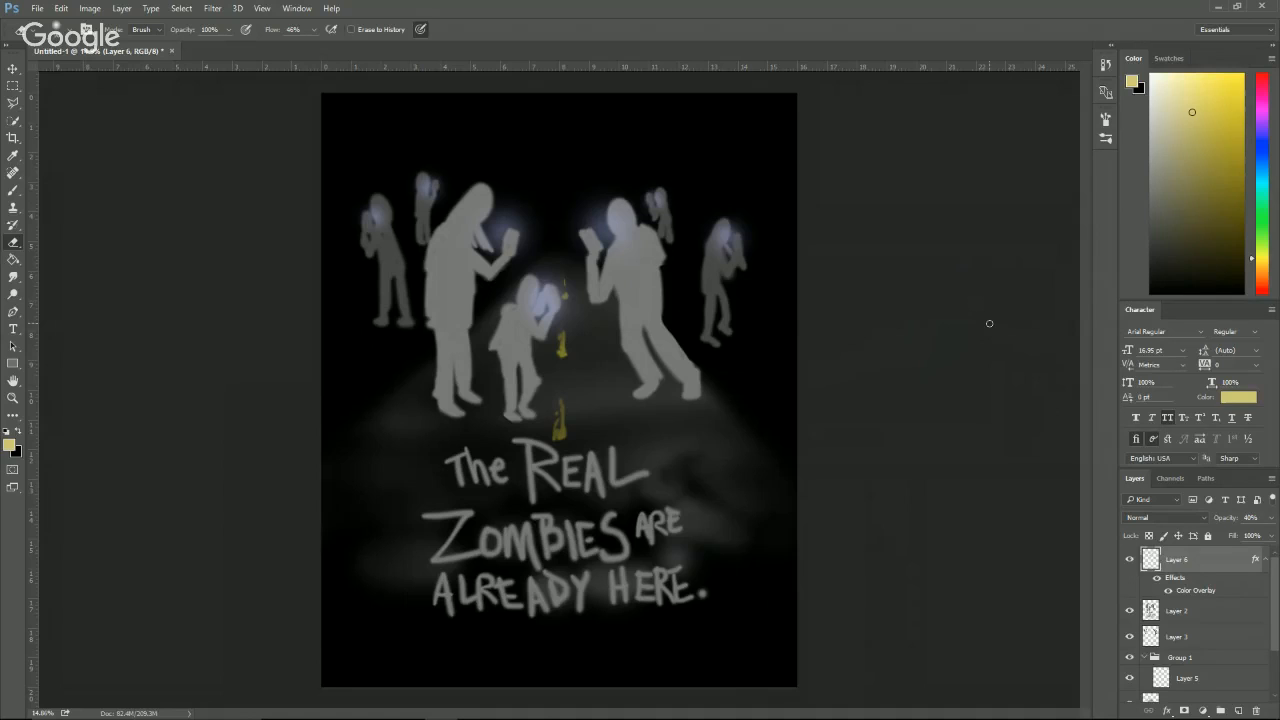
# Add a new layer directly above Layer 4 and sample the road's dark grey as the Brush colour.
pyautogui.press('v')
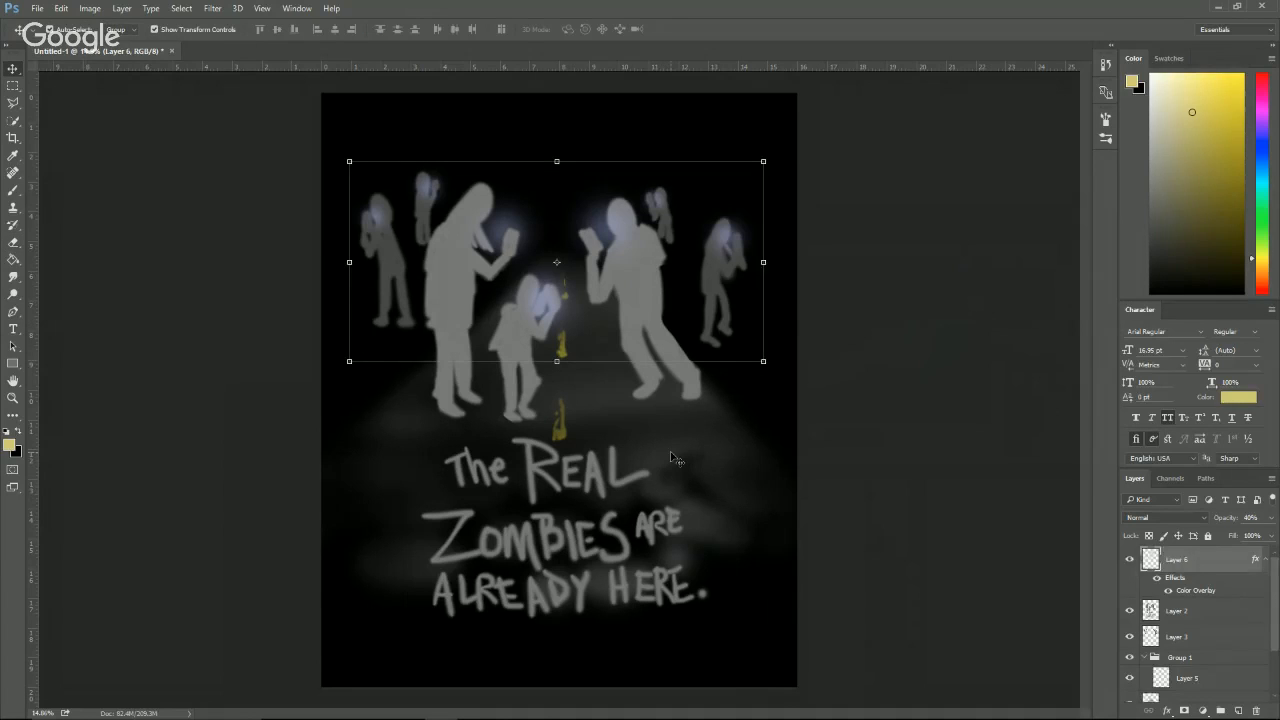
pyautogui.click(1228, 697)
pyautogui.click(1236, 710)
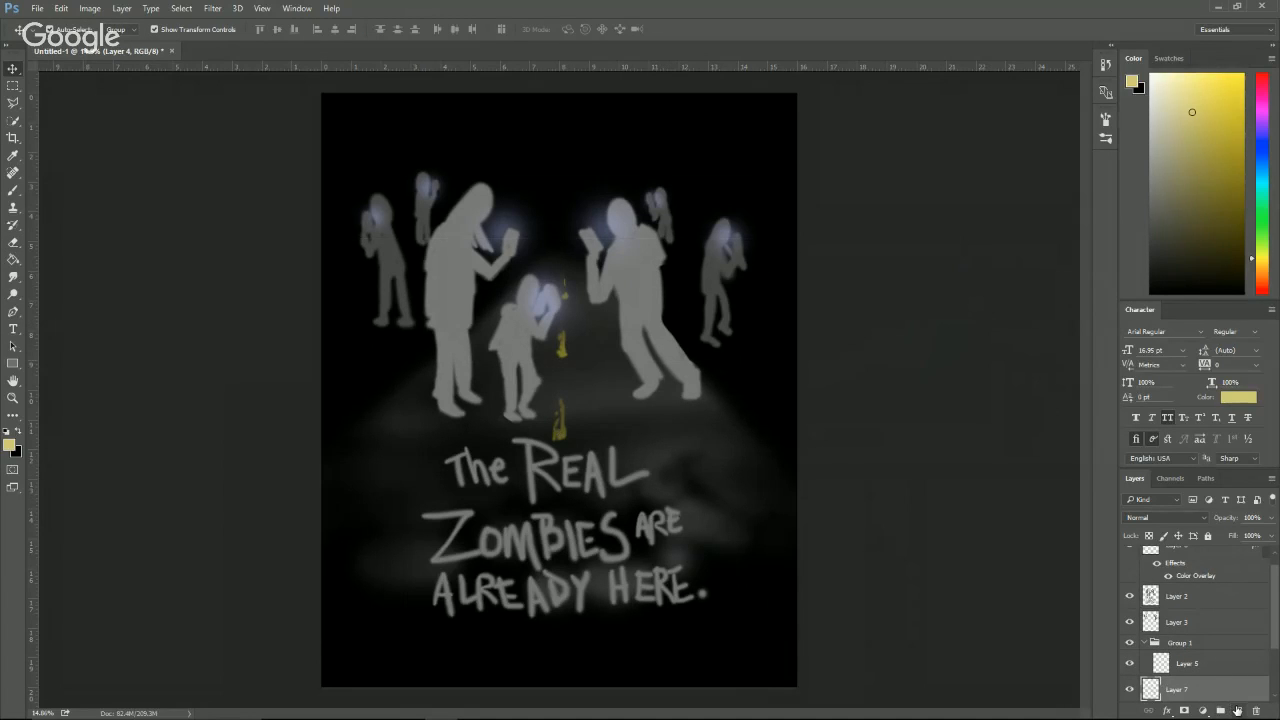
pyautogui.press('b')
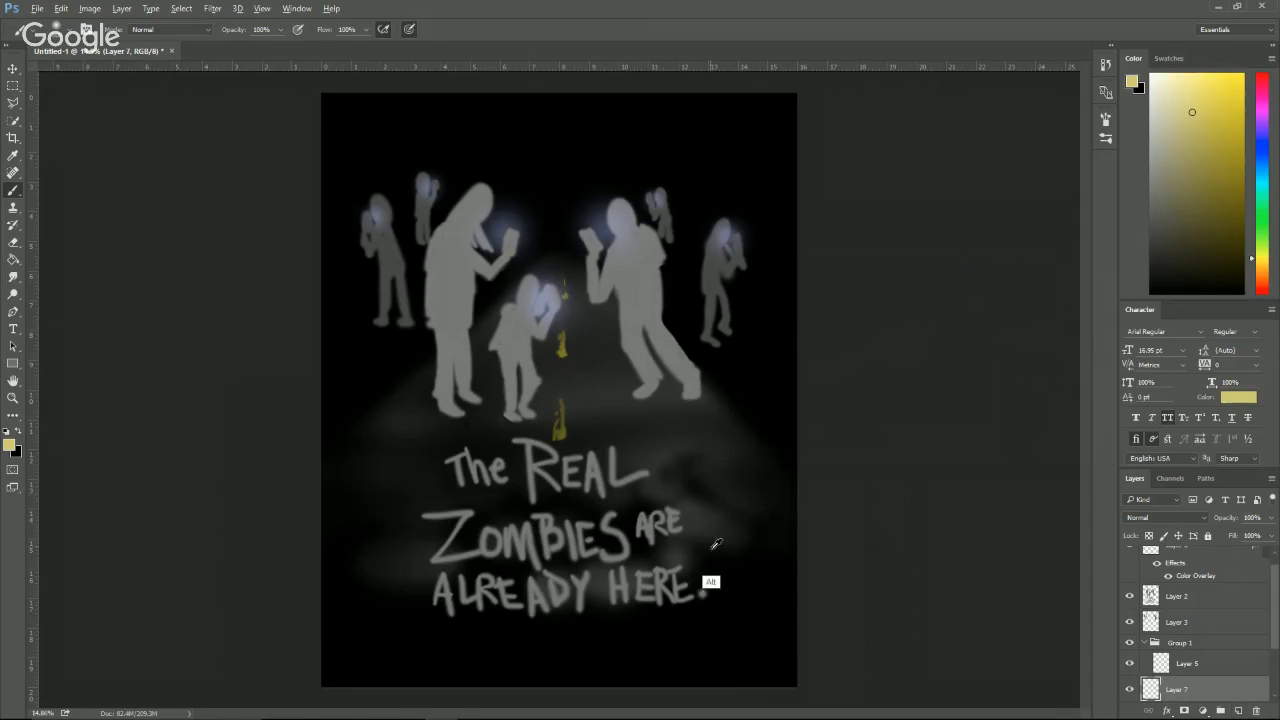
pyautogui.keyDown('alt'); pyautogui.click(410, 463); pyautogui.keyUp('alt')
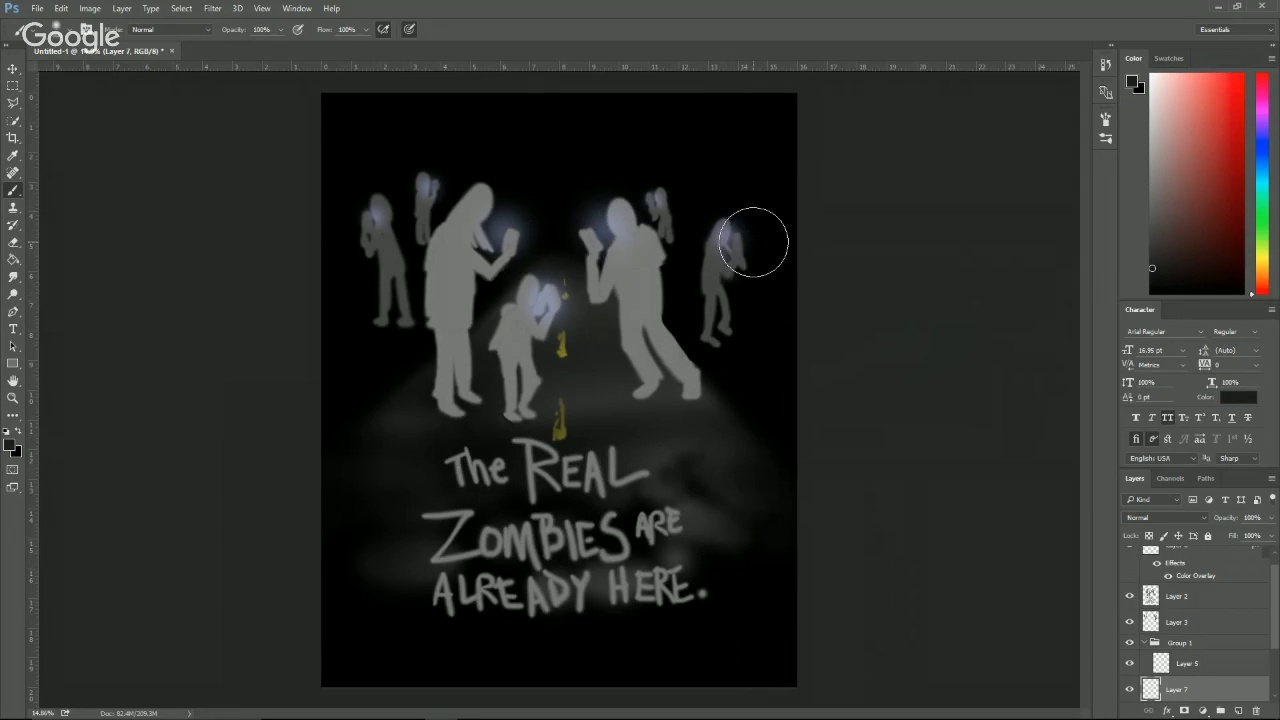
# Reduce the brush size and paint dark grey along both sides of the road, widening it behind the figures to the poster's edges.
pyautogui.press(']')
pyautogui.press(']')
pyautogui.press(']')
pyautogui.press(']')
pyautogui.press('[')
pyautogui.press('[')
pyautogui.press('[')
pyautogui.press('[')
pyautogui.press('[')
pyautogui.press('[')
pyautogui.press('[')
pyautogui.press('[')
pyautogui.press('[')
pyautogui.press('[')
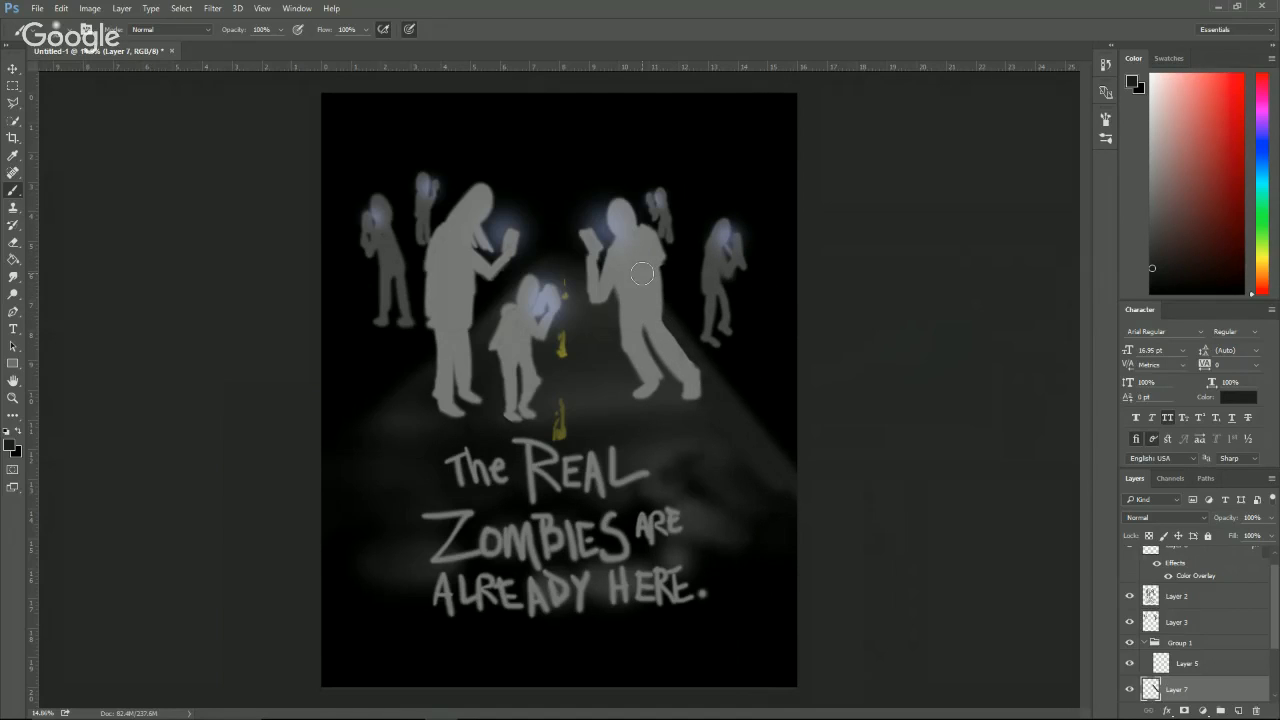
pyautogui.moveTo(642, 273); pyautogui.dragTo(826, 473)
pyautogui.moveTo(644, 300); pyautogui.dragTo(758, 433)
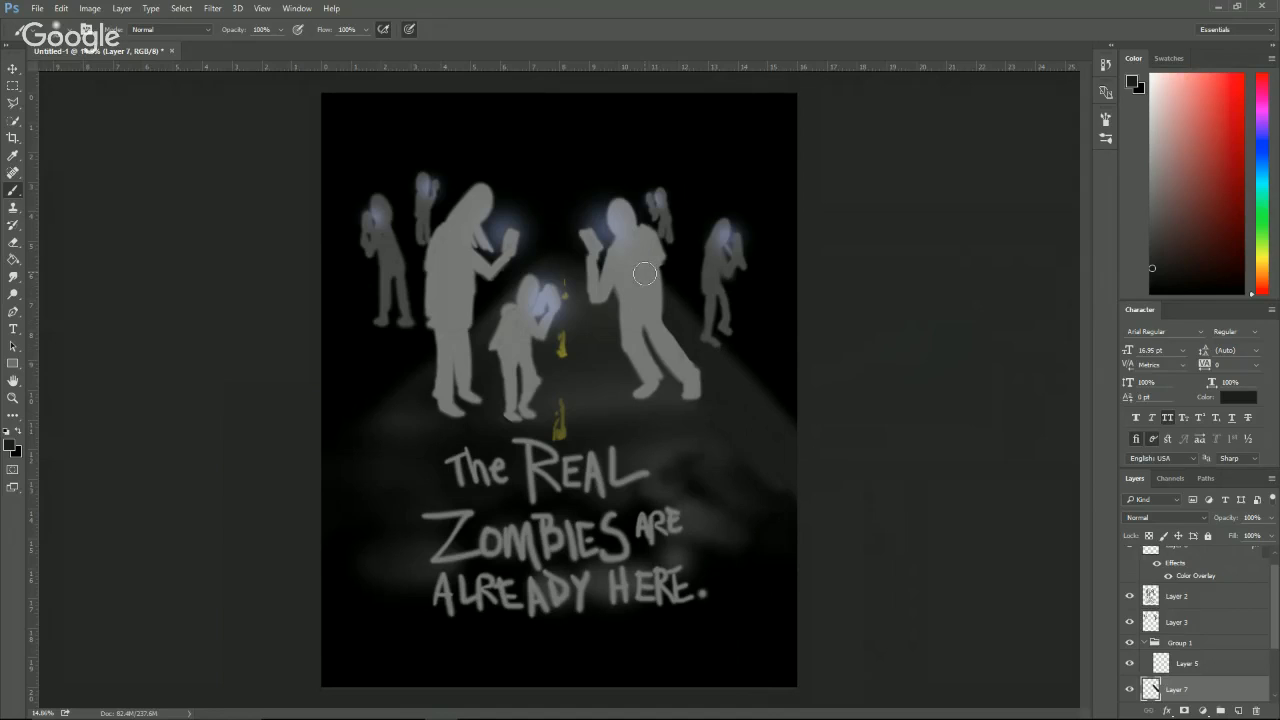
pyautogui.moveTo(644, 273); pyautogui.dragTo(831, 451)
pyautogui.moveTo(691, 289); pyautogui.dragTo(763, 383)
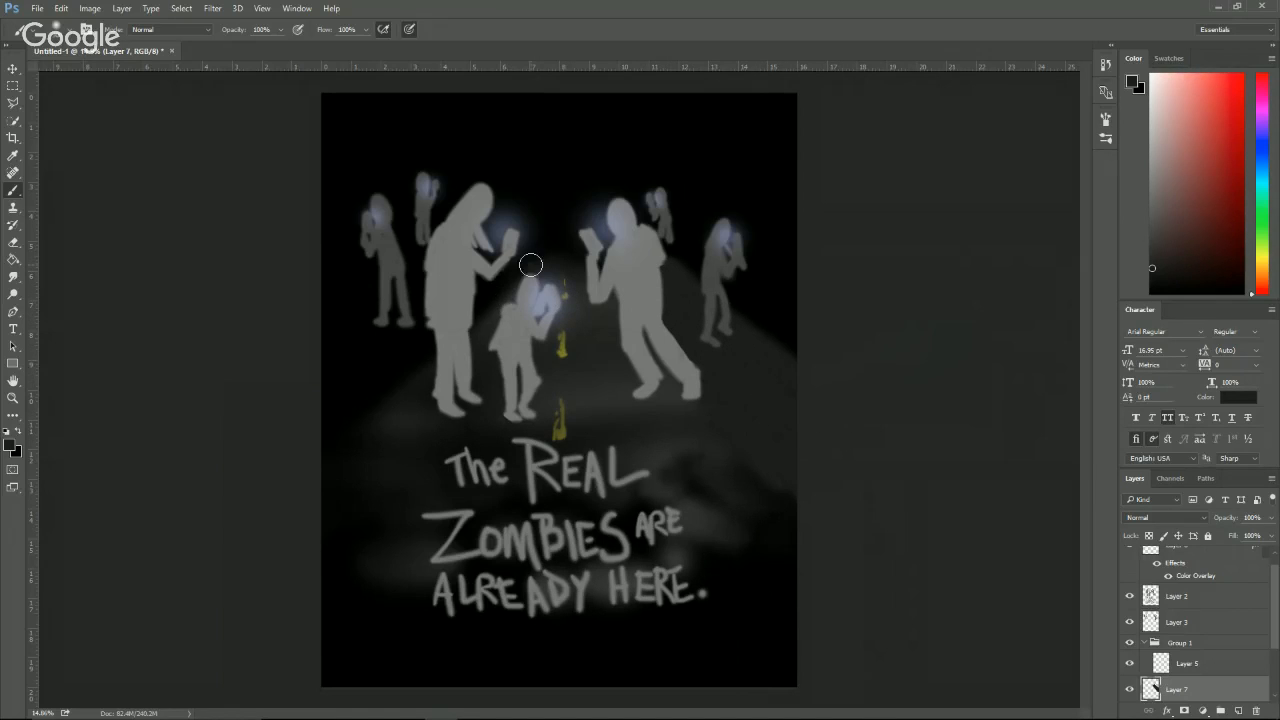
pyautogui.moveTo(530, 264)
pyautogui.mouseDown()
pyautogui.moveTo(391, 427)
pyautogui.moveTo(493, 311)
pyautogui.moveTo(427, 373)
pyautogui.moveTo(443, 334)
pyautogui.moveTo(347, 443)
pyautogui.moveTo(486, 286)
pyautogui.moveTo(373, 390)
pyautogui.moveTo(489, 277)
pyautogui.moveTo(365, 400)
pyautogui.moveTo(500, 261)
pyautogui.moveTo(411, 337)
pyautogui.moveTo(455, 300)
pyautogui.mouseUp()
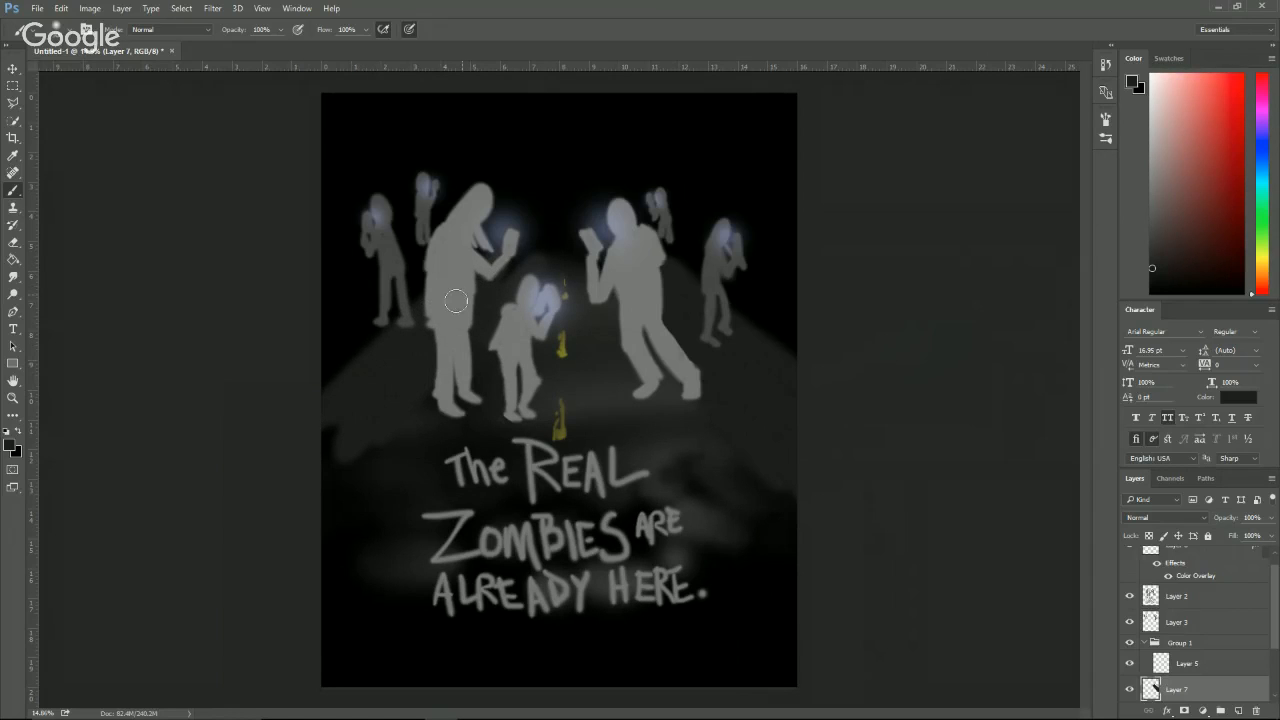
pyautogui.press('e')
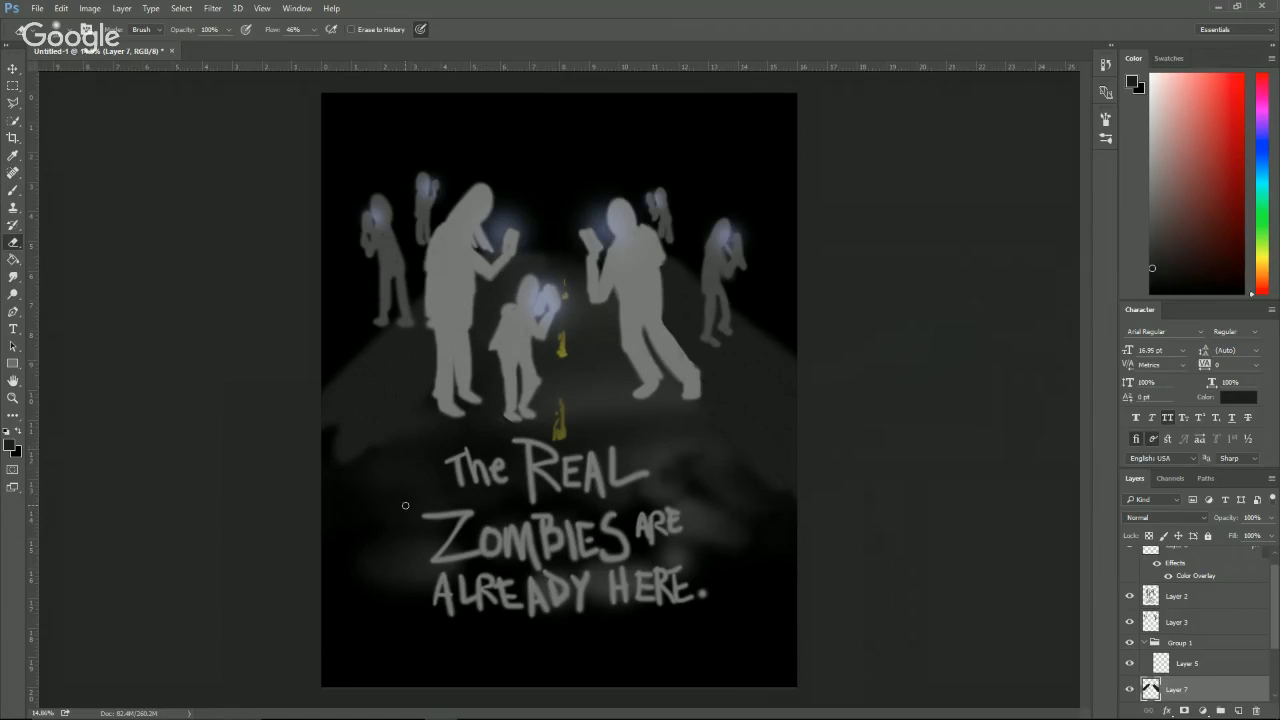
# Enlarge the eraser and soften both outer edges of the widened road so they fade into the black background.
pyautogui.press(']')
pyautogui.press(']')
pyautogui.press(']')
pyautogui.press(']')
pyautogui.press(']')
pyautogui.press(']')
pyautogui.press(']')
pyautogui.press(']')
pyautogui.press(']')
pyautogui.press(']')
pyautogui.press(']')
pyautogui.moveTo(319, 377); pyautogui.dragTo(352, 464)
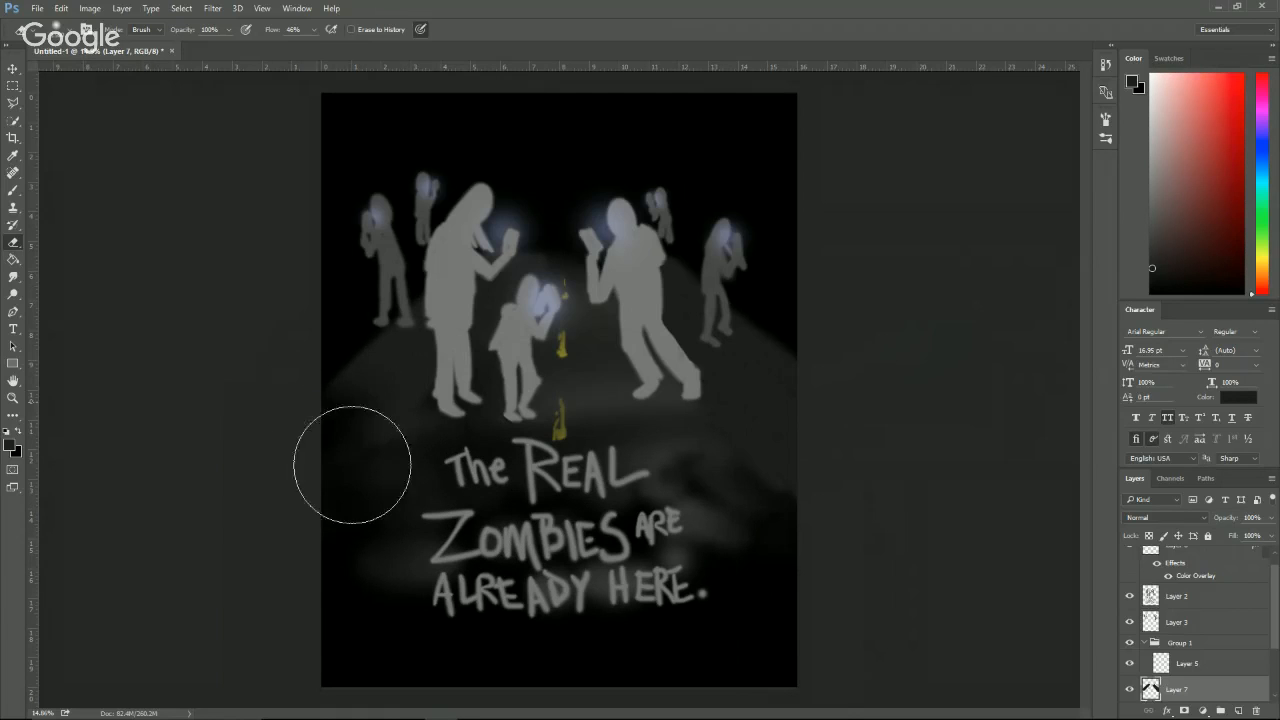
pyautogui.moveTo(318, 348)
pyautogui.mouseDown()
pyautogui.moveTo(335, 434)
pyautogui.moveTo(372, 398)
pyautogui.mouseUp()
pyautogui.moveTo(800, 390); pyautogui.dragTo(859, 430)
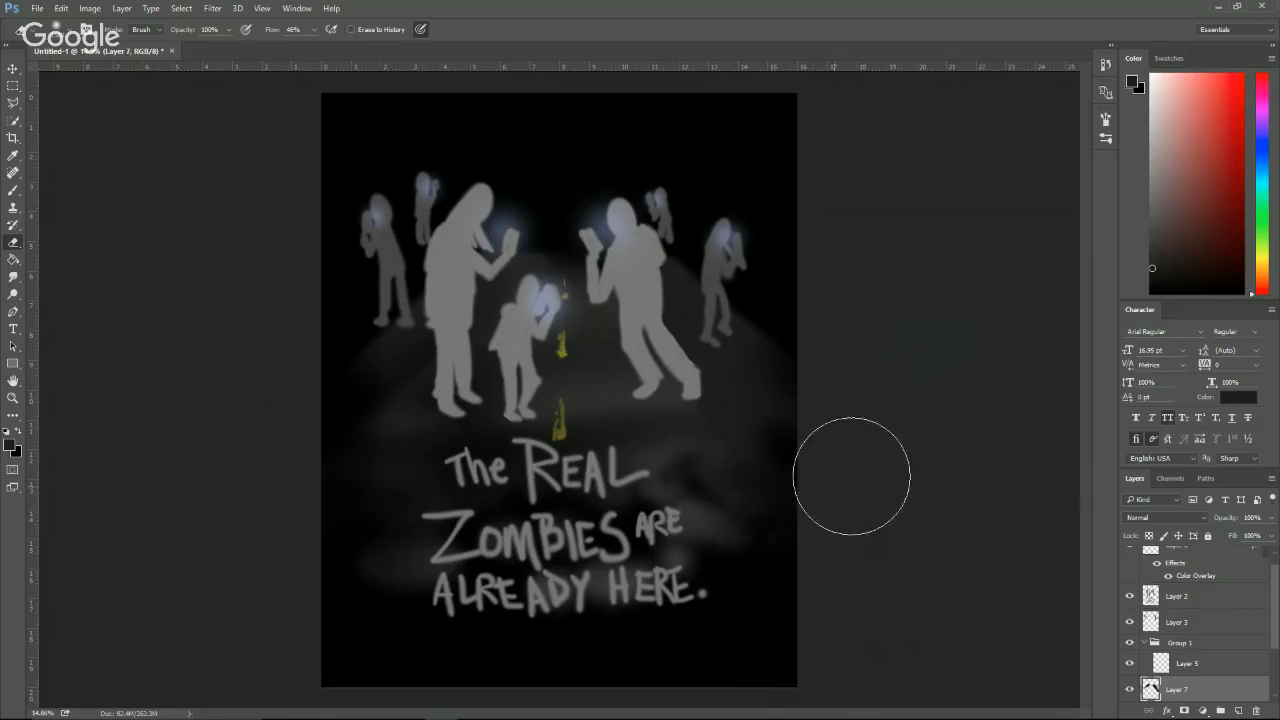
# Paint two dark grey building shapes on each side of the road behind the background figures with the Brush.
pyautogui.press('b')
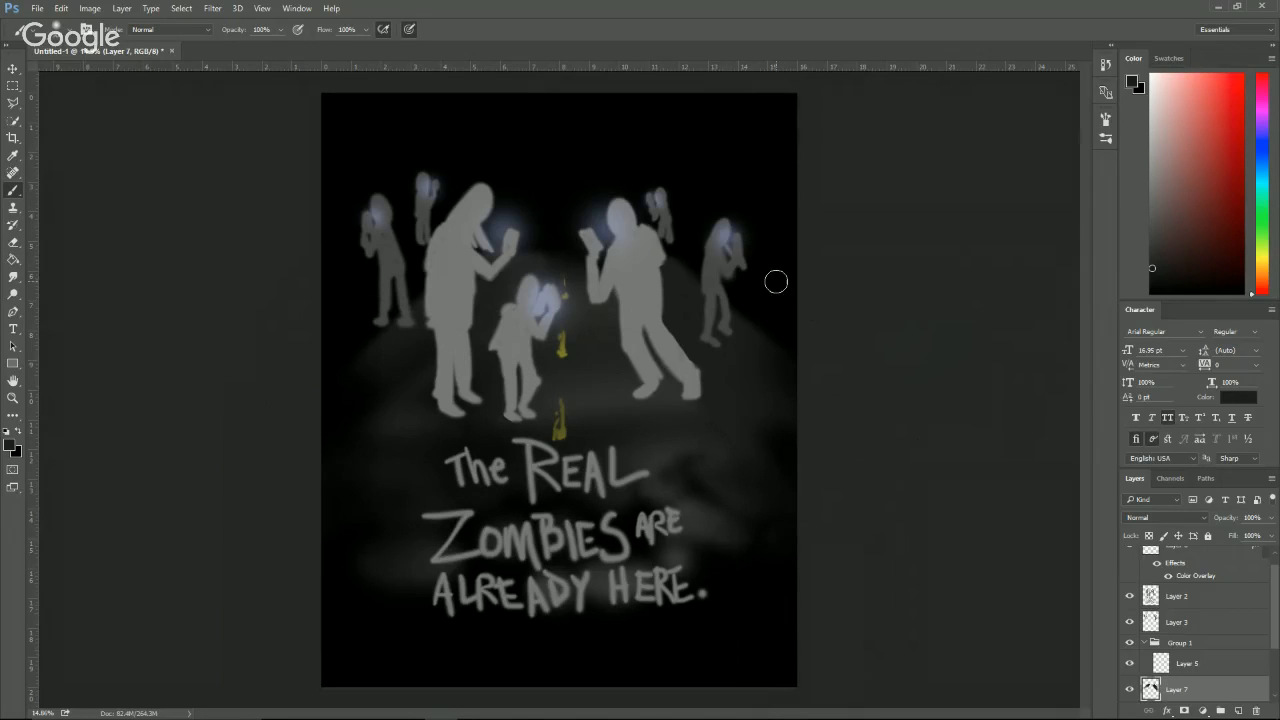
pyautogui.moveTo(775, 291)
pyautogui.mouseDown()
pyautogui.moveTo(777, 138)
pyautogui.moveTo(760, 285)
pyautogui.moveTo(775, 294)
pyautogui.moveTo(727, 262)
pyautogui.moveTo(723, 177)
pyautogui.moveTo(727, 263)
pyautogui.moveTo(733, 152)
pyautogui.moveTo(721, 263)
pyautogui.moveTo(730, 139)
pyautogui.moveTo(764, 150)
pyautogui.moveTo(750, 137)
pyautogui.moveTo(745, 246)
pyautogui.moveTo(760, 274)
pyautogui.moveTo(768, 208)
pyautogui.mouseUp()
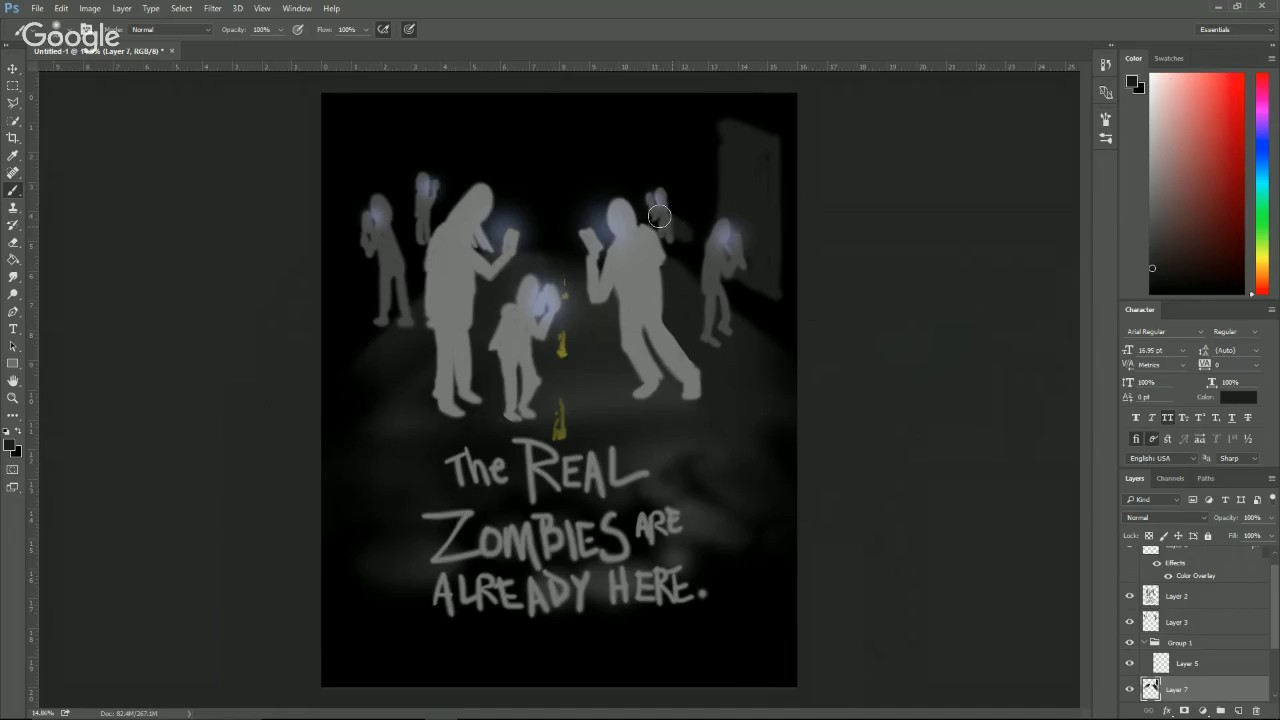
pyautogui.moveTo(659, 215)
pyautogui.mouseDown()
pyautogui.moveTo(674, 151)
pyautogui.moveTo(689, 150)
pyautogui.moveTo(681, 219)
pyautogui.mouseUp()
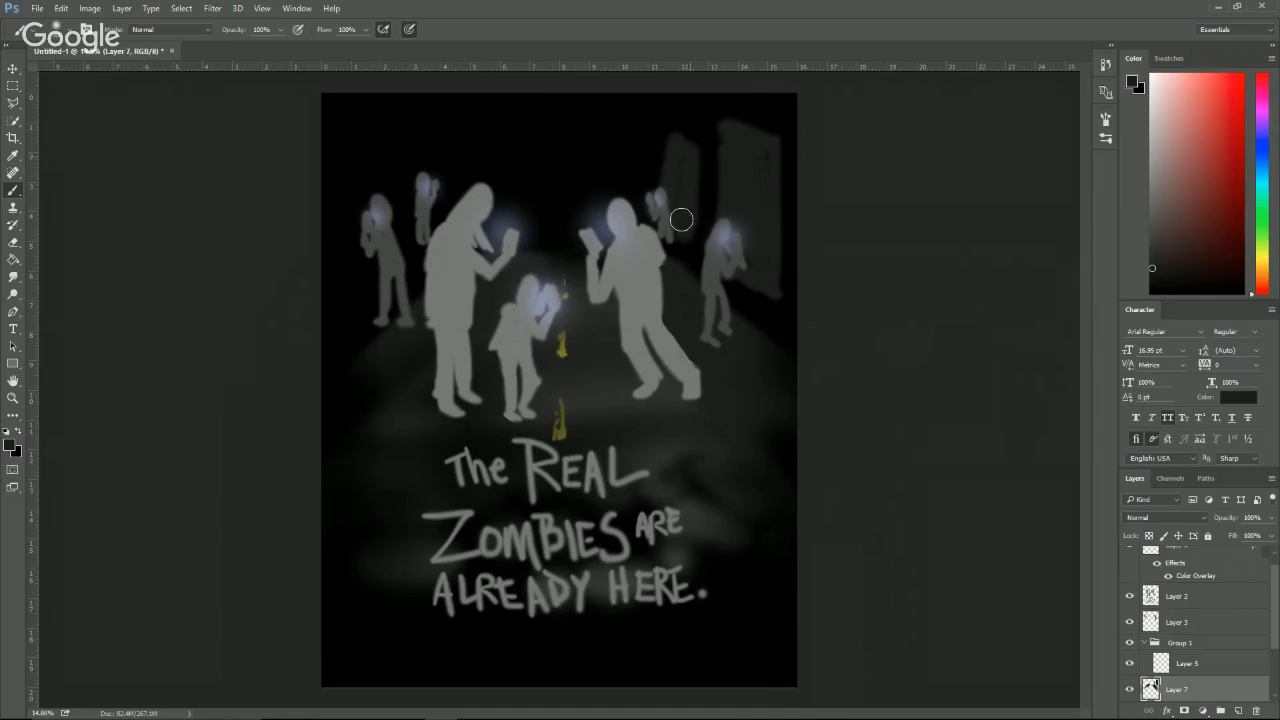
pyautogui.moveTo(345, 301)
pyautogui.mouseDown()
pyautogui.moveTo(382, 289)
pyautogui.moveTo(357, 301)
pyautogui.moveTo(368, 298)
pyautogui.moveTo(353, 159)
pyautogui.moveTo(379, 136)
pyautogui.moveTo(389, 254)
pyautogui.moveTo(385, 239)
pyautogui.moveTo(368, 244)
pyautogui.moveTo(368, 155)
pyautogui.mouseUp()
pyautogui.moveTo(417, 192)
pyautogui.mouseDown()
pyautogui.moveTo(420, 227)
pyautogui.moveTo(410, 143)
pyautogui.moveTo(416, 214)
pyautogui.moveTo(411, 131)
pyautogui.moveTo(423, 115)
pyautogui.moveTo(425, 189)
pyautogui.moveTo(417, 134)
pyautogui.mouseUp()
# Softly erase the building shapes and the road's lower right side so they fade into the darkness.
pyautogui.press('e')
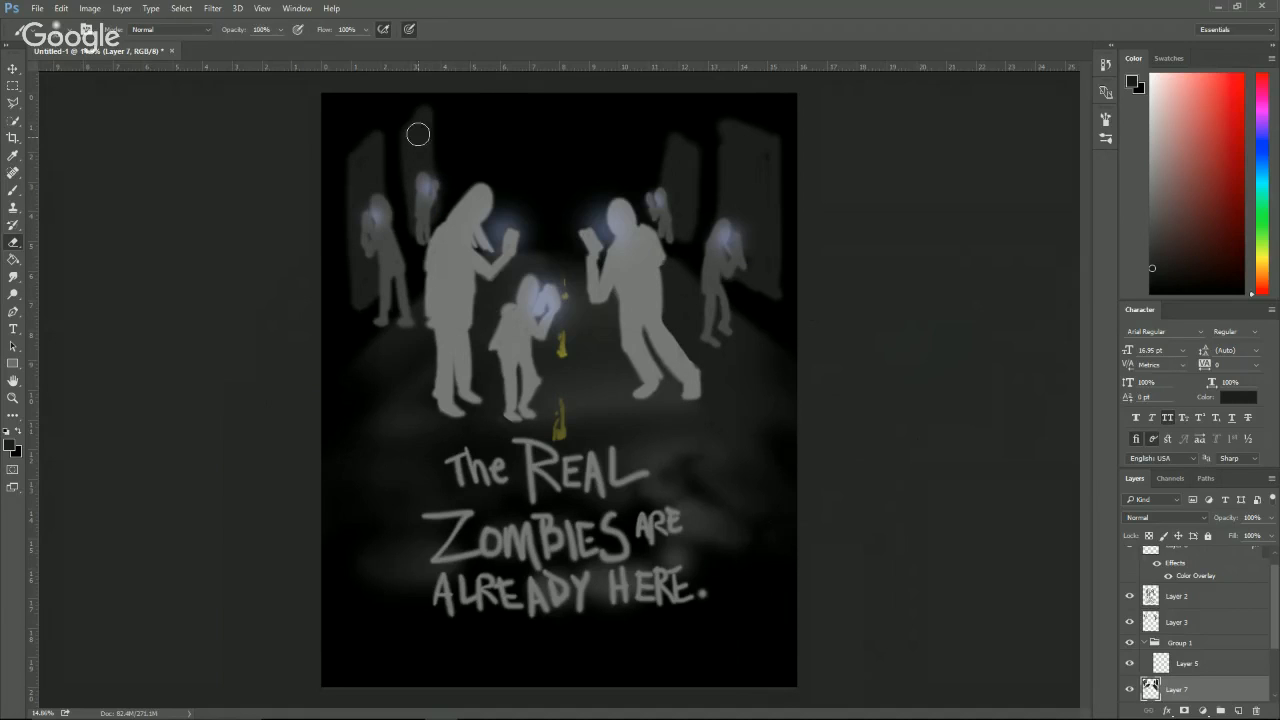
pyautogui.moveTo(318, 191)
pyautogui.mouseDown()
pyautogui.moveTo(381, 108)
pyautogui.moveTo(298, 209)
pyautogui.moveTo(342, 325)
pyautogui.moveTo(454, 235)
pyautogui.moveTo(451, 274)
pyautogui.moveTo(343, 332)
pyautogui.moveTo(330, 192)
pyautogui.mouseUp()
pyautogui.moveTo(655, 209)
pyautogui.mouseDown()
pyautogui.moveTo(628, 95)
pyautogui.moveTo(630, 189)
pyautogui.moveTo(639, 149)
pyautogui.moveTo(679, 246)
pyautogui.moveTo(827, 326)
pyautogui.moveTo(853, 310)
pyautogui.moveTo(709, 111)
pyautogui.moveTo(785, 138)
pyautogui.moveTo(910, 284)
pyautogui.moveTo(829, 307)
pyautogui.moveTo(711, 131)
pyautogui.moveTo(771, 140)
pyautogui.moveTo(818, 286)
pyautogui.moveTo(827, 228)
pyautogui.mouseUp()
pyautogui.press('b')
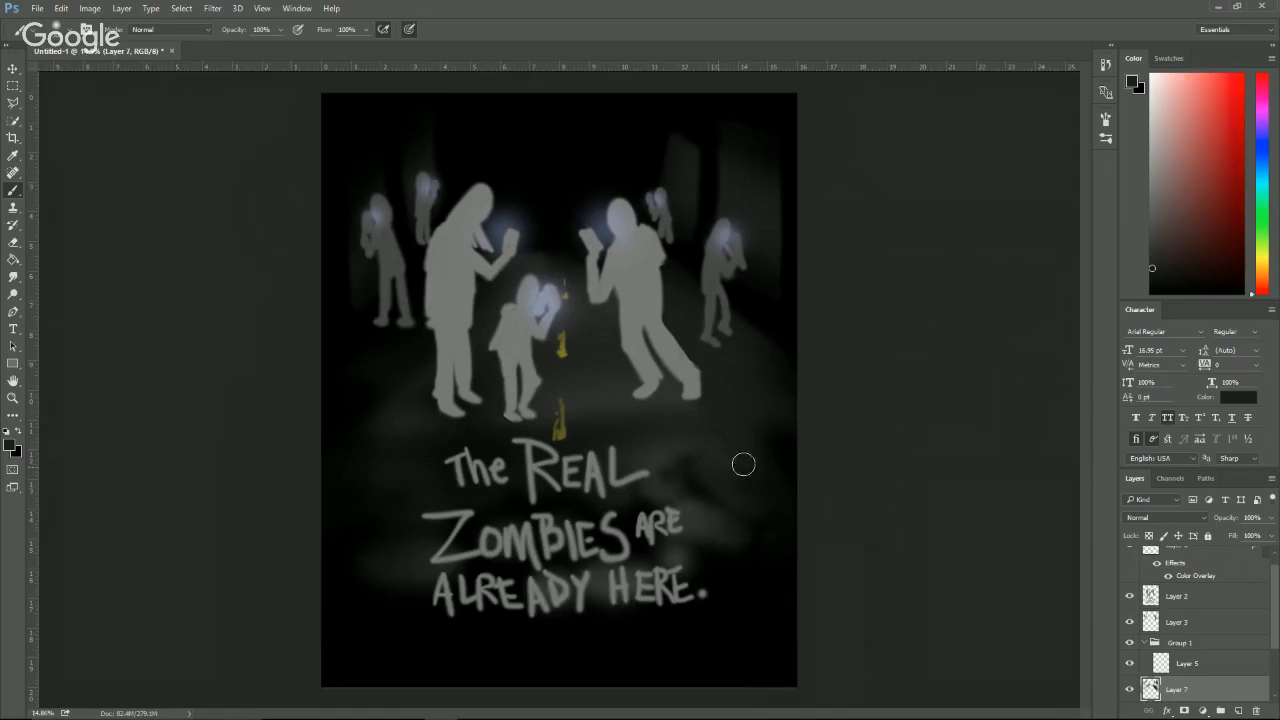
pyautogui.press('e')
pyautogui.moveTo(726, 492)
pyautogui.mouseDown()
pyautogui.moveTo(740, 477)
pyautogui.moveTo(748, 523)
pyautogui.mouseUp()
# Try to darken the haze beside the word REAL with sampled black and dark grey, and erase the painted patch.
pyautogui.press('b')
pyautogui.keyDown('alt'); pyautogui.click(762, 612); pyautogui.keyUp('alt')
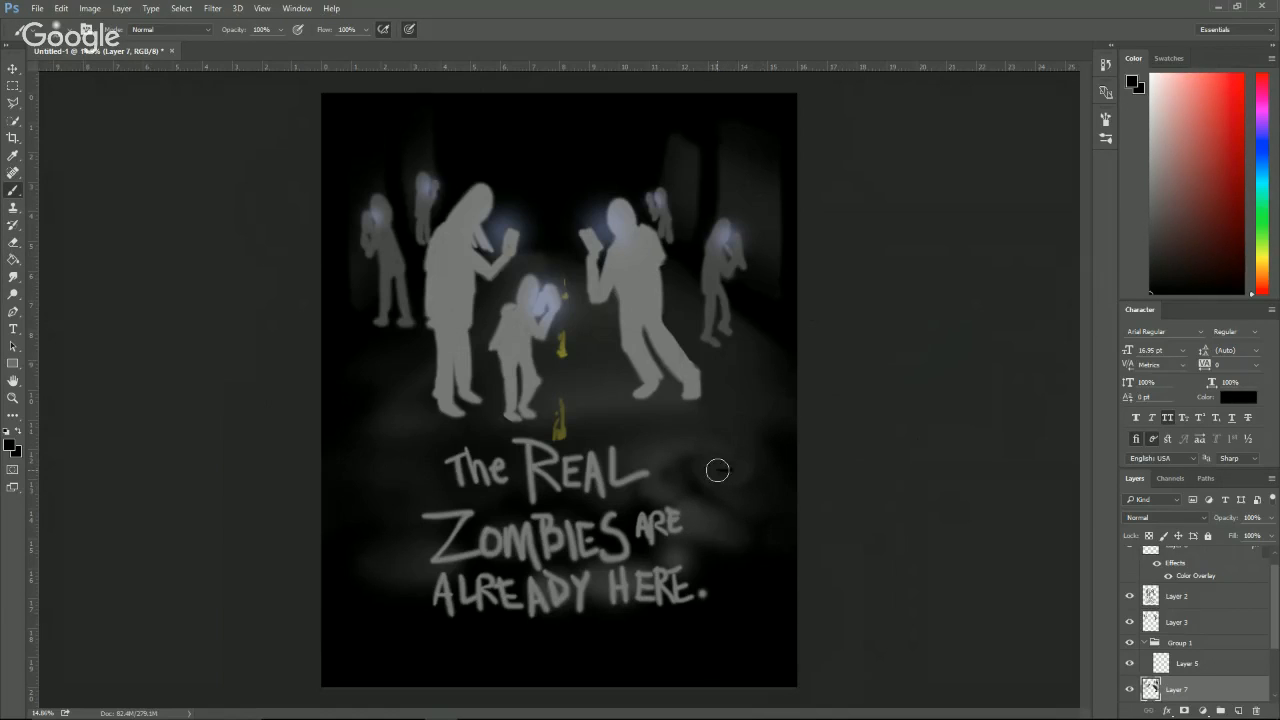
pyautogui.moveTo(717, 470)
pyautogui.mouseDown()
pyautogui.moveTo(752, 466)
pyautogui.moveTo(706, 461)
pyautogui.moveTo(738, 480)
pyautogui.moveTo(700, 464)
pyautogui.mouseUp()
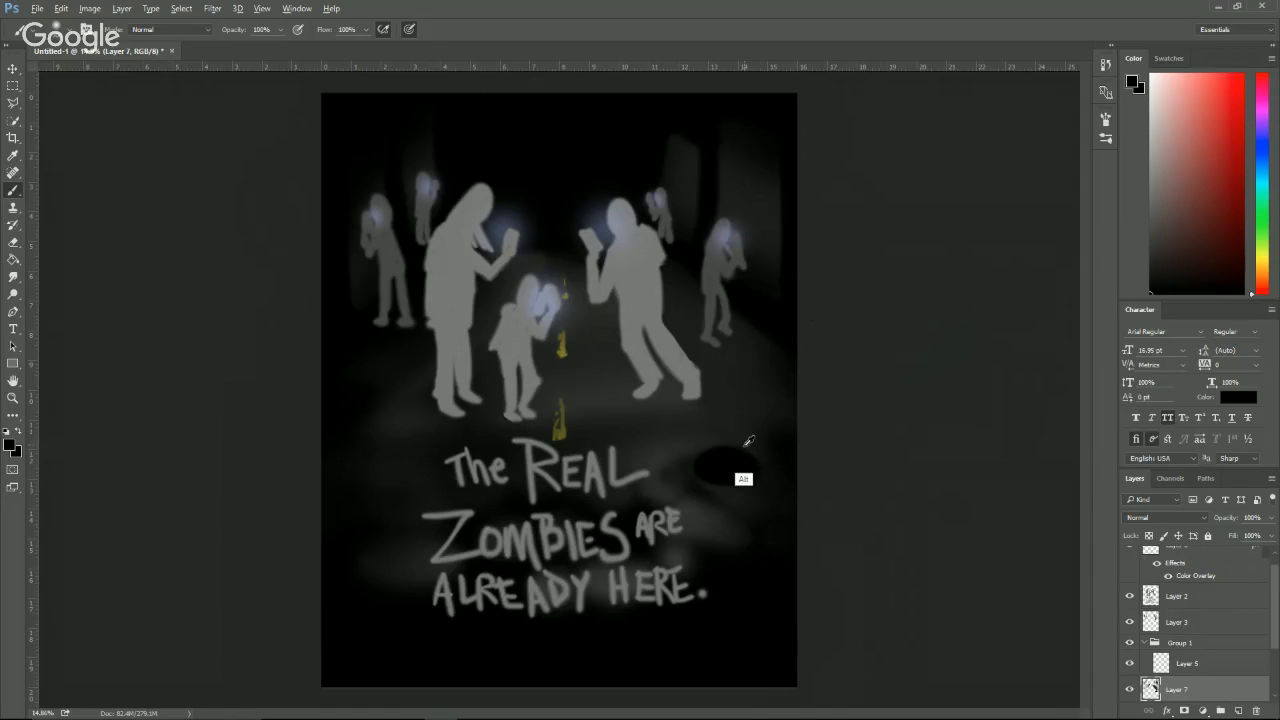
pyautogui.keyDown('alt'); pyautogui.click(755, 464); pyautogui.keyUp('alt')
pyautogui.moveTo(699, 466)
pyautogui.mouseDown()
pyautogui.moveTo(760, 471)
pyautogui.moveTo(700, 458)
pyautogui.moveTo(733, 480)
pyautogui.moveTo(749, 466)
pyautogui.moveTo(711, 457)
pyautogui.moveTo(746, 457)
pyautogui.mouseUp()
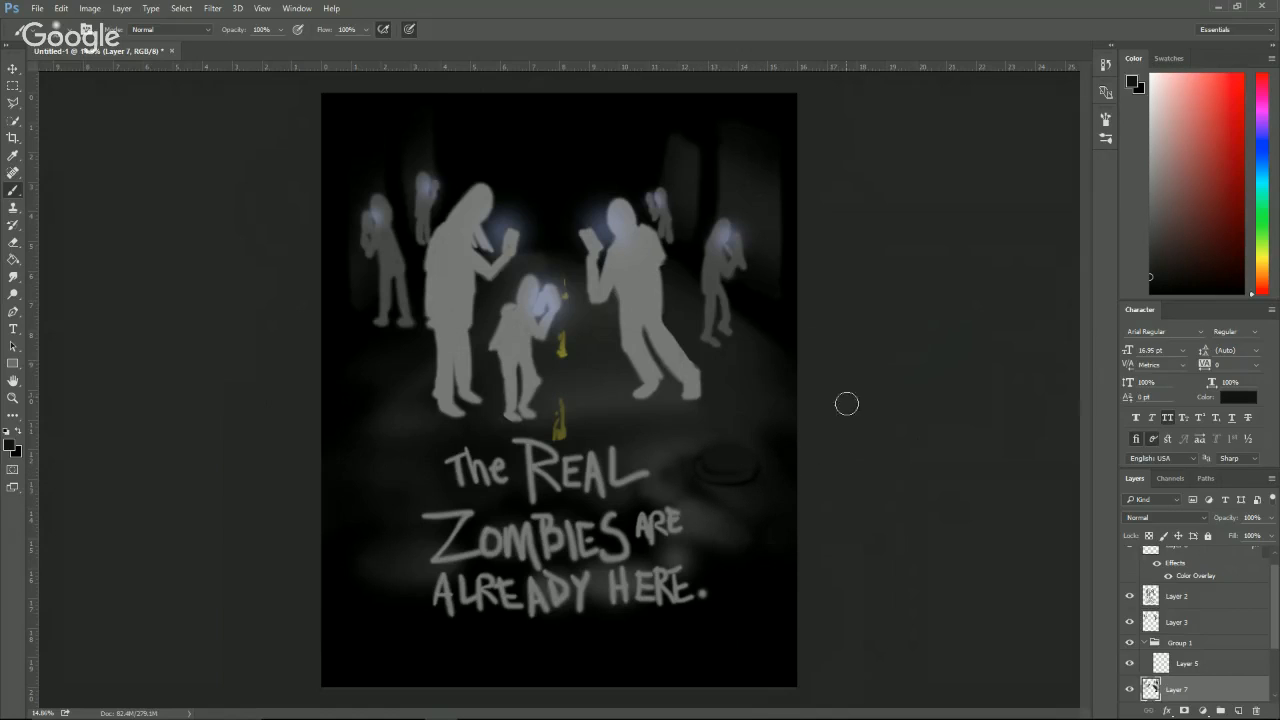
pyautogui.press('e')
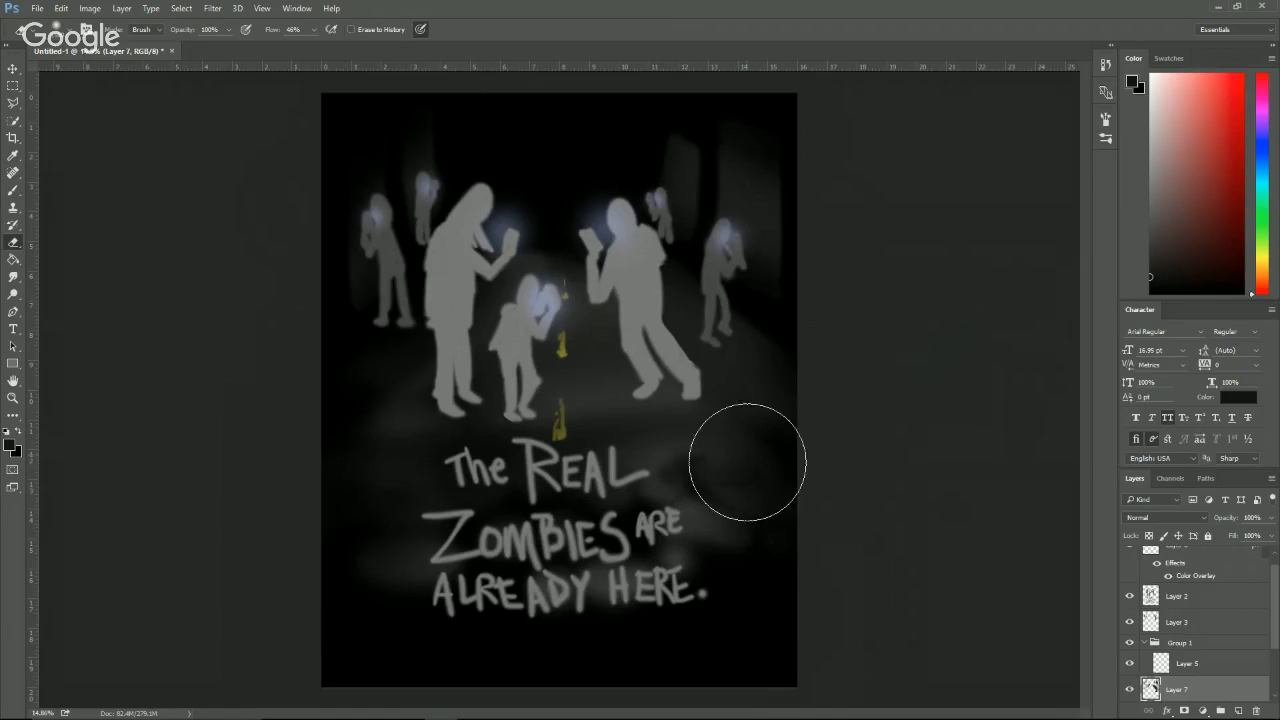
# Select Layer 2 with the main figures and shrink the eraser to remove stray marks beside the child's foot.
pyautogui.press('v')
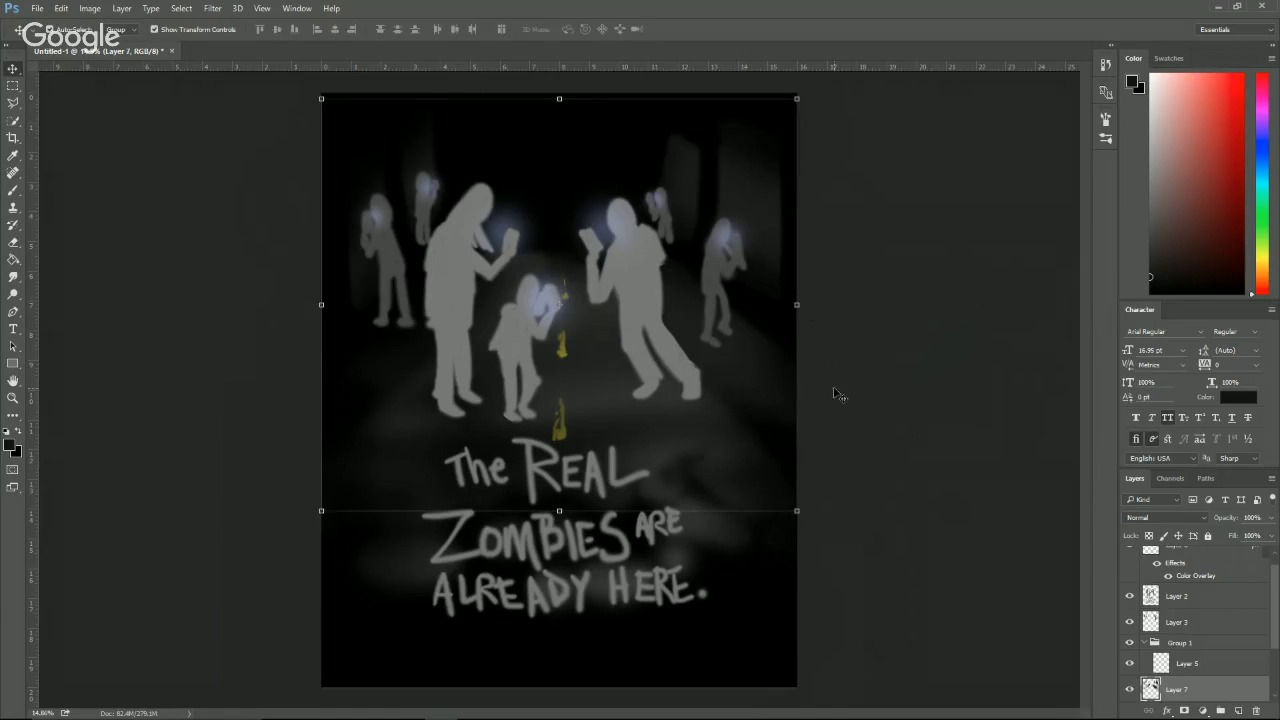
pyautogui.press('b')
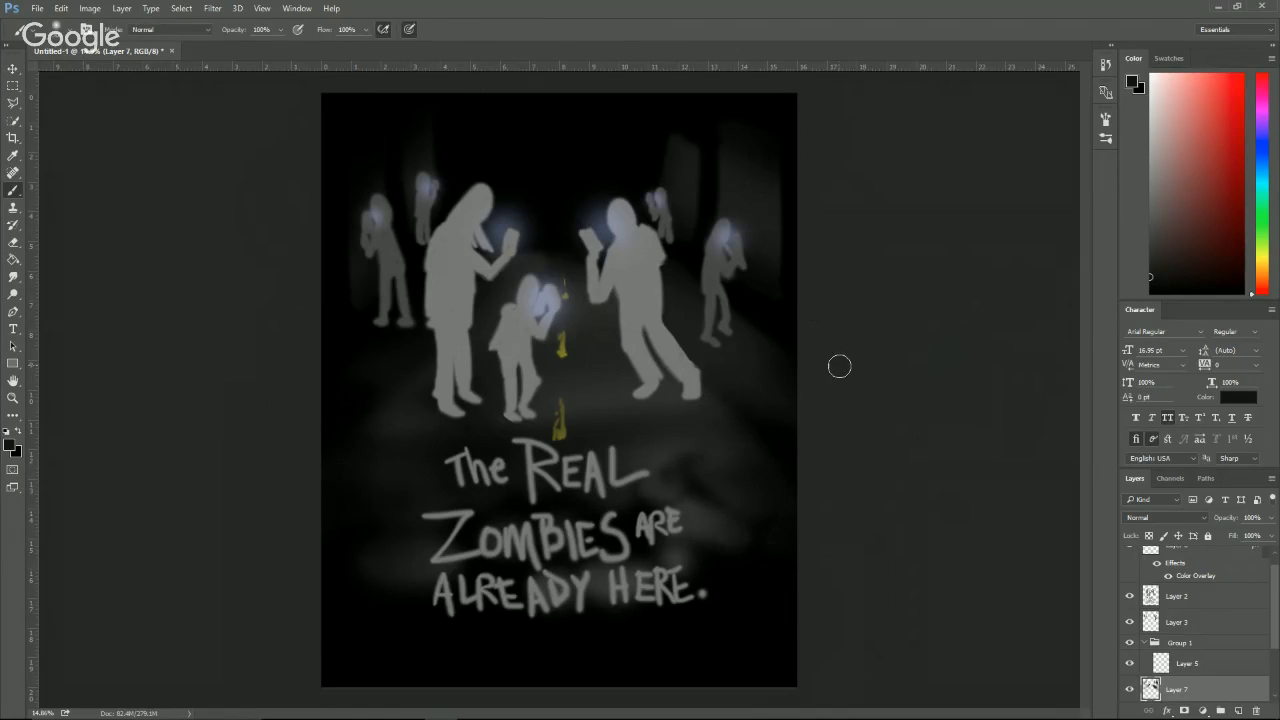
pyautogui.press('v')
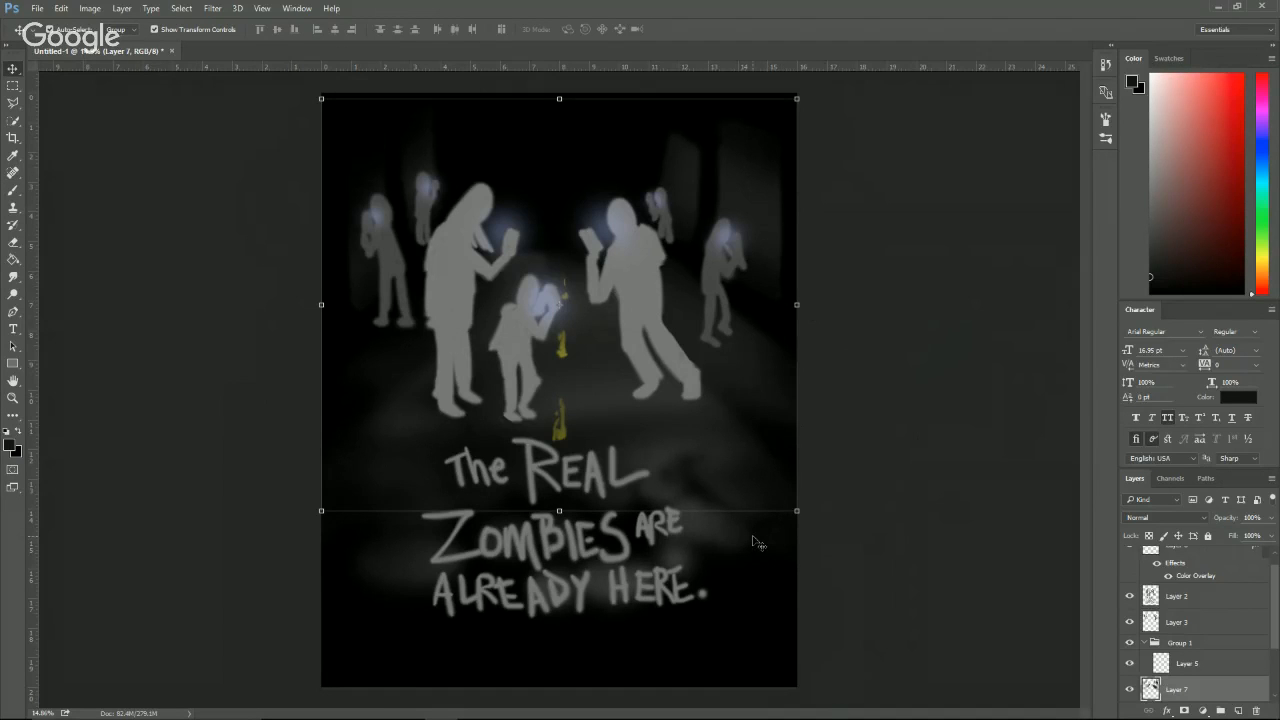
pyautogui.scroll(5, 661, 214)
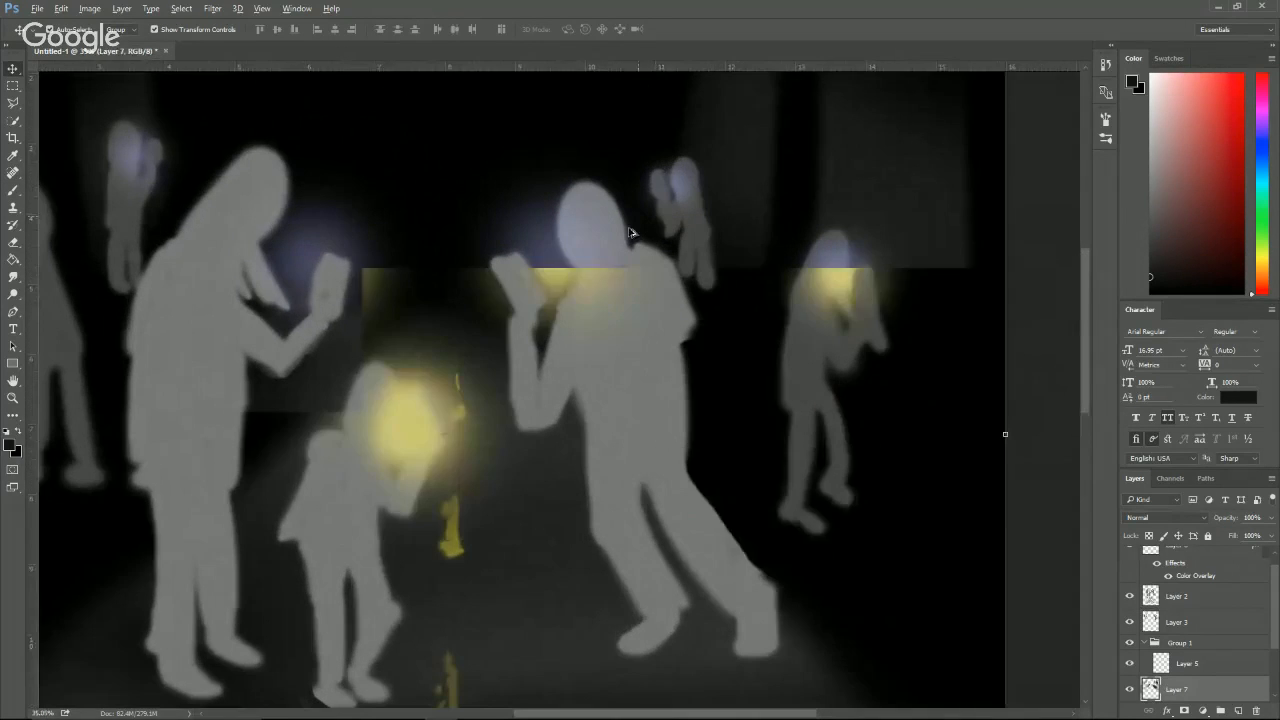
pyautogui.moveTo(391, 566); pyautogui.dragTo(580, 402)
pyautogui.keyDown('ctrl'); pyautogui.click(568, 425); pyautogui.keyUp('ctrl')
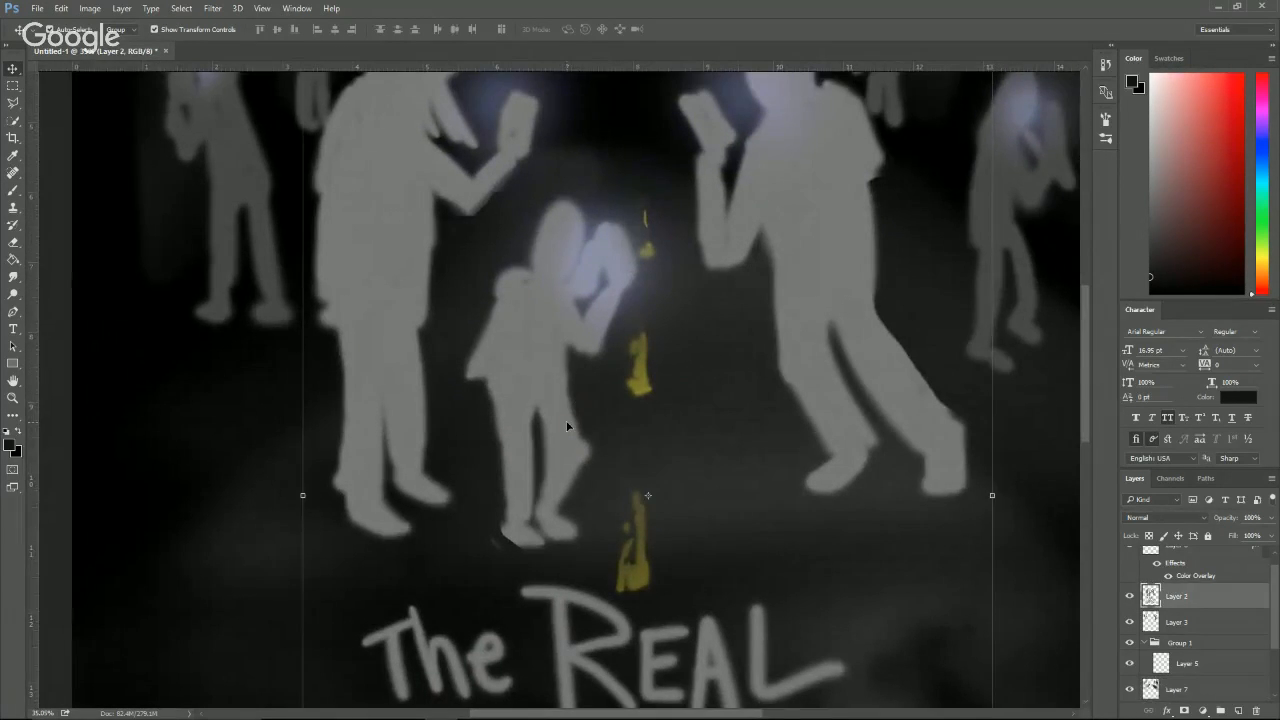
pyautogui.press('e')
pyautogui.press('[')
pyautogui.press('[')
pyautogui.press('[')
pyautogui.press('[')
pyautogui.press('[')
pyautogui.press('[')
pyautogui.press('[')
pyautogui.press('[')
pyautogui.press('[')
pyautogui.press('[')
pyautogui.press('[')
pyautogui.press('[')
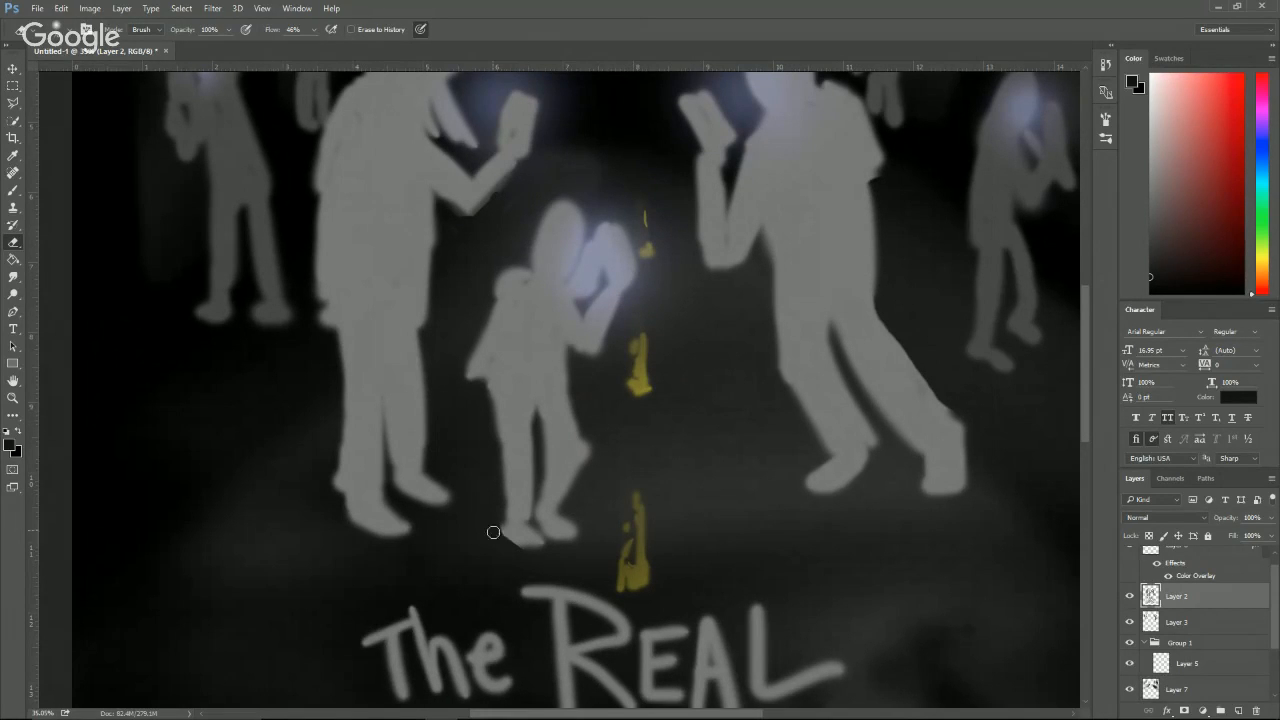
# Sample the figures' grey and smooth the outlines of the child's head, arms and coat with the Brush.
pyautogui.press('b')
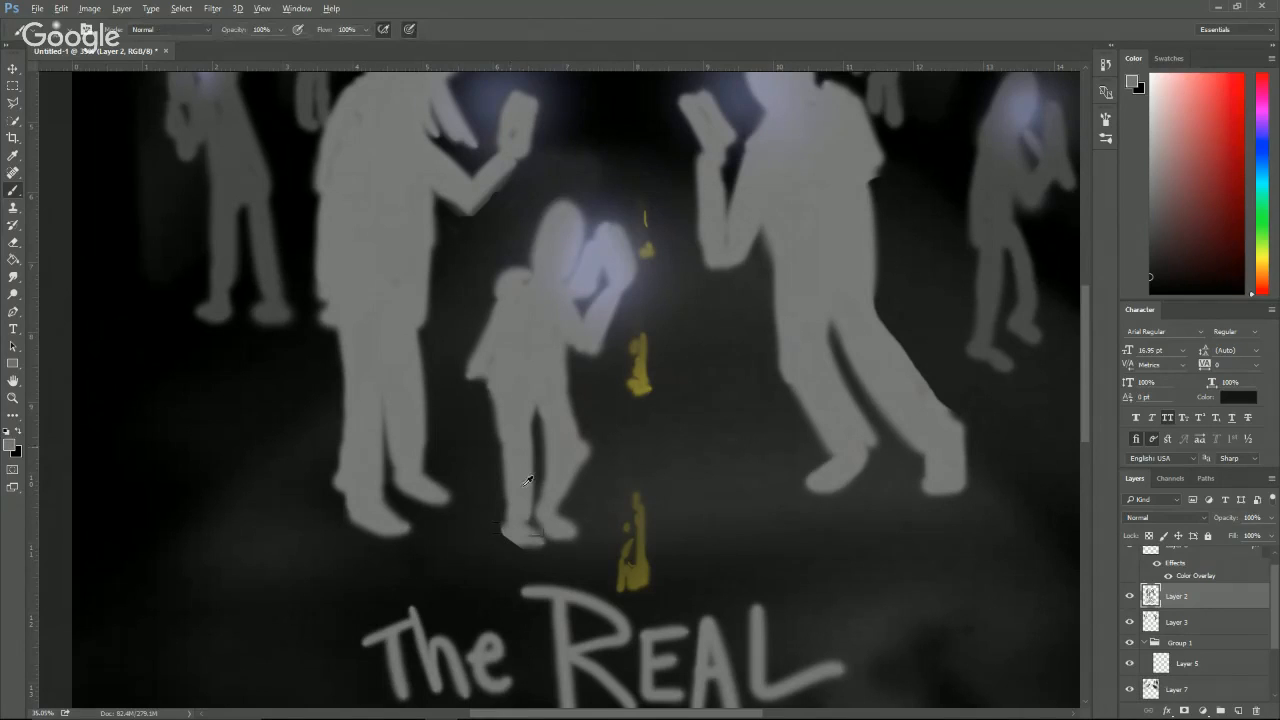
pyautogui.keyDown('alt'); pyautogui.click(536, 498); pyautogui.keyUp('alt')
pyautogui.moveTo(546, 222); pyautogui.dragTo(540, 238)
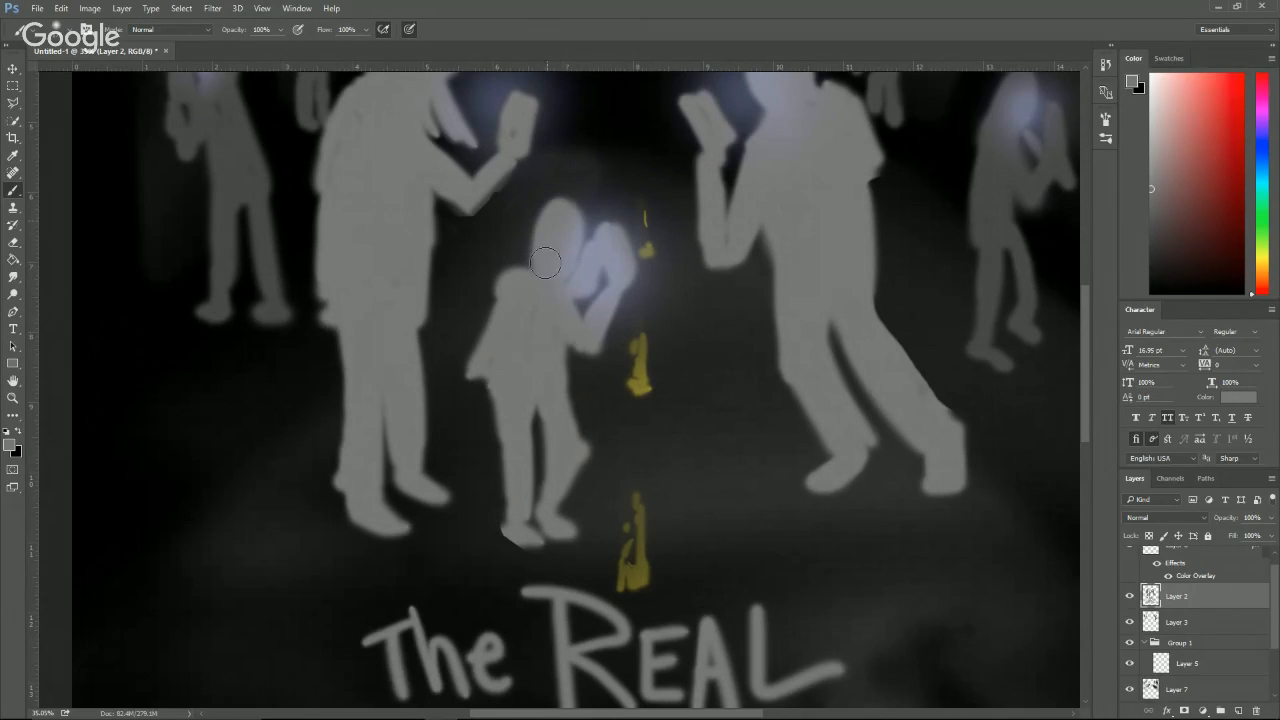
pyautogui.moveTo(583, 283); pyautogui.dragTo(597, 245)
pyautogui.moveTo(591, 344); pyautogui.dragTo(603, 315)
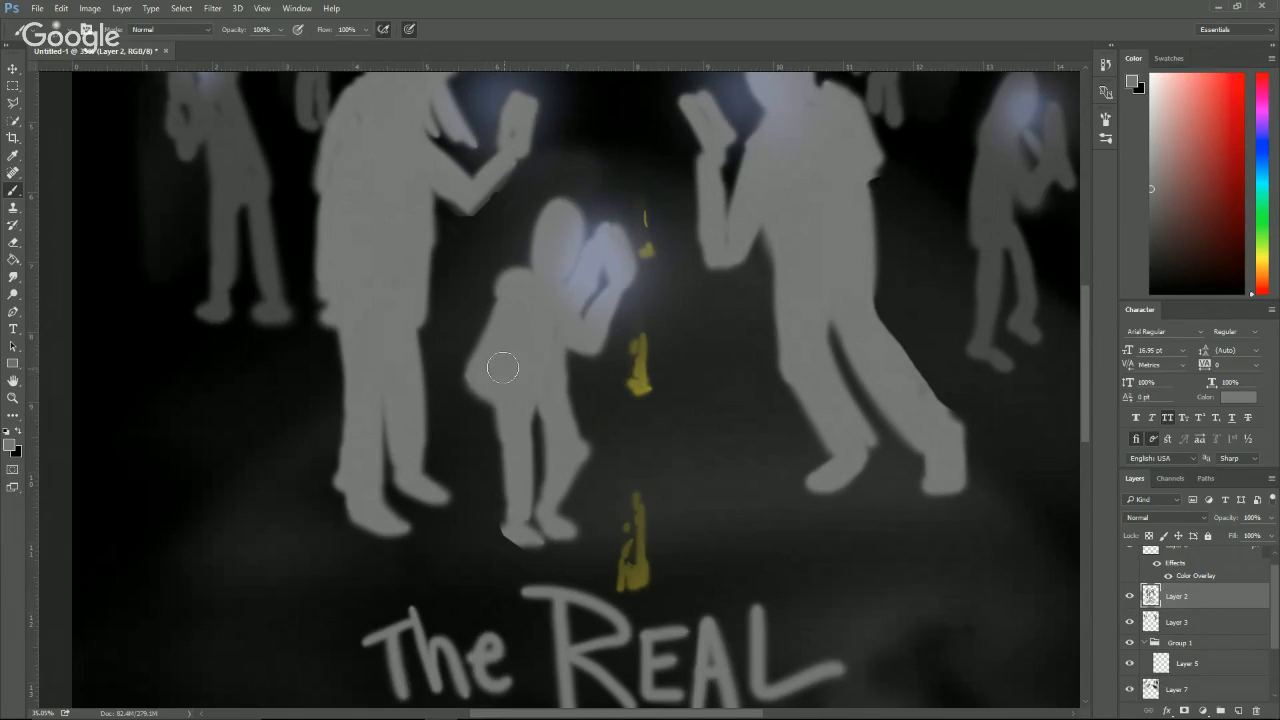
# Reshape the child's legs and feet by alternately painting grey and erasing along their edges to make them slimmer.
pyautogui.press('e')
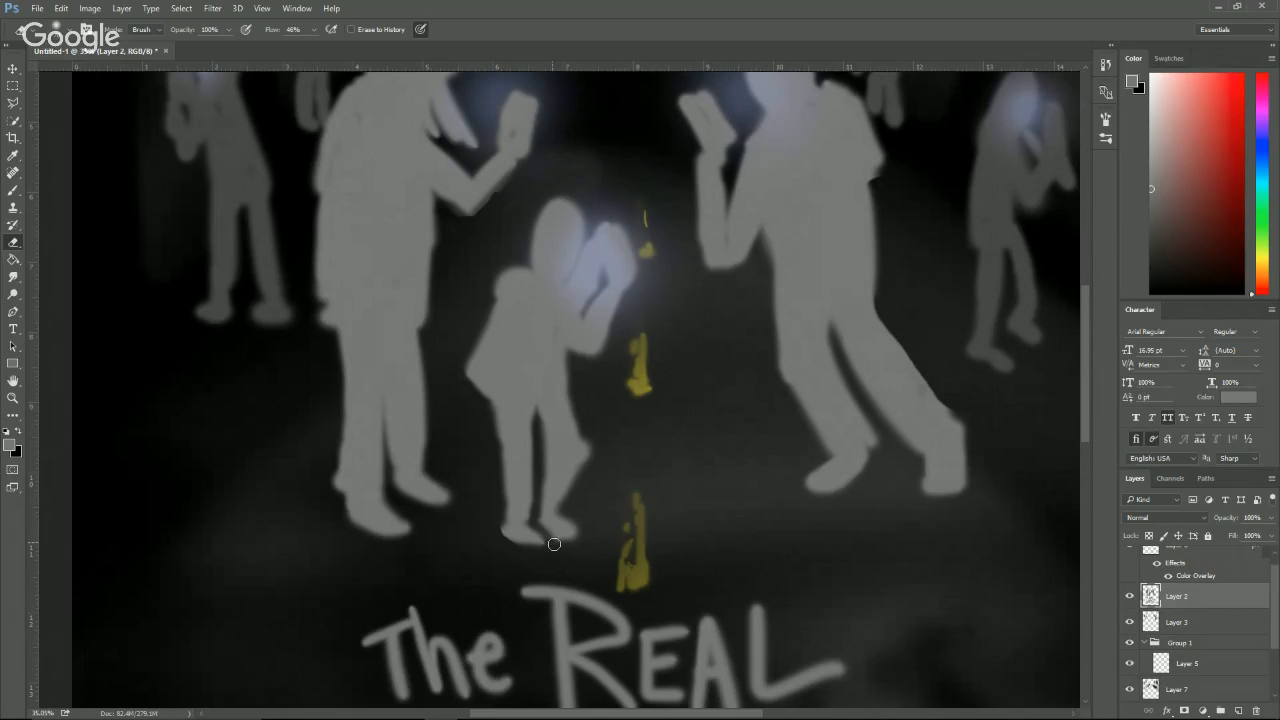
pyautogui.press('b')
pyautogui.moveTo(566, 499); pyautogui.dragTo(569, 461)
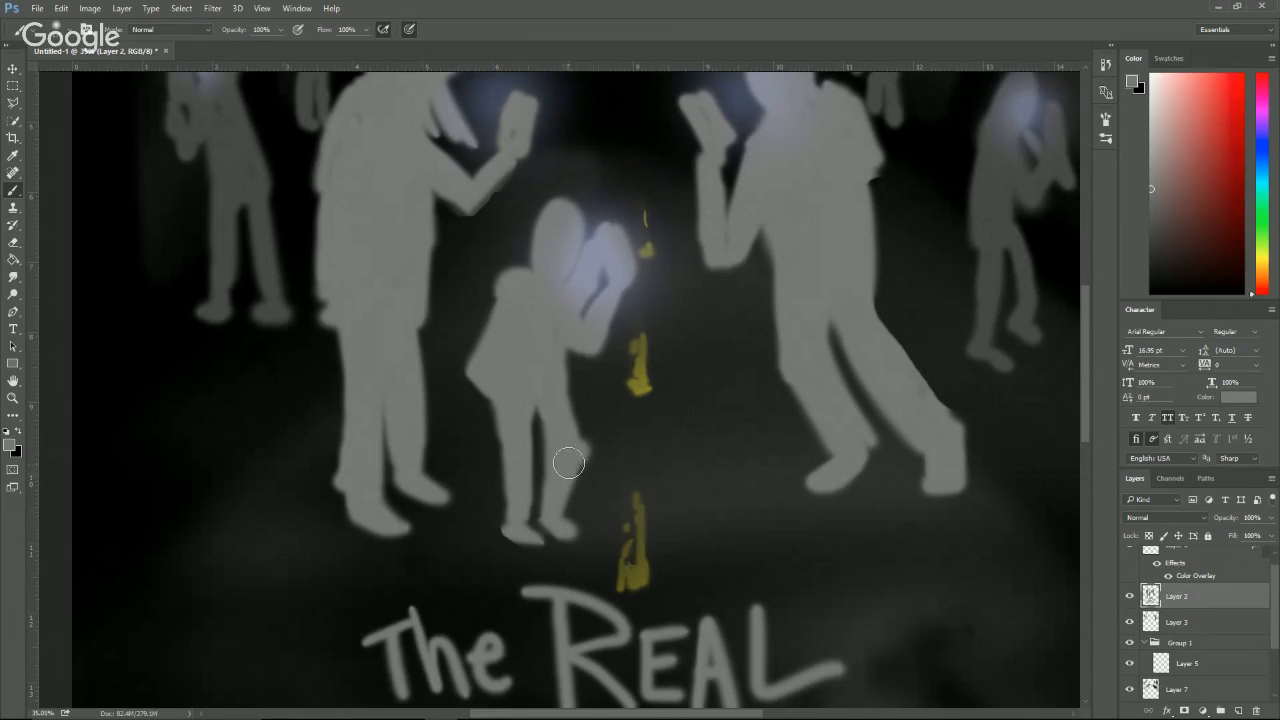
pyautogui.press('e')
pyautogui.moveTo(569, 390); pyautogui.dragTo(581, 489)
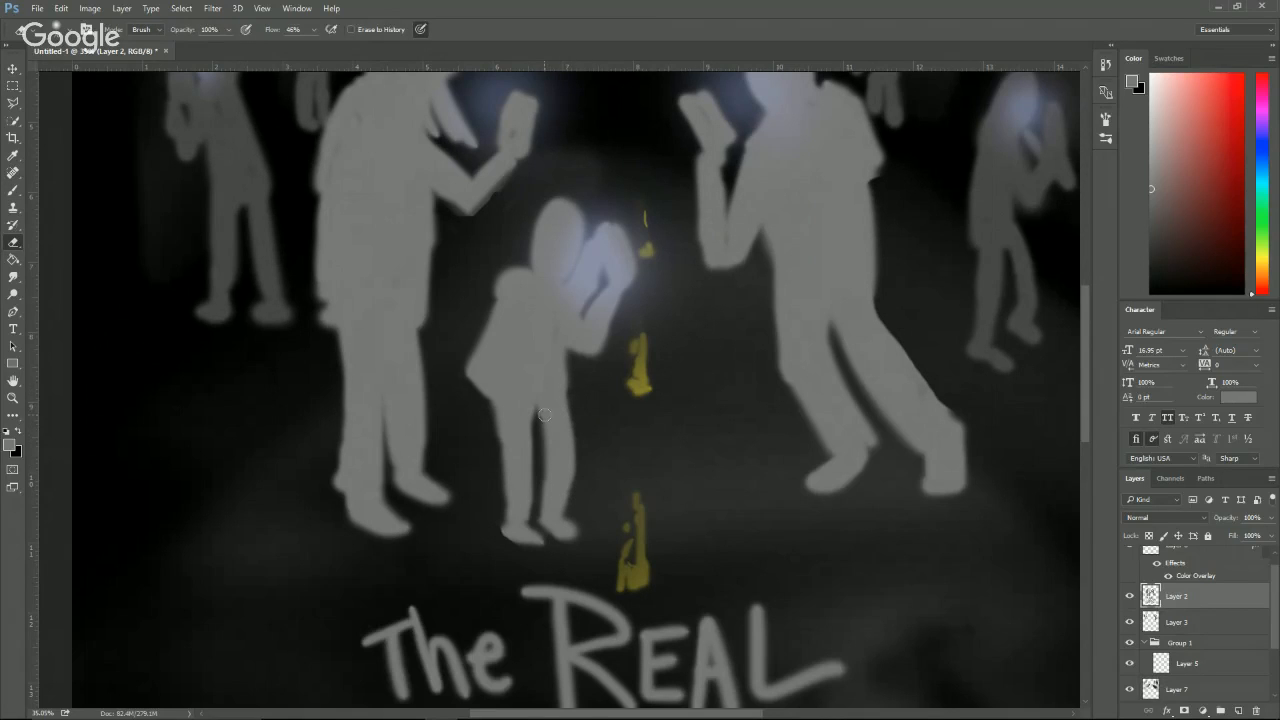
pyautogui.press('b')
pyautogui.moveTo(540, 403); pyautogui.dragTo(549, 446)
pyautogui.press('e')
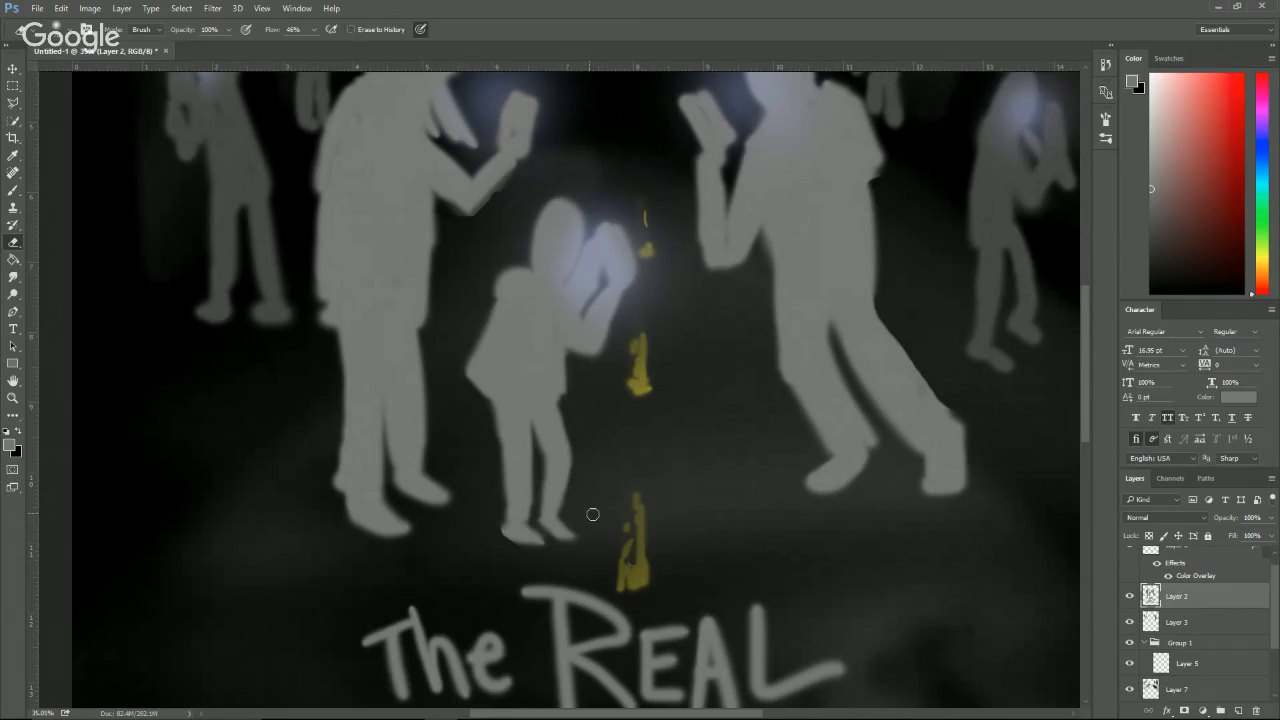
pyautogui.press('b')
pyautogui.moveTo(580, 423); pyautogui.dragTo(556, 508)
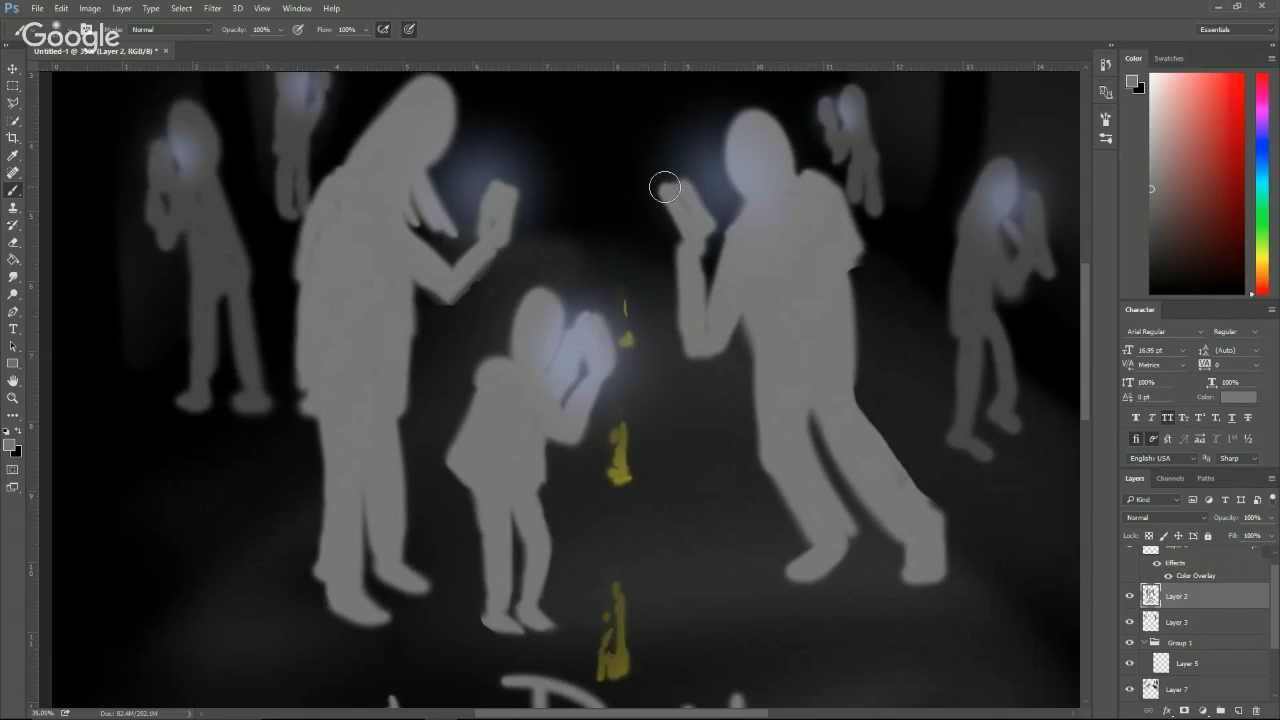
# Paint over the phones and hands of the two large figures in grey to give them fuller, cleaner shapes.
pyautogui.moveTo(665, 187)
pyautogui.mouseDown()
pyautogui.moveTo(691, 221)
pyautogui.moveTo(685, 184)
pyautogui.moveTo(710, 227)
pyautogui.moveTo(691, 234)
pyautogui.moveTo(705, 233)
pyautogui.moveTo(699, 317)
pyautogui.moveTo(678, 216)
pyautogui.moveTo(681, 246)
pyautogui.mouseUp()
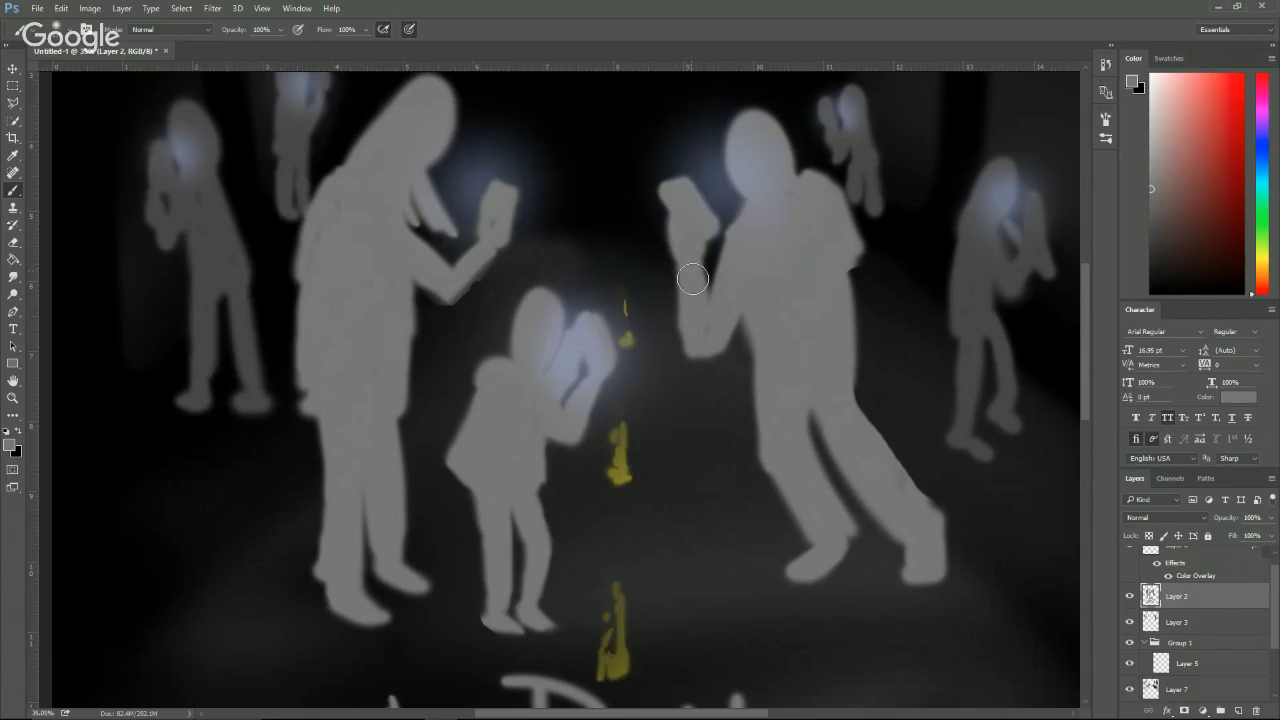
pyautogui.moveTo(493, 200)
pyautogui.mouseDown()
pyautogui.moveTo(479, 232)
pyautogui.moveTo(495, 239)
pyautogui.moveTo(477, 233)
pyautogui.moveTo(490, 185)
pyautogui.moveTo(512, 218)
pyautogui.mouseUp()
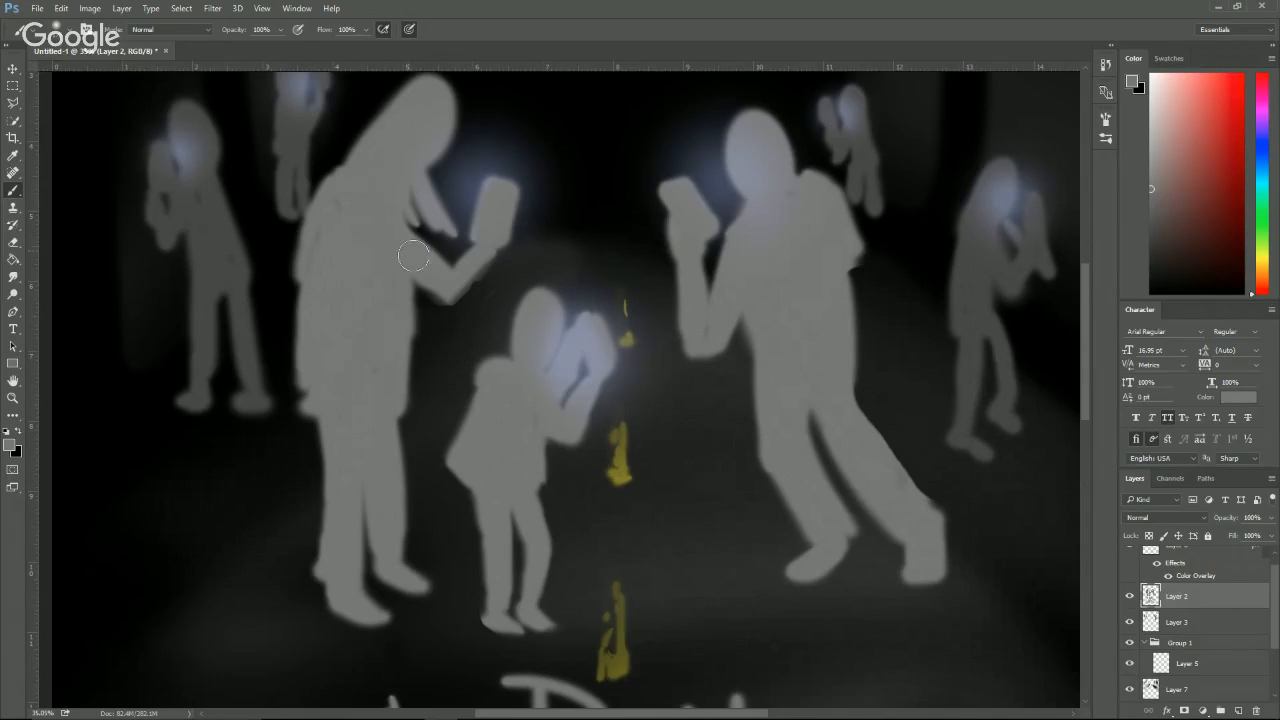
# Fill out the long-haired figure's coat in grey and trim the outline of its back and shoulder with the eraser.
pyautogui.moveTo(328, 228)
pyautogui.mouseDown()
pyautogui.moveTo(330, 183)
pyautogui.moveTo(303, 288)
pyautogui.moveTo(337, 338)
pyautogui.moveTo(317, 361)
pyautogui.moveTo(331, 321)
pyautogui.moveTo(316, 393)
pyautogui.moveTo(310, 343)
pyautogui.moveTo(308, 403)
pyautogui.moveTo(303, 371)
pyautogui.moveTo(306, 413)
pyautogui.moveTo(336, 420)
pyautogui.mouseUp()
pyautogui.press('e')
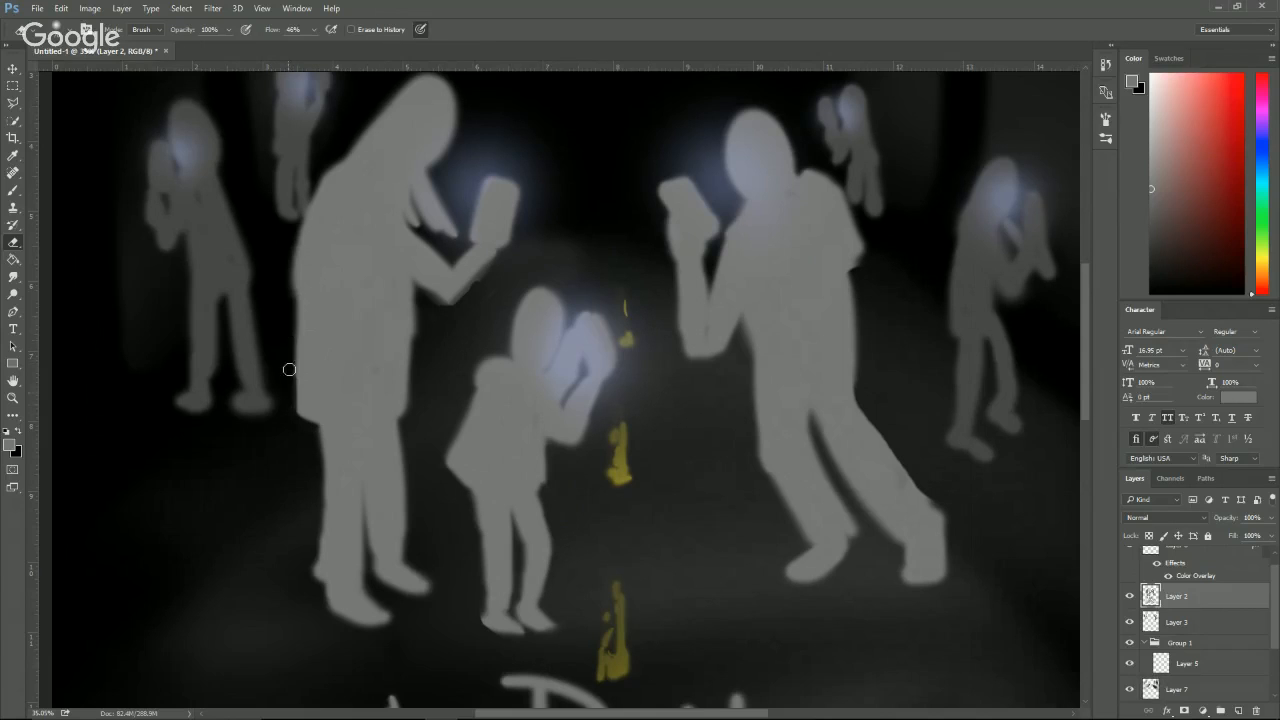
pyautogui.moveTo(289, 393); pyautogui.dragTo(294, 315)
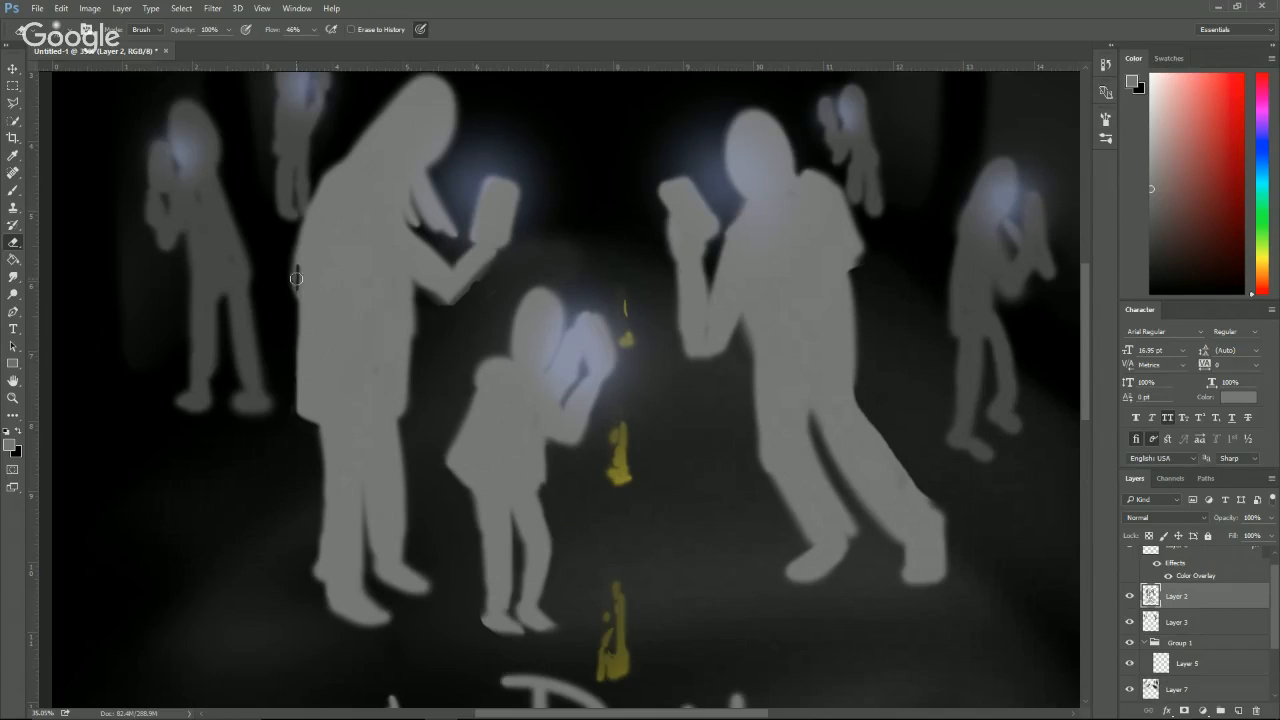
pyautogui.moveTo(346, 153); pyautogui.dragTo(298, 229)
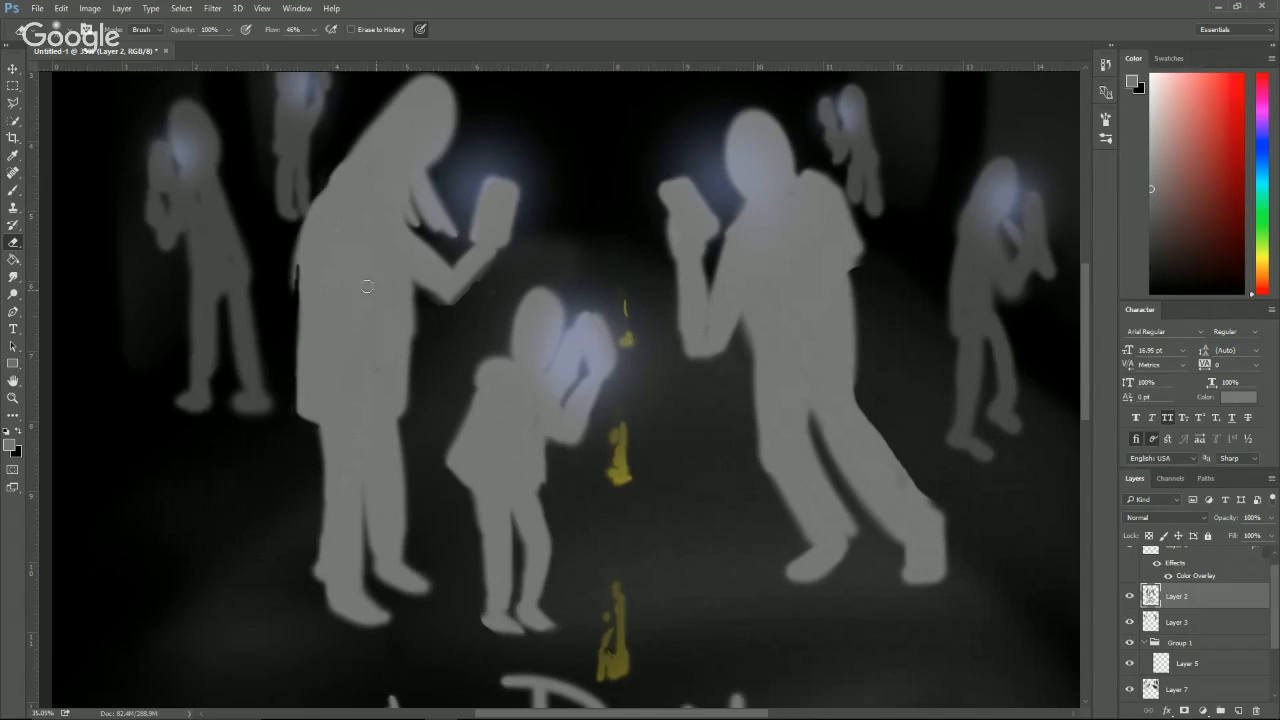
# Erase thin gaps into the long-haired figure's hanging hair to form strands, and refine the outline of the head.
pyautogui.moveTo(412, 196)
pyautogui.mouseDown()
pyautogui.moveTo(445, 248)
pyautogui.moveTo(434, 171)
pyautogui.moveTo(451, 237)
pyautogui.mouseUp()
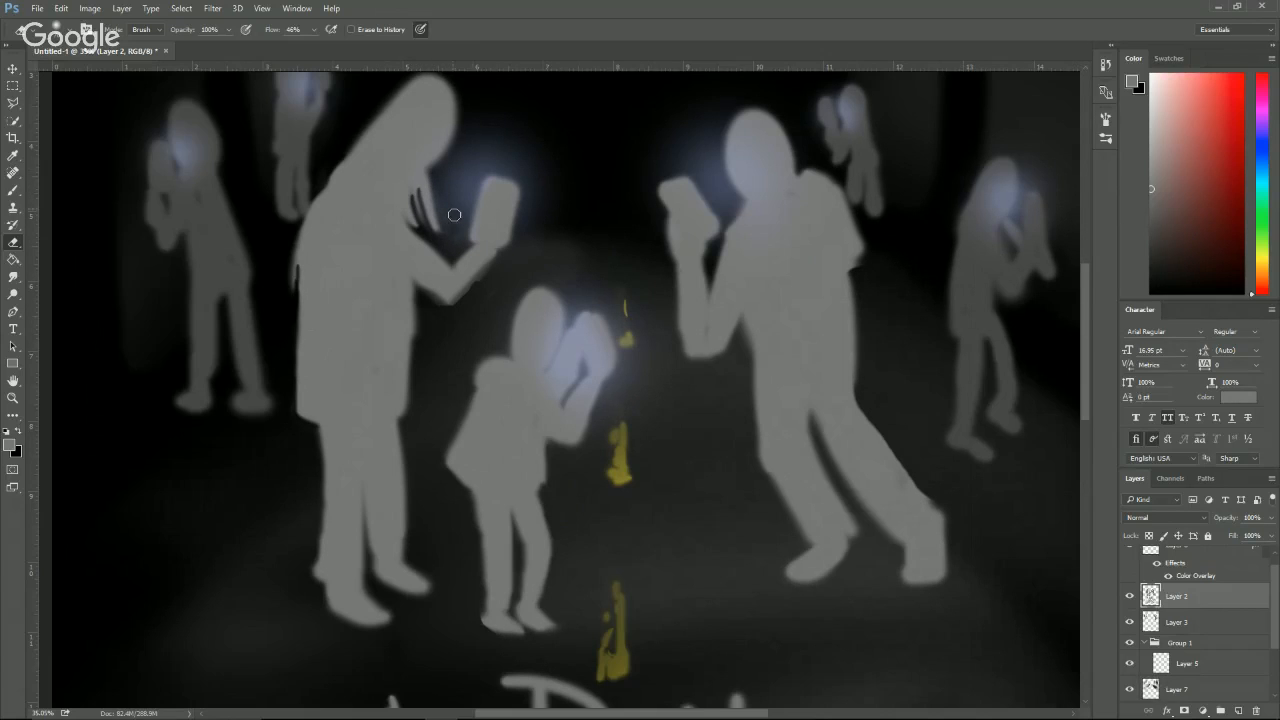
pyautogui.press('space')
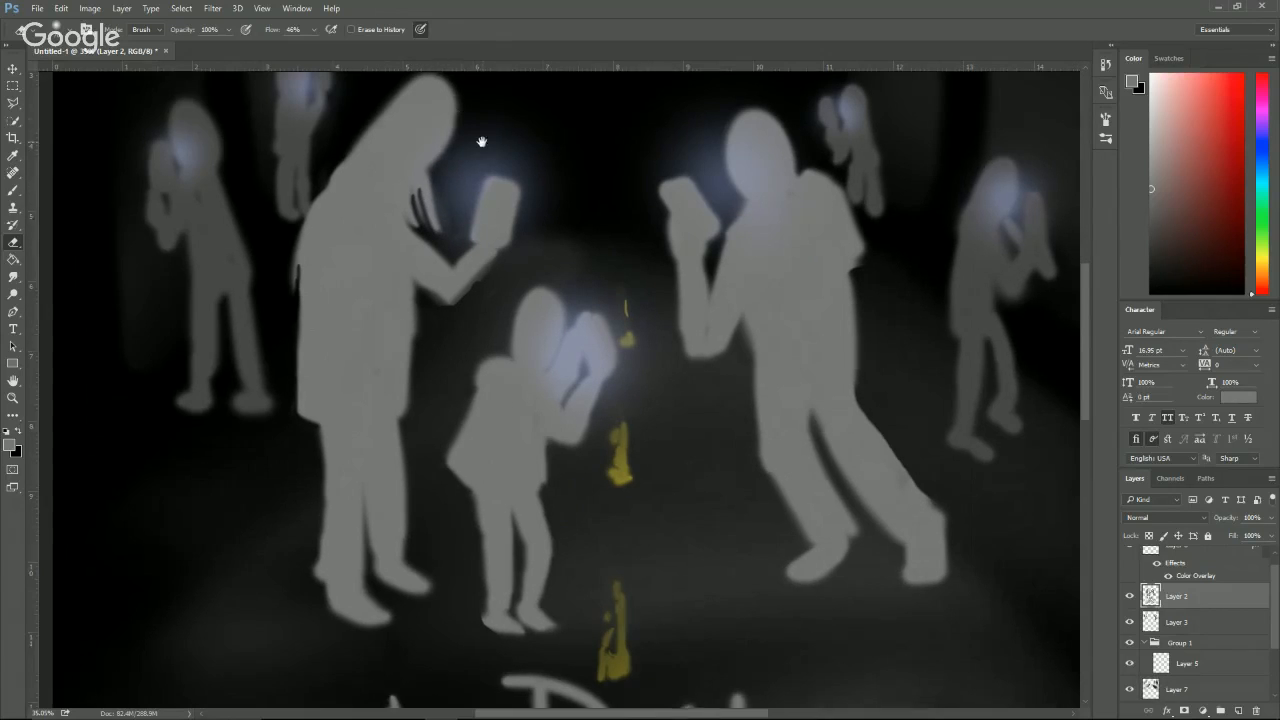
pyautogui.moveTo(480, 140); pyautogui.dragTo(472, 208)
pyautogui.moveTo(370, 177)
pyautogui.mouseDown()
pyautogui.moveTo(414, 160)
pyautogui.moveTo(446, 190)
pyautogui.moveTo(420, 143)
pyautogui.moveTo(440, 165)
pyautogui.moveTo(401, 147)
pyautogui.moveTo(405, 160)
pyautogui.mouseUp()
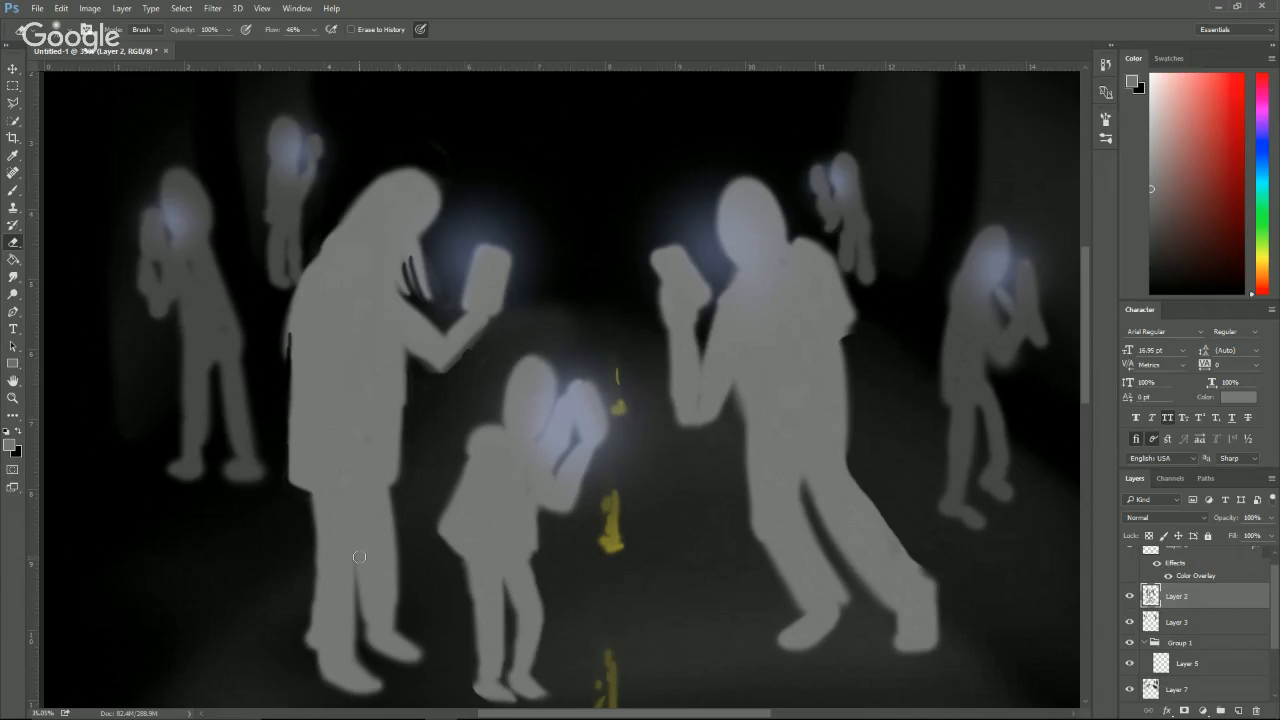
# Erase a wider gap between the long-haired figure's legs and trim the outer edges of the legs and shoes.
pyautogui.moveTo(359, 556); pyautogui.dragTo(338, 626)
pyautogui.moveTo(313, 529)
pyautogui.mouseDown()
pyautogui.moveTo(308, 651)
pyautogui.moveTo(354, 693)
pyautogui.mouseUp()
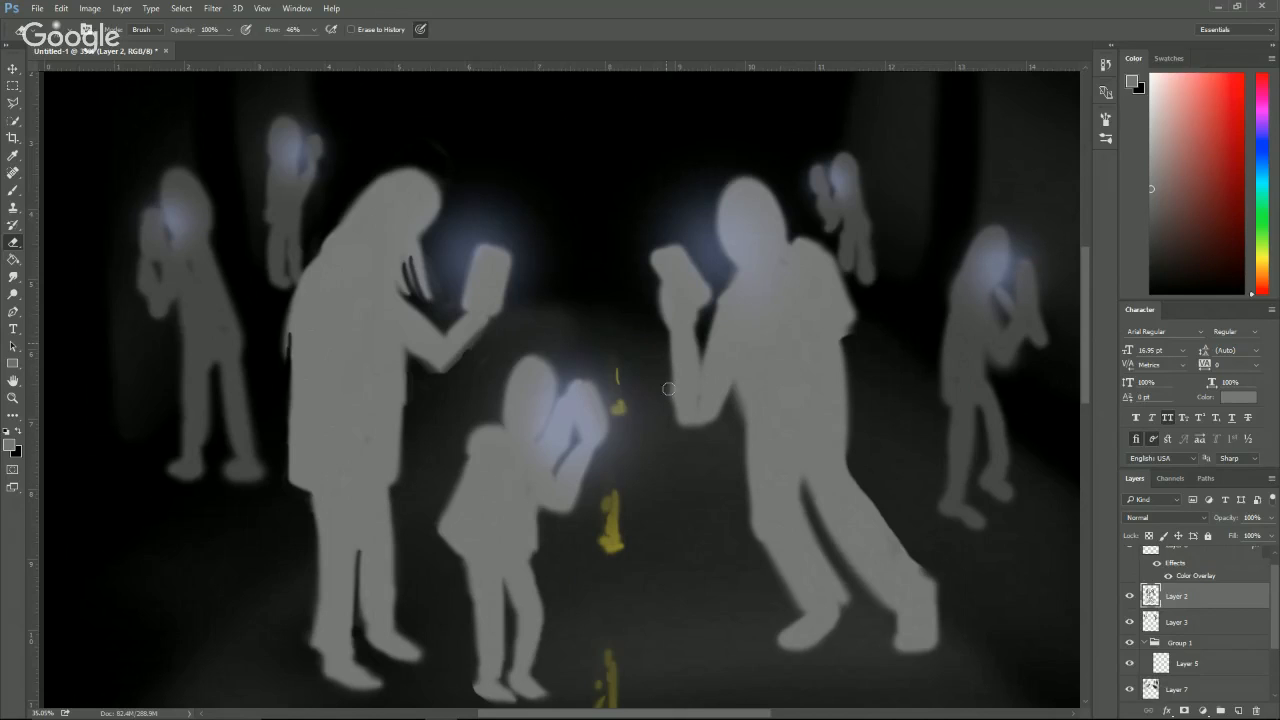
# Trim the leaning figure's bent arm, stomach and inner legs with the eraser, and fill out the front ankle in grey.
pyautogui.moveTo(692, 428)
pyautogui.mouseDown()
pyautogui.moveTo(730, 405)
pyautogui.moveTo(710, 352)
pyautogui.mouseUp()
pyautogui.moveTo(741, 413); pyautogui.dragTo(738, 470)
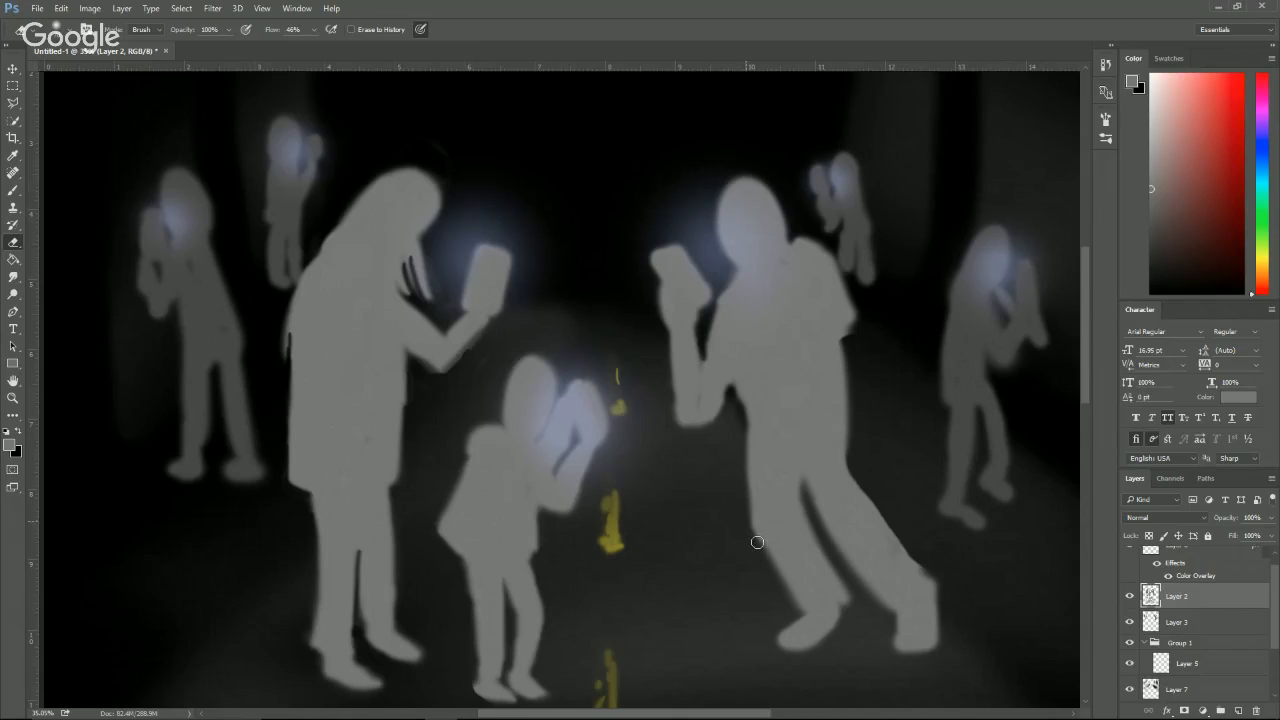
pyautogui.moveTo(820, 497)
pyautogui.mouseDown()
pyautogui.moveTo(801, 503)
pyautogui.moveTo(826, 584)
pyautogui.moveTo(843, 580)
pyautogui.moveTo(818, 498)
pyautogui.mouseUp()
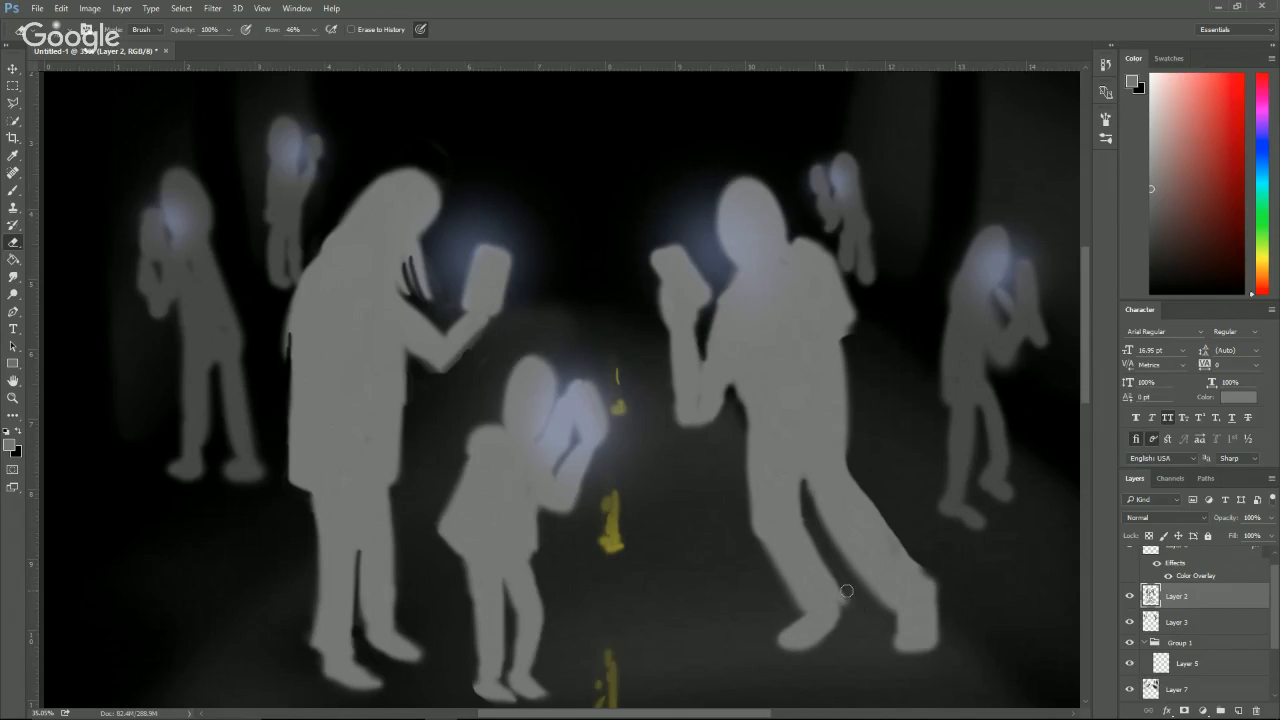
pyautogui.press('b')
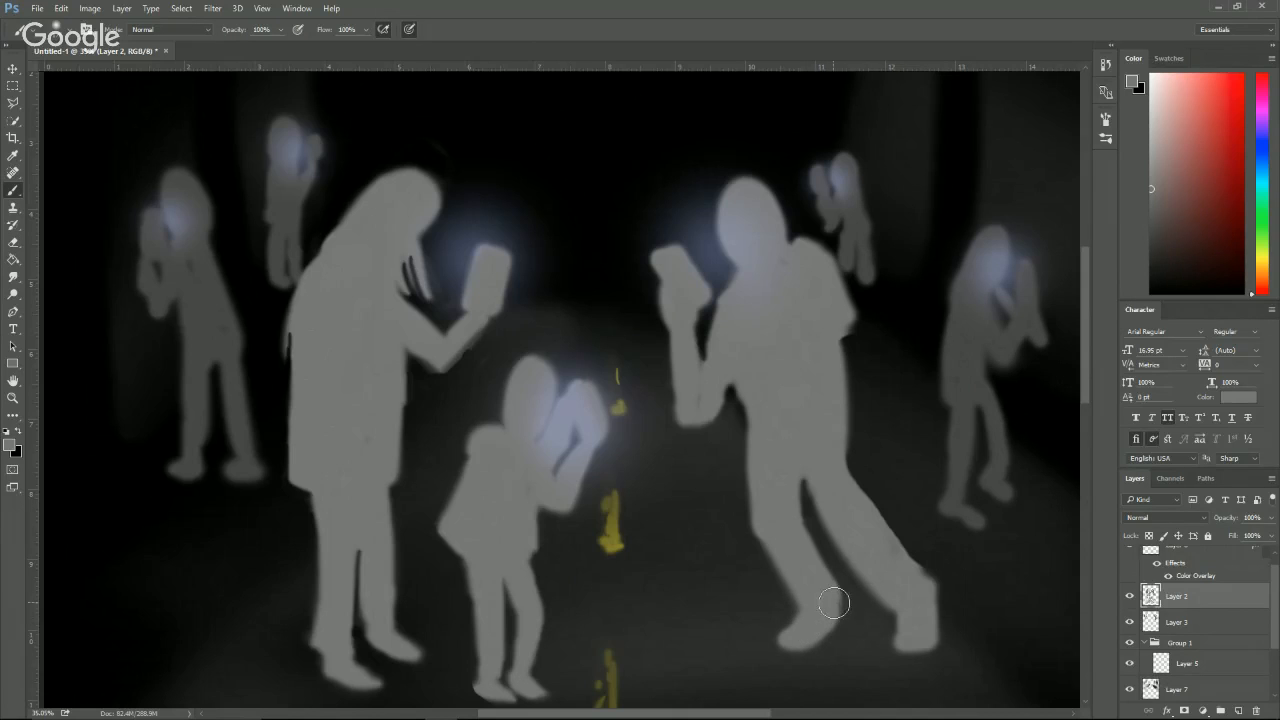
pyautogui.moveTo(834, 603); pyautogui.dragTo(834, 626)
# Refine the outline of the leaning figure's trailing leg and paint the back and upper arm fuller in grey.
pyautogui.press('e')
pyautogui.moveTo(851, 467); pyautogui.dragTo(932, 571)
pyautogui.moveTo(887, 523)
pyautogui.mouseDown()
pyautogui.moveTo(838, 452)
pyautogui.moveTo(844, 498)
pyautogui.moveTo(845, 438)
pyautogui.moveTo(848, 491)
pyautogui.mouseUp()
pyautogui.press('b')
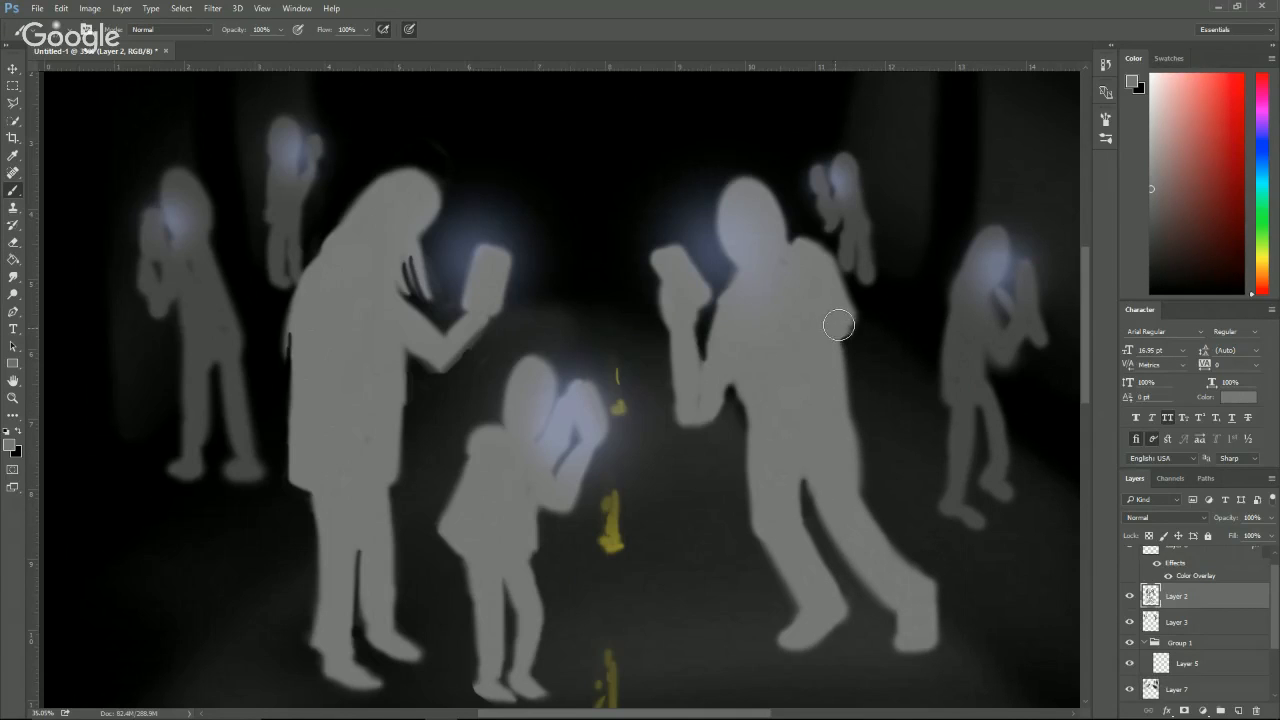
pyautogui.moveTo(838, 325)
pyautogui.mouseDown()
pyautogui.moveTo(834, 363)
pyautogui.moveTo(826, 306)
pyautogui.mouseUp()
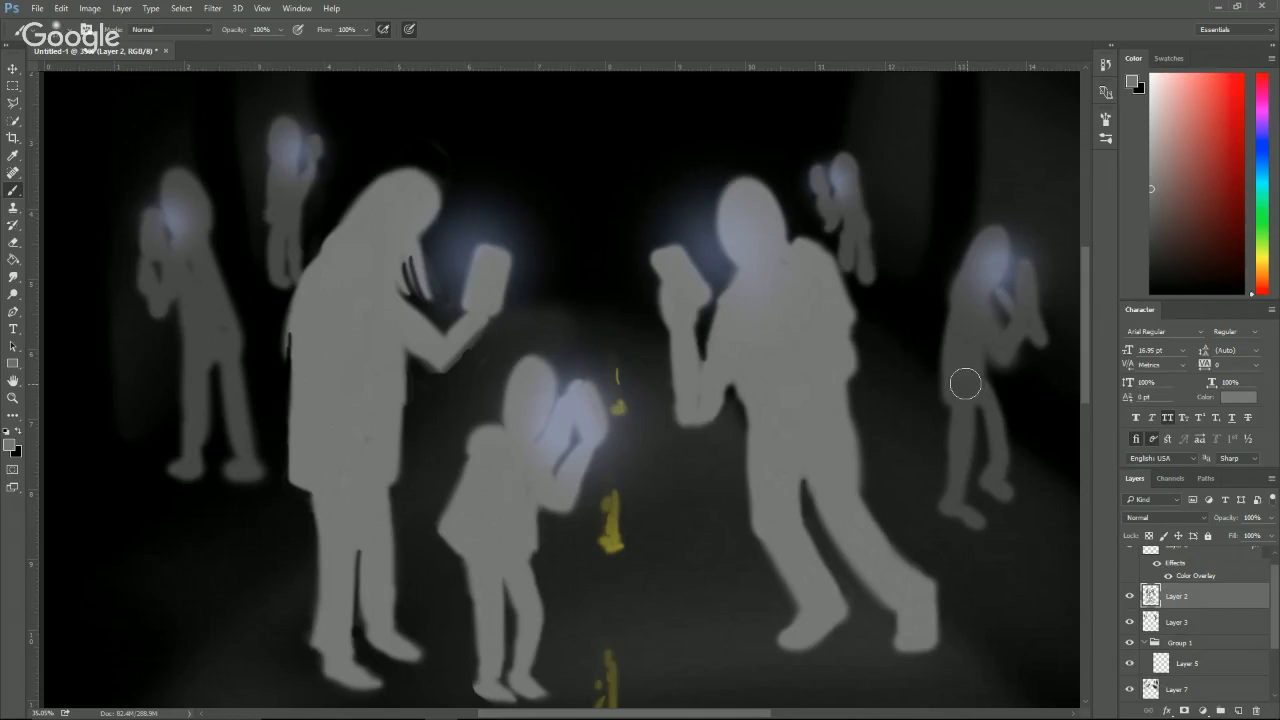
pyautogui.press('v')
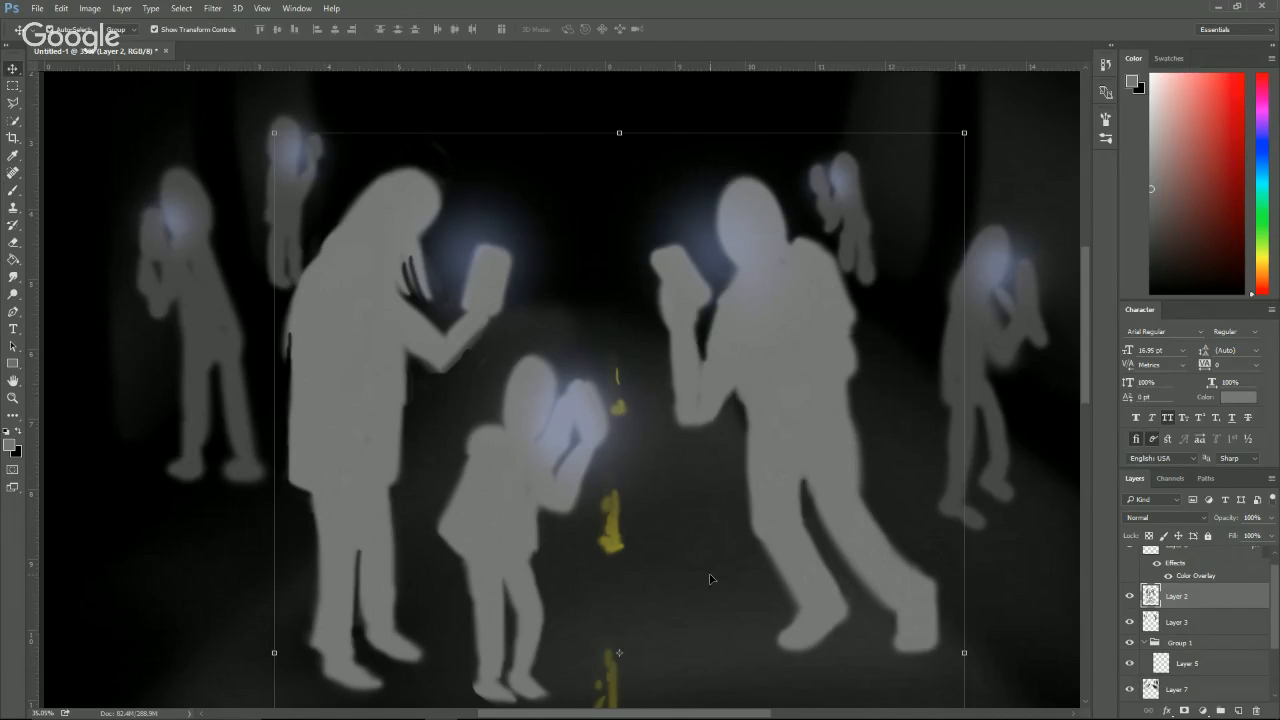
pyautogui.click(722, 614)
pyautogui.press('b')
pyautogui.keyDown('alt'); pyautogui.click(725, 625); pyautogui.keyUp('alt')
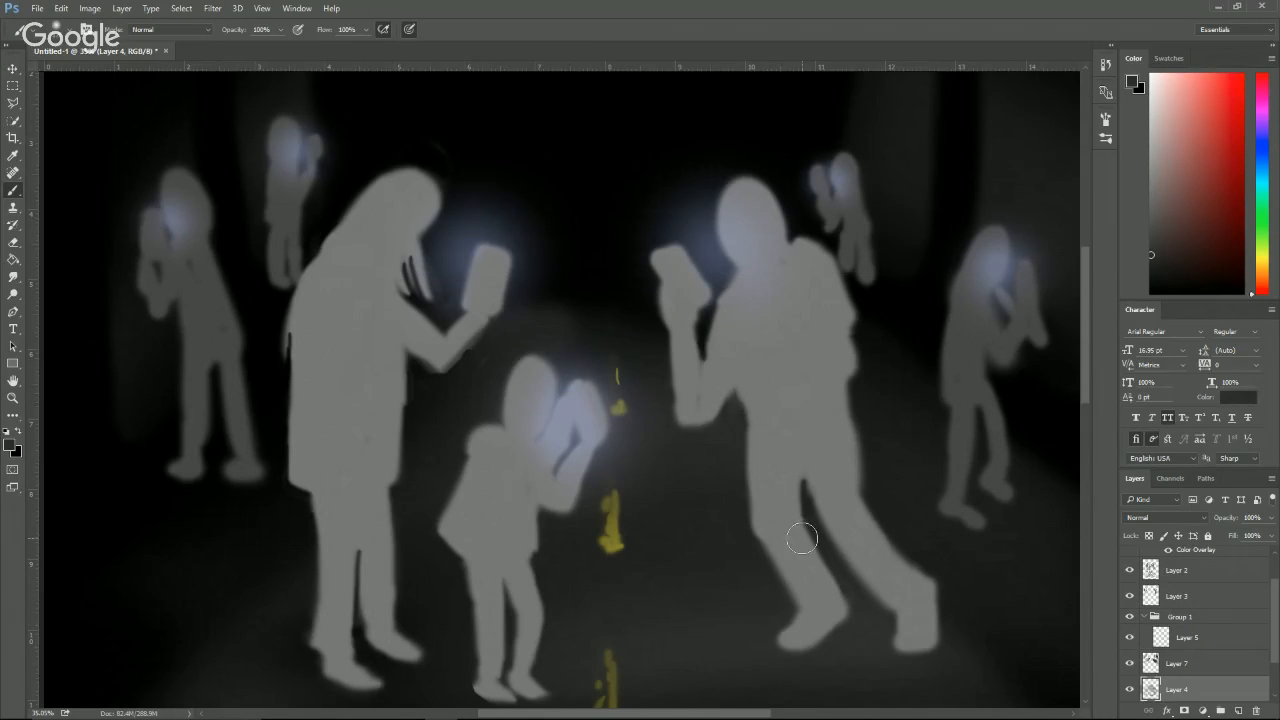
# On Layer 3, paint a ponytail on the right background figure in its sampled grey, and erase a gap between ponytail and neck.
pyautogui.moveTo(942, 385); pyautogui.dragTo(820, 400)
pyautogui.press('v')
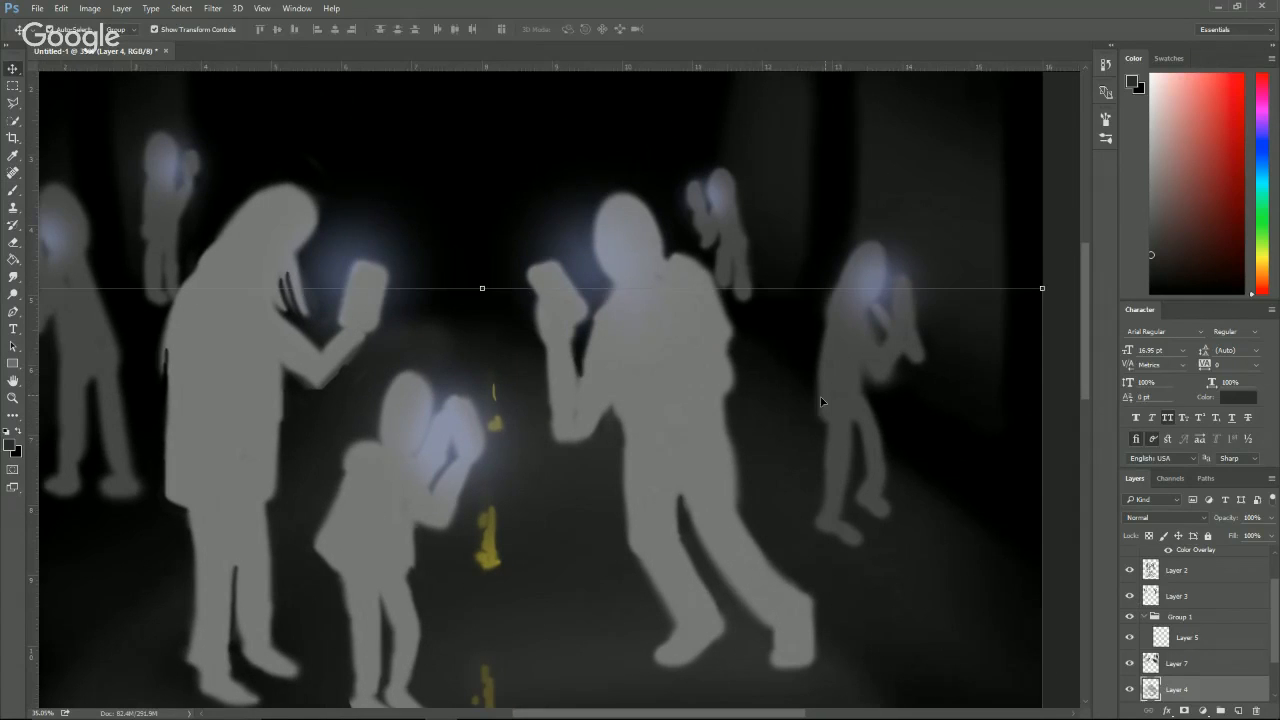
pyautogui.click(831, 387)
pyautogui.press('b')
pyautogui.keyDown('alt'); pyautogui.click(845, 316); pyautogui.keyUp('alt')
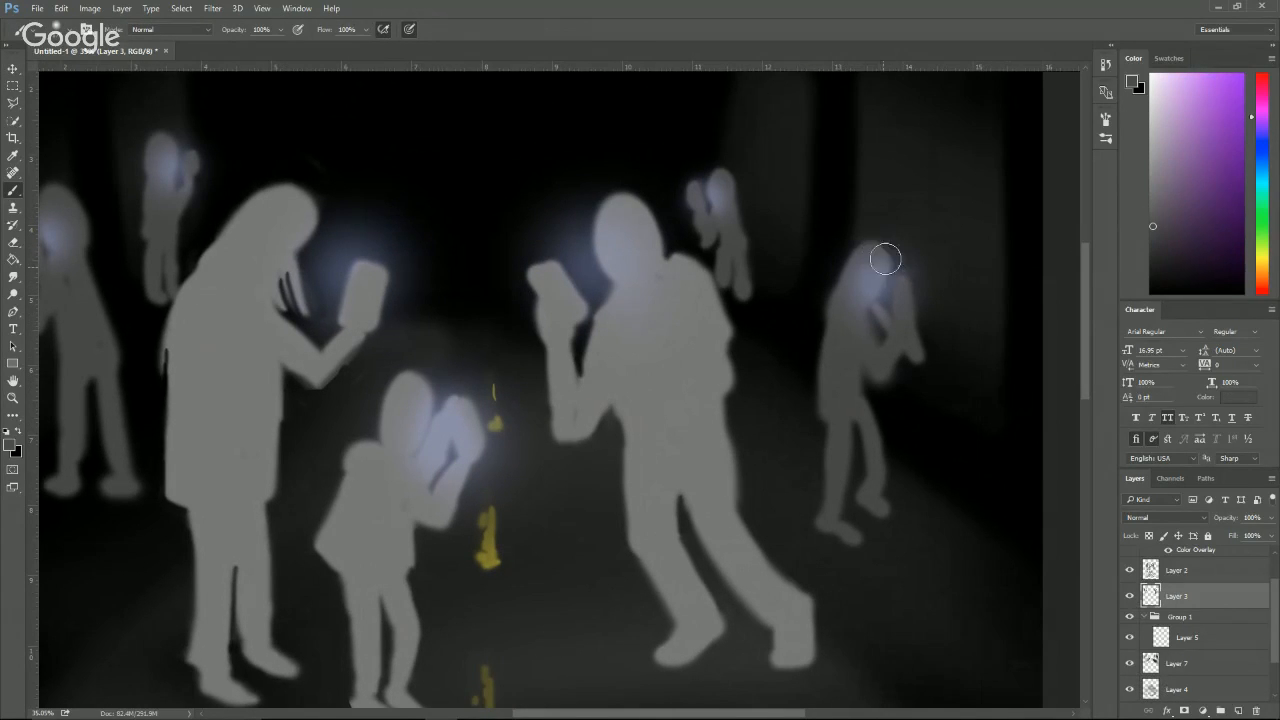
pyautogui.moveTo(855, 256)
pyautogui.mouseDown()
pyautogui.moveTo(811, 295)
pyautogui.moveTo(829, 271)
pyautogui.mouseUp()
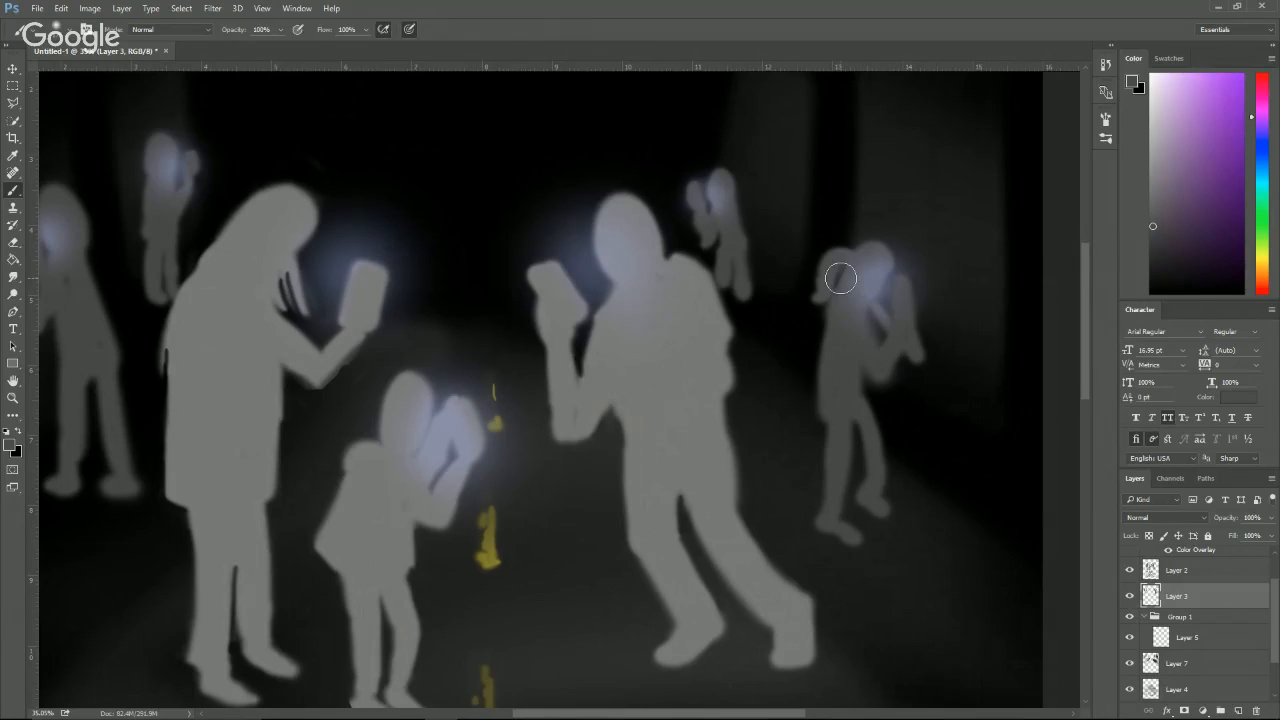
pyautogui.press('e')
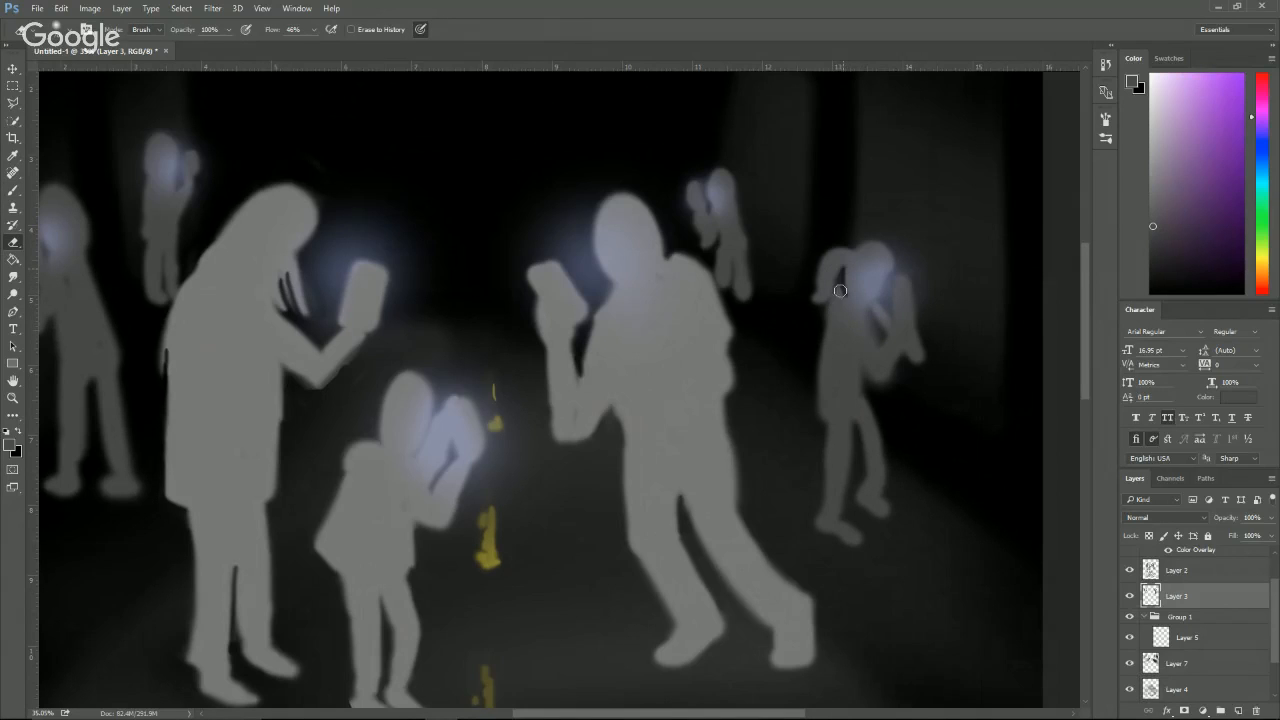
pyautogui.moveTo(836, 301)
pyautogui.mouseDown()
pyautogui.moveTo(840, 280)
pyautogui.moveTo(826, 312)
pyautogui.mouseUp()
# Reshape the ponytailed figure's raised arm and phone by erasing around the elbow and repainting the forearm in grey.
pyautogui.moveTo(864, 362)
pyautogui.mouseDown()
pyautogui.moveTo(885, 368)
pyautogui.moveTo(900, 352)
pyautogui.moveTo(876, 382)
pyautogui.mouseUp()
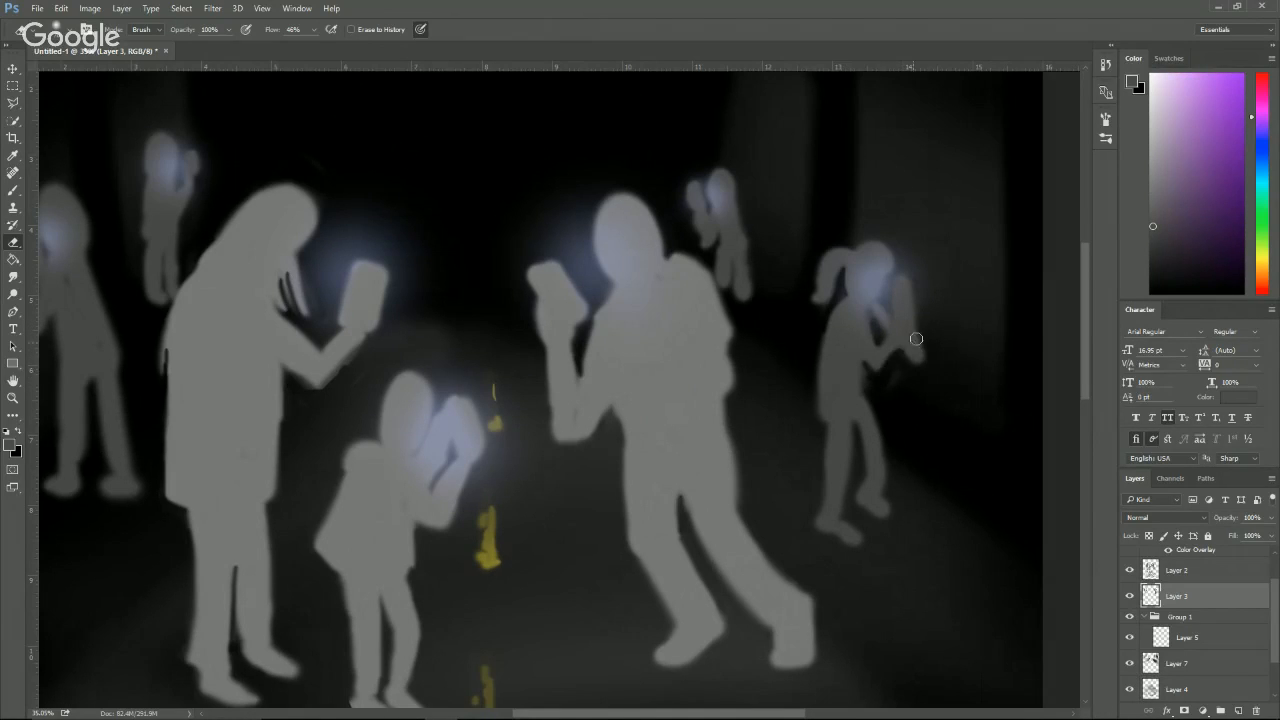
pyautogui.press('b')
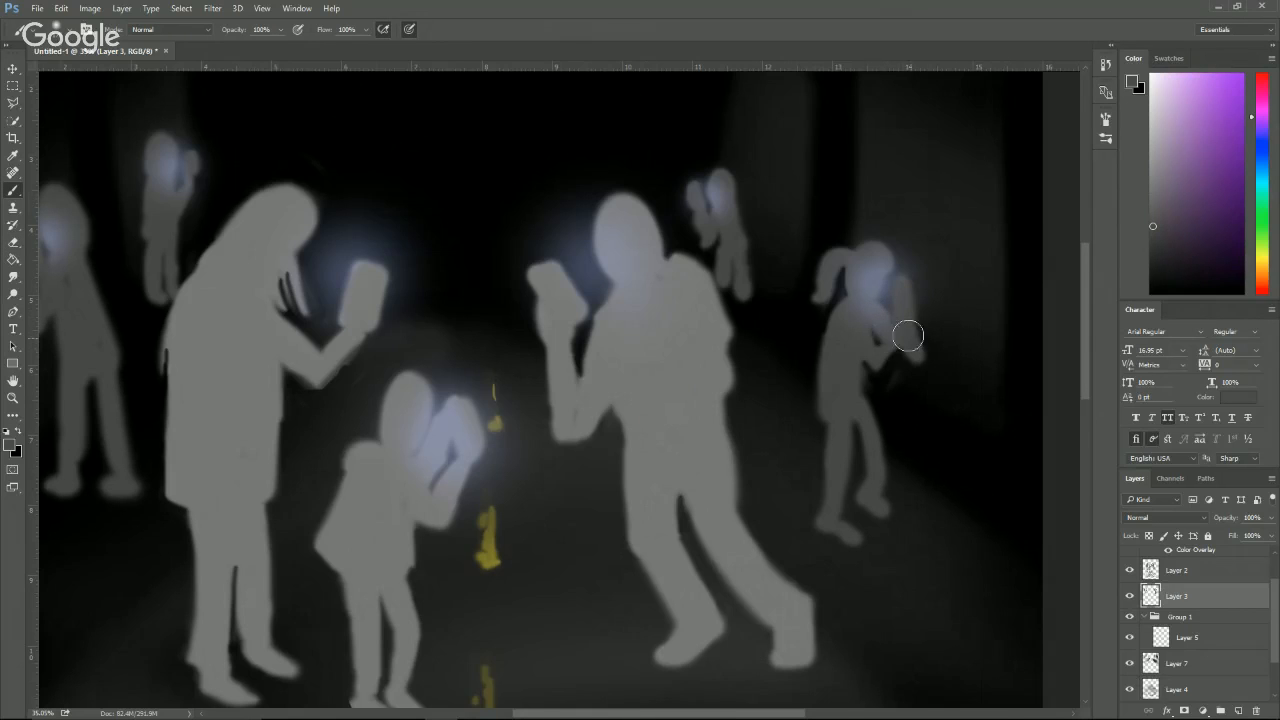
pyautogui.press('e')
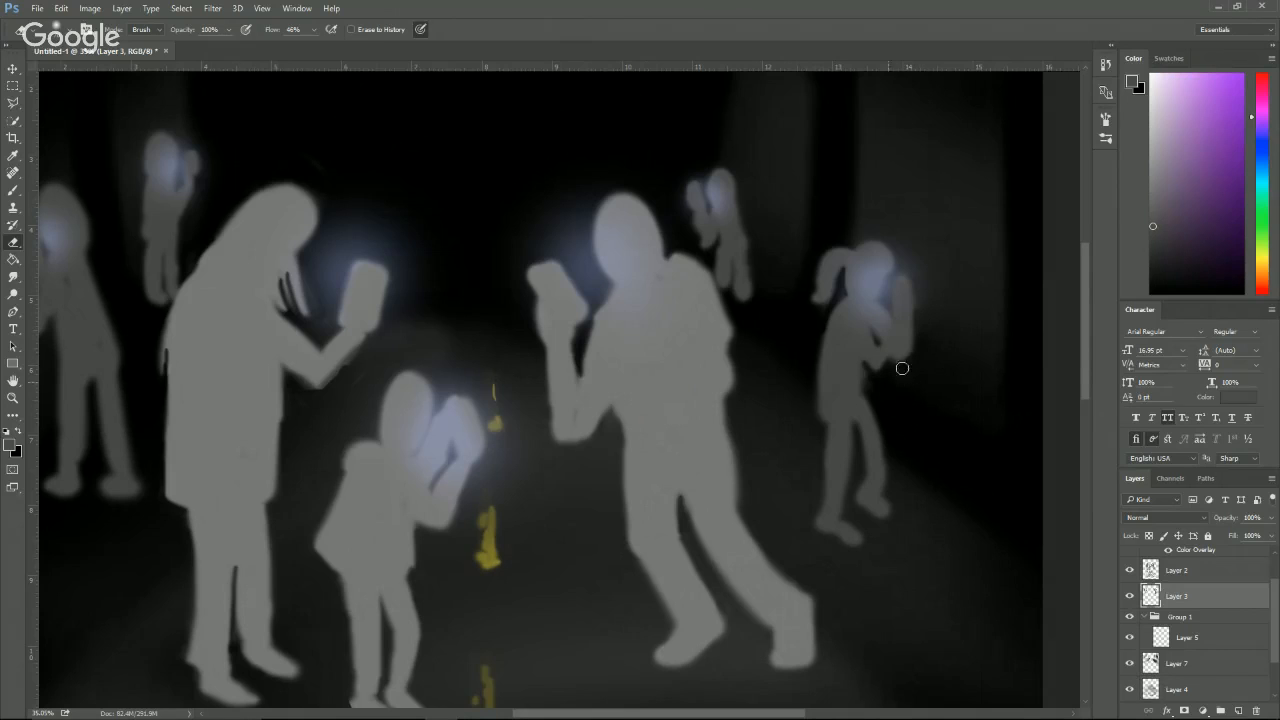
# Fill out the ponytailed figure's torso and legs in dark grey, trimming their edges with the eraser.
pyautogui.press('b')
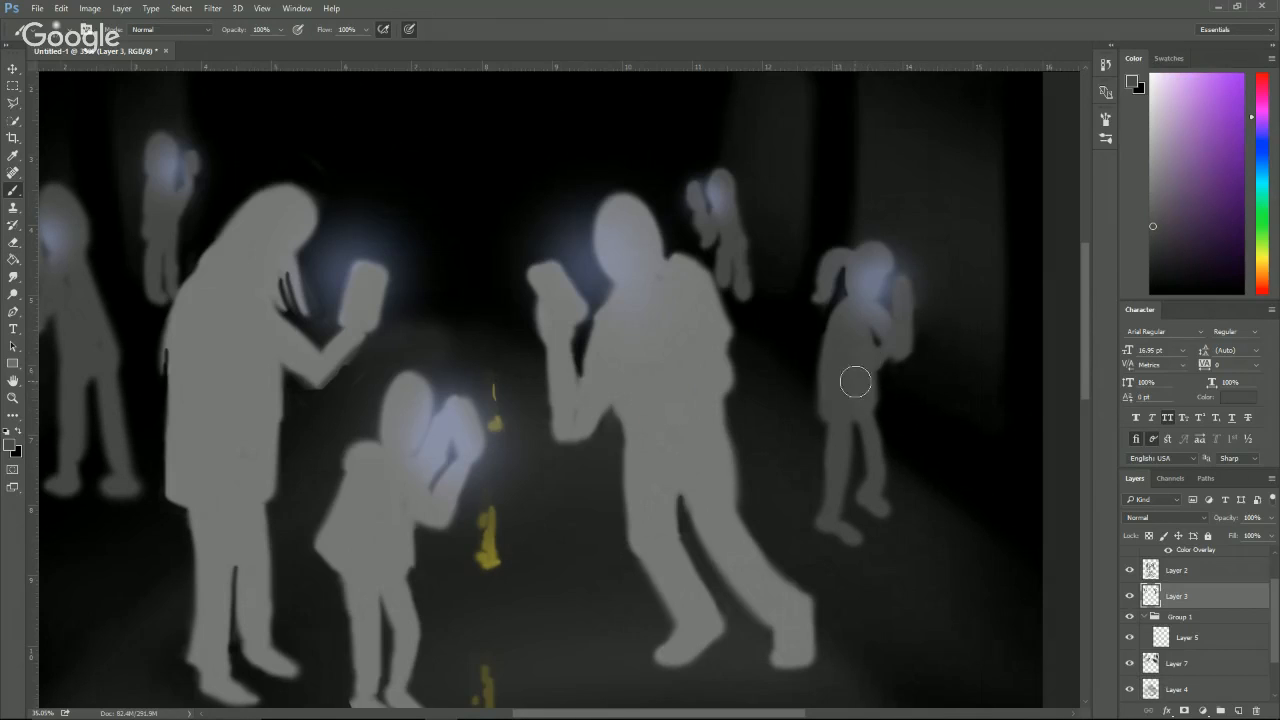
pyautogui.press('e')
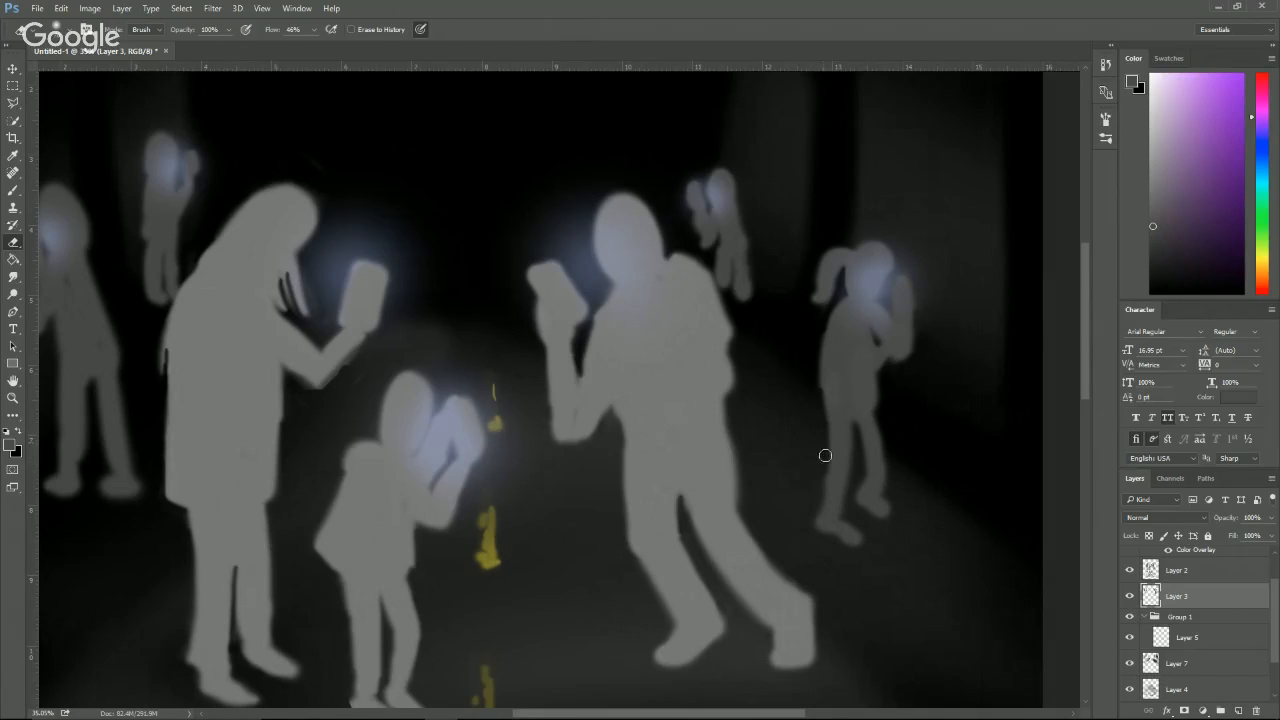
pyautogui.press('b')
pyautogui.moveTo(838, 467); pyautogui.dragTo(826, 514)
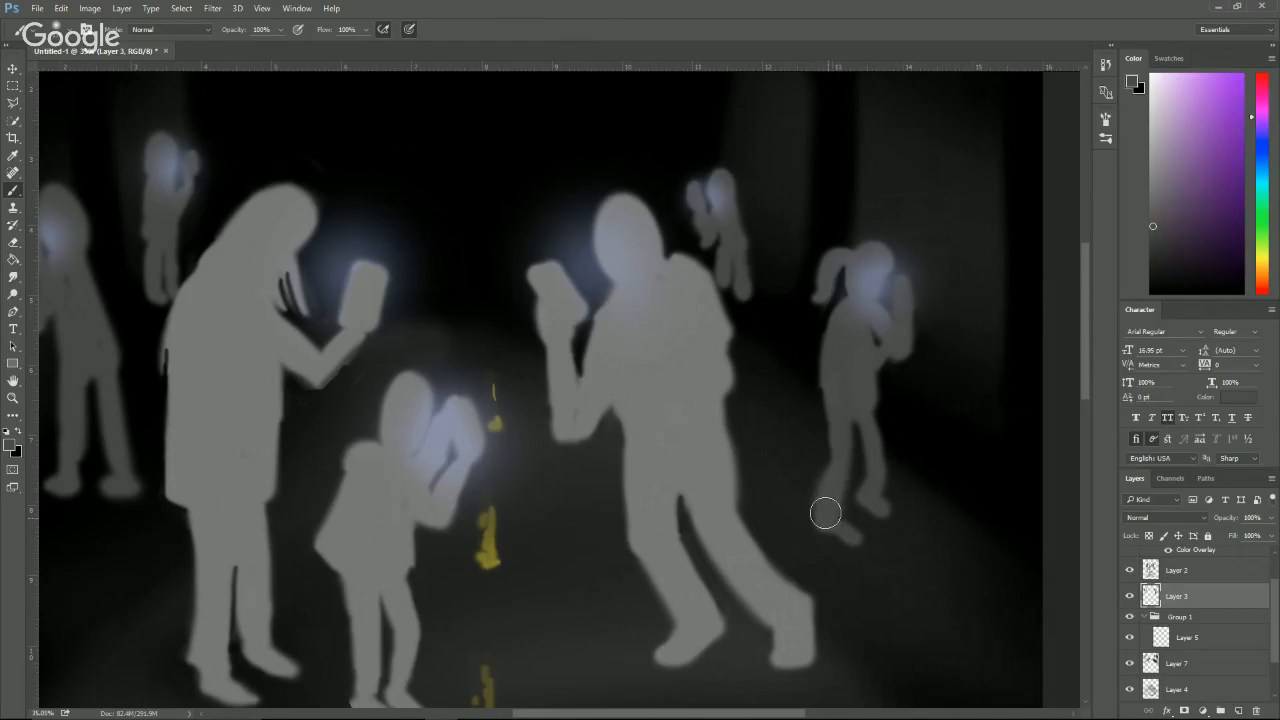
pyautogui.press('e')
pyautogui.press('b')
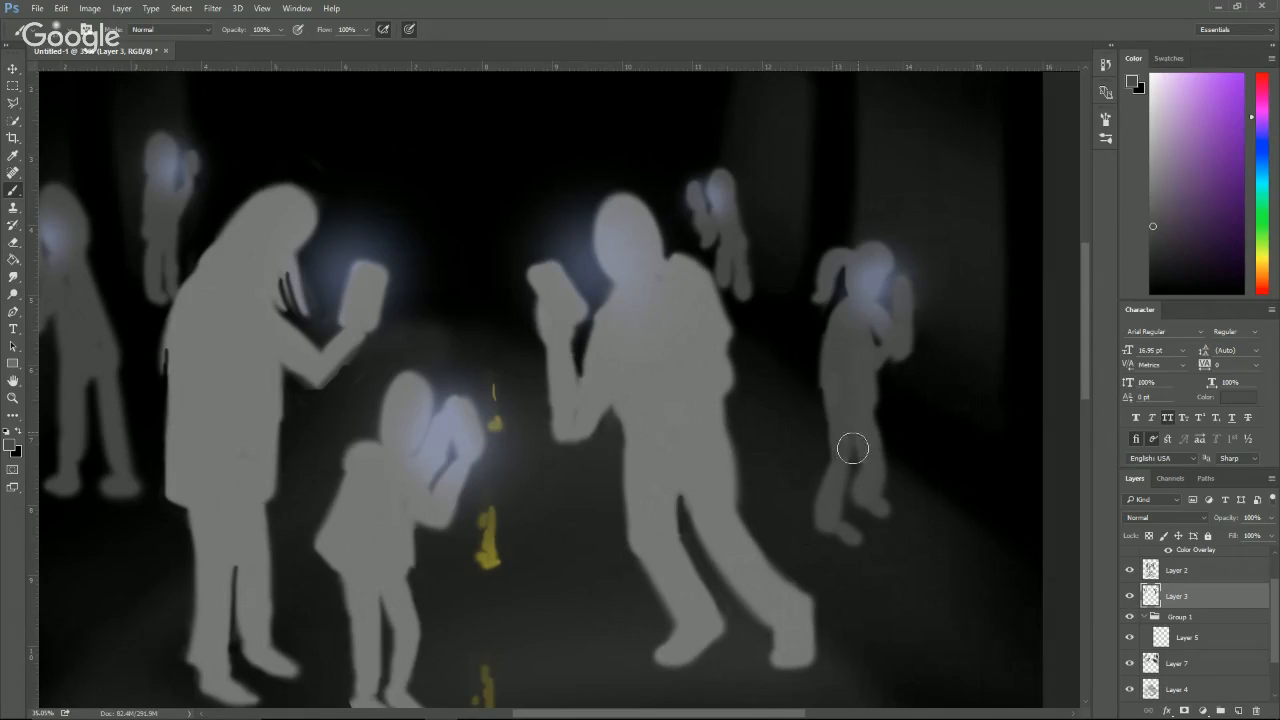
pyautogui.moveTo(834, 373); pyautogui.dragTo(838, 416)
# Refine the small background figure behind the leaning man, separating its legs, shaping its feet and slimming its raised phone and arm.
pyautogui.press('e')
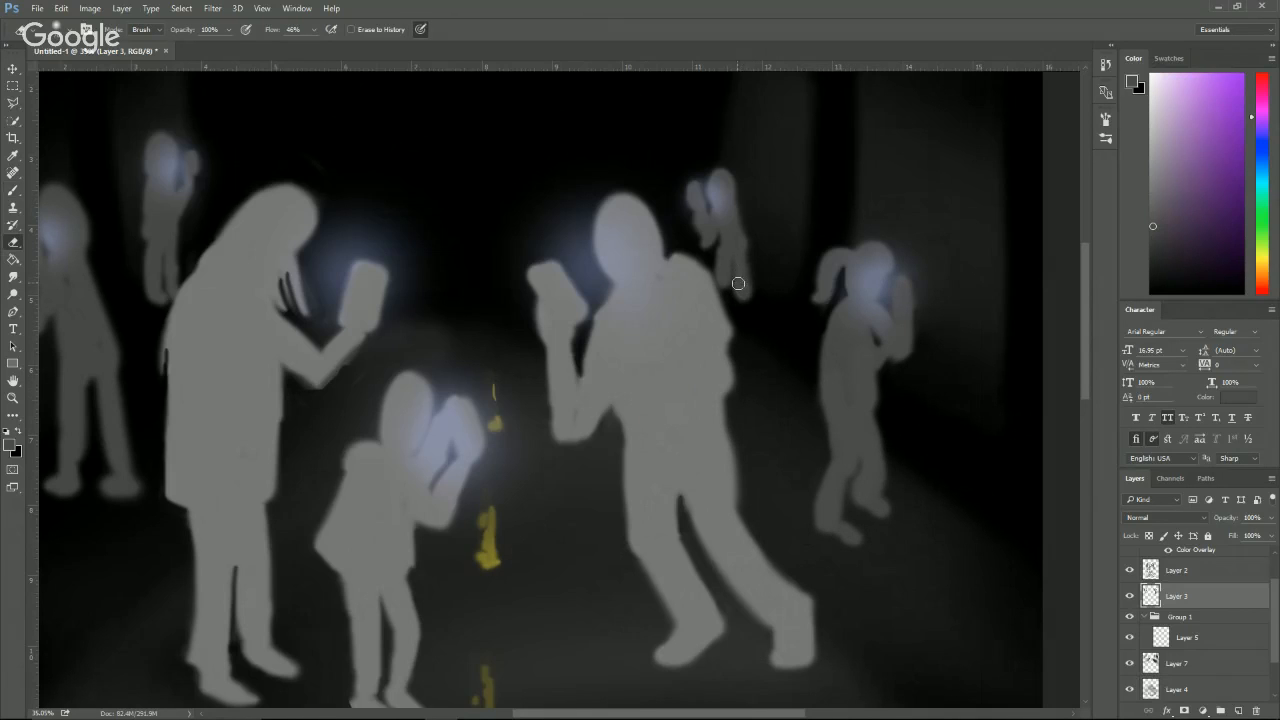
pyautogui.moveTo(720, 244)
pyautogui.mouseDown()
pyautogui.moveTo(712, 287)
pyautogui.moveTo(729, 304)
pyautogui.mouseUp()
pyautogui.moveTo(746, 257); pyautogui.dragTo(743, 301)
pyautogui.press('b')
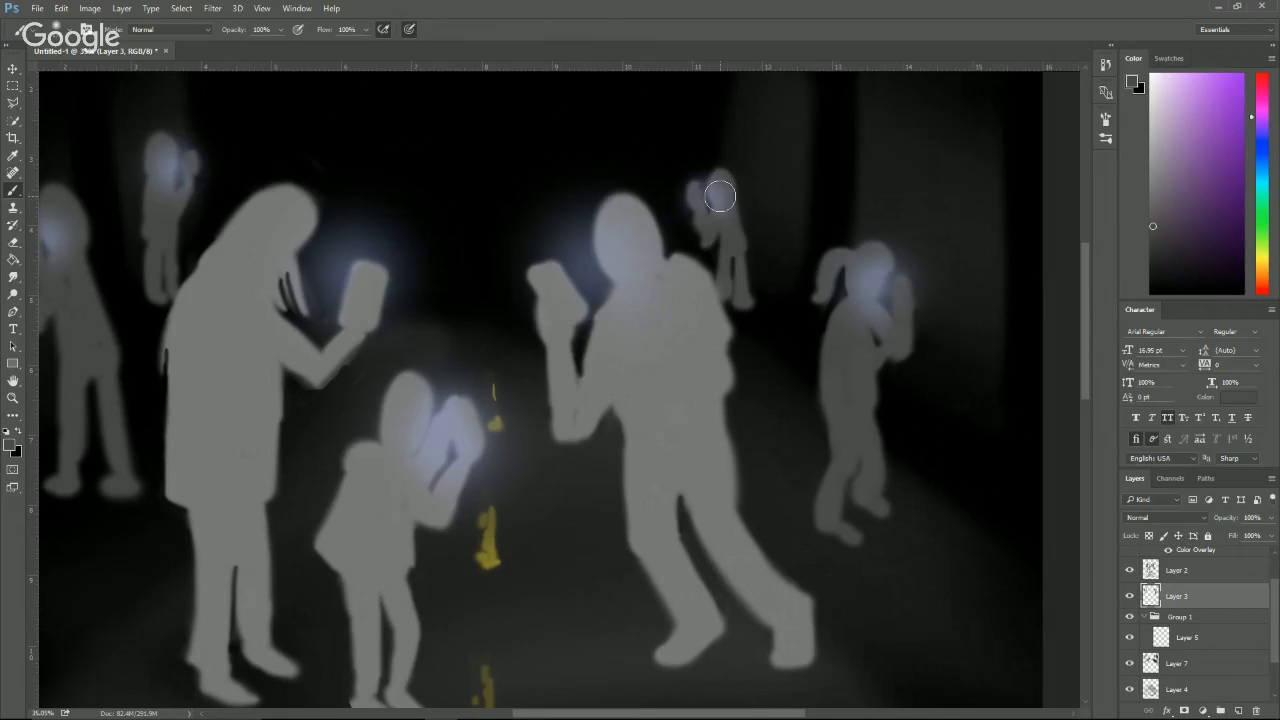
pyautogui.press('e')
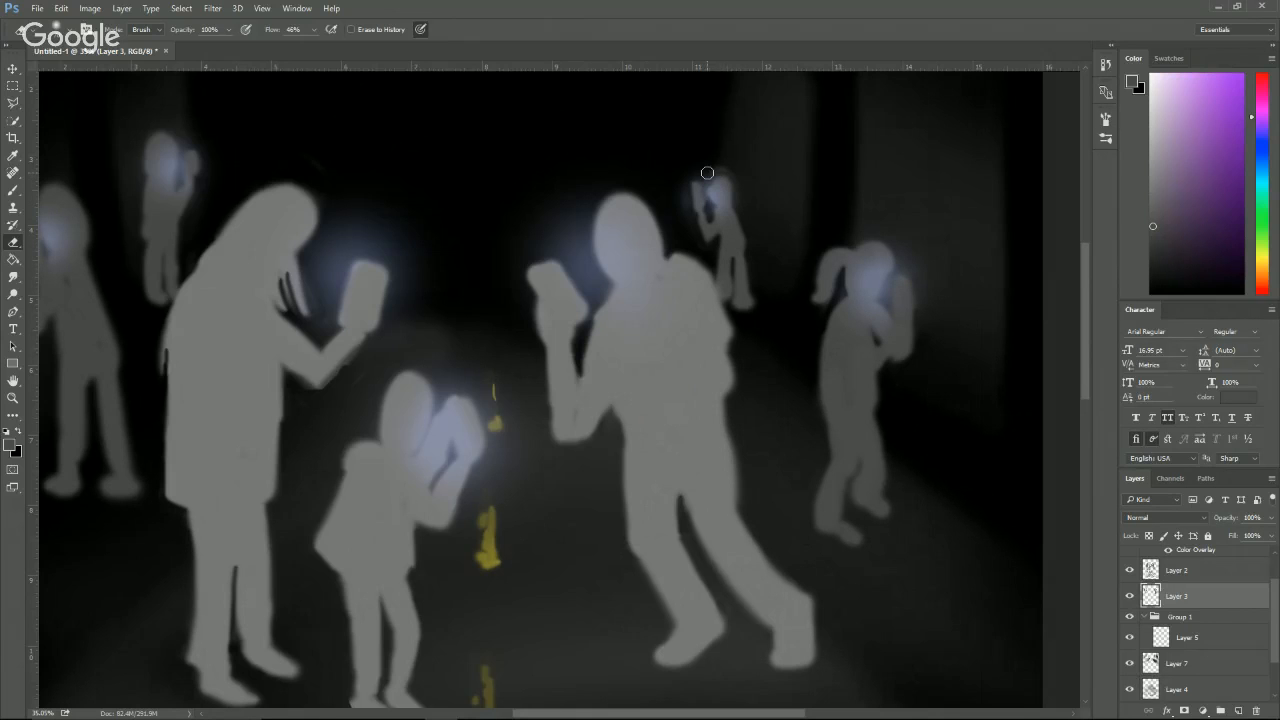
# Slim the legs of the large background figure behind the long-haired woman and shape its feet with the eraser.
pyautogui.moveTo(651, 267)
pyautogui.mouseDown()
pyautogui.moveTo(729, 334)
pyautogui.moveTo(906, 423)
pyautogui.mouseUp()
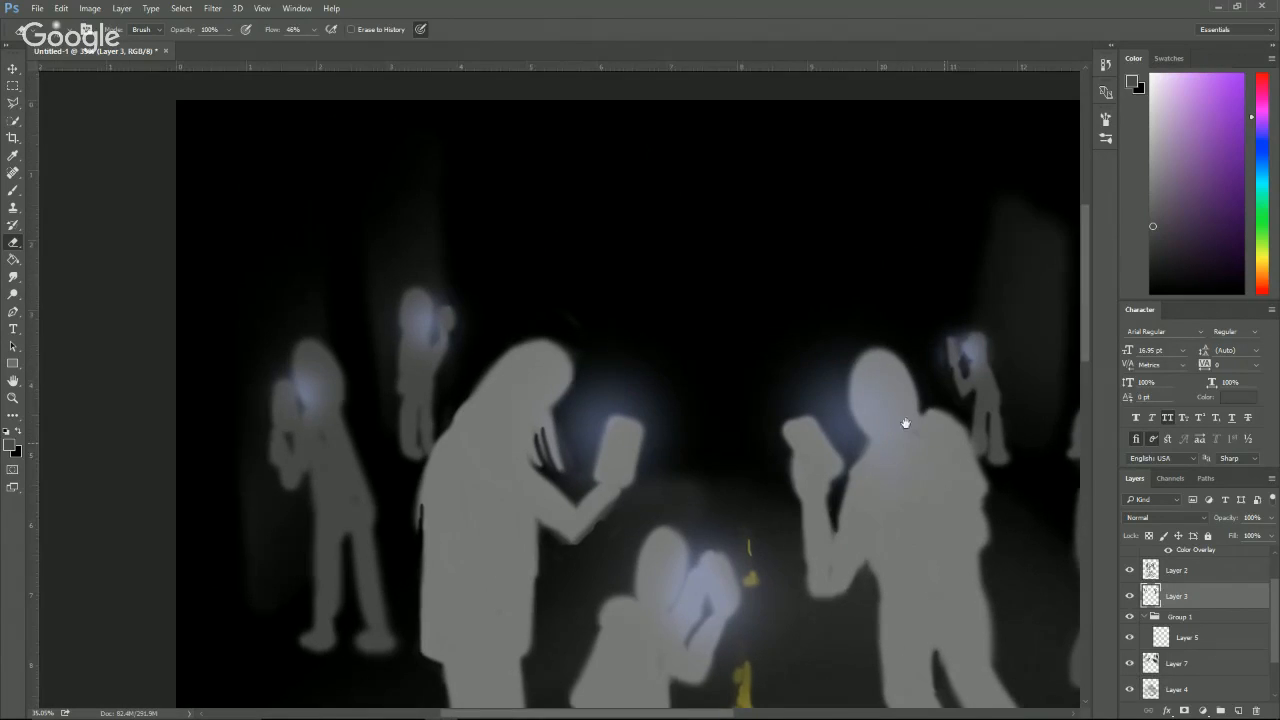
pyautogui.moveTo(479, 466); pyautogui.dragTo(566, 482)
pyautogui.press('b')
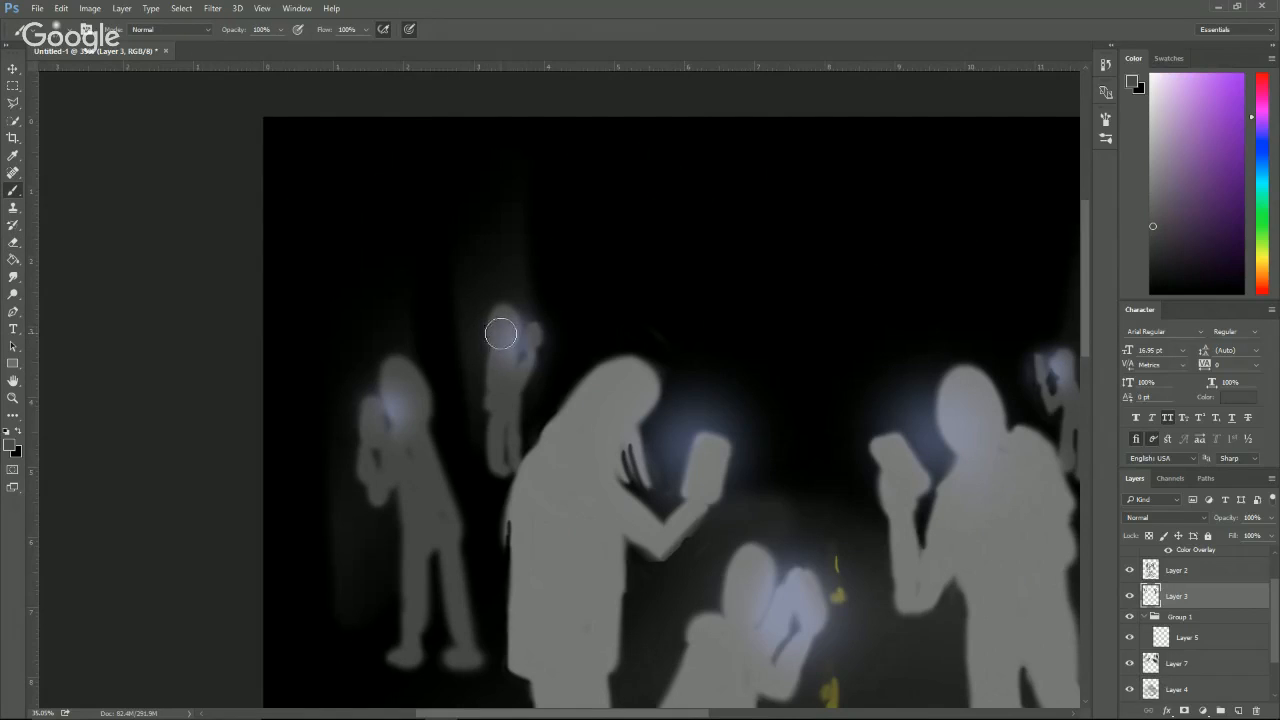
pyautogui.scroll(-3, 410, 450)
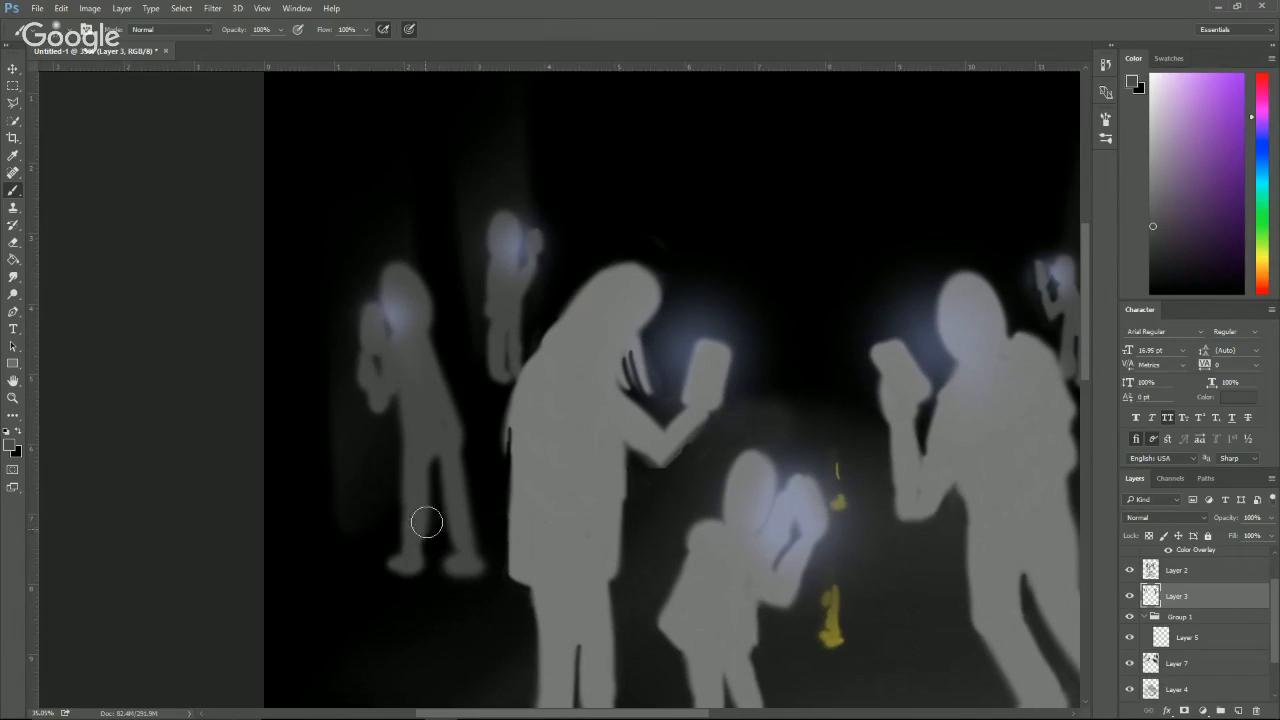
pyautogui.press('e')
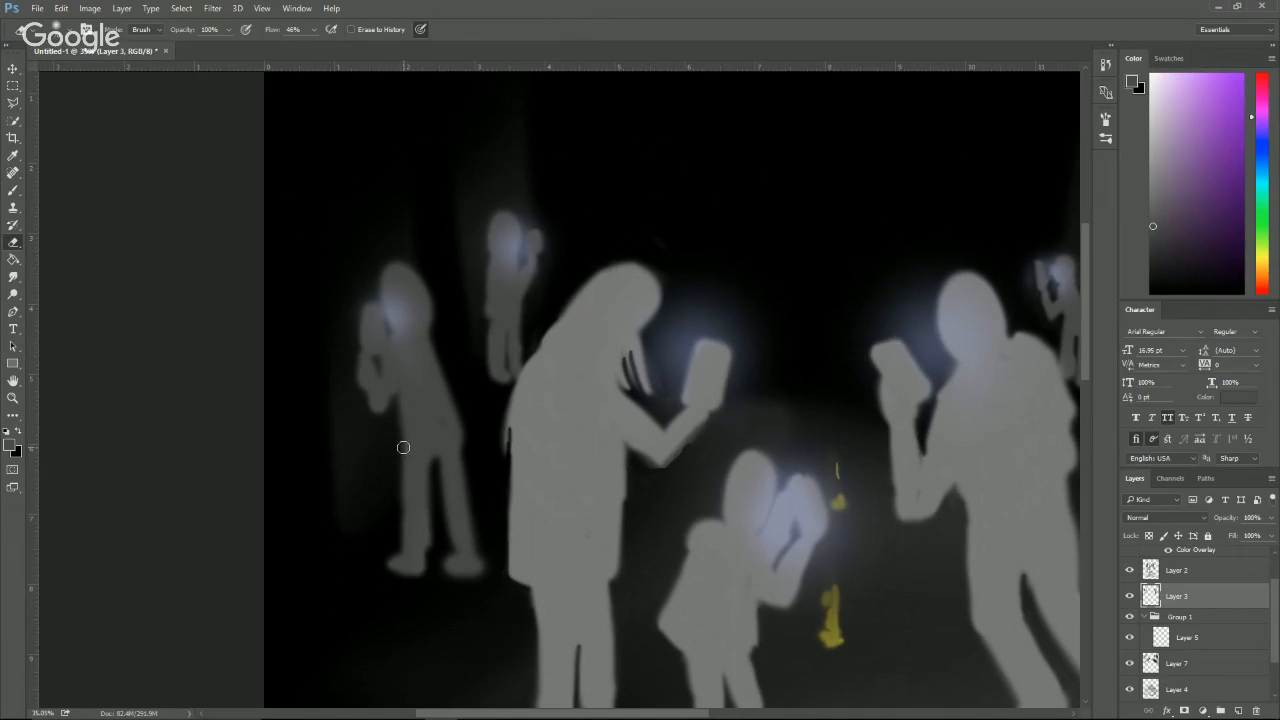
pyautogui.moveTo(398, 427)
pyautogui.mouseDown()
pyautogui.moveTo(416, 575)
pyautogui.moveTo(434, 556)
pyautogui.moveTo(480, 569)
pyautogui.moveTo(482, 539)
pyautogui.mouseUp()
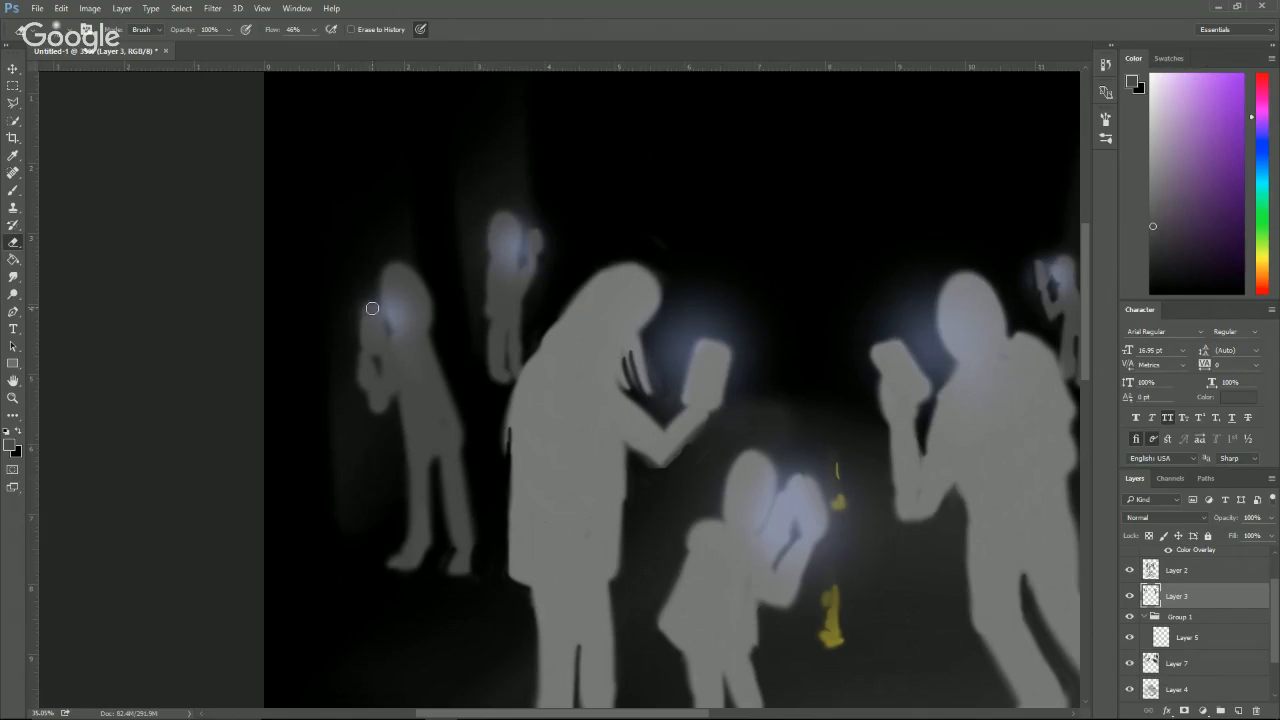
# Slim that background figure's raised arm and phone with the eraser, and shape the jacket and its hem in grey.
pyautogui.moveTo(379, 302)
pyautogui.mouseDown()
pyautogui.moveTo(362, 343)
pyautogui.moveTo(366, 299)
pyautogui.moveTo(366, 391)
pyautogui.mouseUp()
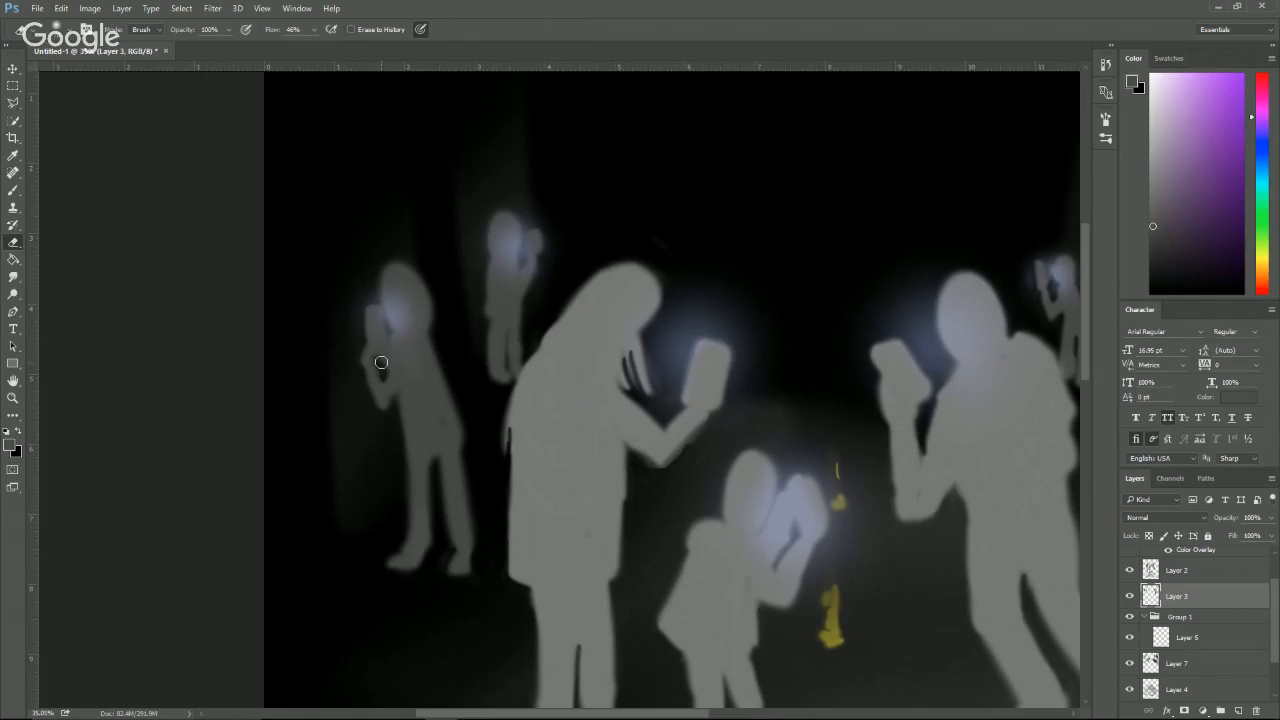
pyautogui.press('b')
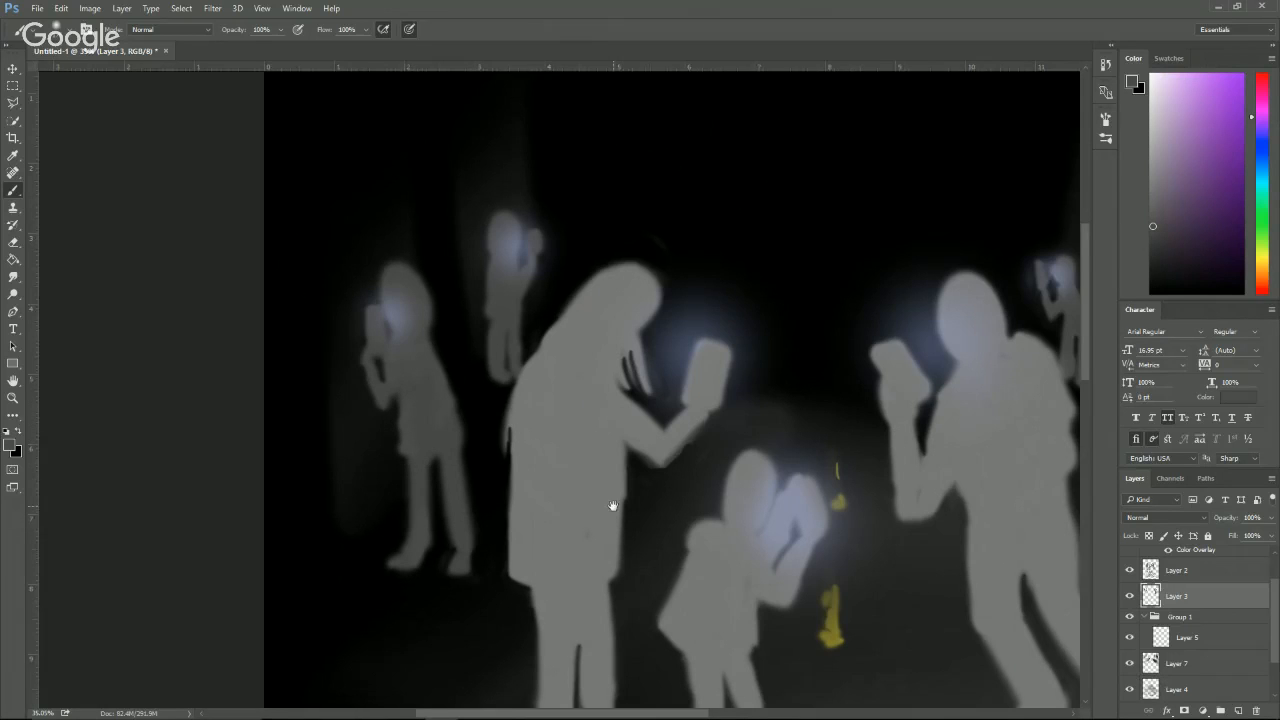
pyautogui.moveTo(612, 505); pyautogui.dragTo(462, 374)
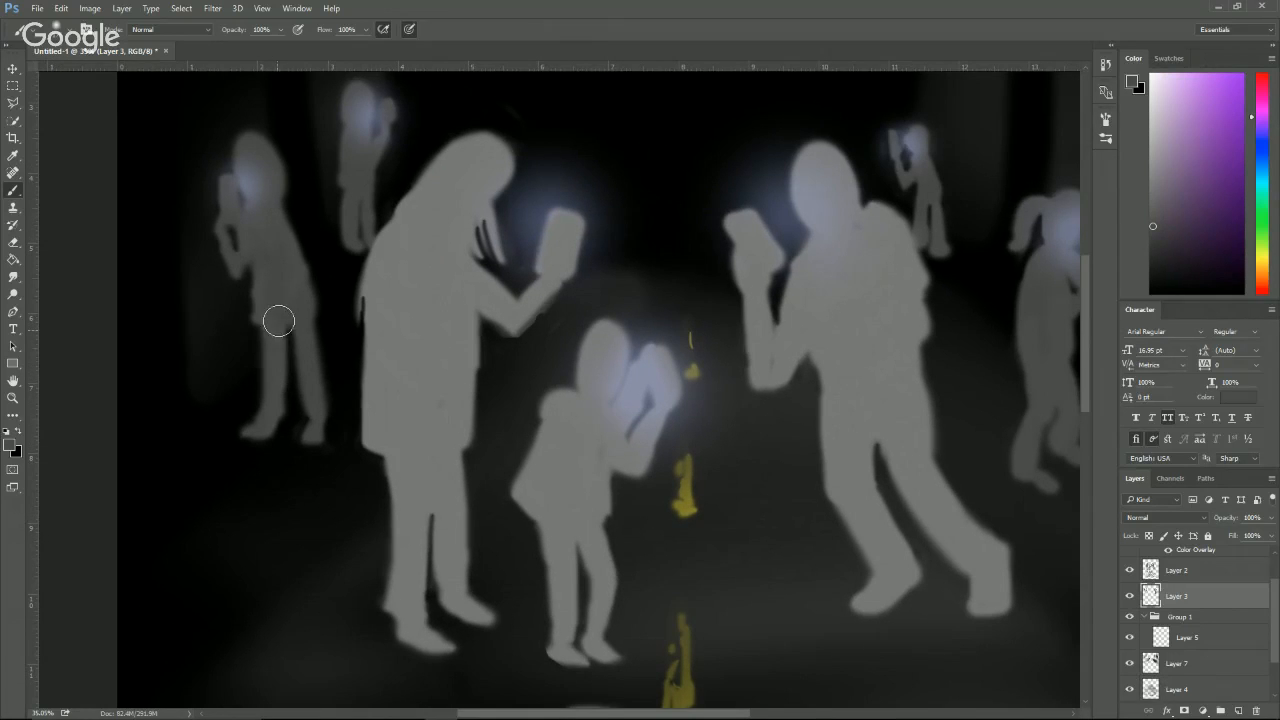
pyautogui.press('e')
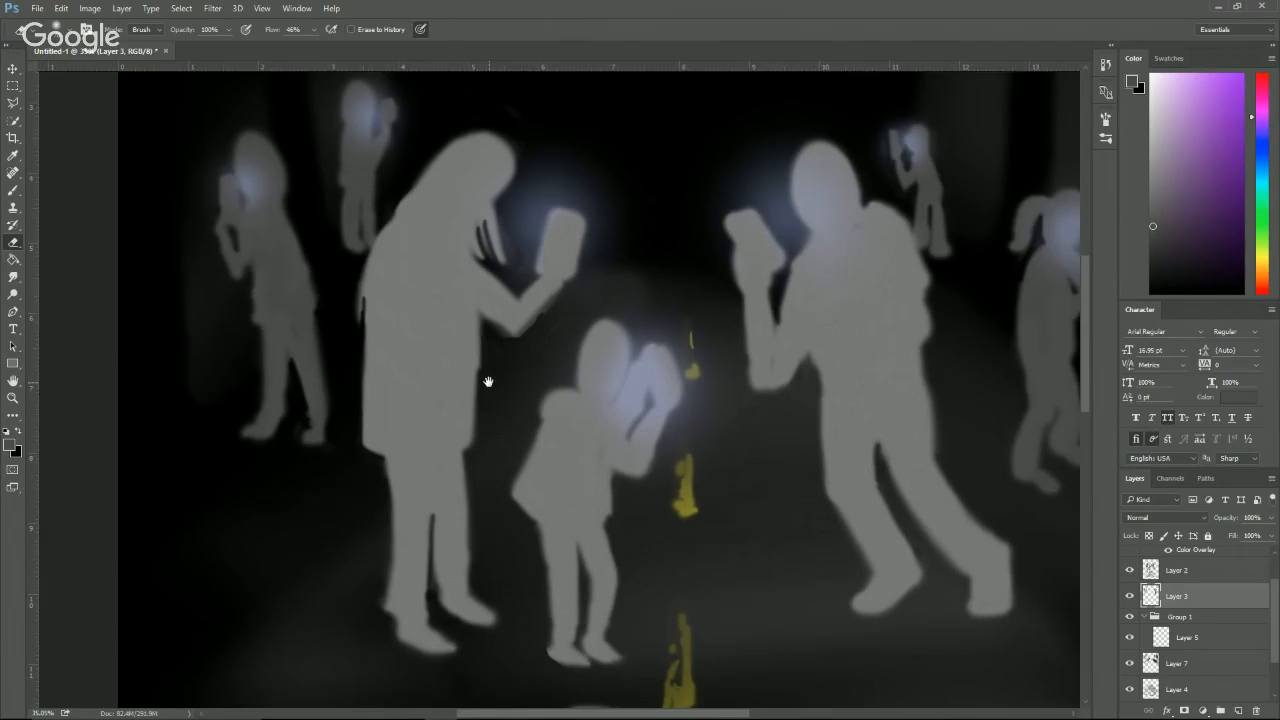
# On Layer 2, erase the hood bump and trim the back and hem of the child's coat.
pyautogui.hscroll(5, 491, 380)
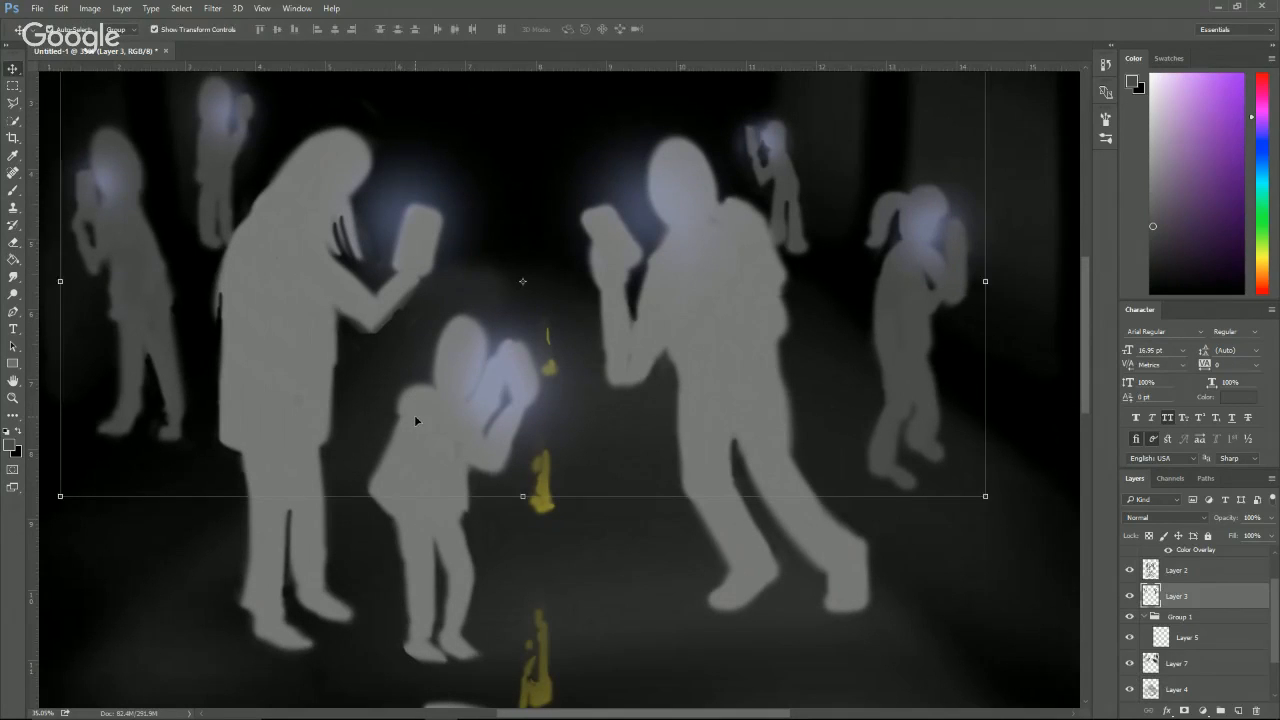
pyautogui.keyDown('ctrl'); pyautogui.click(415, 413); pyautogui.keyUp('ctrl')
pyautogui.moveTo(425, 383)
pyautogui.mouseDown()
pyautogui.moveTo(400, 417)
pyautogui.moveTo(409, 380)
pyautogui.moveTo(373, 501)
pyautogui.moveTo(385, 520)
pyautogui.moveTo(381, 445)
pyautogui.moveTo(373, 472)
pyautogui.moveTo(388, 441)
pyautogui.mouseUp()
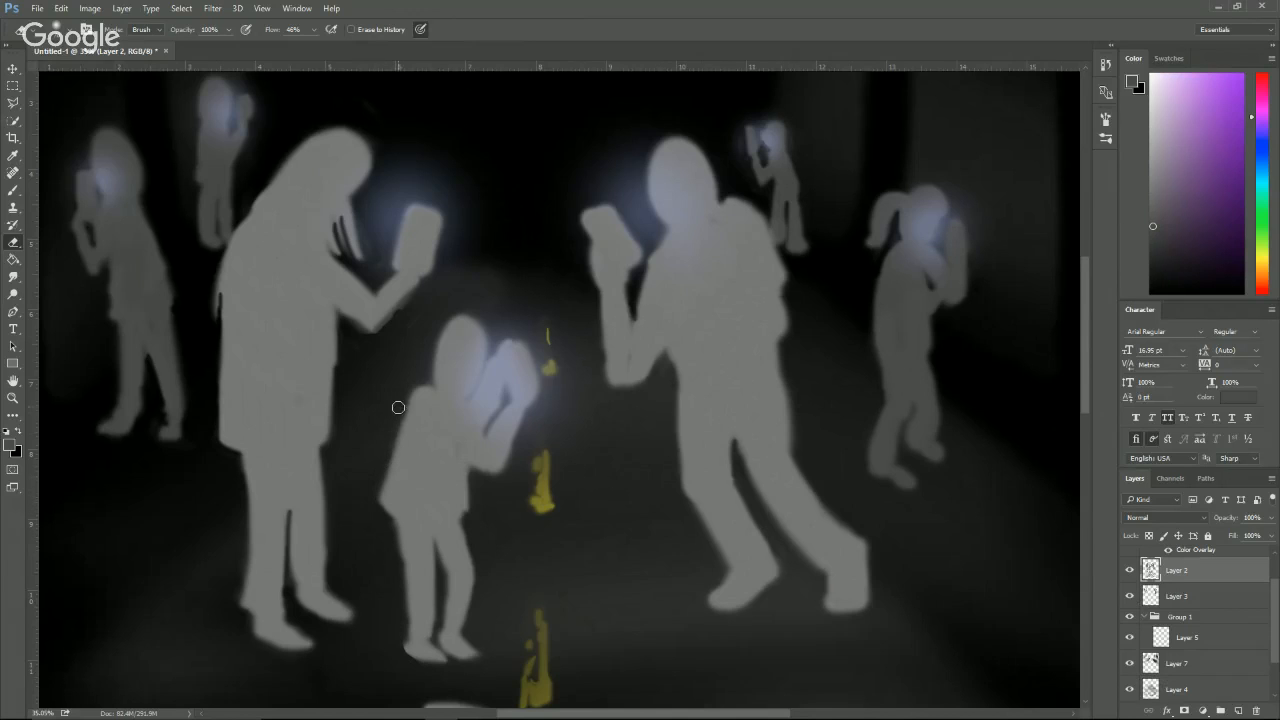
pyautogui.moveTo(378, 502); pyautogui.dragTo(410, 520)
# On Layer 5, sample the existing road-line yellow and repaint the three centre-line dashes as solid, fuller strips.
pyautogui.scroll(-6, 660, 380)
pyautogui.press('v')
pyautogui.hotkey('alt', 'v')
pyautogui.press('Escape')
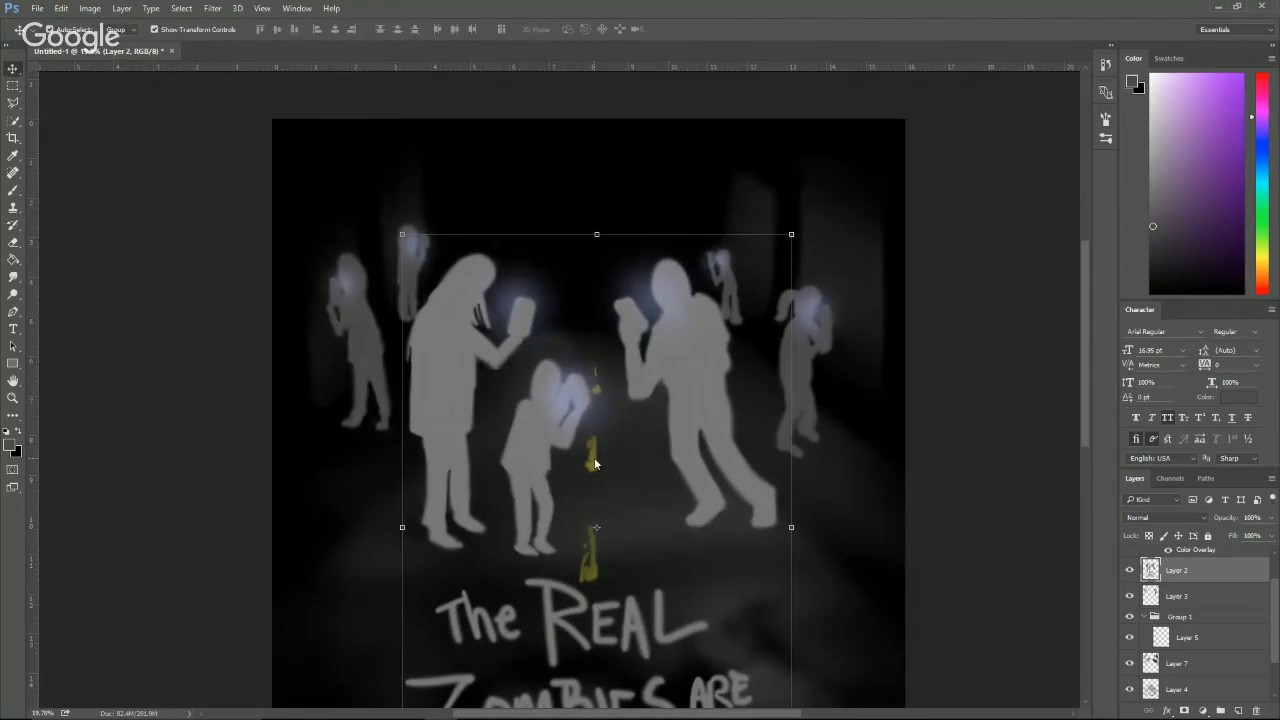
pyautogui.click(594, 468)
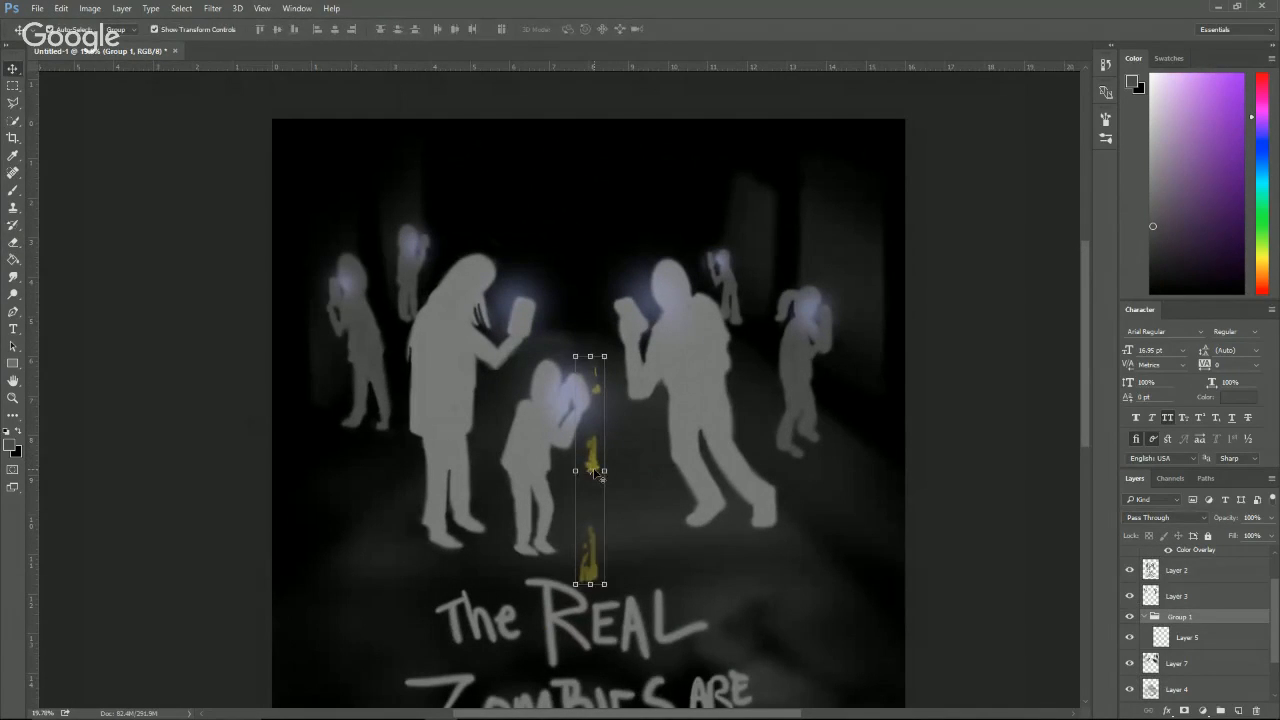
pyautogui.press('e')
pyautogui.press('v')
pyautogui.press('e')
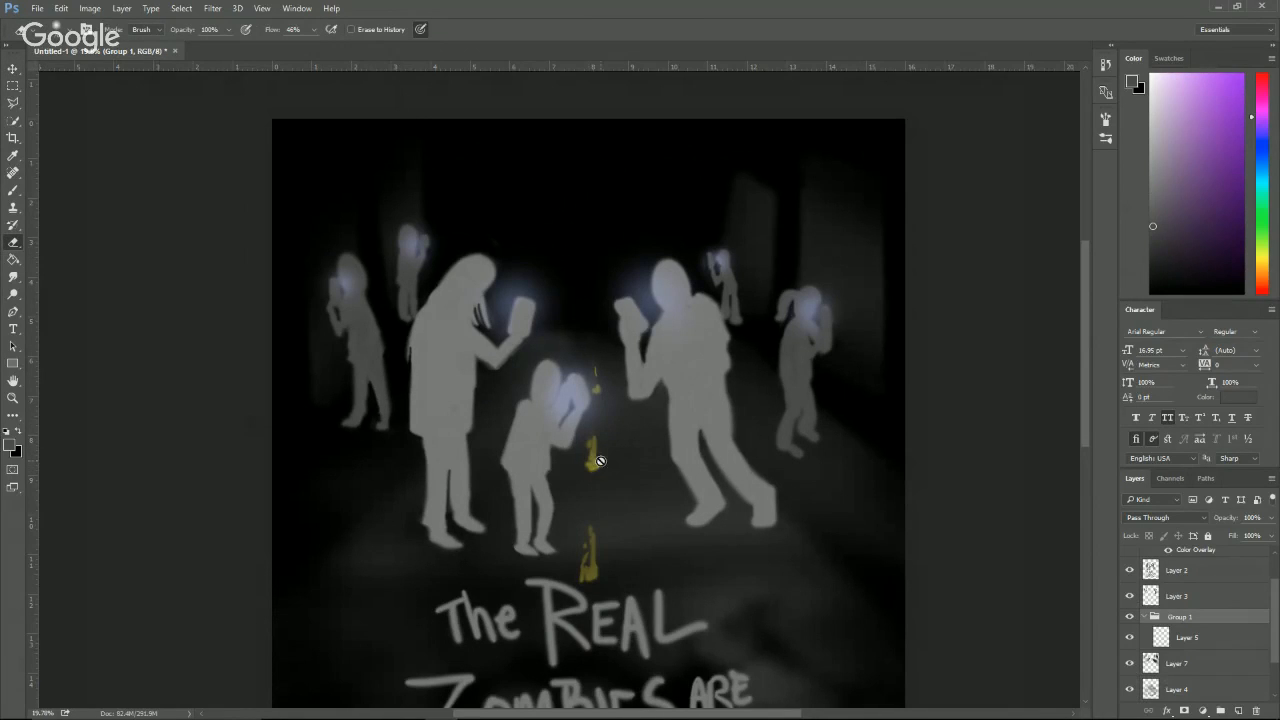
pyautogui.click(1217, 637)
pyautogui.press('b')
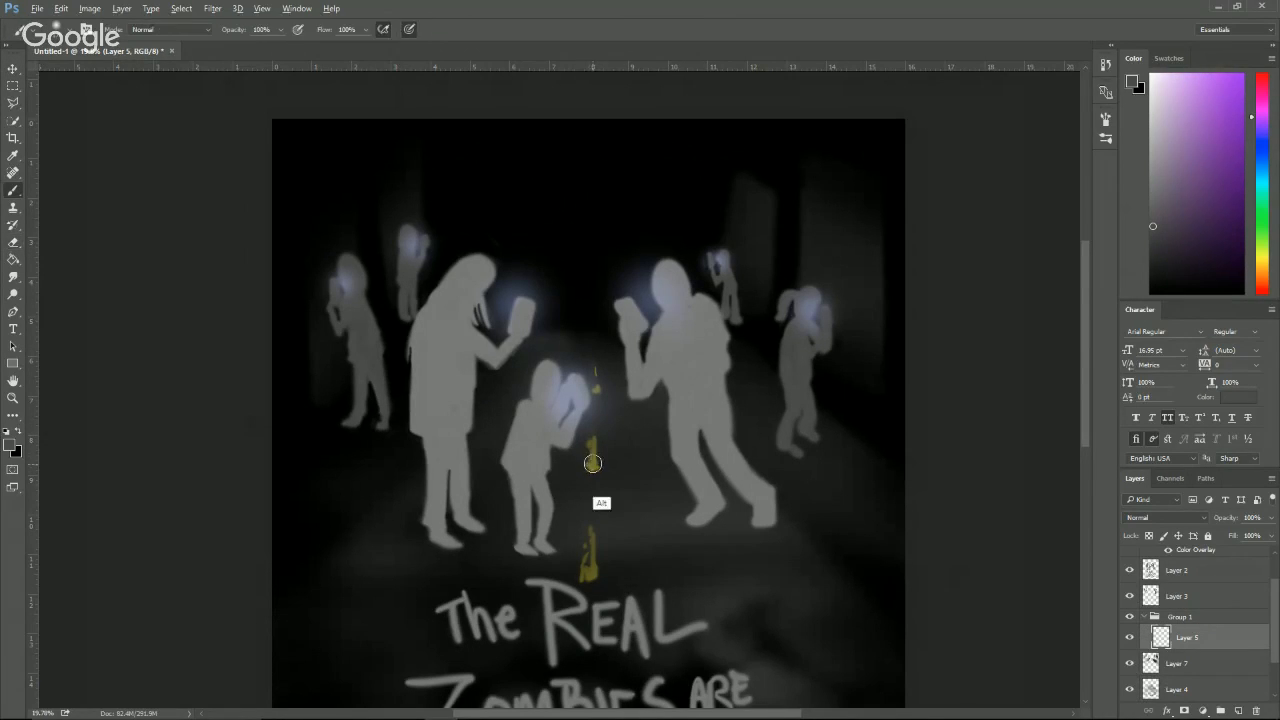
pyautogui.keyDown('alt'); pyautogui.click(588, 470); pyautogui.keyUp('alt')
pyautogui.moveTo(586, 467)
pyautogui.mouseDown()
pyautogui.moveTo(588, 425)
pyautogui.moveTo(594, 475)
pyautogui.mouseUp()
pyautogui.moveTo(588, 545)
pyautogui.mouseDown()
pyautogui.moveTo(587, 523)
pyautogui.moveTo(589, 578)
pyautogui.mouseUp()
pyautogui.moveTo(594, 386); pyautogui.dragTo(599, 360)
# Erase the rough edges of the three yellow dashes so each becomes a crisp, tapered road marking.
pyautogui.press('e')
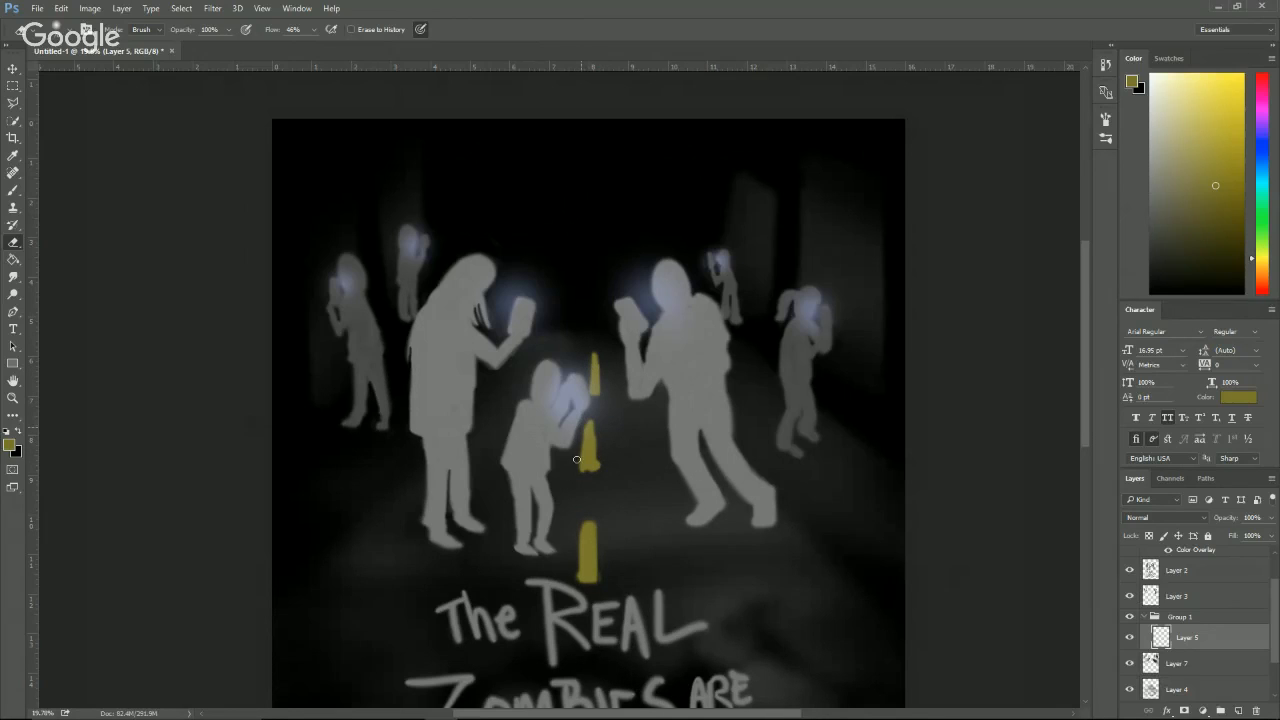
pyautogui.moveTo(572, 555)
pyautogui.mouseDown()
pyautogui.moveTo(577, 590)
pyautogui.moveTo(586, 516)
pyautogui.mouseUp()
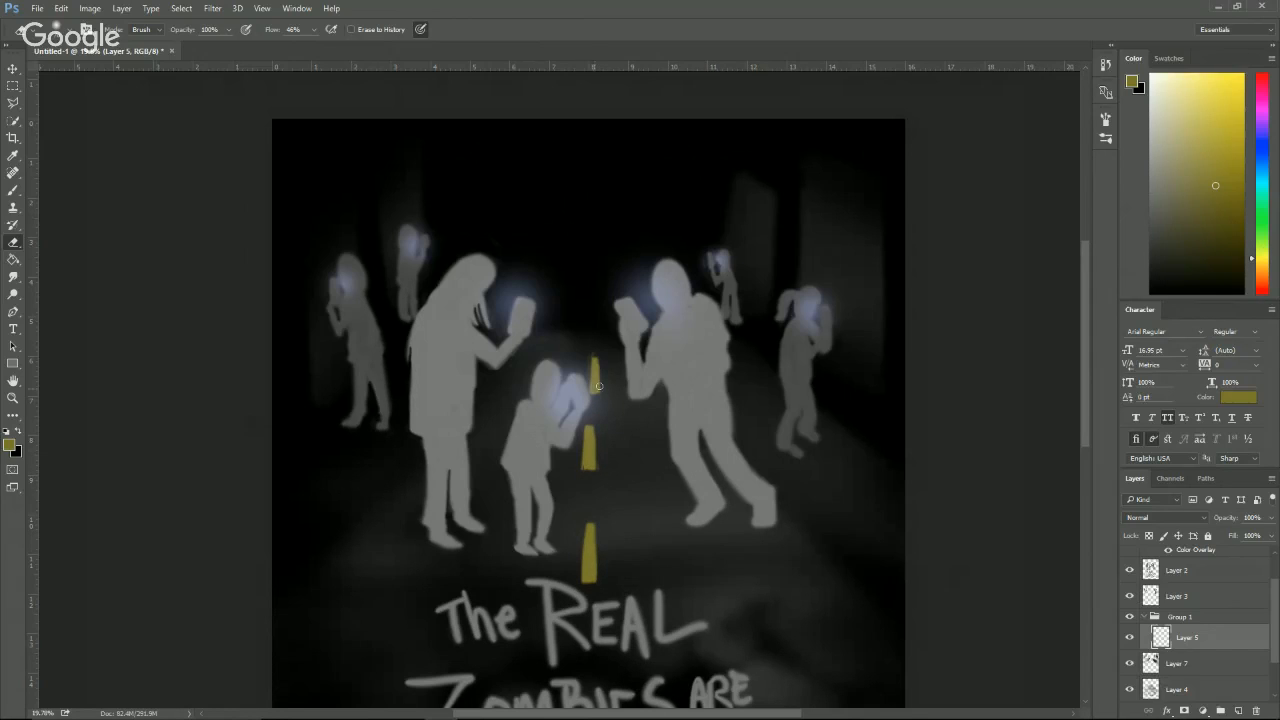
pyautogui.moveTo(594, 413); pyautogui.dragTo(594, 441)
pyautogui.moveTo(601, 370); pyautogui.dragTo(591, 347)
# Fade the yellow centre-line dashes into the dark road with a much larger soft eraser.
pyautogui.press(']')
pyautogui.press(']')
pyautogui.press(']')
pyautogui.press(']')
pyautogui.press(']')
pyautogui.press(']')
pyautogui.press(']')
pyautogui.press(']')
pyautogui.press(']')
pyautogui.press(']')
pyautogui.moveTo(612, 325); pyautogui.dragTo(604, 268)
pyautogui.moveTo(648, 310)
pyautogui.mouseDown()
pyautogui.moveTo(617, 452)
pyautogui.moveTo(558, 403)
pyautogui.moveTo(598, 560)
pyautogui.mouseUp()
# Select the middle yellow dash with a rectangular marquee, nudge it slightly right into line with the others, and deselect.
pyautogui.press('v')
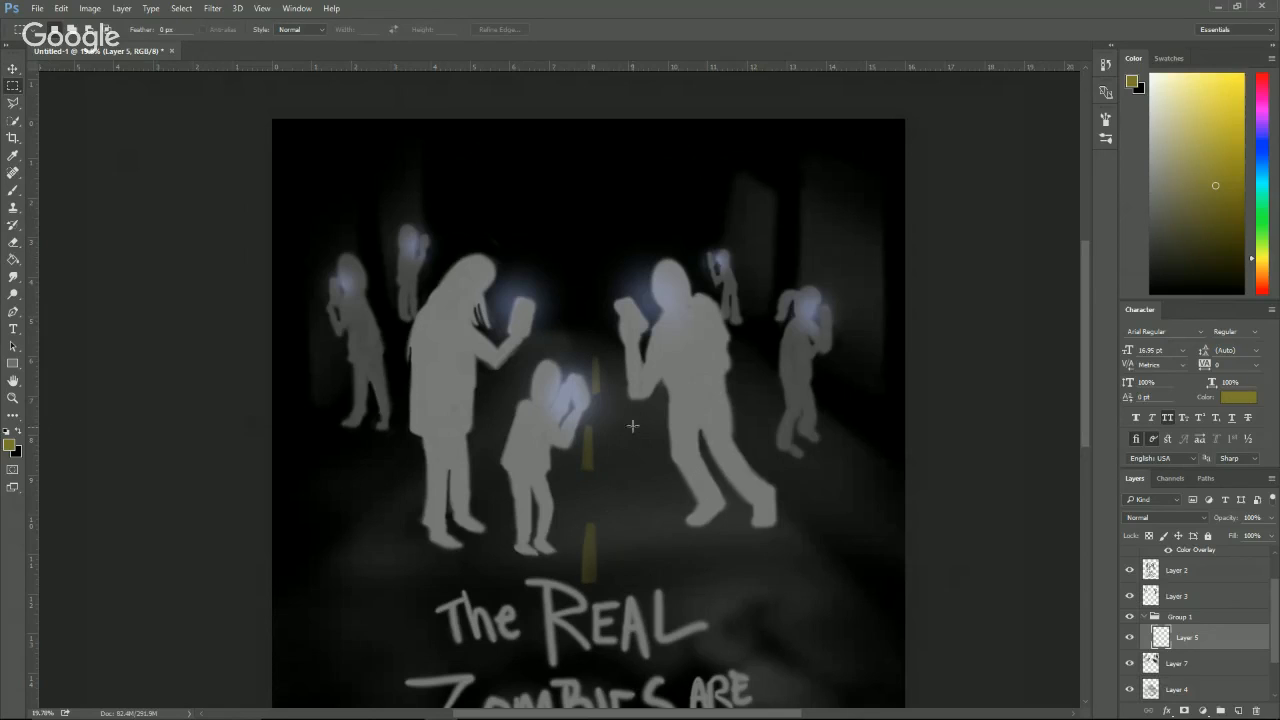
pyautogui.moveTo(610, 410); pyautogui.dragTo(575, 485)
pyautogui.press('v')
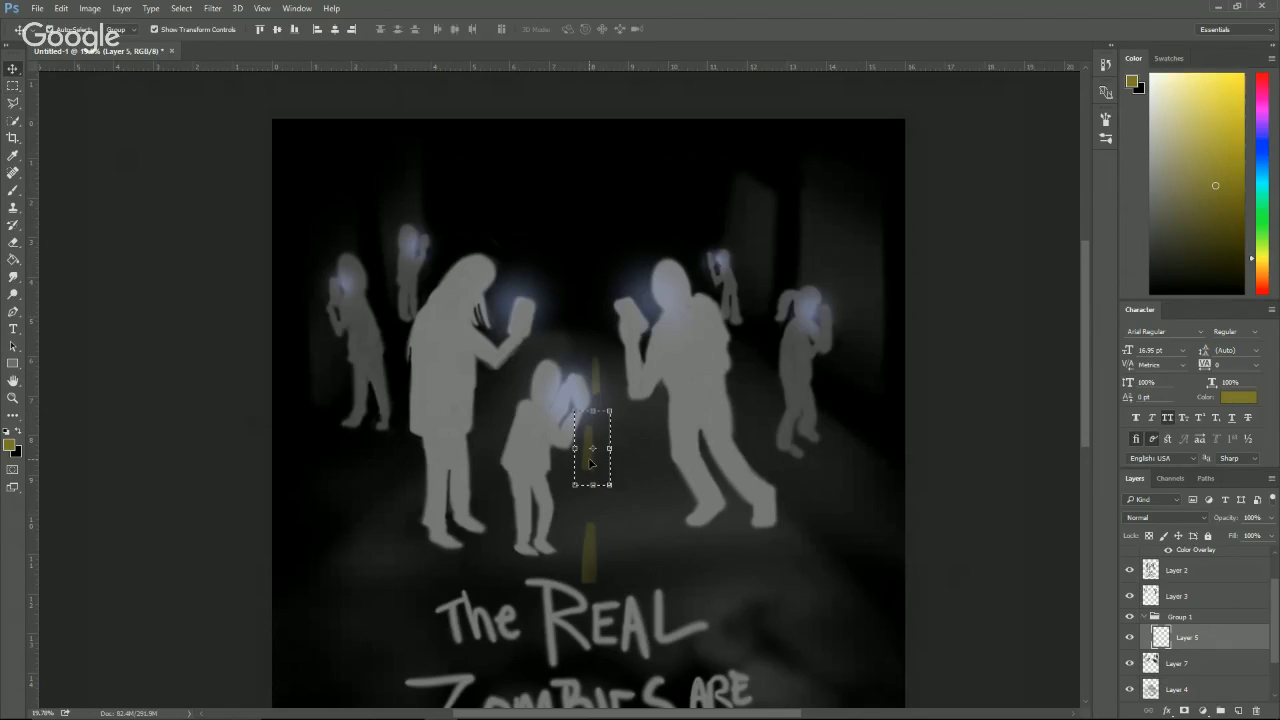
pyautogui.press('Right')
pyautogui.press('Right')
pyautogui.press('Right')
pyautogui.press('Right')
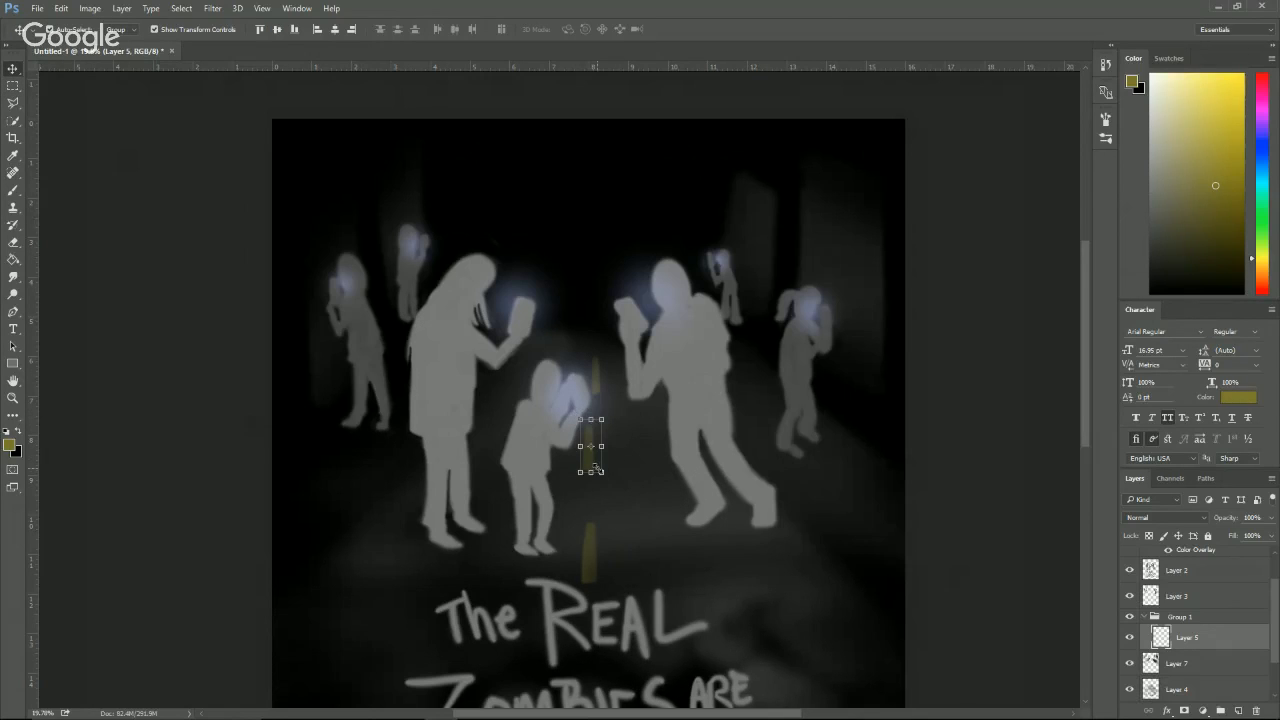
pyautogui.moveTo(597, 465); pyautogui.dragTo(598, 470)
pyautogui.hotkey('ctrl', 'd')
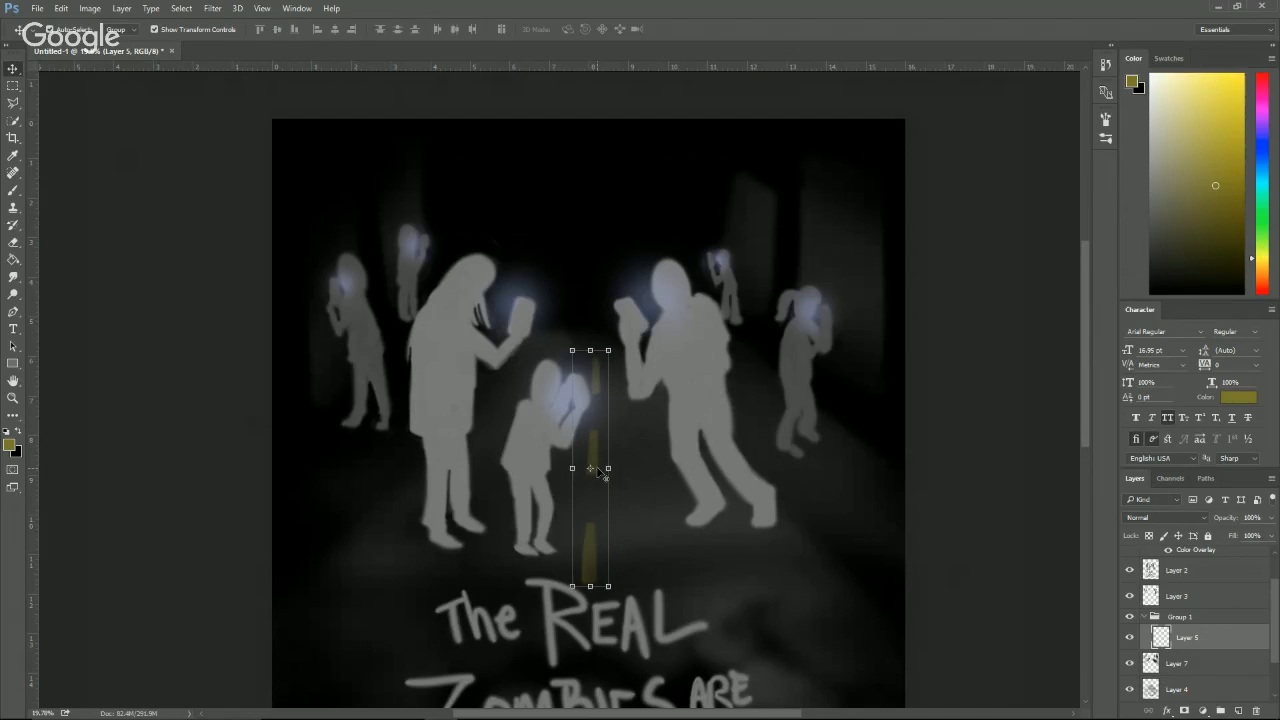
pyautogui.click(925, 425)
# Add a new layer above Layer 6 and set the brush's foreground colour to white.
pyautogui.moveTo(757, 429); pyautogui.dragTo(749, 361)
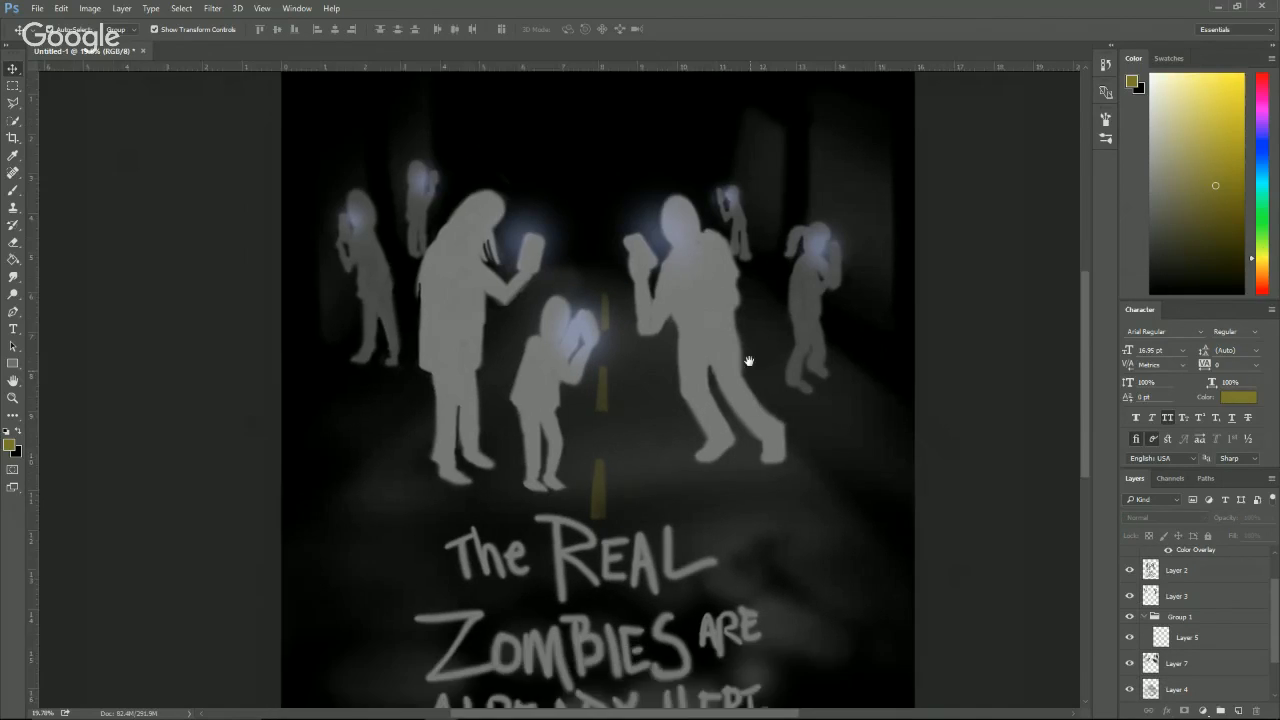
pyautogui.scroll(-1, 741, 362)
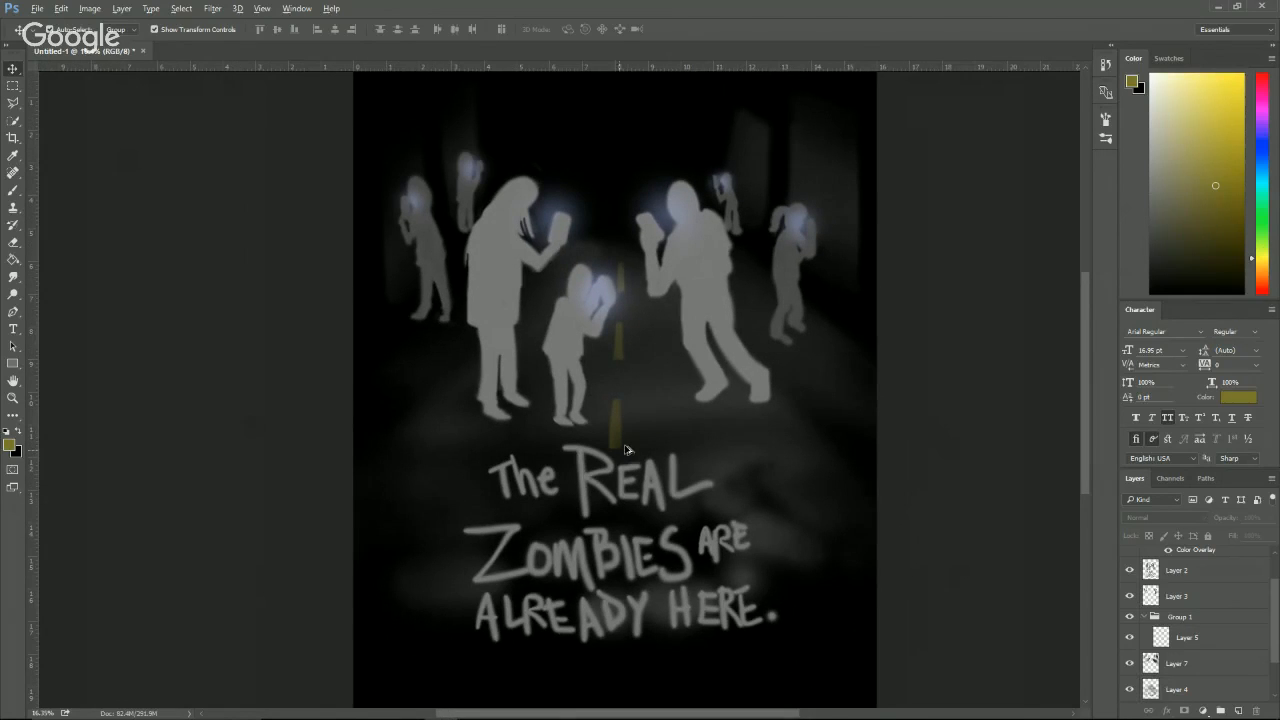
pyautogui.moveTo(583, 462); pyautogui.dragTo(522, 424)
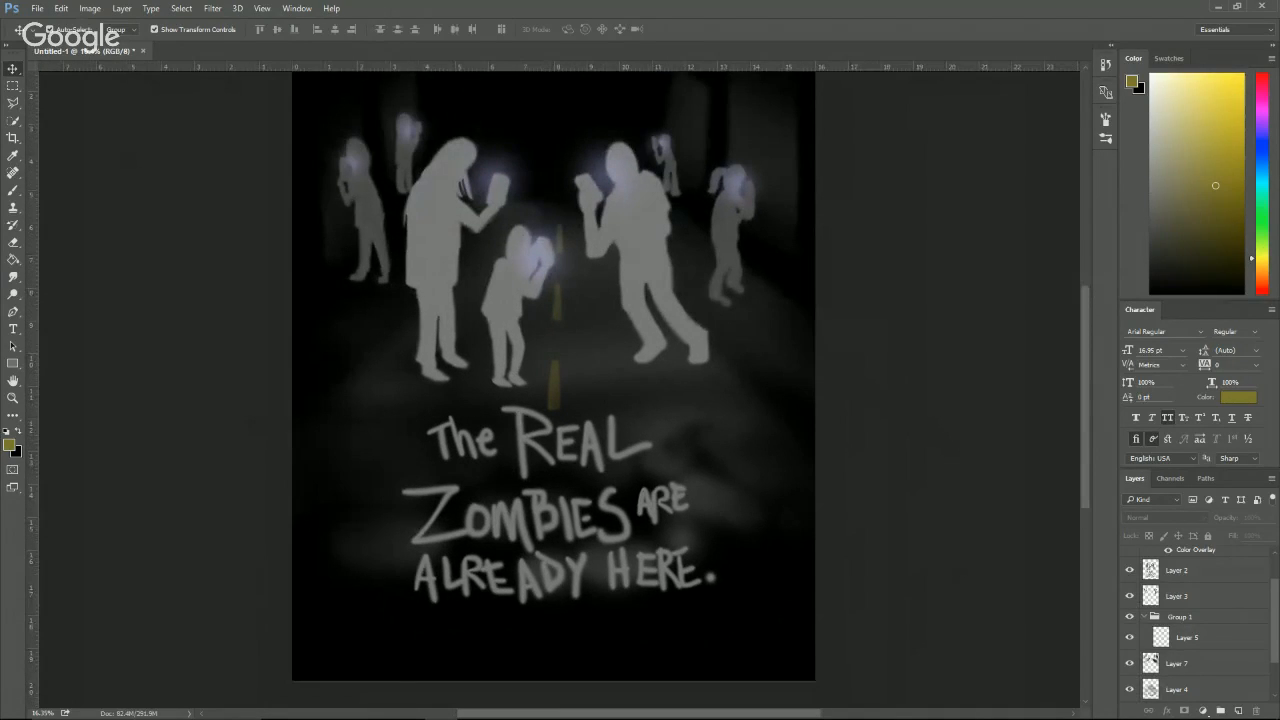
pyautogui.scroll(2, 1146, 648)
pyautogui.click(1196, 567)
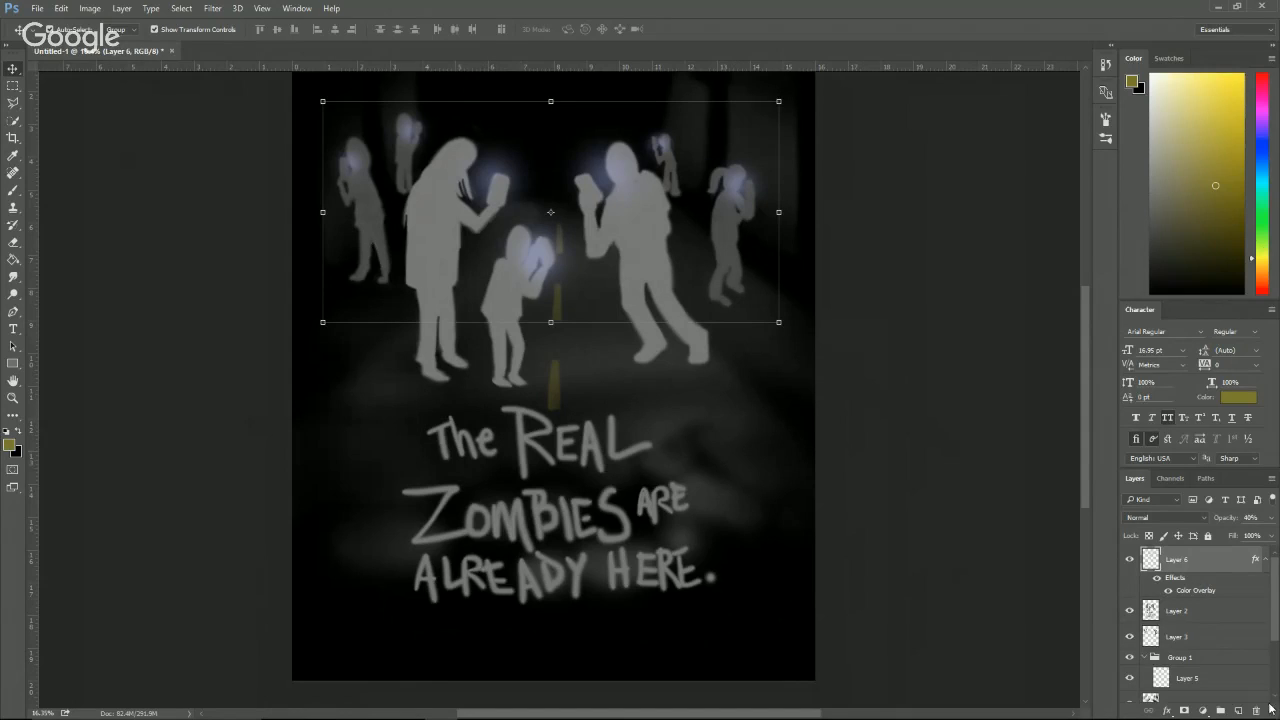
pyautogui.click(1238, 710)
pyautogui.press('b')
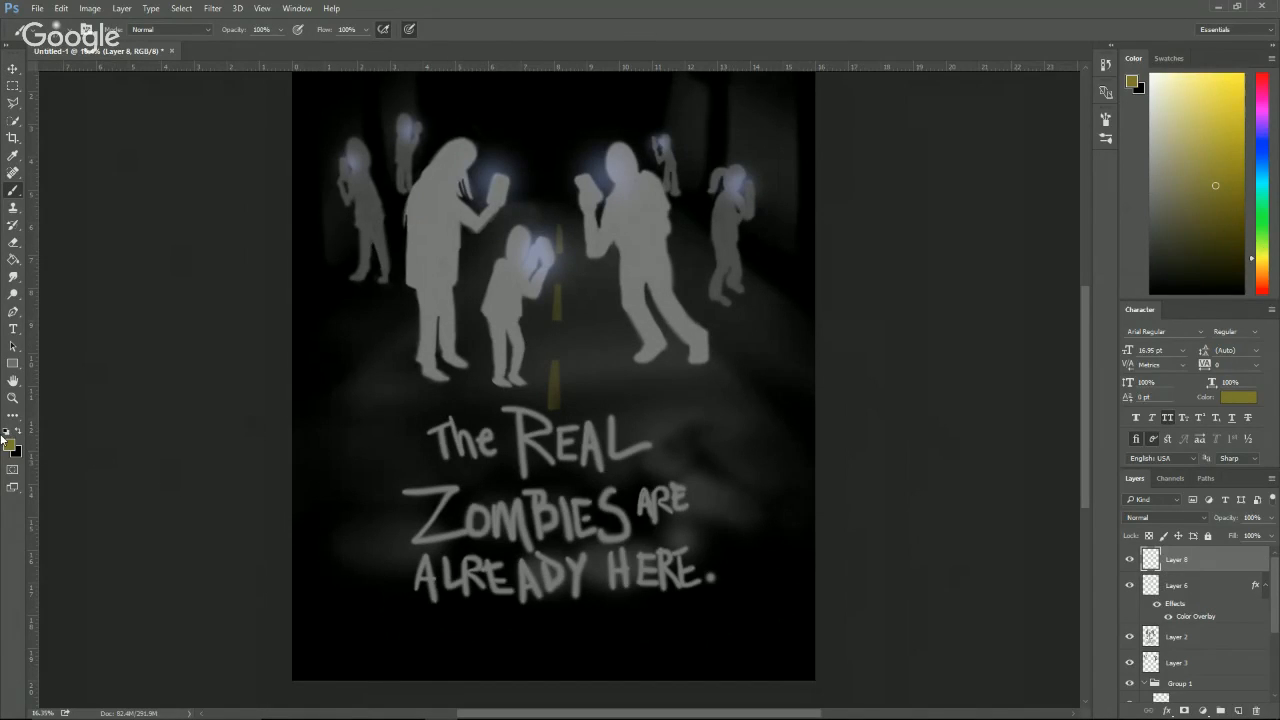
pyautogui.click(7, 433)
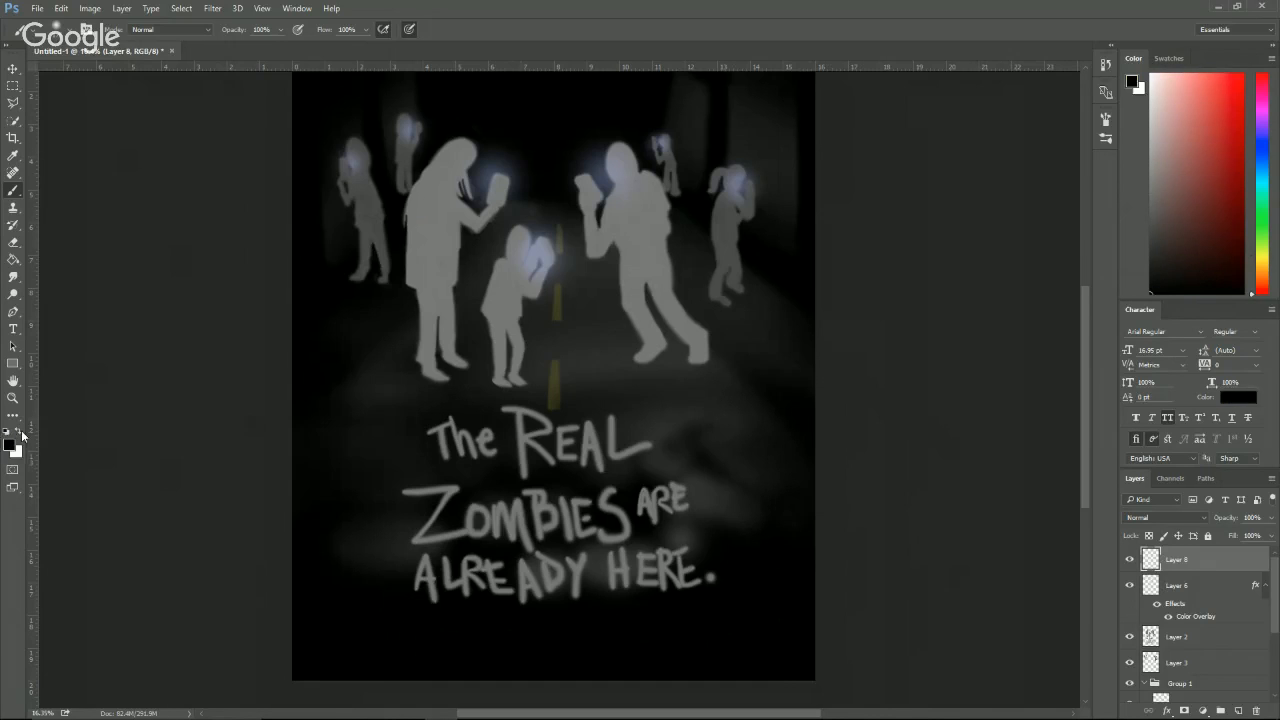
pyautogui.click(19, 432)
# Trace the slogan's first two lines, "The REAL ZOMBIES ARE", in white over the grey lettering.
pyautogui.moveTo(436, 426)
pyautogui.mouseDown()
pyautogui.moveTo(447, 458)
pyautogui.moveTo(466, 440)
pyautogui.moveTo(467, 458)
pyautogui.moveTo(500, 448)
pyautogui.mouseUp()
pyautogui.moveTo(514, 410)
pyautogui.mouseDown()
pyautogui.moveTo(530, 468)
pyautogui.moveTo(518, 405)
pyautogui.moveTo(562, 470)
pyautogui.mouseUp()
pyautogui.moveTo(555, 424)
pyautogui.mouseDown()
pyautogui.moveTo(573, 459)
pyautogui.moveTo(561, 431)
pyautogui.moveTo(597, 427)
pyautogui.moveTo(584, 472)
pyautogui.mouseUp()
pyautogui.moveTo(593, 420)
pyautogui.mouseDown()
pyautogui.moveTo(606, 476)
pyautogui.moveTo(600, 448)
pyautogui.moveTo(611, 466)
pyautogui.moveTo(650, 441)
pyautogui.mouseUp()
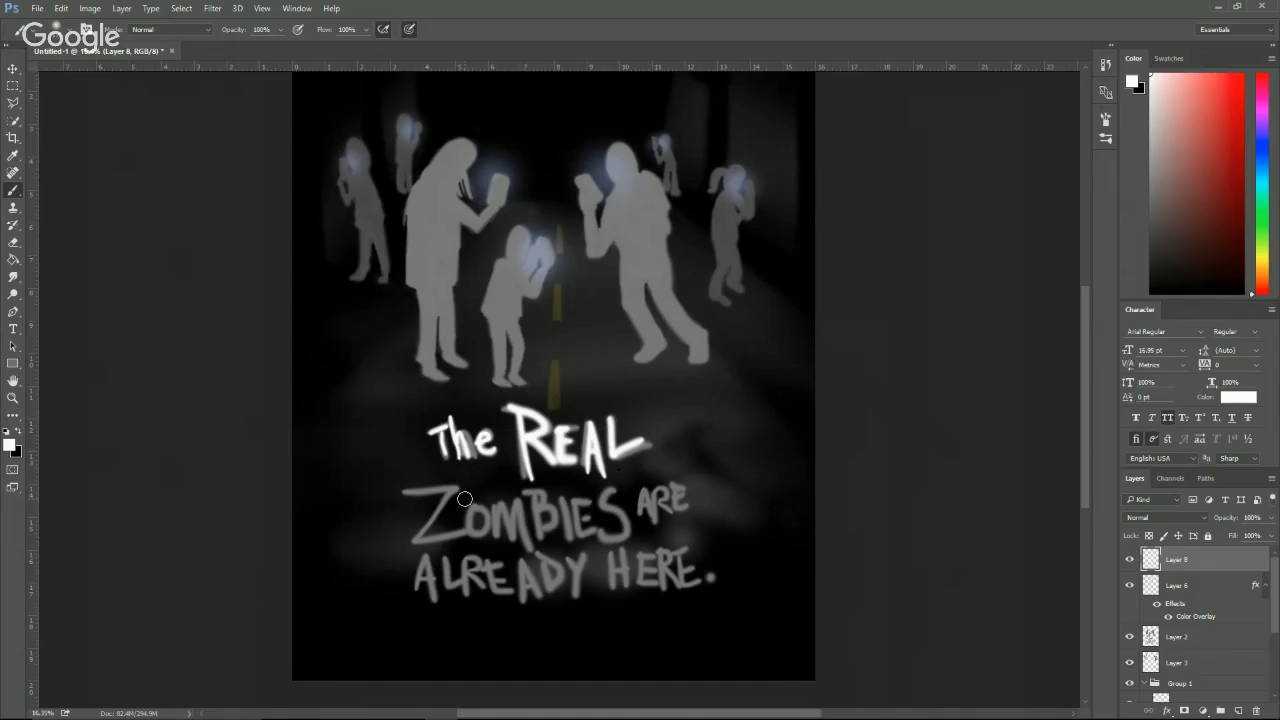
pyautogui.moveTo(400, 494)
pyautogui.mouseDown()
pyautogui.moveTo(461, 492)
pyautogui.moveTo(418, 543)
pyautogui.moveTo(505, 537)
pyautogui.moveTo(477, 510)
pyautogui.moveTo(472, 527)
pyautogui.moveTo(489, 510)
pyautogui.moveTo(500, 519)
pyautogui.moveTo(498, 506)
pyautogui.moveTo(510, 539)
pyautogui.moveTo(513, 501)
pyautogui.moveTo(529, 530)
pyautogui.moveTo(531, 496)
pyautogui.moveTo(539, 533)
pyautogui.moveTo(531, 498)
pyautogui.moveTo(546, 540)
pyautogui.mouseUp()
pyautogui.moveTo(566, 494)
pyautogui.mouseDown()
pyautogui.moveTo(567, 542)
pyautogui.moveTo(578, 499)
pyautogui.moveTo(578, 535)
pyautogui.moveTo(598, 526)
pyautogui.moveTo(577, 511)
pyautogui.moveTo(617, 498)
pyautogui.moveTo(612, 486)
pyautogui.moveTo(600, 546)
pyautogui.mouseUp()
pyautogui.moveTo(648, 486)
pyautogui.mouseDown()
pyautogui.moveTo(638, 516)
pyautogui.moveTo(644, 492)
pyautogui.moveTo(652, 507)
pyautogui.moveTo(660, 492)
pyautogui.moveTo(662, 519)
pyautogui.moveTo(660, 494)
pyautogui.moveTo(678, 496)
pyautogui.moveTo(675, 485)
pyautogui.moveTo(686, 505)
pyautogui.moveTo(677, 489)
pyautogui.moveTo(700, 515)
pyautogui.mouseUp()
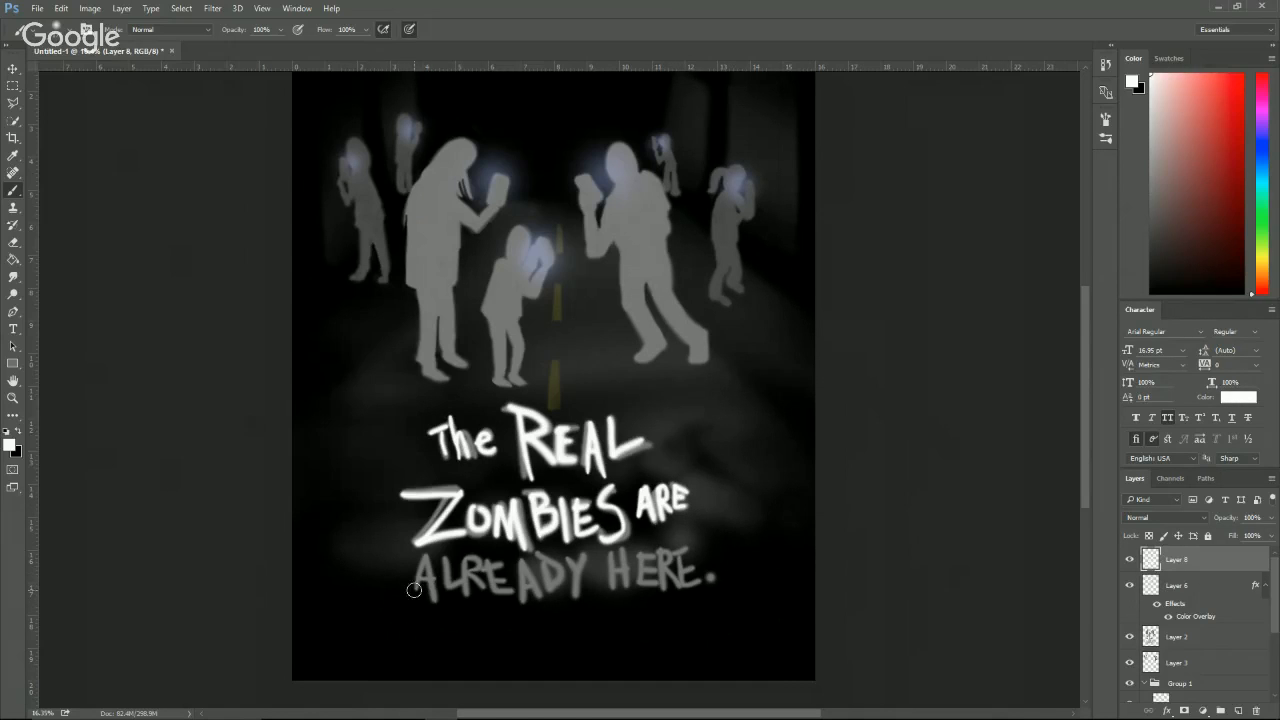
# Trace the slogan's last line, "ALREADY HERE.", in white including the period, and deselect the layer.
pyautogui.moveTo(412, 592)
pyautogui.mouseDown()
pyautogui.moveTo(424, 557)
pyautogui.moveTo(437, 615)
pyautogui.moveTo(426, 580)
pyautogui.moveTo(496, 582)
pyautogui.moveTo(442, 558)
pyautogui.moveTo(446, 586)
pyautogui.moveTo(468, 567)
pyautogui.moveTo(468, 599)
pyautogui.moveTo(466, 568)
pyautogui.moveTo(481, 581)
pyautogui.moveTo(491, 562)
pyautogui.moveTo(504, 588)
pyautogui.moveTo(490, 569)
pyautogui.moveTo(520, 579)
pyautogui.moveTo(521, 562)
pyautogui.moveTo(516, 602)
pyautogui.mouseUp()
pyautogui.moveTo(525, 555)
pyautogui.mouseDown()
pyautogui.moveTo(540, 600)
pyautogui.moveTo(523, 589)
pyautogui.moveTo(545, 578)
pyautogui.moveTo(541, 559)
pyautogui.moveTo(547, 596)
pyautogui.moveTo(541, 561)
pyautogui.moveTo(547, 593)
pyautogui.moveTo(583, 550)
pyautogui.moveTo(576, 568)
pyautogui.moveTo(575, 603)
pyautogui.mouseUp()
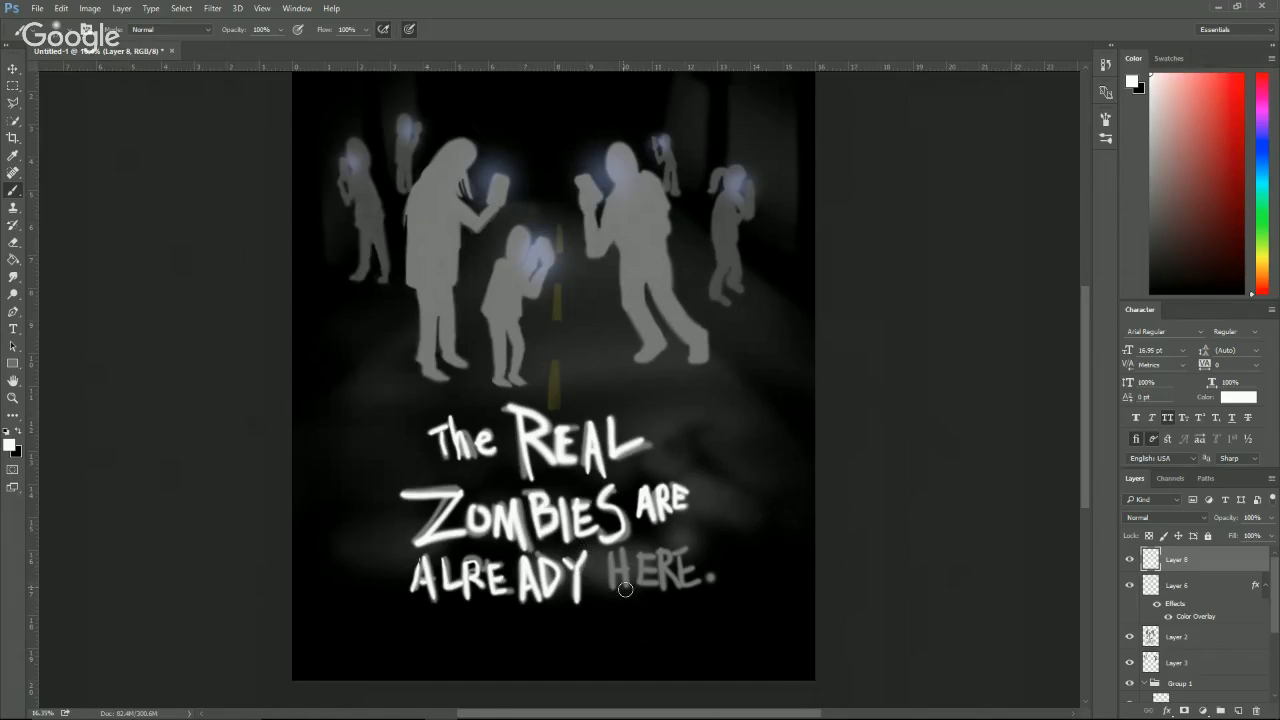
pyautogui.moveTo(611, 550)
pyautogui.mouseDown()
pyautogui.moveTo(612, 589)
pyautogui.moveTo(625, 549)
pyautogui.moveTo(640, 593)
pyautogui.moveTo(650, 566)
pyautogui.moveTo(639, 555)
pyautogui.moveTo(640, 594)
pyautogui.mouseUp()
pyautogui.moveTo(640, 594)
pyautogui.mouseDown()
pyautogui.moveTo(645, 561)
pyautogui.moveTo(664, 554)
pyautogui.moveTo(660, 594)
pyautogui.mouseUp()
pyautogui.moveTo(659, 550); pyautogui.dragTo(677, 589)
pyautogui.moveTo(677, 589)
pyautogui.mouseDown()
pyautogui.moveTo(696, 588)
pyautogui.moveTo(694, 551)
pyautogui.mouseUp()
pyautogui.click(710, 577)
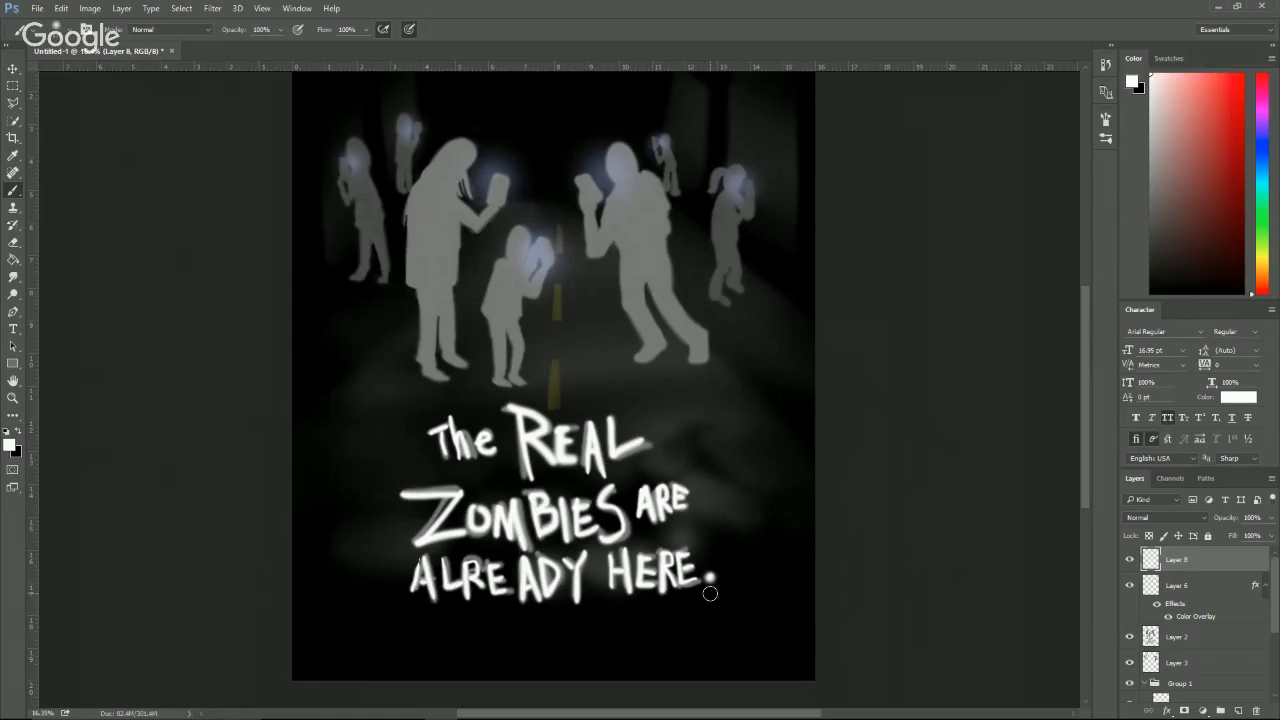
pyautogui.press('v')
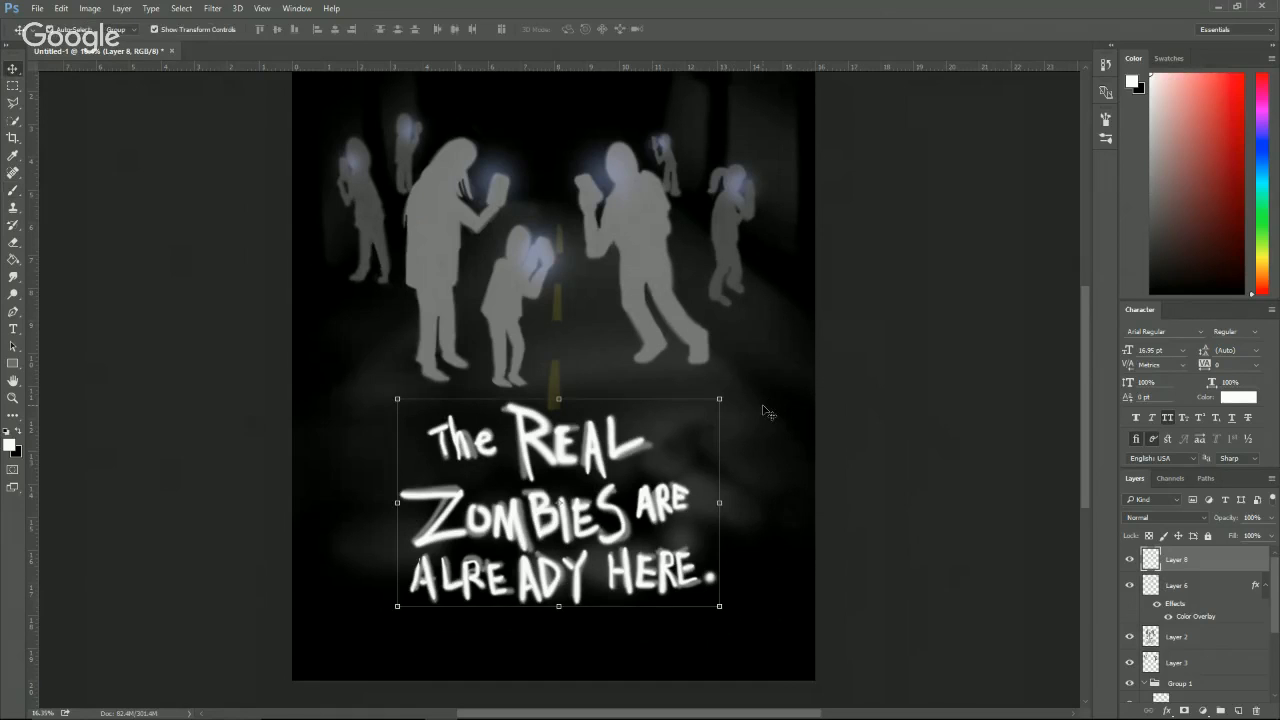
pyautogui.click(976, 370)
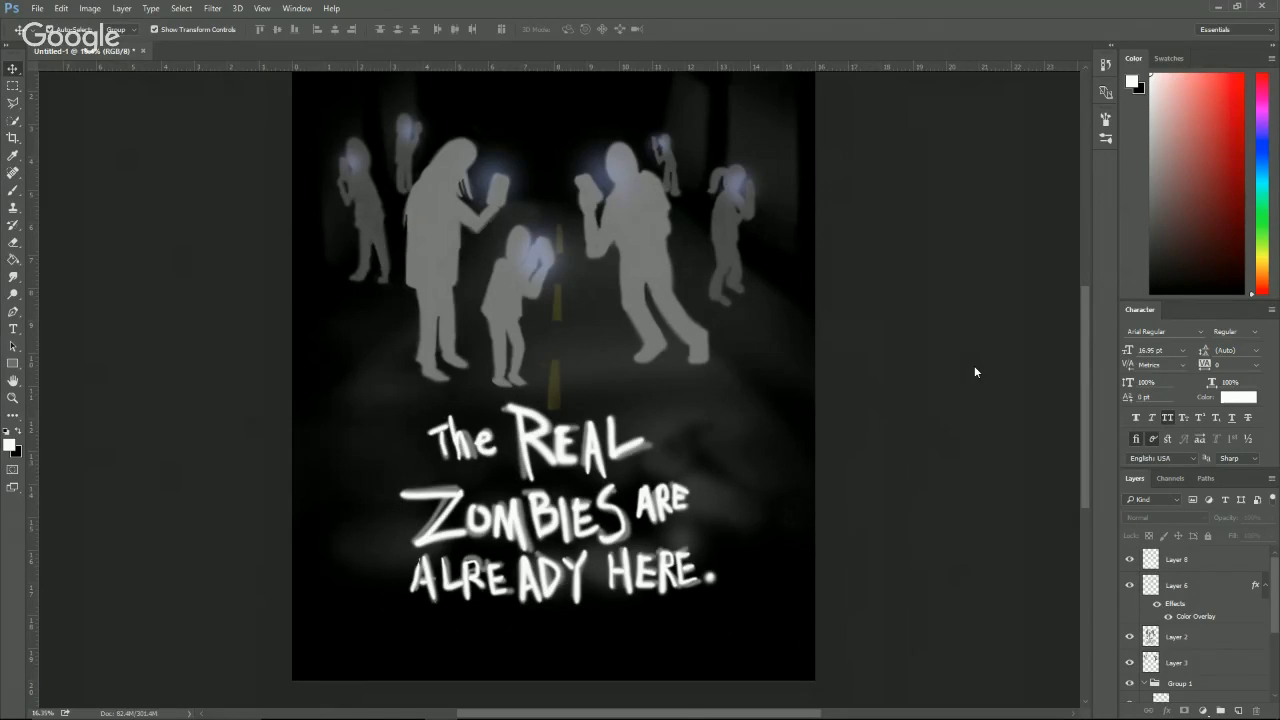
# Start saving the document and browse to the shirts folder inside Dropbox's Mobile Work folder.
pyautogui.hotkey('ctrl', 's')
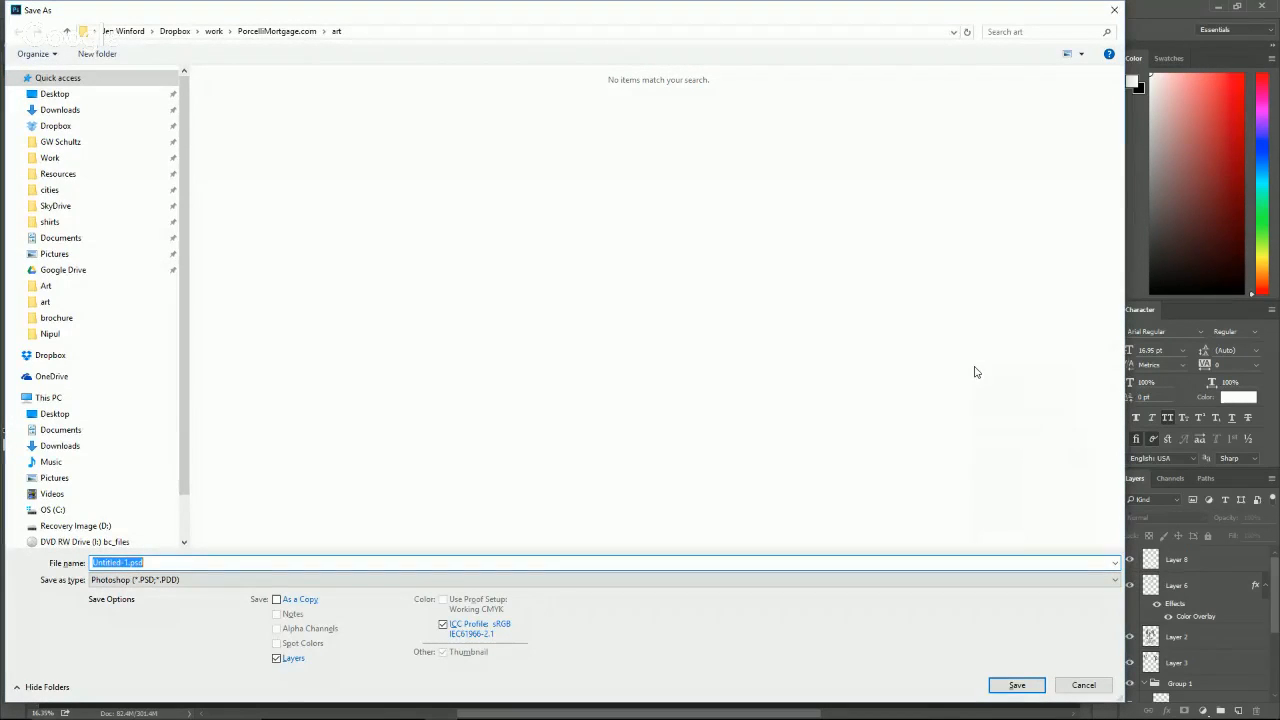
pyautogui.click(213, 31)
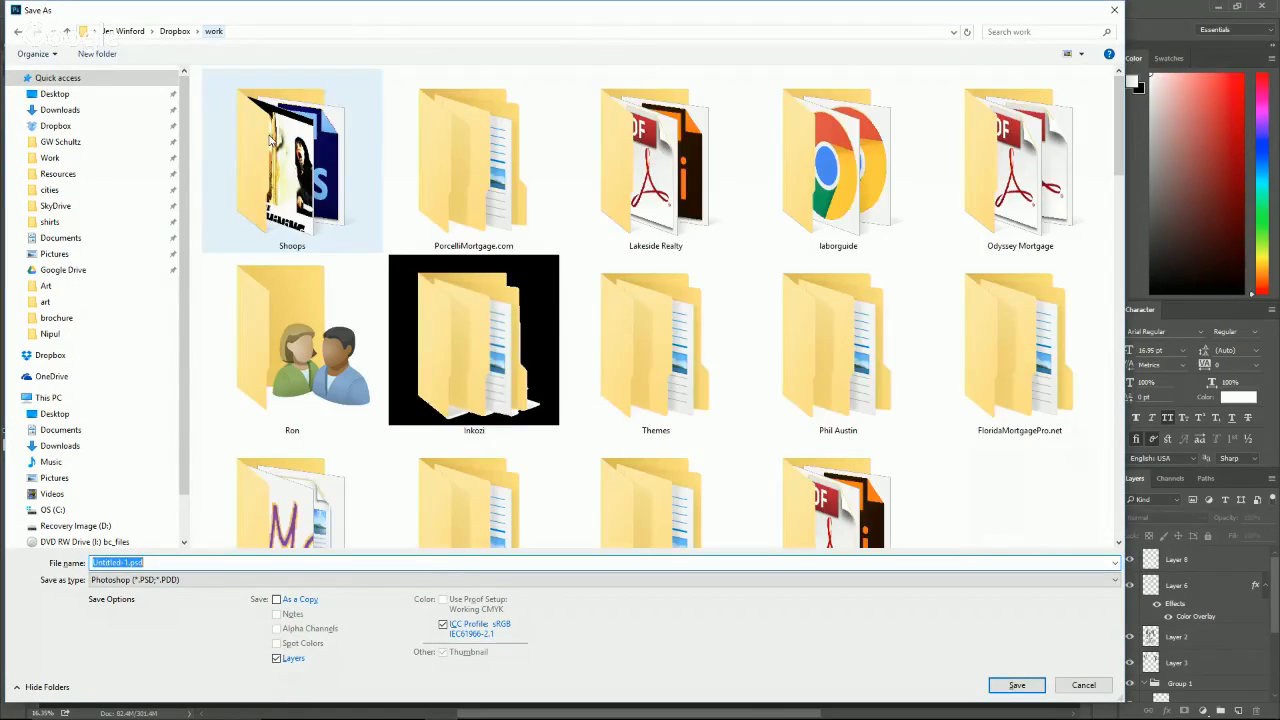
pyautogui.click(291, 132)
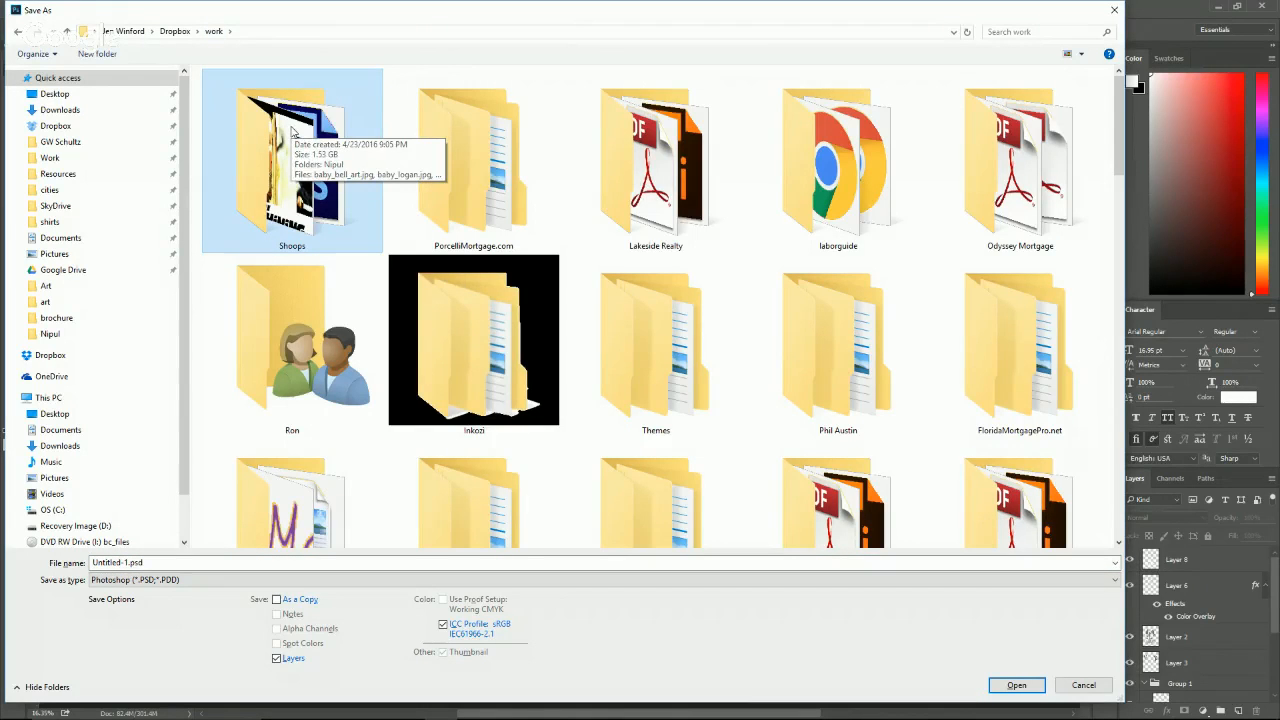
pyautogui.press('m')
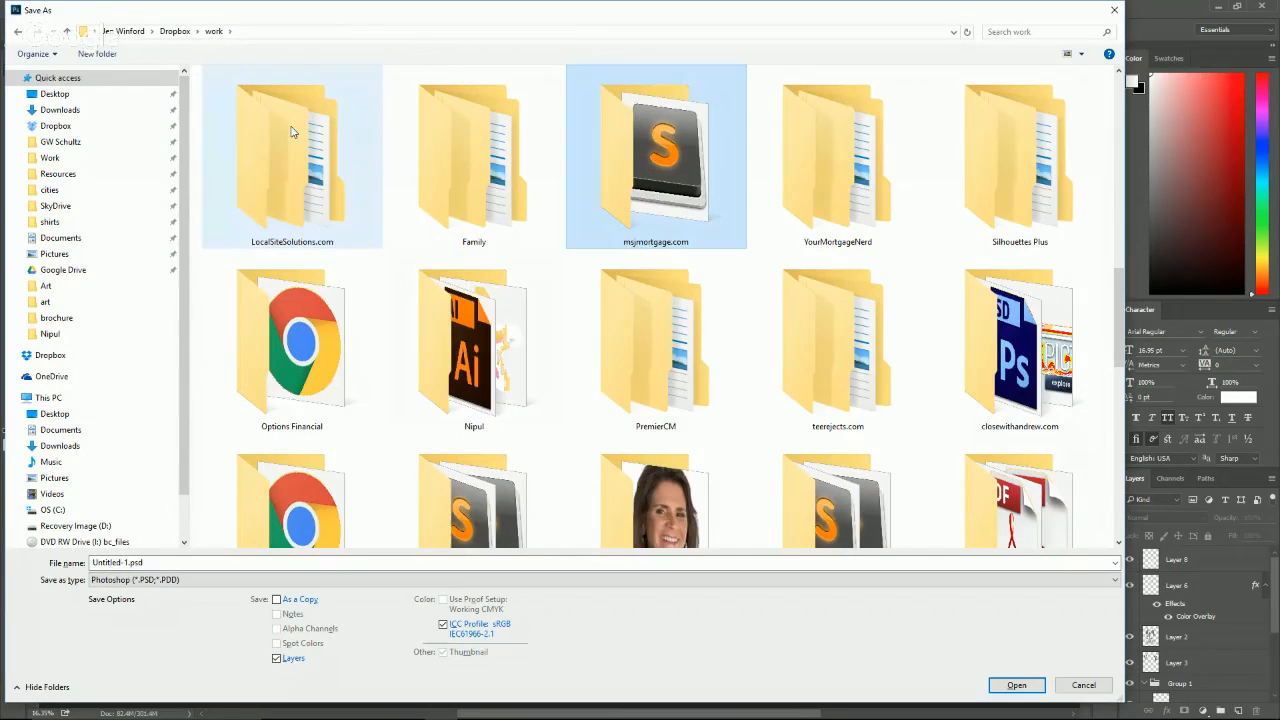
pyautogui.click(187, 33)
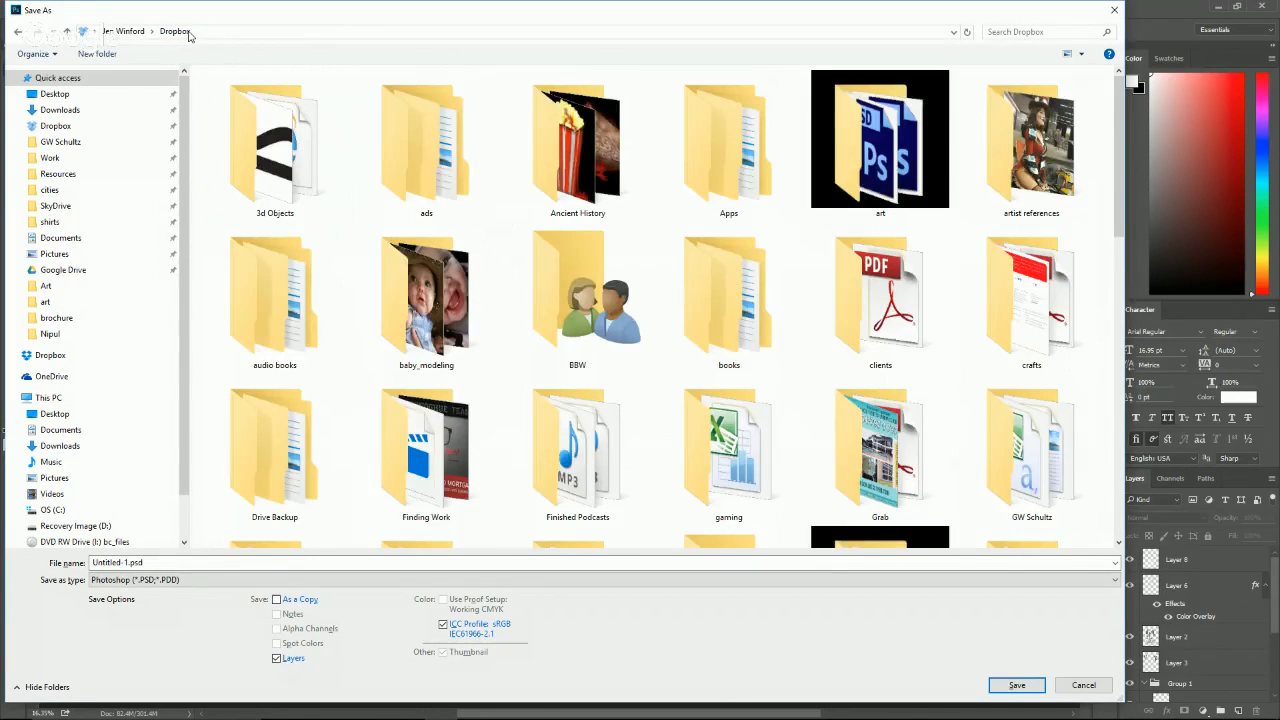
pyautogui.press('m')
pyautogui.press('Return')
pyautogui.press('h')
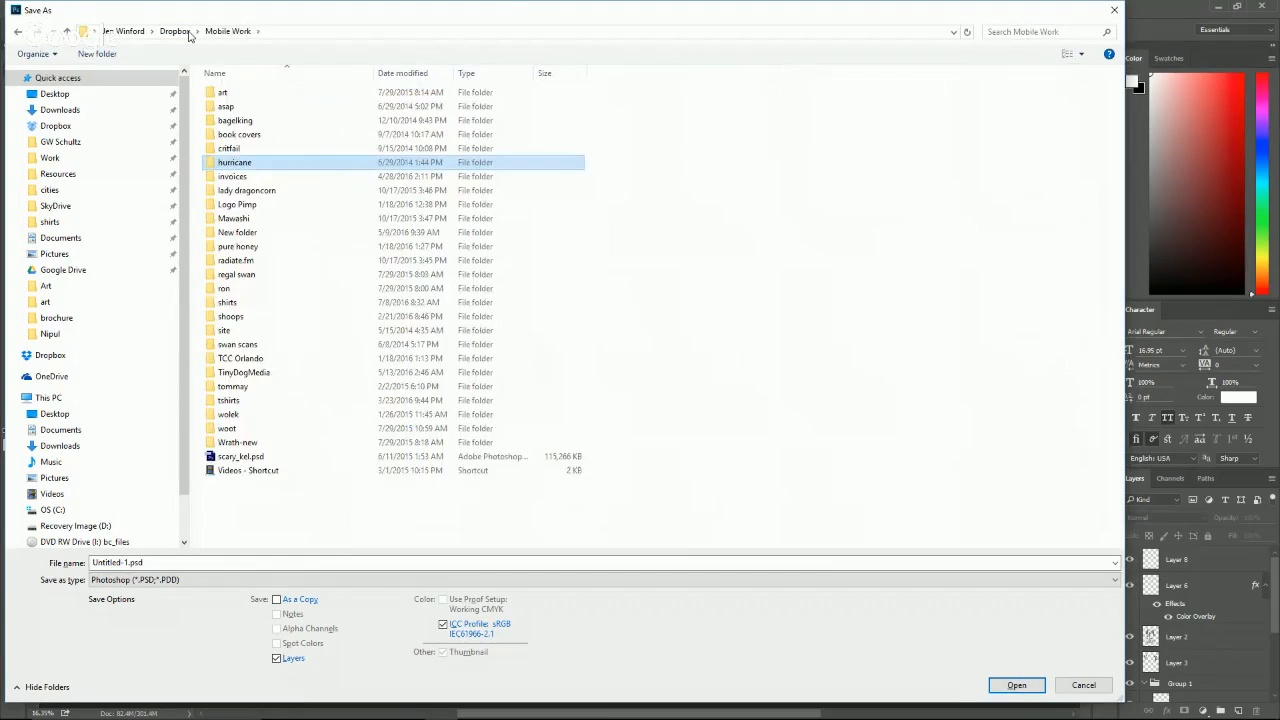
pyautogui.click(315, 300)
pyautogui.doubleClick(274, 309)
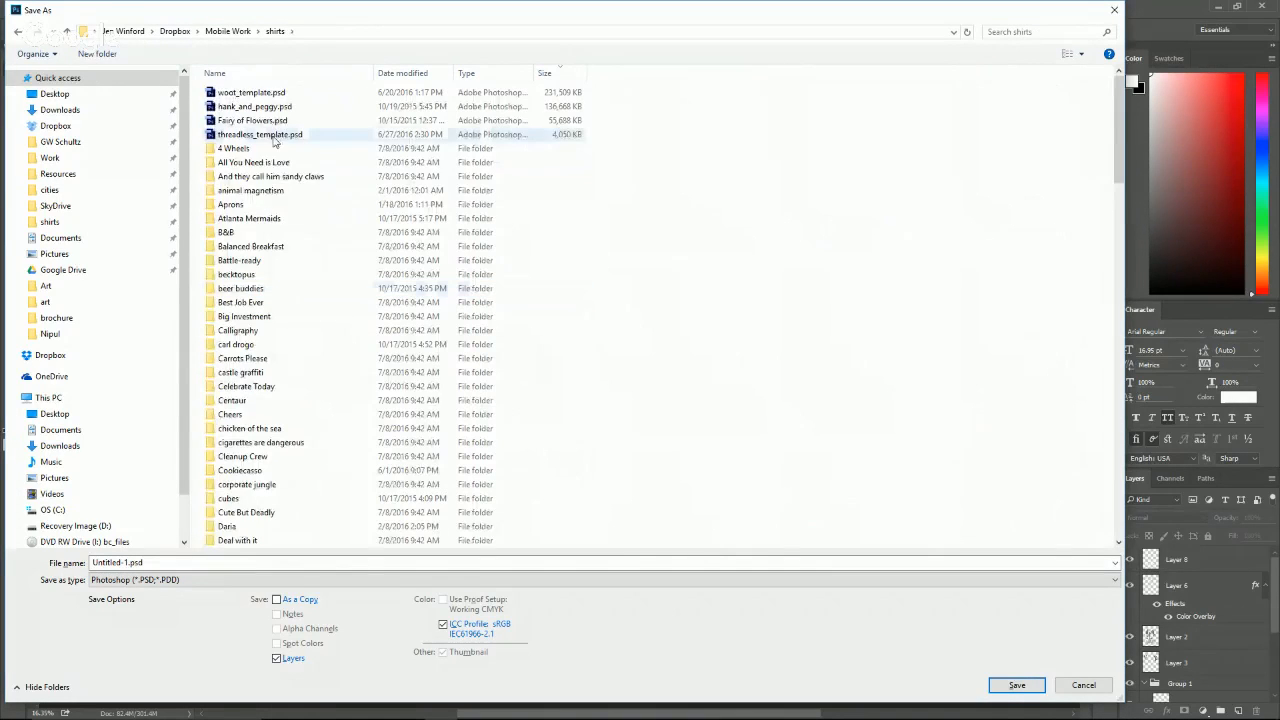
# Create a folder named "The Real Zombies" inside the shirts folder and open it.
pyautogui.click(436, 160)
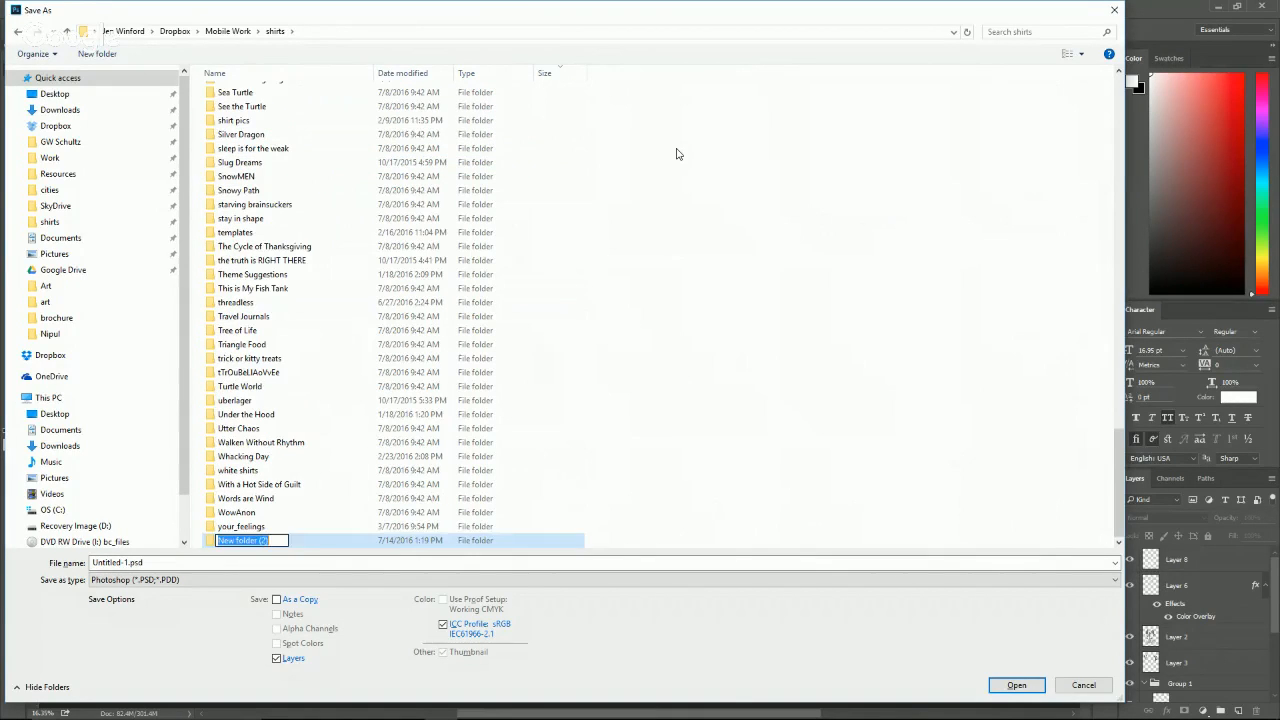
pyautogui.write('The Real Zombies')
pyautogui.press('Return')
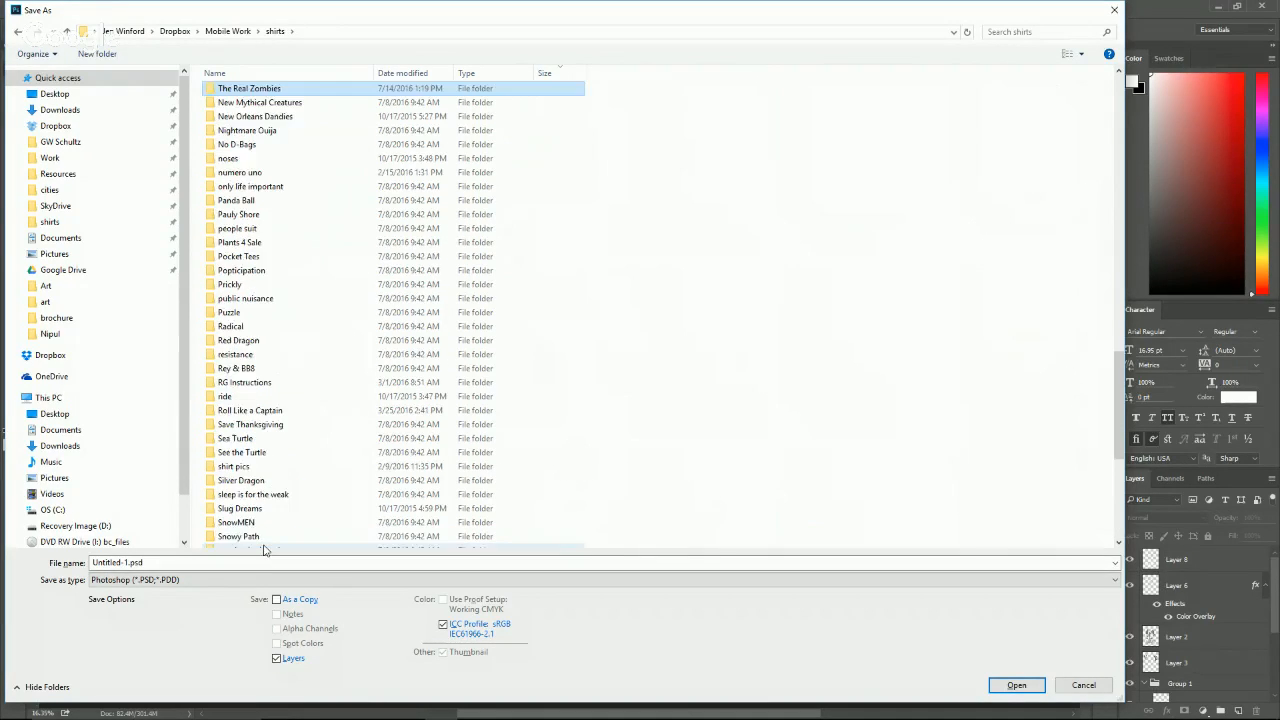
pyautogui.doubleClick(258, 542)
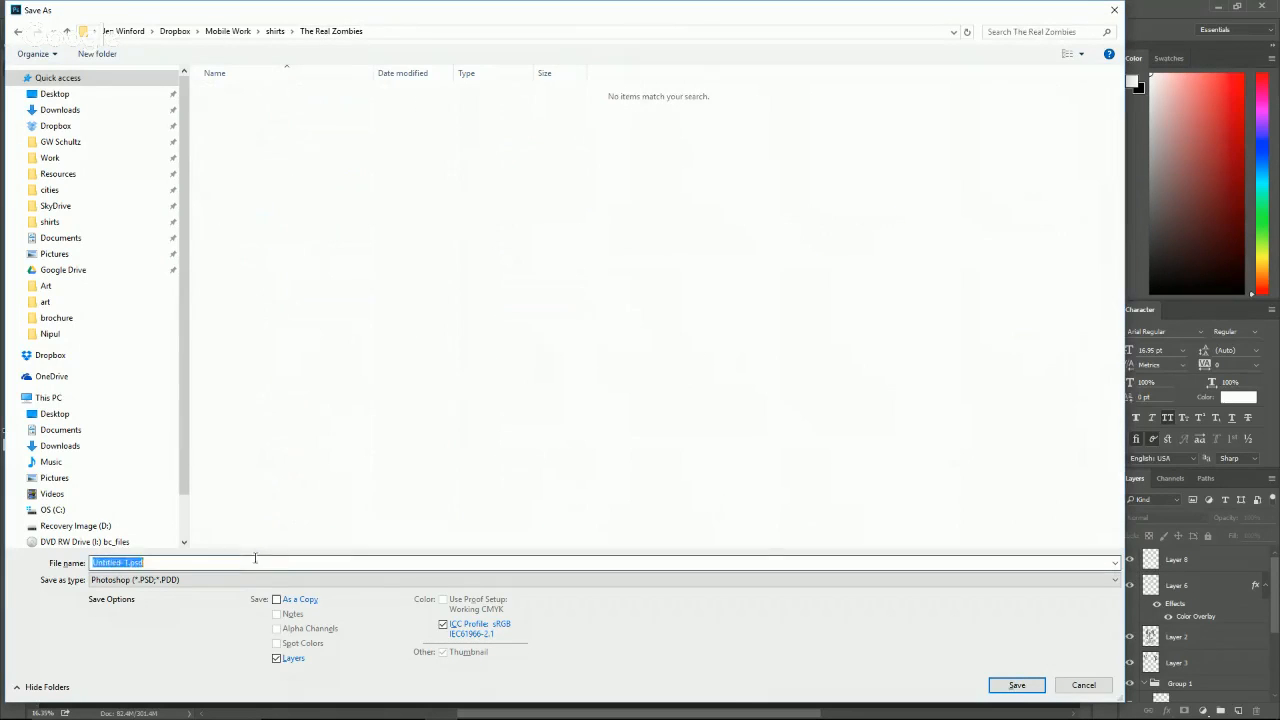
# Save the file as the_real_zombies in Photoshop format with Maximize Compatibility on.
pyautogui.write('the_real_zombies')
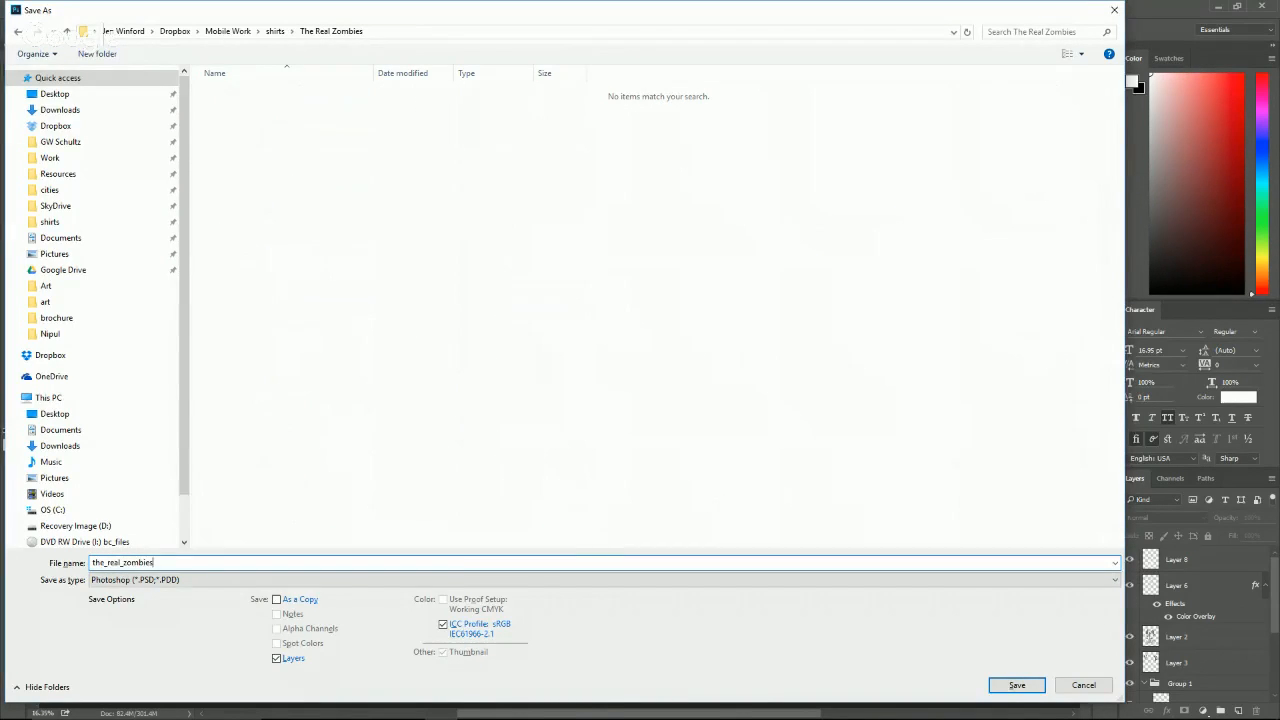
pyautogui.press('Return')
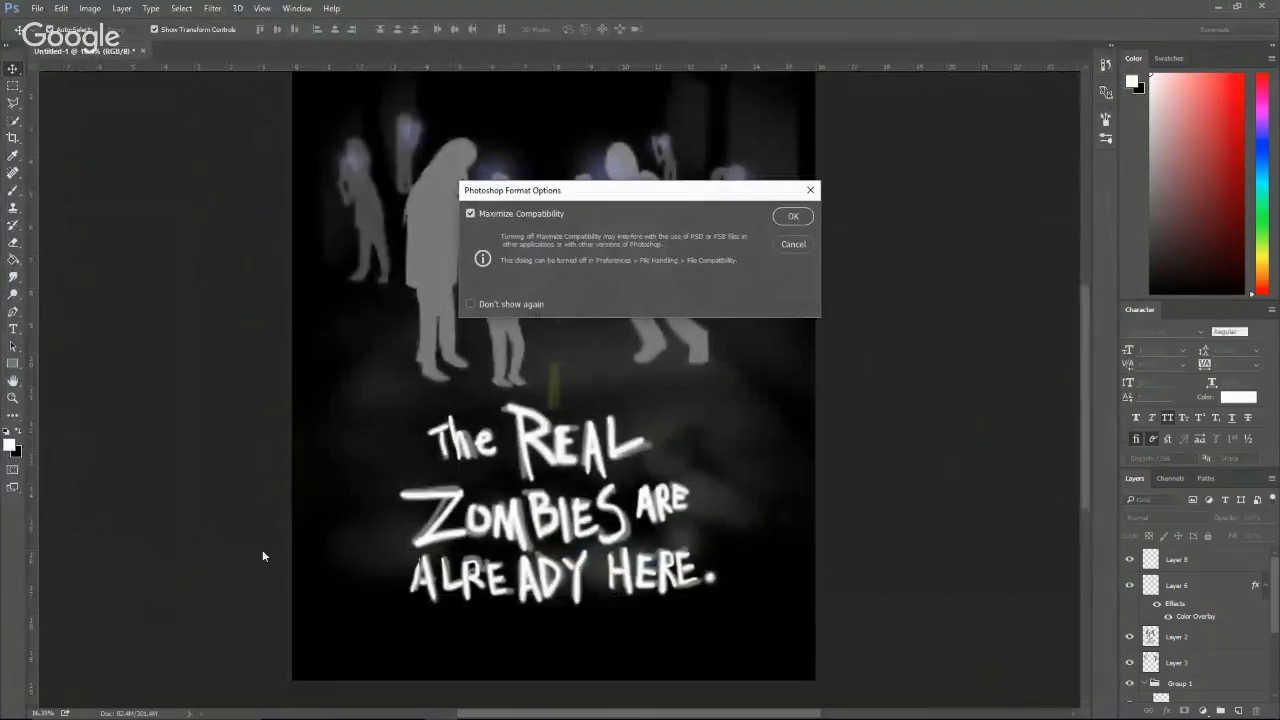
pyautogui.press('Return')
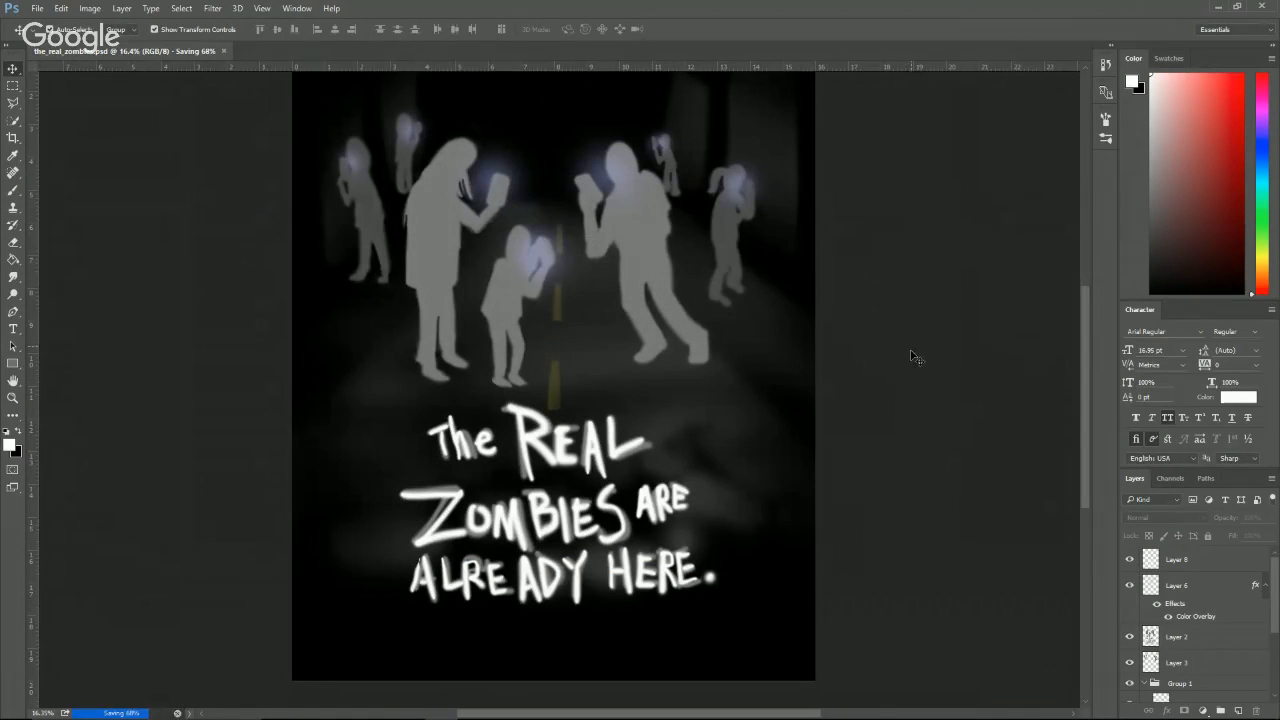
pyautogui.scroll(3, 908, 270)
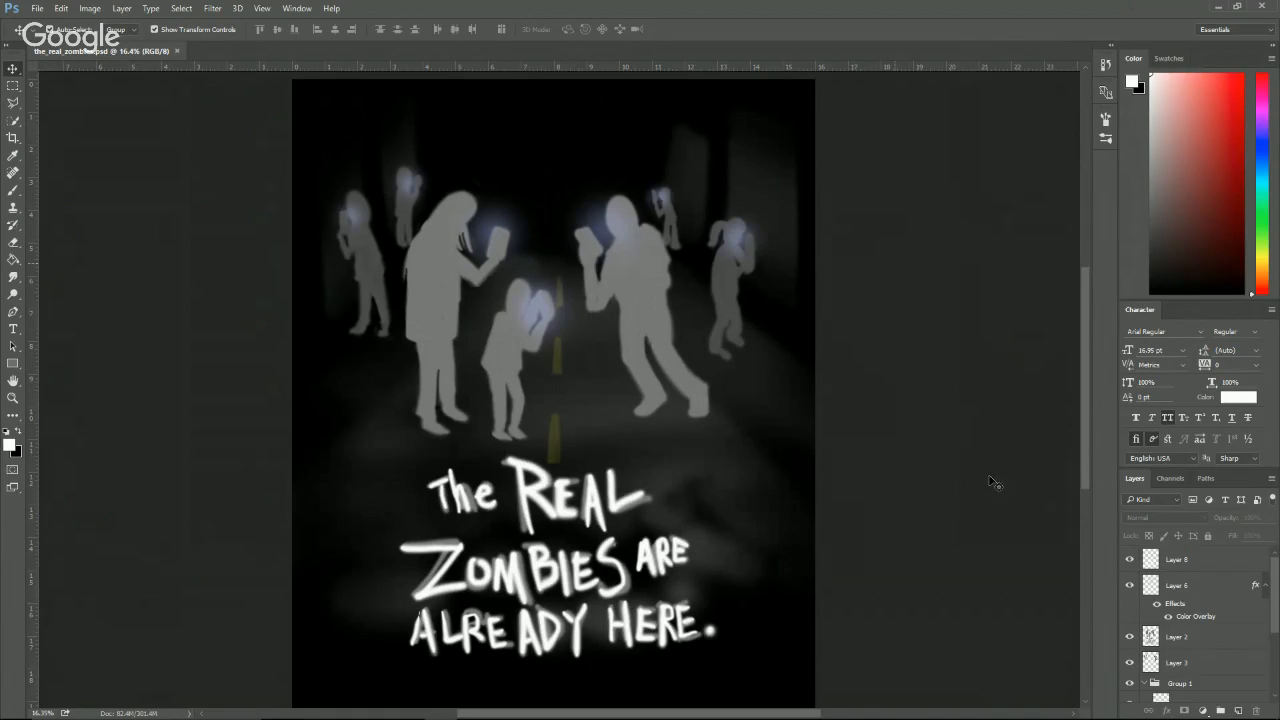
pyautogui.click(1190, 590)
pyautogui.click(37, 8)
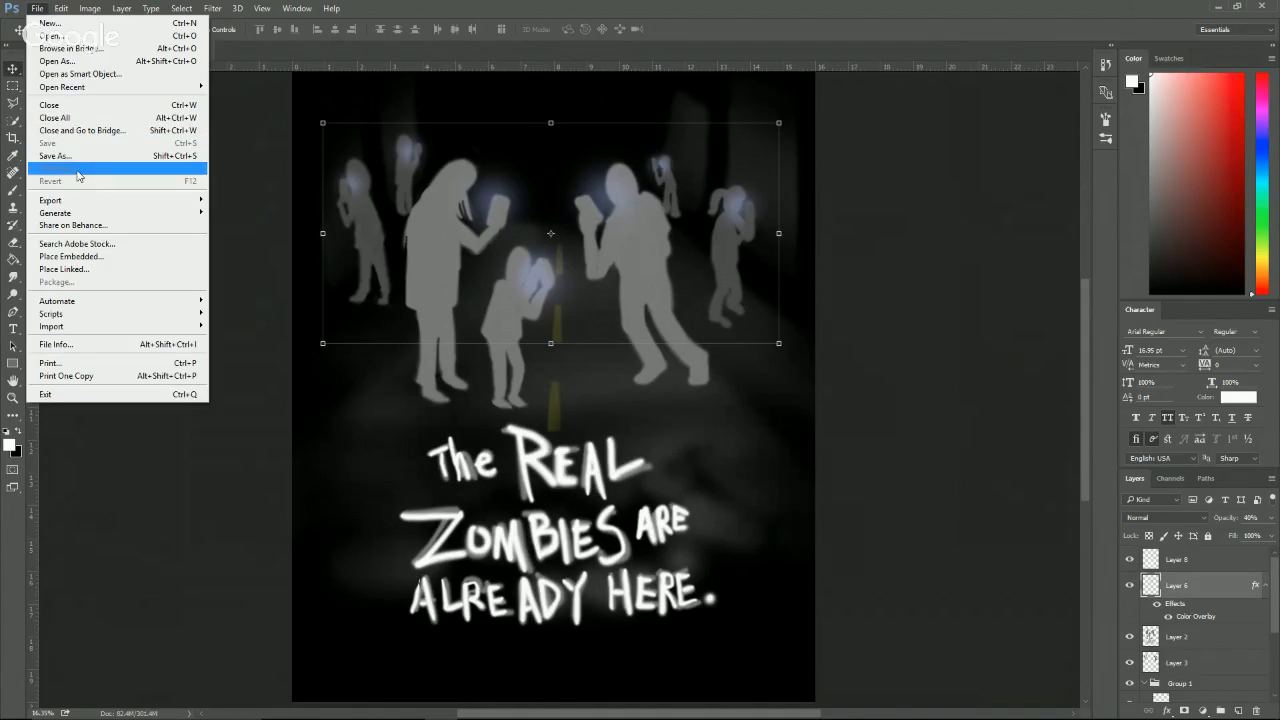
pyautogui.click(234, 170)
pyautogui.click(549, 456)
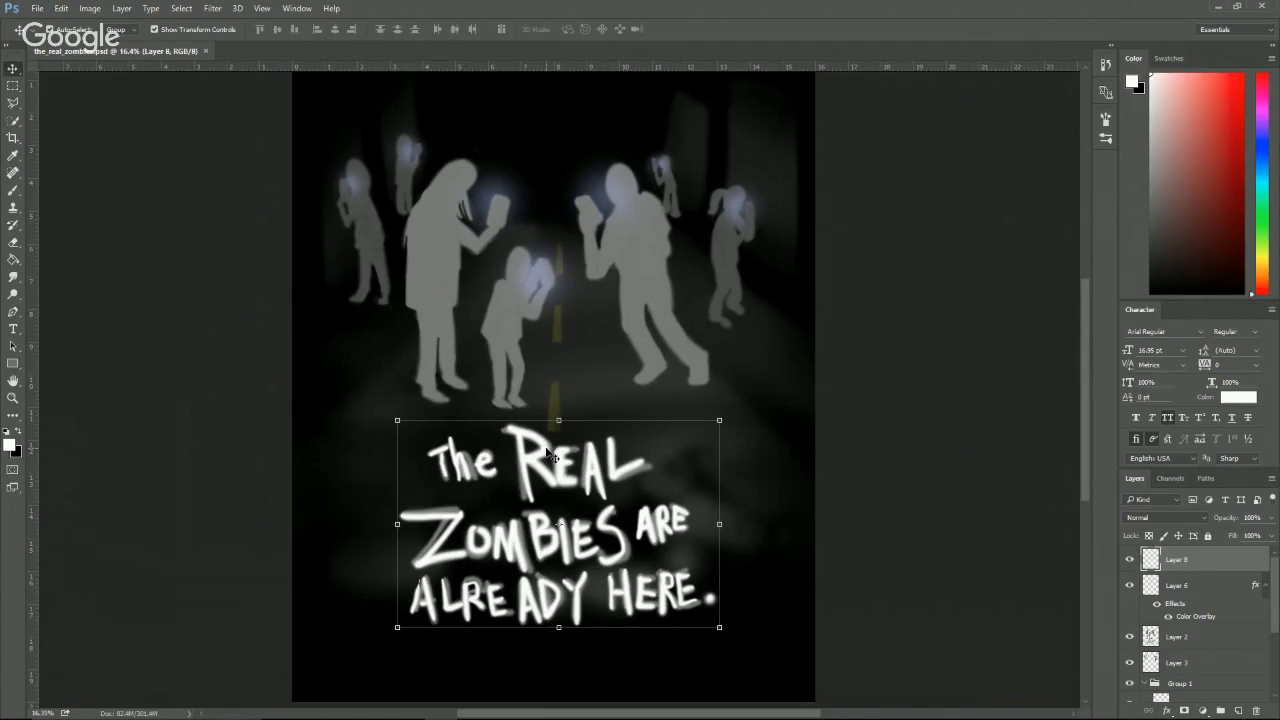
pyautogui.rightClick(1224, 563)
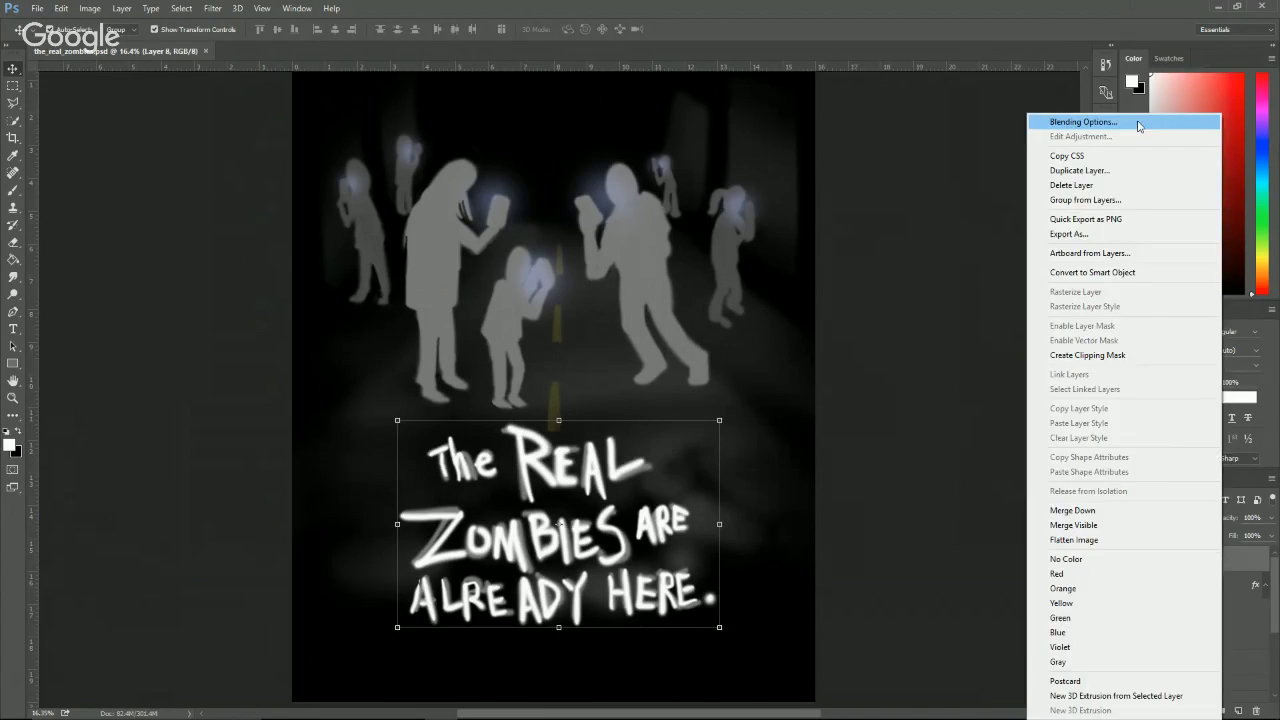
pyautogui.click(1131, 124)
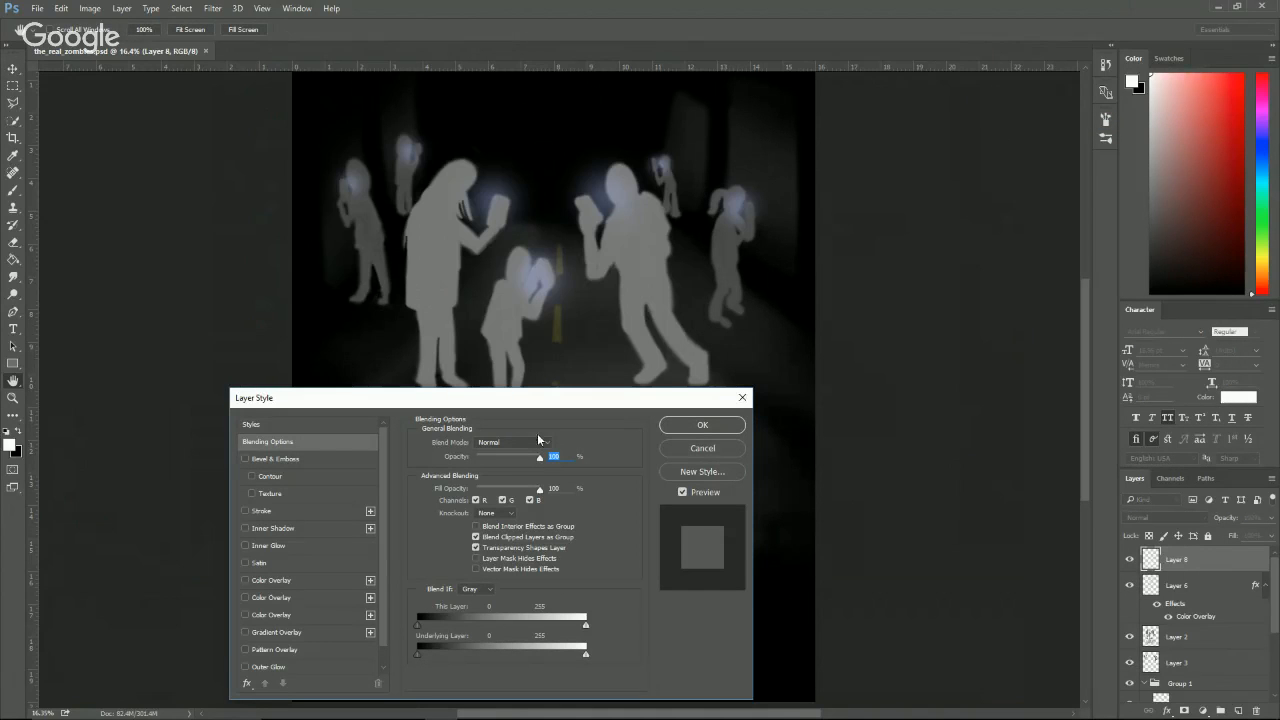
pyautogui.click(702, 448)
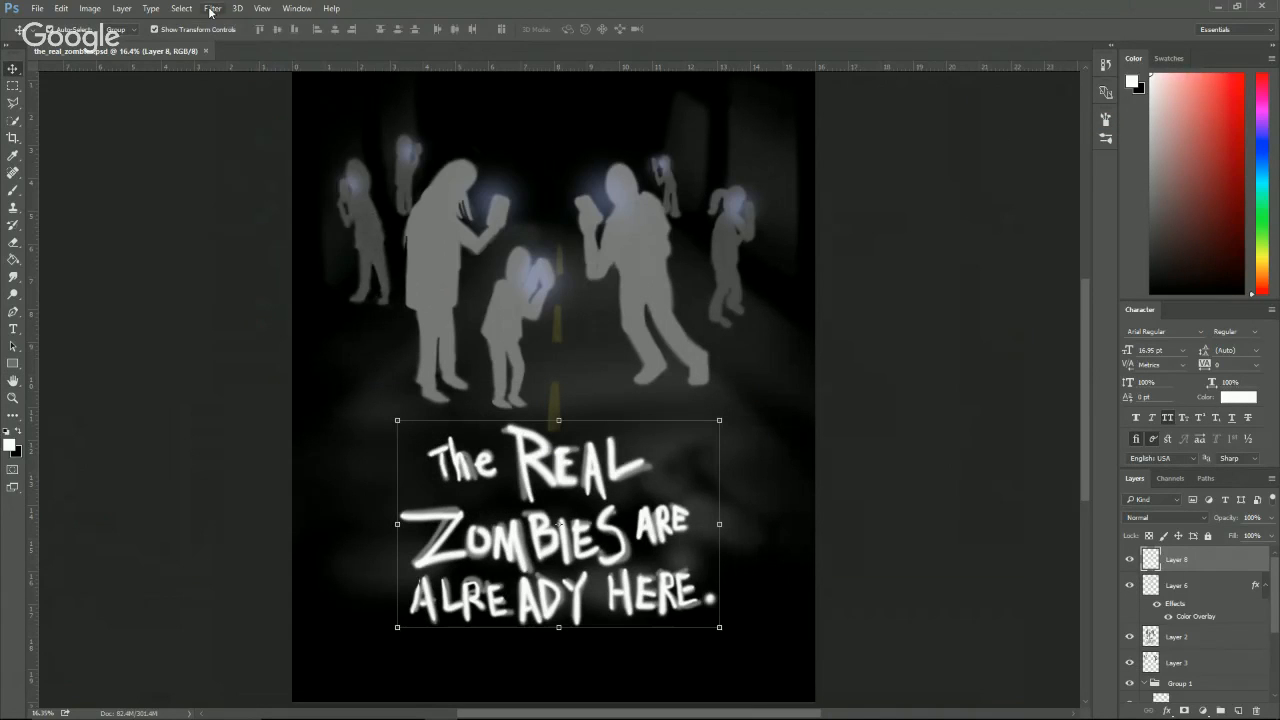
# Try the Add Noise filter on the slogan lettering with Gaussian distribution at several amounts, including 21.09%.
pyautogui.click(212, 8)
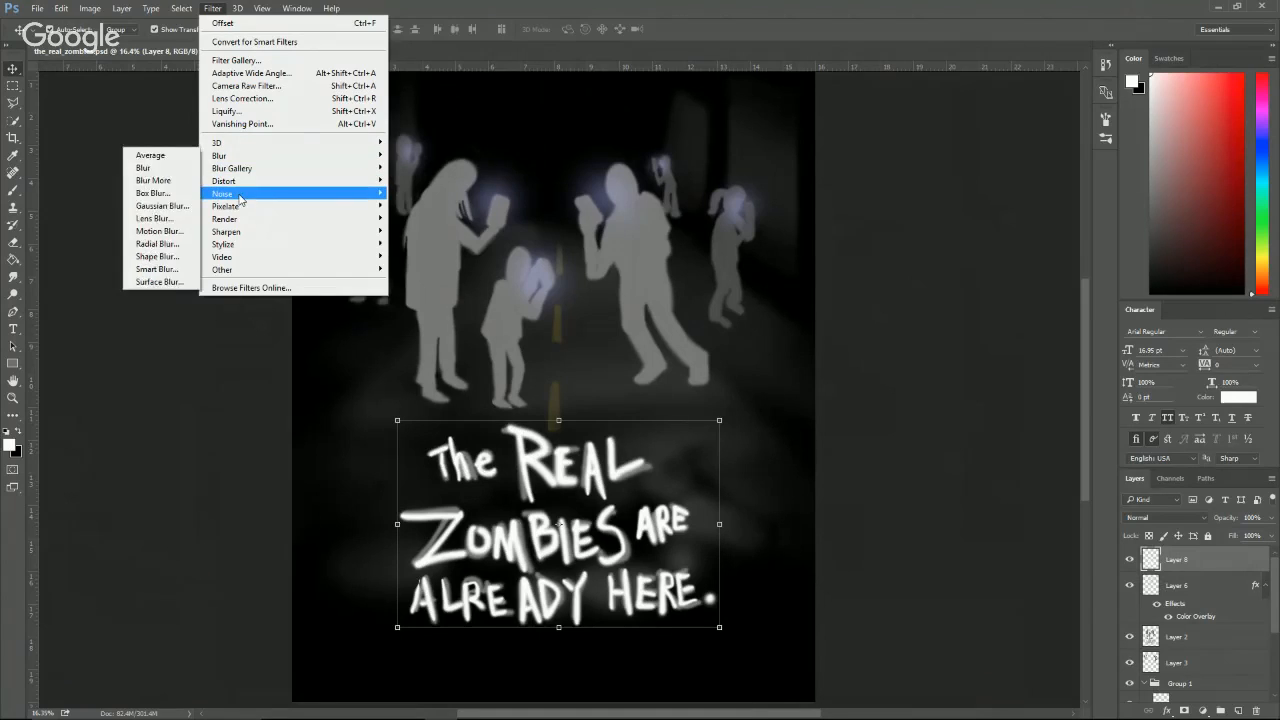
pyautogui.moveTo(240, 199)
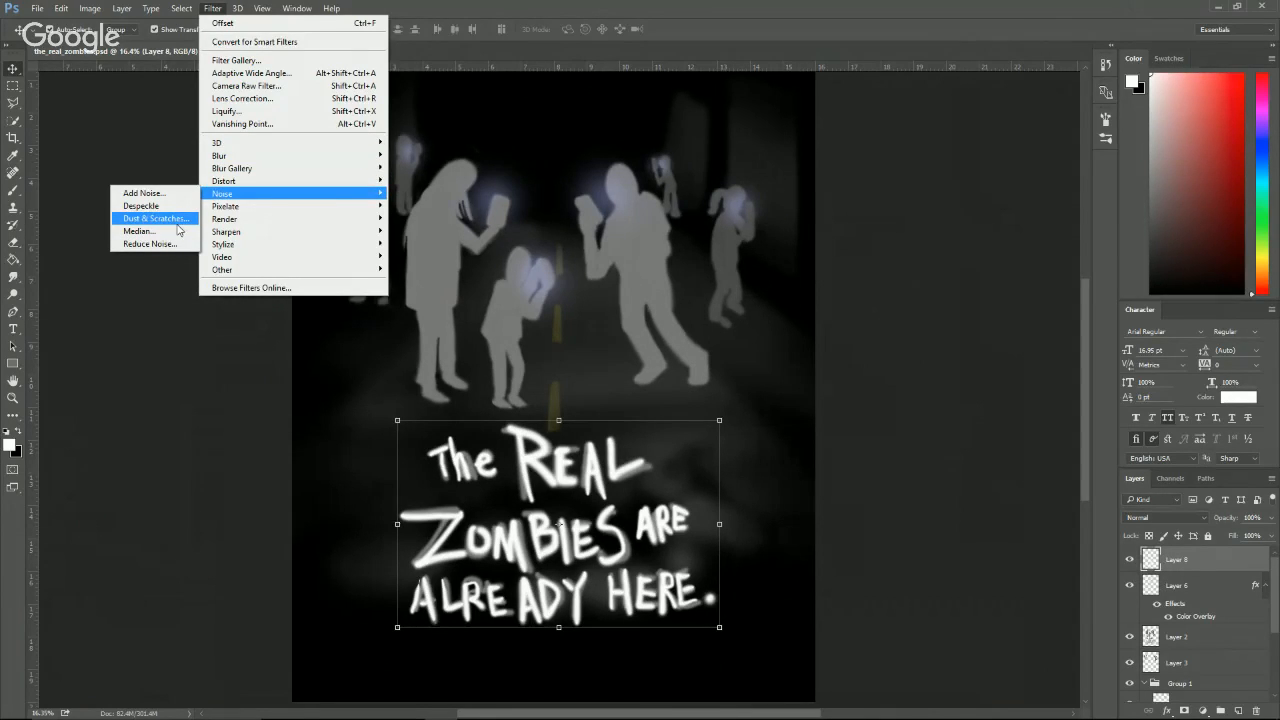
pyautogui.click(180, 193)
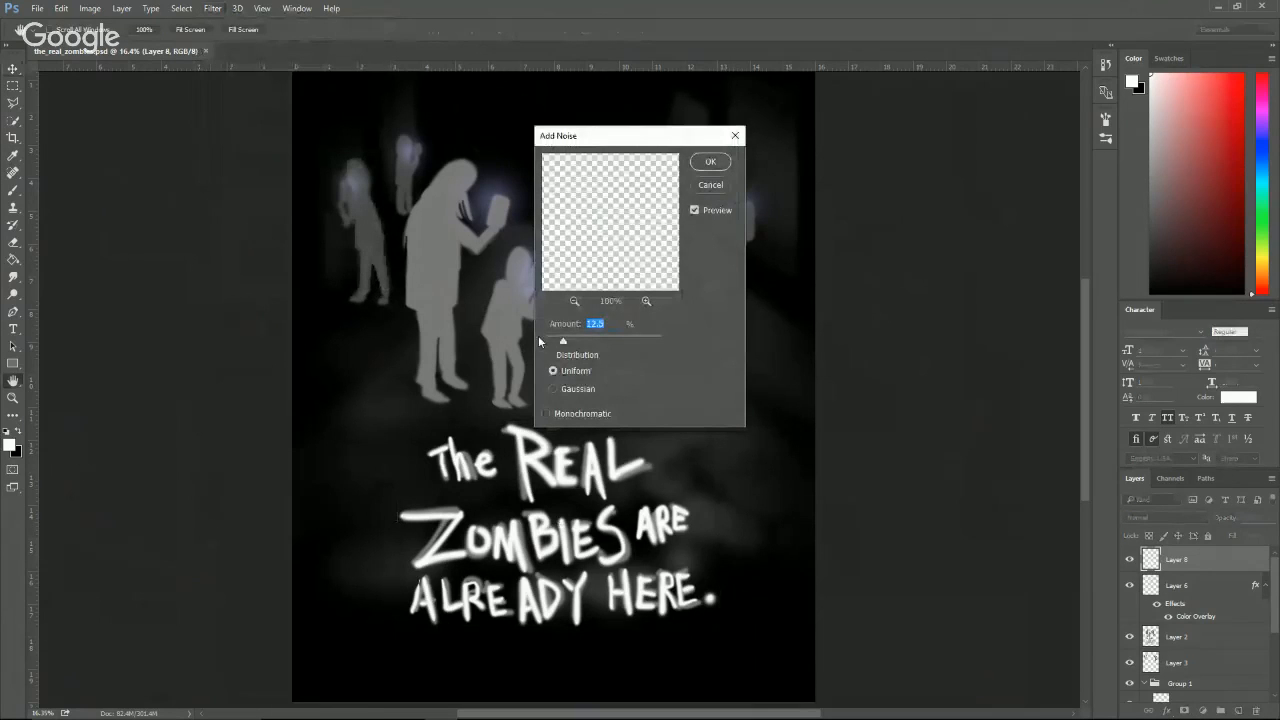
pyautogui.moveTo(563, 341); pyautogui.dragTo(589, 340)
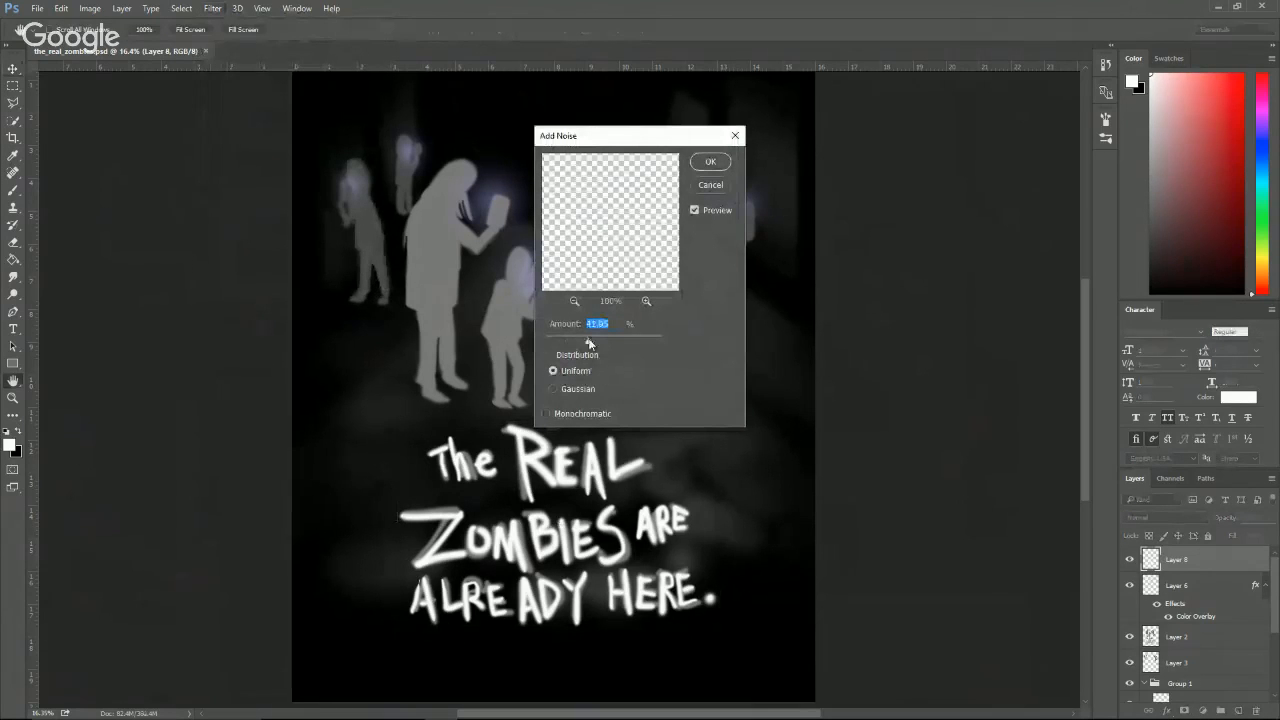
pyautogui.click(576, 389)
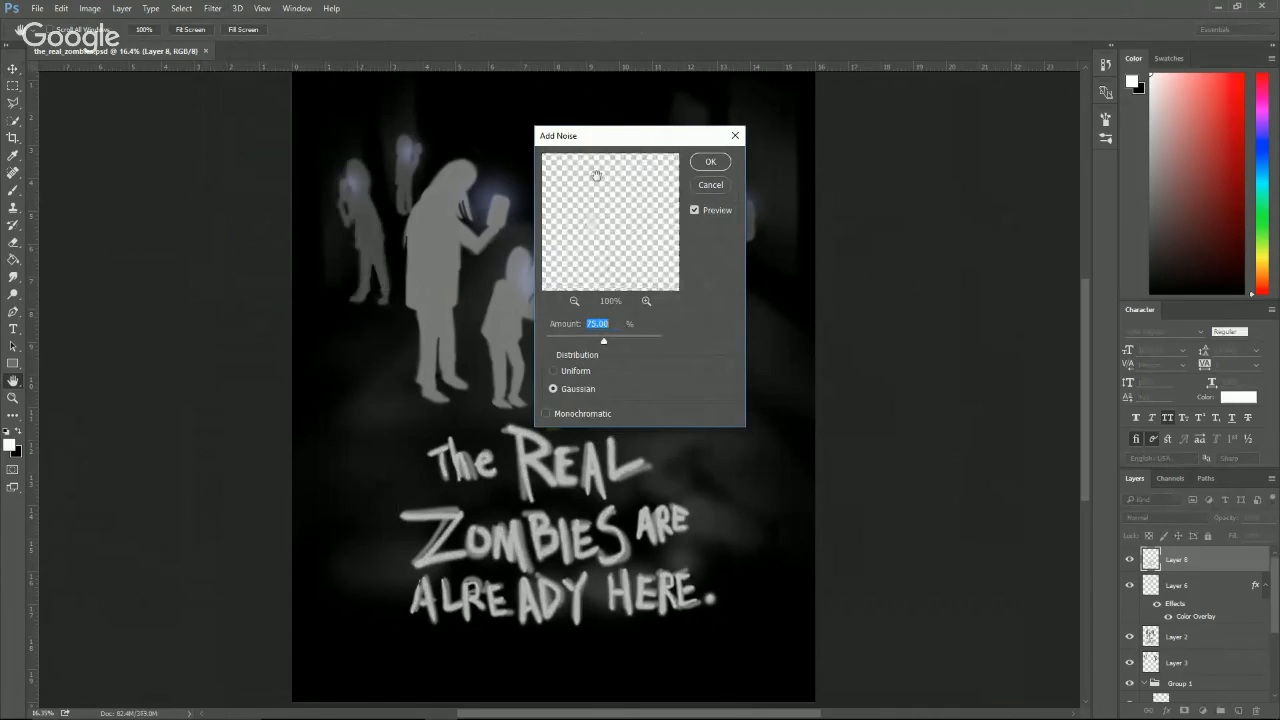
pyautogui.moveTo(620, 342); pyautogui.dragTo(658, 338)
pyautogui.click(603, 340)
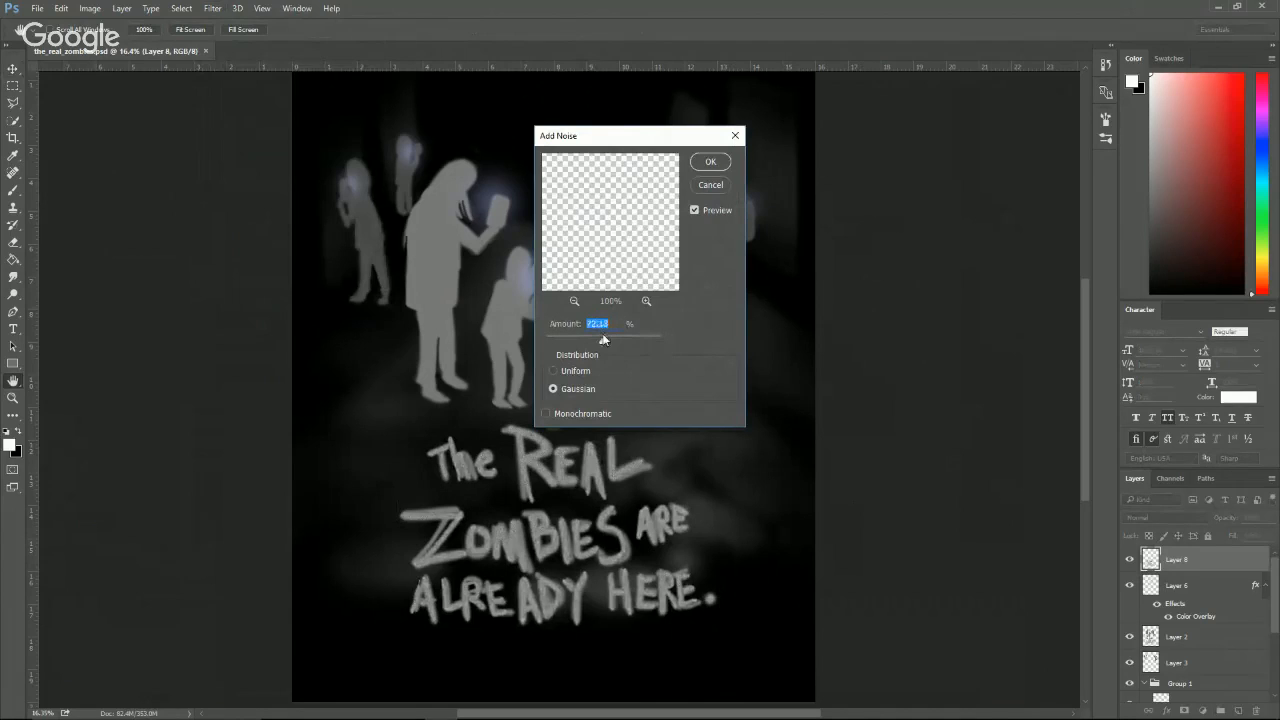
pyautogui.click(704, 184)
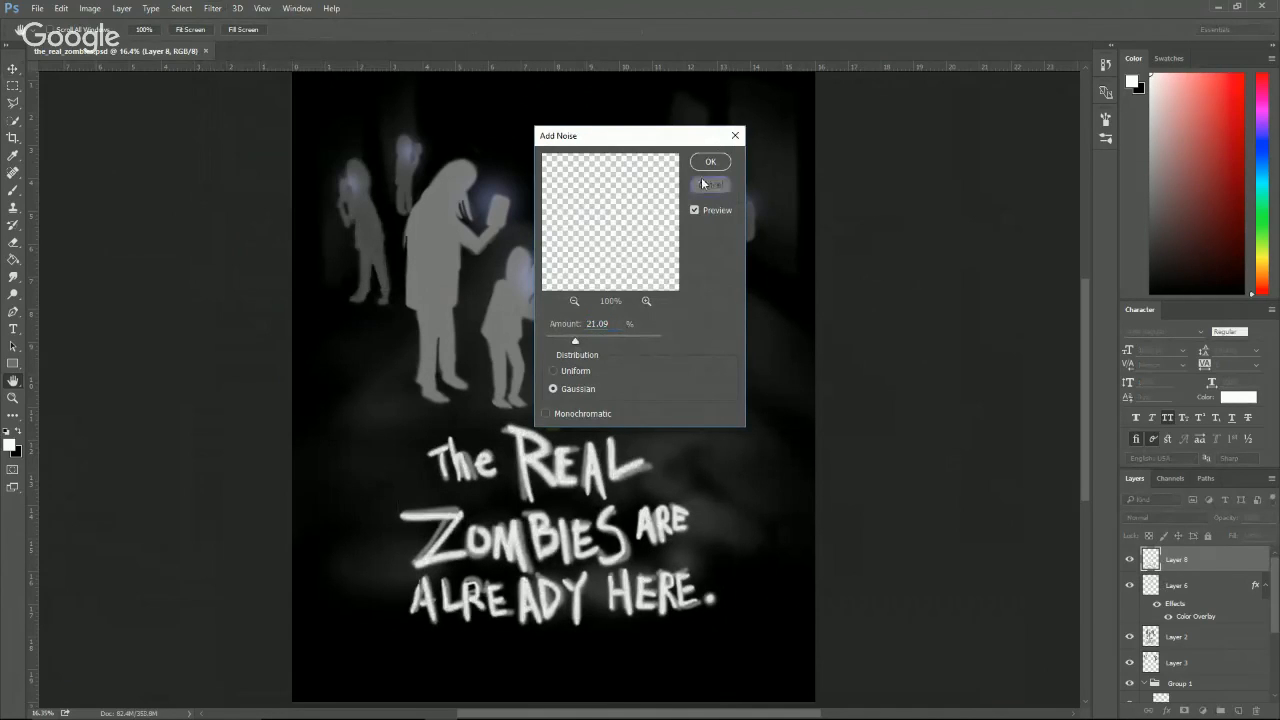
# Preview the Filter Gallery's Sumi-e and Glass effects on the slogan lettering.
pyautogui.click(213, 9)
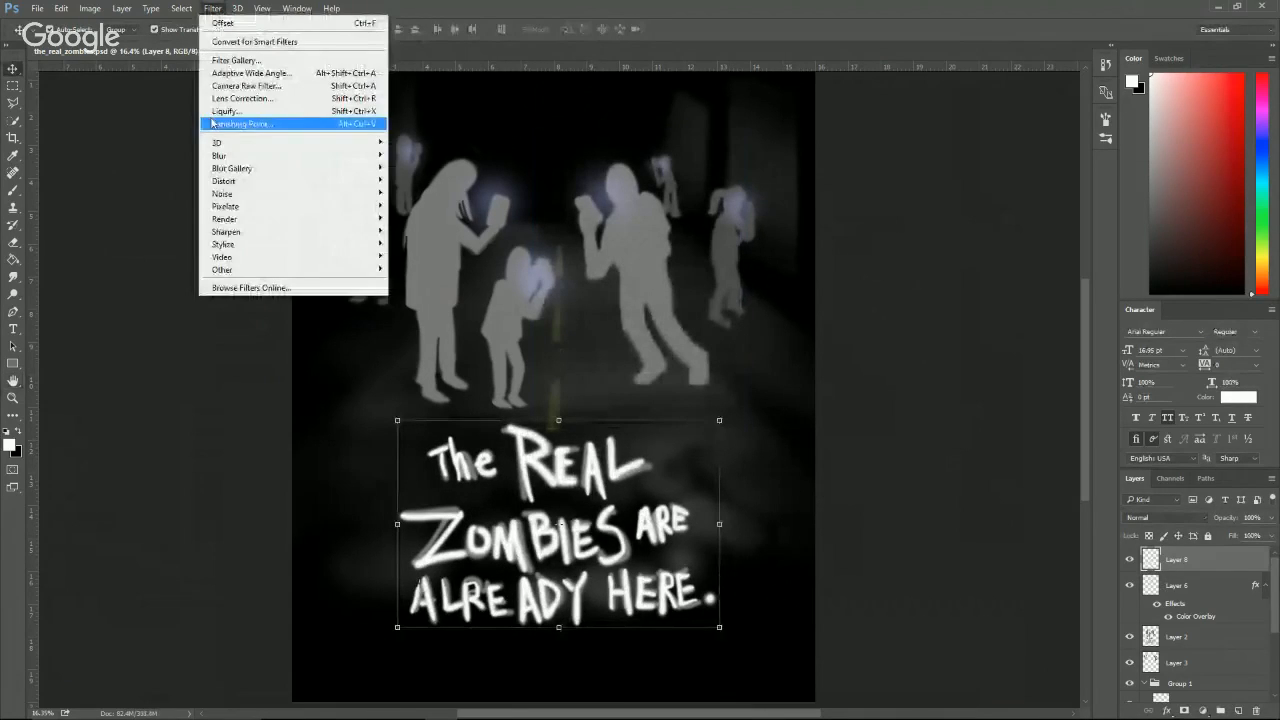
pyautogui.click(279, 61)
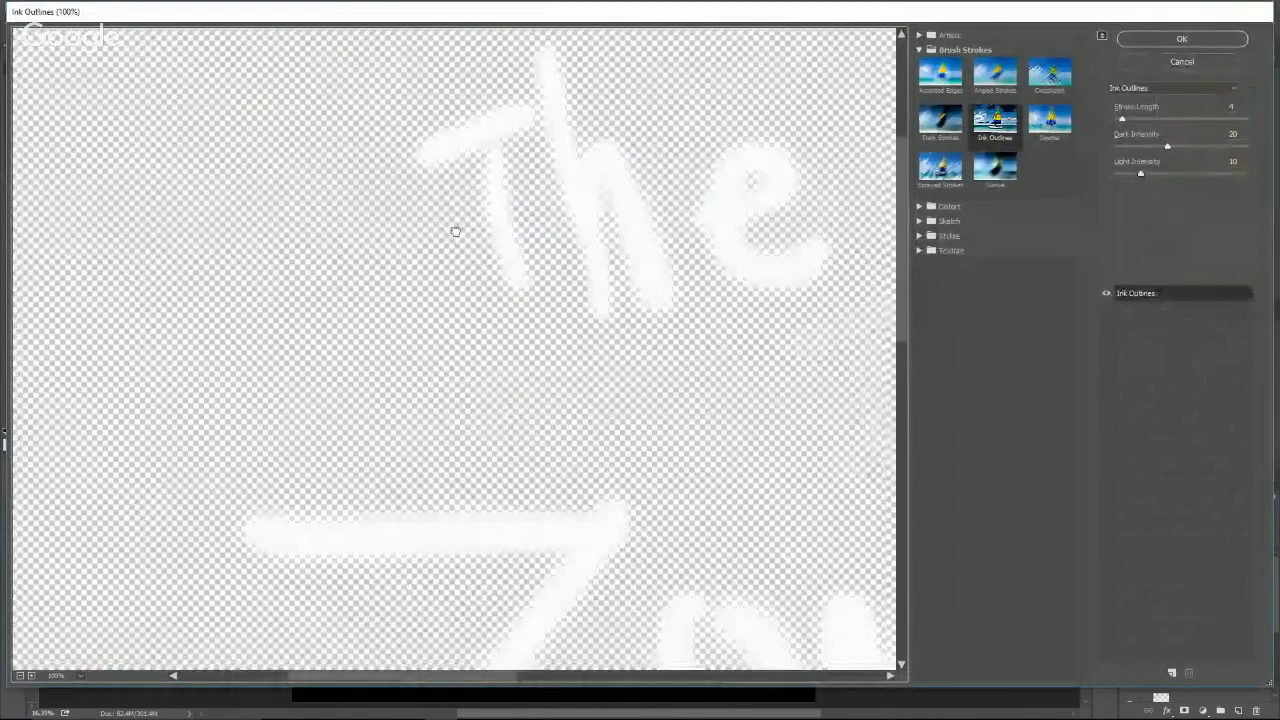
pyautogui.moveTo(455, 231); pyautogui.dragTo(304, 229)
pyautogui.moveTo(526, 260); pyautogui.dragTo(486, 255)
pyautogui.click(995, 168)
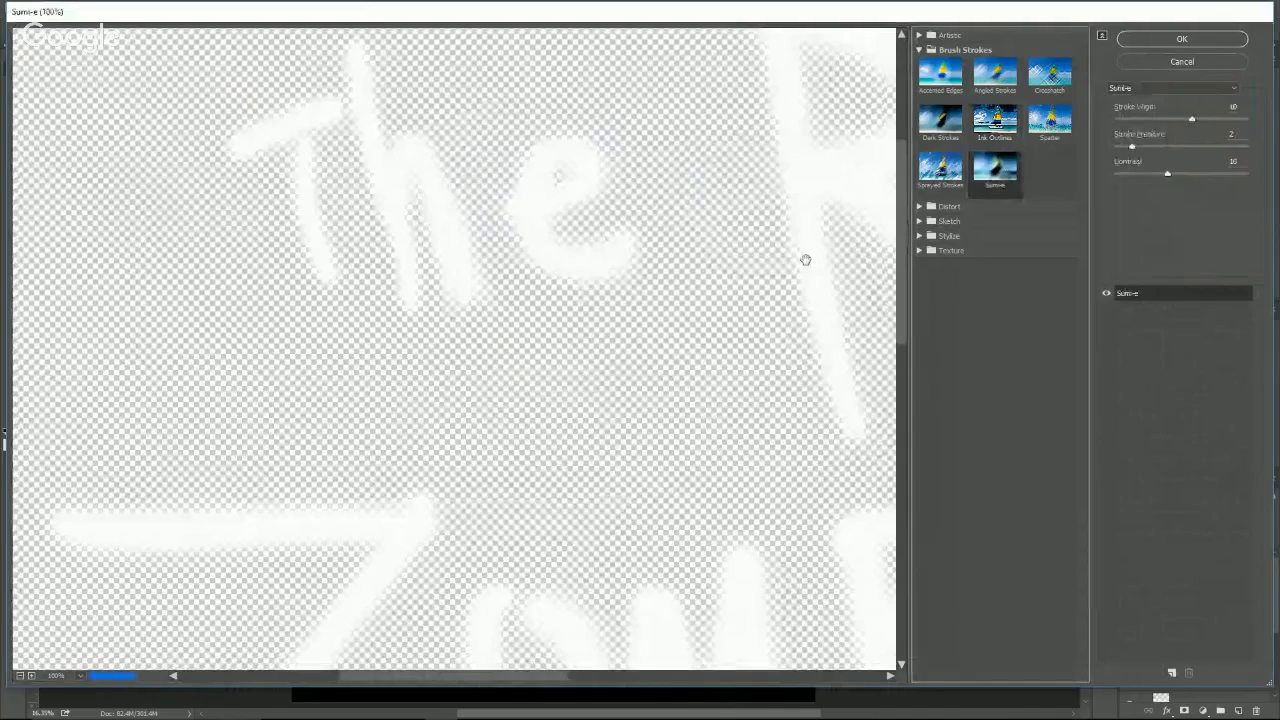
pyautogui.scroll(-3, 805, 260)
pyautogui.click(929, 207)
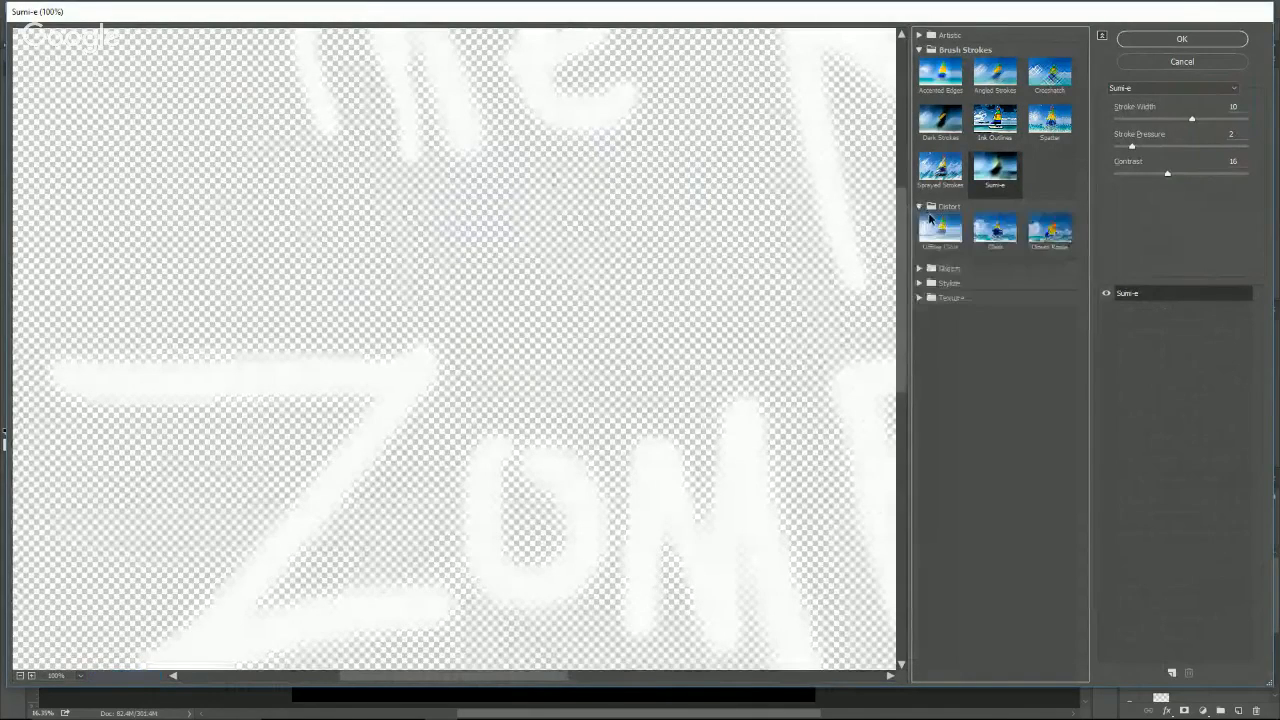
pyautogui.click(995, 229)
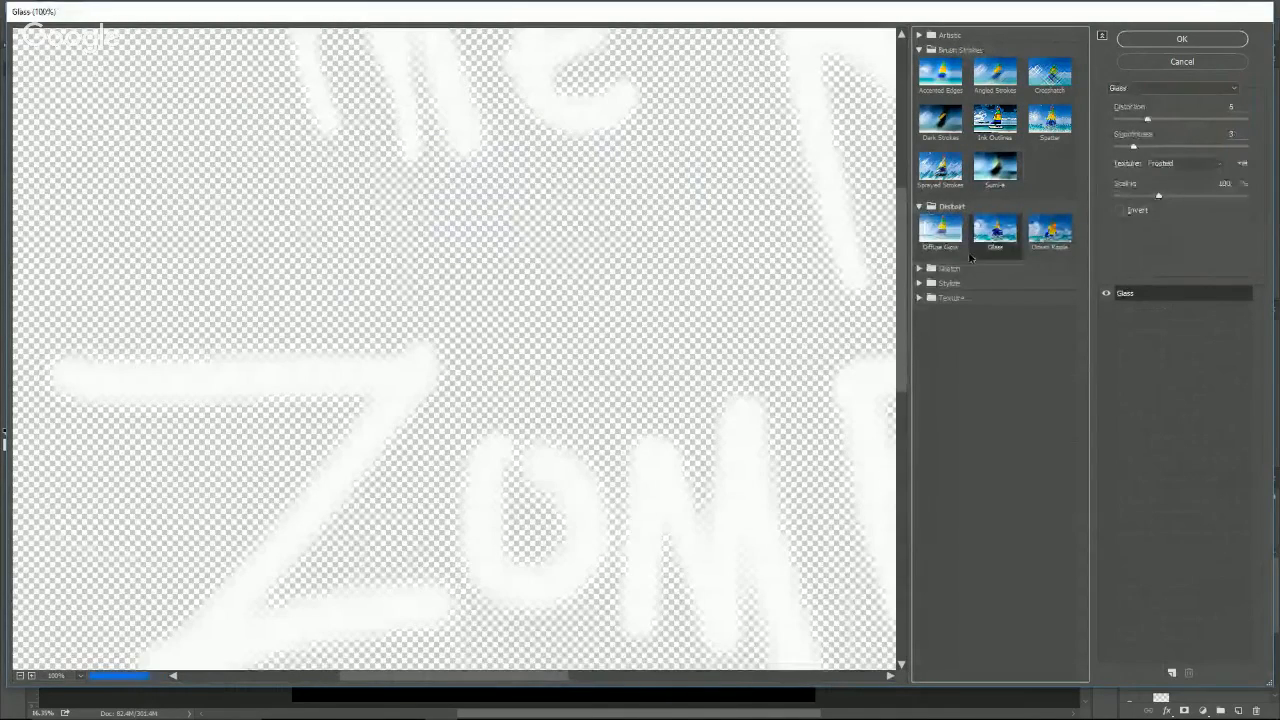
# Preview the Sketch effects on the slogan, including Note Paper, Halftone Pattern, Reticulation and Stamp.
pyautogui.click(949, 268)
pyautogui.click(943, 293)
pyautogui.click(990, 342)
pyautogui.click(981, 394)
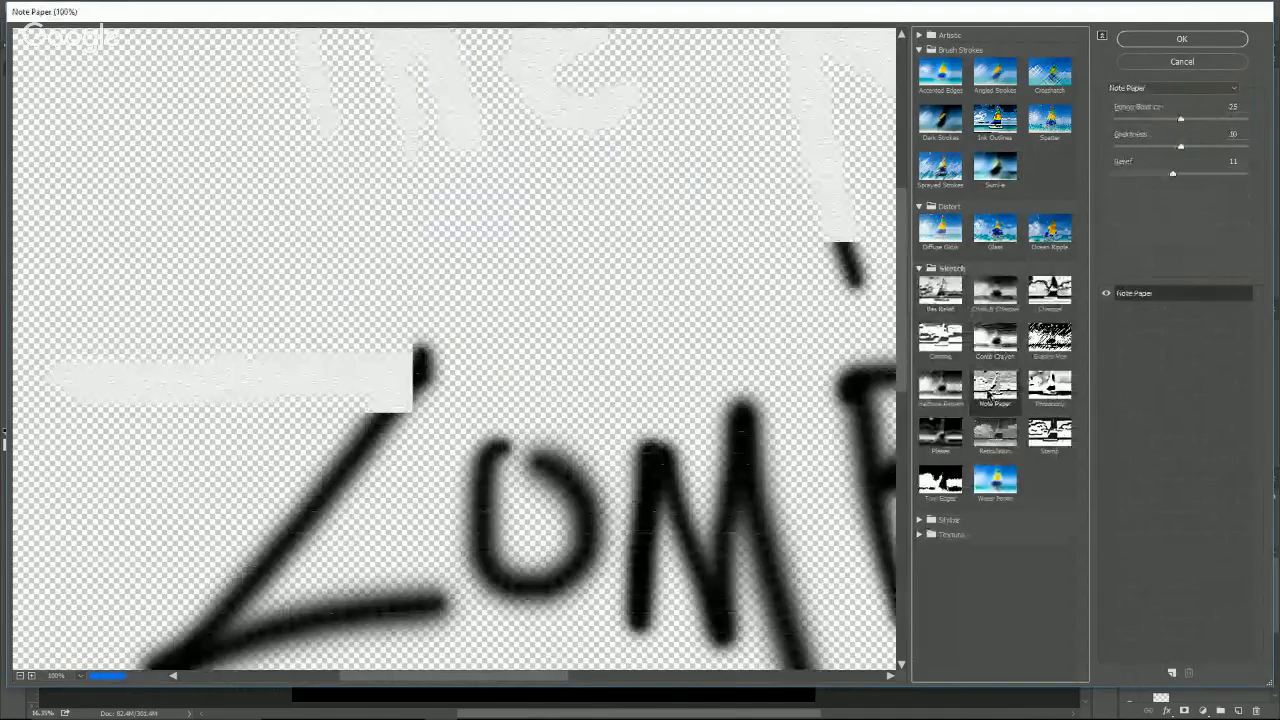
pyautogui.click(945, 396)
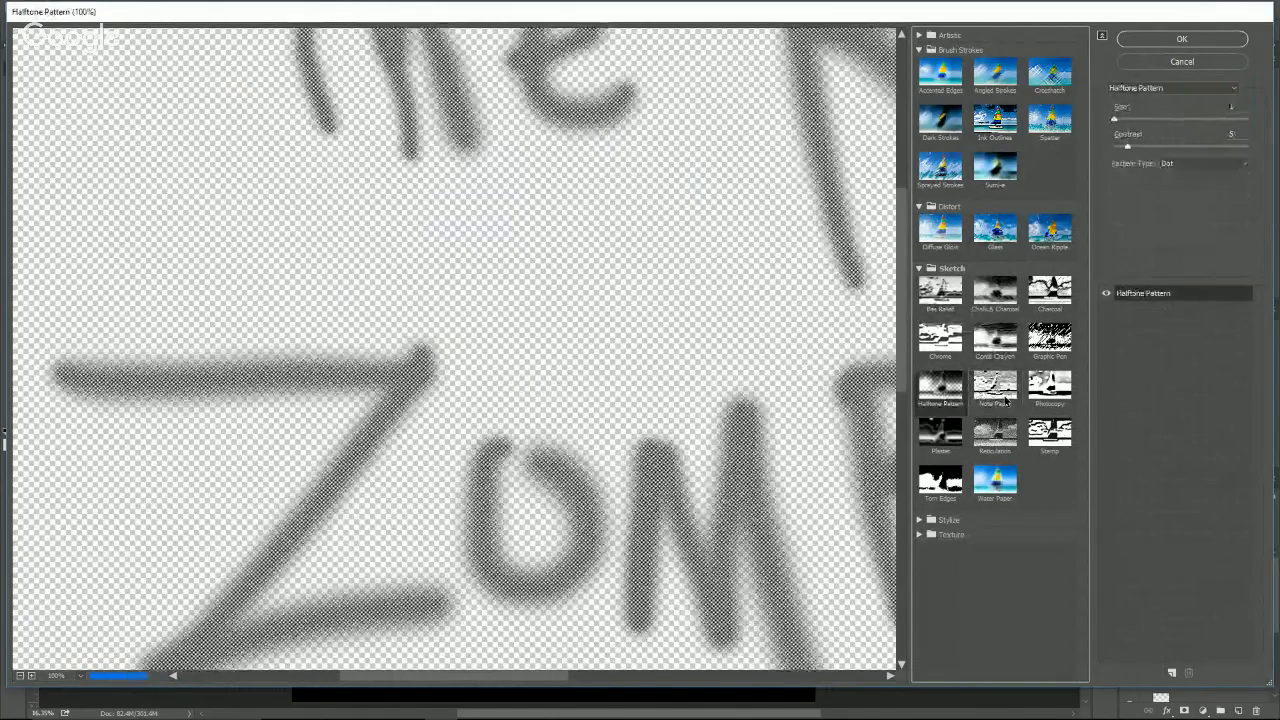
pyautogui.click(995, 432)
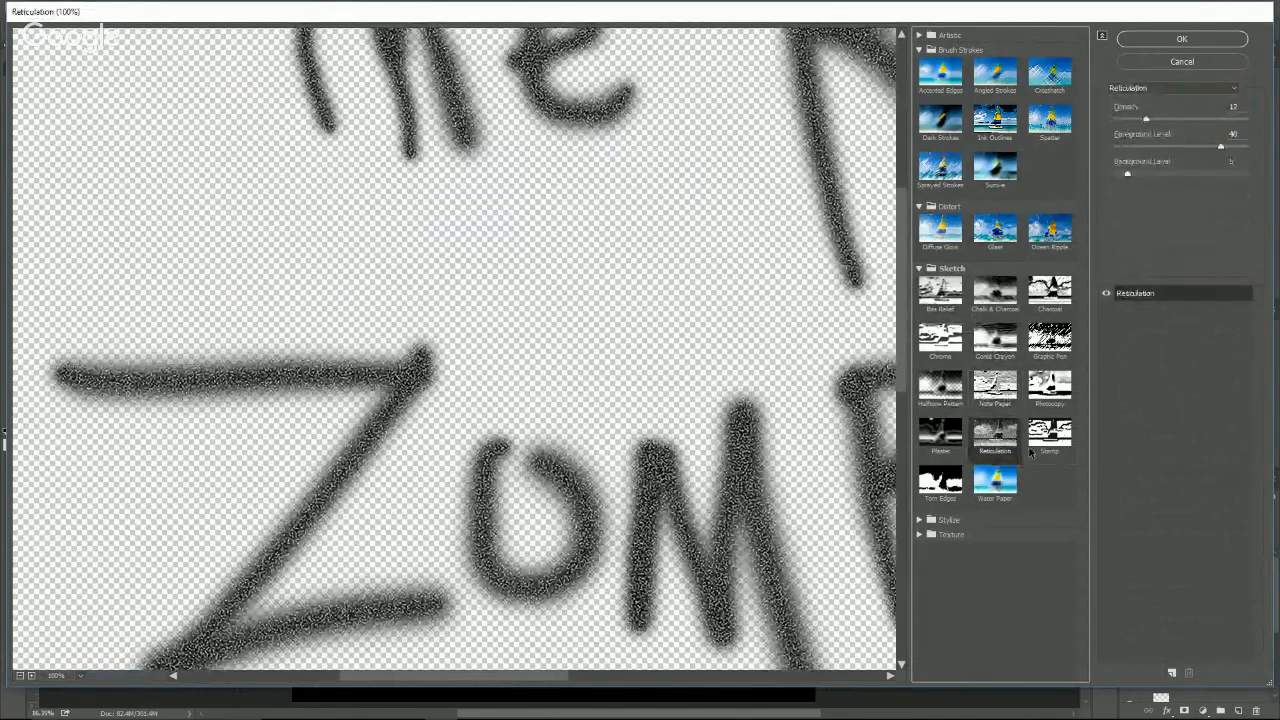
pyautogui.click(1064, 435)
# Try Reticulation on the slogan with density 24, foreground level 39 and background level 3.
pyautogui.click(1005, 439)
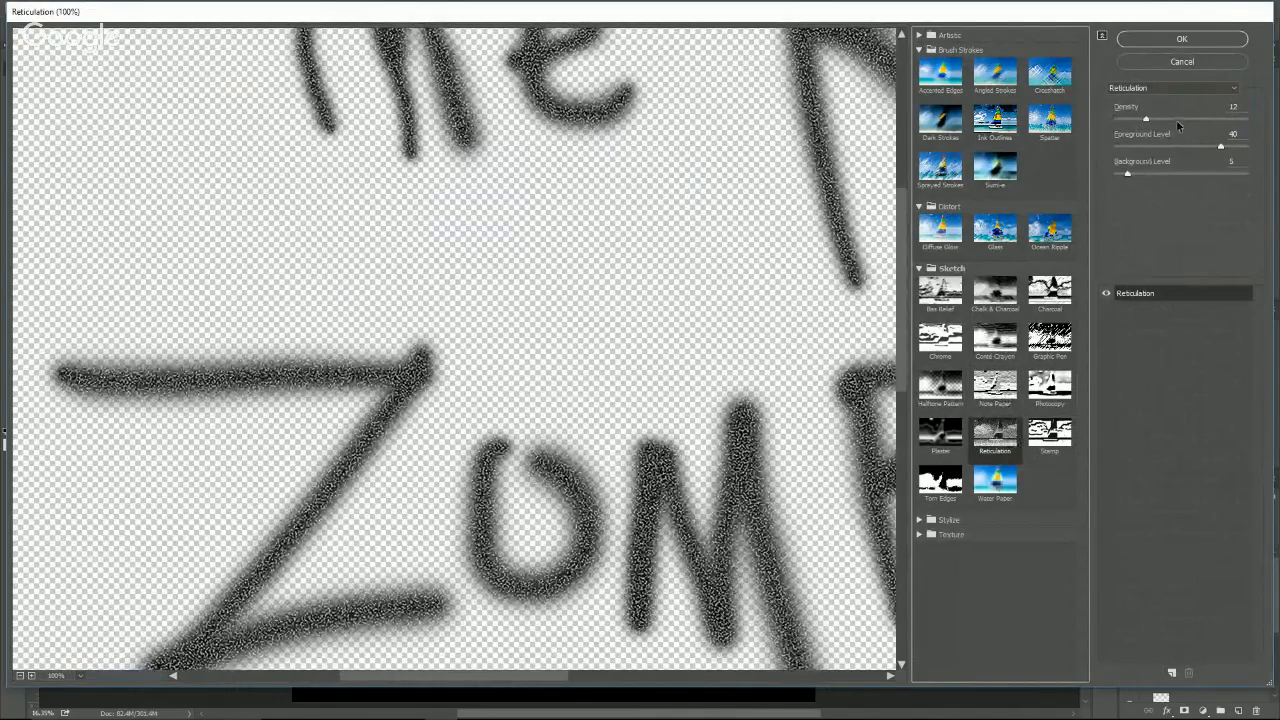
pyautogui.click(1177, 120)
pyautogui.click(1168, 173)
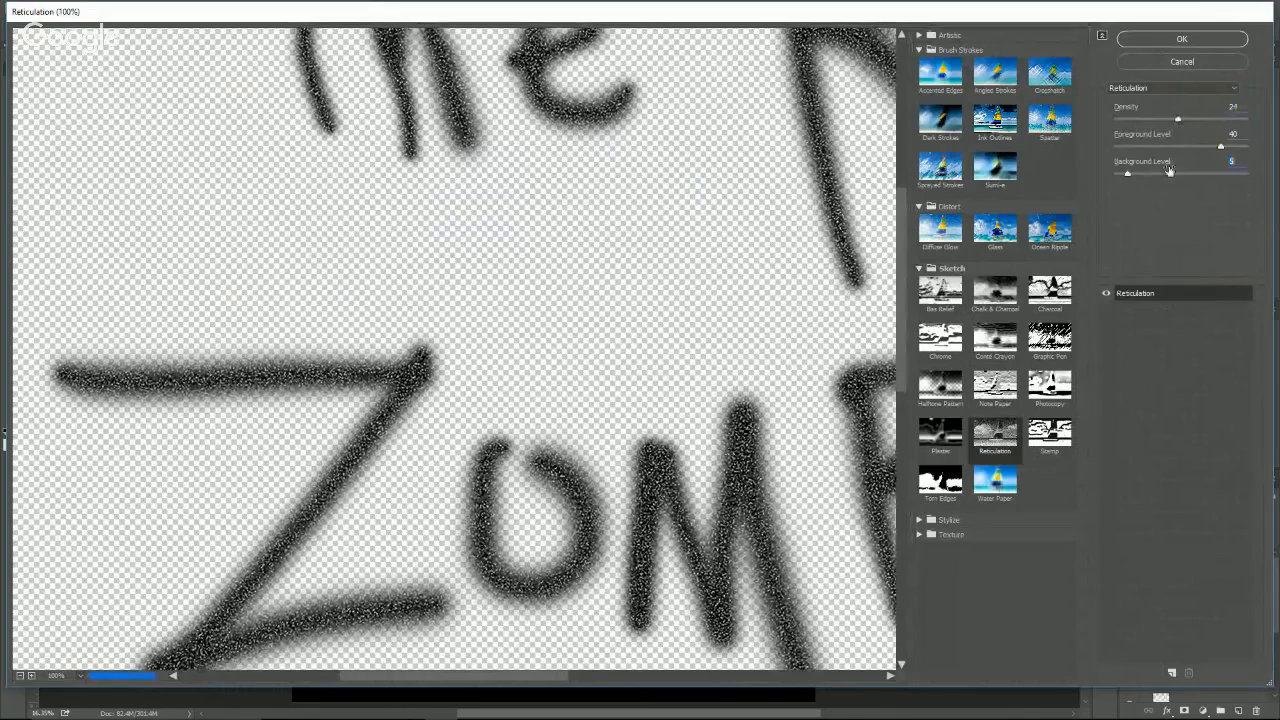
pyautogui.click(1165, 173)
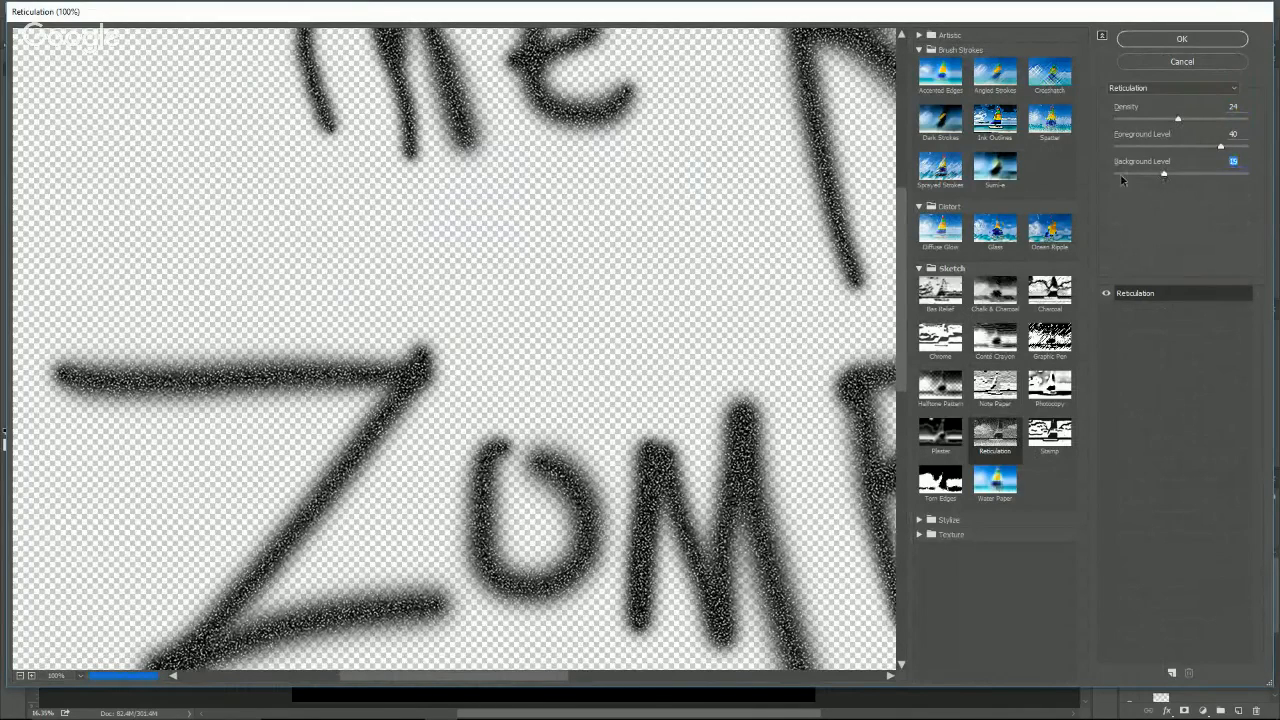
pyautogui.click(1122, 175)
pyautogui.click(1217, 147)
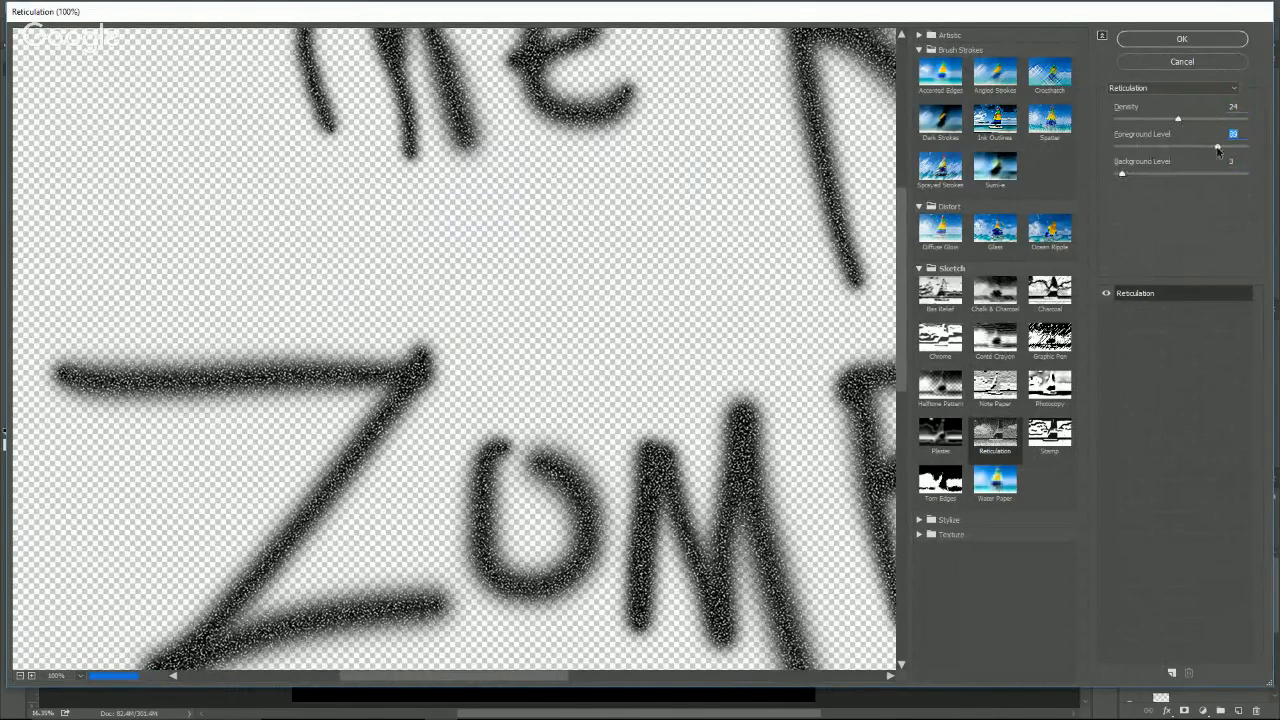
# Try Torn Edges on the slogan with image balance 14, smoothness 5 and contrast 15, and preview Glowing Edges.
pyautogui.click(942, 483)
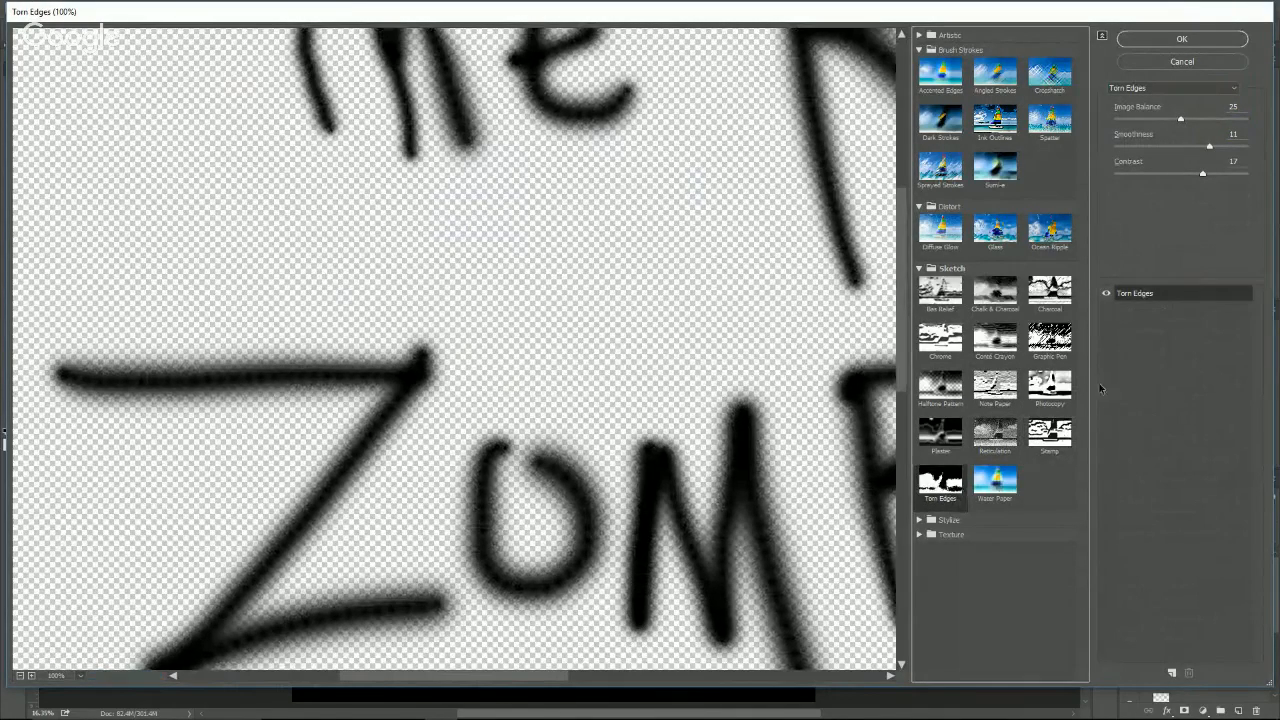
pyautogui.moveTo(1166, 112); pyautogui.dragTo(1152, 118)
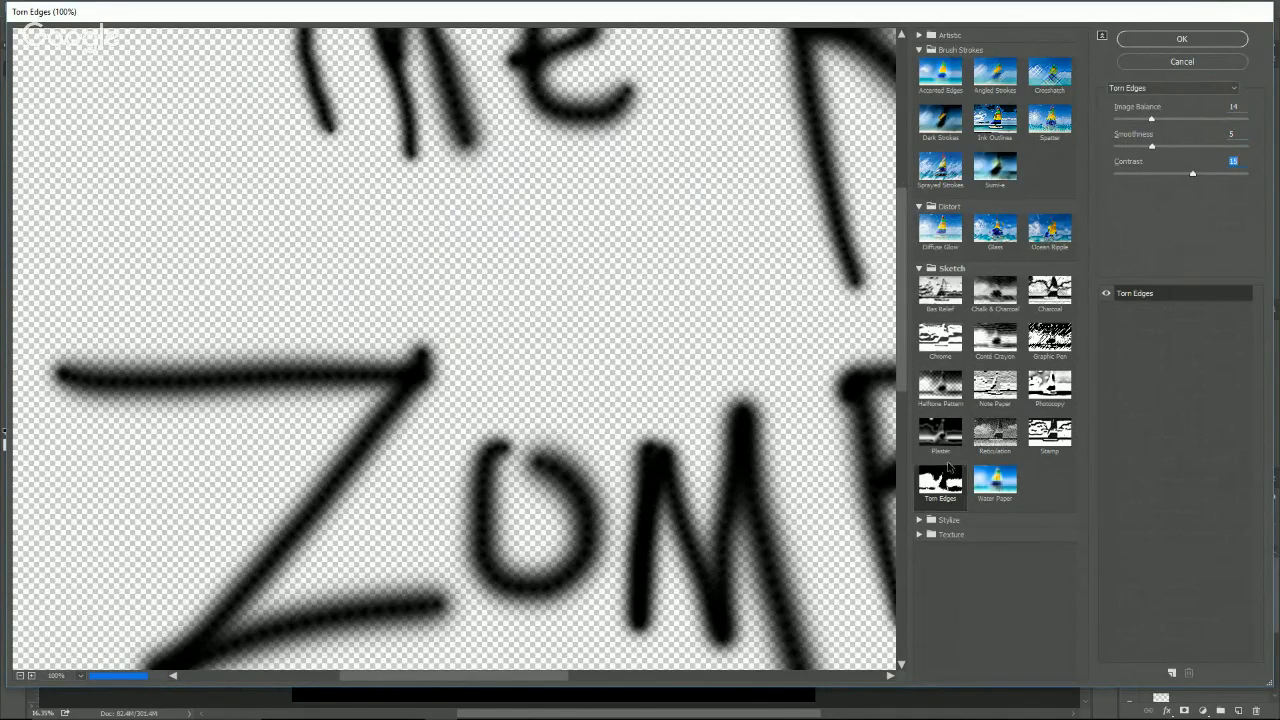
pyautogui.click(930, 522)
pyautogui.click(933, 548)
# Try the Craquelure texture on the slogan with crack spacing 35, depth 3 and brightness 3, and undo it.
pyautogui.click(931, 581)
pyautogui.click(940, 603)
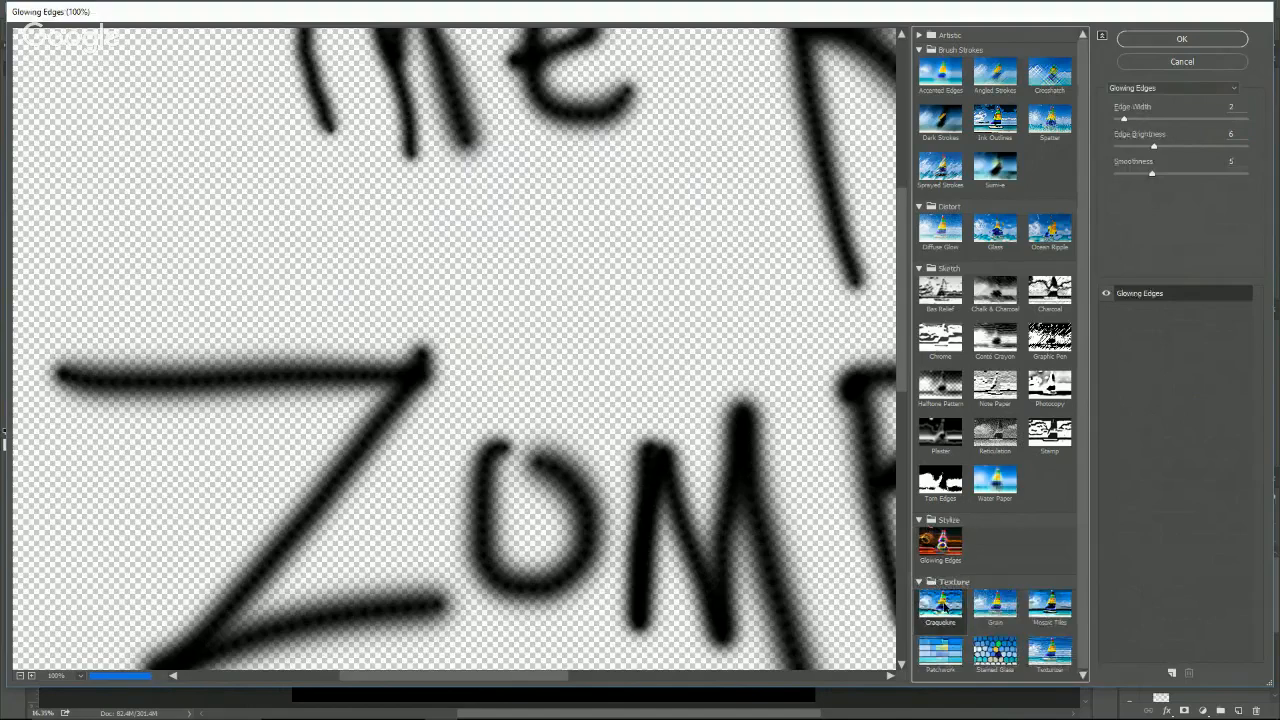
pyautogui.click(995, 612)
pyautogui.click(940, 603)
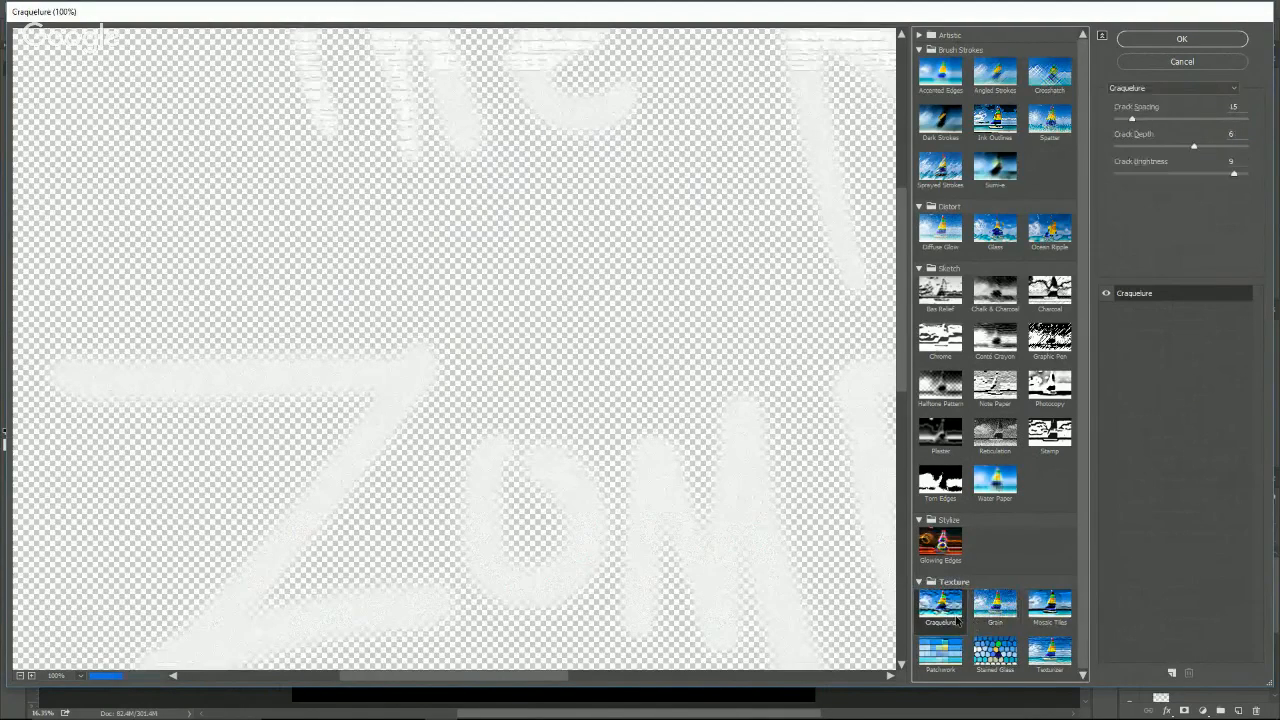
pyautogui.click(1159, 119)
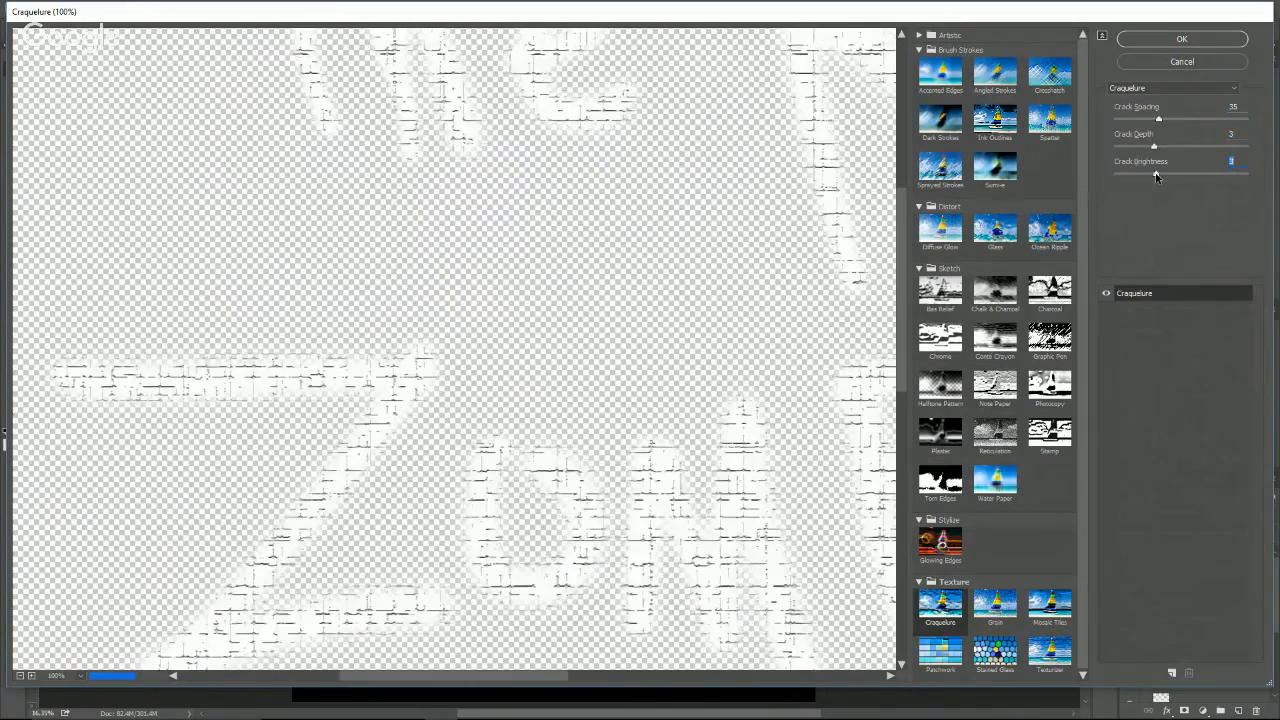
pyautogui.click(1194, 38)
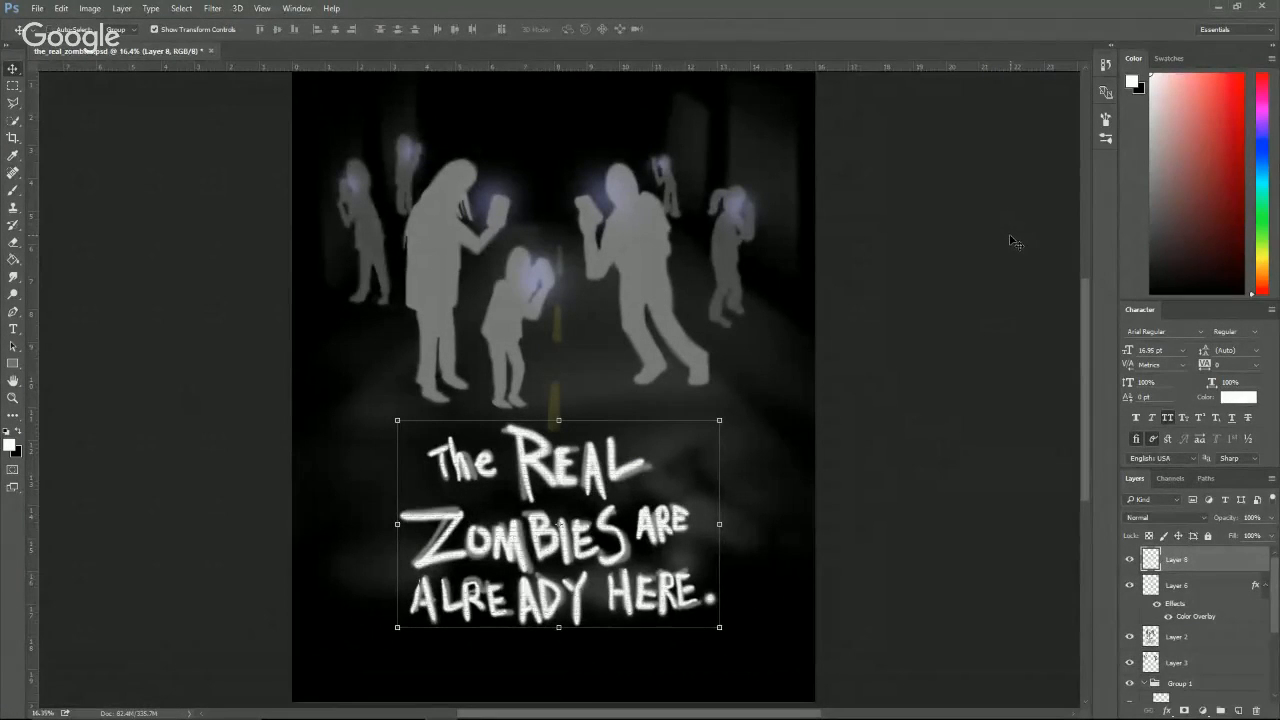
pyautogui.hotkey('ctrl', 'z')
pyautogui.click(667, 306)
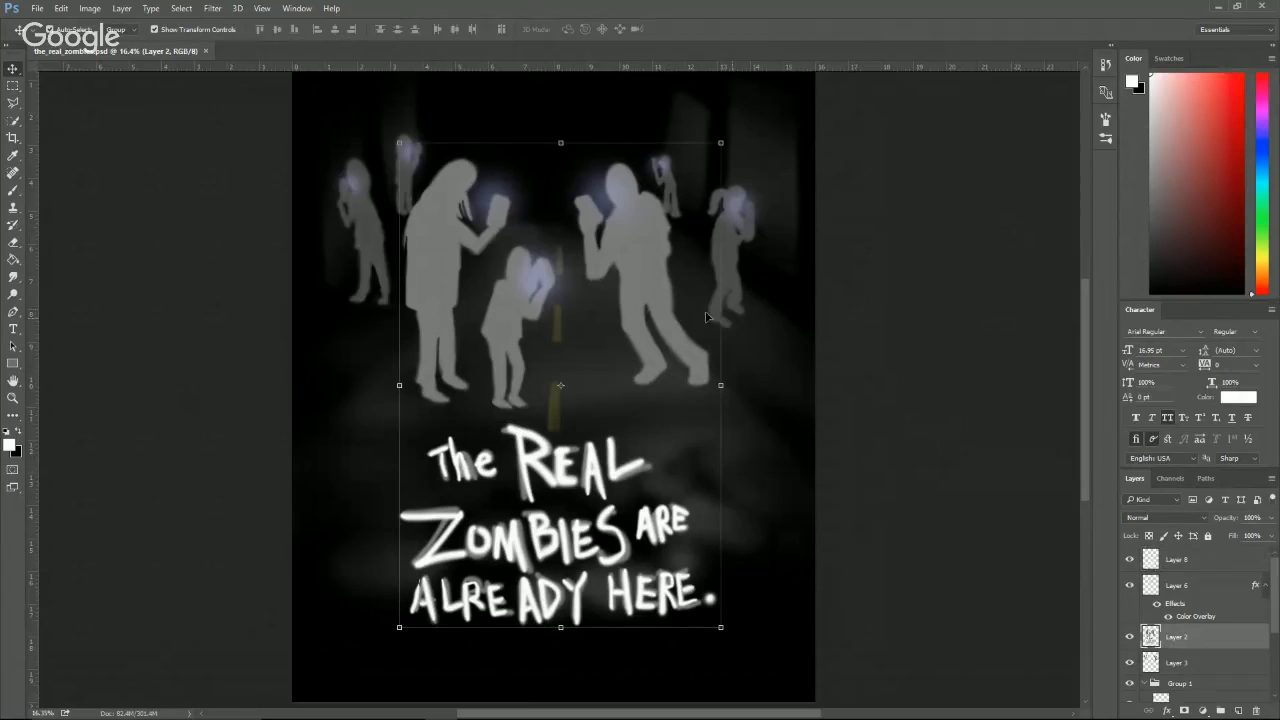
pyautogui.click(1027, 457)
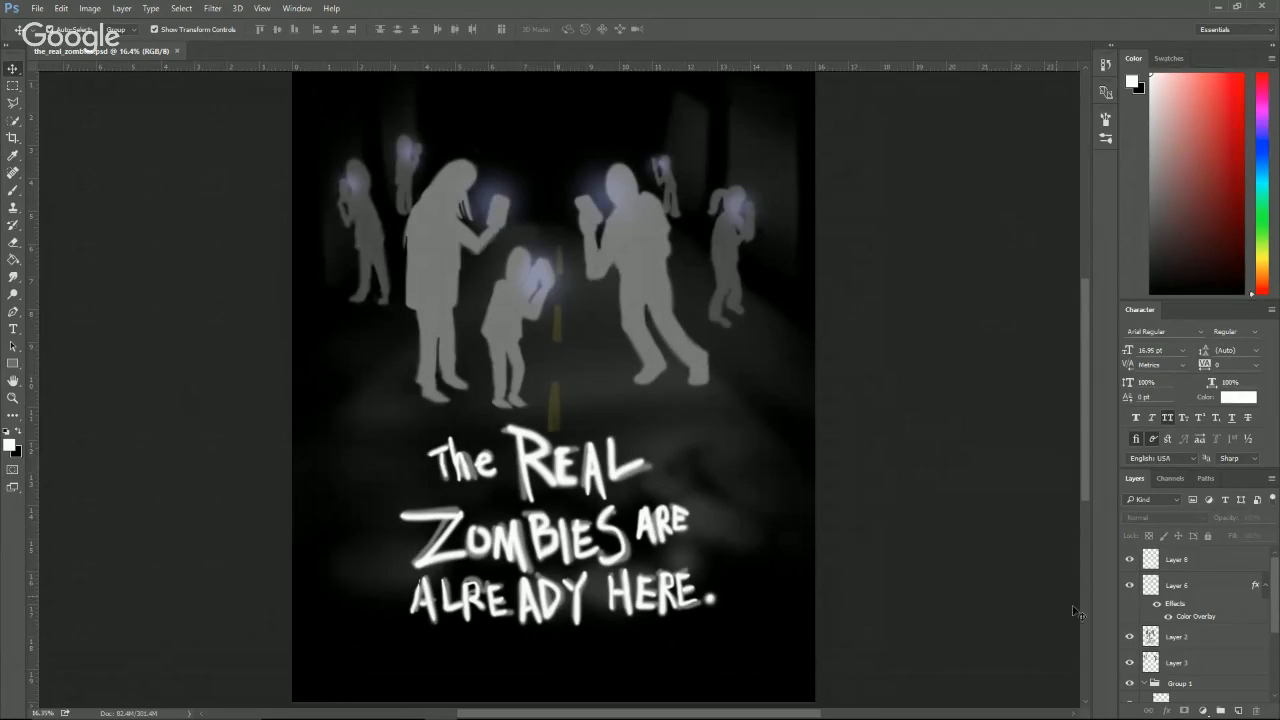
pyautogui.moveTo(659, 314); pyautogui.dragTo(675, 301)
pyautogui.hotkey('ctrl', 'z')
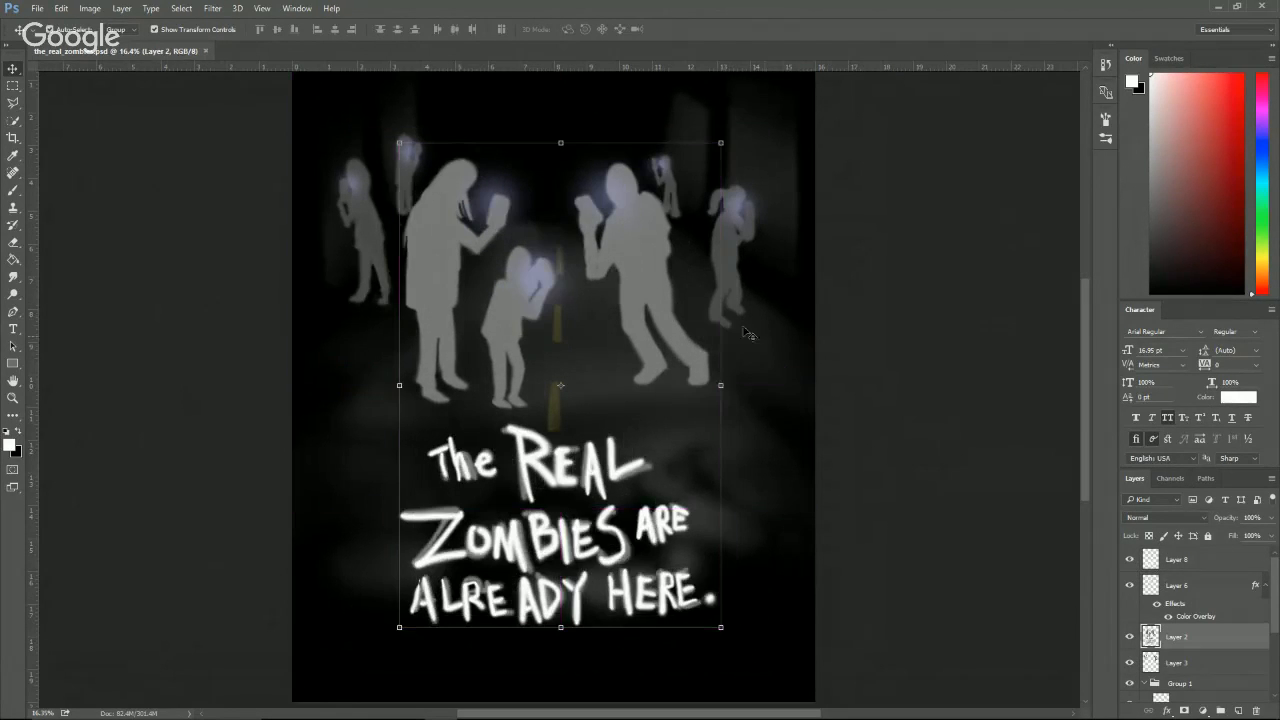
pyautogui.rightClick(1185, 652)
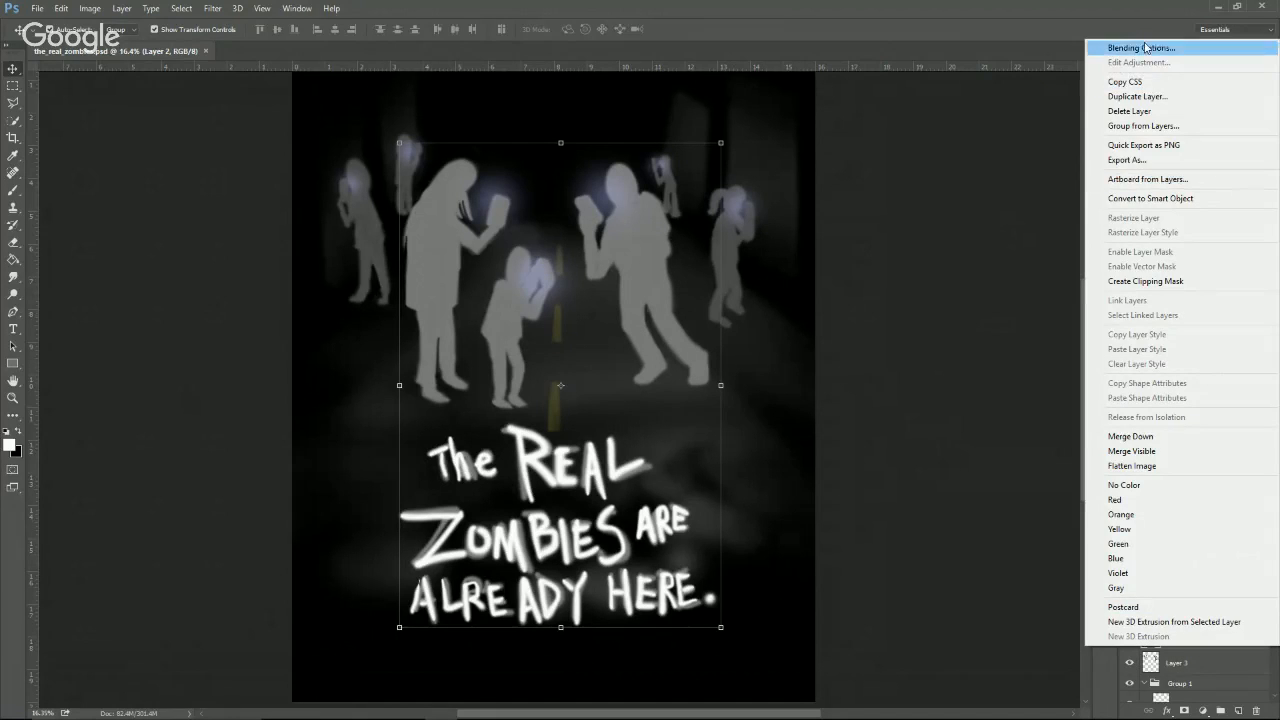
pyautogui.click(924, 307)
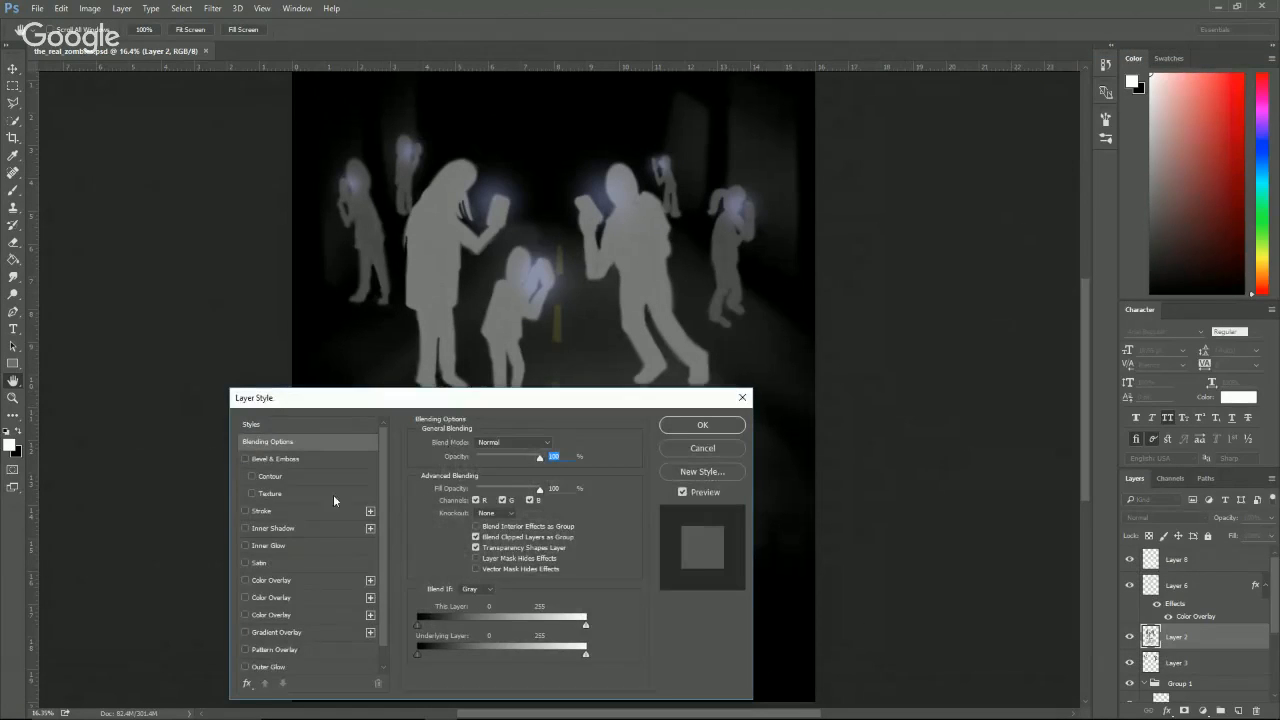
pyautogui.click(700, 449)
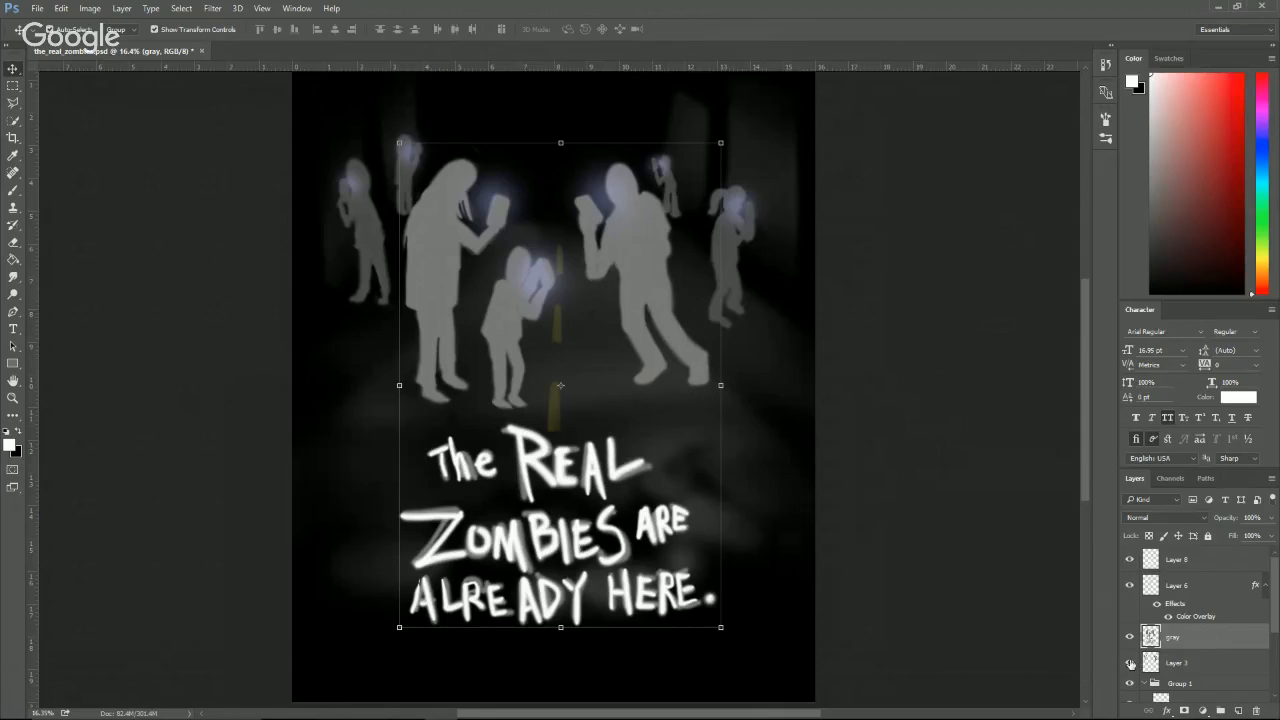
# Briefly hide and show Layer 3 to identify its contents, and rename it "darker gray".
pyautogui.click(1130, 663)
pyautogui.click(1130, 663)
pyautogui.doubleClick(1176, 665)
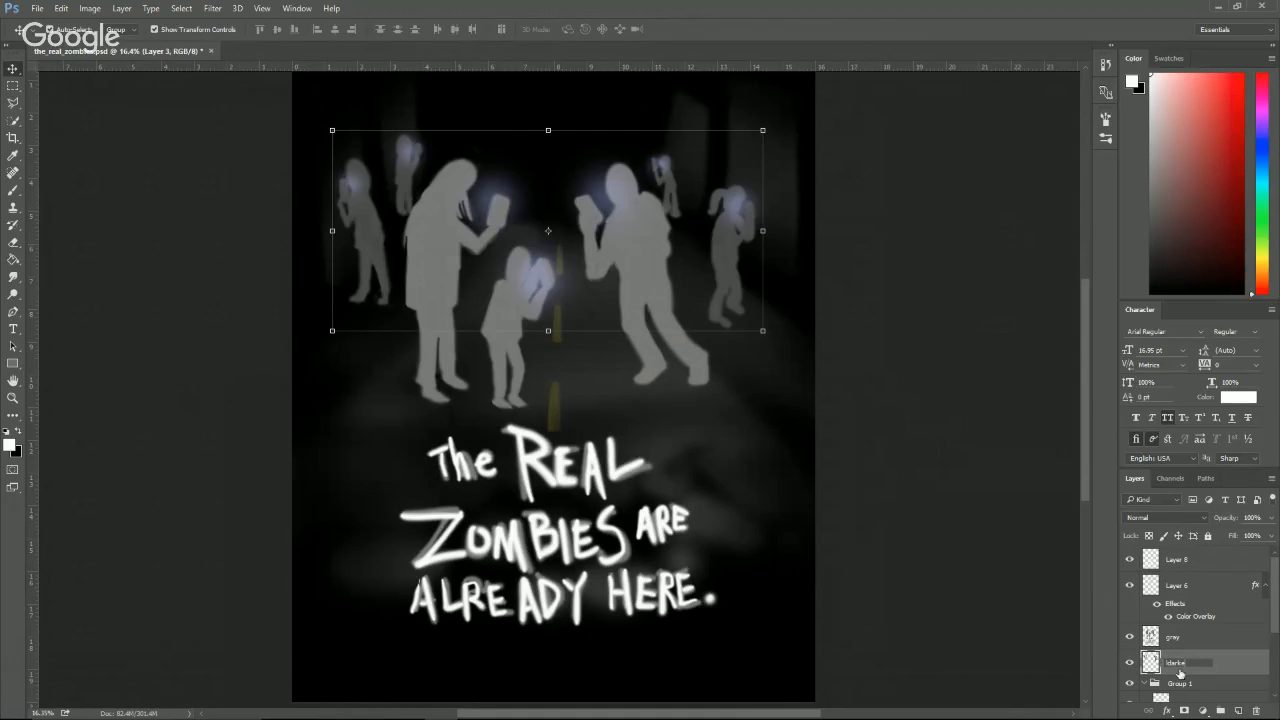
pyautogui.write('darker gray')
pyautogui.press('Return')
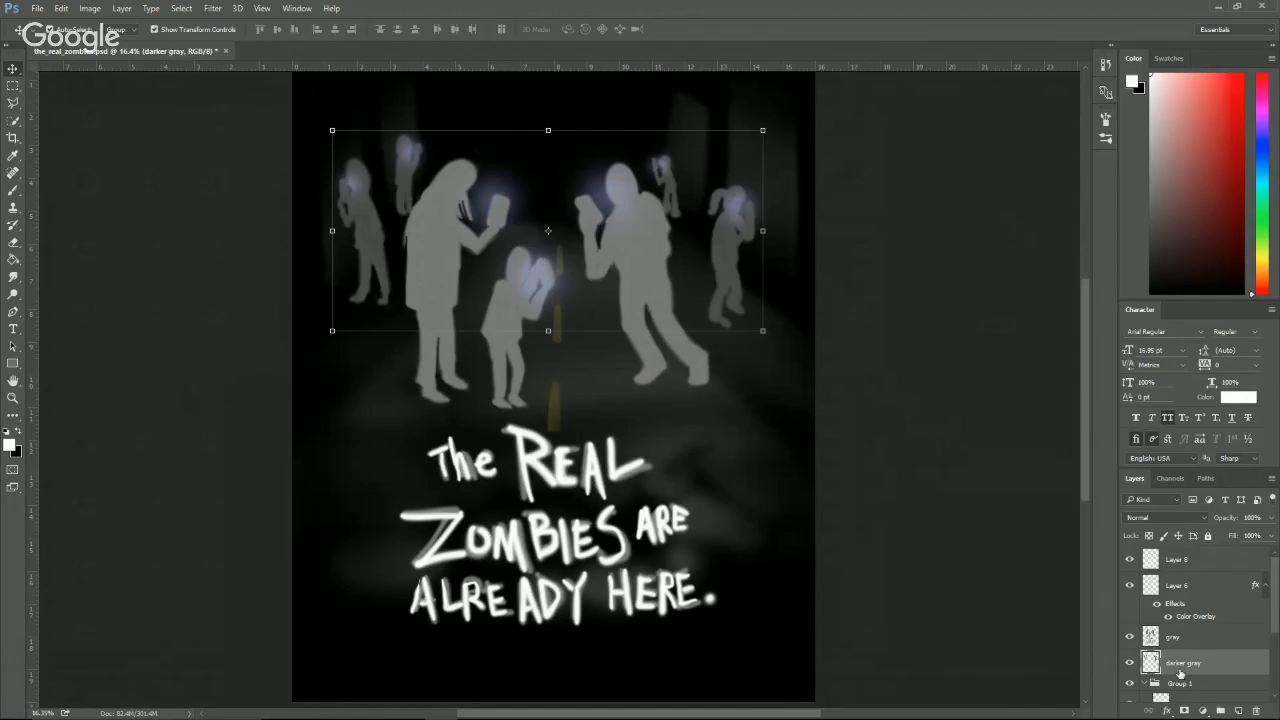
# Toggle Layer 6's visibility off and on to check its contents, and rename it "blue glow".
pyautogui.click(1131, 586)
pyautogui.click(1131, 586)
pyautogui.doubleClick(1170, 586)
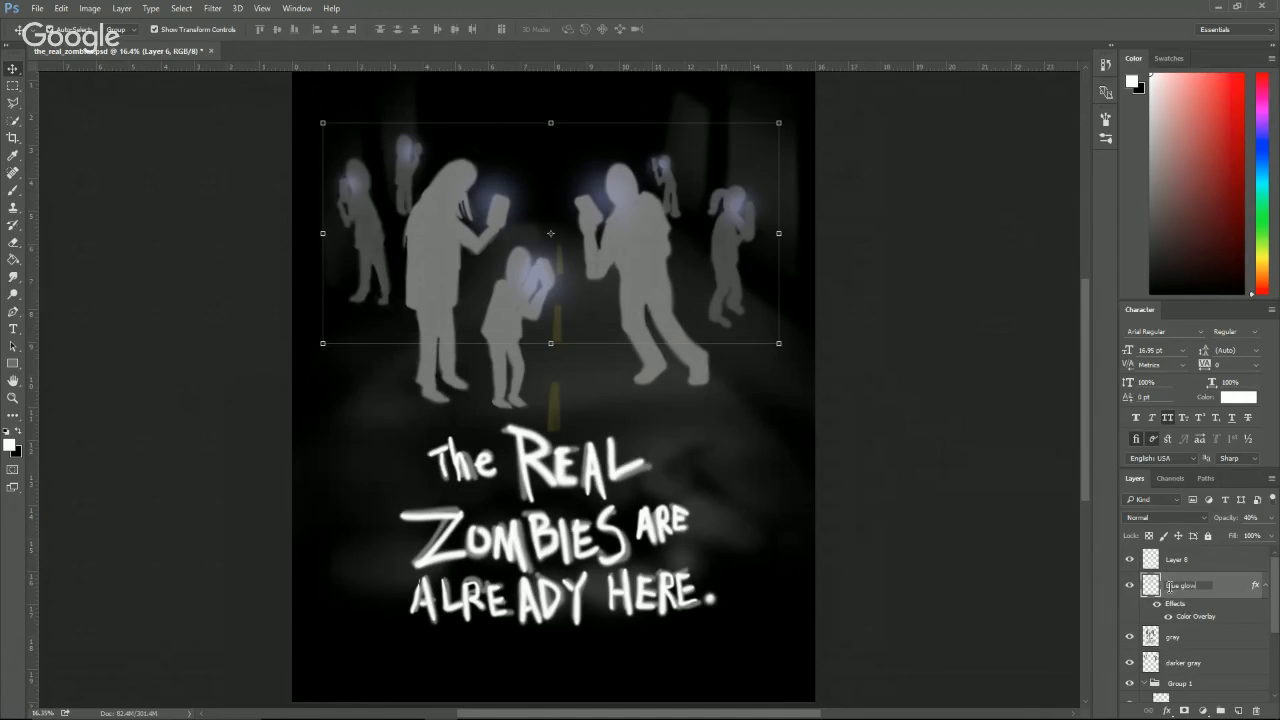
pyautogui.press('Return')
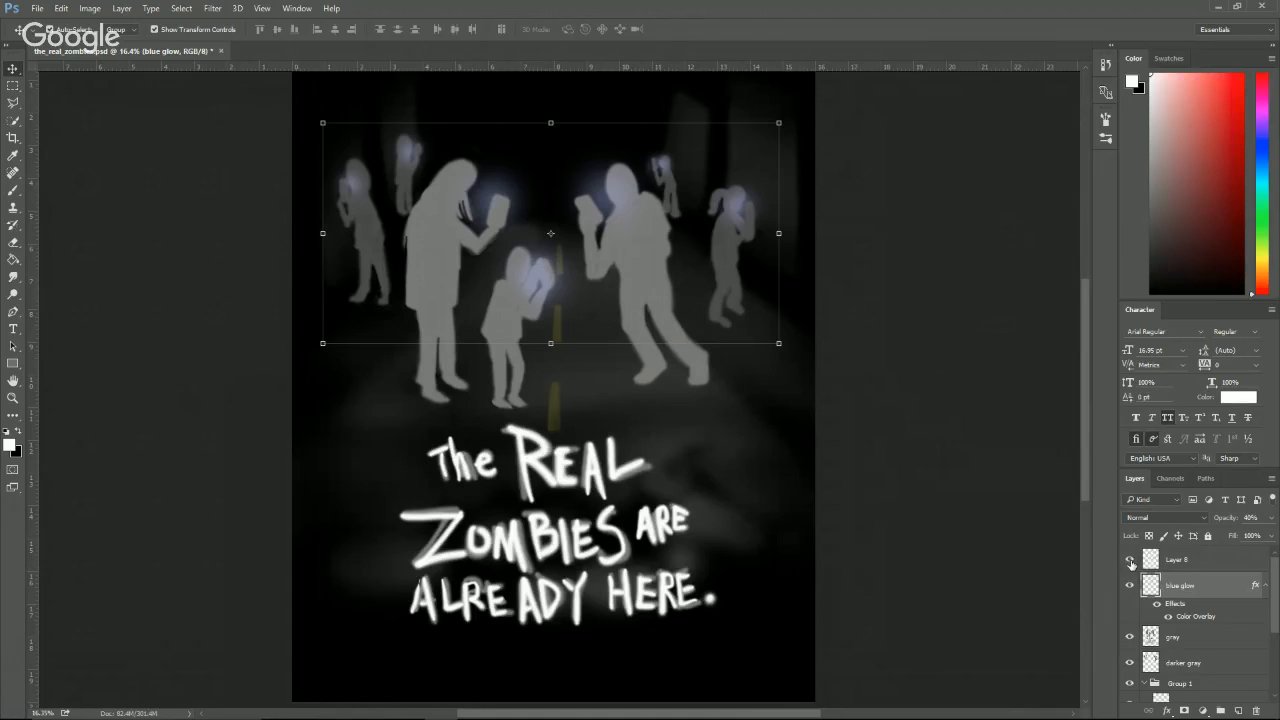
# Check Layer 8 by hiding and showing it, and rename this slogan layer "white overlay".
pyautogui.click(1131, 561)
pyautogui.click(1131, 561)
pyautogui.doubleClick(1180, 561)
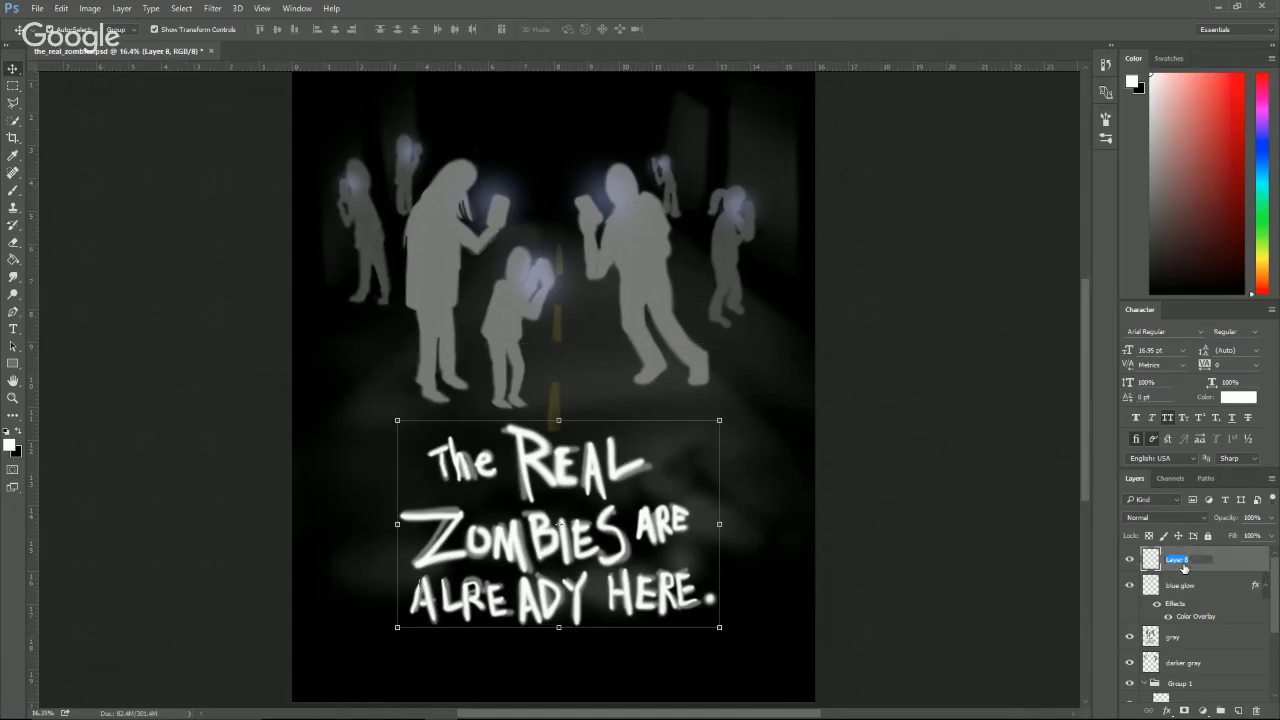
pyautogui.write('white overlay')
pyautogui.press('Return')
pyautogui.scroll(-1, 1174, 600)
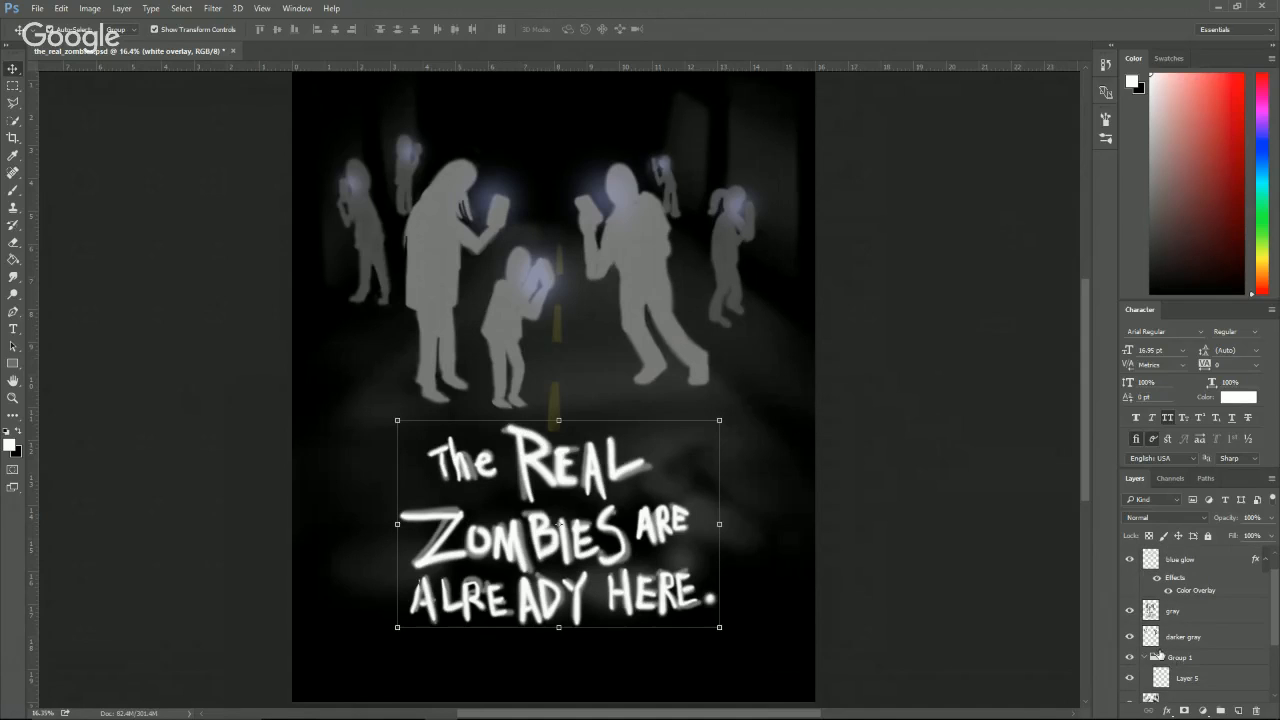
# Check what Layer 7 contains by toggling its visibility and rename it "dark gray bg".
pyautogui.scroll(-1, 1157, 652)
pyautogui.click(1130, 678)
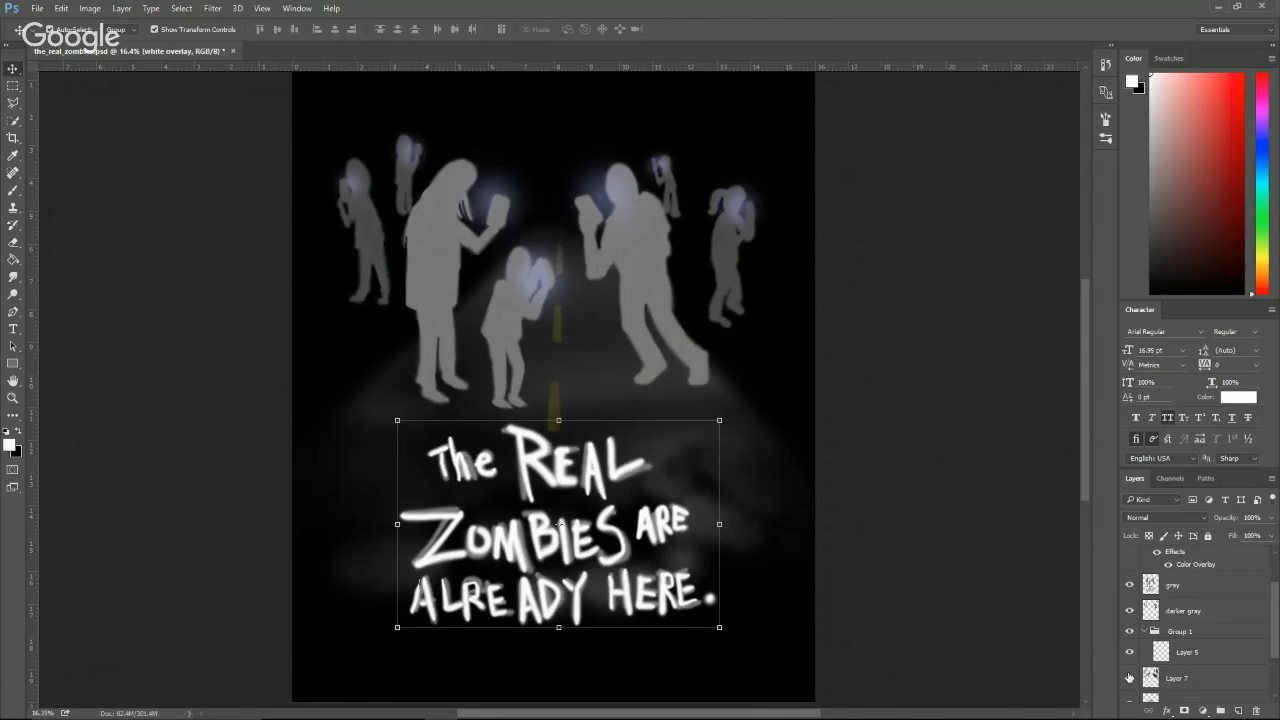
pyautogui.click(1130, 678)
pyautogui.doubleClick(1175, 678)
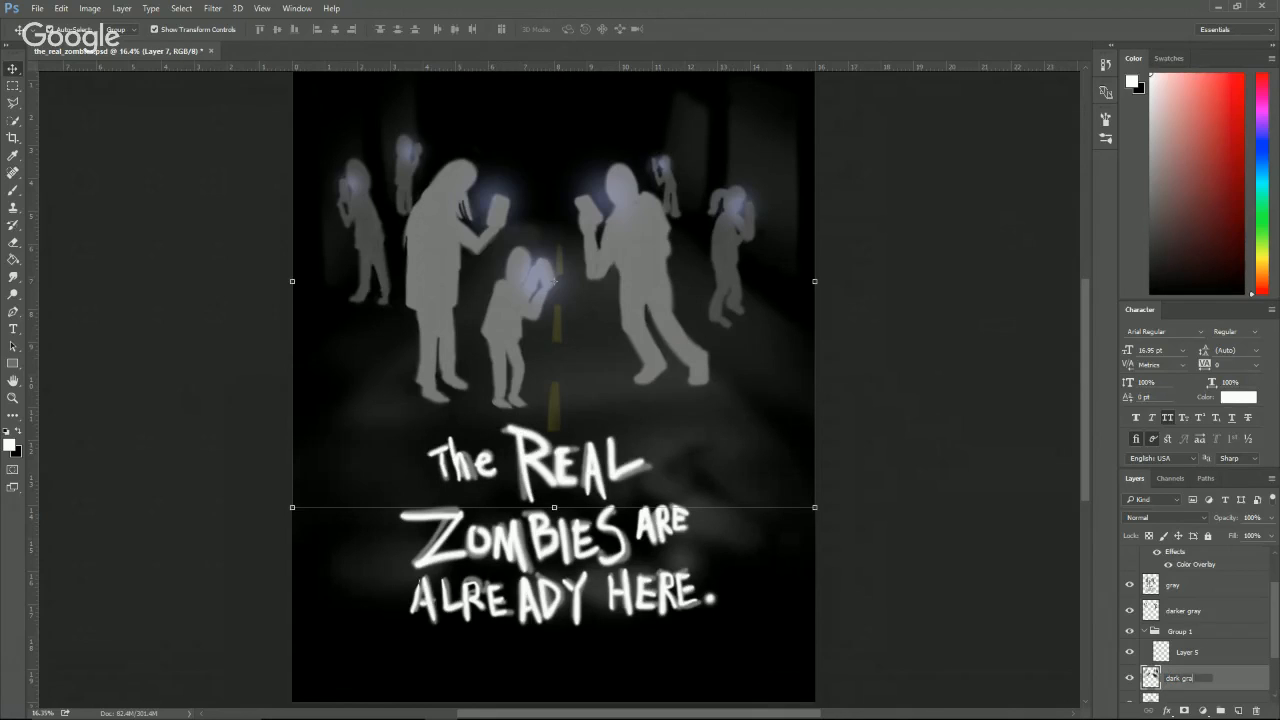
pyautogui.write('dark gray bg')
pyautogui.press('Return')
# Merge Layer 4 with the dark gray bg layer and toggle the merged layer's visibility to check it.
pyautogui.scroll(2, 1190, 636)
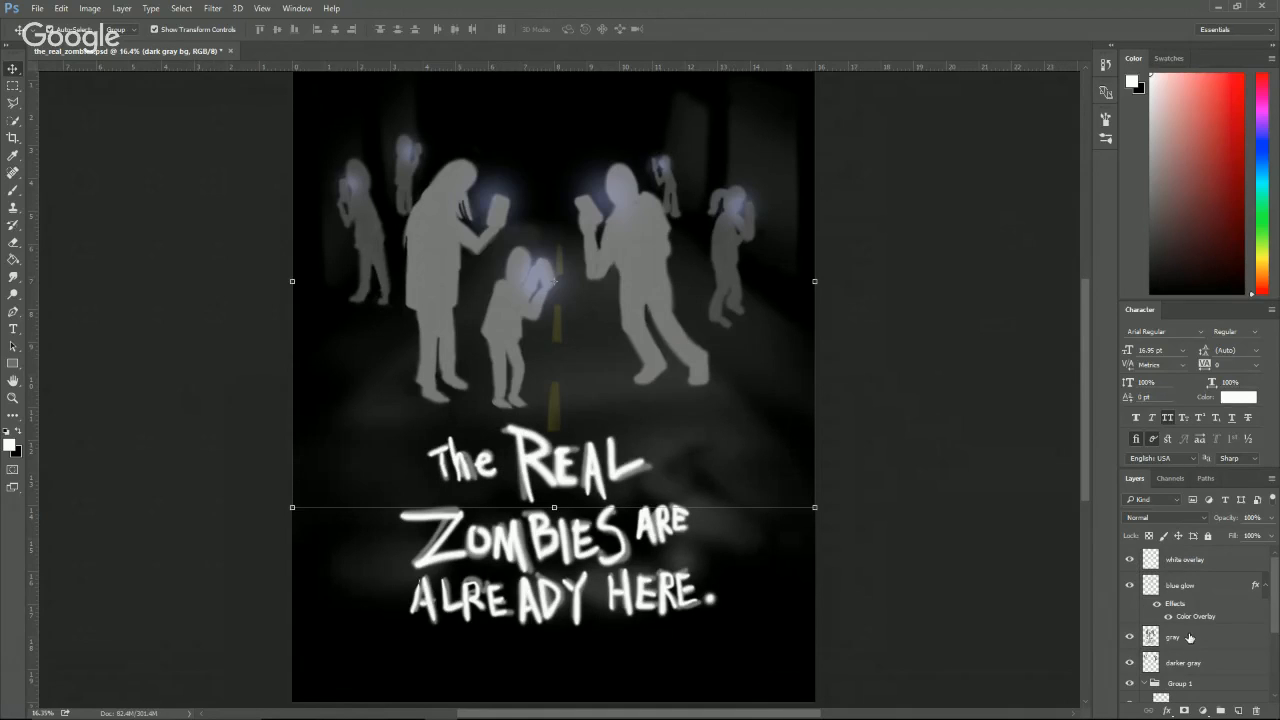
pyautogui.scroll(-5, 1170, 595)
pyautogui.click(1180, 636)
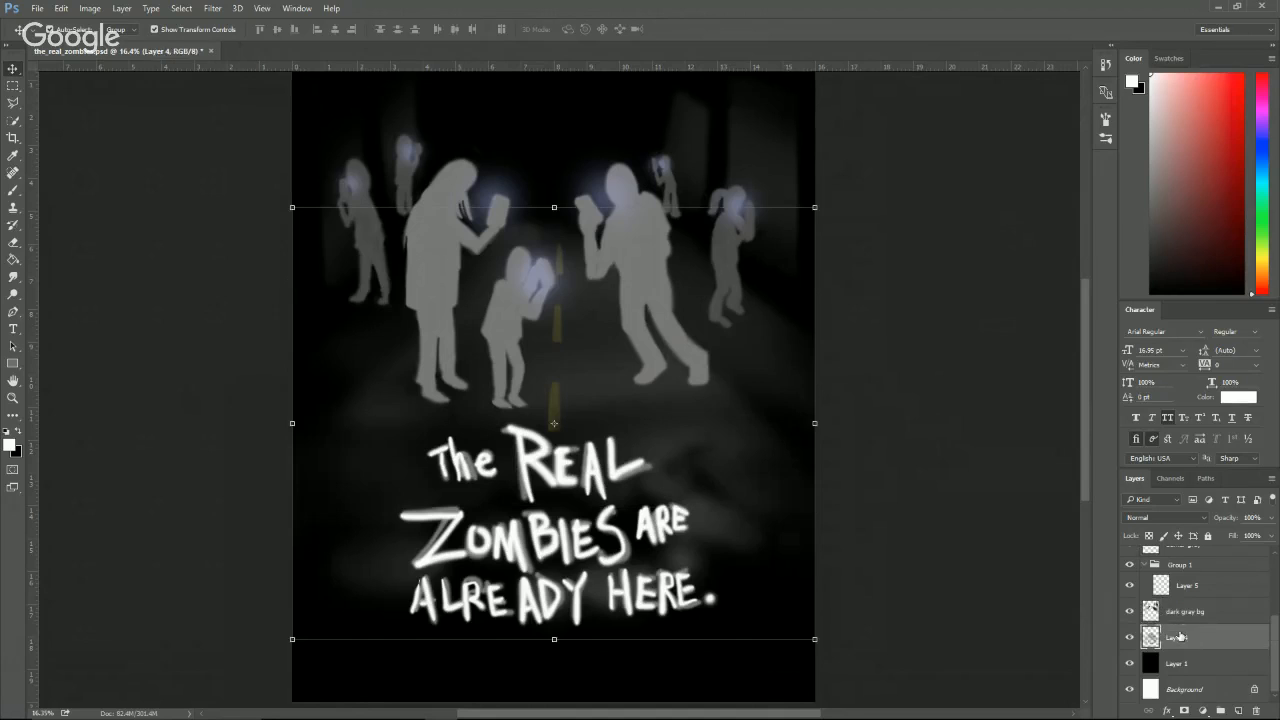
pyautogui.keyDown('shift'); pyautogui.click(1186, 621); pyautogui.keyUp('shift')
pyautogui.hotkey('ctrl', 'e')
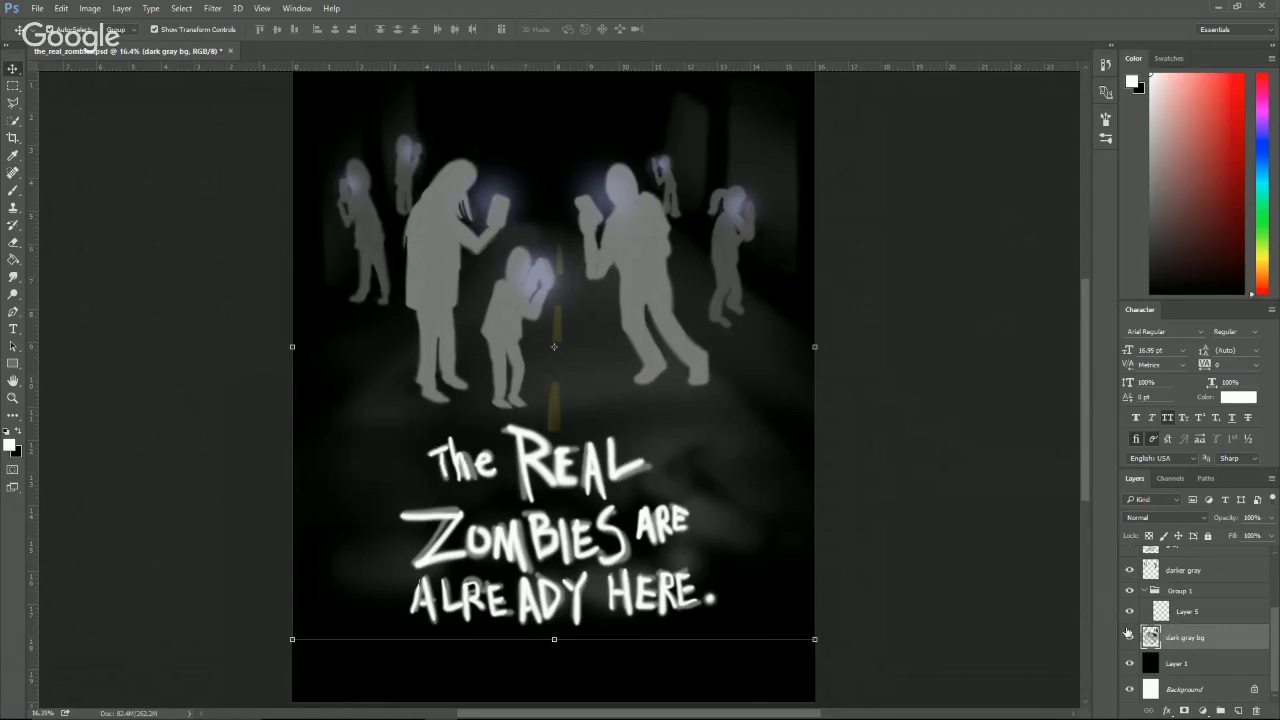
pyautogui.click(1129, 638)
pyautogui.click(1129, 638)
# Add a Color Overlay effect in a dark neutral gray to the dark gray bg layer, with Normal blending at 100% opacity.
pyautogui.rightClick(1177, 645)
pyautogui.click(1172, 42)
pyautogui.click(302, 579)
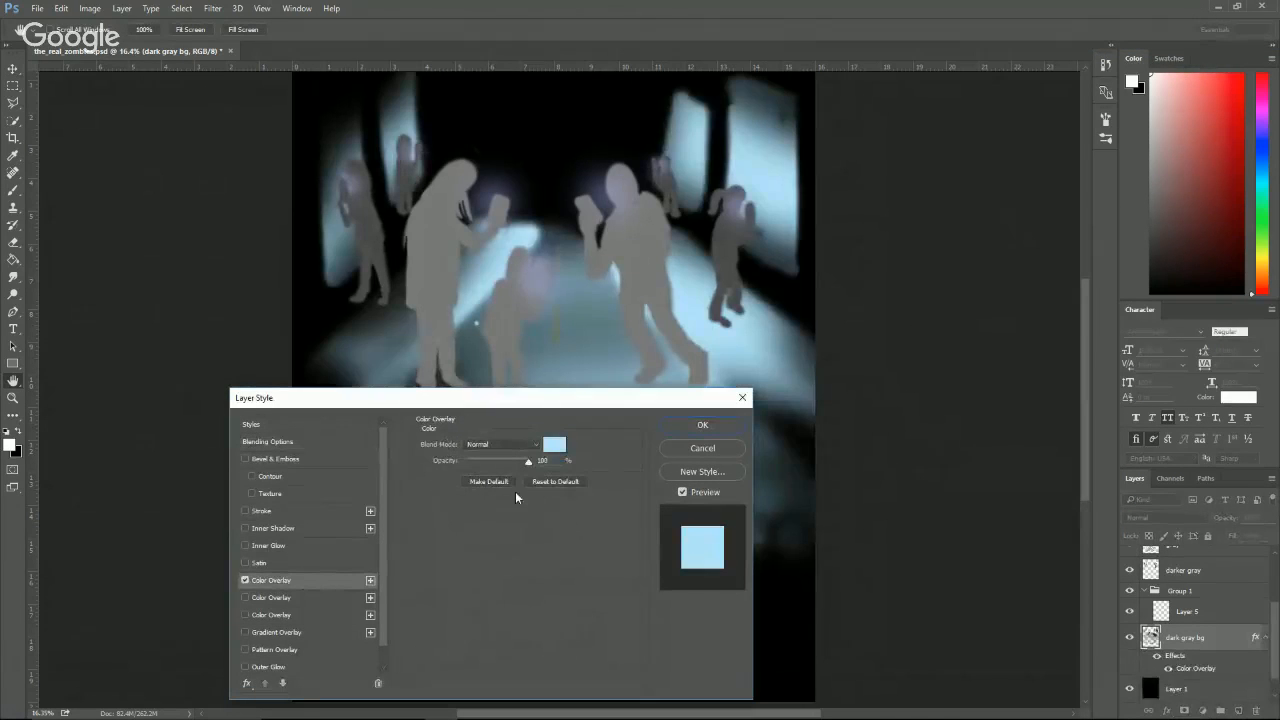
pyautogui.click(553, 444)
pyautogui.click(476, 322)
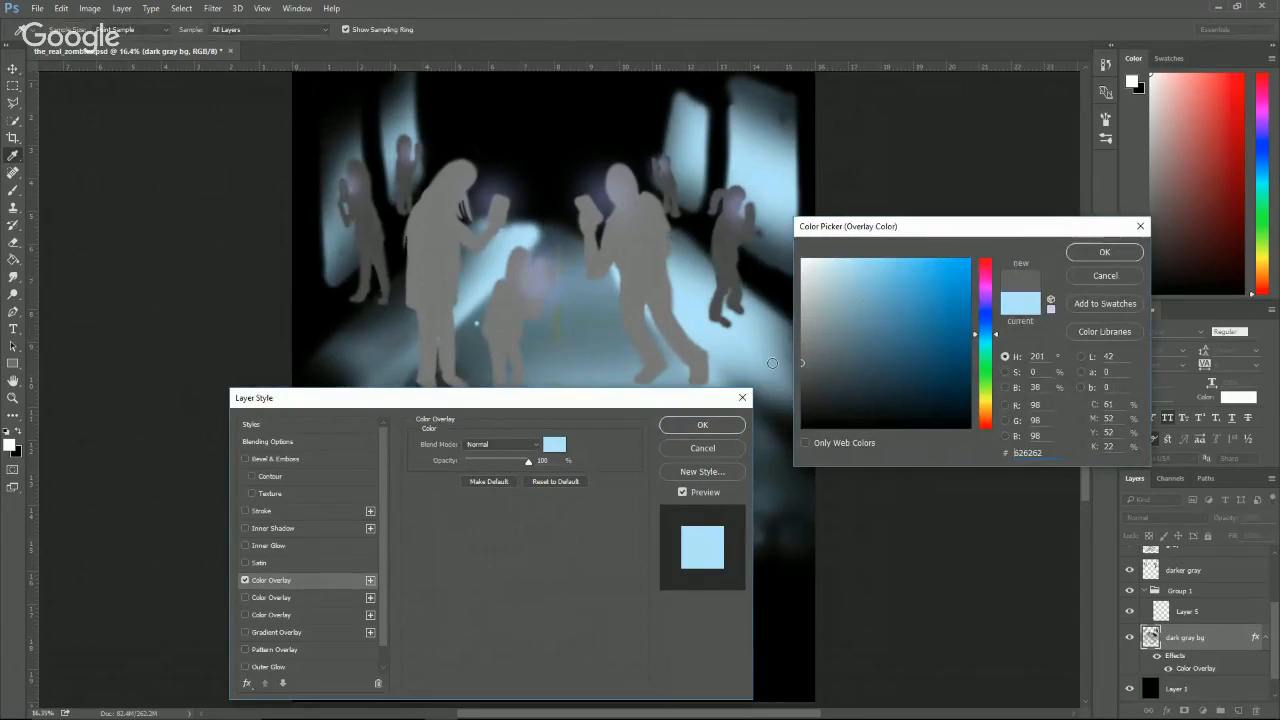
pyautogui.moveTo(806, 374); pyautogui.dragTo(793, 391)
pyautogui.click(1095, 254)
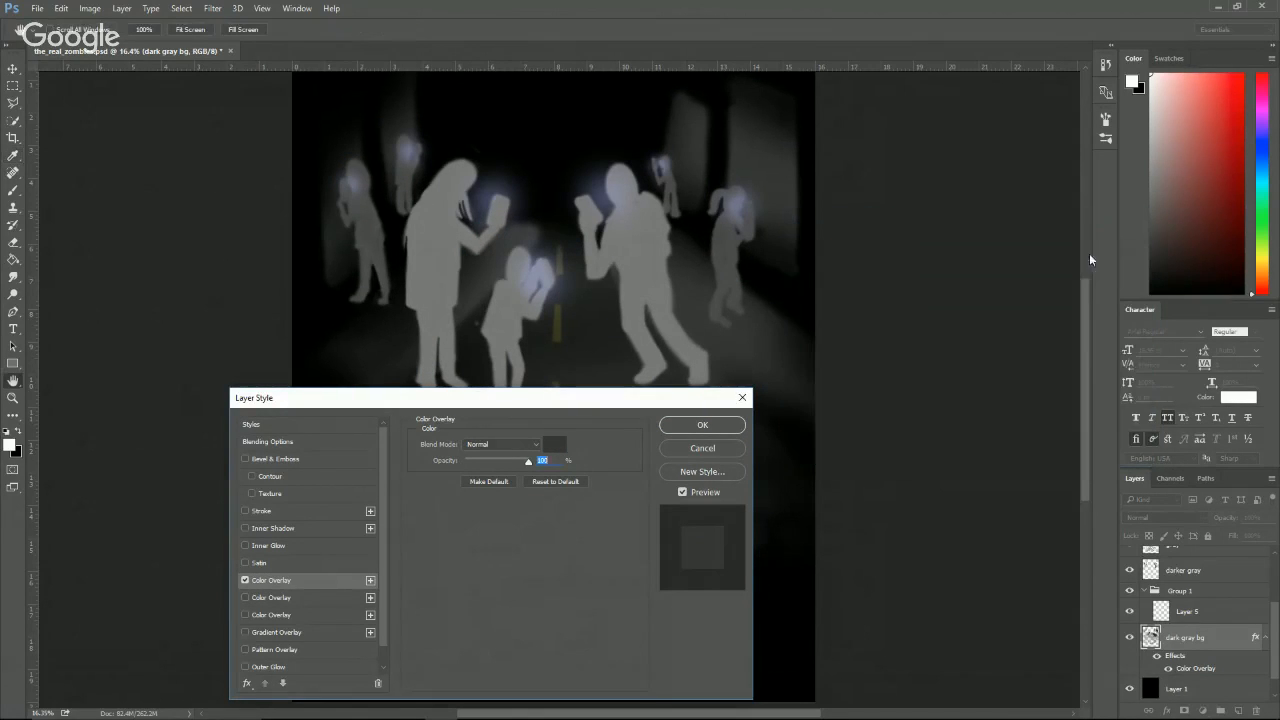
pyautogui.click(729, 426)
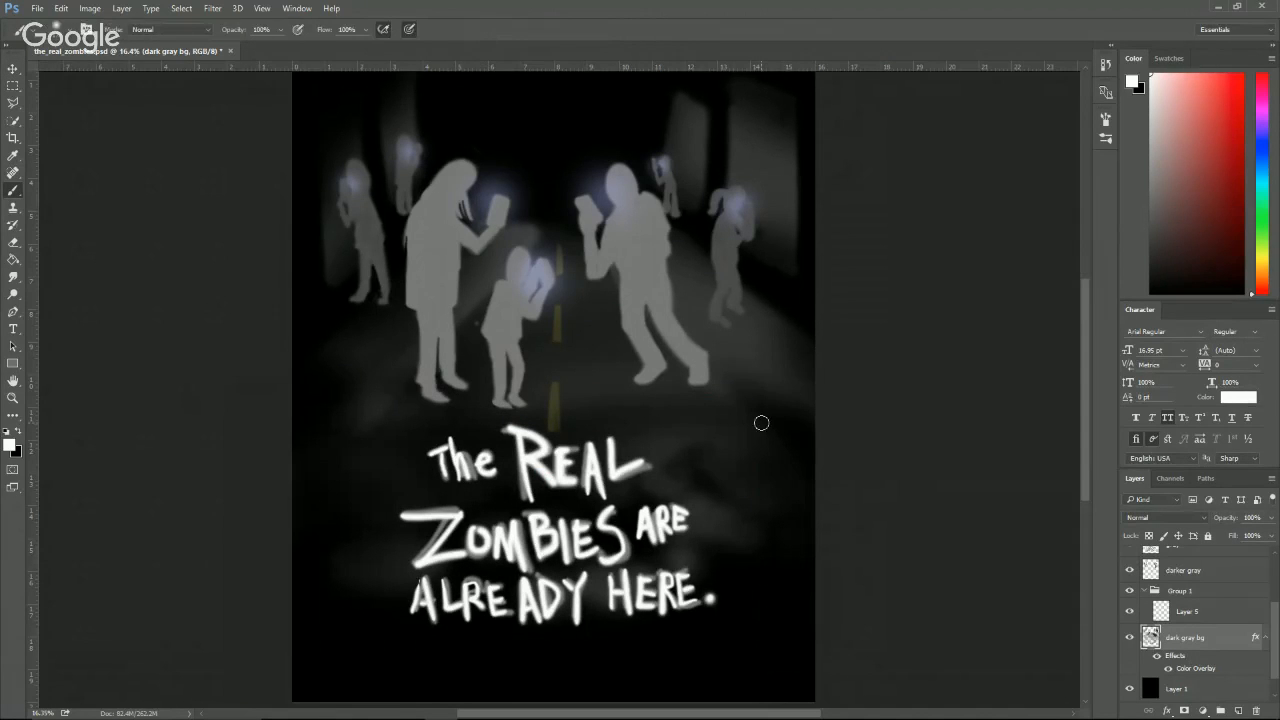
pyautogui.press('e')
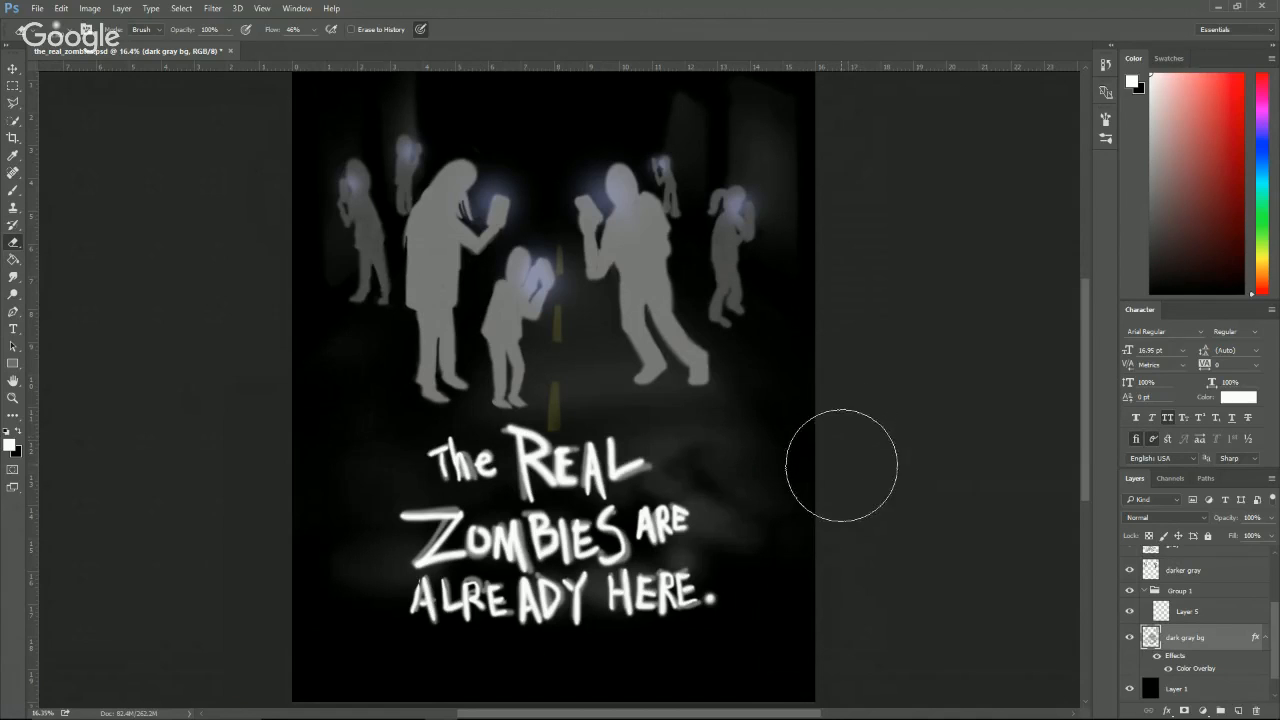
pyautogui.press('v')
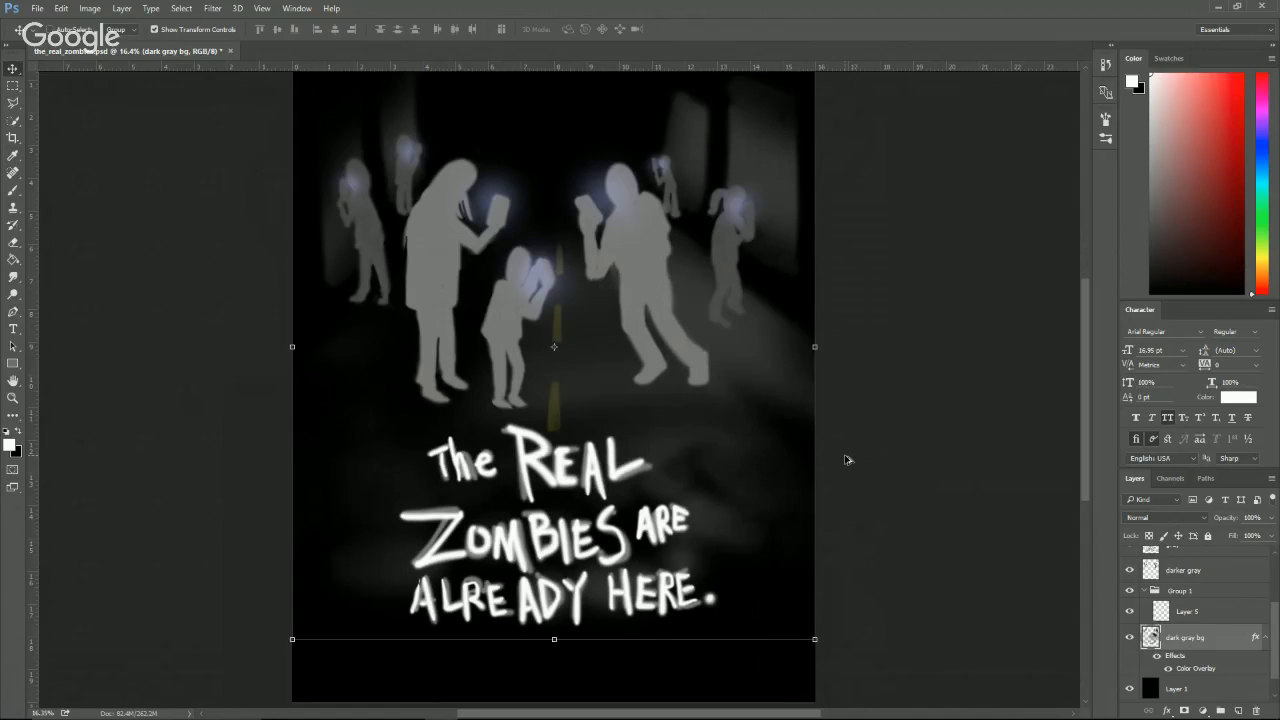
pyautogui.press('e')
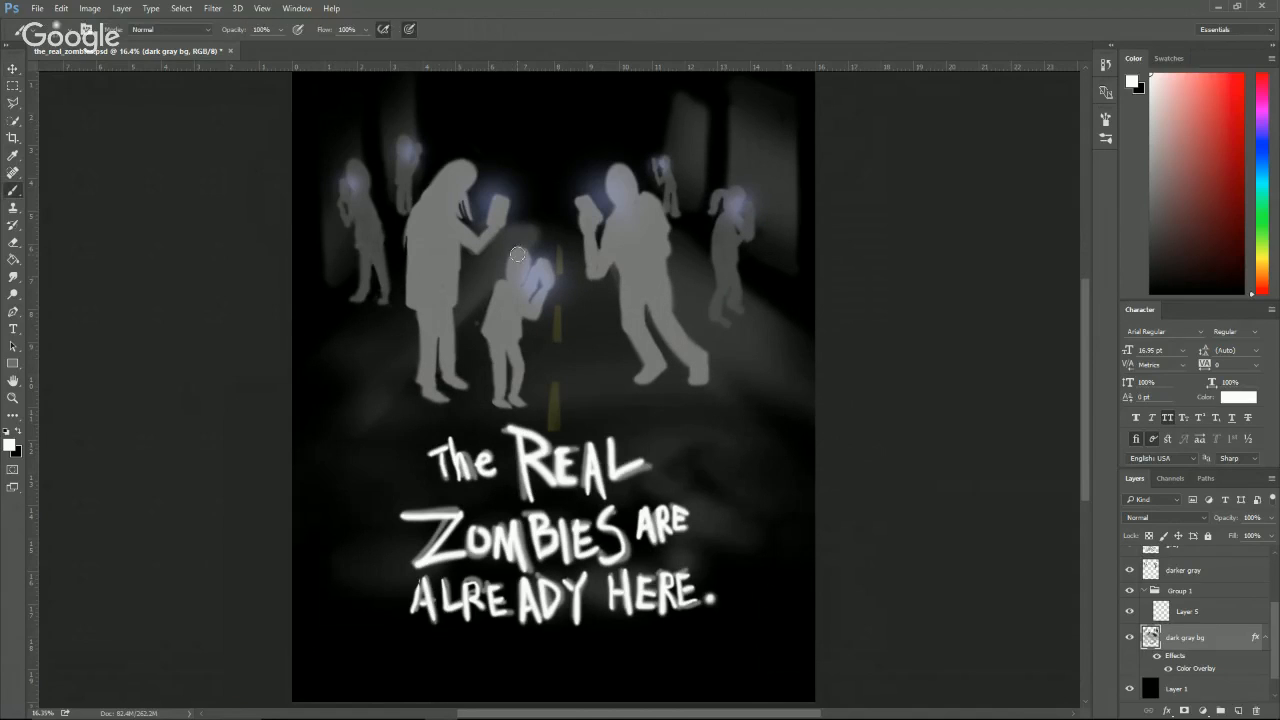
# Sample the dark gray beside the child figure and paint the road around the left figures with an enlarged soft brush.
pyautogui.press('b')
pyautogui.keyDown('alt'); pyautogui.click(477, 297); pyautogui.keyUp('alt')
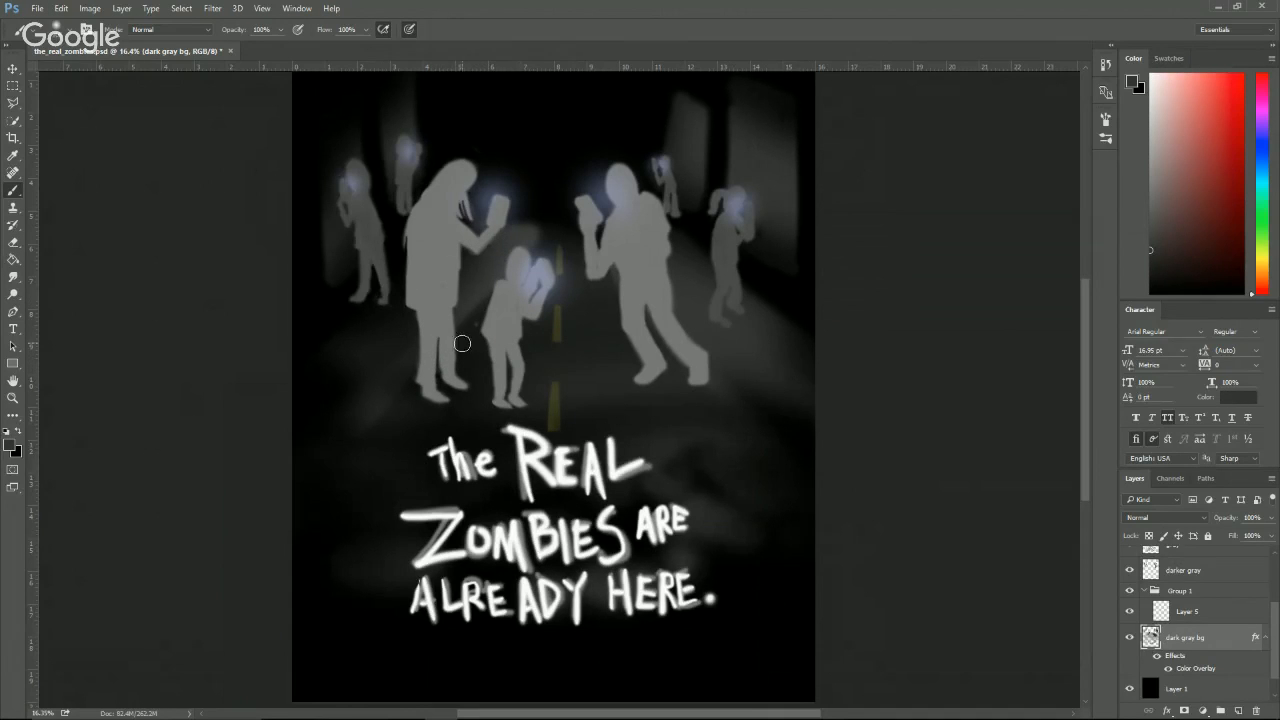
pyautogui.press(']')
pyautogui.press(']')
pyautogui.press(']')
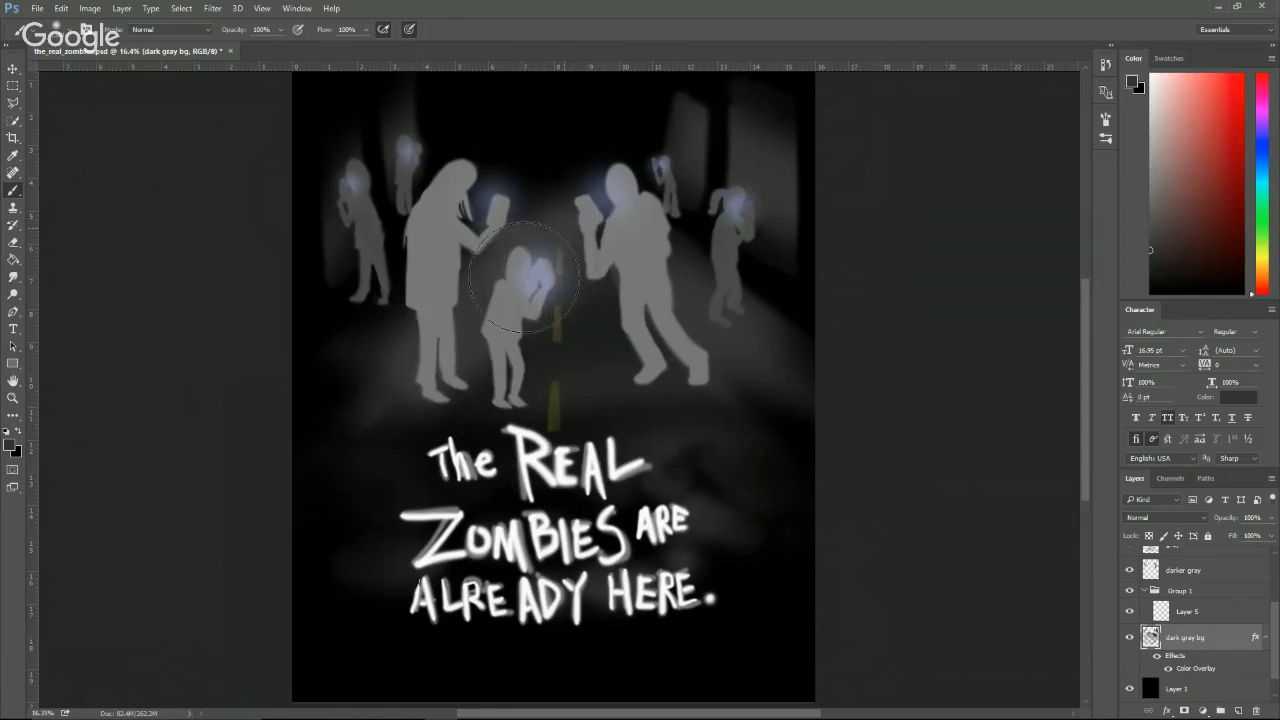
# Fade the left and right edges of the road on the dark gray bg layer with a large soft eraser.
pyautogui.press('e')
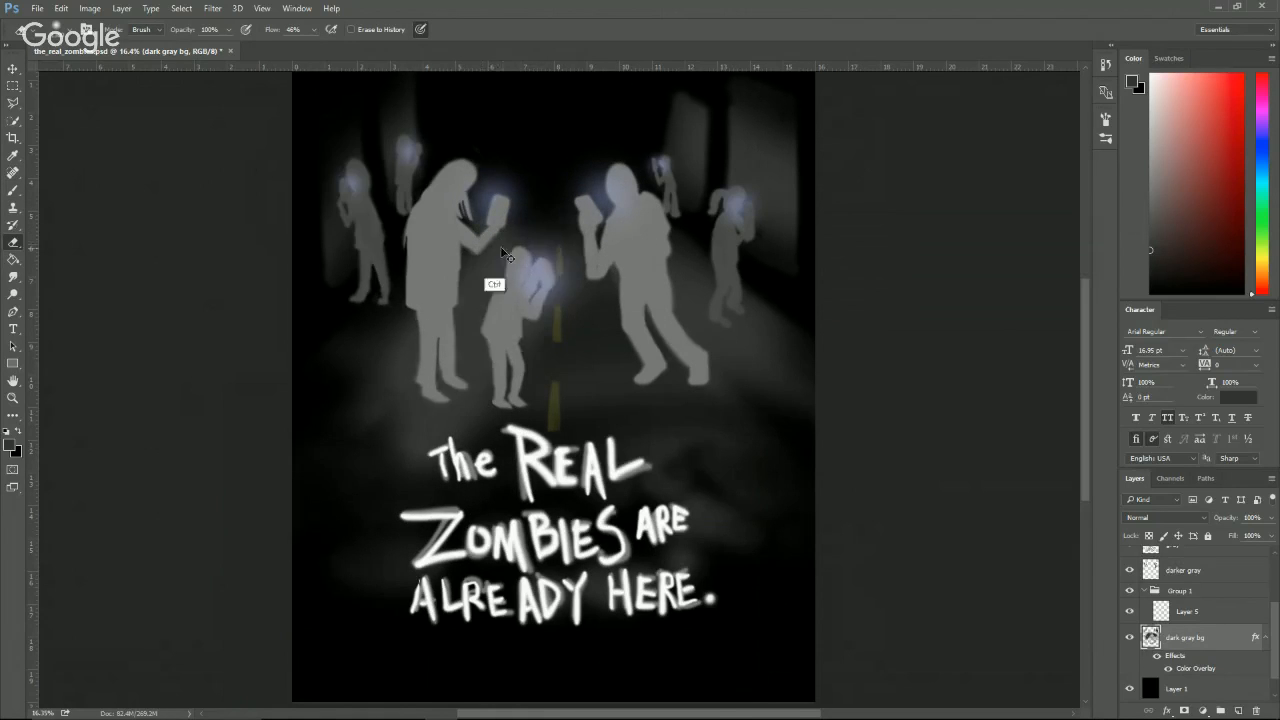
pyautogui.moveTo(520, 190)
pyautogui.mouseDown()
pyautogui.moveTo(276, 395)
pyautogui.moveTo(206, 487)
pyautogui.mouseUp()
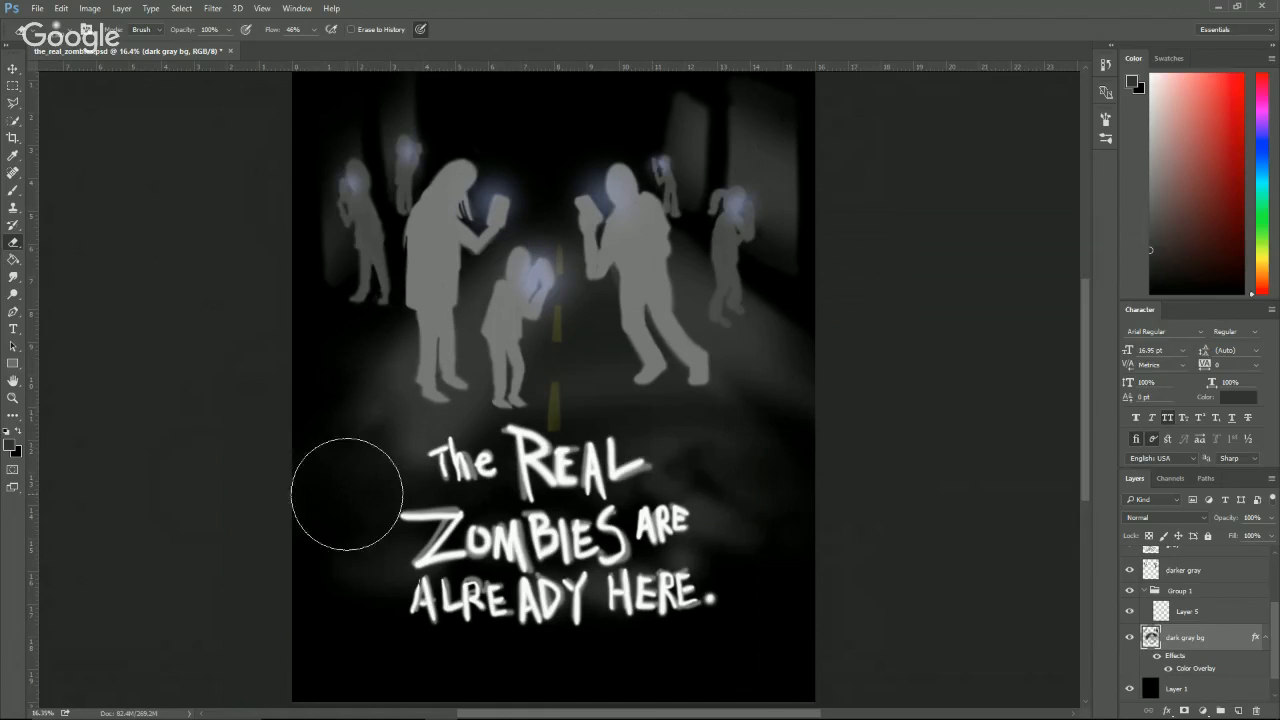
pyautogui.press(']')
pyautogui.press(']')
pyautogui.press(']')
pyautogui.press(']')
pyautogui.press(']')
pyautogui.press(']')
pyautogui.press(']')
pyautogui.press(']')
pyautogui.press(']')
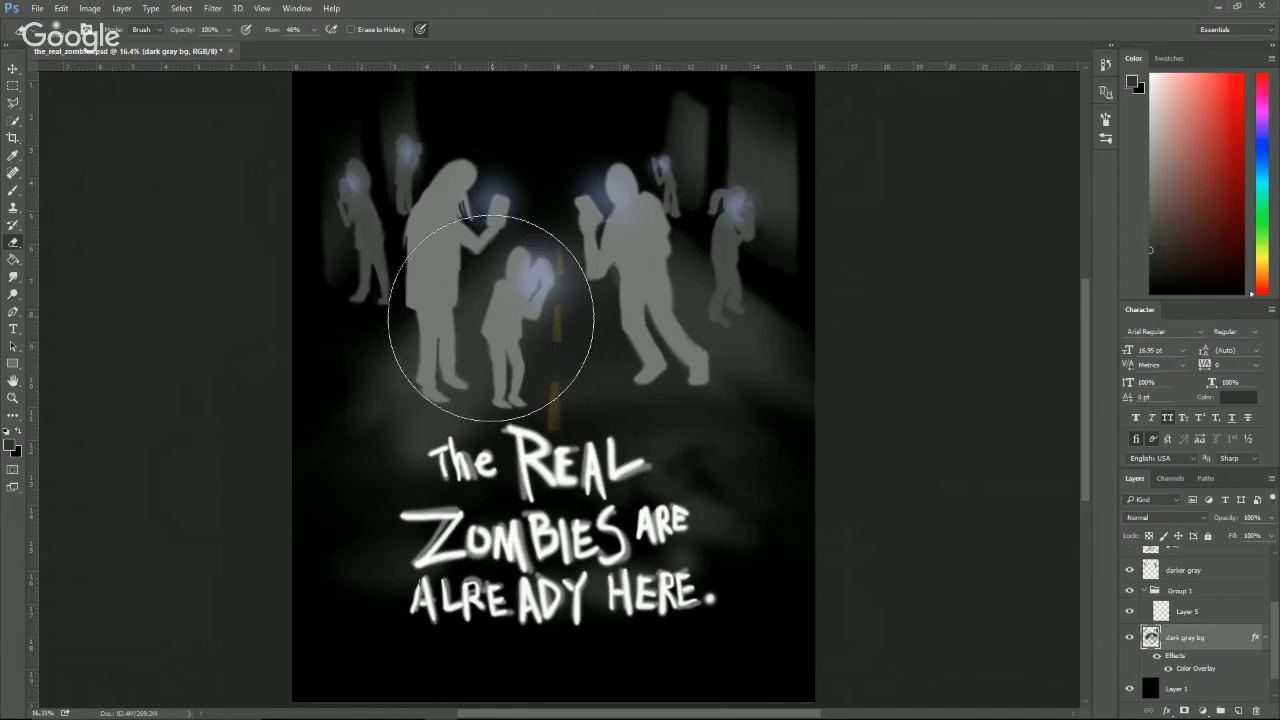
pyautogui.moveTo(494, 320)
pyautogui.mouseDown()
pyautogui.moveTo(425, 415)
pyautogui.moveTo(470, 399)
pyautogui.moveTo(545, 248)
pyautogui.moveTo(452, 388)
pyautogui.moveTo(396, 379)
pyautogui.moveTo(361, 431)
pyautogui.moveTo(406, 409)
pyautogui.mouseUp()
pyautogui.moveTo(670, 302); pyautogui.dragTo(843, 415)
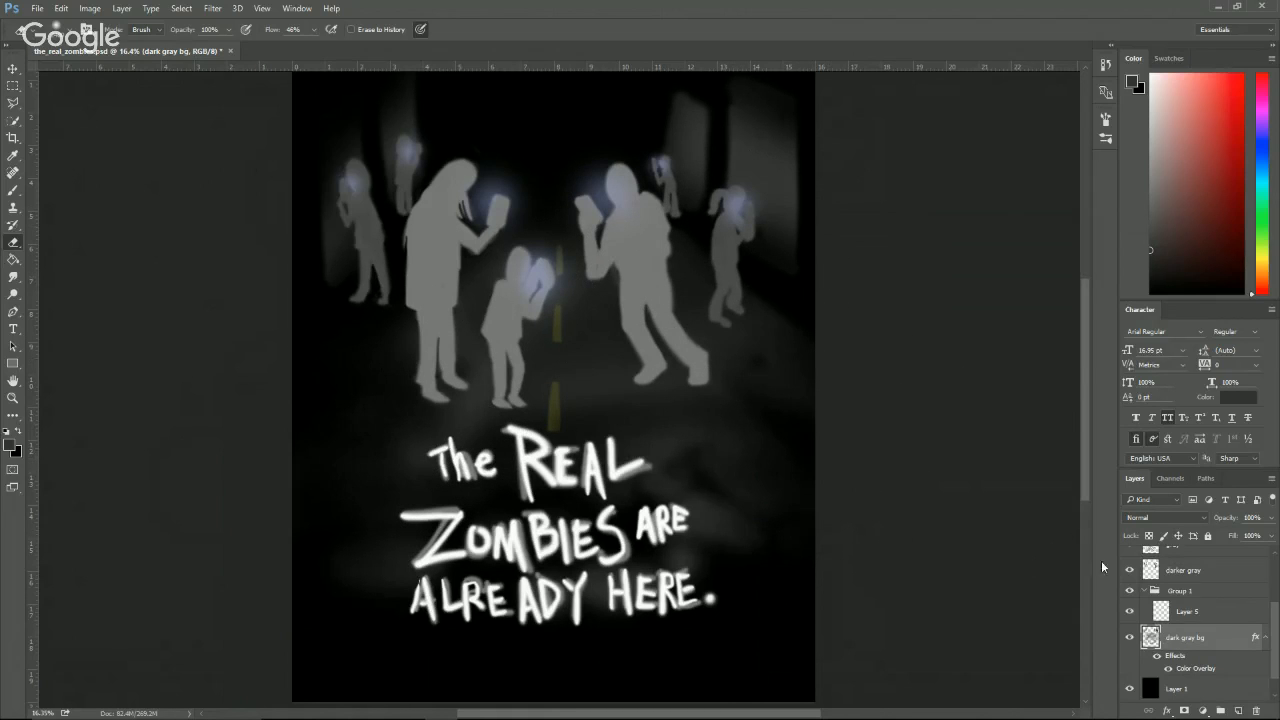
# Duplicate the dark gray bg layer, hide the original, and erase speckled texture into the copy's buildings and road with a large spatter eraser.
pyautogui.moveTo(1208, 647); pyautogui.dragTo(1239, 709)
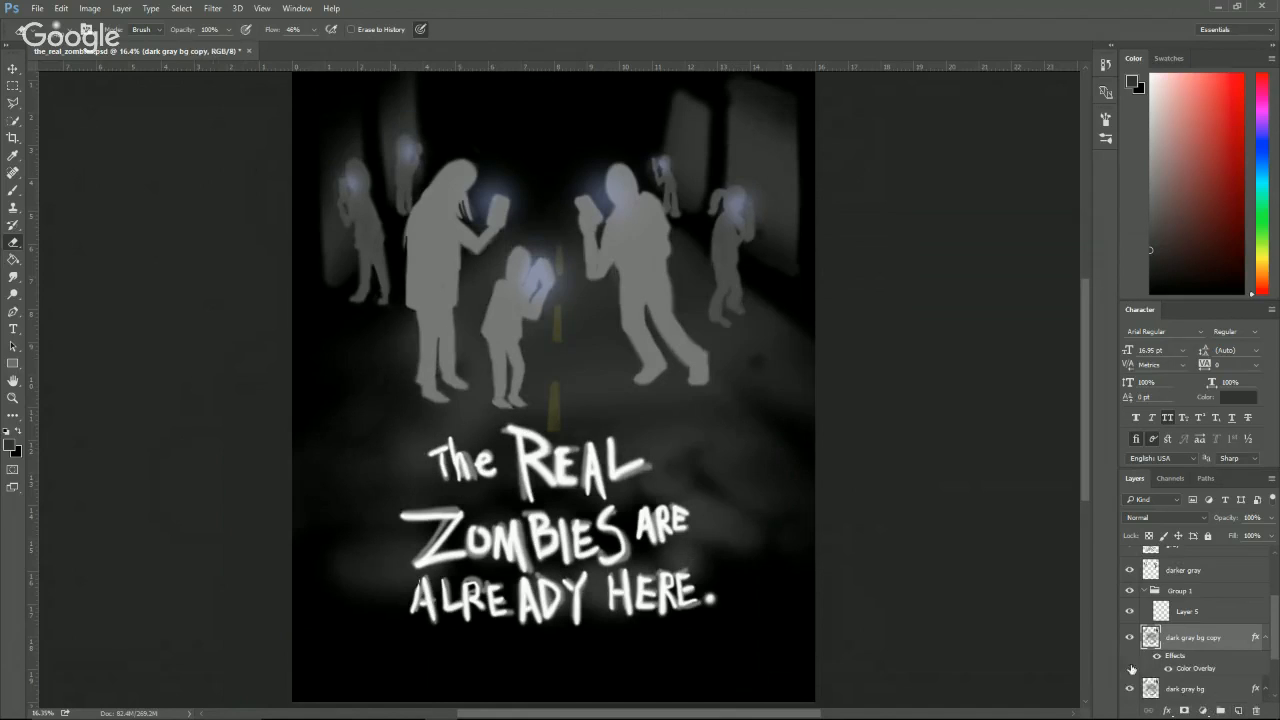
pyautogui.click(68, 32)
pyautogui.scroll(-10, 163, 186)
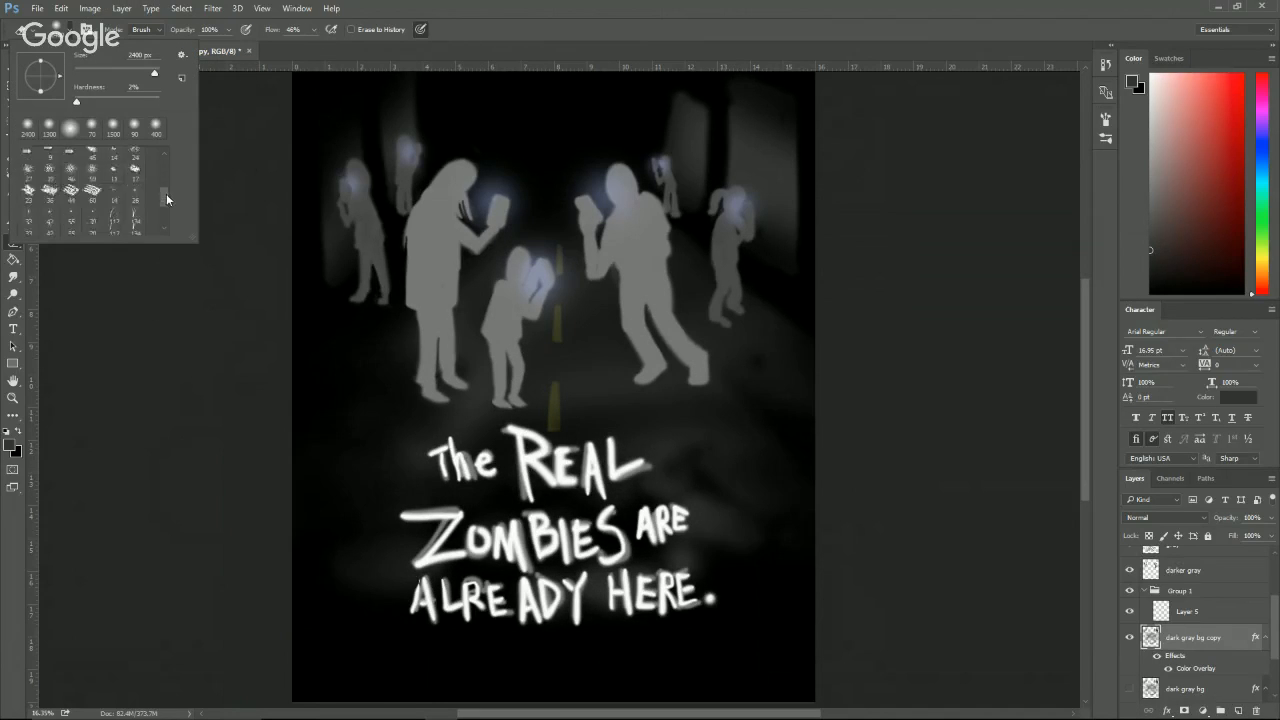
pyautogui.click(685, 33)
pyautogui.press(']')
pyautogui.press(']')
pyautogui.press(']')
pyautogui.press(']')
pyautogui.press(']')
pyautogui.press(']')
pyautogui.press(']')
pyautogui.press(']')
pyautogui.press(']')
pyautogui.press(']')
pyautogui.press(']')
pyautogui.press(']')
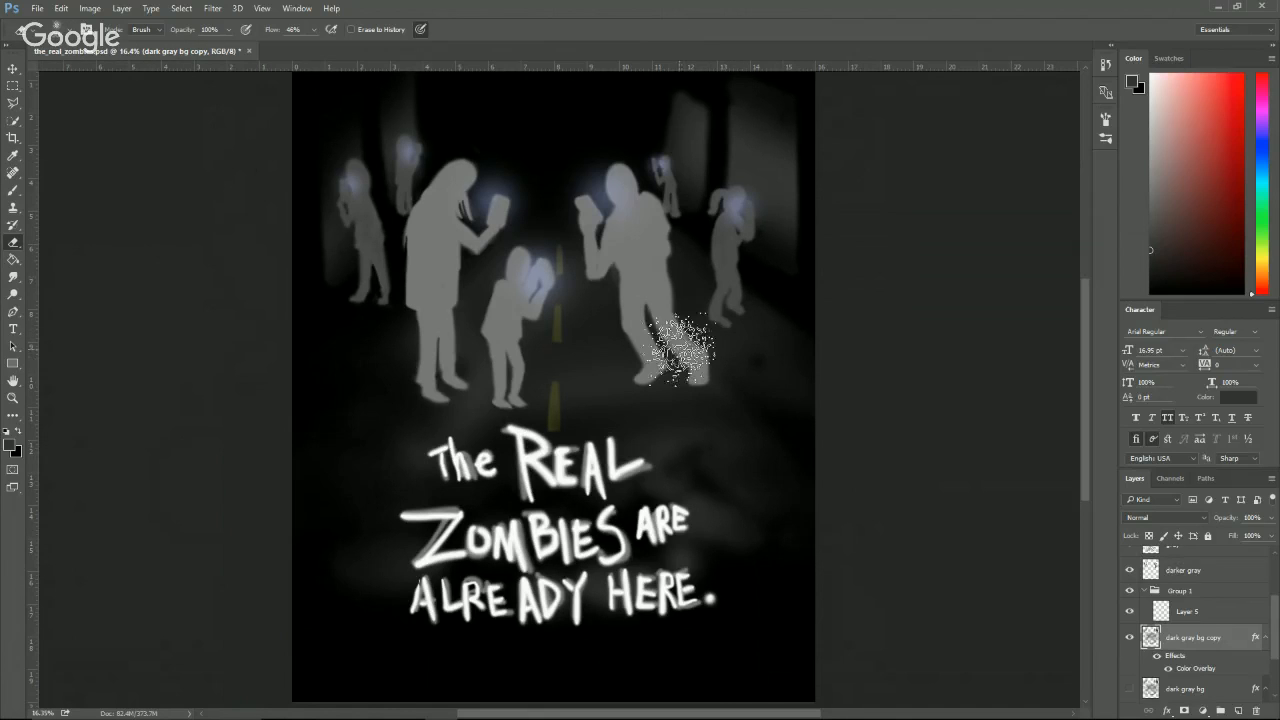
pyautogui.moveTo(561, 370); pyautogui.dragTo(605, 398)
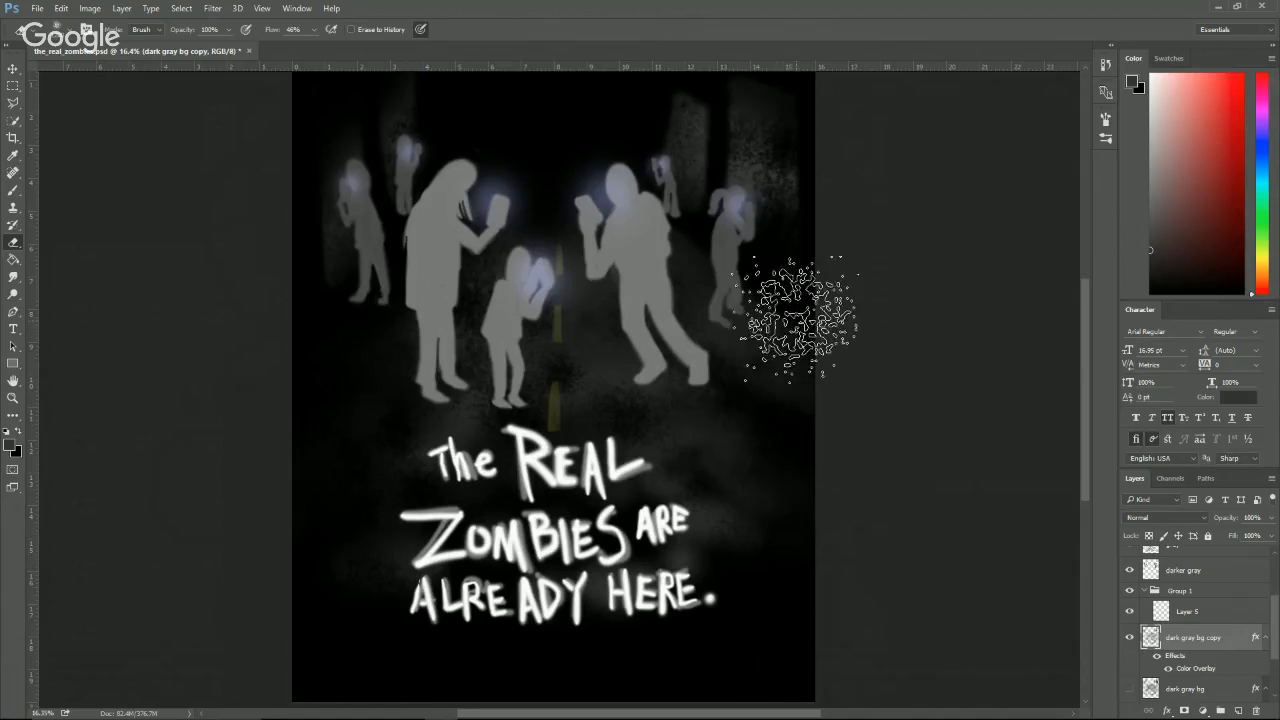
# Set the eraser flow to 10% and add speckled texture to the three large foreground figures on the gray layer.
pyautogui.press('v')
pyautogui.click(689, 352)
pyautogui.press('e')
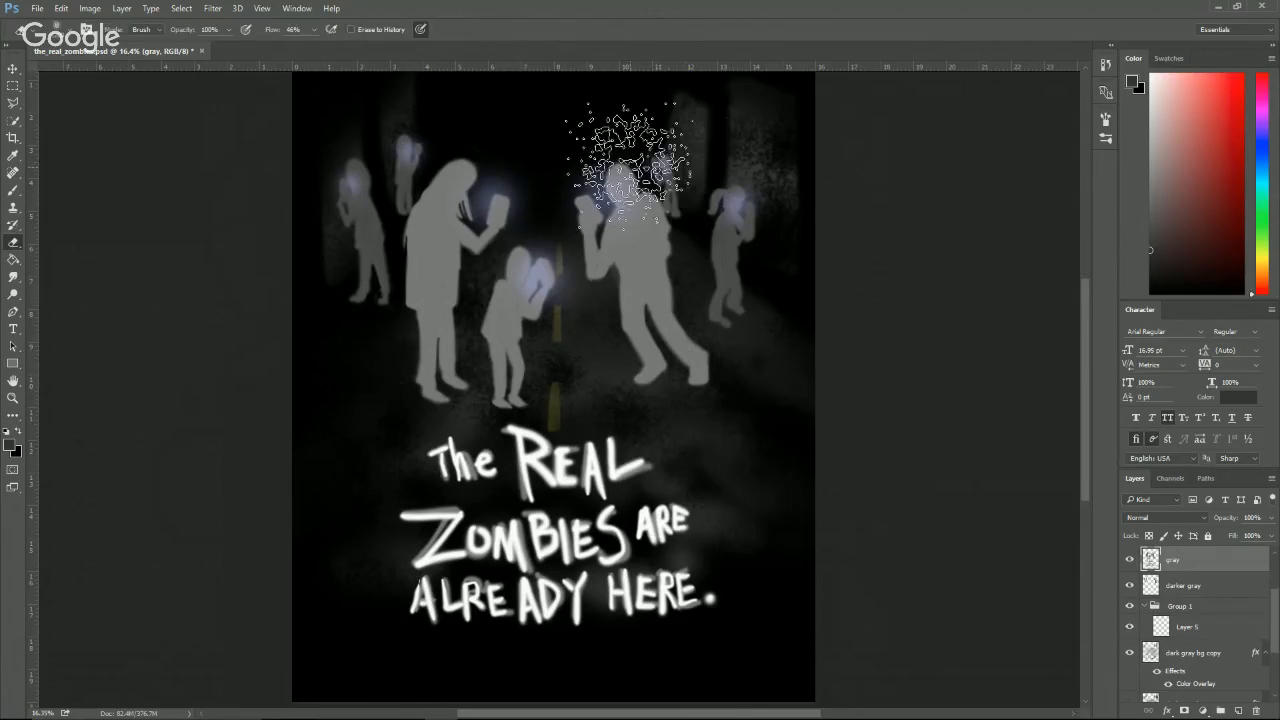
pyautogui.click(315, 30)
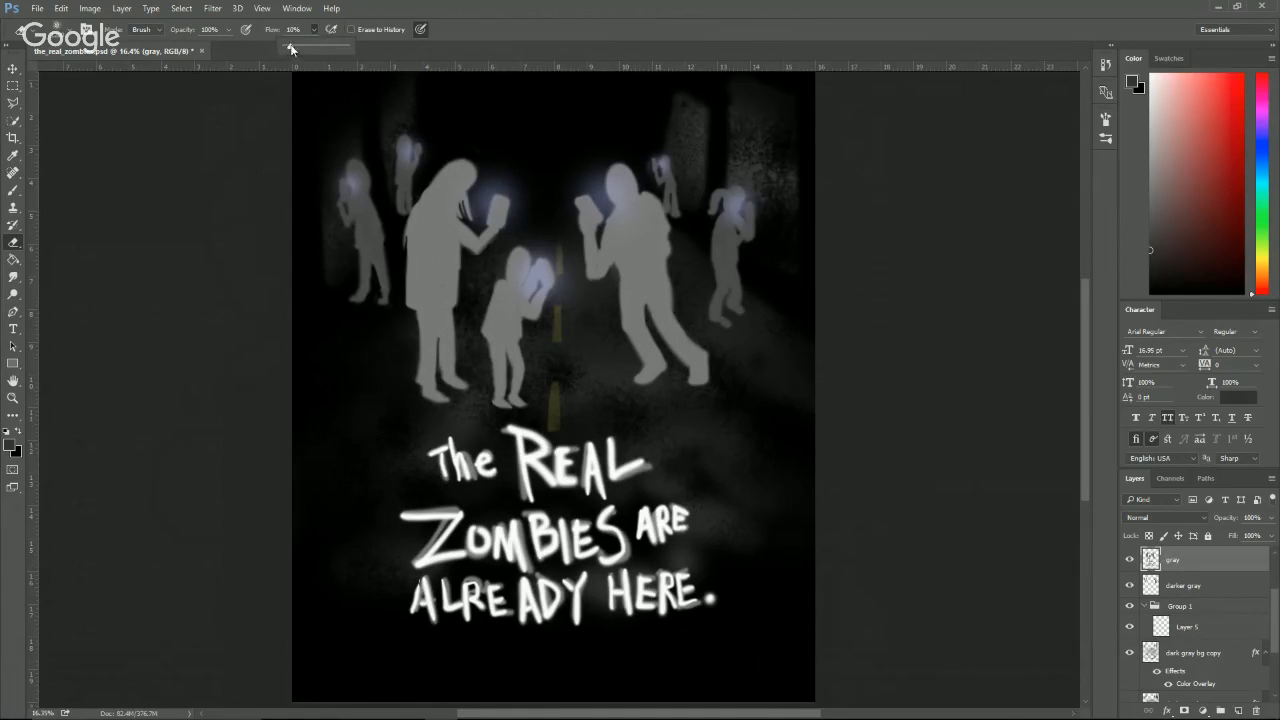
pyautogui.click(469, 192)
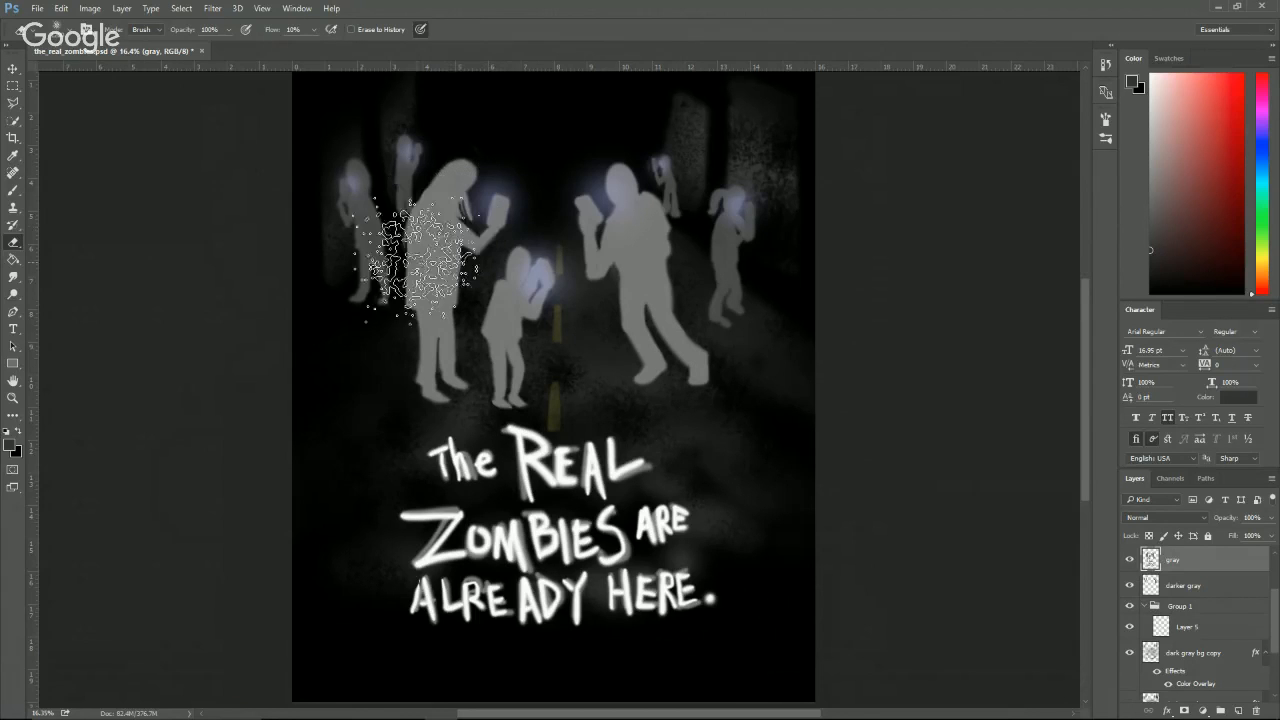
pyautogui.moveTo(415, 262)
pyautogui.mouseDown()
pyautogui.moveTo(398, 321)
pyautogui.moveTo(413, 356)
pyautogui.moveTo(413, 316)
pyautogui.moveTo(412, 390)
pyautogui.mouseUp()
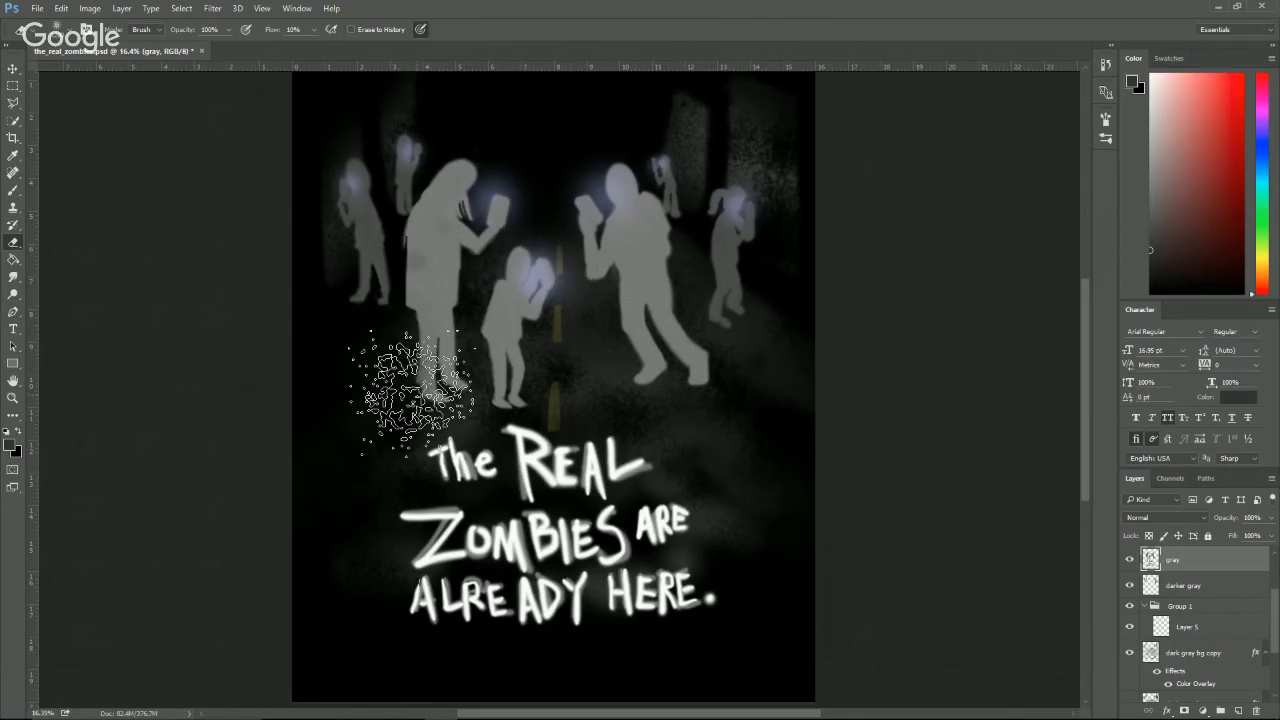
pyautogui.moveTo(502, 291)
pyautogui.mouseDown()
pyautogui.moveTo(508, 281)
pyautogui.moveTo(491, 380)
pyautogui.mouseUp()
pyautogui.moveTo(625, 295)
pyautogui.mouseDown()
pyautogui.moveTo(658, 365)
pyautogui.moveTo(708, 275)
pyautogui.moveTo(638, 260)
pyautogui.moveTo(663, 190)
pyautogui.moveTo(578, 195)
pyautogui.moveTo(588, 215)
pyautogui.moveTo(573, 280)
pyautogui.moveTo(693, 215)
pyautogui.moveTo(715, 218)
pyautogui.moveTo(712, 267)
pyautogui.mouseUp()
# Erase light speckled texture into the small background figures on the darker gray layer.
pyautogui.press('v')
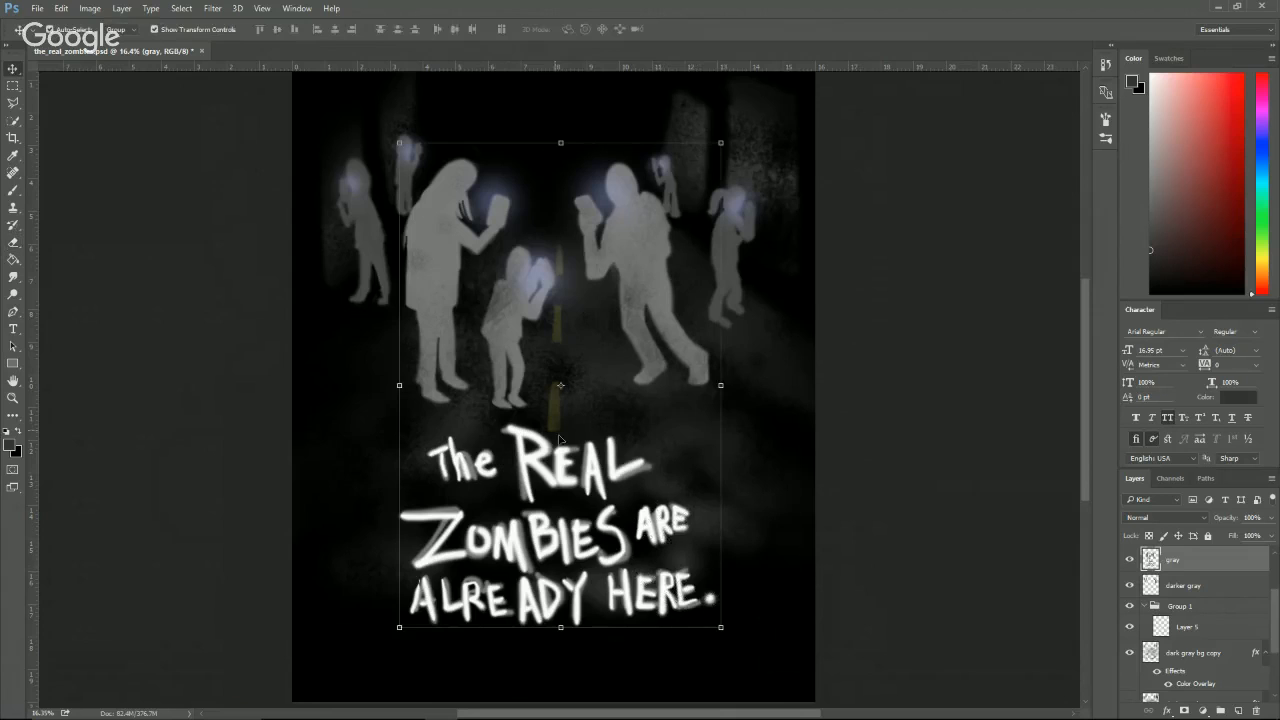
pyautogui.click(373, 248)
pyautogui.press('e')
pyautogui.moveTo(418, 174)
pyautogui.mouseDown()
pyautogui.moveTo(354, 172)
pyautogui.moveTo(348, 250)
pyautogui.moveTo(386, 320)
pyautogui.moveTo(416, 195)
pyautogui.moveTo(402, 153)
pyautogui.moveTo(411, 135)
pyautogui.moveTo(412, 211)
pyautogui.mouseUp()
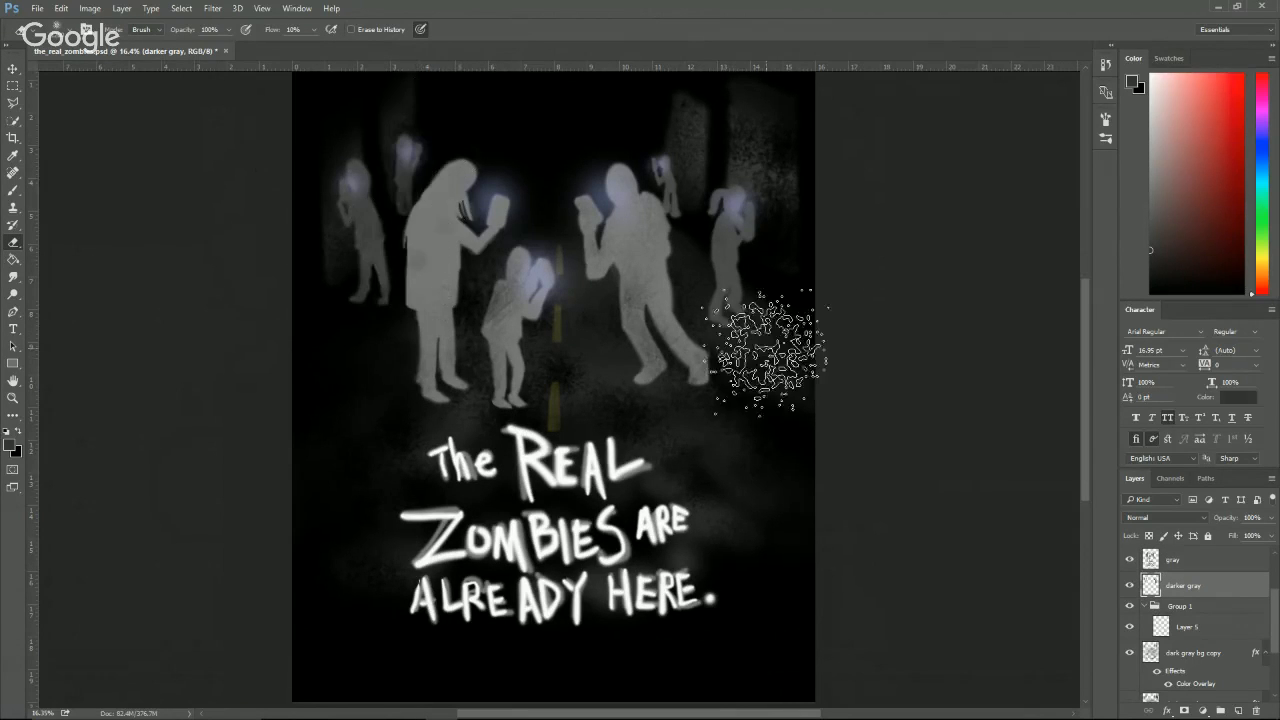
pyautogui.moveTo(771, 351)
pyautogui.mouseDown()
pyautogui.moveTo(708, 220)
pyautogui.moveTo(732, 297)
pyautogui.mouseUp()
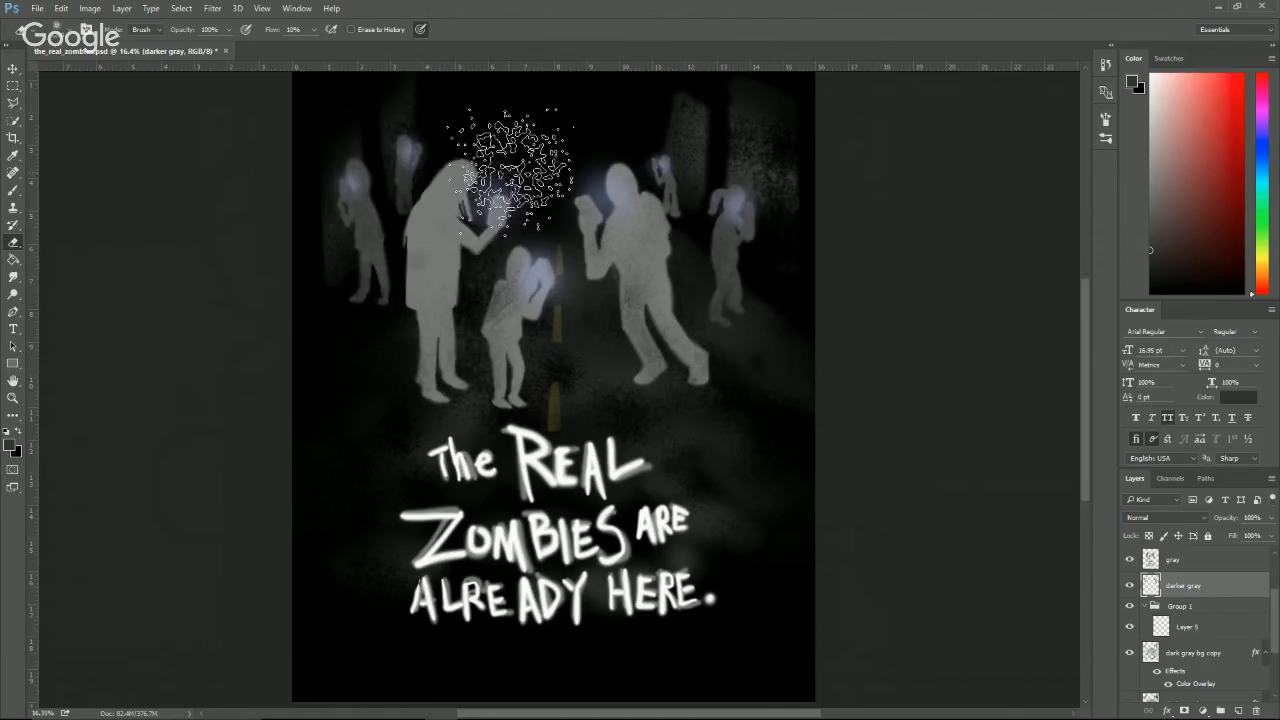
# Erase speckled texture into the hand-drawn slogan lettering on the white overlay layer.
pyautogui.press('v')
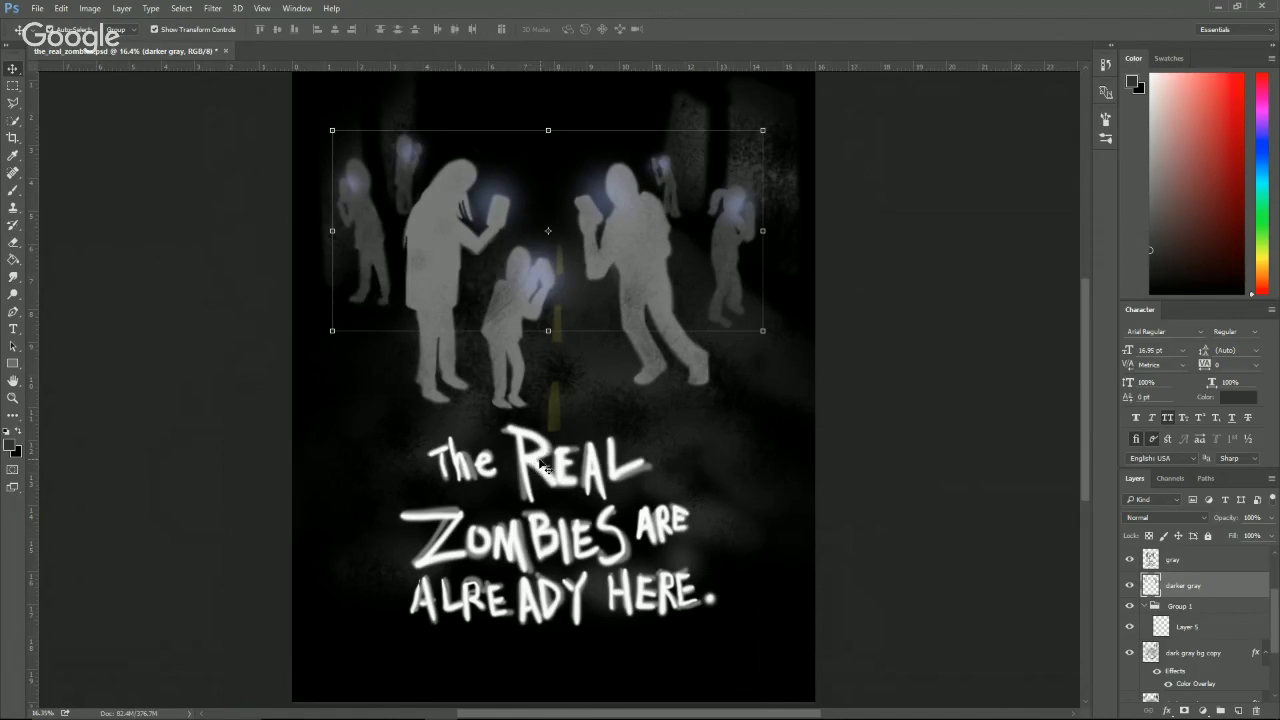
pyautogui.click(545, 472)
pyautogui.press('e')
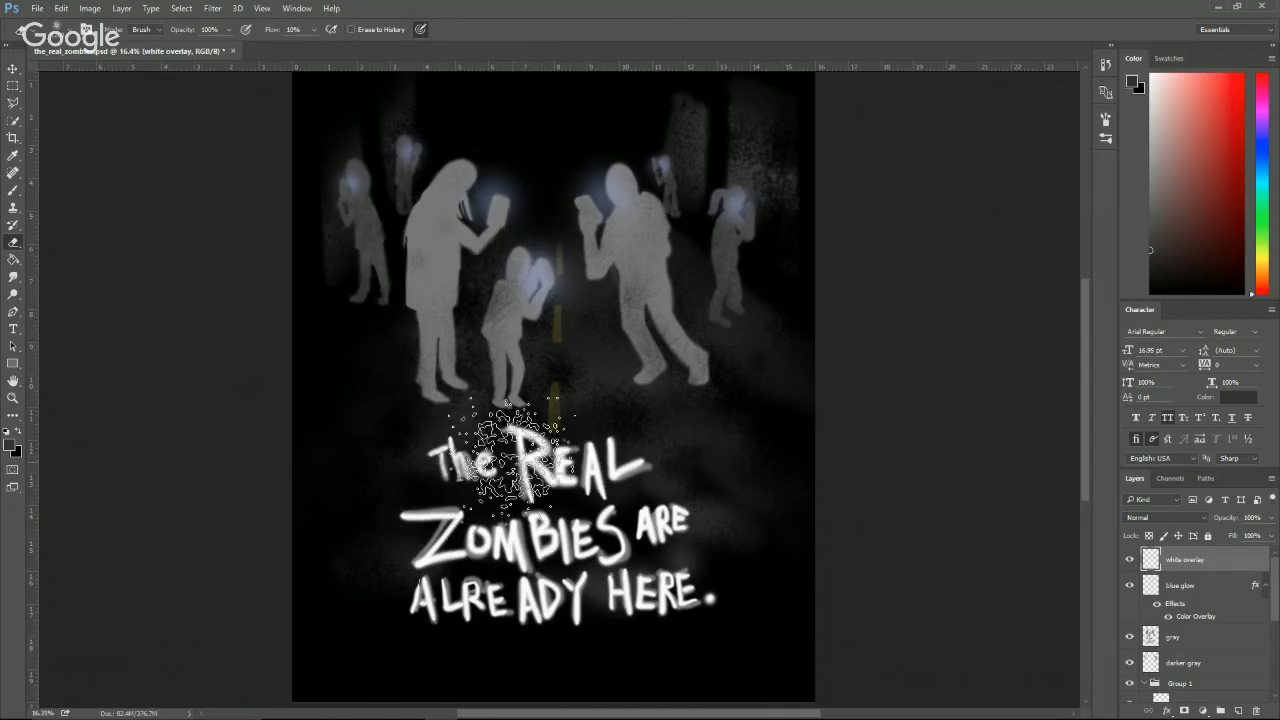
pyautogui.moveTo(515, 445)
pyautogui.mouseDown()
pyautogui.moveTo(557, 470)
pyautogui.moveTo(630, 460)
pyautogui.moveTo(617, 443)
pyautogui.mouseUp()
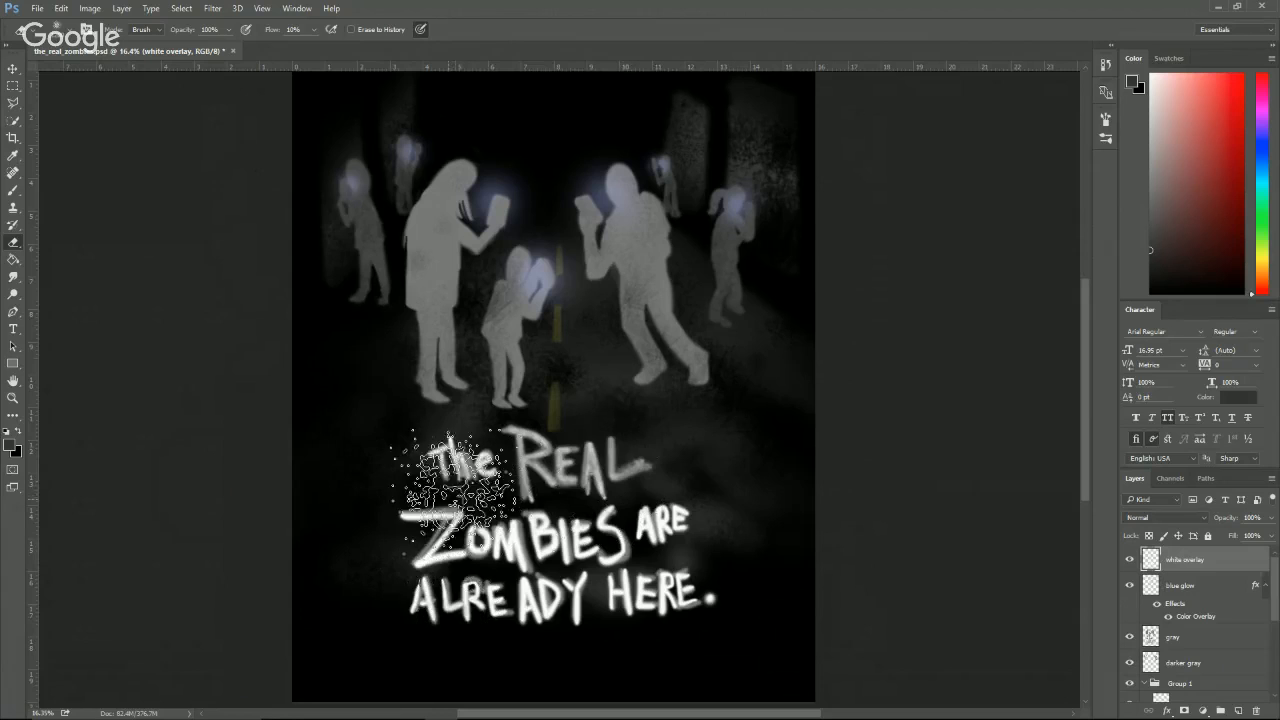
pyautogui.moveTo(420, 537)
pyautogui.mouseDown()
pyautogui.moveTo(400, 611)
pyautogui.moveTo(455, 626)
pyautogui.moveTo(460, 566)
pyautogui.moveTo(495, 526)
pyautogui.moveTo(565, 611)
pyautogui.moveTo(560, 571)
pyautogui.moveTo(610, 541)
pyautogui.moveTo(655, 586)
pyautogui.moveTo(680, 491)
pyautogui.moveTo(710, 586)
pyautogui.moveTo(625, 521)
pyautogui.moveTo(605, 541)
pyautogui.moveTo(632, 655)
pyautogui.mouseUp()
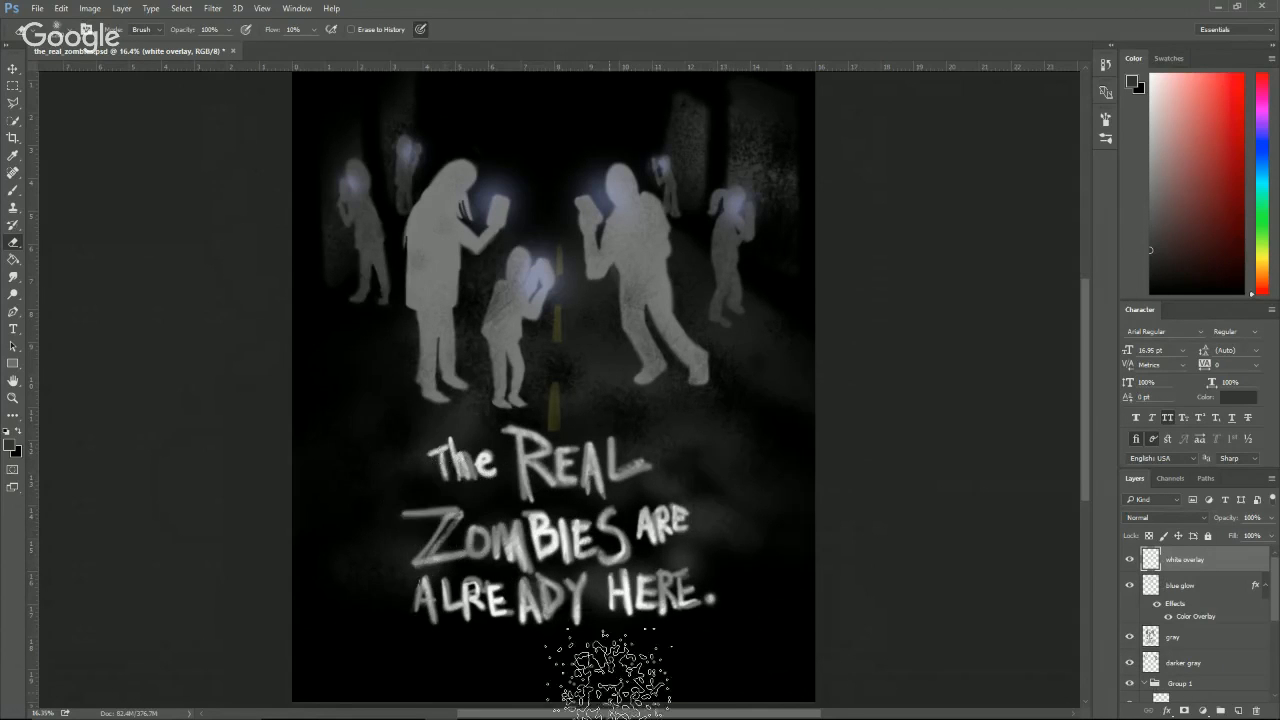
# Distort the slogan on the white overlay layer by pulling its lower corners outward so the lettering widens toward the base.
pyautogui.press('v')
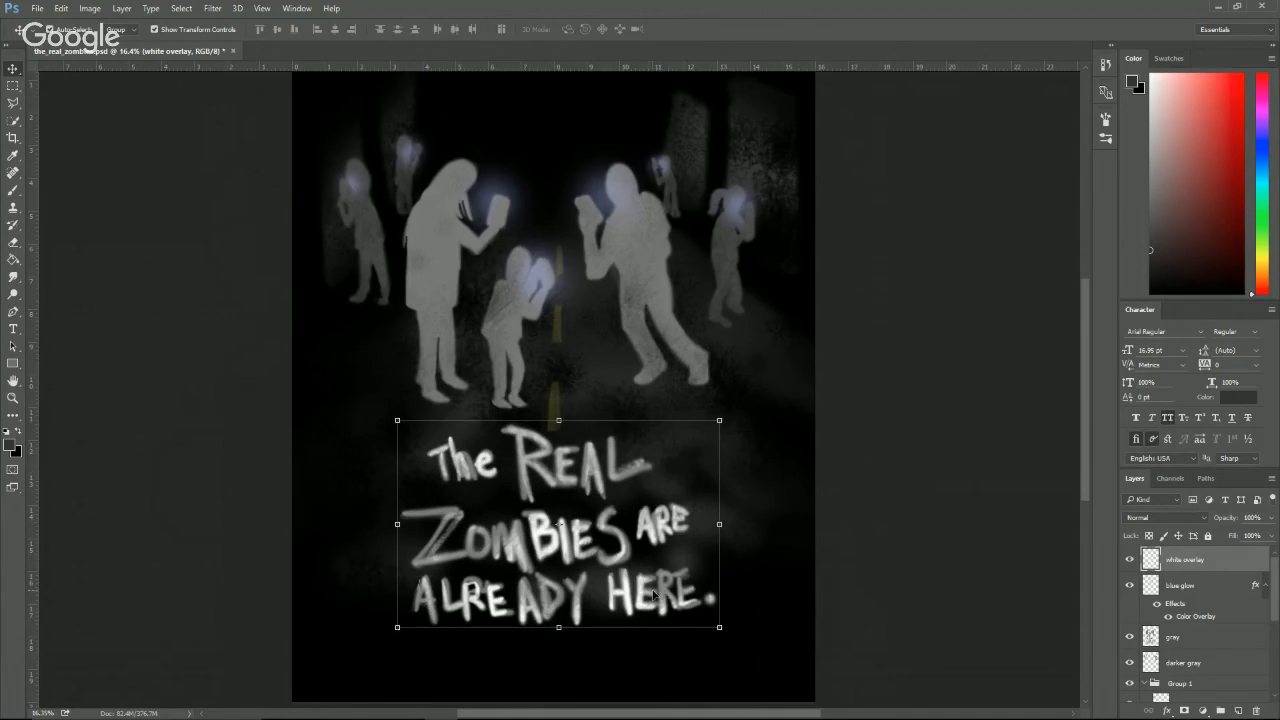
pyautogui.click(89, 9)
pyautogui.moveTo(61, 8)
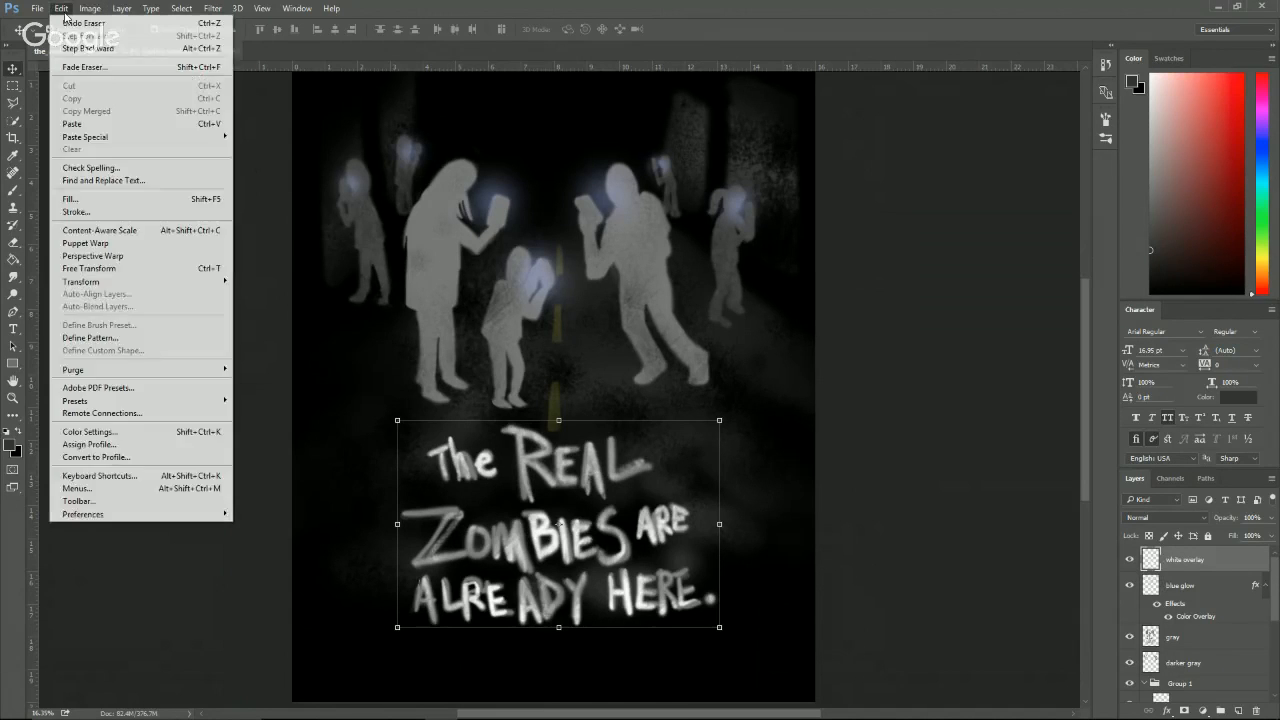
pyautogui.moveTo(97, 281)
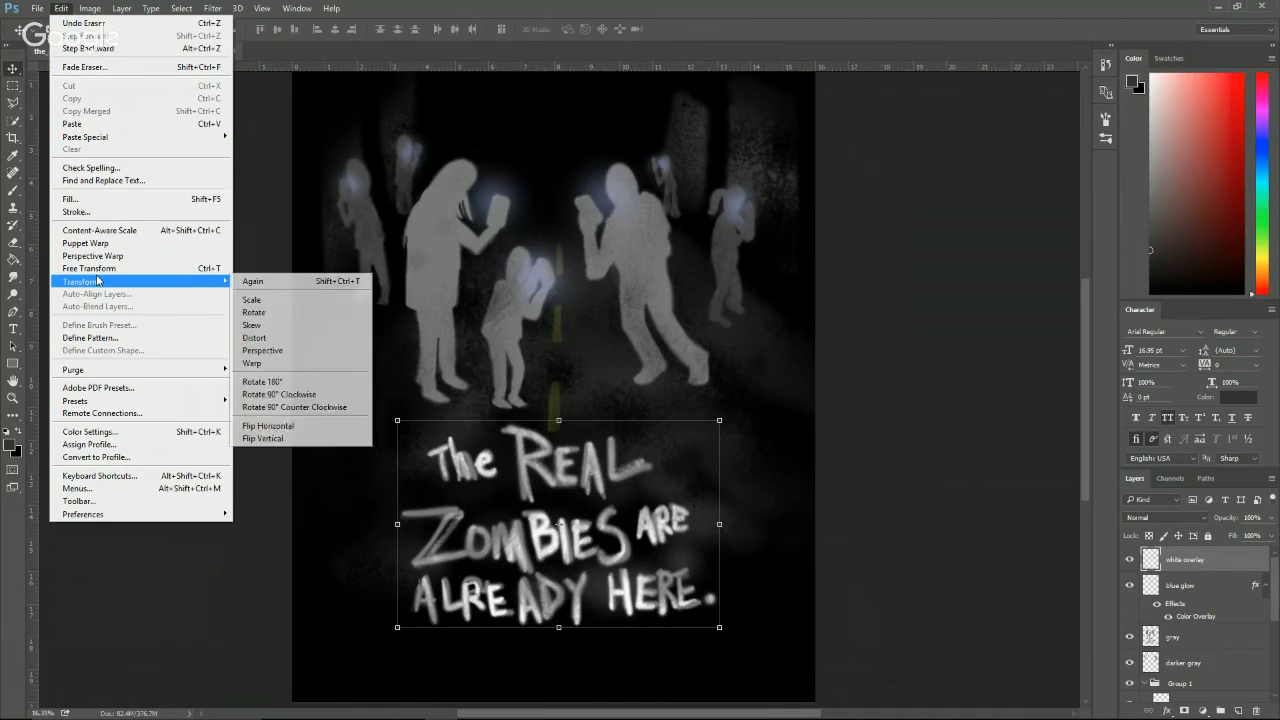
pyautogui.click(290, 337)
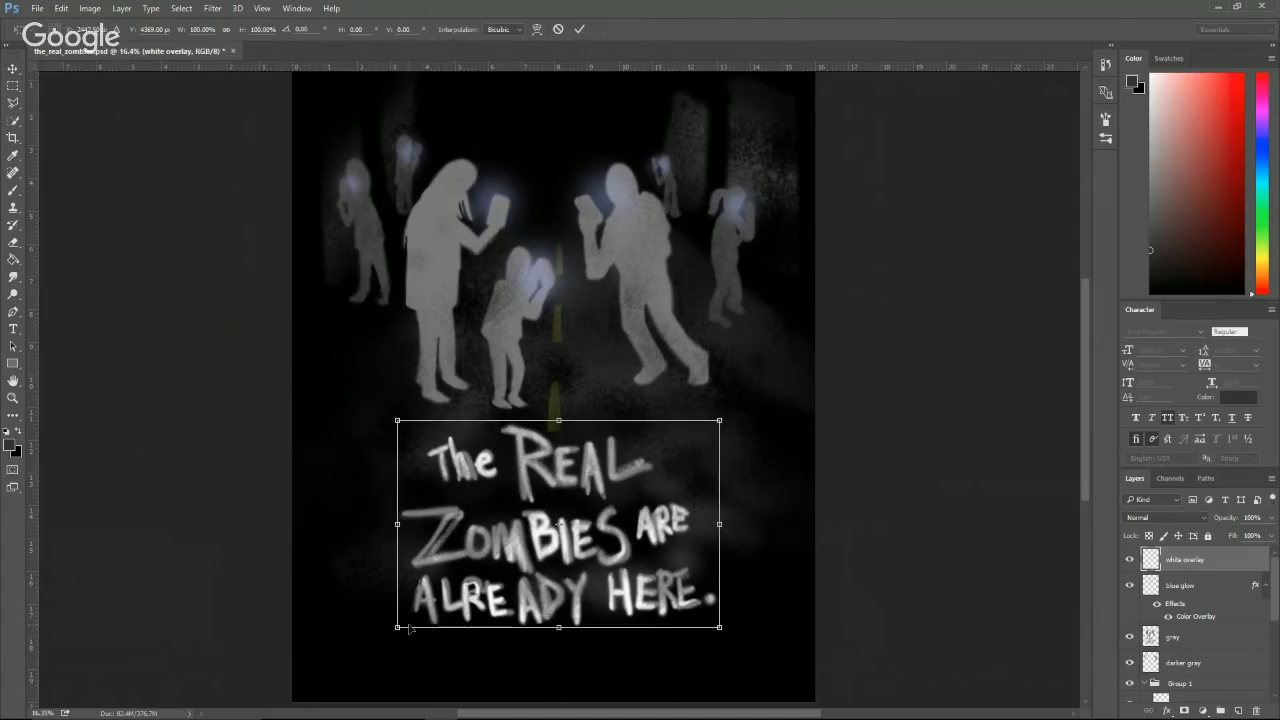
pyautogui.moveTo(397, 627); pyautogui.dragTo(330, 650)
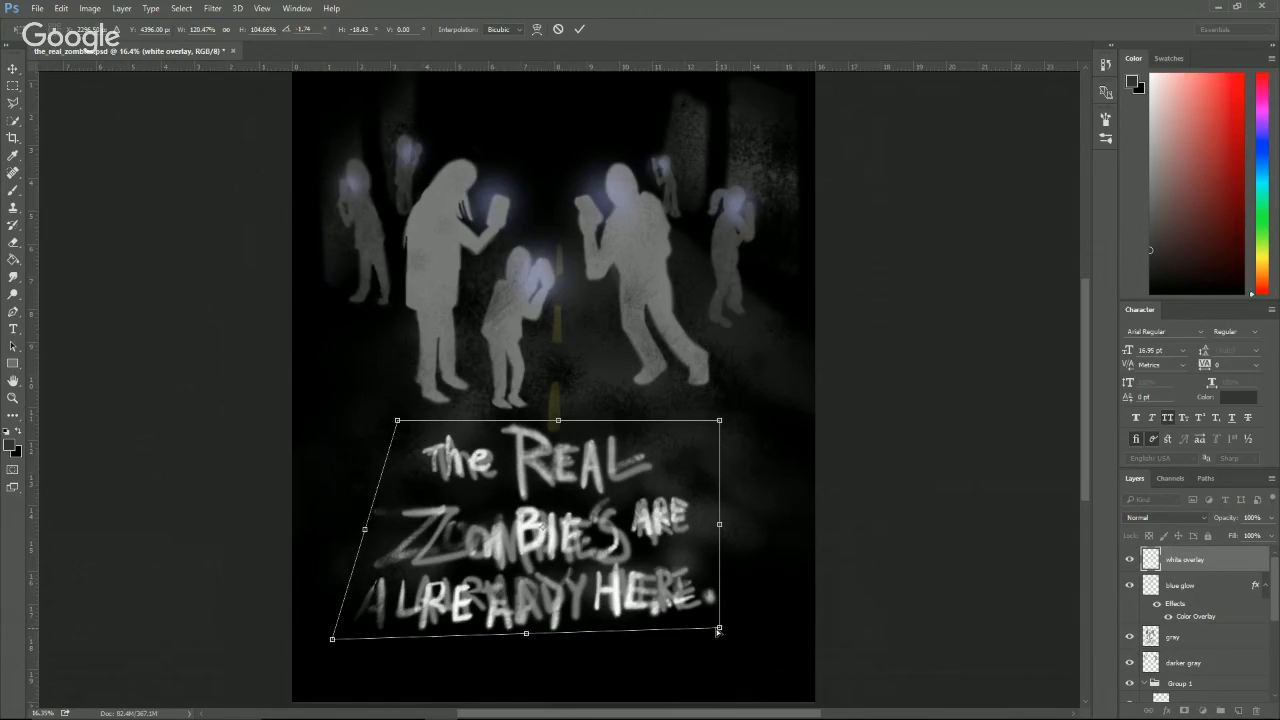
pyautogui.moveTo(719, 630); pyautogui.dragTo(777, 640)
pyautogui.press('Return')
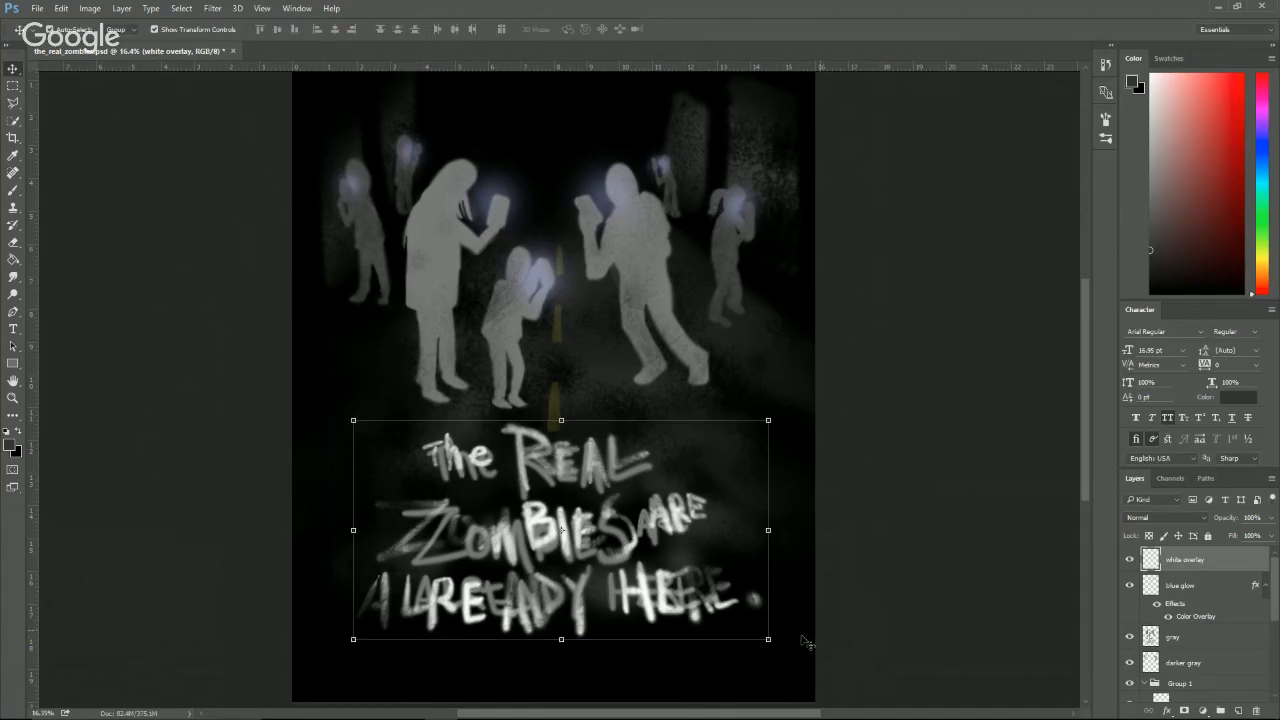
pyautogui.click(1198, 649)
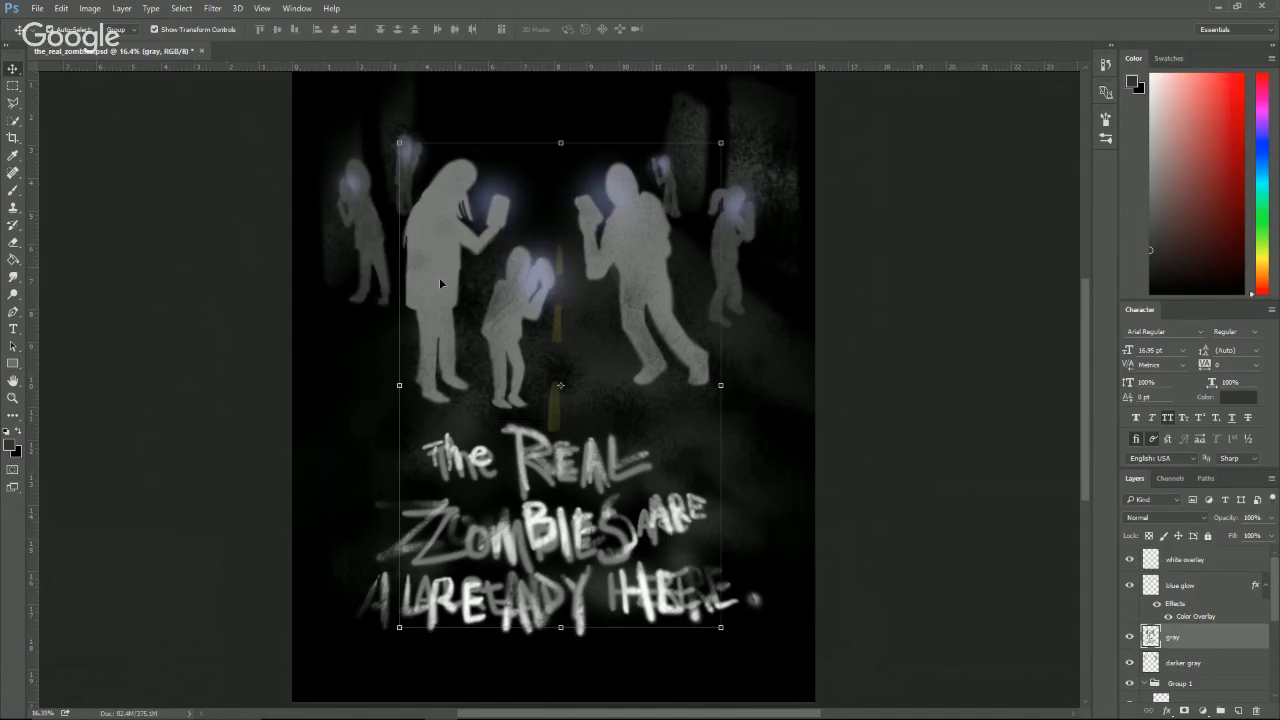
pyautogui.click(13, 85)
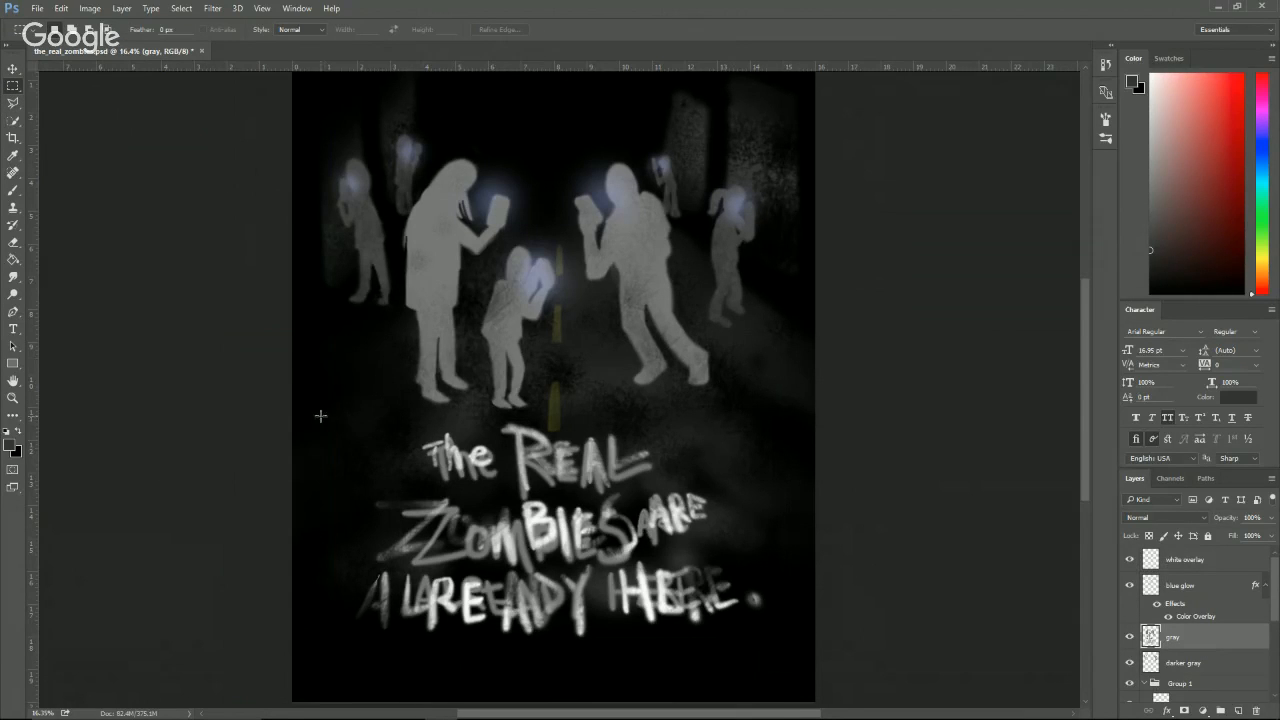
pyautogui.moveTo(320, 415); pyautogui.dragTo(820, 698)
pyautogui.click(62, 8)
pyautogui.moveTo(112, 284)
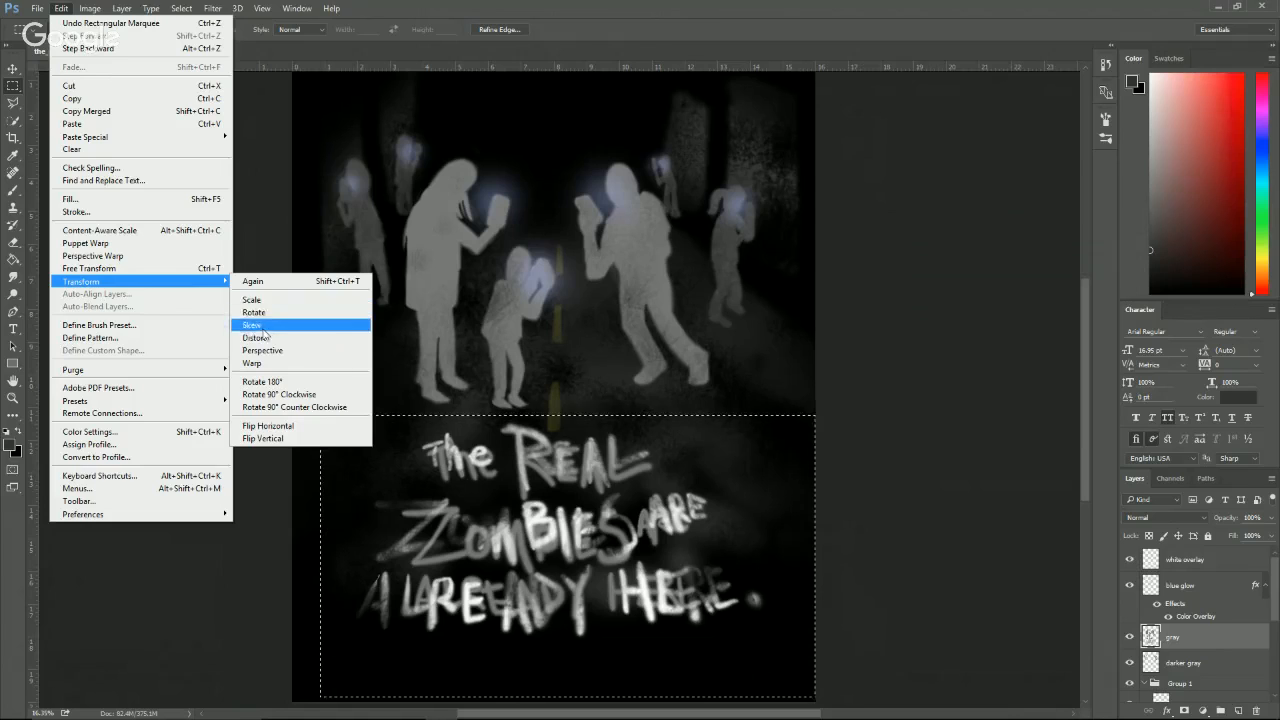
pyautogui.click(263, 330)
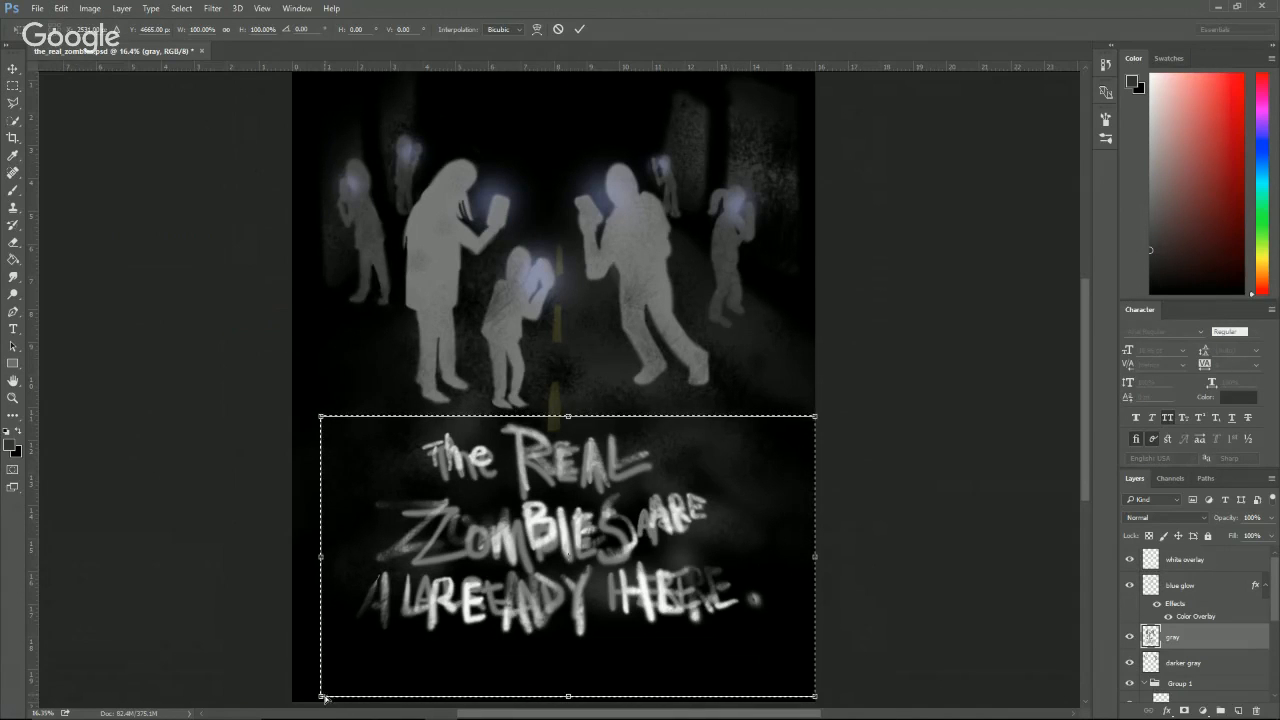
pyautogui.moveTo(324, 698); pyautogui.dragTo(203, 707)
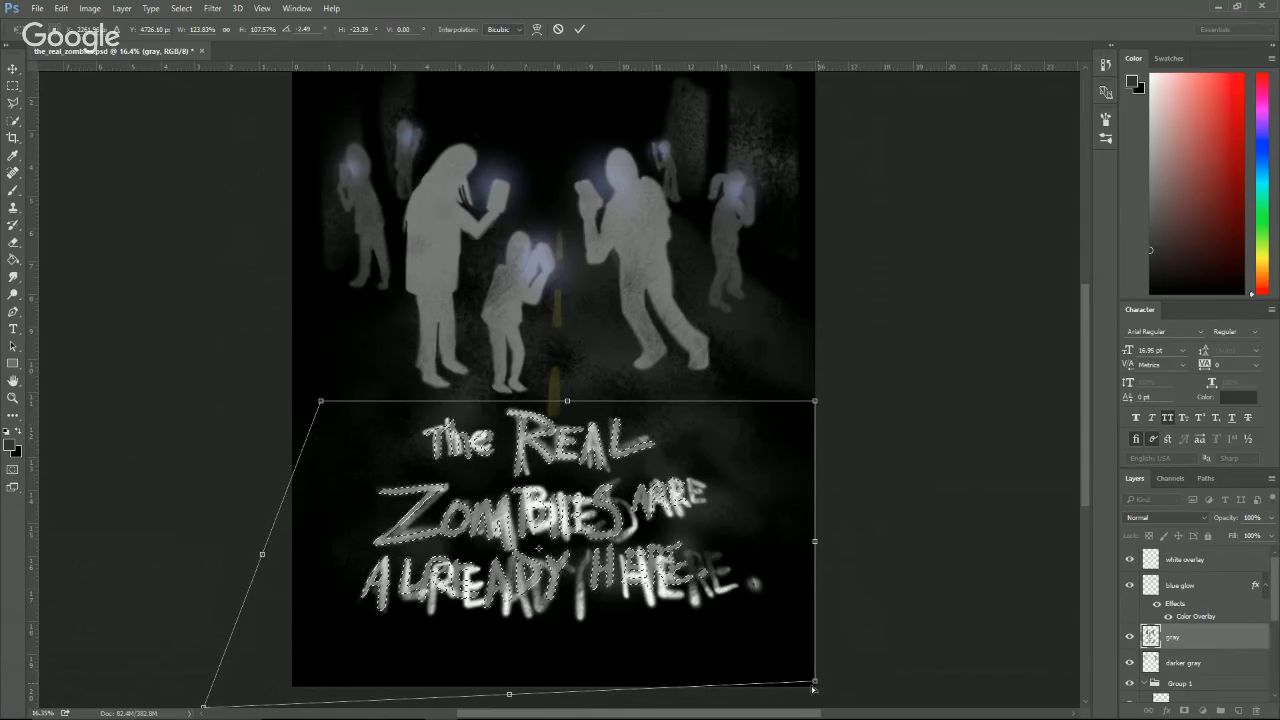
pyautogui.moveTo(813, 688); pyautogui.dragTo(965, 684)
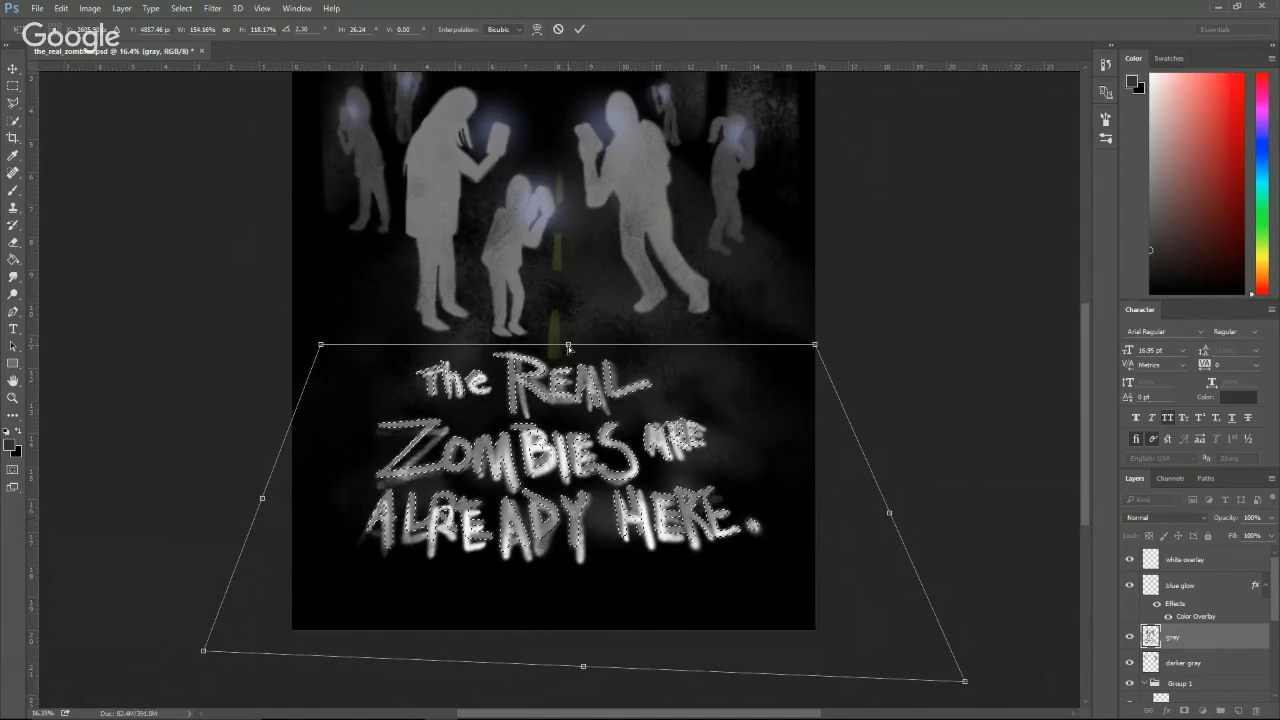
pyautogui.moveTo(568, 346); pyautogui.dragTo(577, 357)
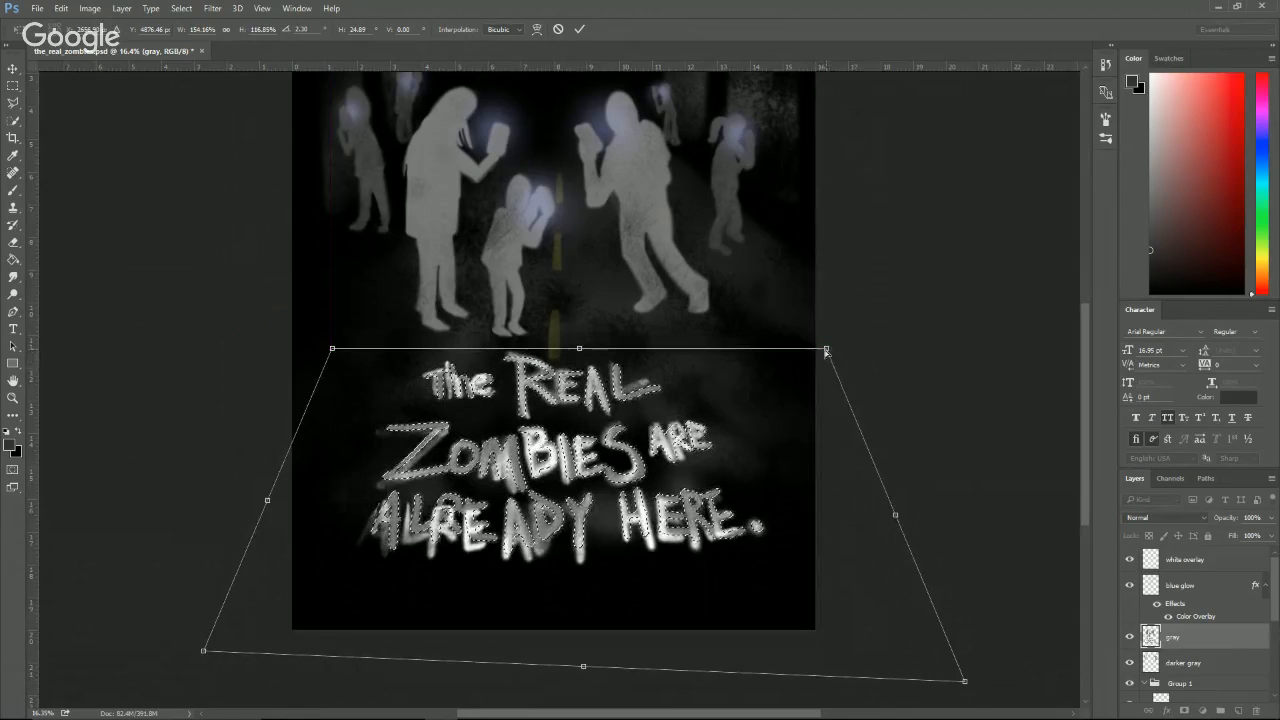
pyautogui.moveTo(826, 352); pyautogui.dragTo(815, 341)
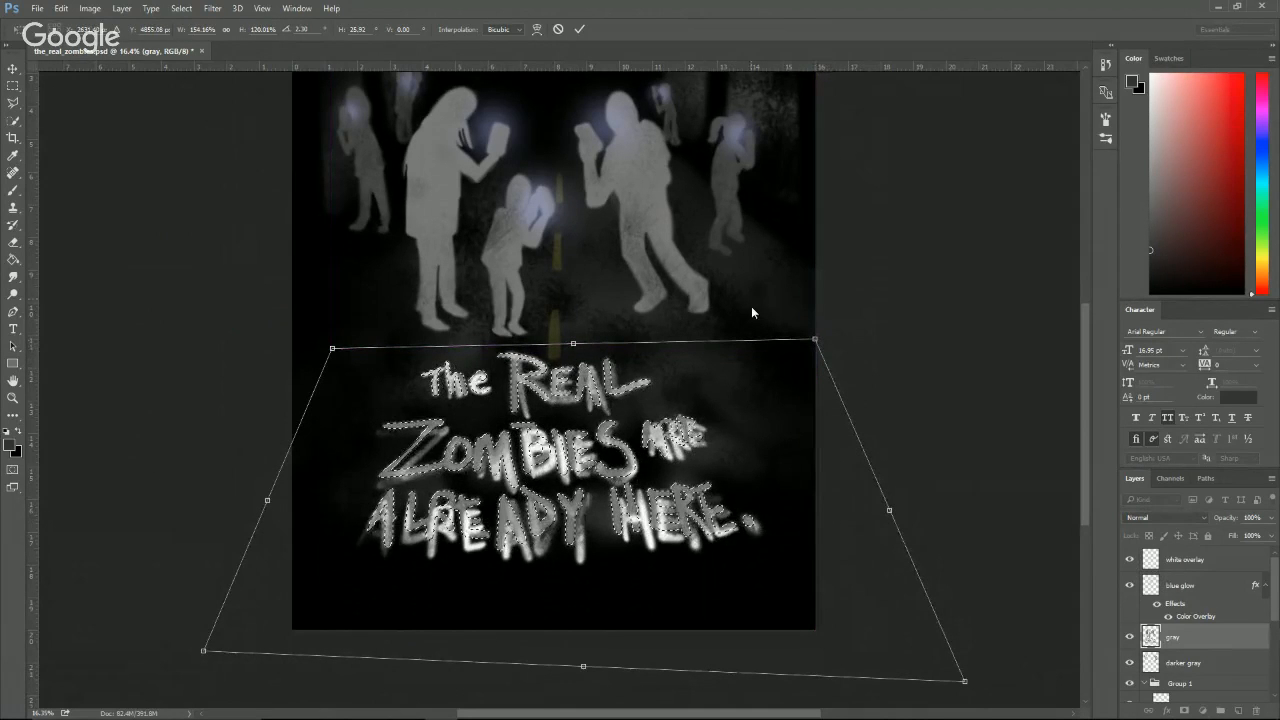
pyautogui.click(557, 29)
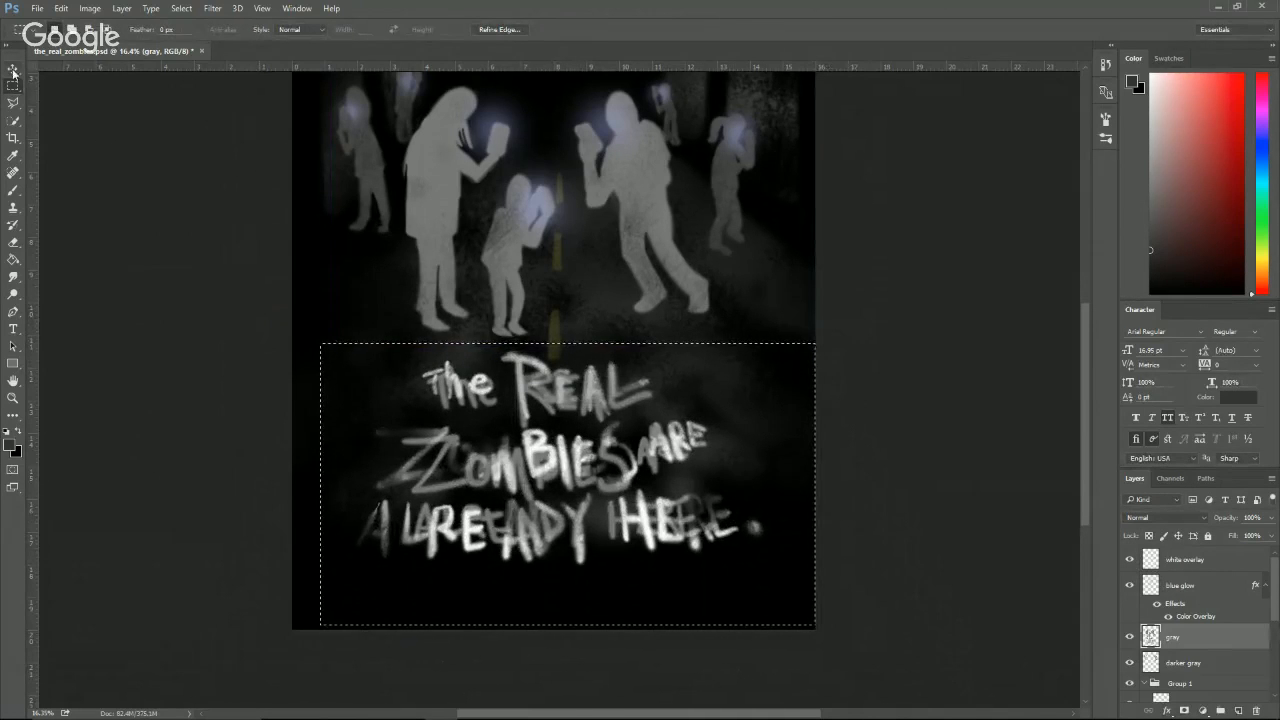
pyautogui.click(82, 127)
pyautogui.press('v')
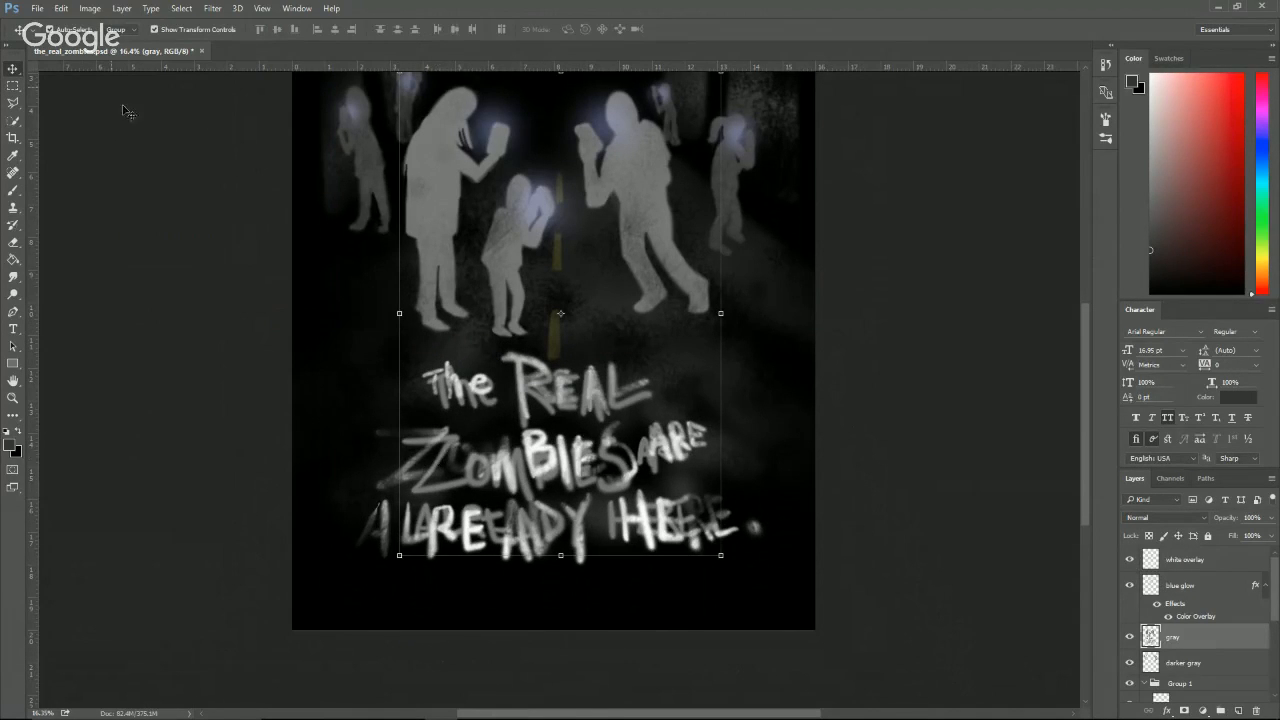
# Select the slogan area on the gray layer, distort its lower corners outward to align with the white lettering, and deselect.
pyautogui.click(13, 104)
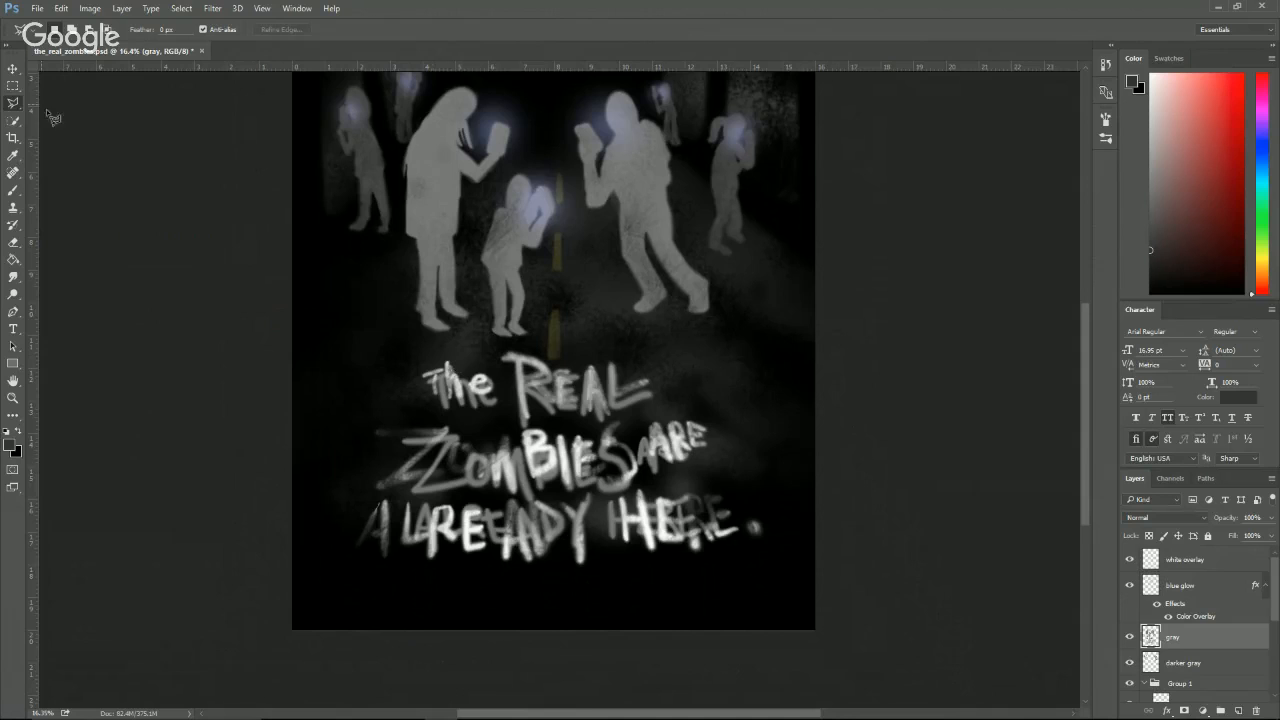
pyautogui.click(13, 85)
pyautogui.moveTo(763, 548); pyautogui.dragTo(408, 347)
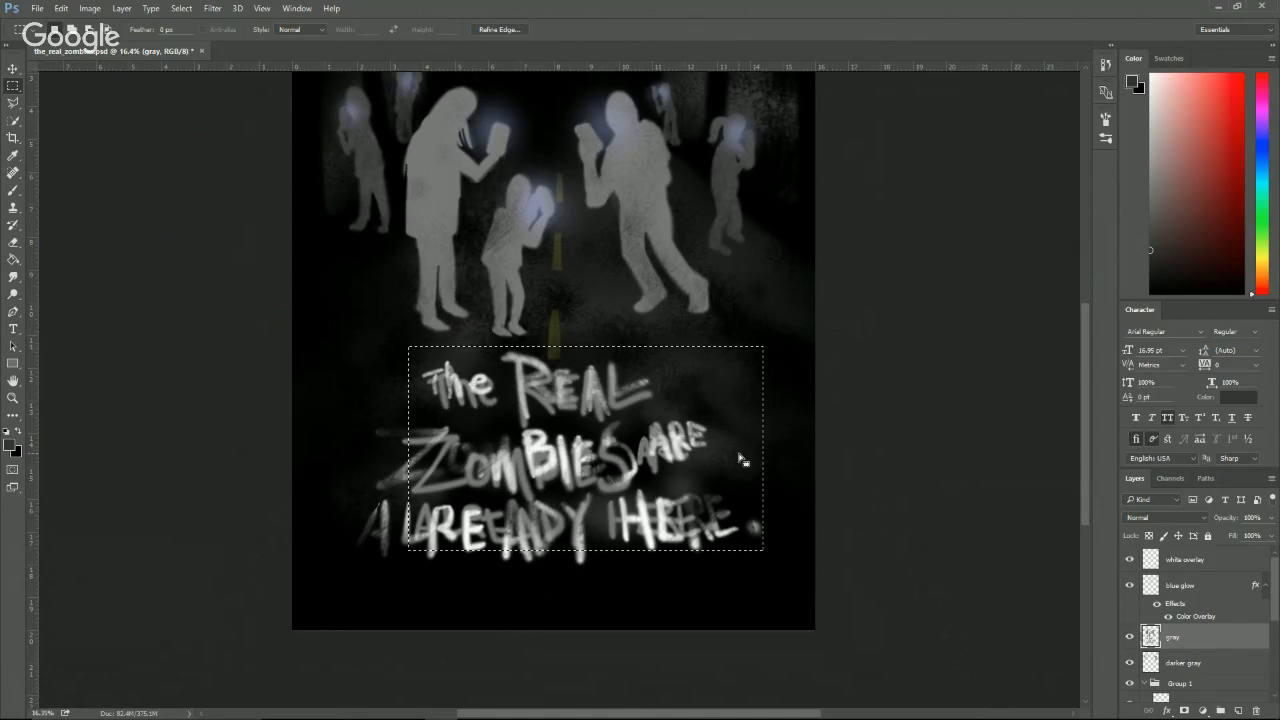
pyautogui.click(80, 8)
pyautogui.moveTo(61, 8)
pyautogui.moveTo(140, 281)
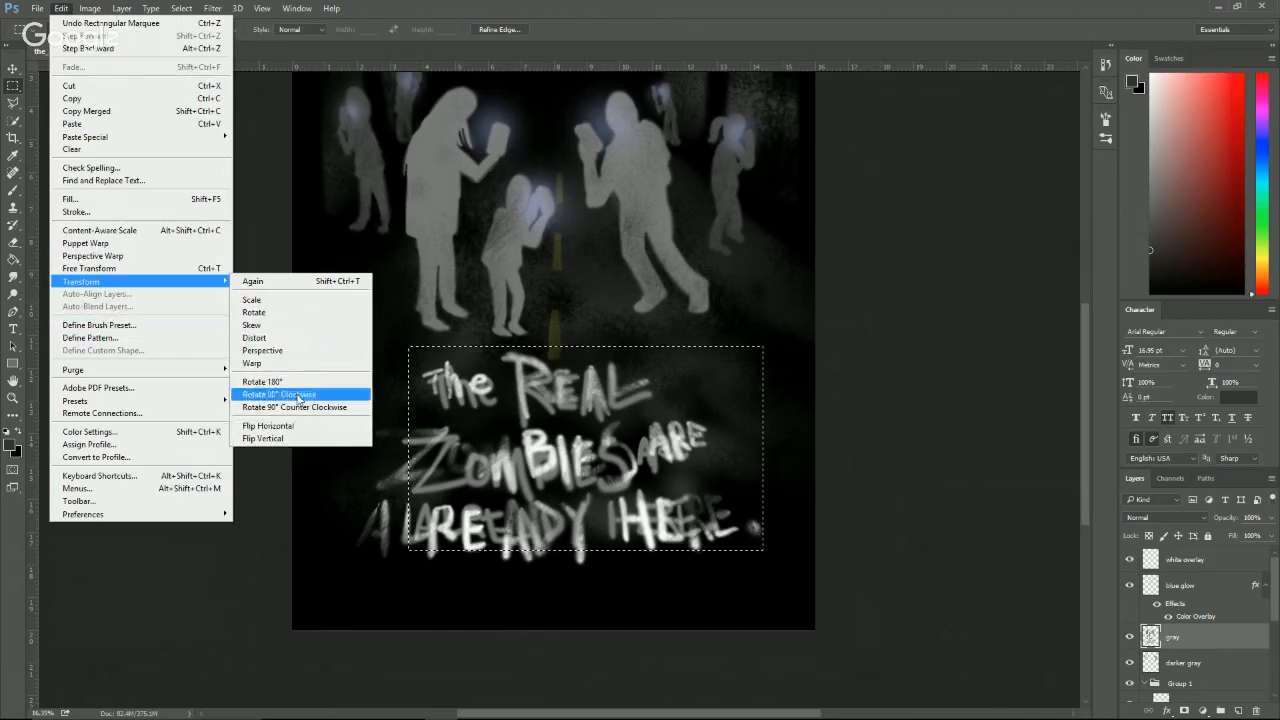
pyautogui.click(256, 337)
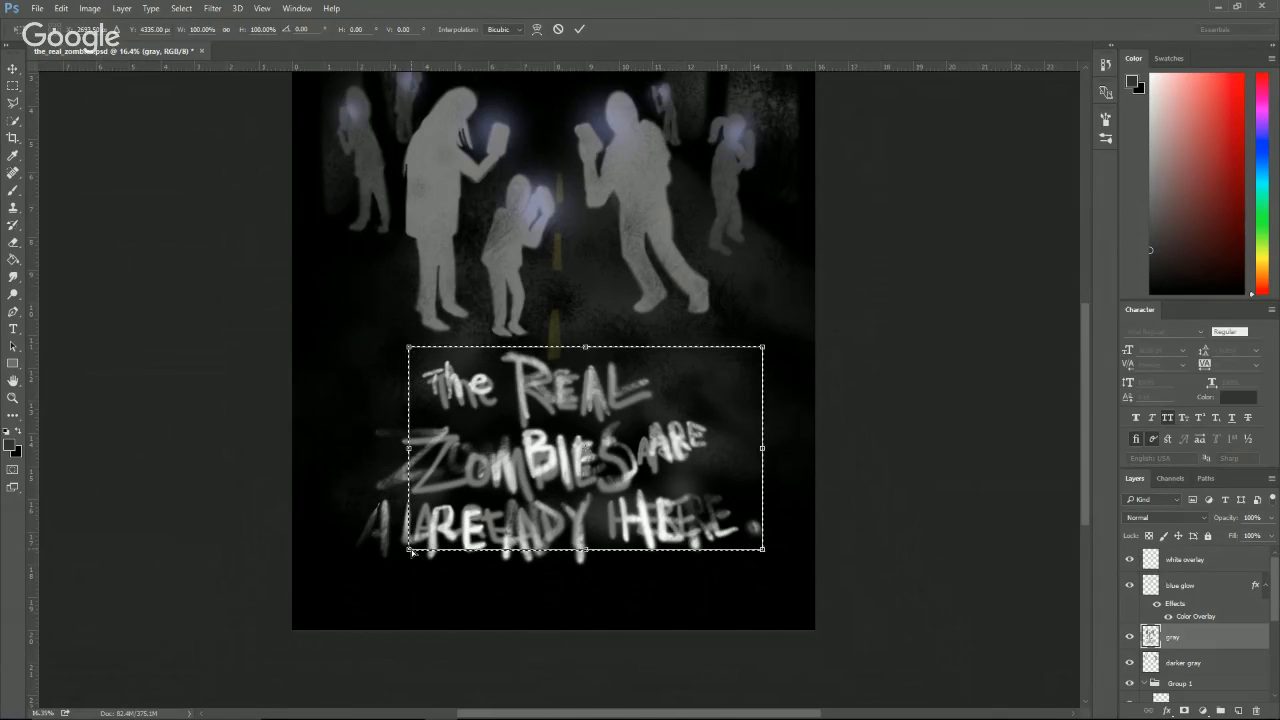
pyautogui.moveTo(410, 550); pyautogui.dragTo(347, 558)
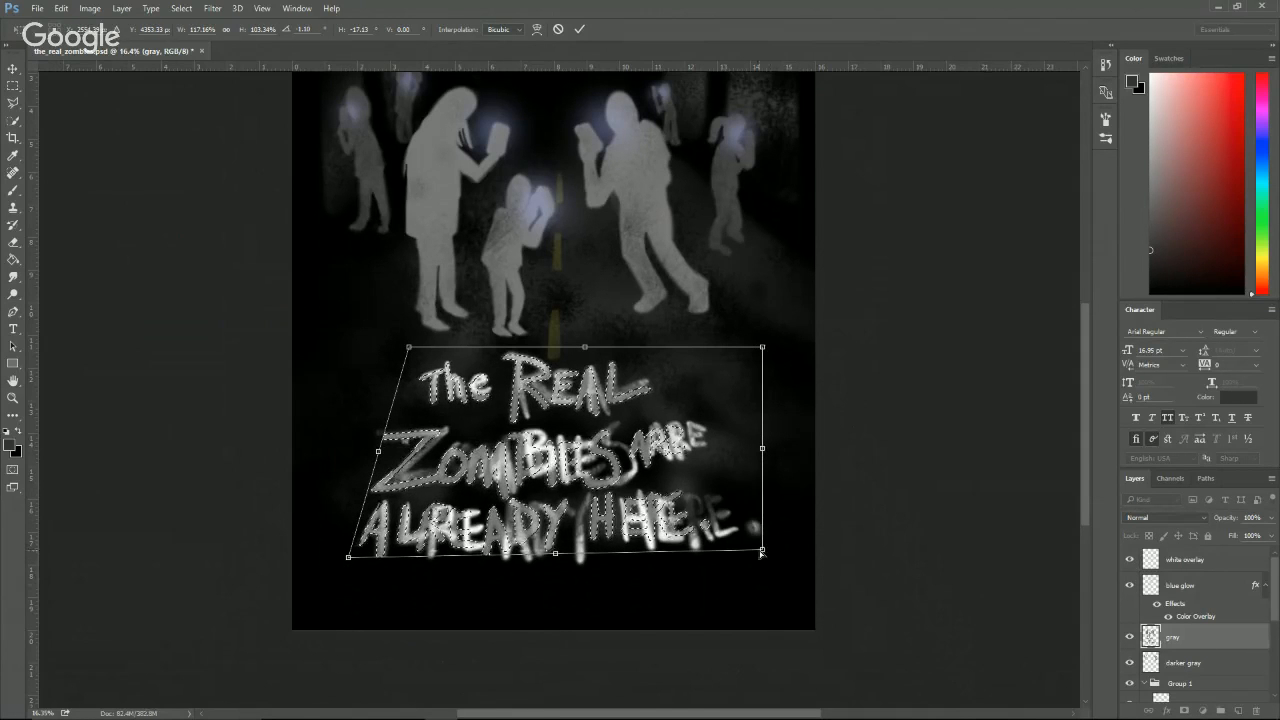
pyautogui.moveTo(762, 552); pyautogui.dragTo(832, 555)
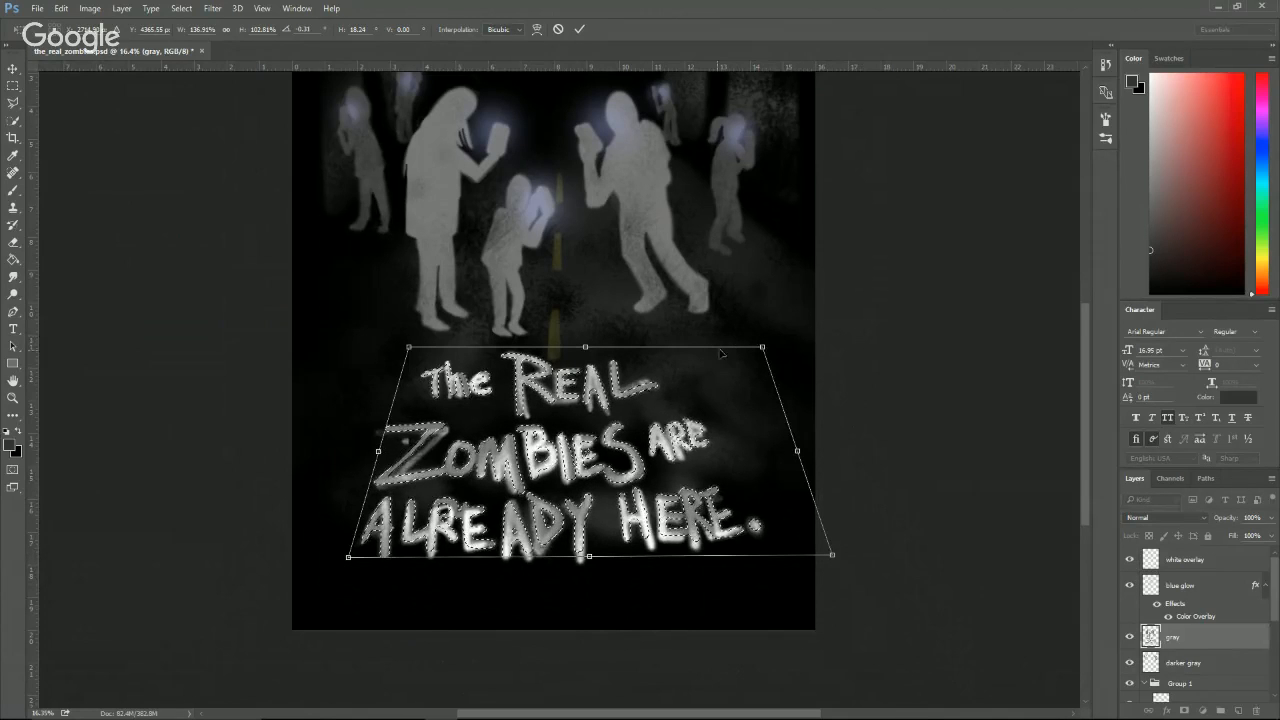
pyautogui.moveTo(648, 389); pyautogui.dragTo(646, 388)
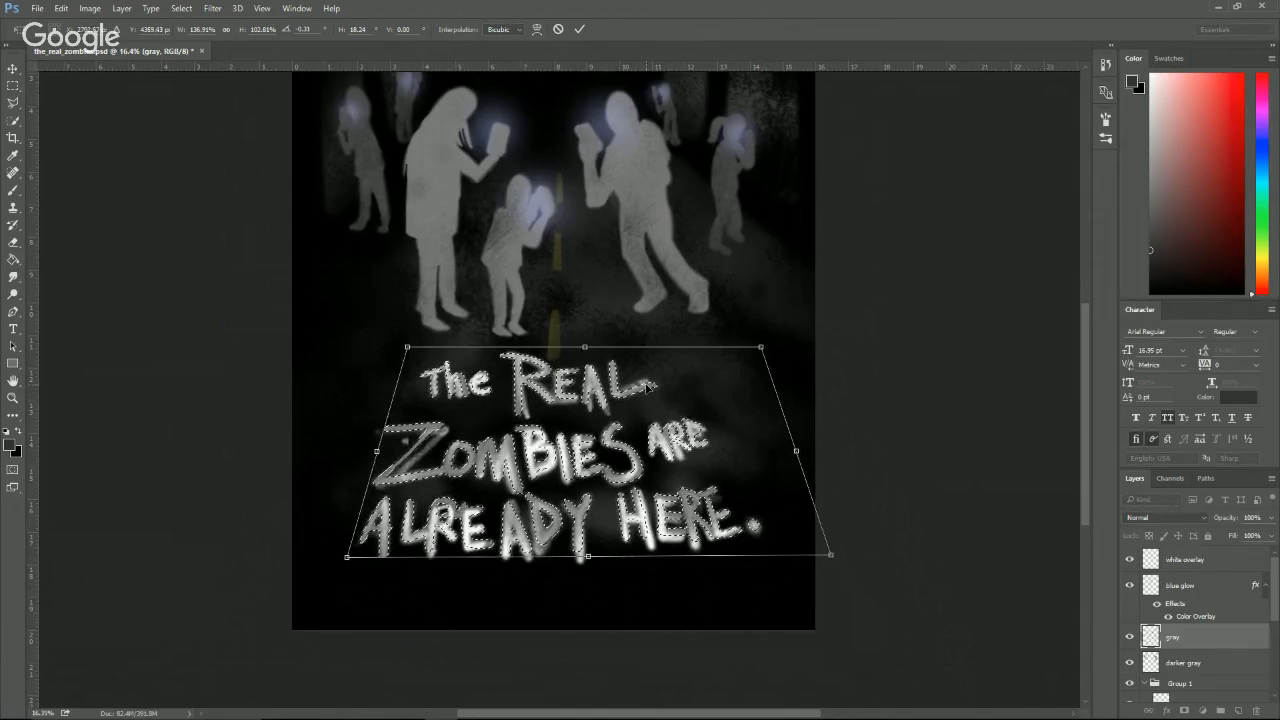
pyautogui.press('Return')
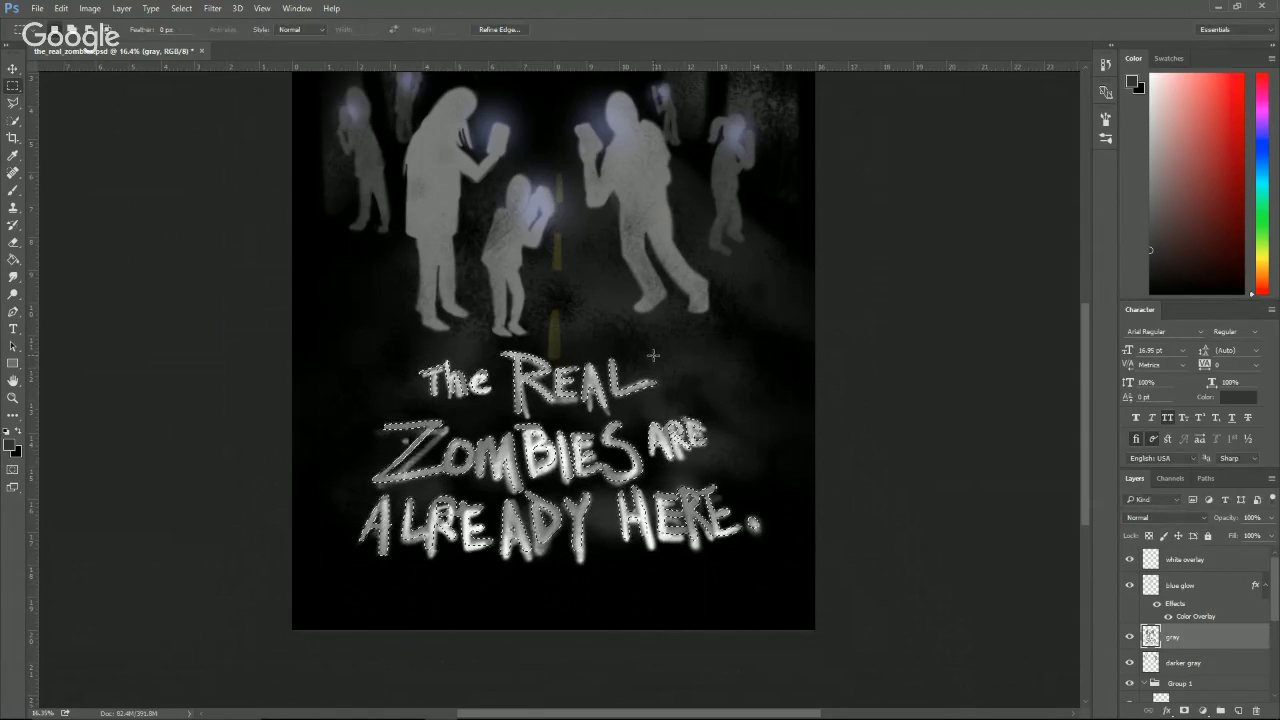
pyautogui.hotkey('ctrl', 'd')
pyautogui.click(1273, 519)
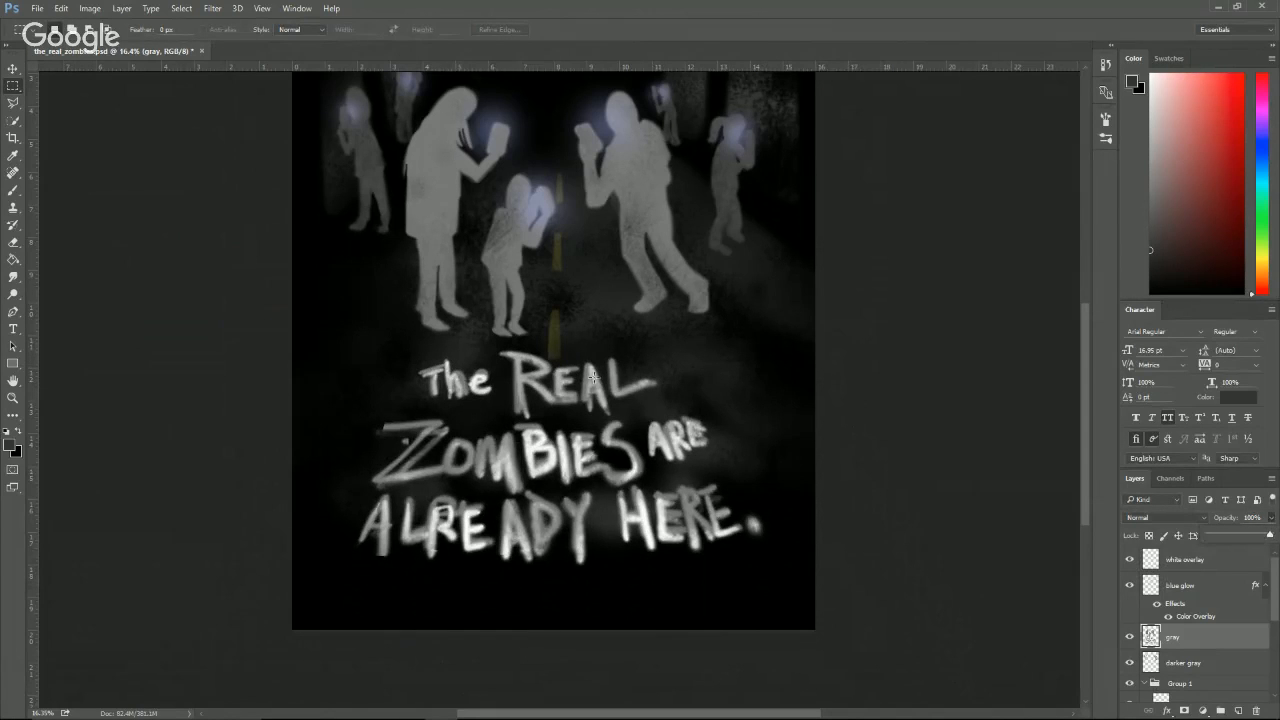
pyautogui.click(907, 447)
# Erase speckled texture into the slogan lettering on the gray layer with the spatter eraser.
pyautogui.press('e')
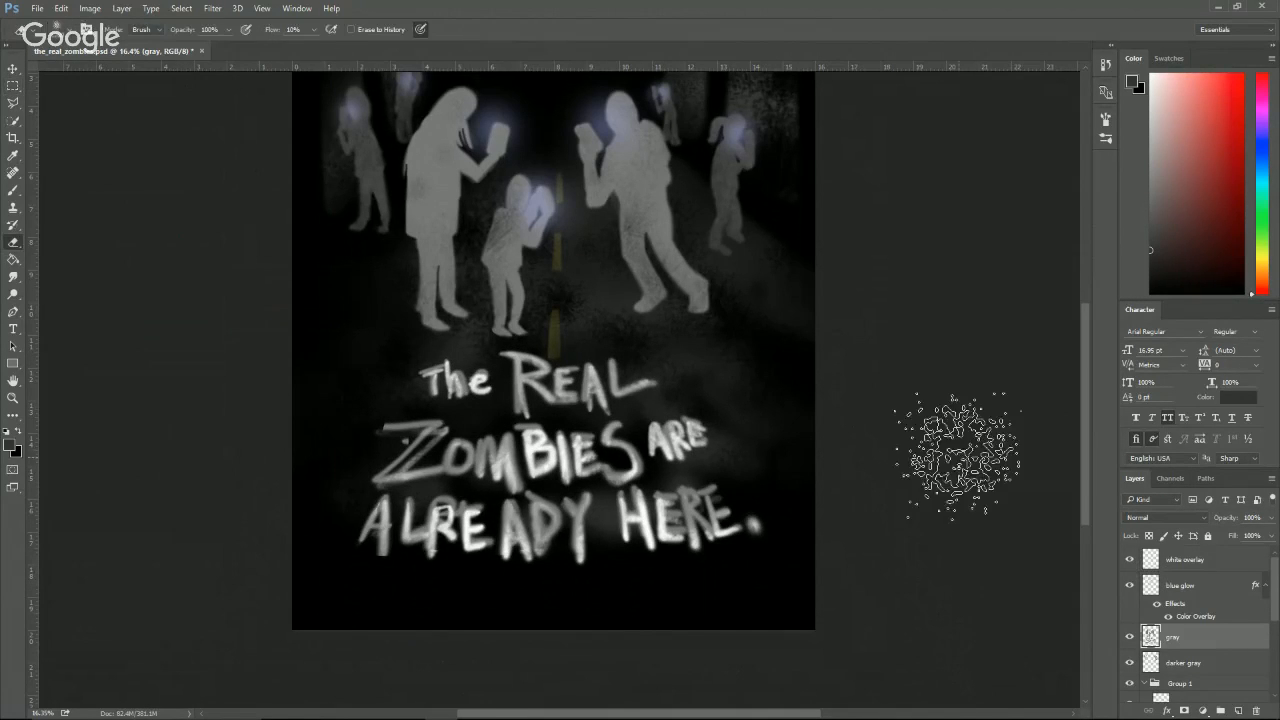
pyautogui.moveTo(500, 476); pyautogui.dragTo(512, 525)
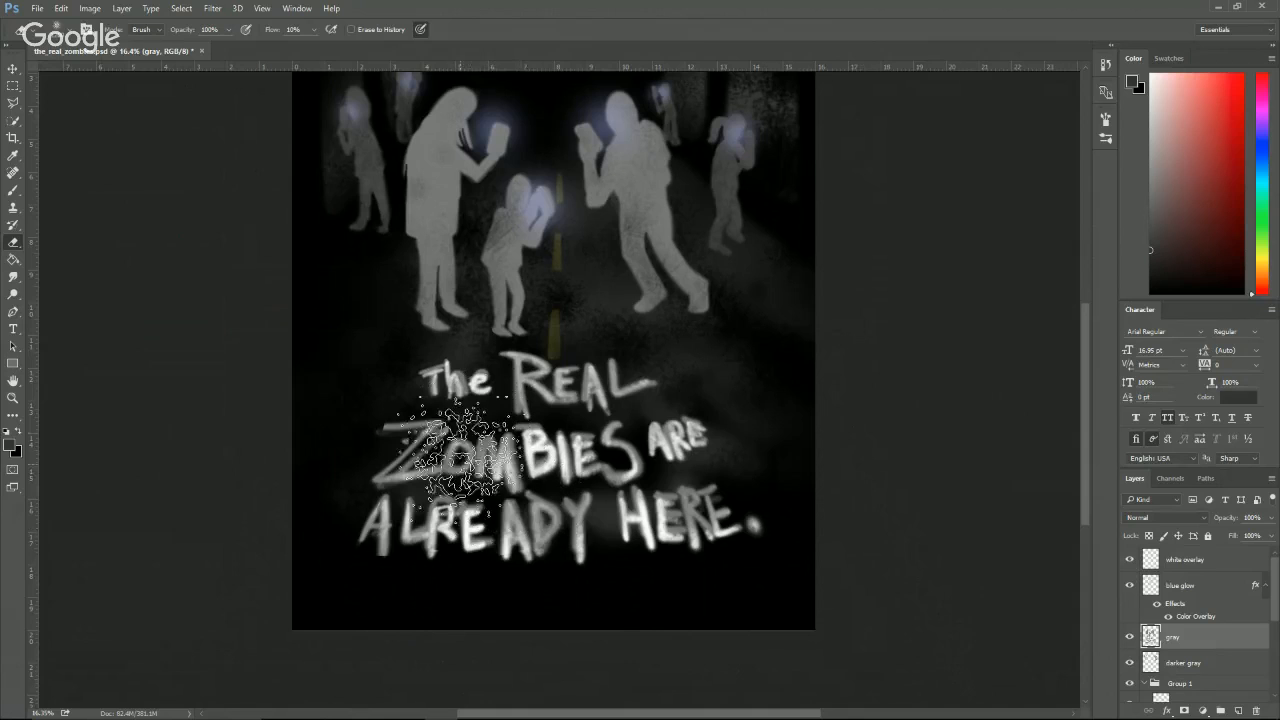
pyautogui.moveTo(474, 462)
pyautogui.mouseDown()
pyautogui.moveTo(421, 455)
pyautogui.moveTo(421, 425)
pyautogui.moveTo(361, 500)
pyautogui.moveTo(408, 520)
pyautogui.mouseUp()
pyautogui.moveTo(537, 543)
pyautogui.mouseDown()
pyautogui.moveTo(686, 509)
pyautogui.moveTo(571, 444)
pyautogui.moveTo(446, 429)
pyautogui.moveTo(626, 384)
pyautogui.moveTo(506, 359)
pyautogui.moveTo(616, 389)
pyautogui.moveTo(401, 494)
pyautogui.moveTo(622, 460)
pyautogui.mouseUp()
pyautogui.moveTo(524, 506); pyautogui.dragTo(540, 524)
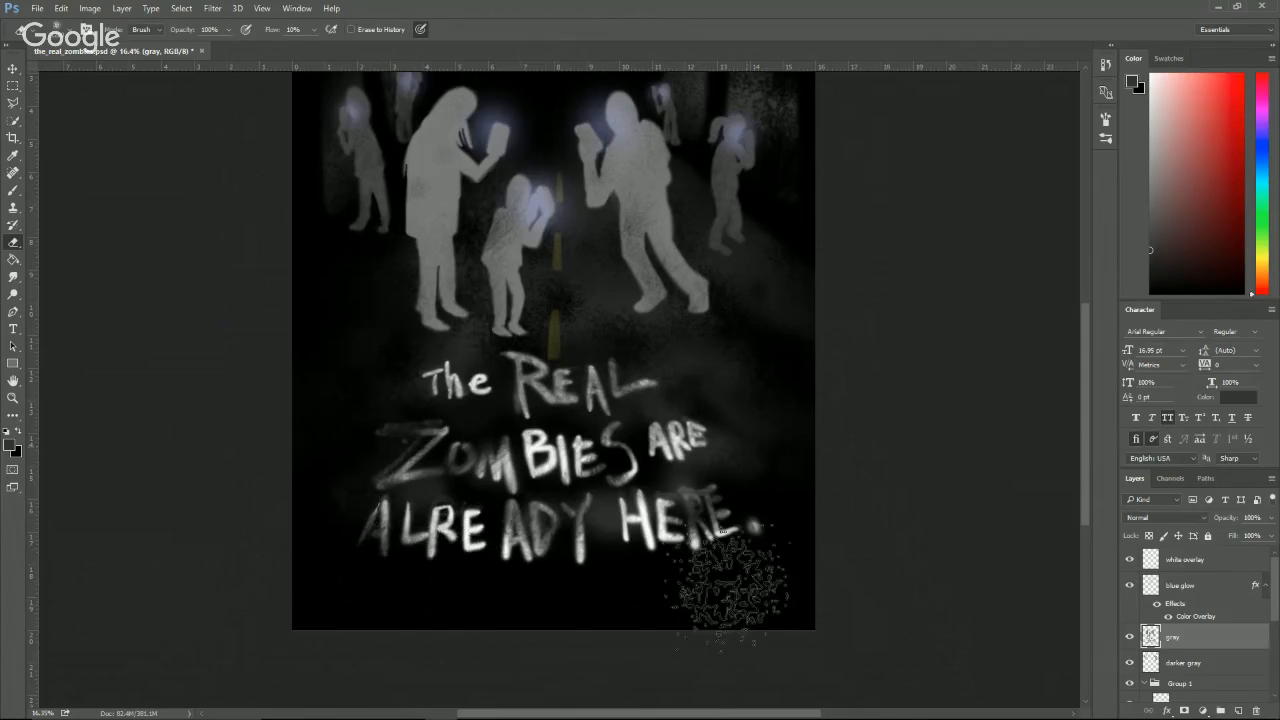
# Duplicate the white overlay layer to strengthen the slogan lettering.
pyautogui.press('v')
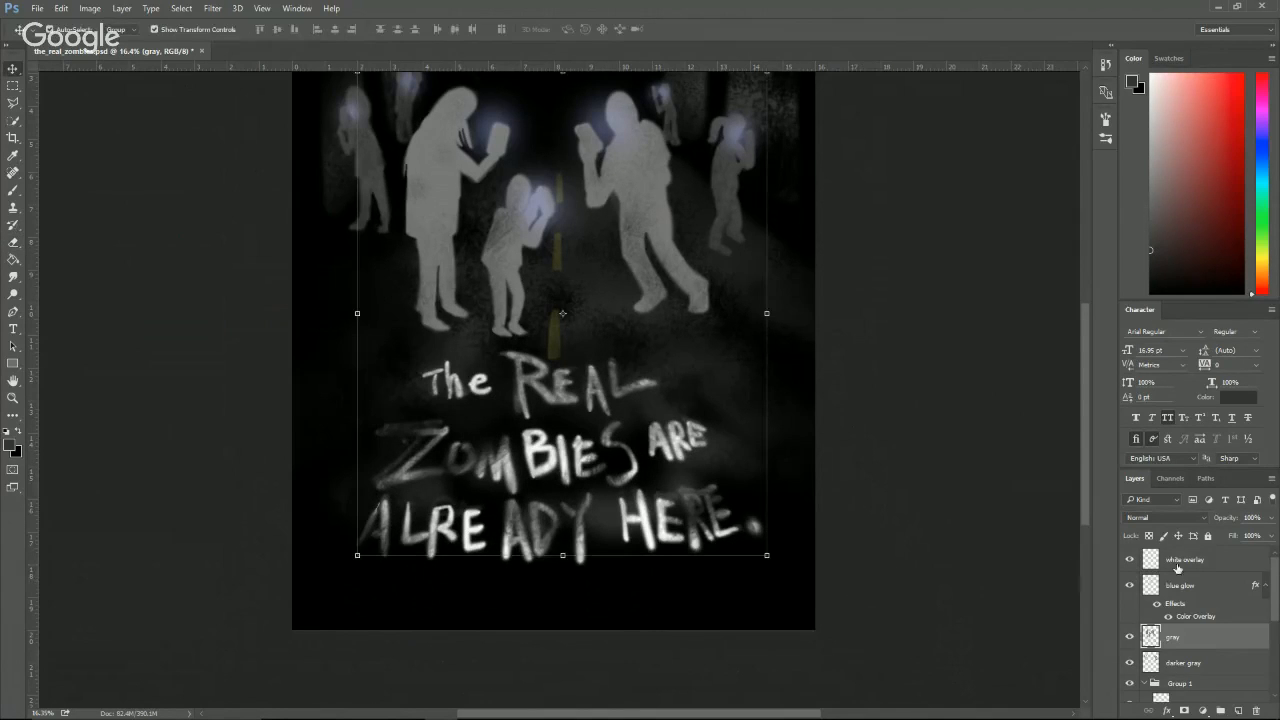
pyautogui.click(1204, 566)
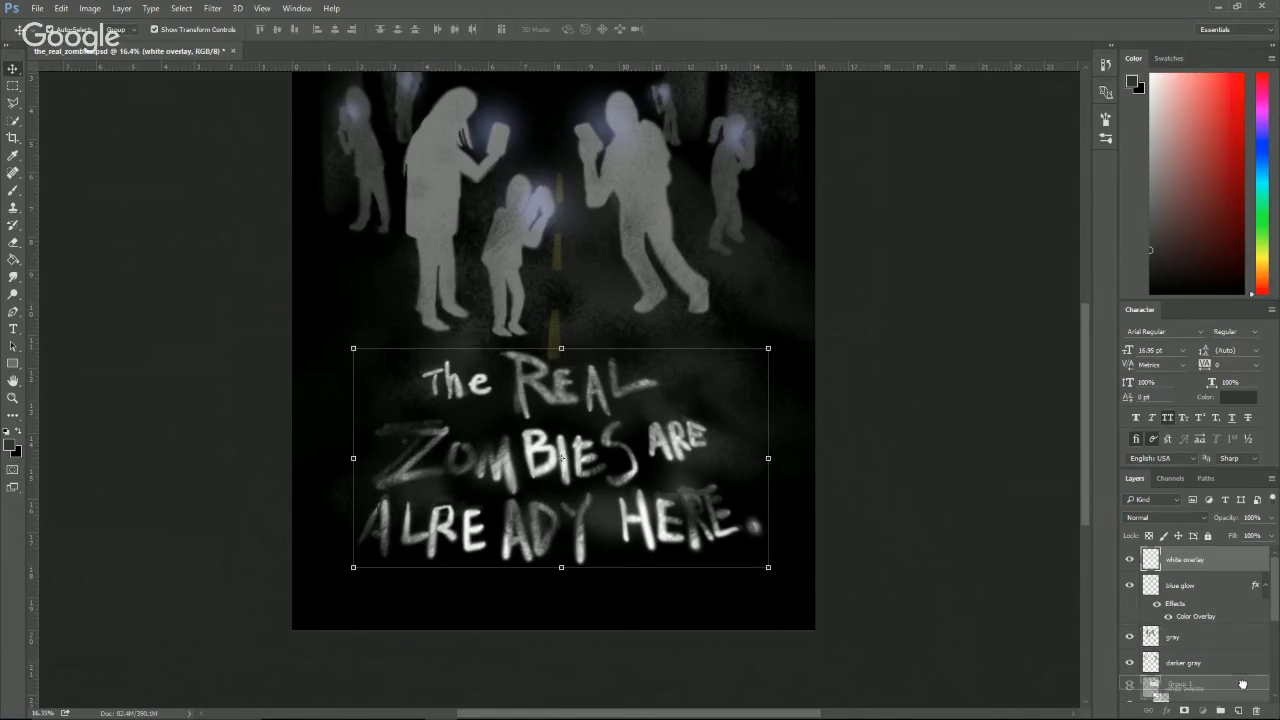
pyautogui.moveTo(1236, 707); pyautogui.dragTo(1238, 709)
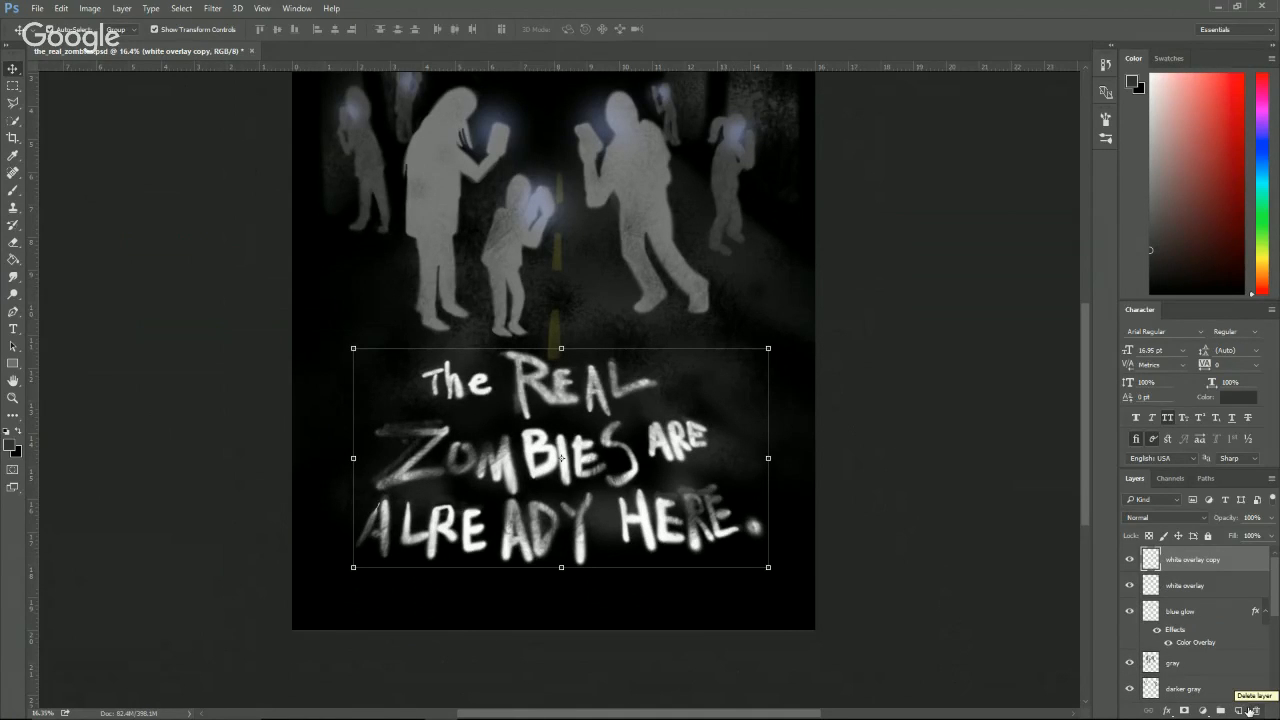
# Choose the 24 px spatter brush for painting on the white overlay copy layer.
pyautogui.press('b')
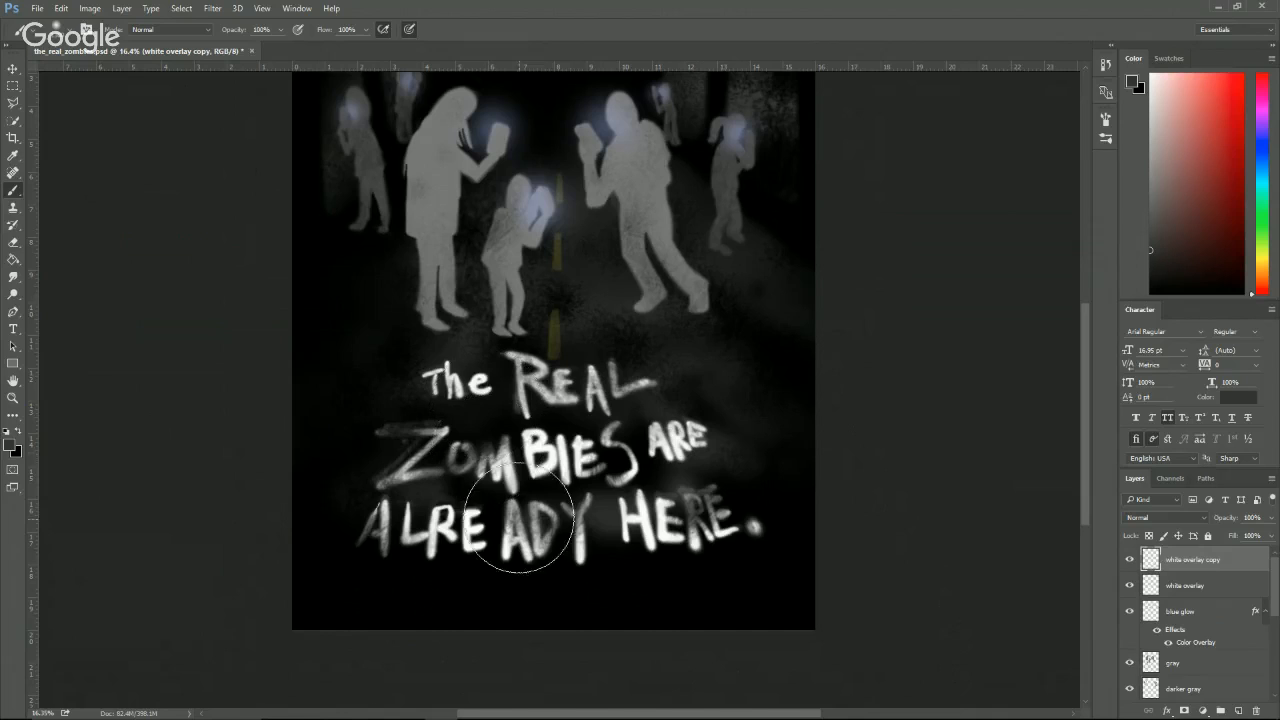
pyautogui.press('p')
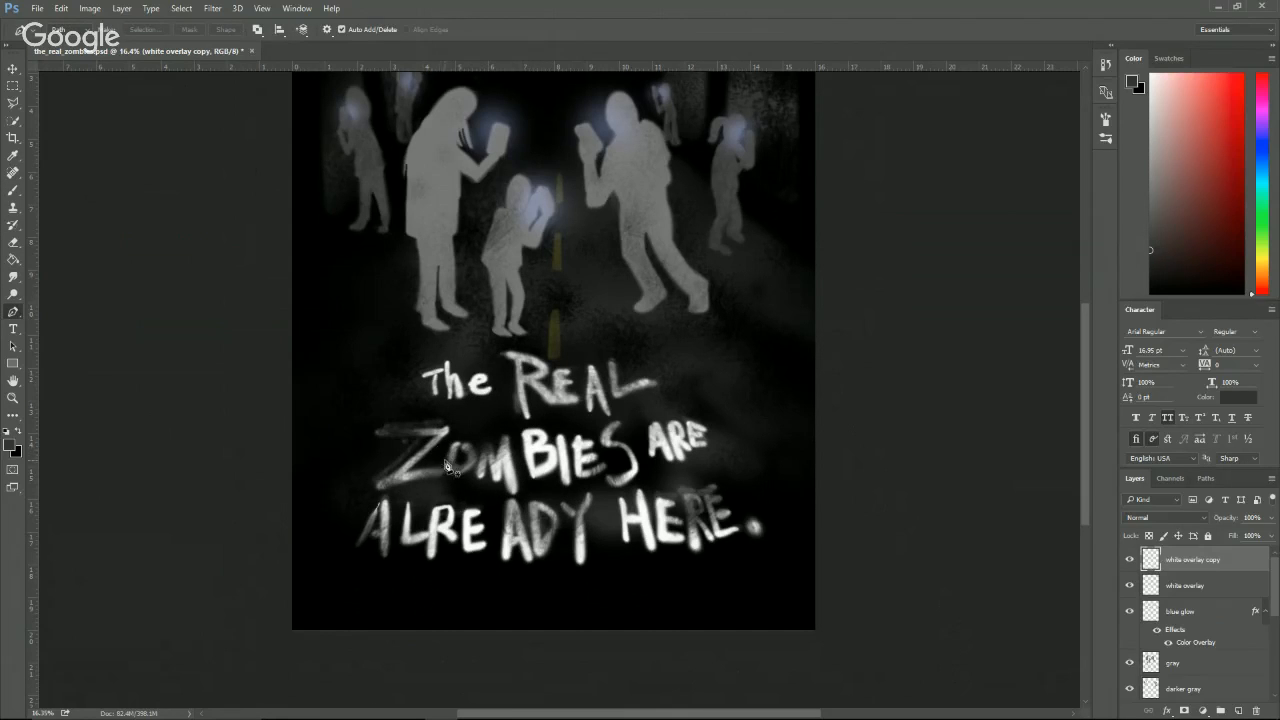
pyautogui.press('b')
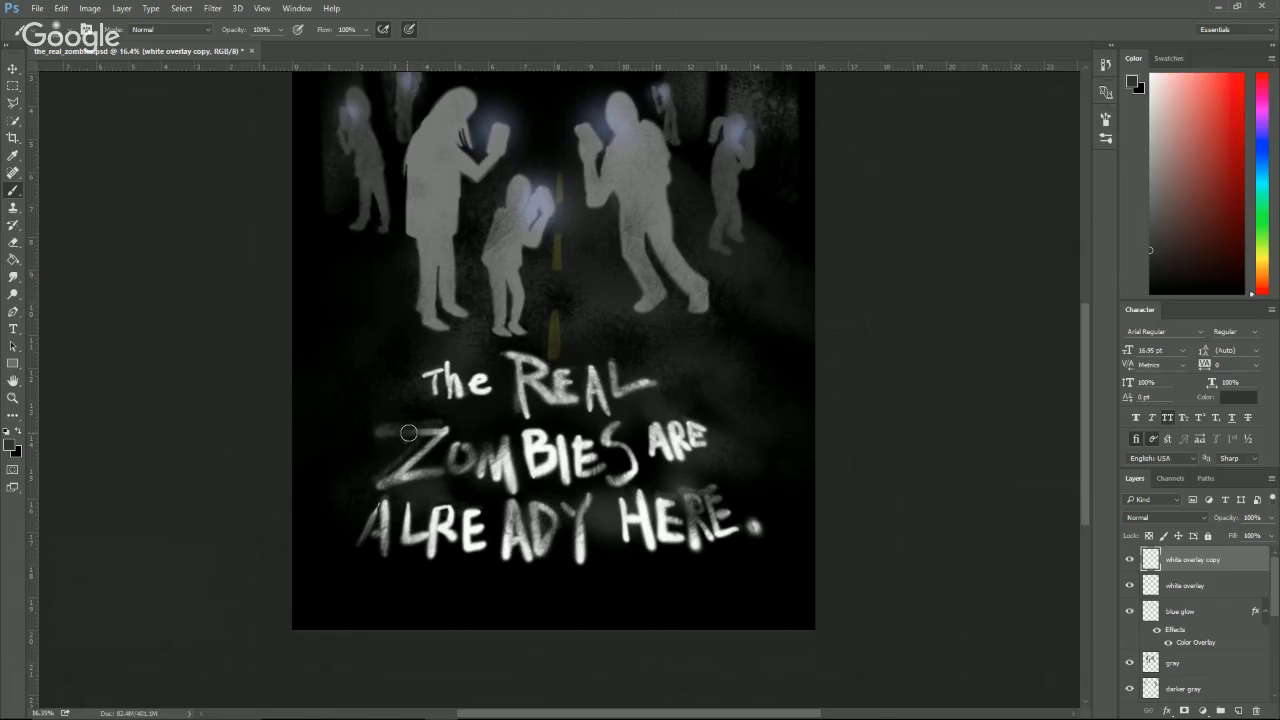
pyautogui.click(68, 32)
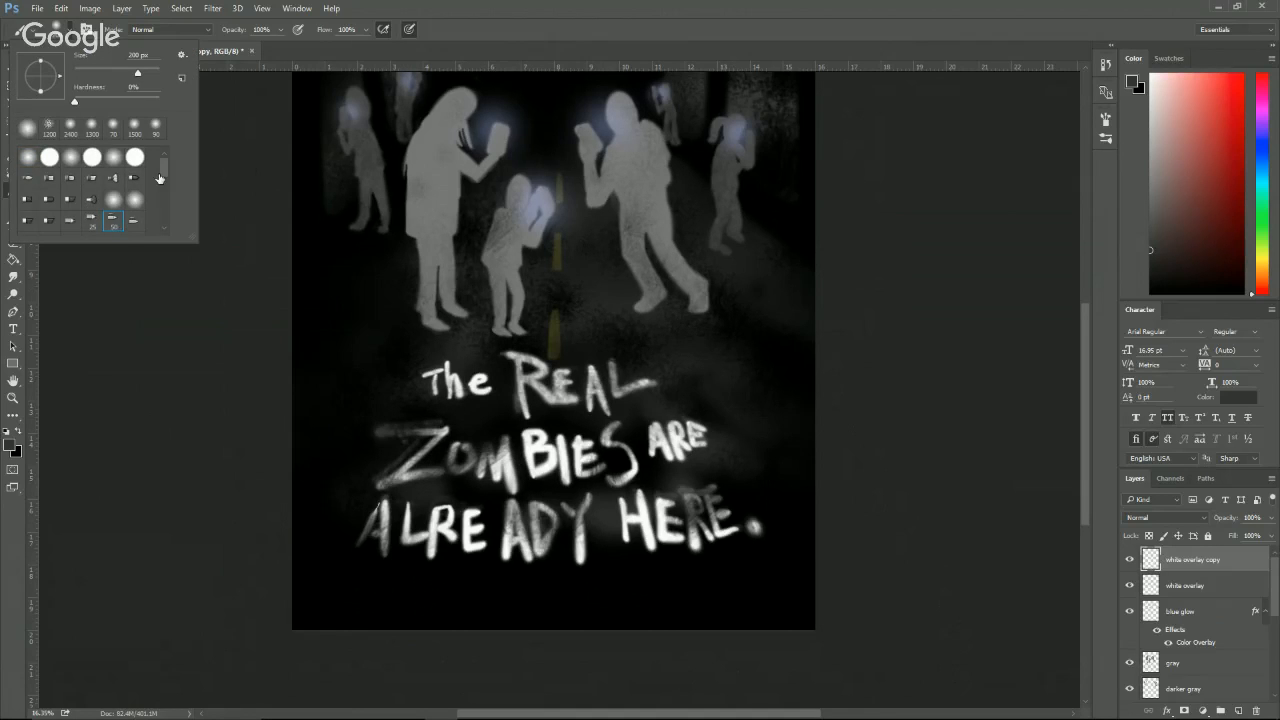
pyautogui.moveTo(163, 175); pyautogui.dragTo(168, 225)
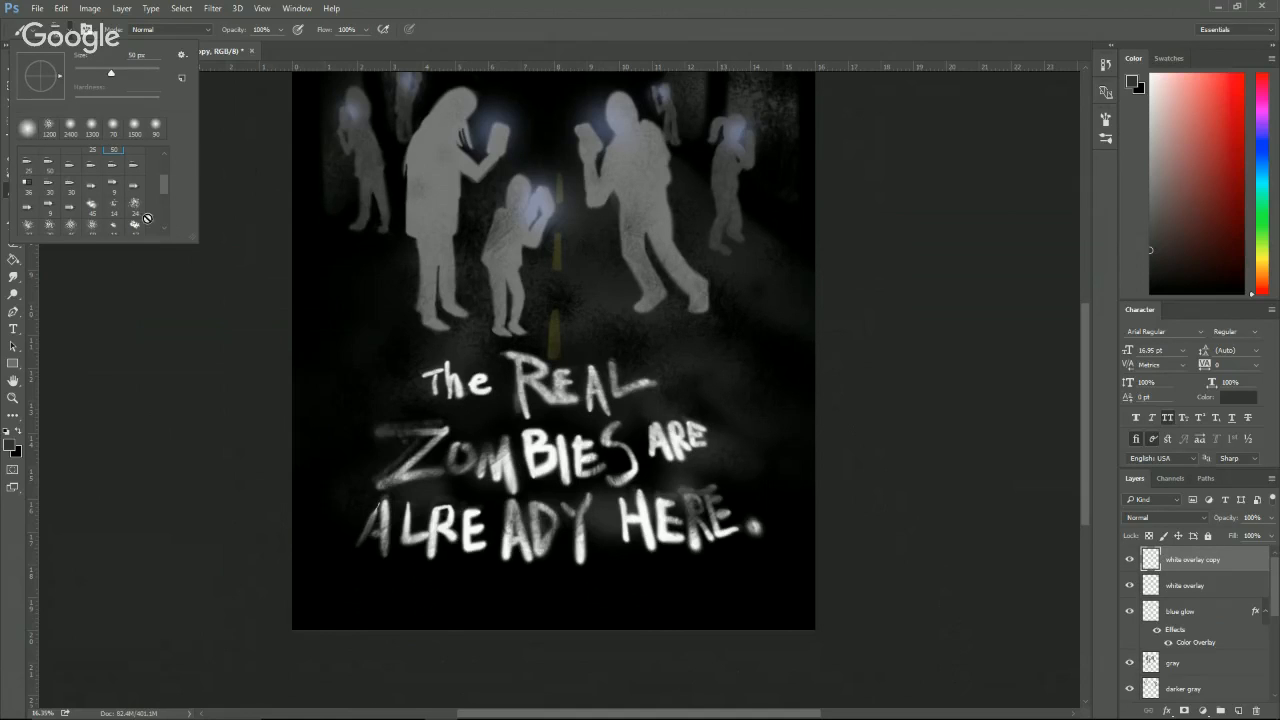
pyautogui.click(141, 212)
pyautogui.click(521, 43)
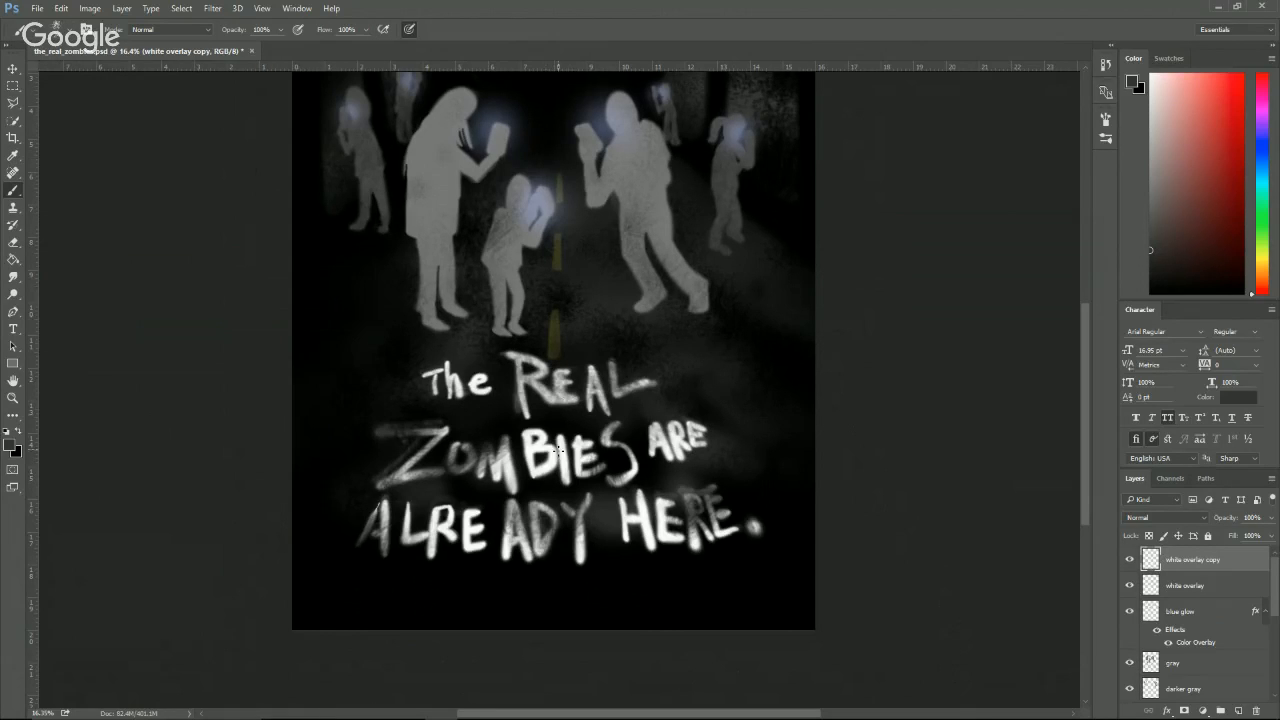
# Adjust the spatter brush size, make white the foreground color, and paint rough strokes along the Z of ZOMBIES.
pyautogui.press(']')
pyautogui.press(']')
pyautogui.press(']')
pyautogui.press(']')
pyautogui.press(']')
pyautogui.press(']')
pyautogui.press(']')
pyautogui.press(']')
pyautogui.press(']')
pyautogui.press(']')
pyautogui.press(']')
pyautogui.press(']')
pyautogui.moveTo(430, 466); pyautogui.dragTo(440, 474)
pyautogui.press('[')
pyautogui.press('[')
pyautogui.press('[')
pyautogui.press('[')
pyautogui.press('[')
pyautogui.click(8, 432)
pyautogui.click(16, 432)
pyautogui.moveTo(378, 432); pyautogui.dragTo(448, 432)
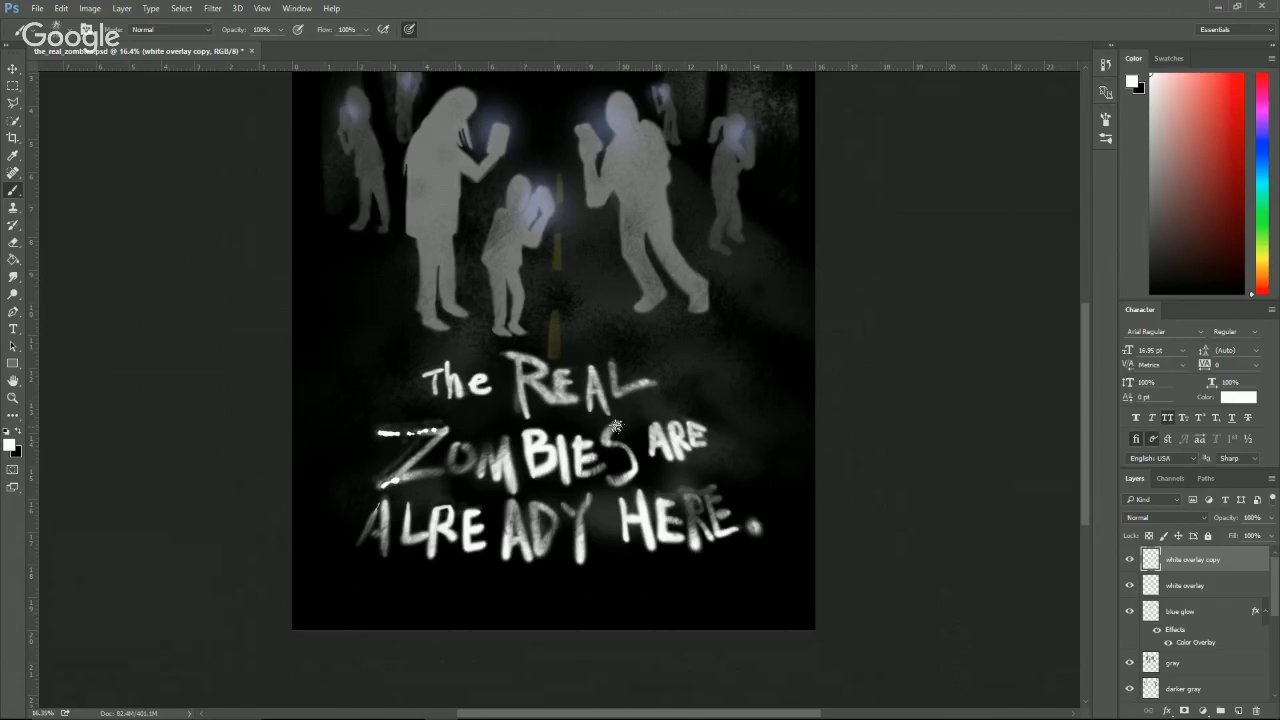
# Paint rough white spatter strokes over more slogan letters, including the R of REAL and the S of ZOMBIES, undoing unwanted strokes.
pyautogui.moveTo(615, 427); pyautogui.dragTo(623, 450)
pyautogui.hotkey('ctrl', 'z')
pyautogui.click(38, 9)
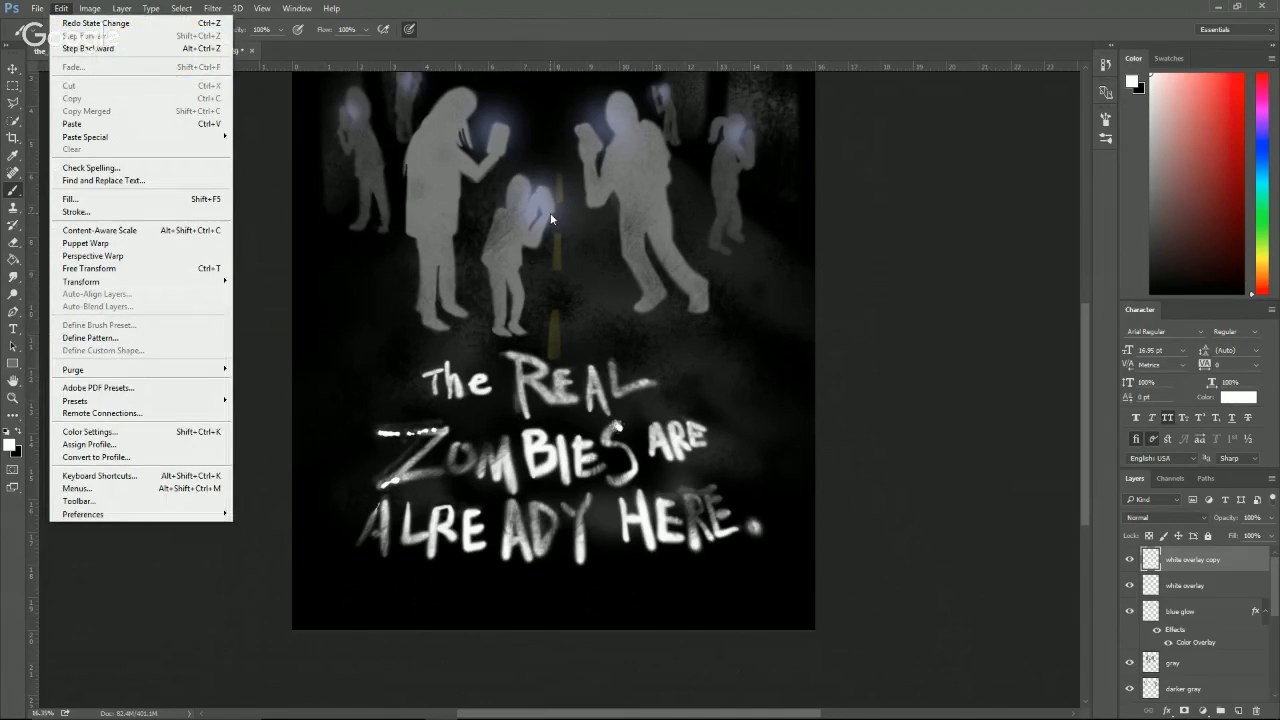
pyautogui.click(801, 6)
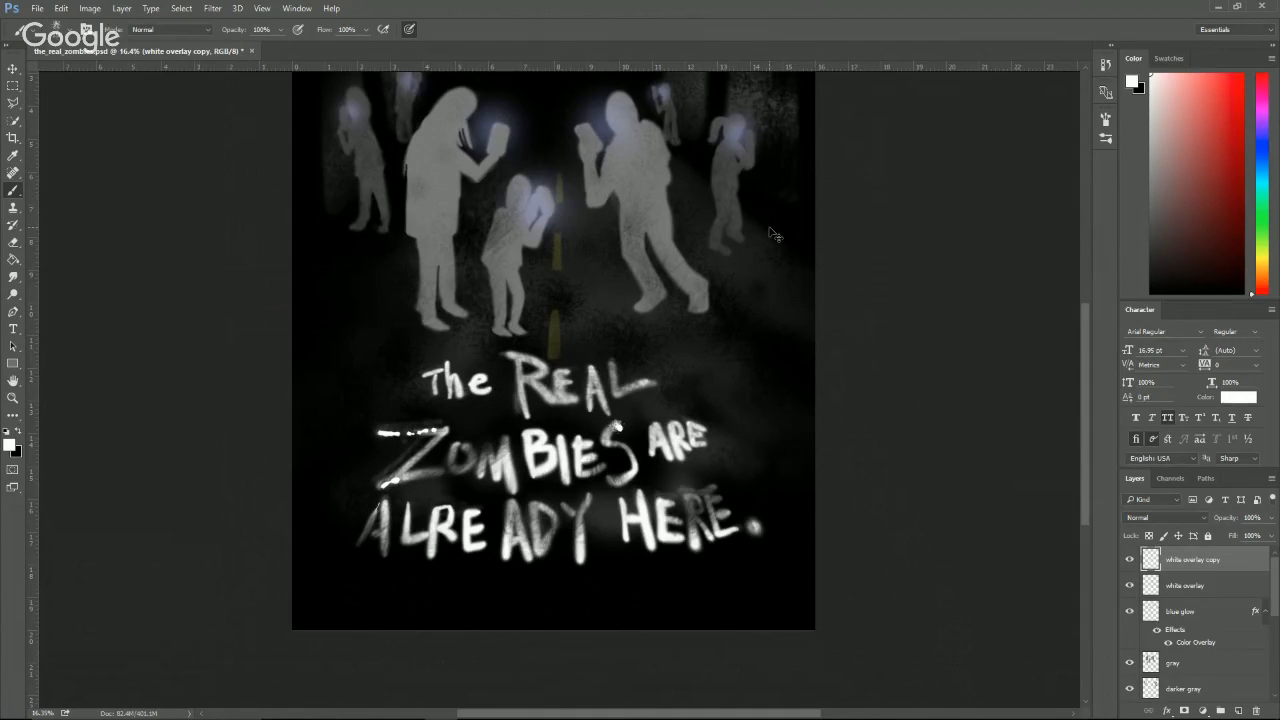
pyautogui.hotkey('ctrl', 's')
pyautogui.moveTo(520, 356); pyautogui.dragTo(526, 414)
pyautogui.hotkey('ctrl', 'z')
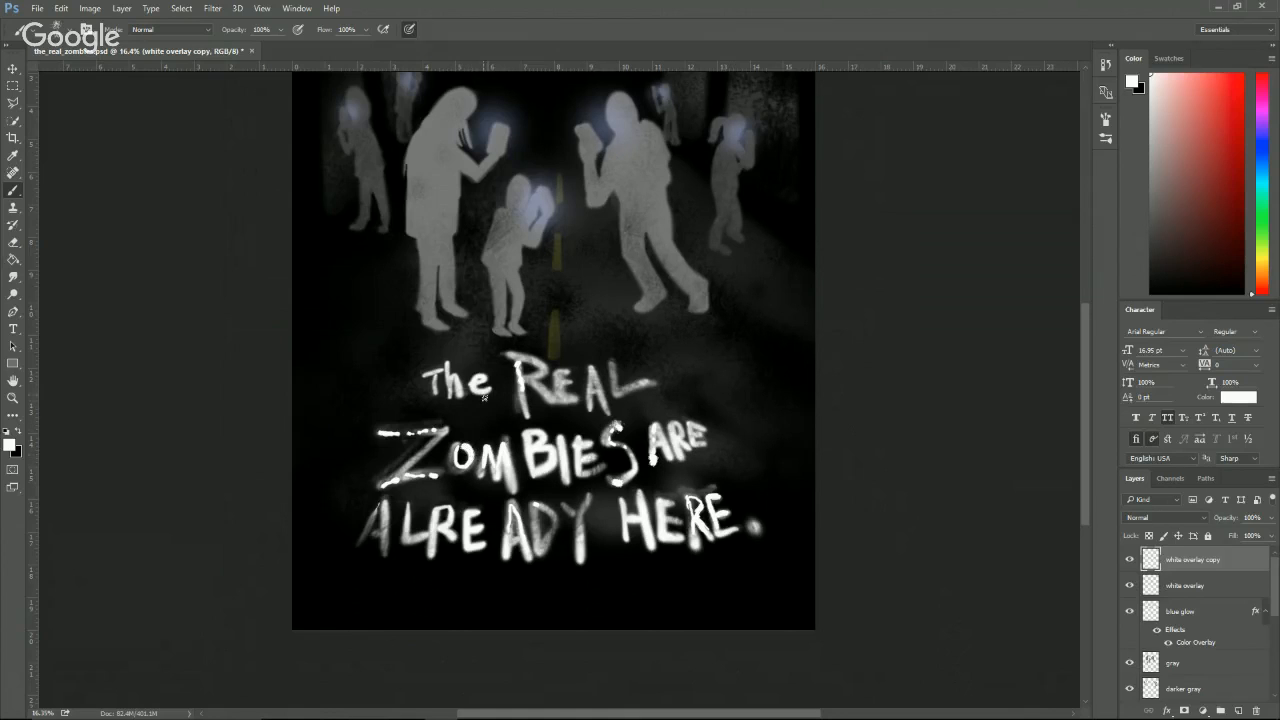
pyautogui.moveTo(523, 411); pyautogui.dragTo(517, 366)
# Save the poster document with the roughened slogan lettering.
pyautogui.press('e')
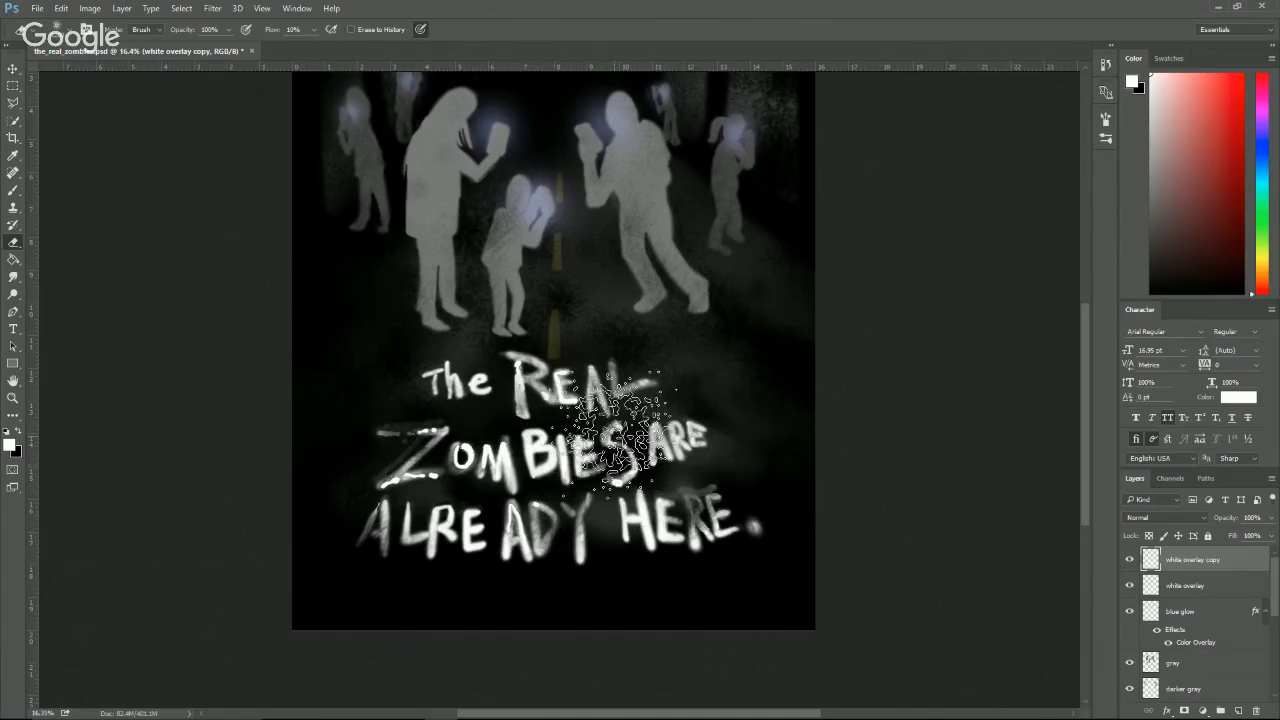
pyautogui.press('v')
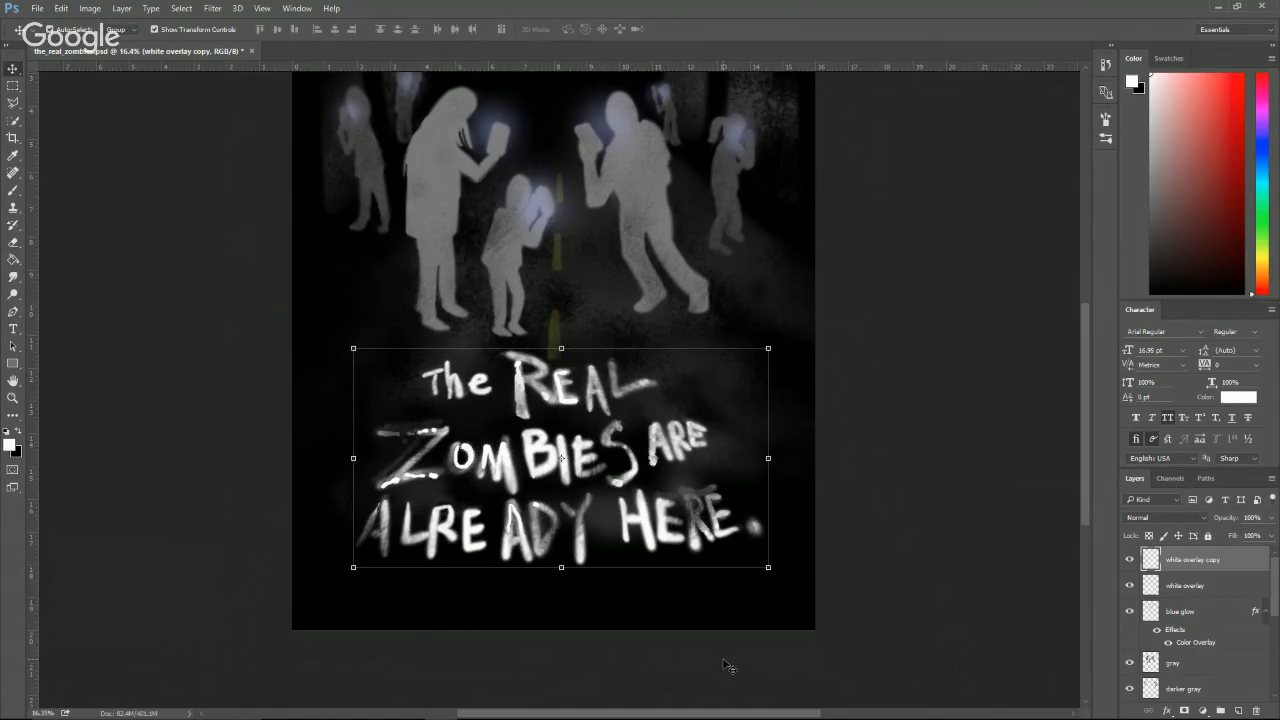
pyautogui.scroll(-1, 832, 380)
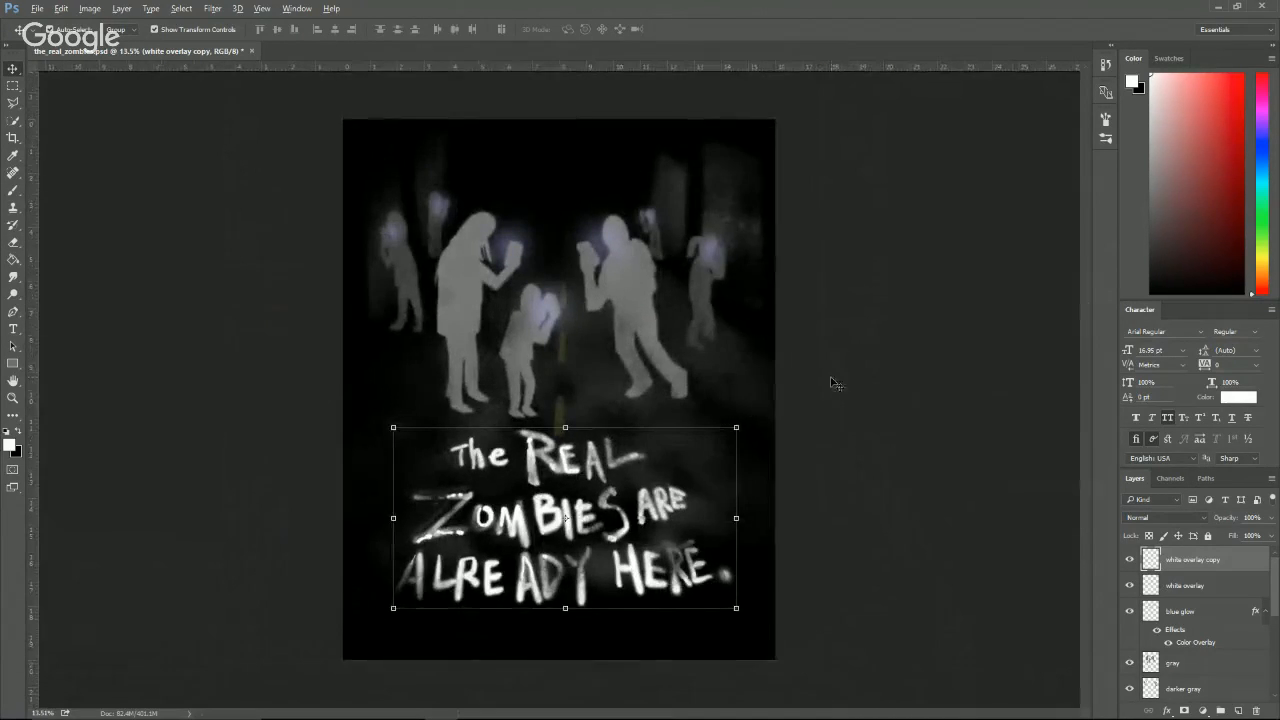
pyautogui.hotkey('ctrl', 's')
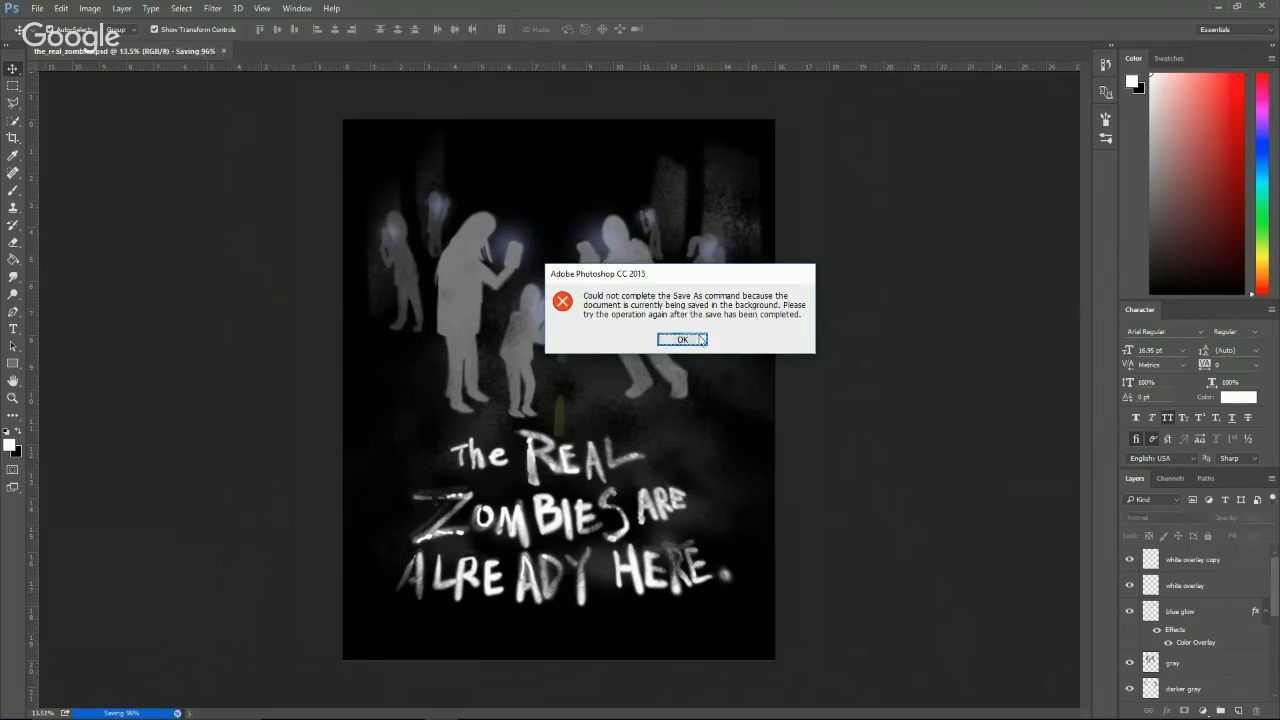
pyautogui.click(690, 340)
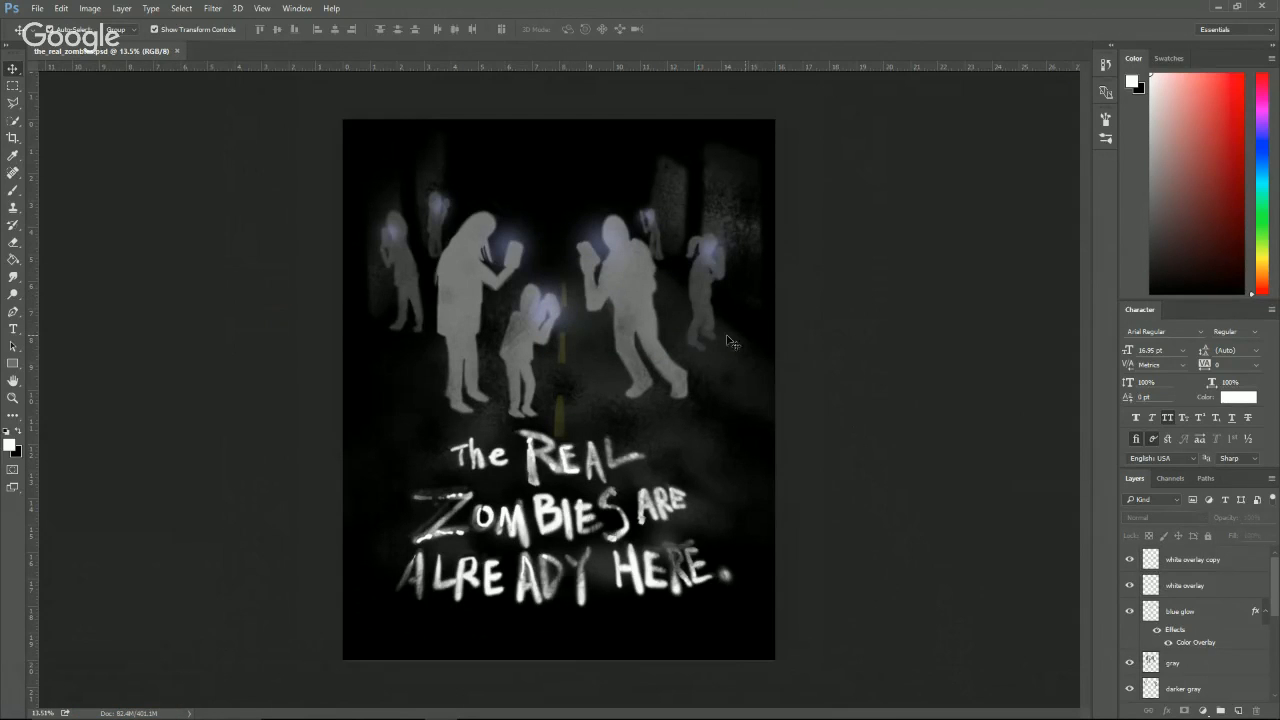
# Save the poster as a separate Photoshop file named the_real_zombies_halftones.psd in the same folder.
pyautogui.hotkey('ctrl', 'shift', 's')
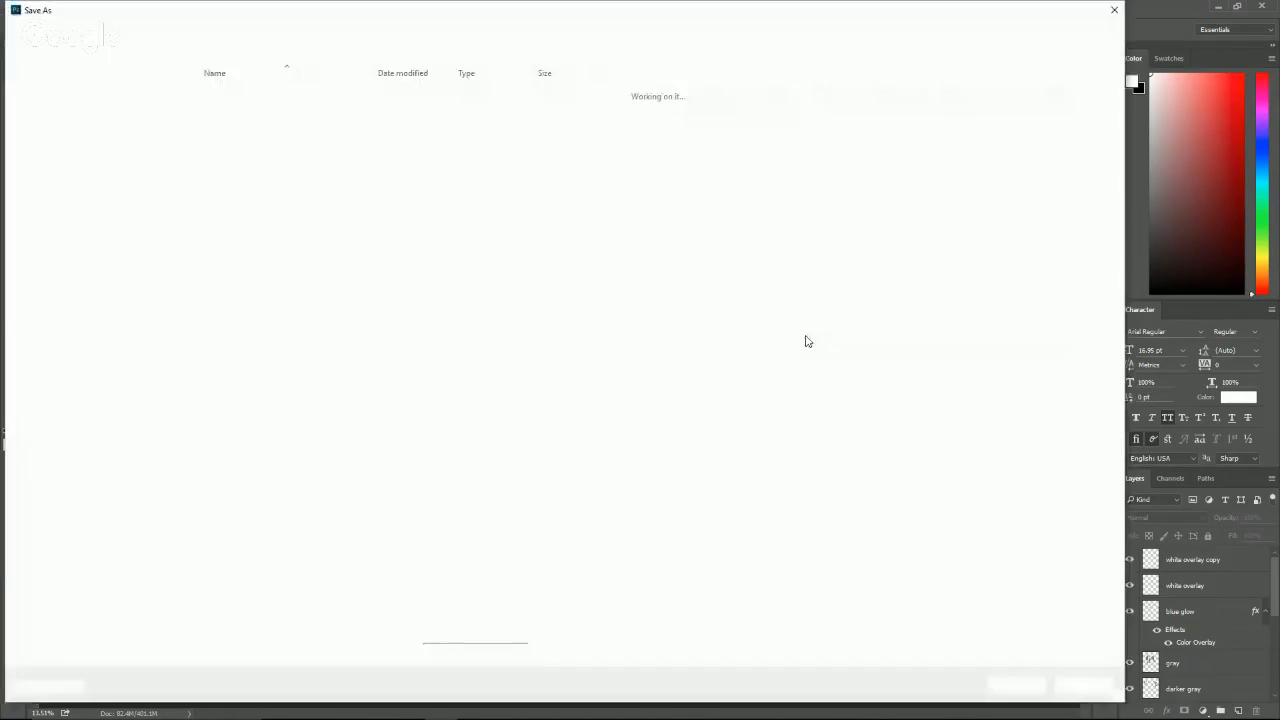
pyautogui.press('Right')
pyautogui.press('Left')
pyautogui.press('Left')
pyautogui.press('Left')
pyautogui.press('Left')
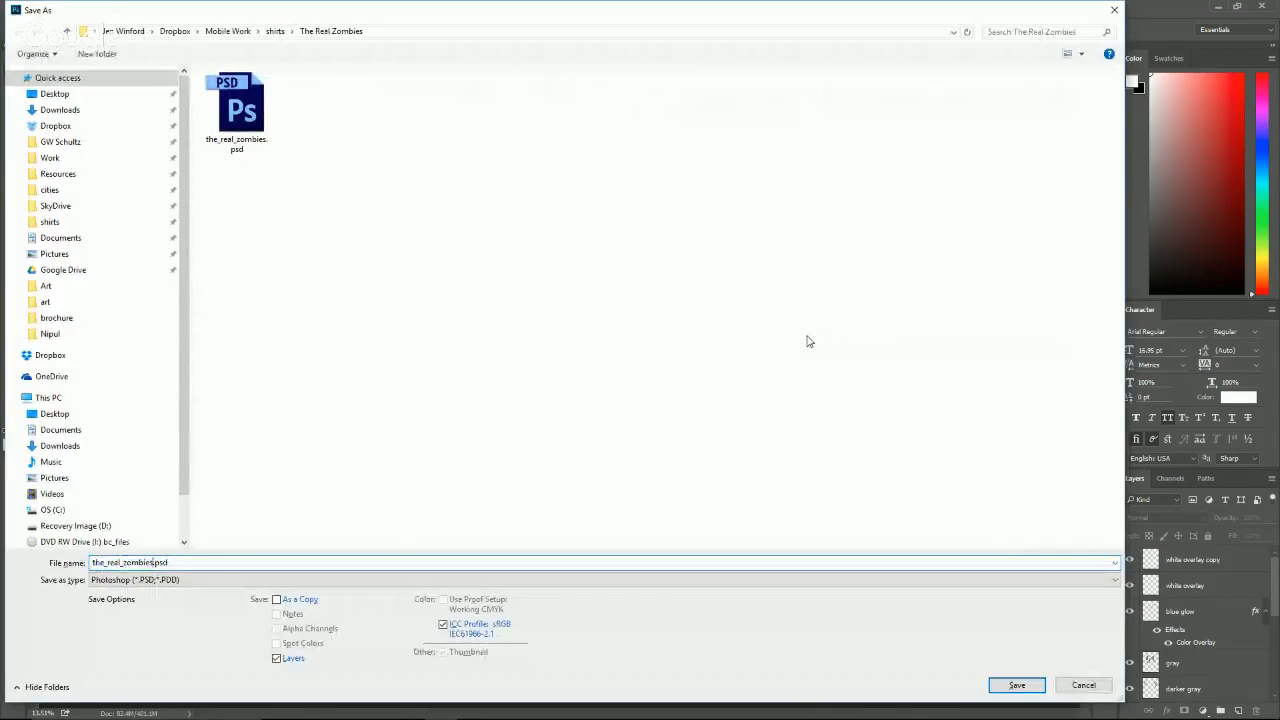
pyautogui.write('_halftones')
pyautogui.press('Return')
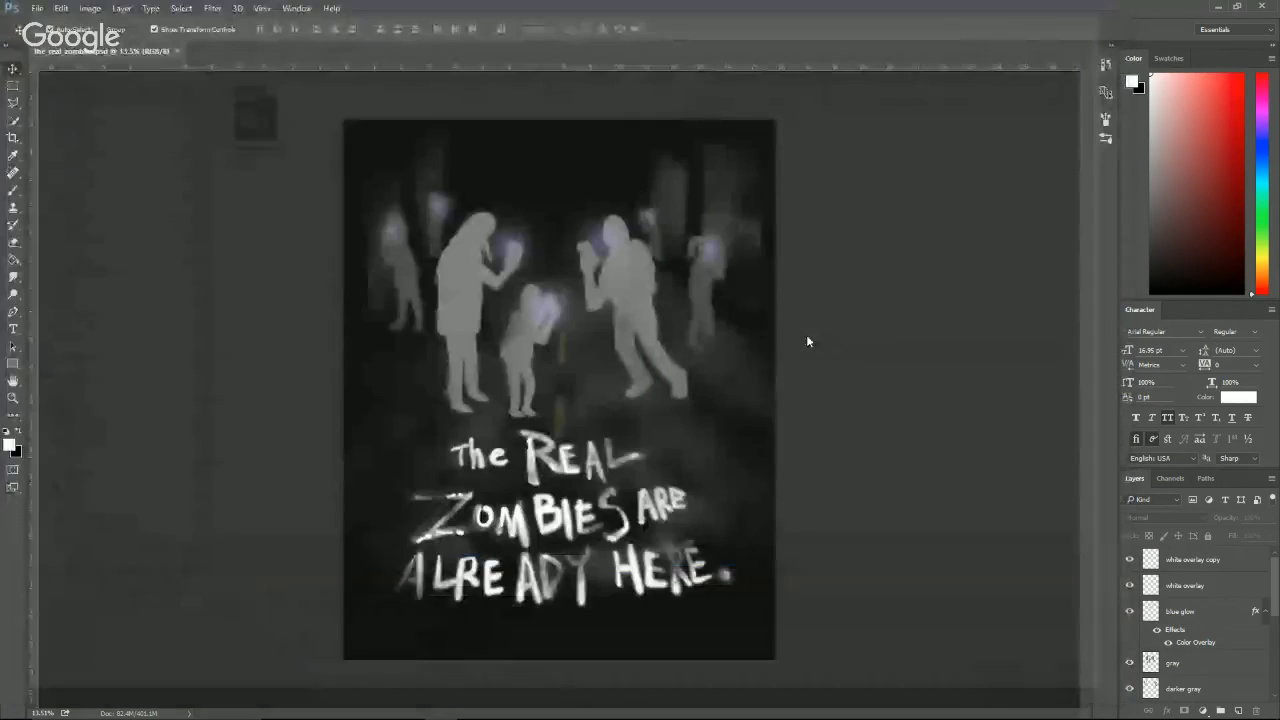
pyautogui.click(805, 219)
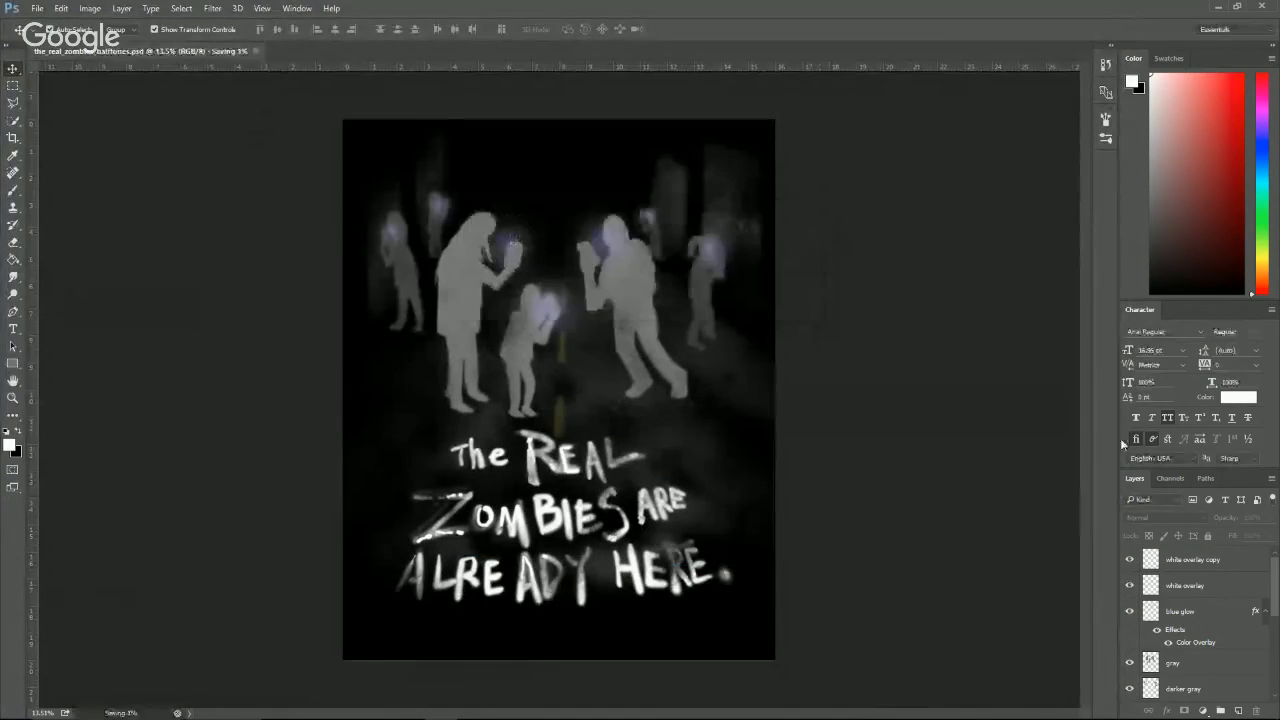
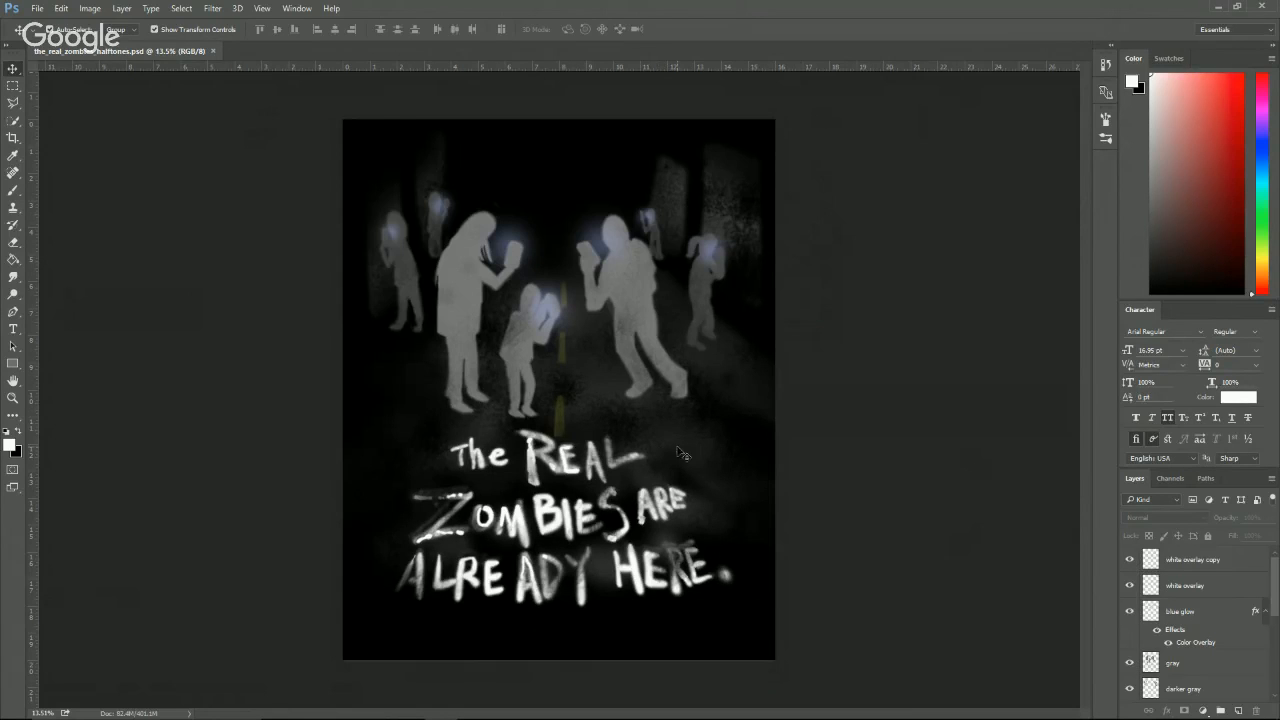
pyautogui.click(1184, 563)
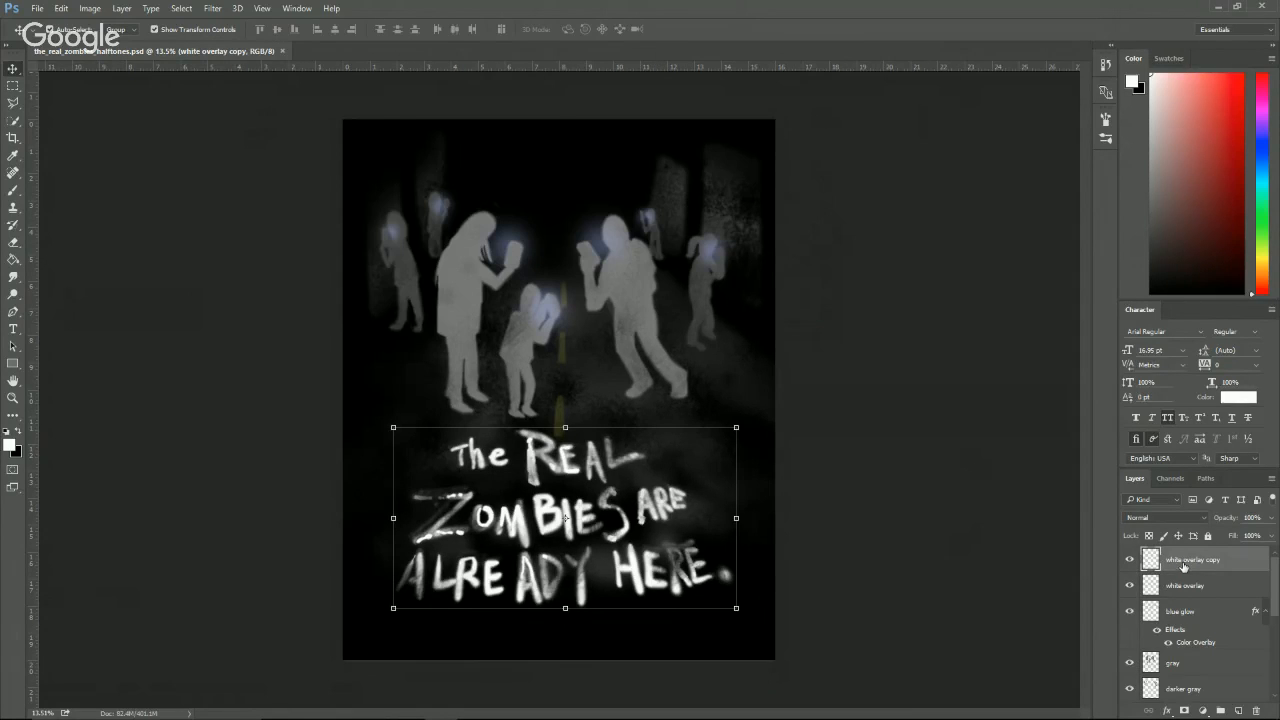
pyautogui.hotkey('ctrl', 'a')
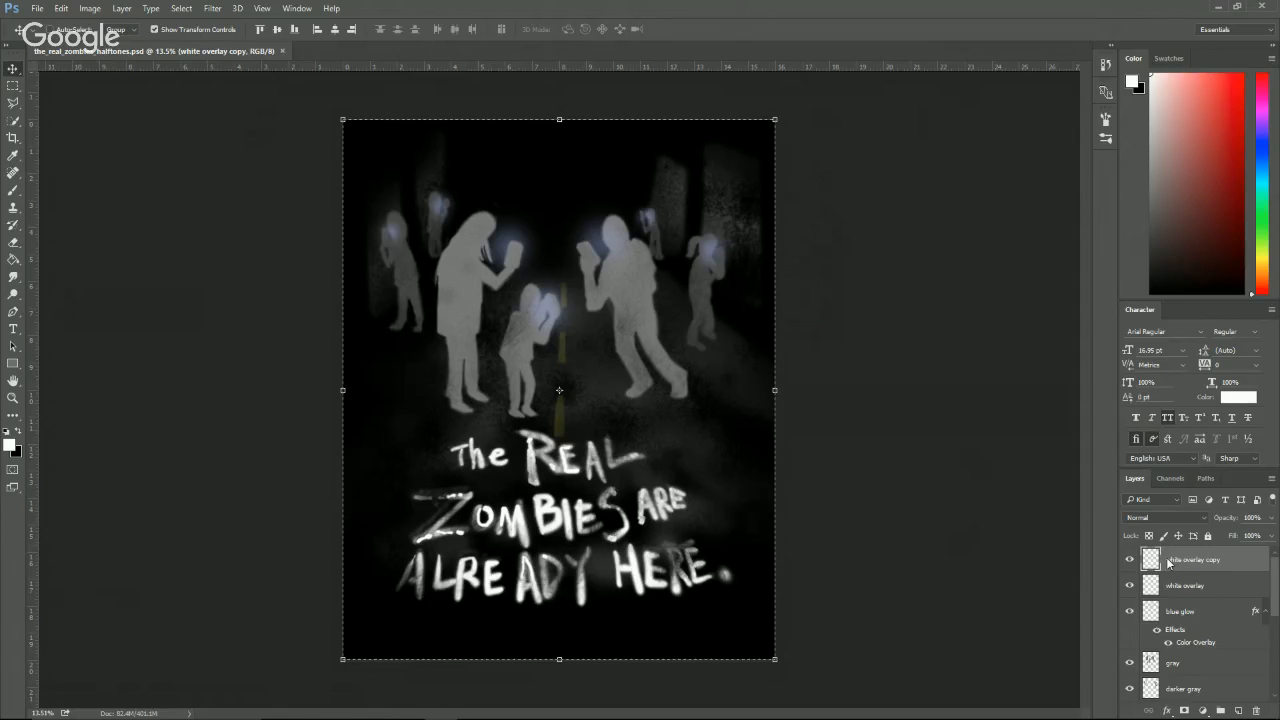
pyautogui.hotkey('ctrl', 'n')
pyautogui.press('Return')
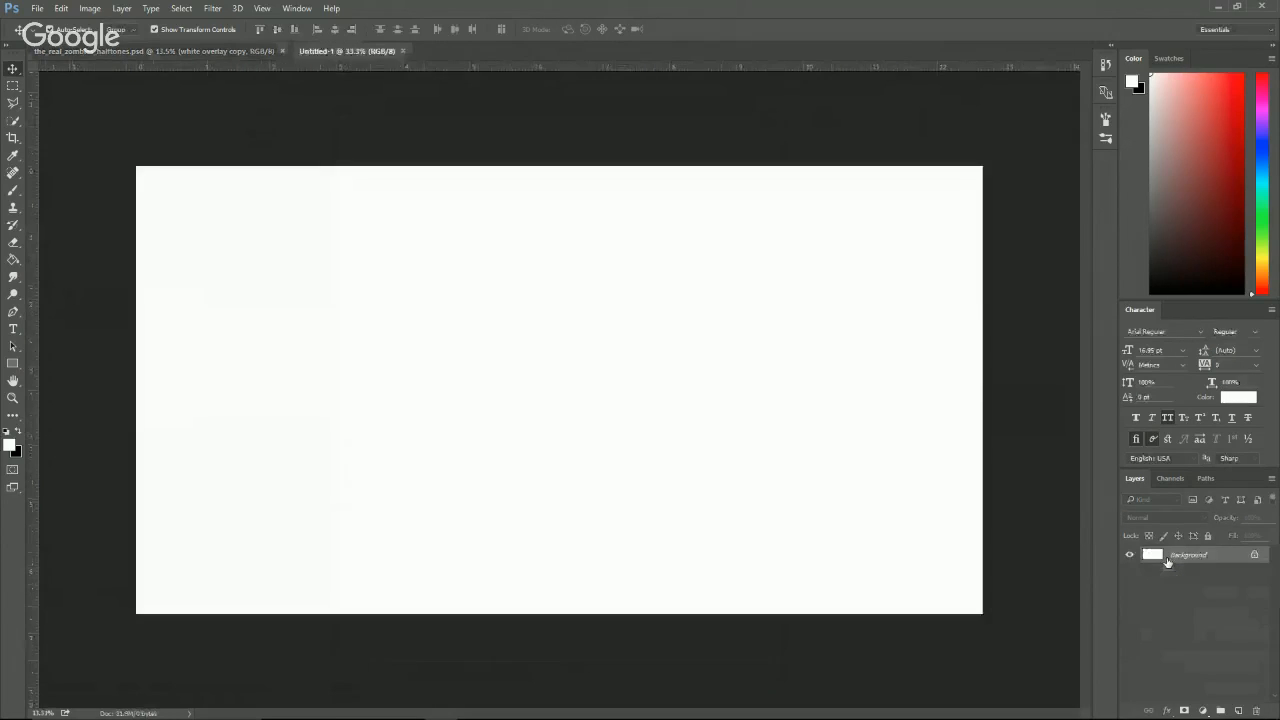
pyautogui.hotkey('ctrl', 'w')
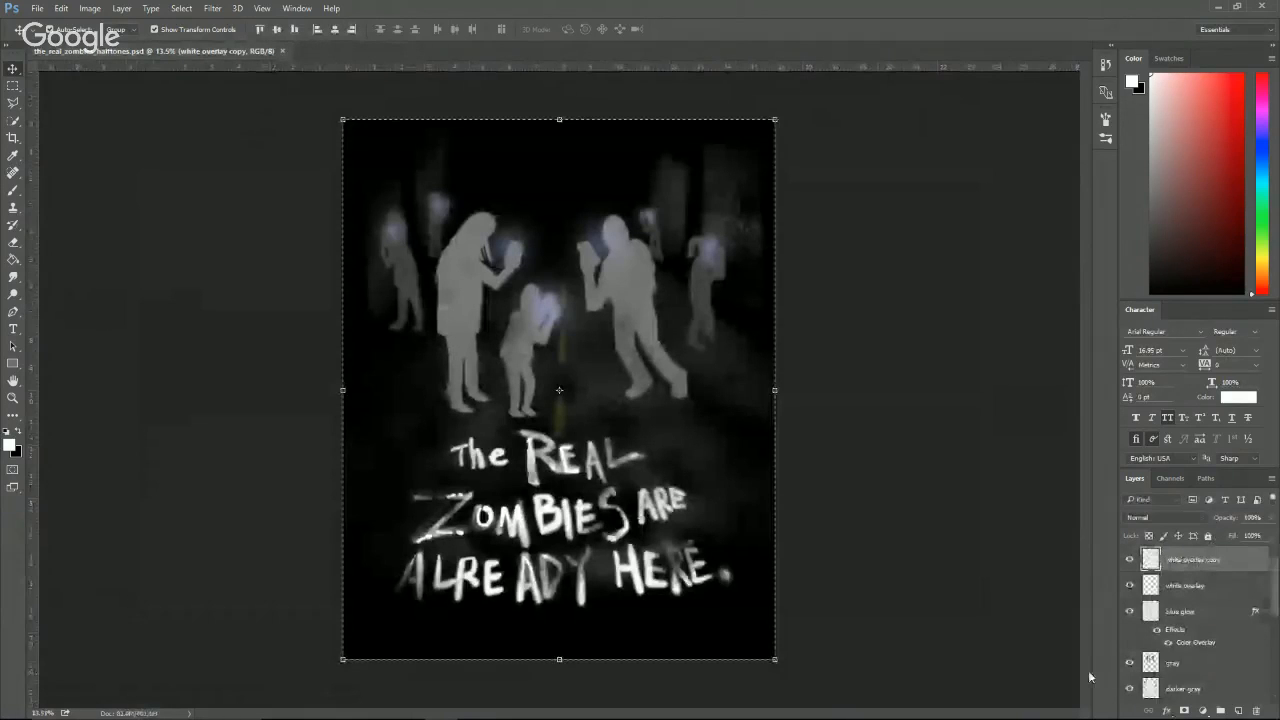
# Add a new layer filled with white and place it directly beneath the white overlay copy layer.
pyautogui.hotkey('ctrl', 'v')
pyautogui.press('g')
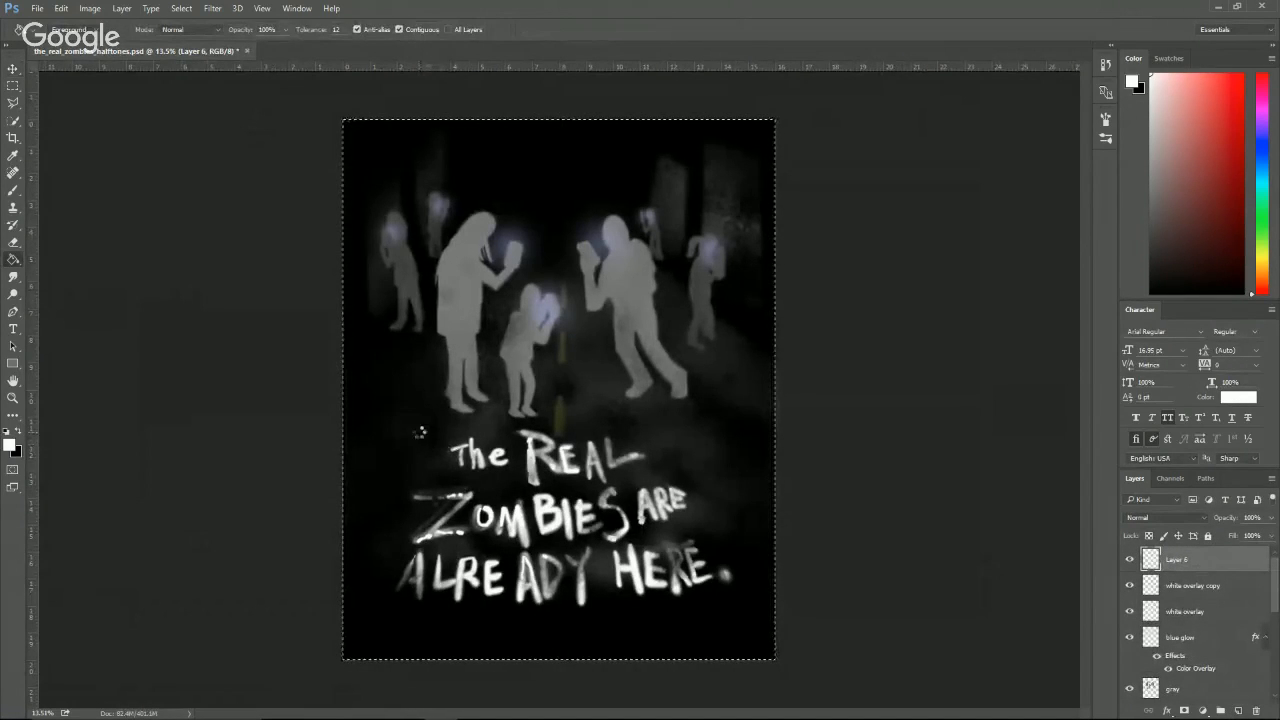
pyautogui.click(424, 439)
pyautogui.press('v')
pyautogui.moveTo(1242, 567); pyautogui.dragTo(1183, 590)
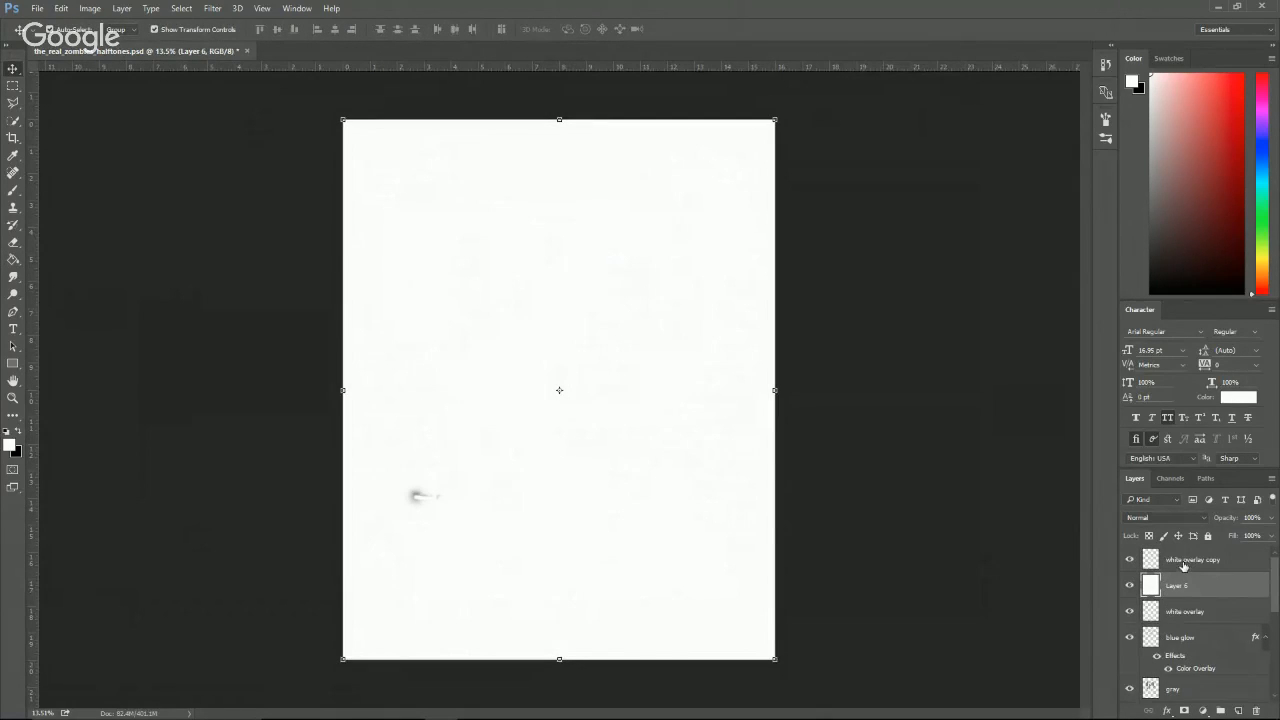
# Invert the white overlay copy layer so its slogan lettering turns black on the white backdrop.
pyautogui.click(1185, 563)
pyautogui.rightClick(1185, 563)
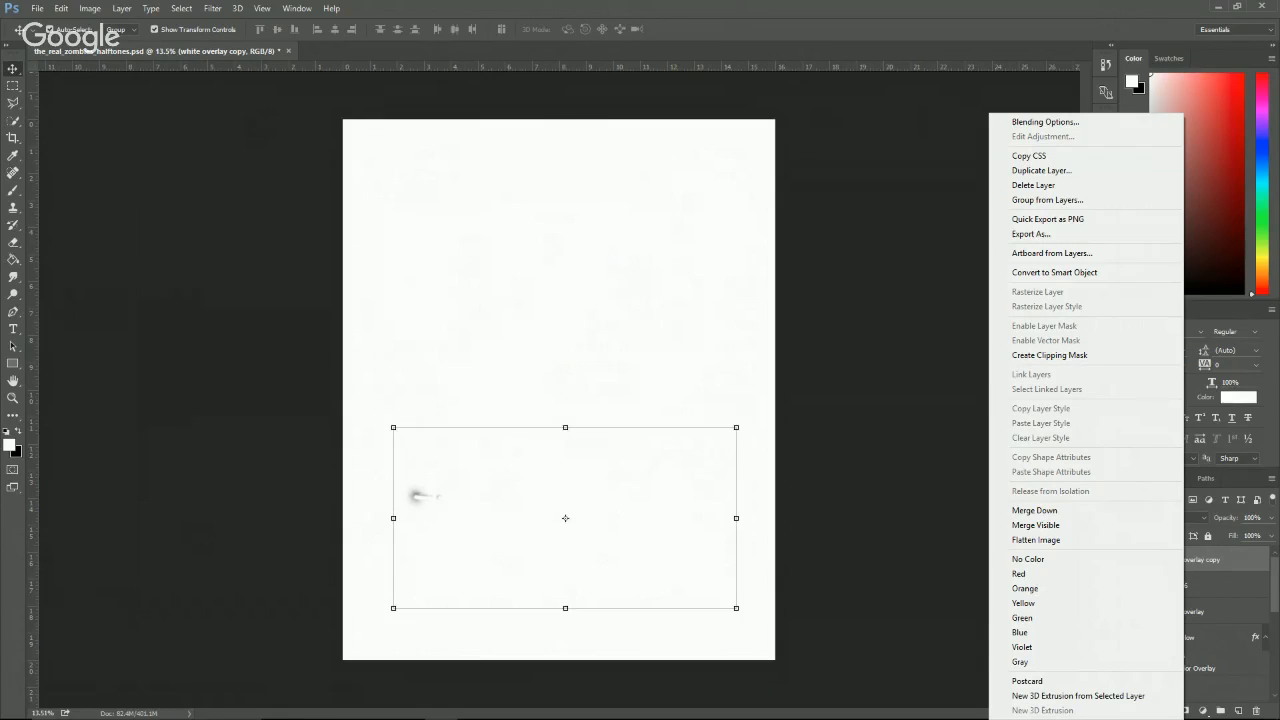
pyautogui.press('Escape')
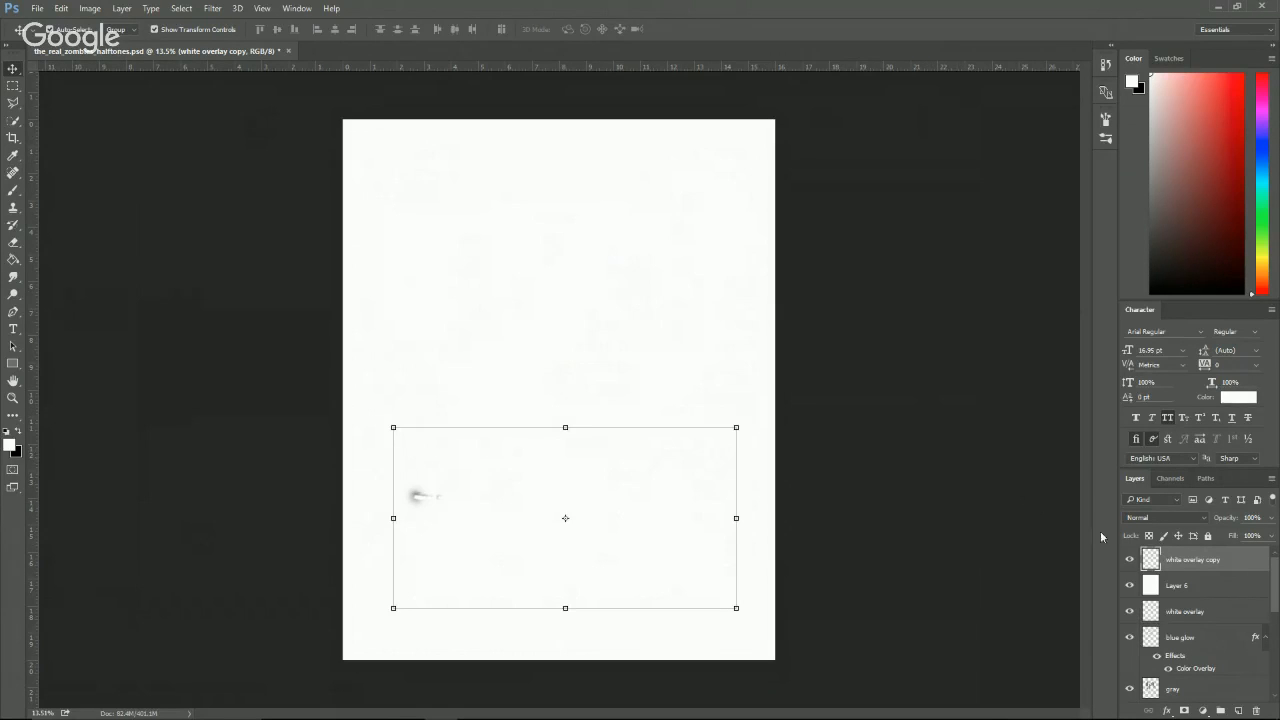
pyautogui.rightClick(1202, 568)
pyautogui.click(1224, 558)
pyautogui.hotkey('ctrl', 'i')
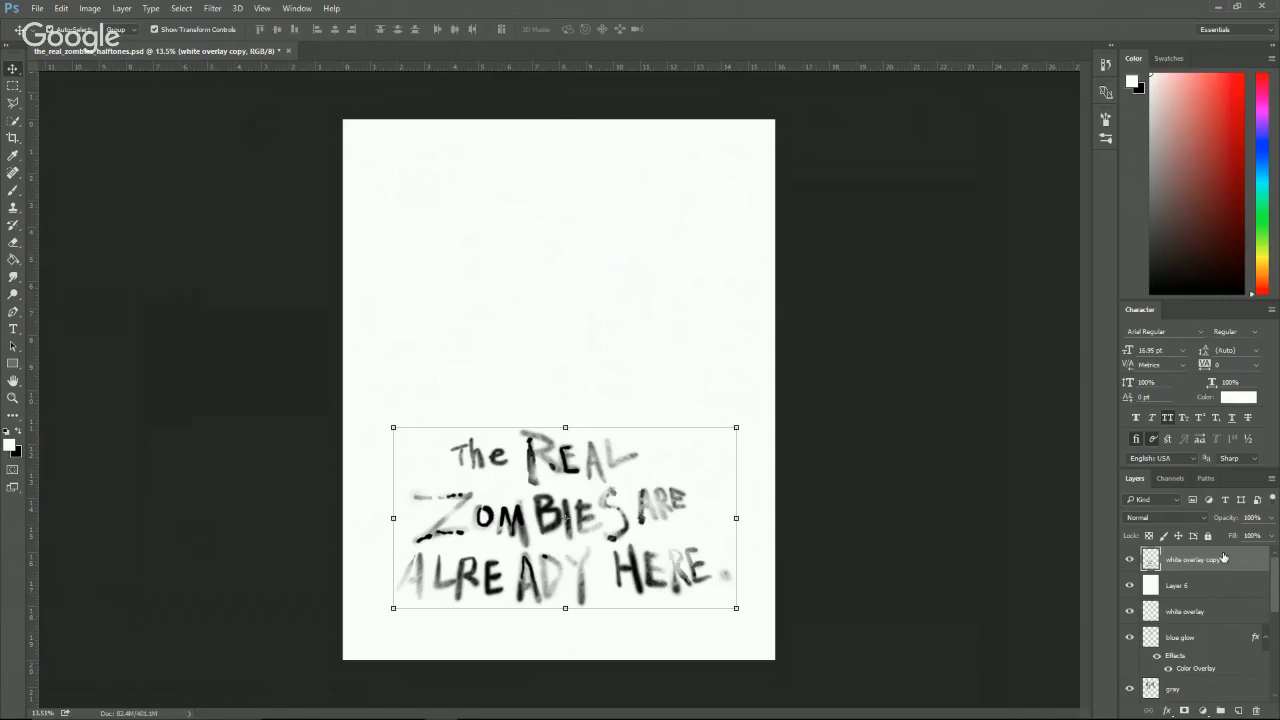
# Copy the whole canvas merged and create a new 4800 × 6000 pixel, 300 ppi RGB document with a white background.
pyautogui.hotkey('ctrl', 'a')
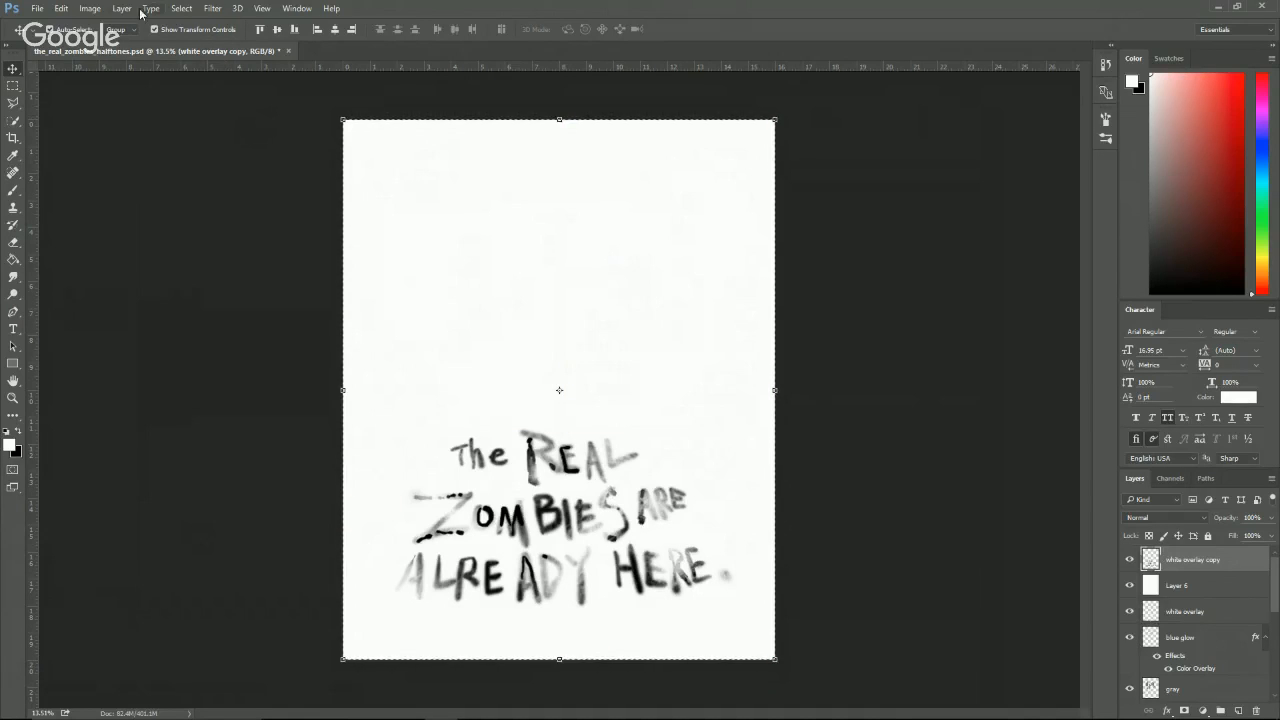
pyautogui.click(66, 8)
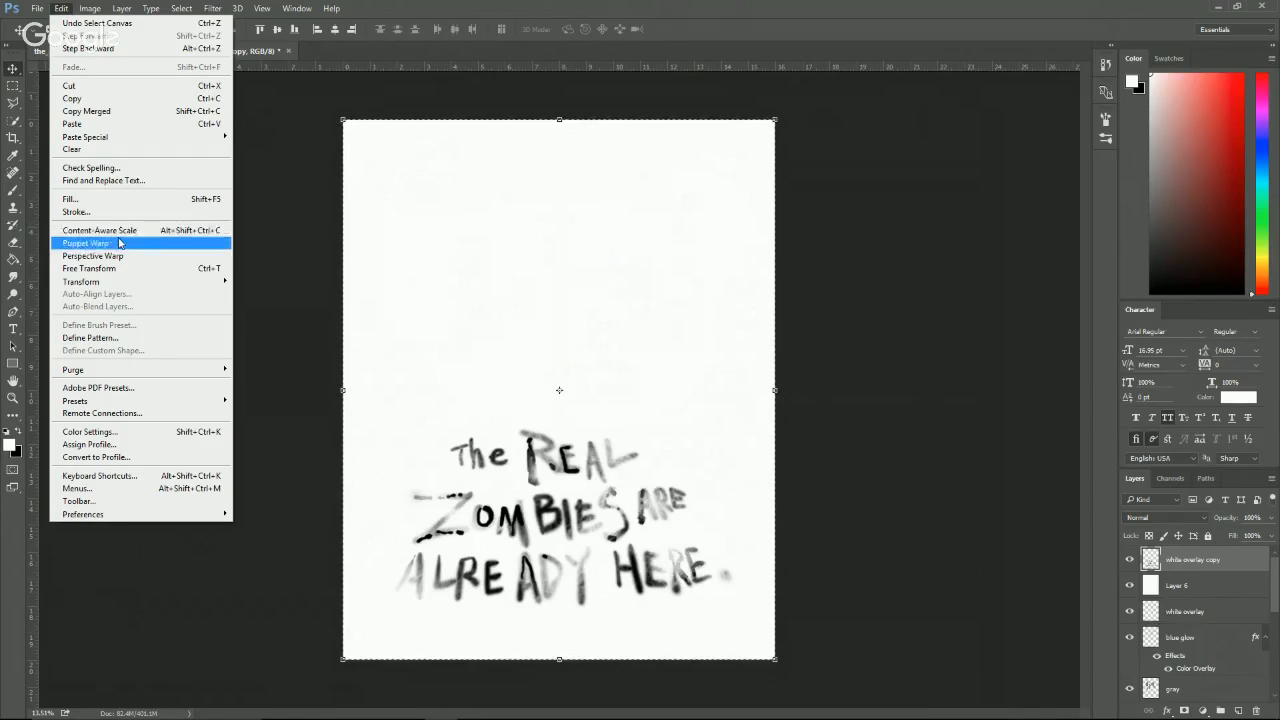
pyautogui.moveTo(82, 6)
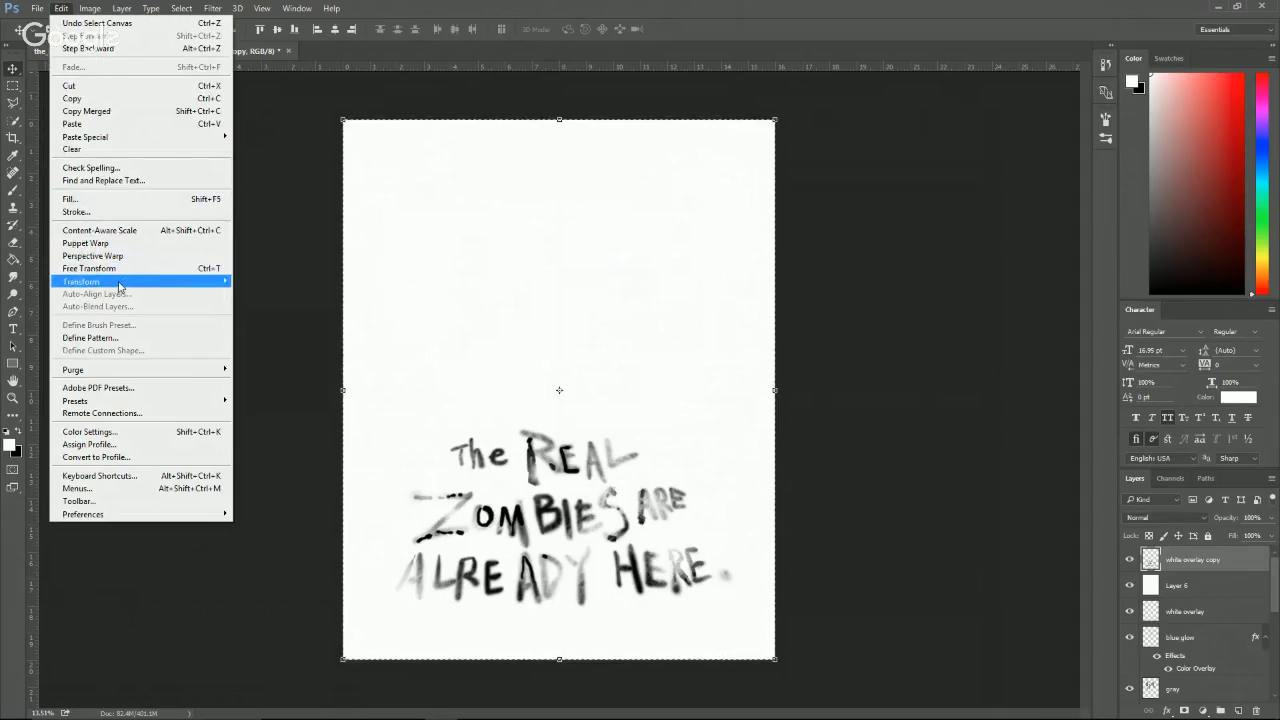
pyautogui.moveTo(122, 285)
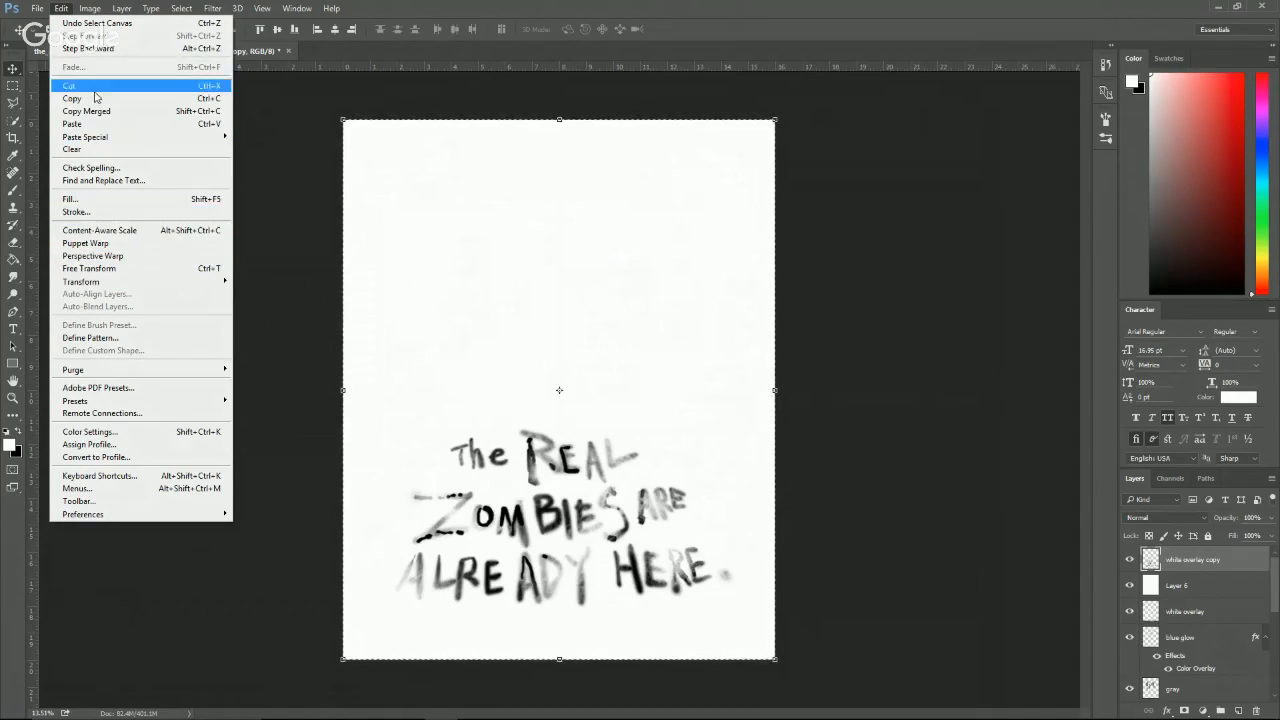
pyautogui.click(94, 113)
pyautogui.hotkey('ctrl', 'n')
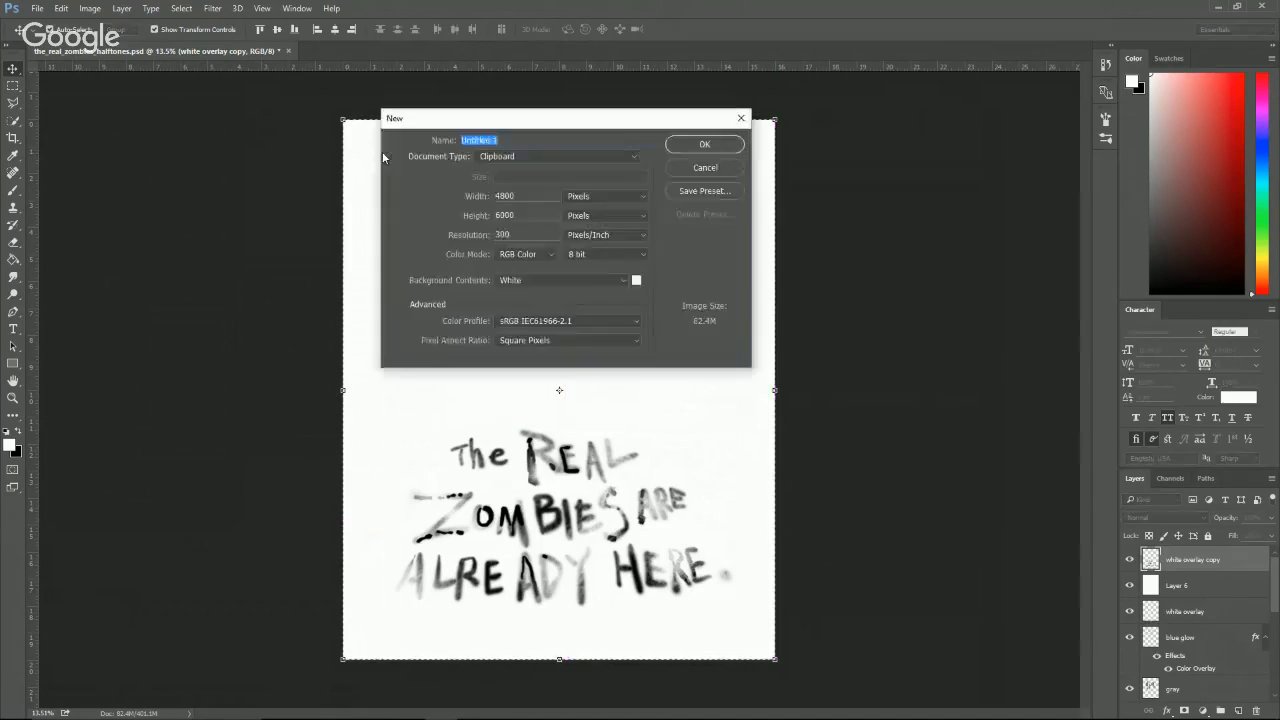
pyautogui.press('Return')
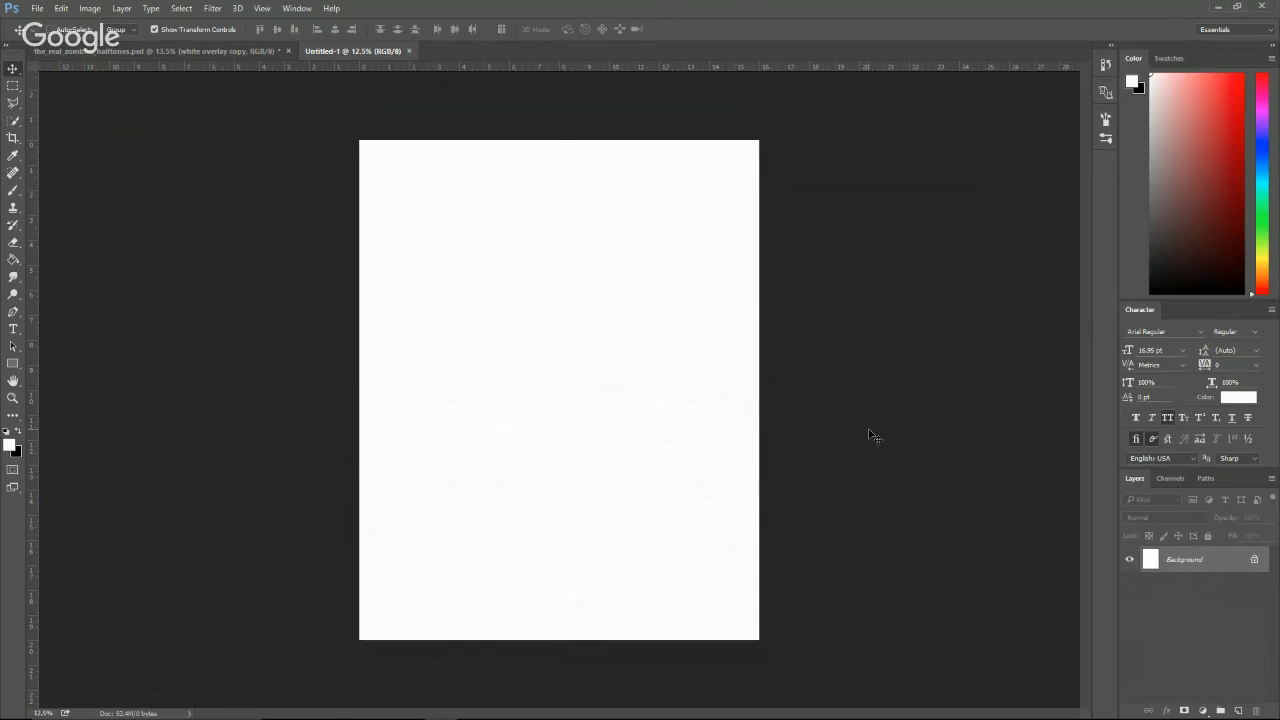
# Paste the copied slogan into the blank document and convert it to grayscale, discarding the color information.
pyautogui.hotkey('ctrl', 'v')
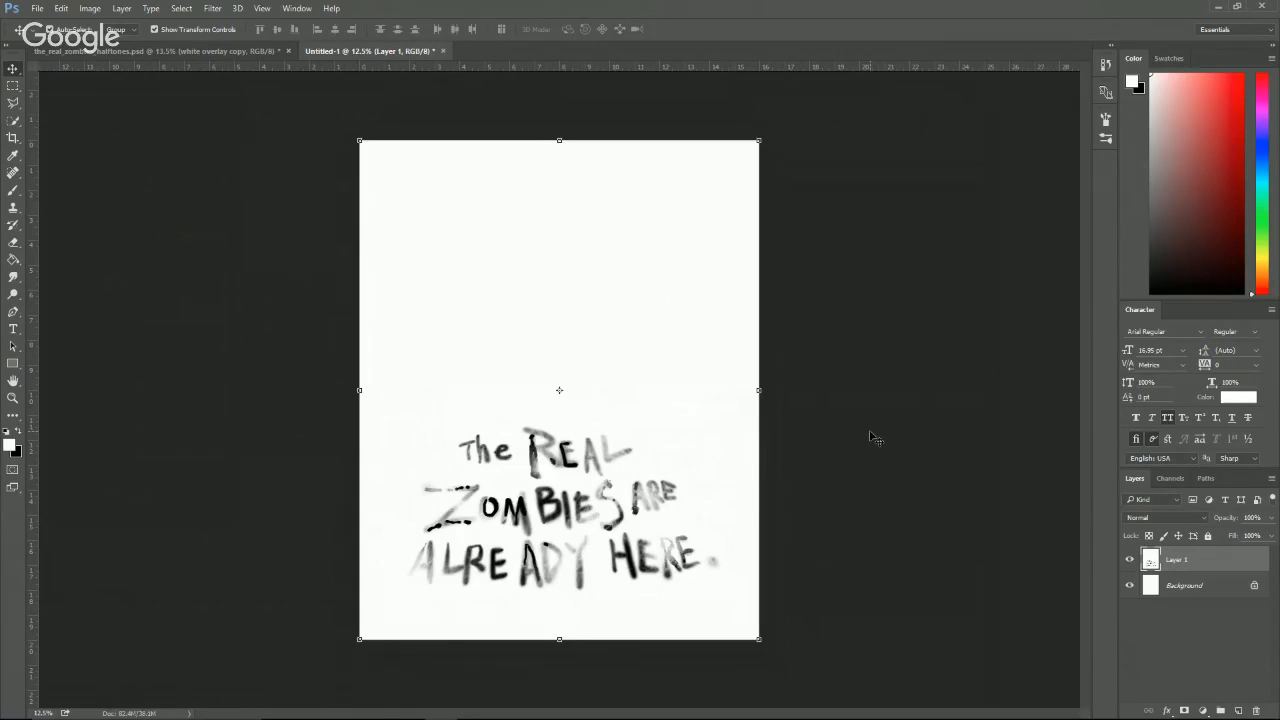
pyautogui.click(94, 9)
pyautogui.moveTo(100, 24)
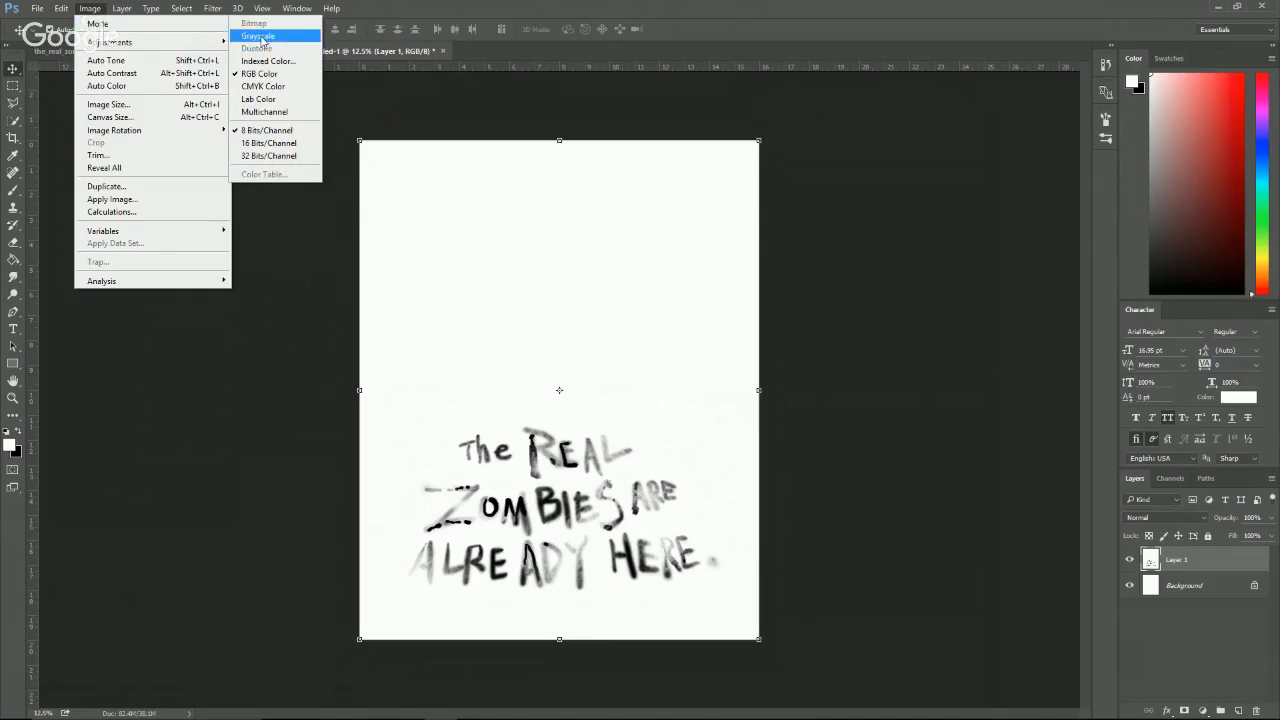
pyautogui.click(259, 36)
pyautogui.press('Return')
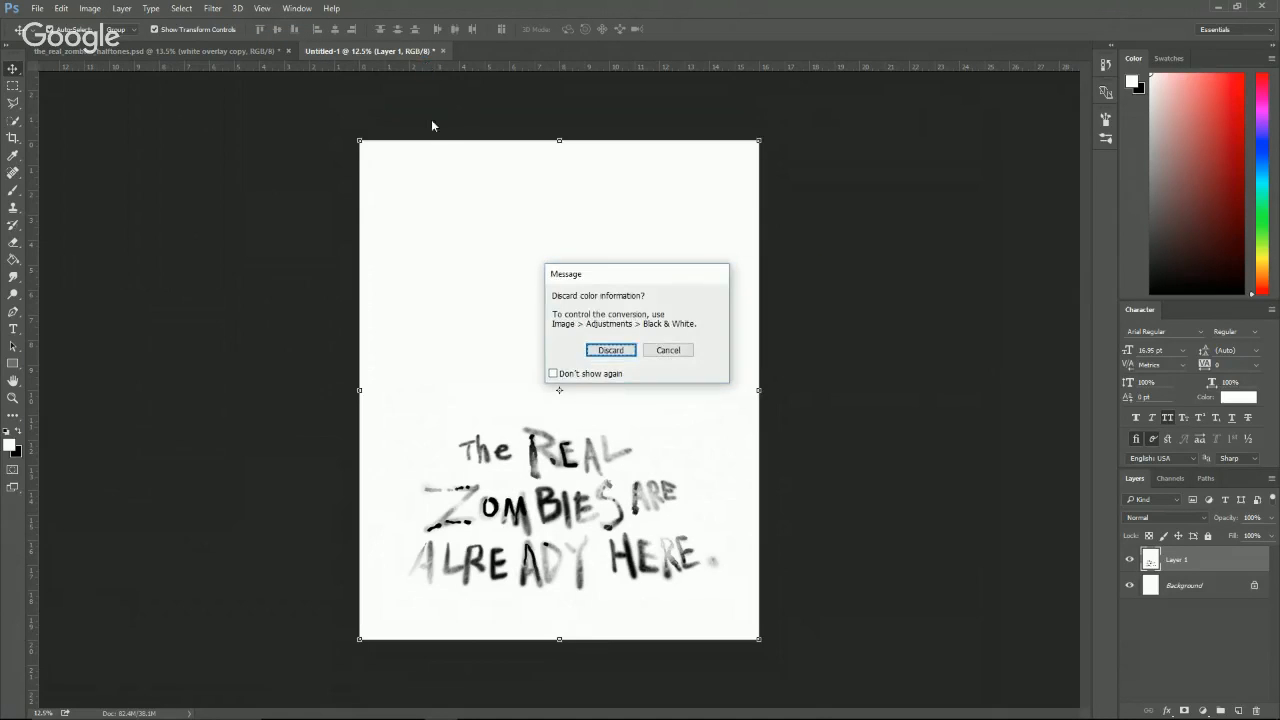
pyautogui.click(608, 349)
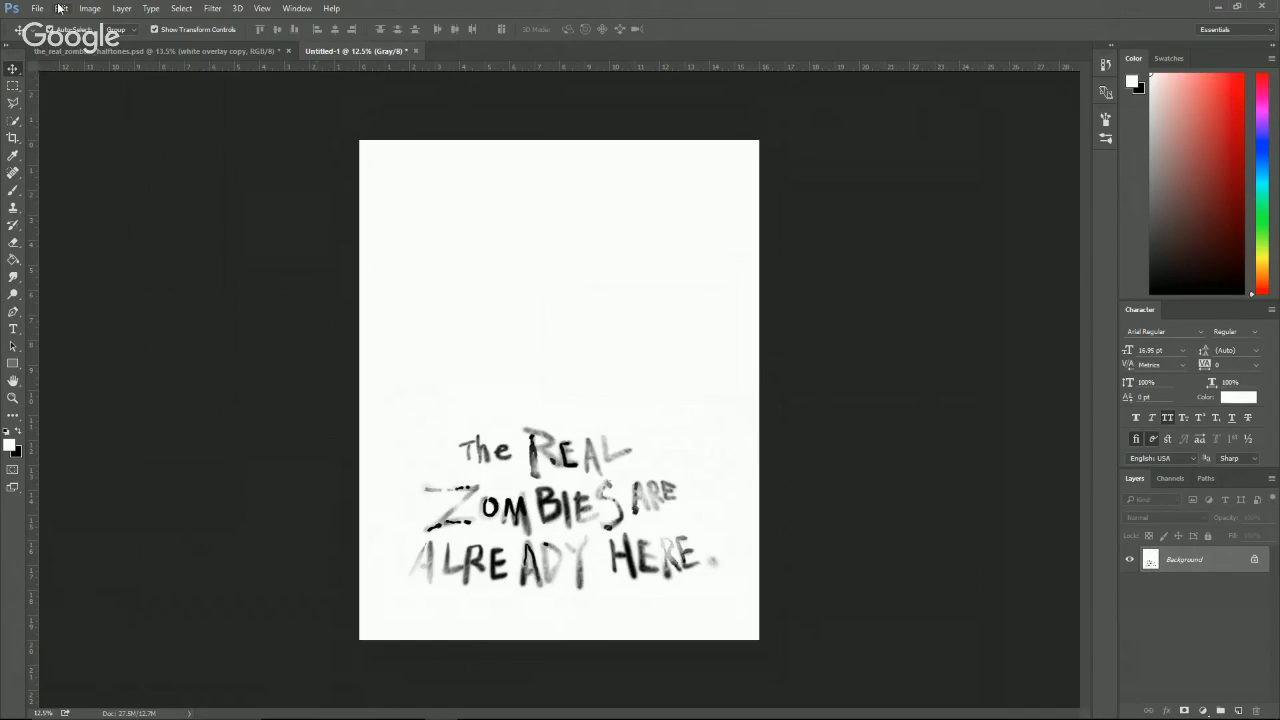
# Convert the slogan to a 300 ppi bitmap with a square halftone screen at 15 lines/inch and 125 degrees, and copy the whole canvas.
pyautogui.click(90, 8)
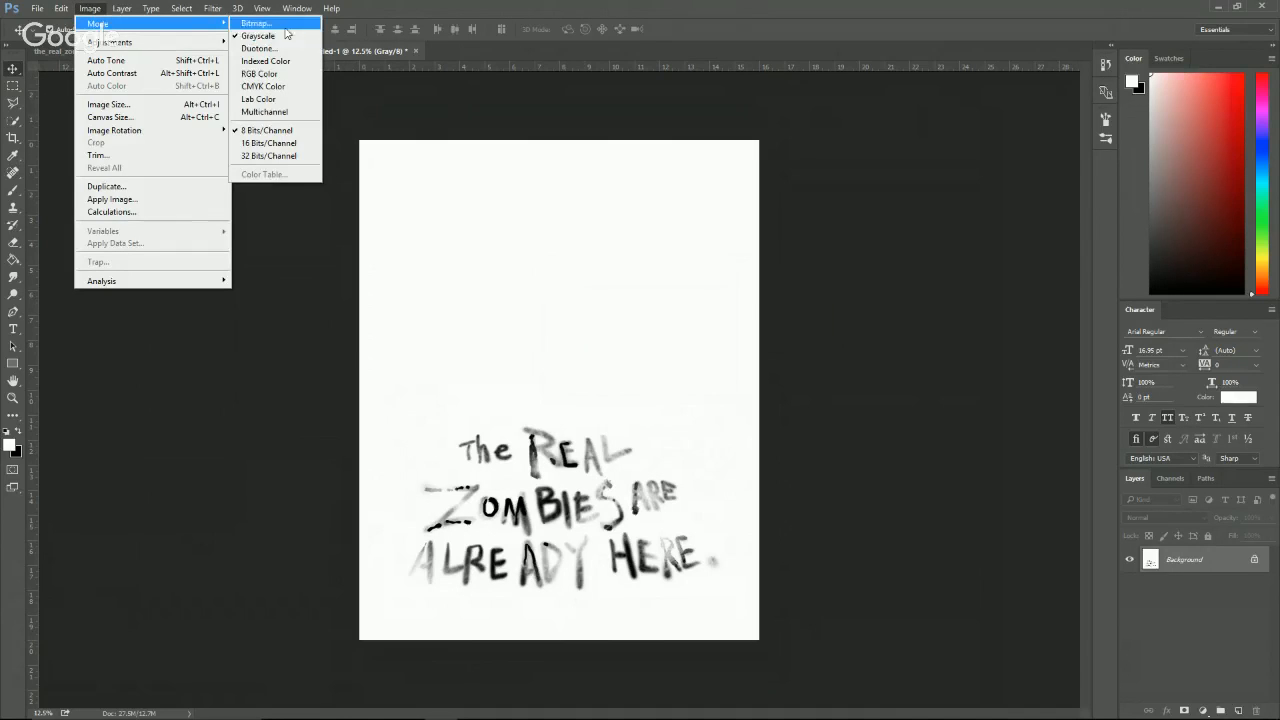
pyautogui.click(256, 22)
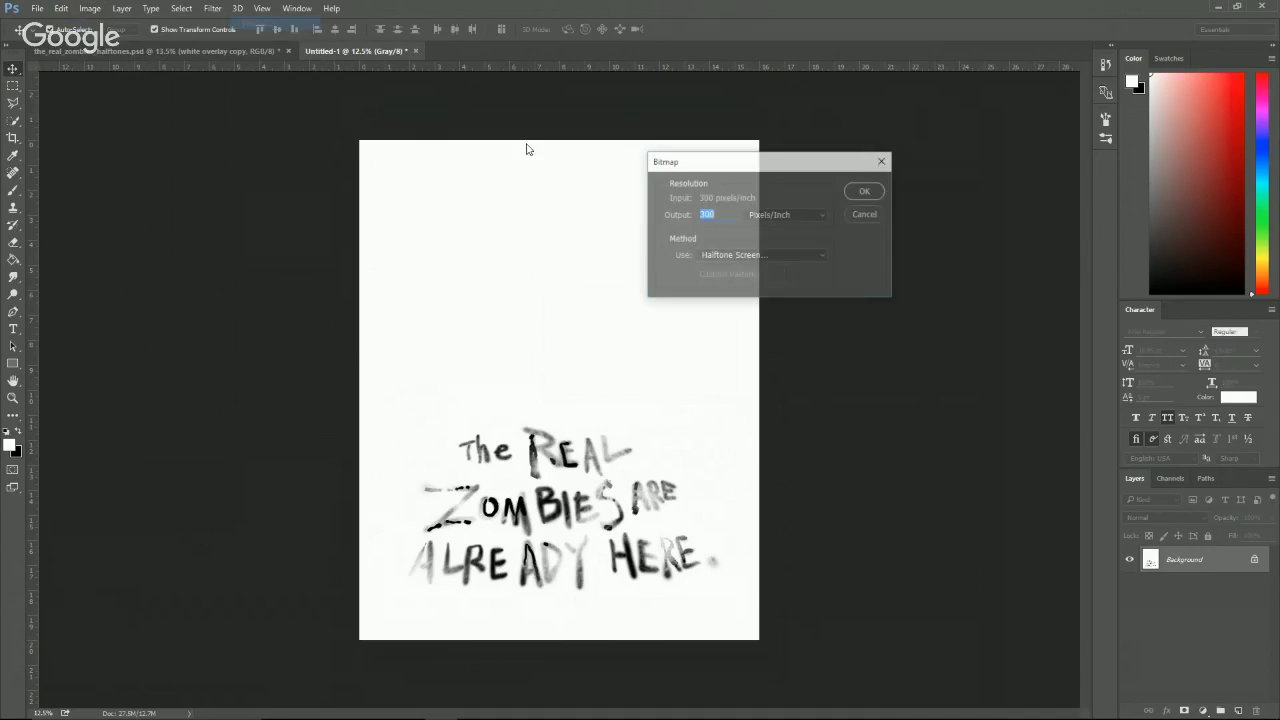
pyautogui.click(864, 191)
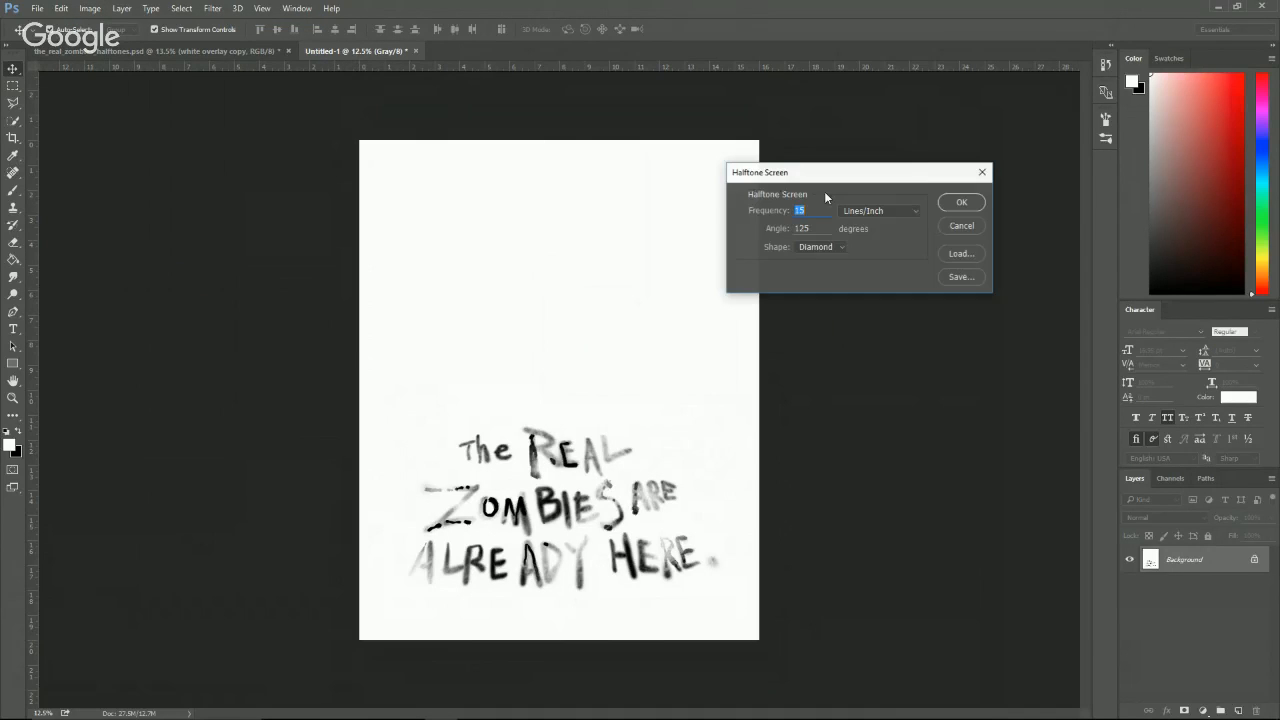
pyautogui.click(818, 247)
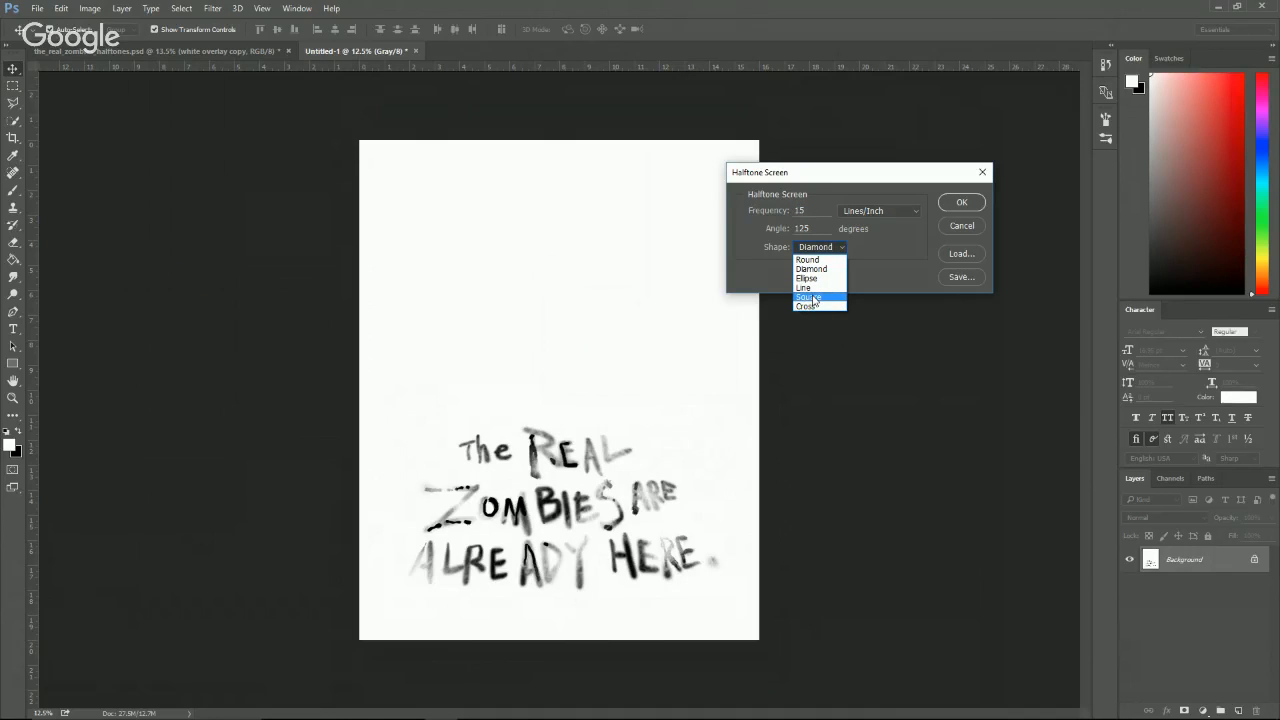
pyautogui.click(808, 297)
pyautogui.click(960, 202)
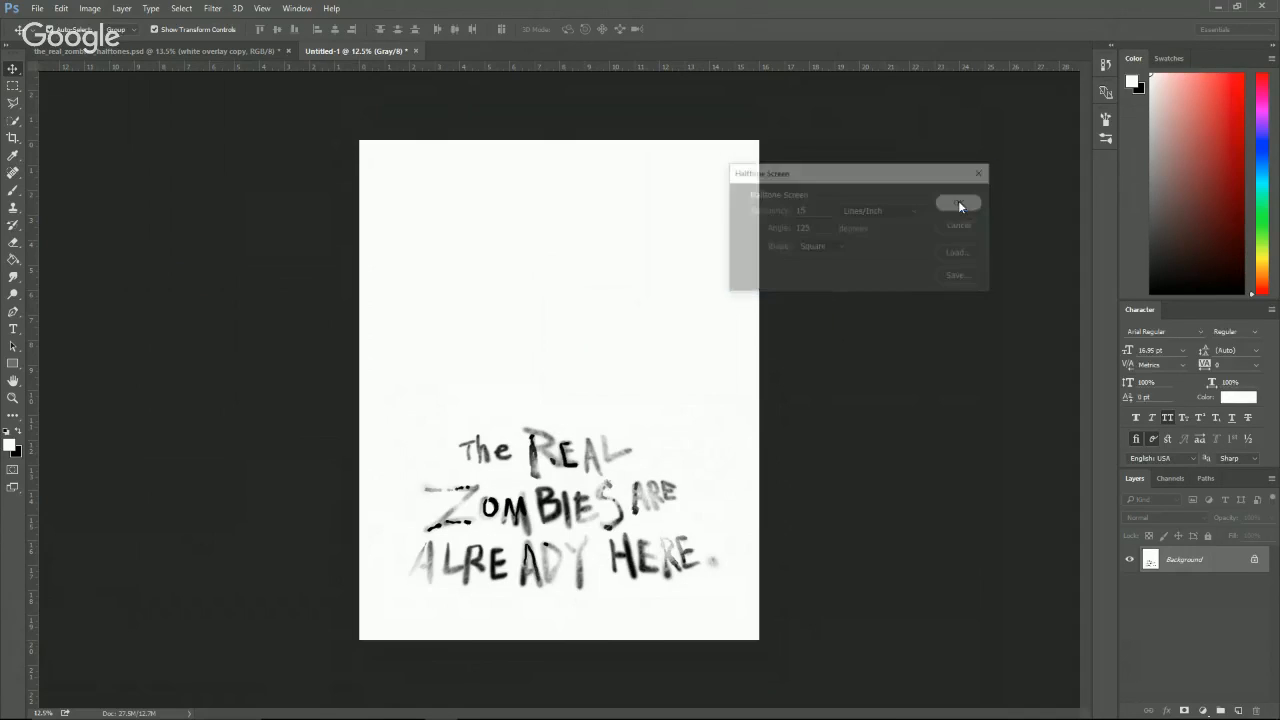
pyautogui.scroll(3, 584, 555)
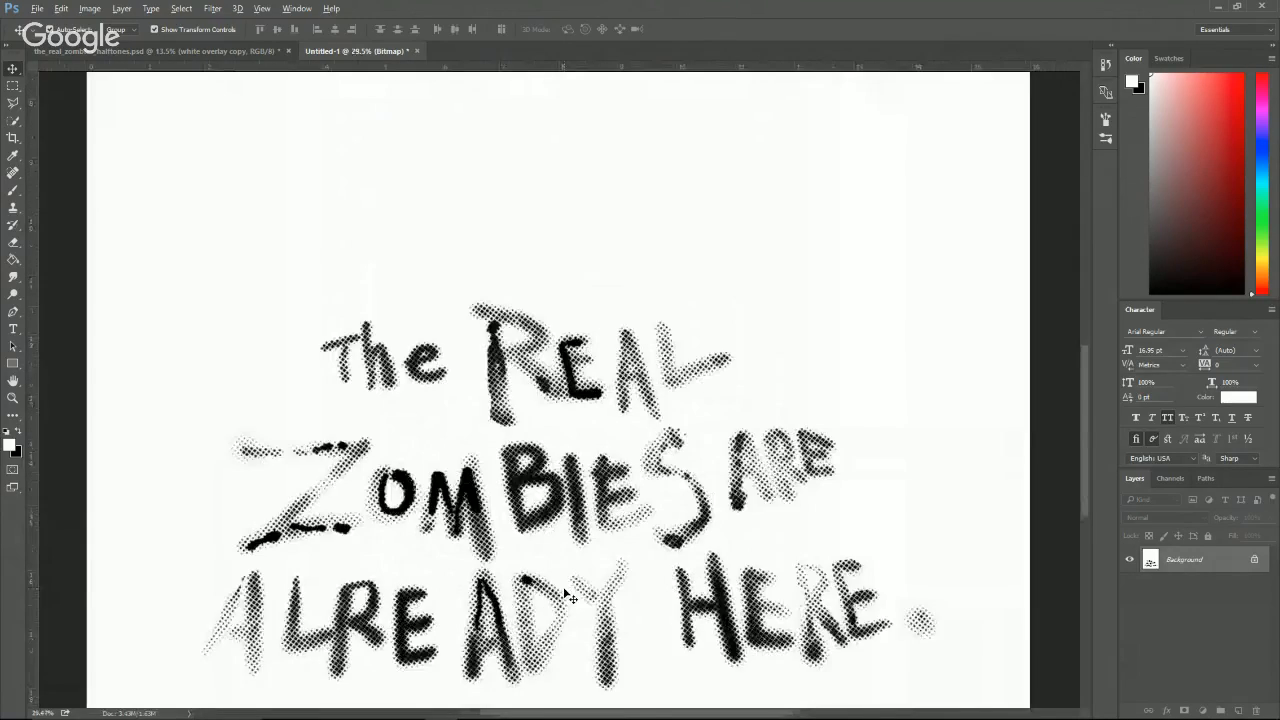
pyautogui.scroll(3, 566, 596)
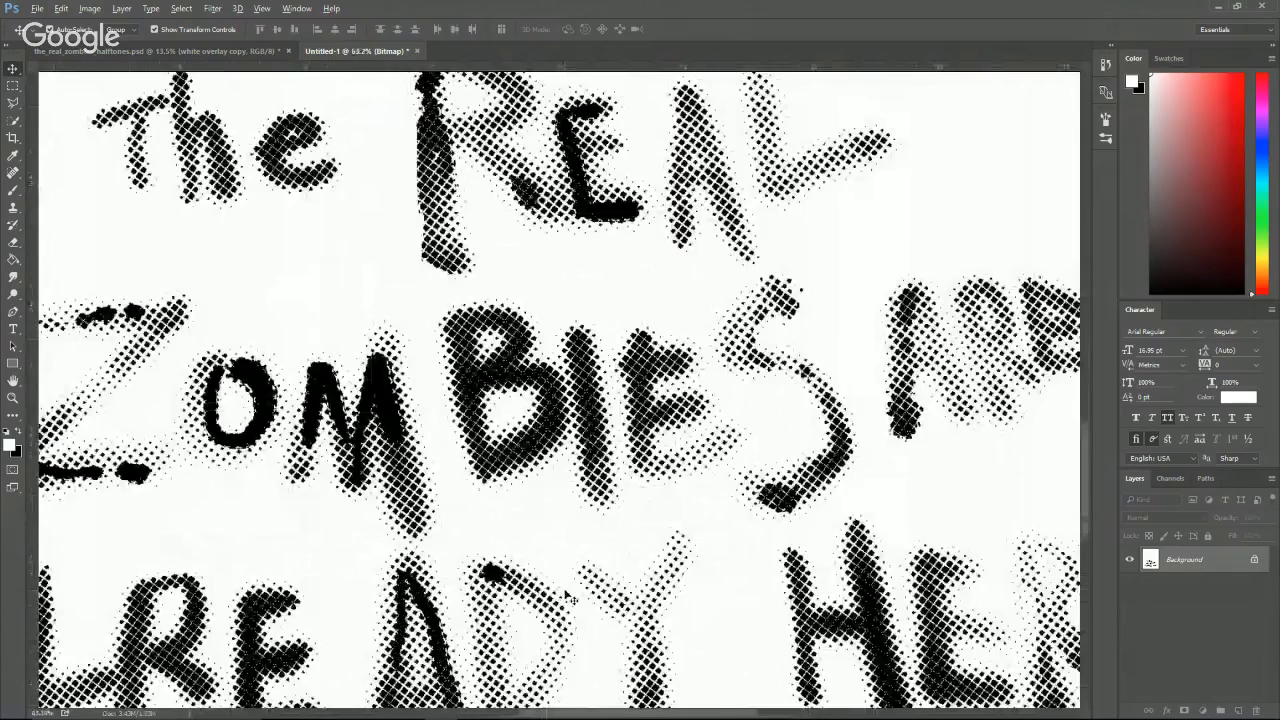
pyautogui.hotkey('ctrl', '0')
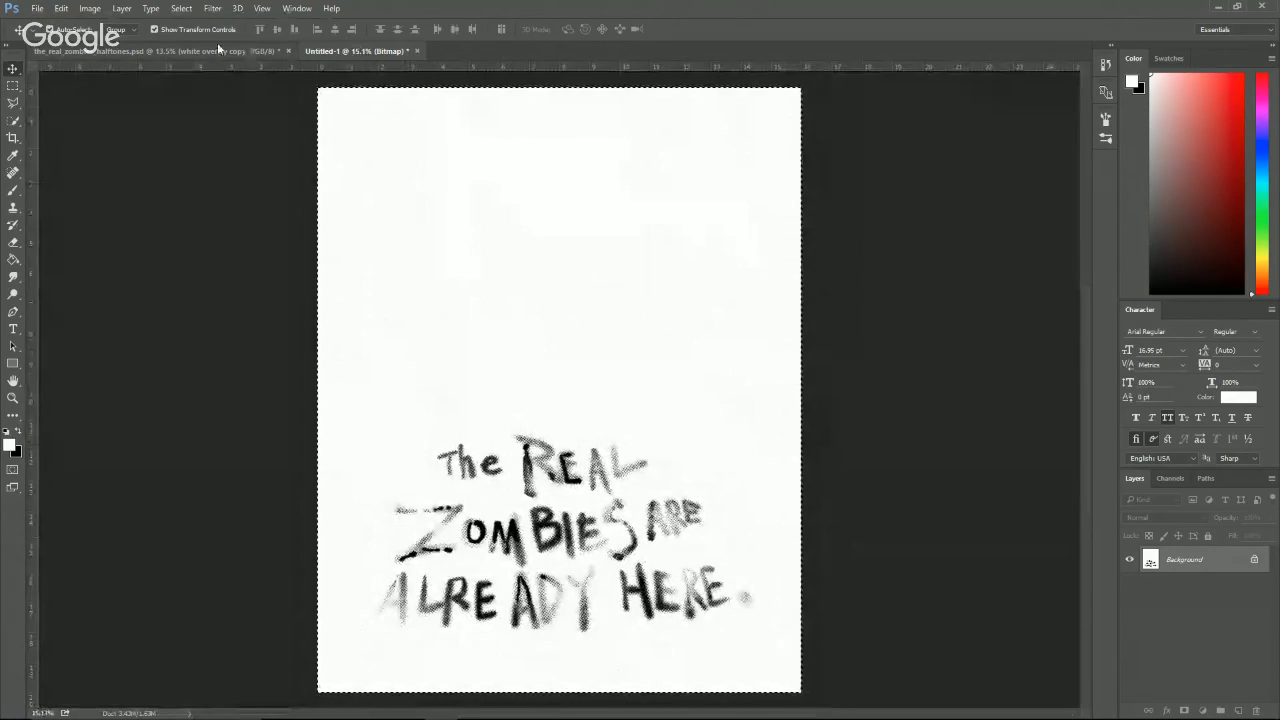
# In the halftones poster, hide the white overlay copy and the white-filled layer, and paste the halftone slogan as a new layer.
pyautogui.click(217, 46)
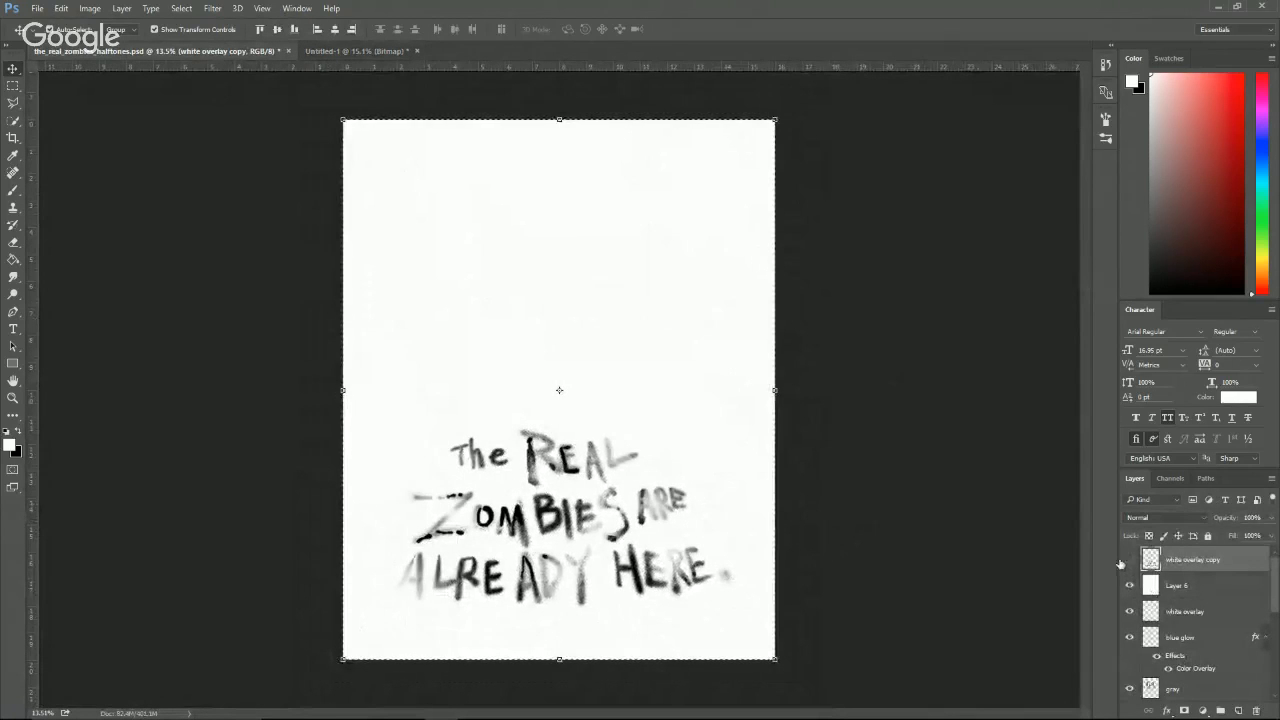
pyautogui.click(1128, 560)
pyautogui.click(1129, 585)
pyautogui.hotkey('ctrl', 'v')
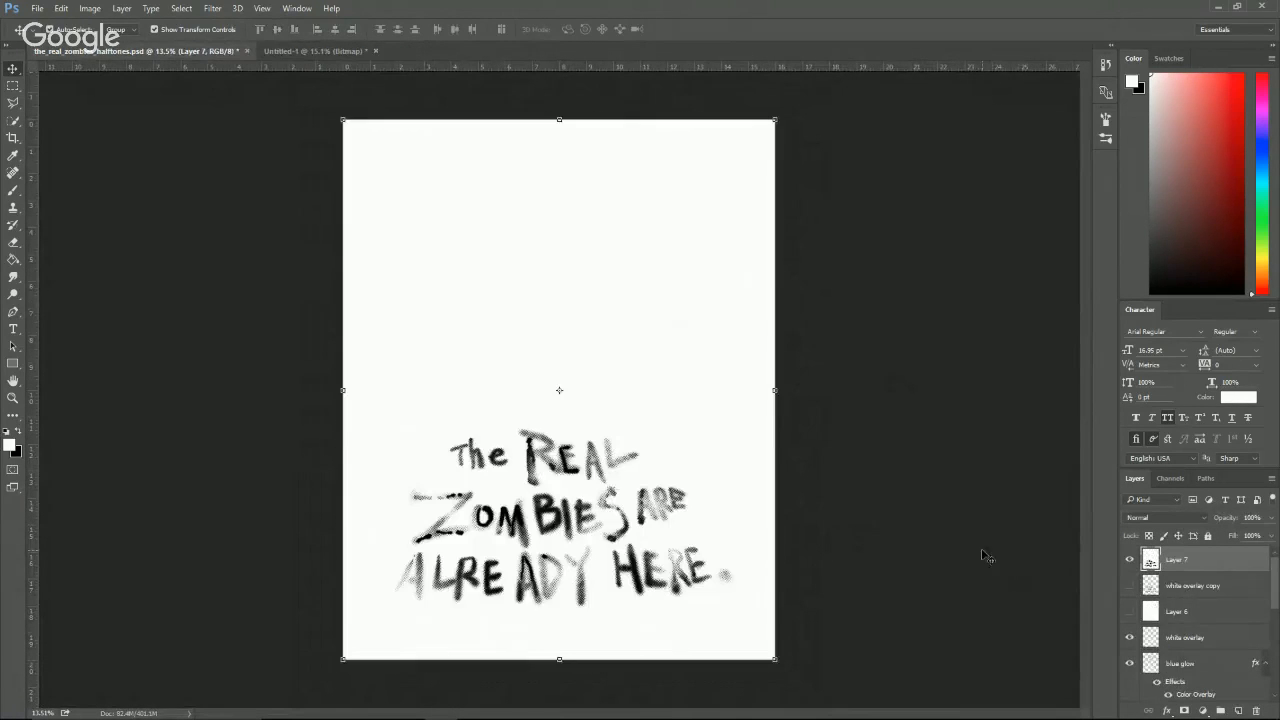
# Remove the pasted layer's white backdrop with a Color Range selection and make the remaining halftone lettering white.
pyautogui.click(181, 8)
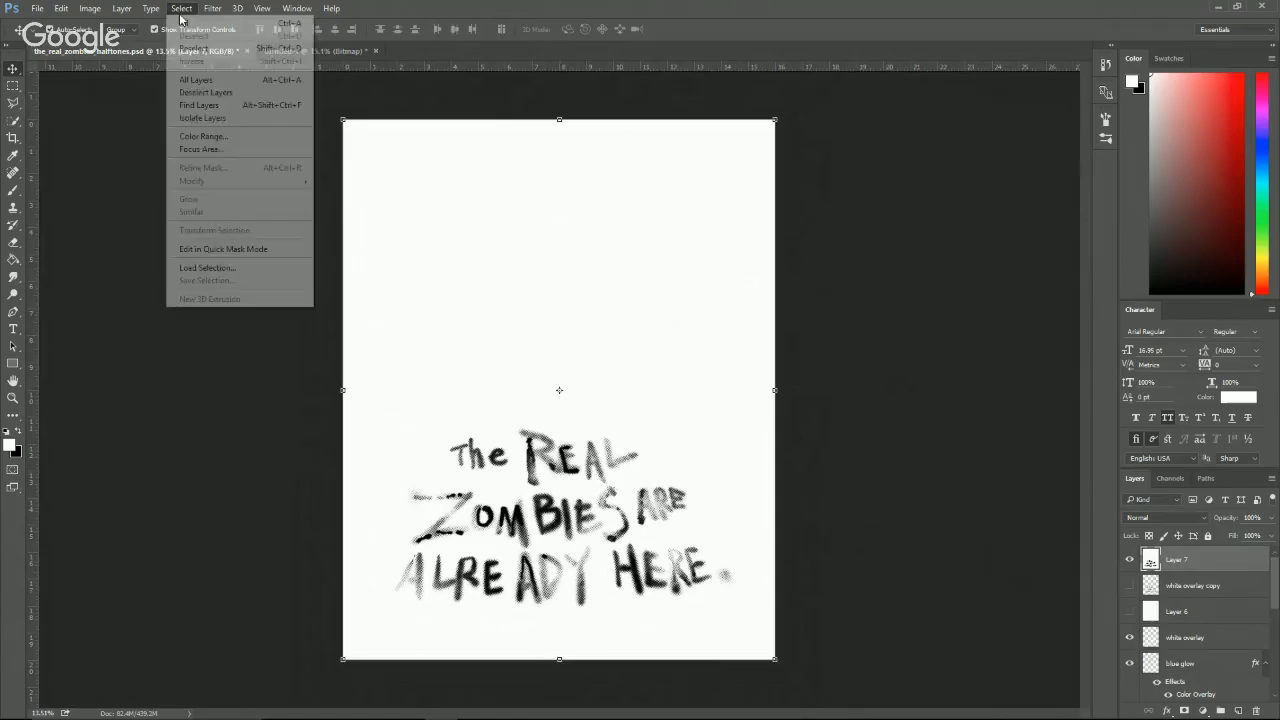
pyautogui.click(210, 136)
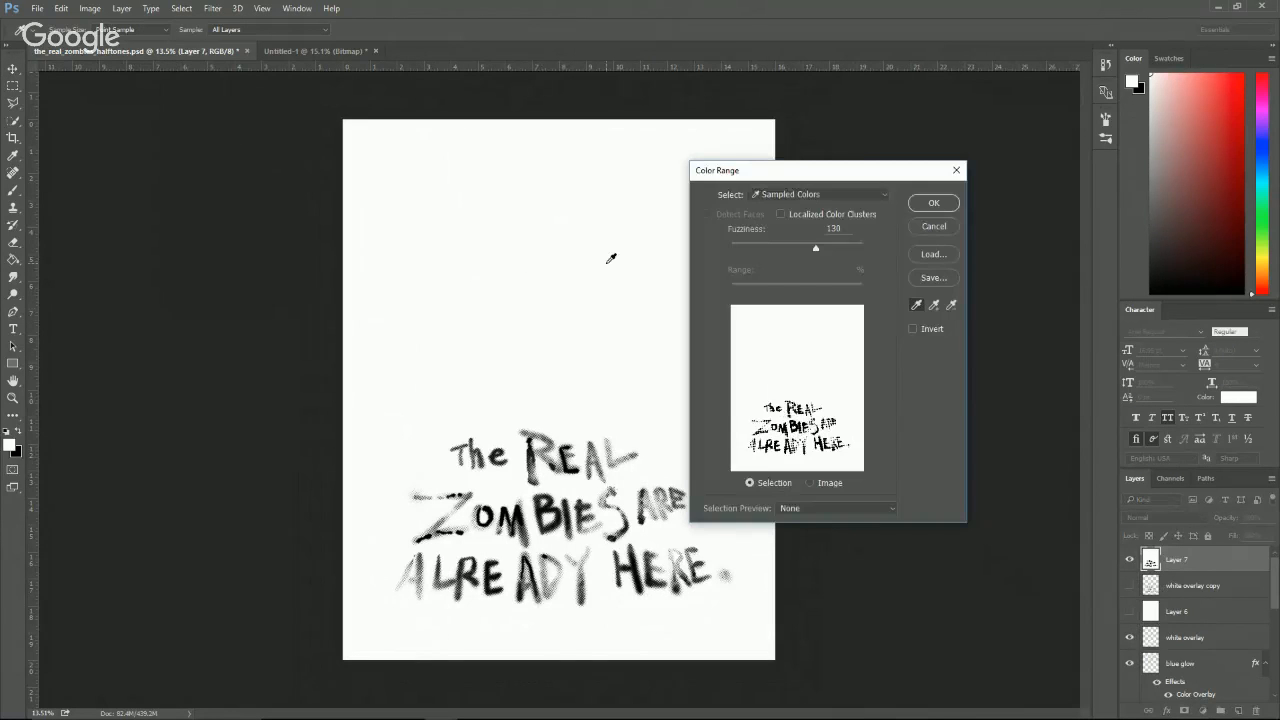
pyautogui.press('Return')
pyautogui.press('v')
pyautogui.press('Delete')
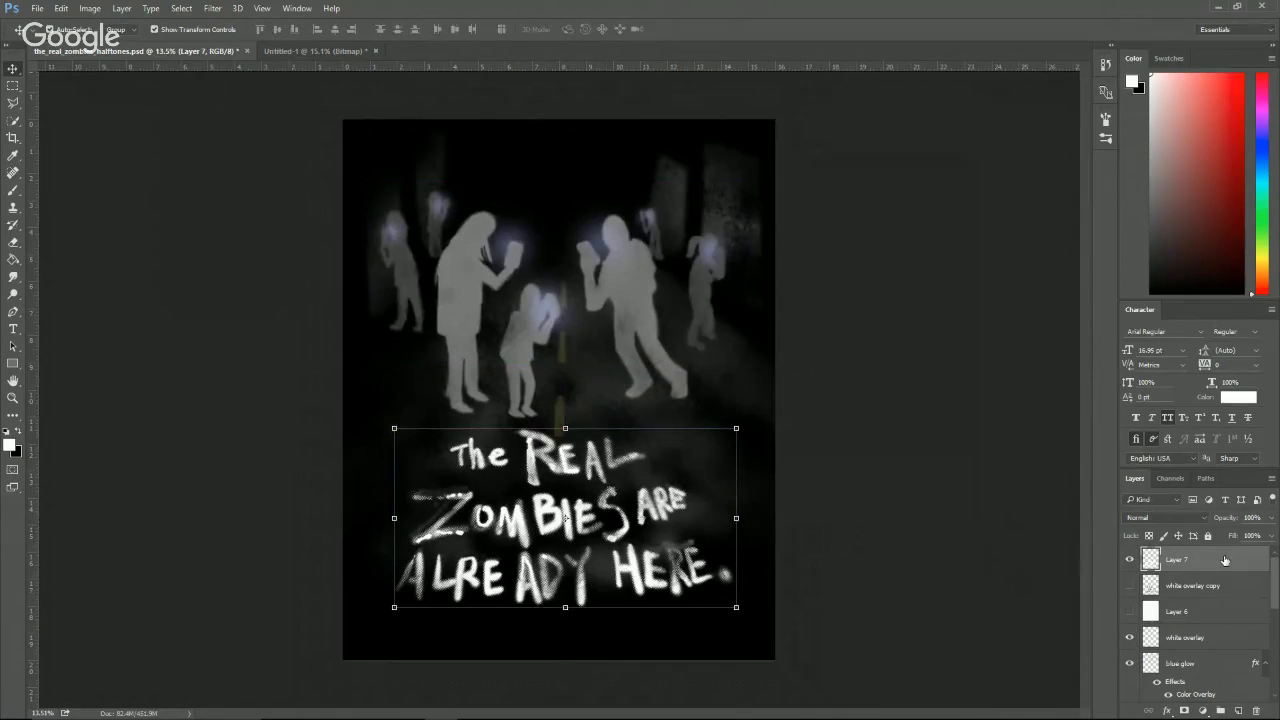
# Place the halftone lettering directly above the white overlay layer, hide that overlay, and toggle the halftone's visibility to inspect its effect.
pyautogui.moveTo(1225, 561)
pyautogui.mouseDown()
pyautogui.moveTo(1222, 716)
pyautogui.moveTo(1205, 575)
pyautogui.mouseUp()
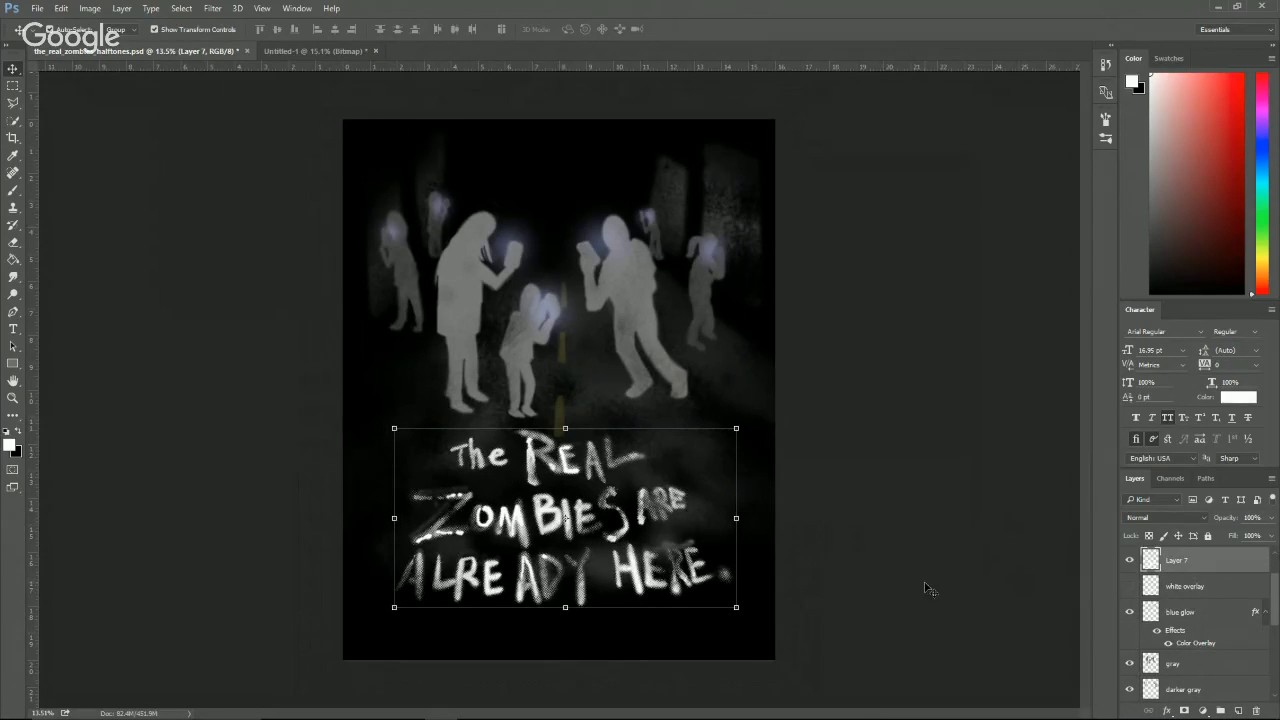
pyautogui.scroll(6, 652, 567)
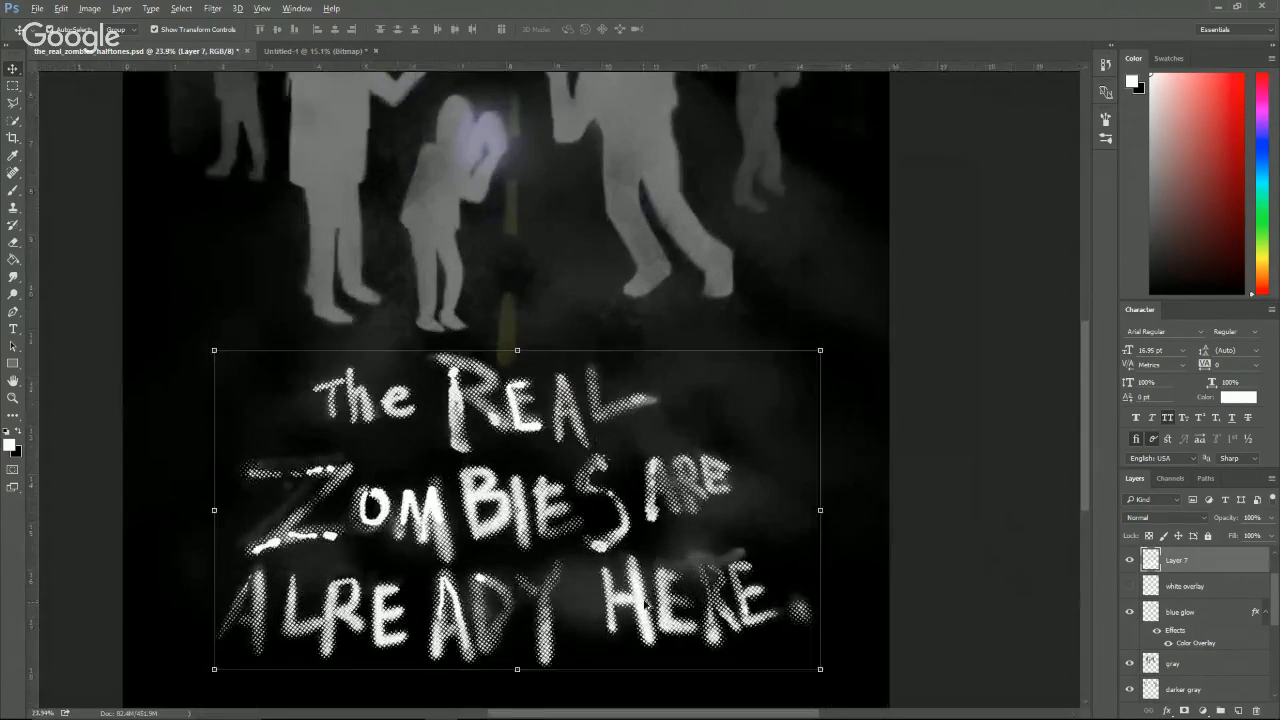
pyautogui.scroll(2, 642, 608)
pyautogui.scroll(-4, 644, 607)
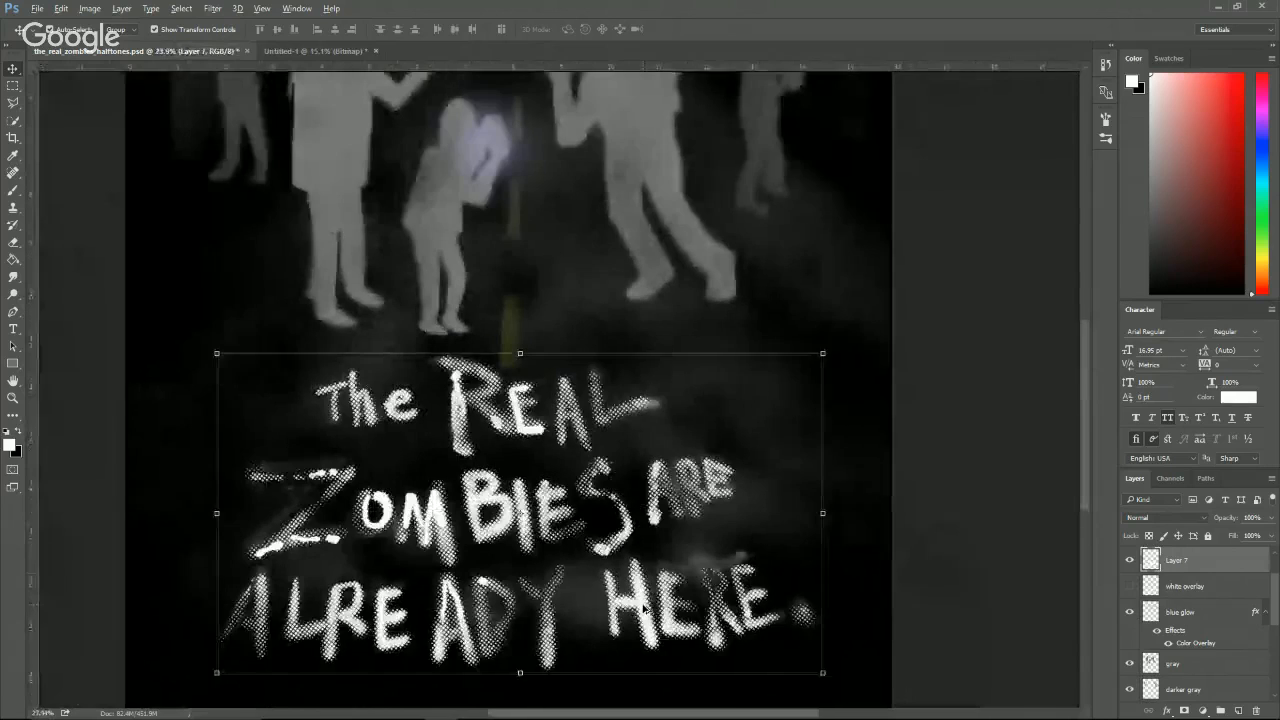
pyautogui.click(1124, 566)
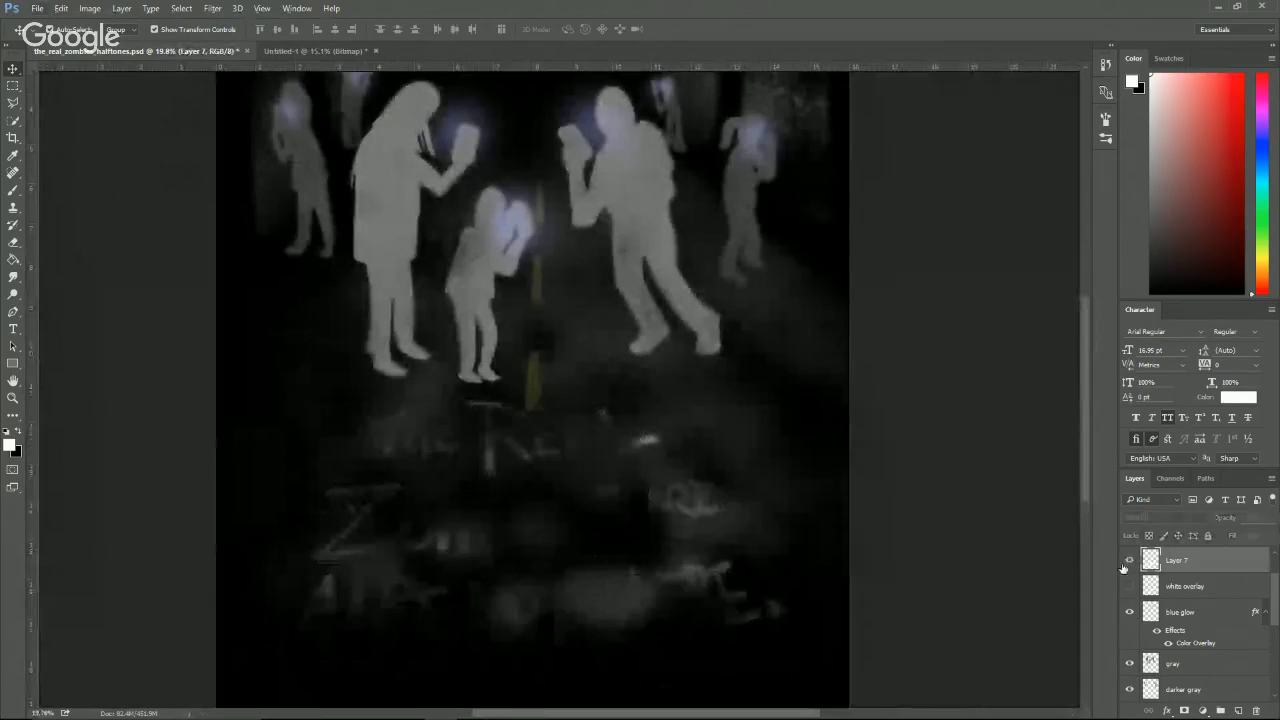
pyautogui.click(1124, 566)
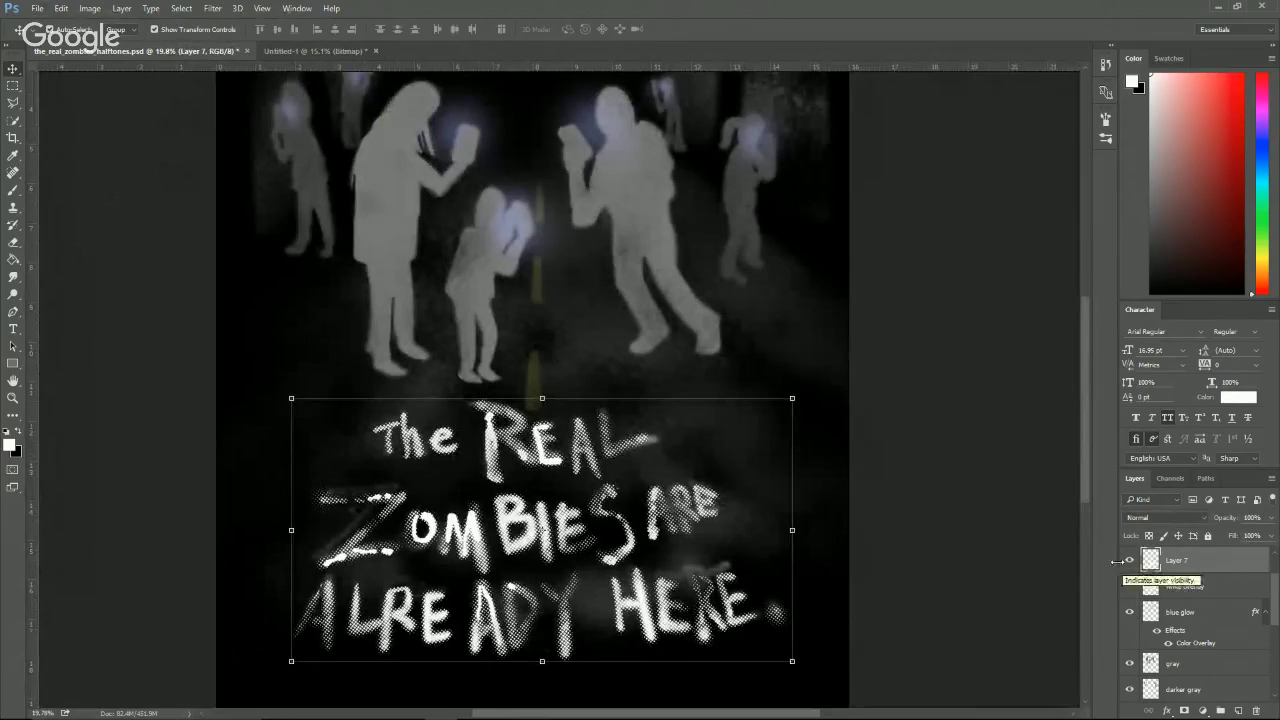
# Deselect the canvas in the separate slogan document and undo its bitmap conversion.
pyautogui.click(305, 50)
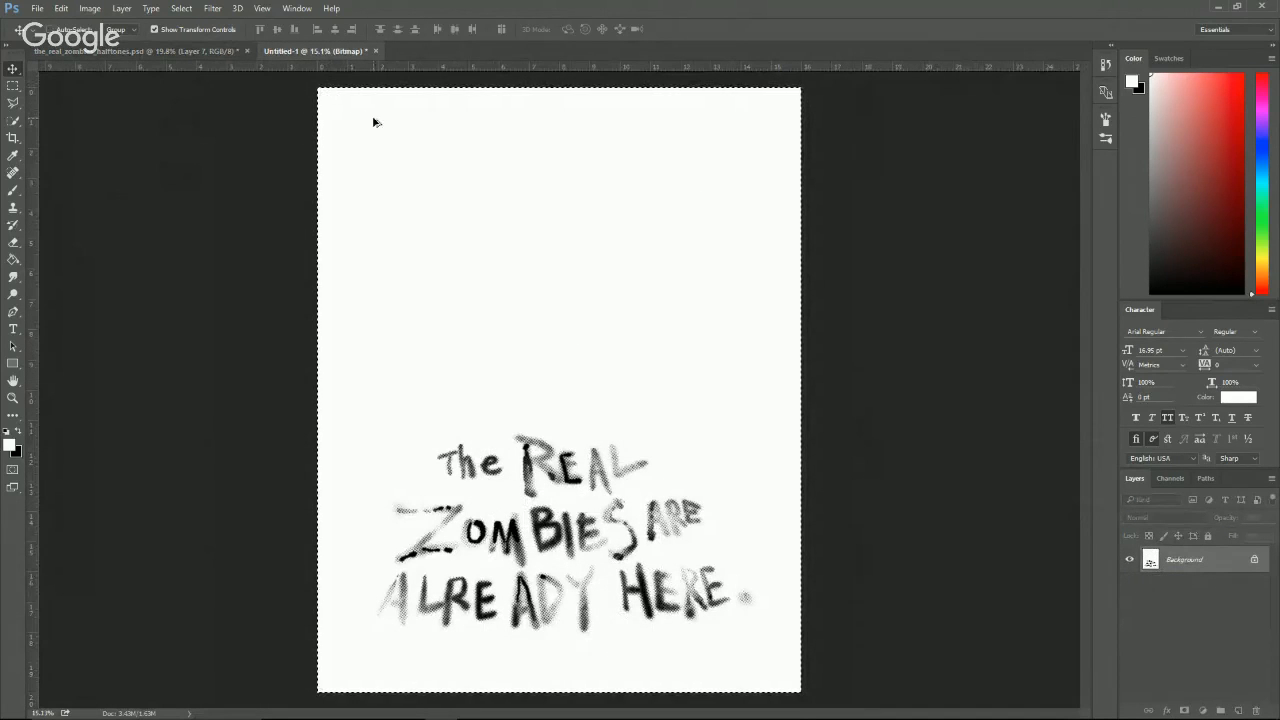
pyautogui.click(62, 8)
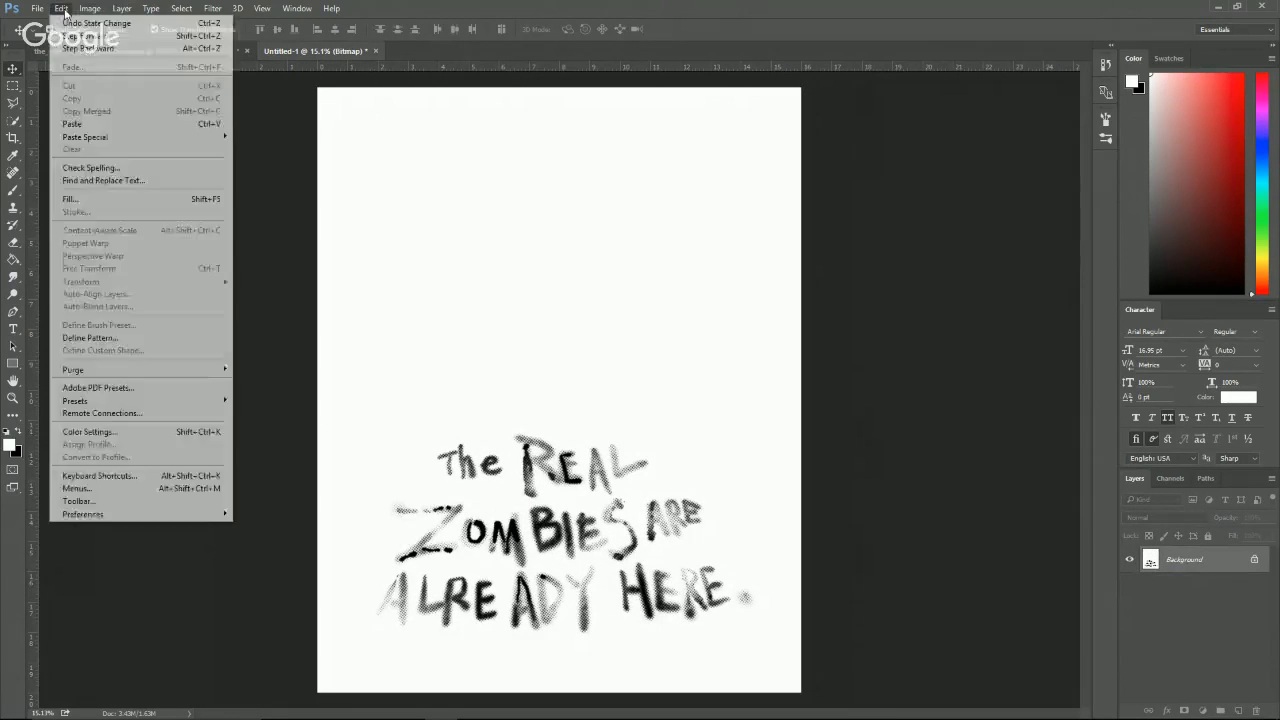
pyautogui.click(79, 23)
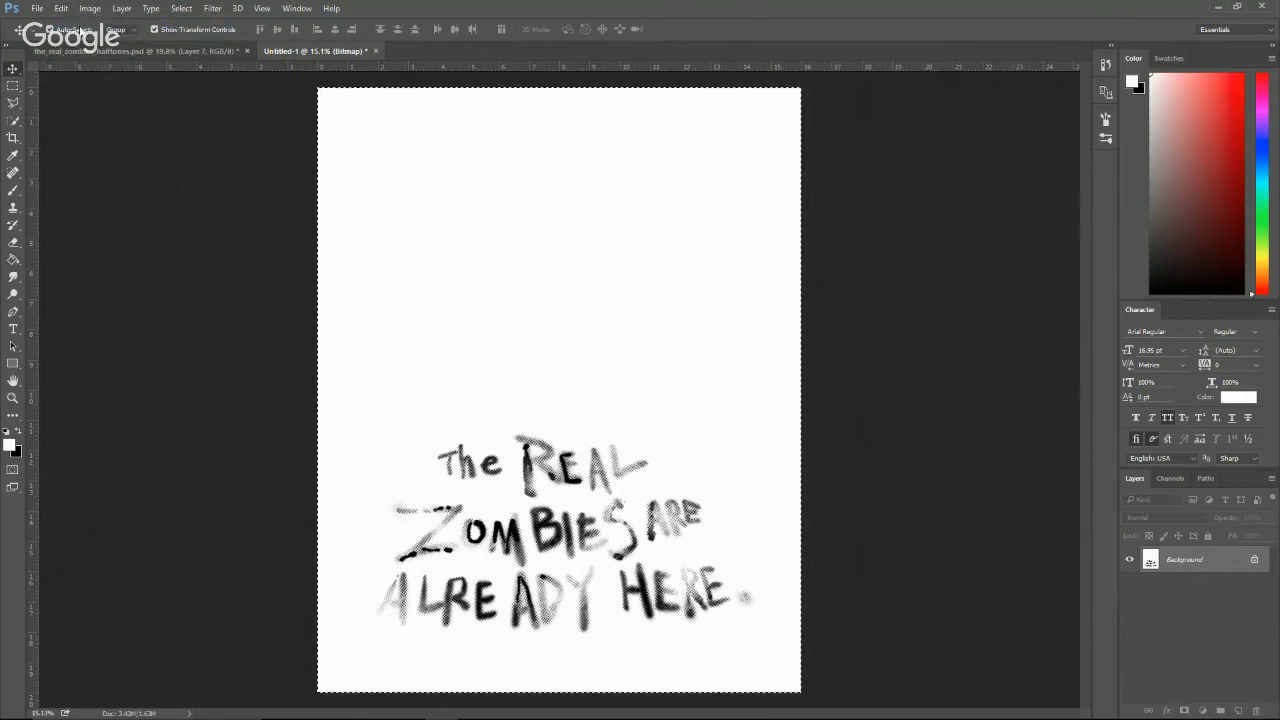
pyautogui.hotkey('ctrl', 'd')
pyautogui.hotkey('ctrl', 'alt', 'z')
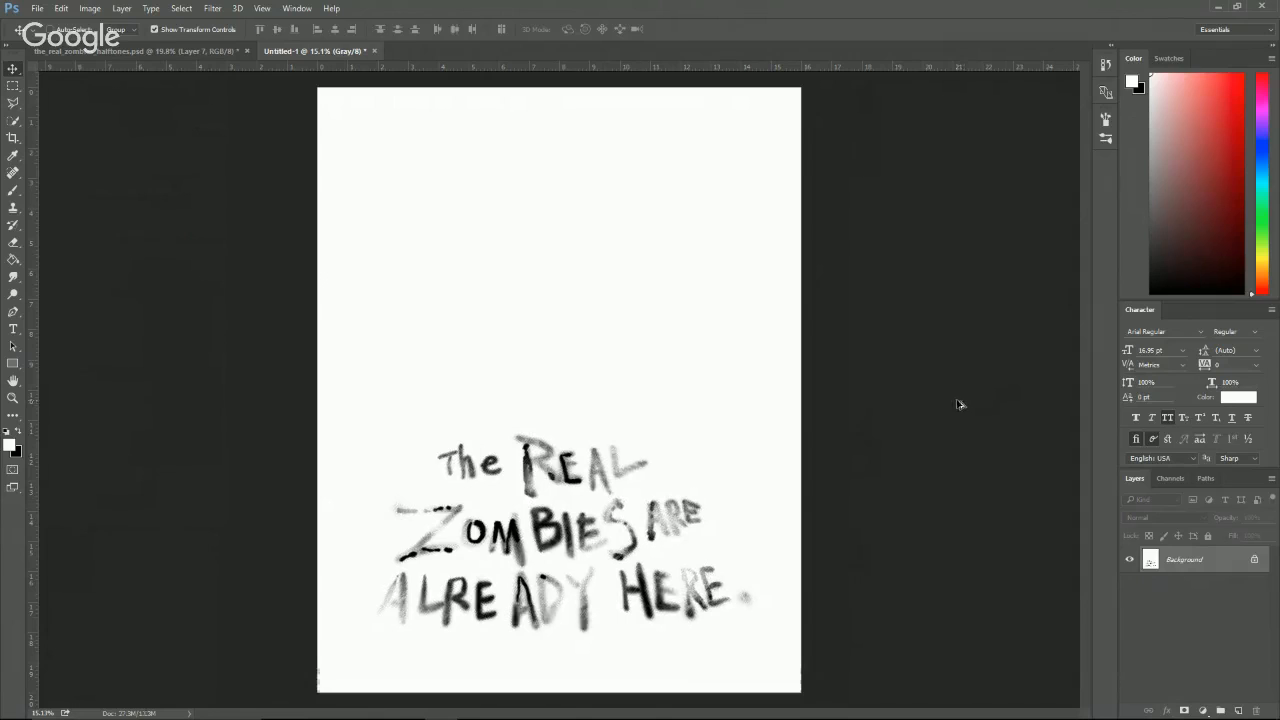
# Convert the grayscale slogan to a 300 ppi bitmap with a finer square halftone screen at 125 degrees, and inspect the dots.
pyautogui.click(90, 8)
pyautogui.moveTo(95, 23)
pyautogui.click(262, 23)
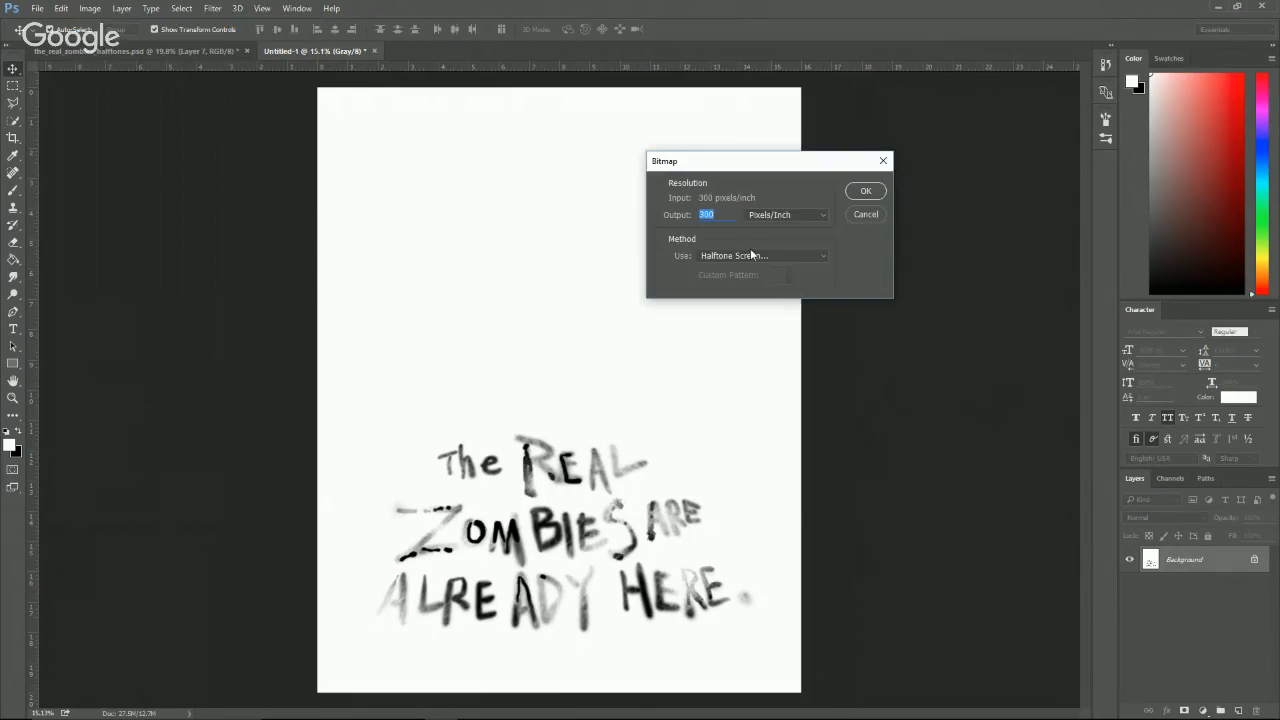
pyautogui.click(862, 189)
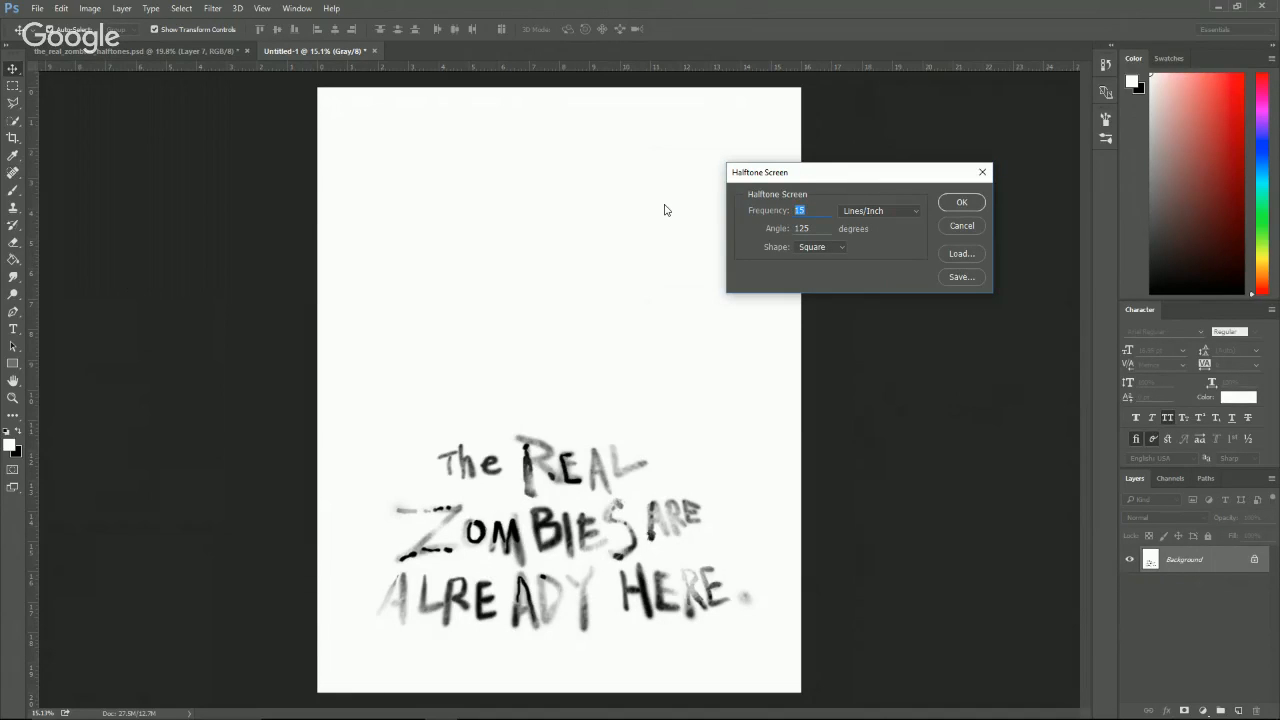
pyautogui.press('Return')
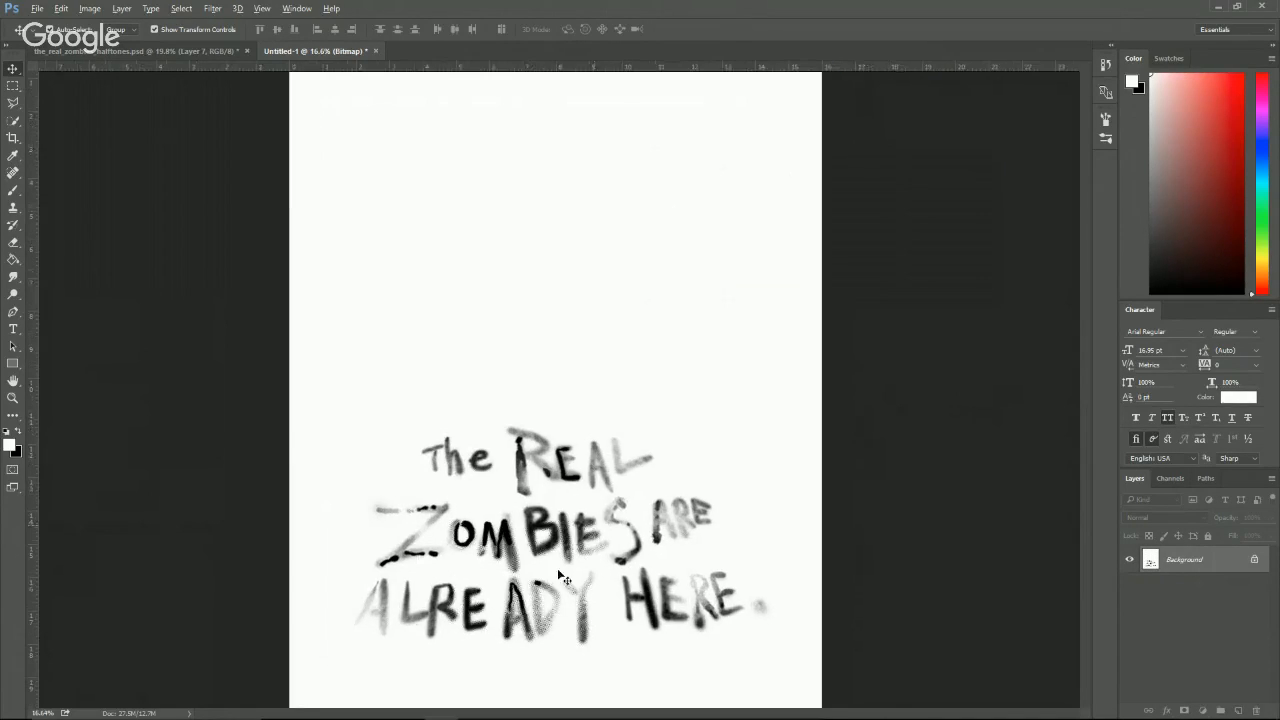
pyautogui.scroll(3, 543, 598)
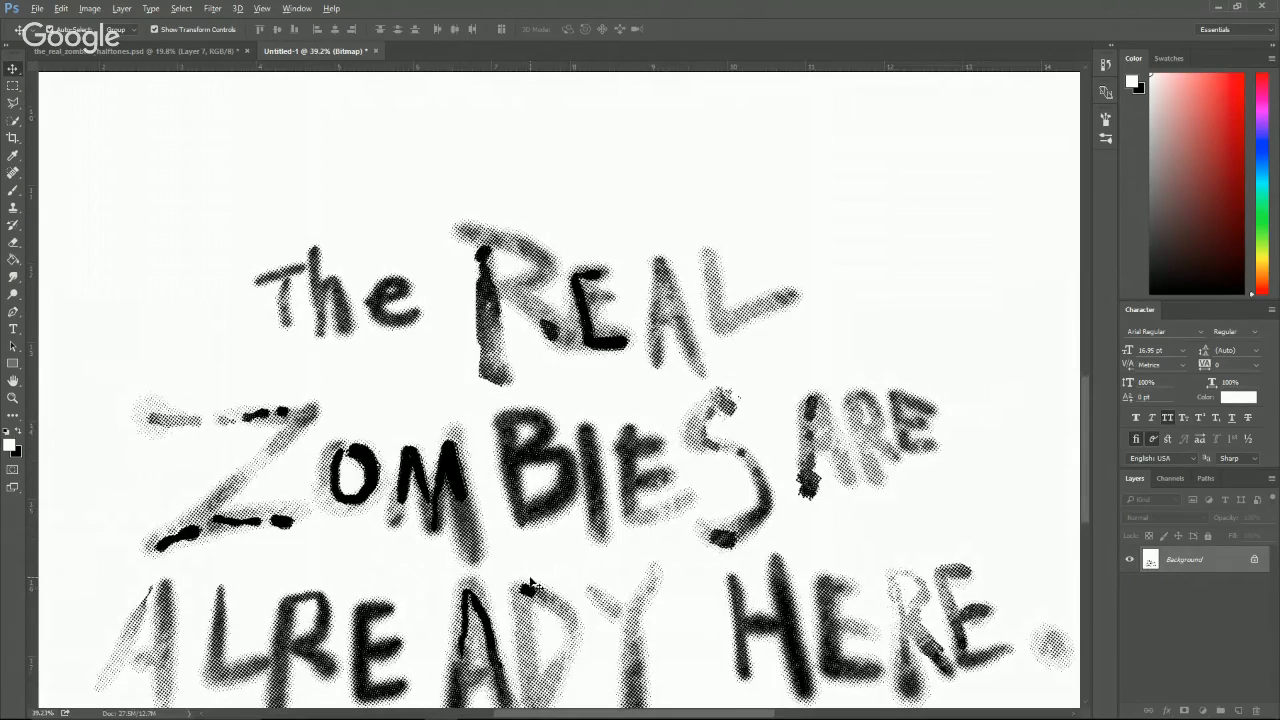
pyautogui.scroll(2, 530, 583)
pyautogui.scroll(-2, 531, 582)
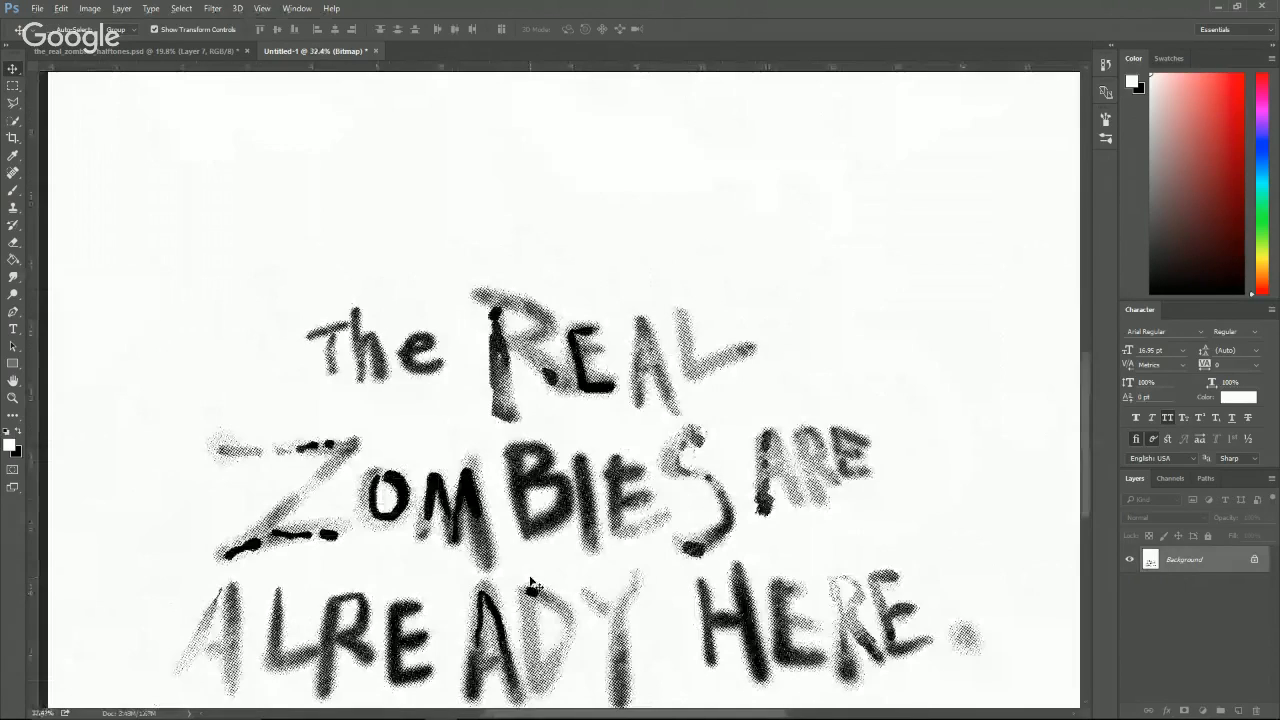
# Replace the coarse halftone lettering layer in the poster with the finer halftone slogan, above the hidden white overlay layer.
pyautogui.click(100, 50)
pyautogui.press('Delete')
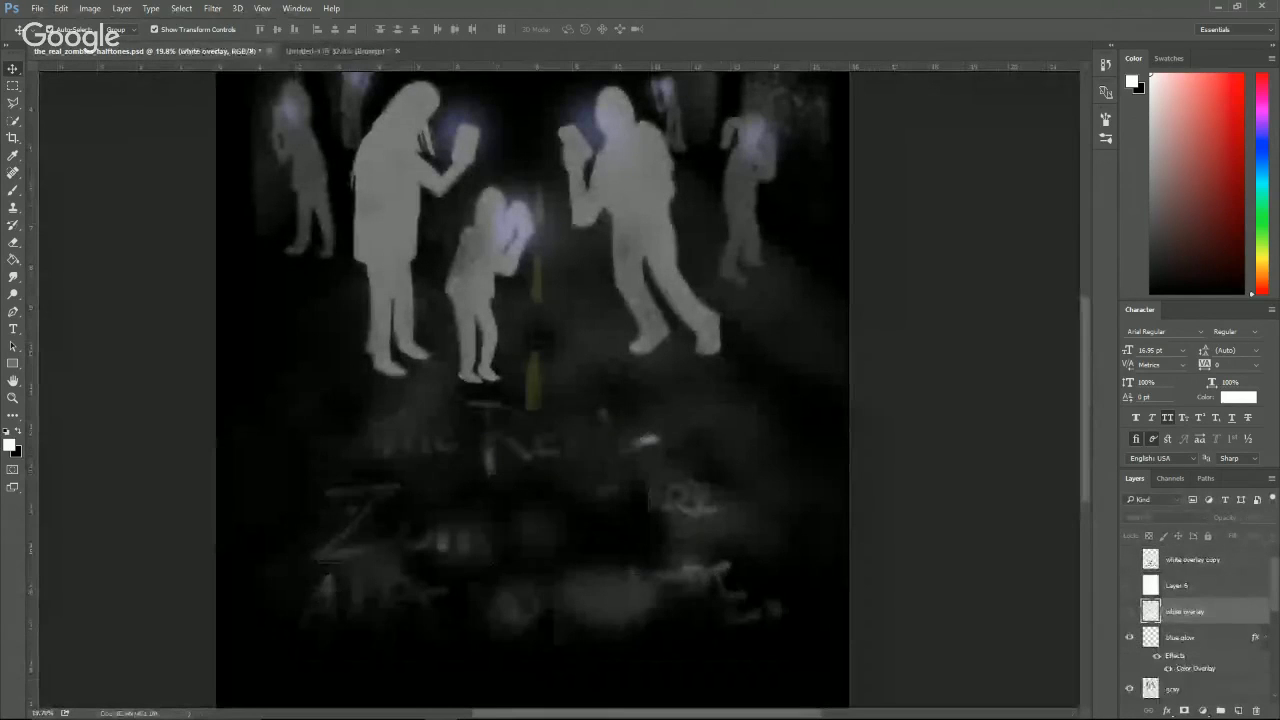
pyautogui.hotkey('ctrl', 'z')
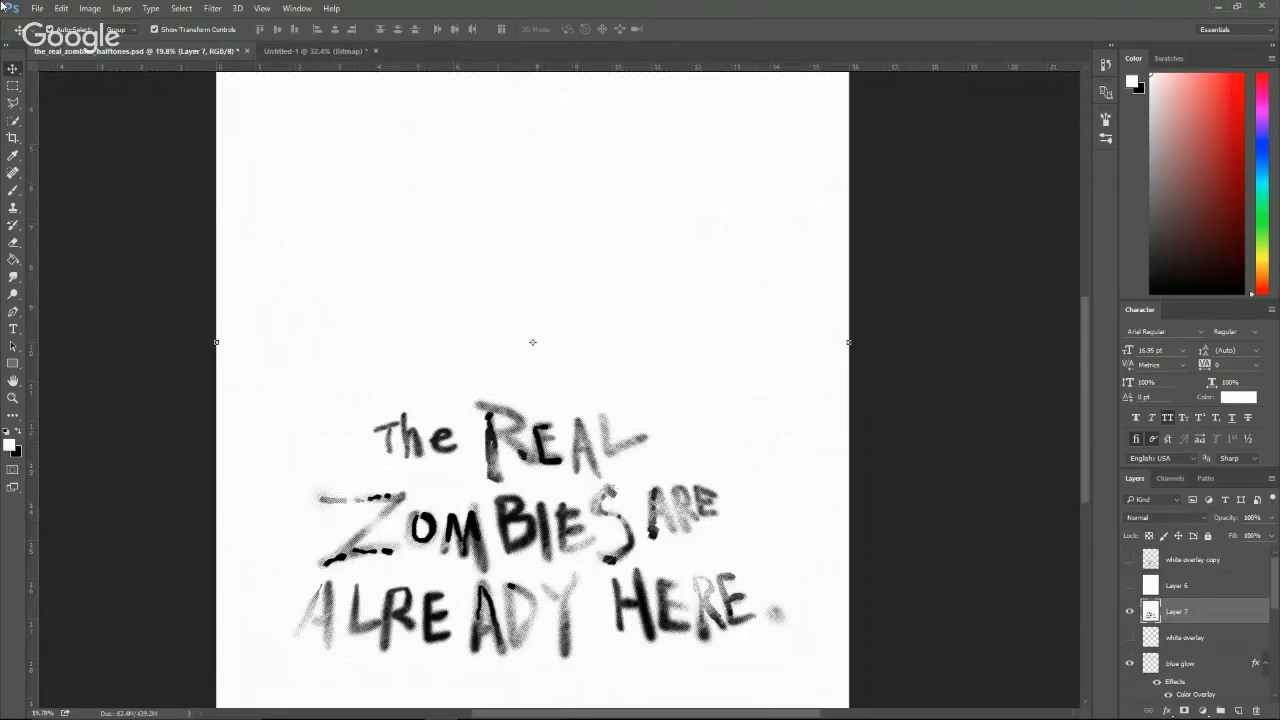
# Select the white background of the finer halftone slogan layer with Color Range at fuzziness 130 and delete it.
pyautogui.click(90, 8)
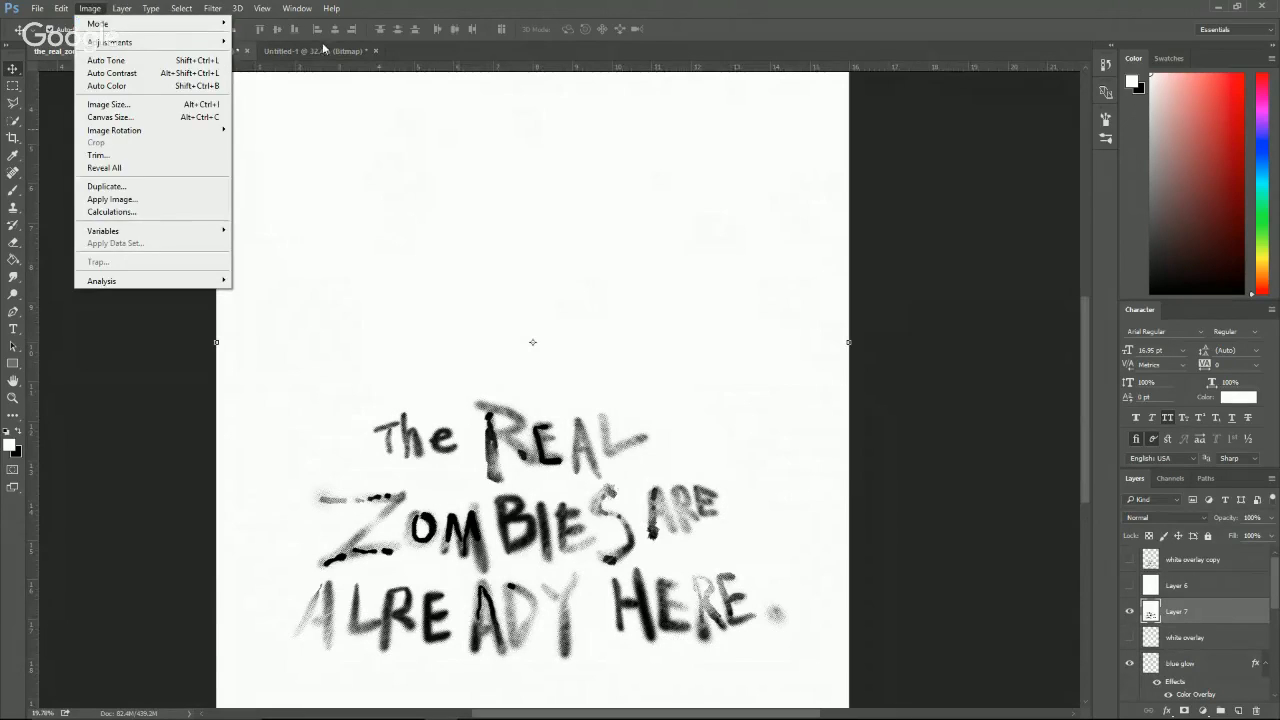
pyautogui.click(160, 10)
pyautogui.click(181, 8)
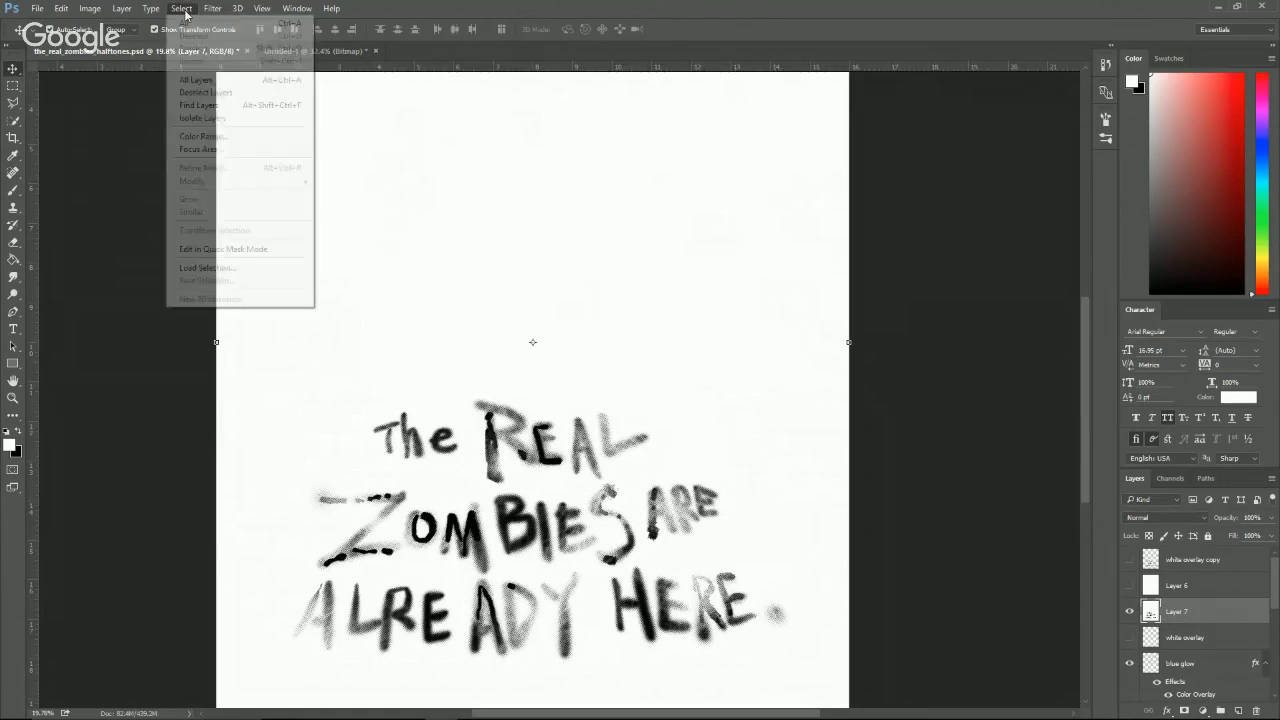
pyautogui.click(230, 134)
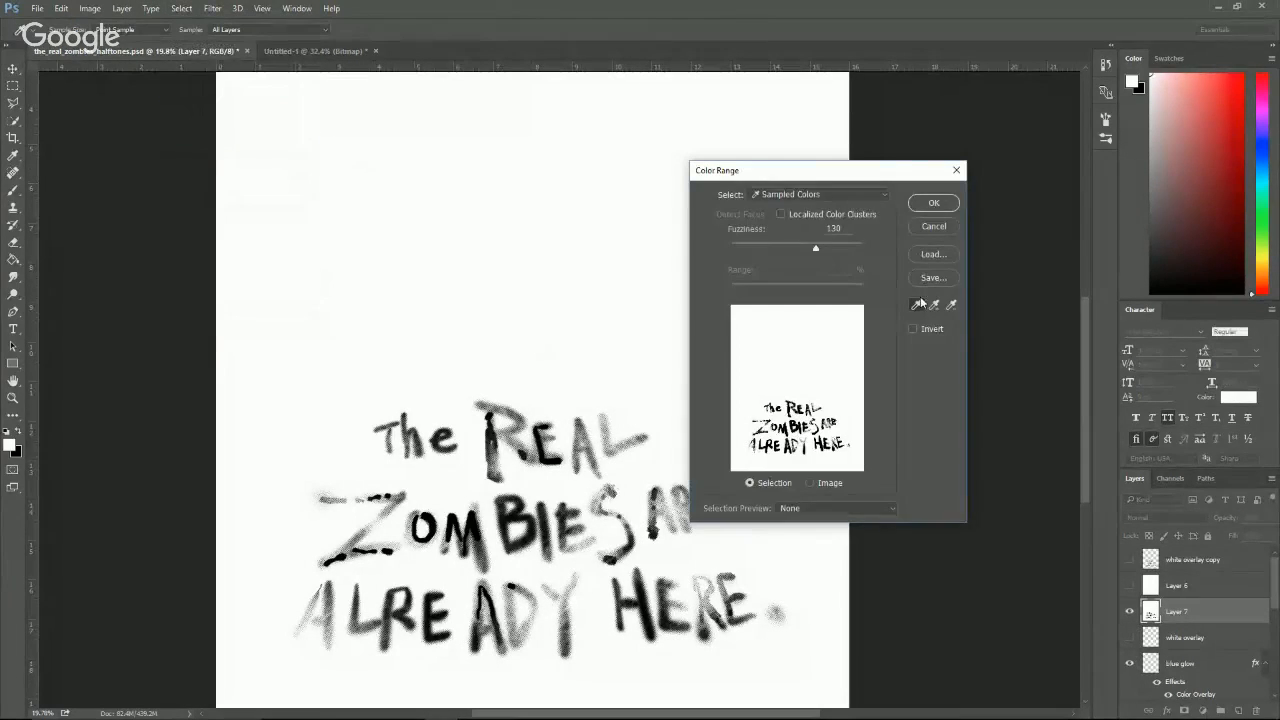
pyautogui.click(940, 205)
pyautogui.press('Delete')
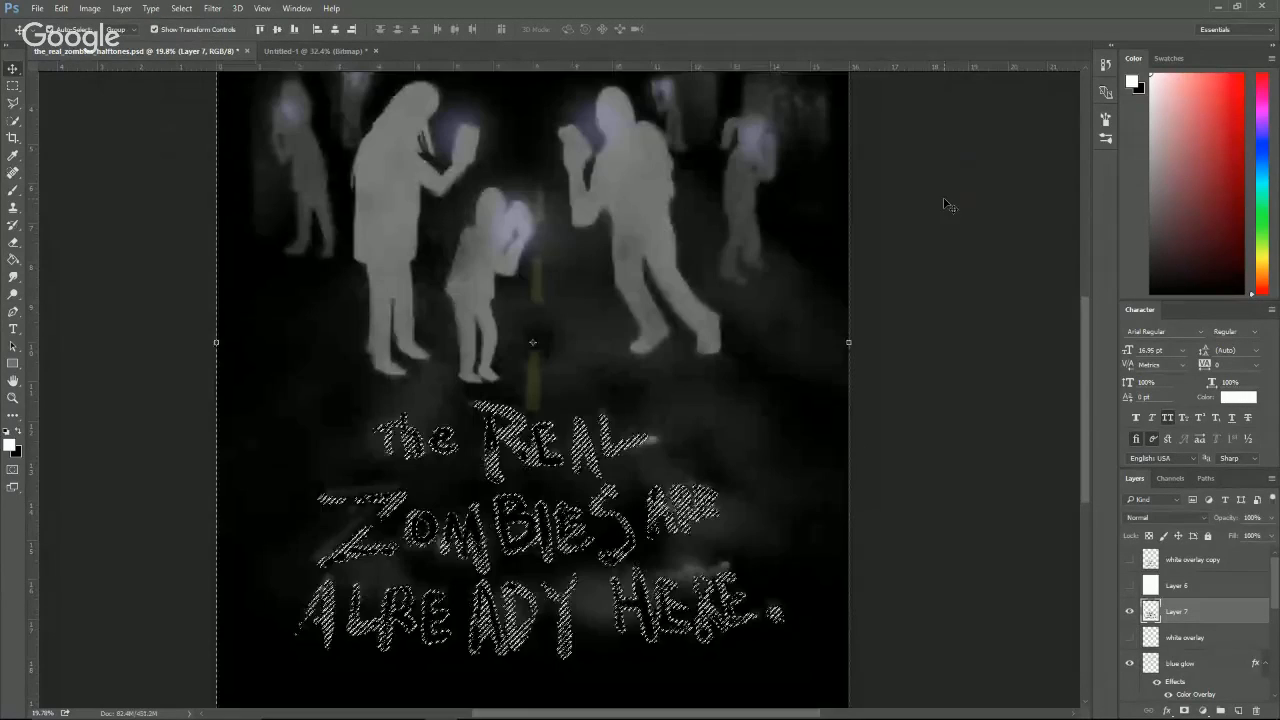
# Clear the selection and invert the halftone slogan's colors so the black lettering turns white.
pyautogui.hotkey('ctrl', 'i')
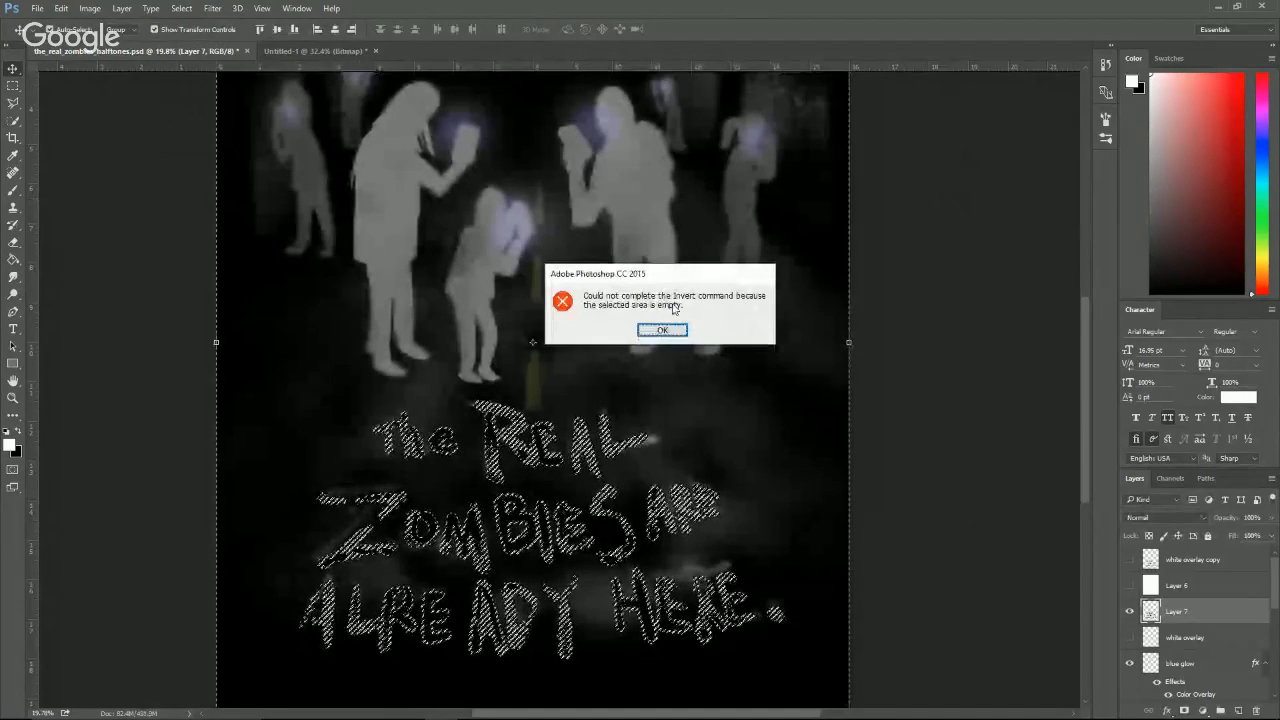
pyautogui.press('Return')
pyautogui.hotkey('ctrl', 'd')
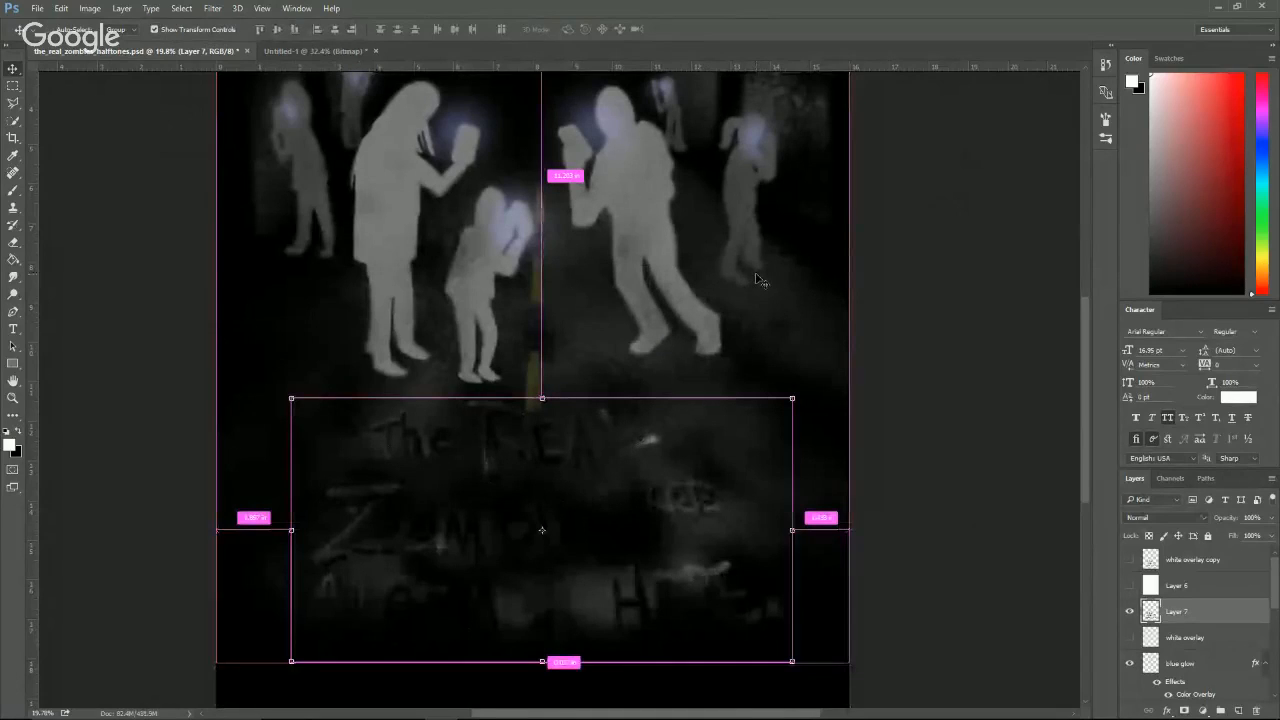
pyautogui.hotkey('ctrl', 'i')
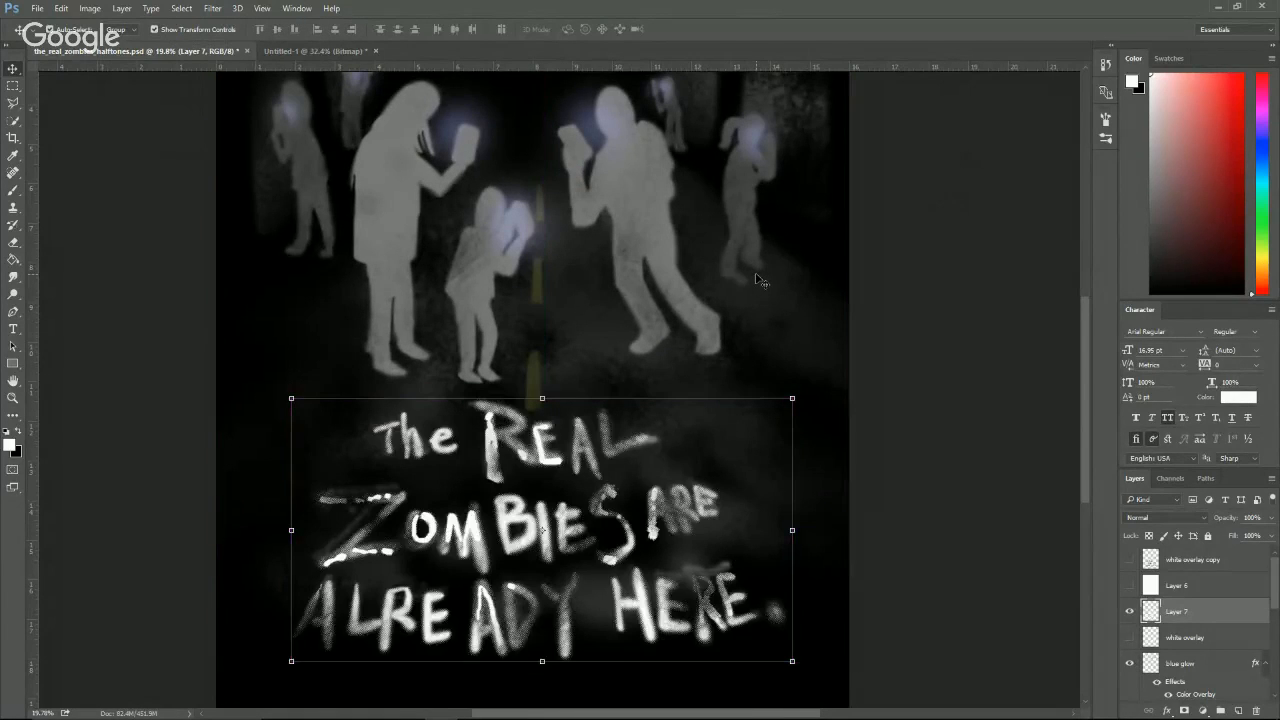
pyautogui.scroll(-5, 700, 290)
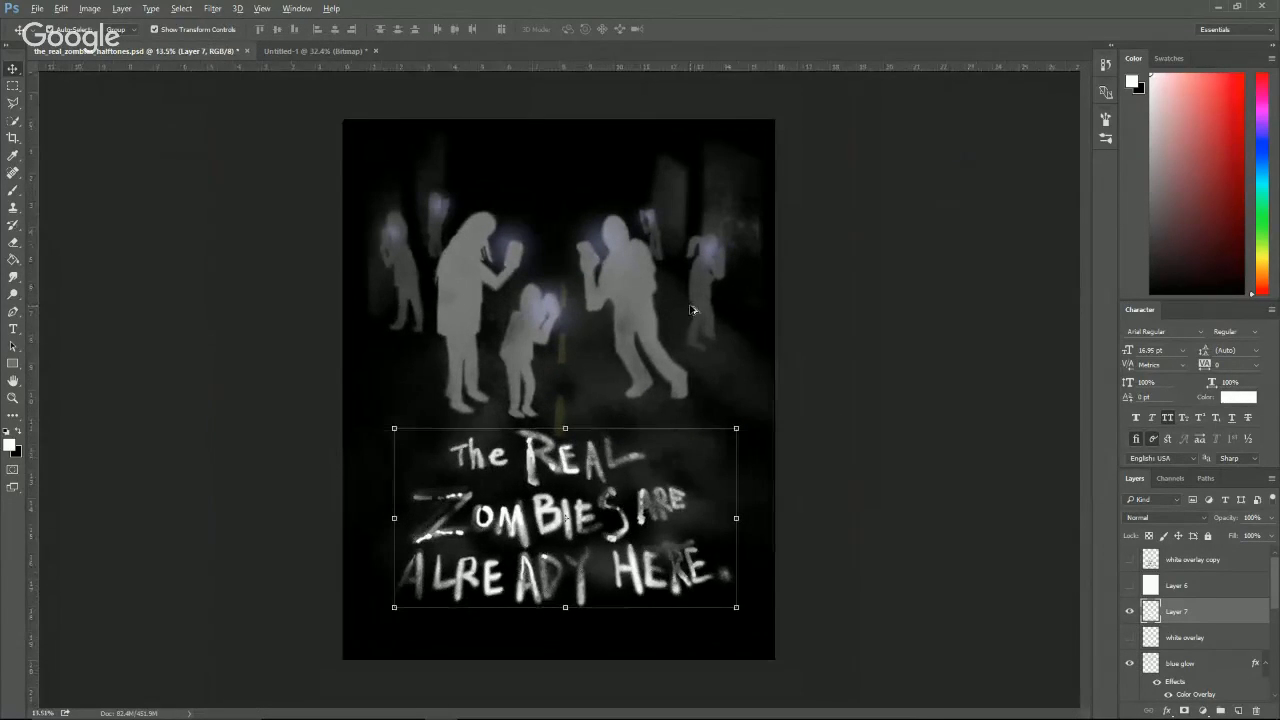
# Delete the hidden white overlay copy layer and the white-filled Layer 6 beneath it.
pyautogui.click(1175, 588)
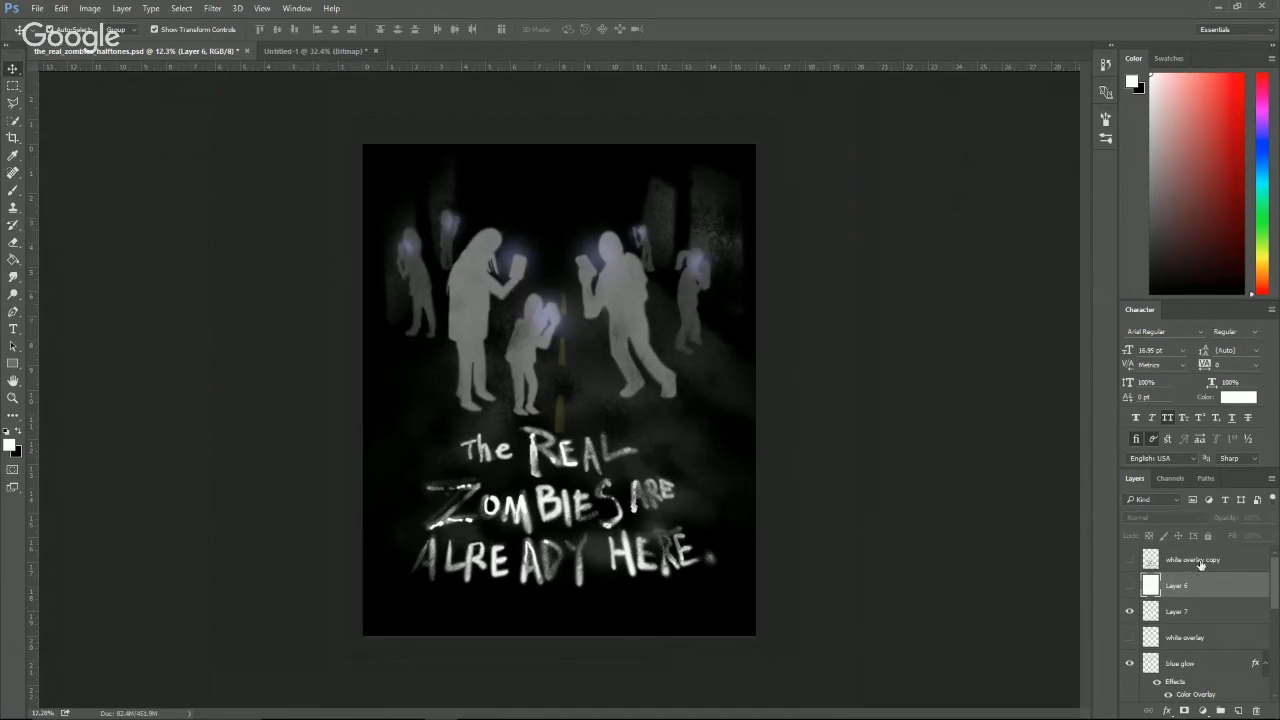
pyautogui.keyDown('shift'); pyautogui.click(1200, 563); pyautogui.keyUp('shift')
pyautogui.click(1257, 710)
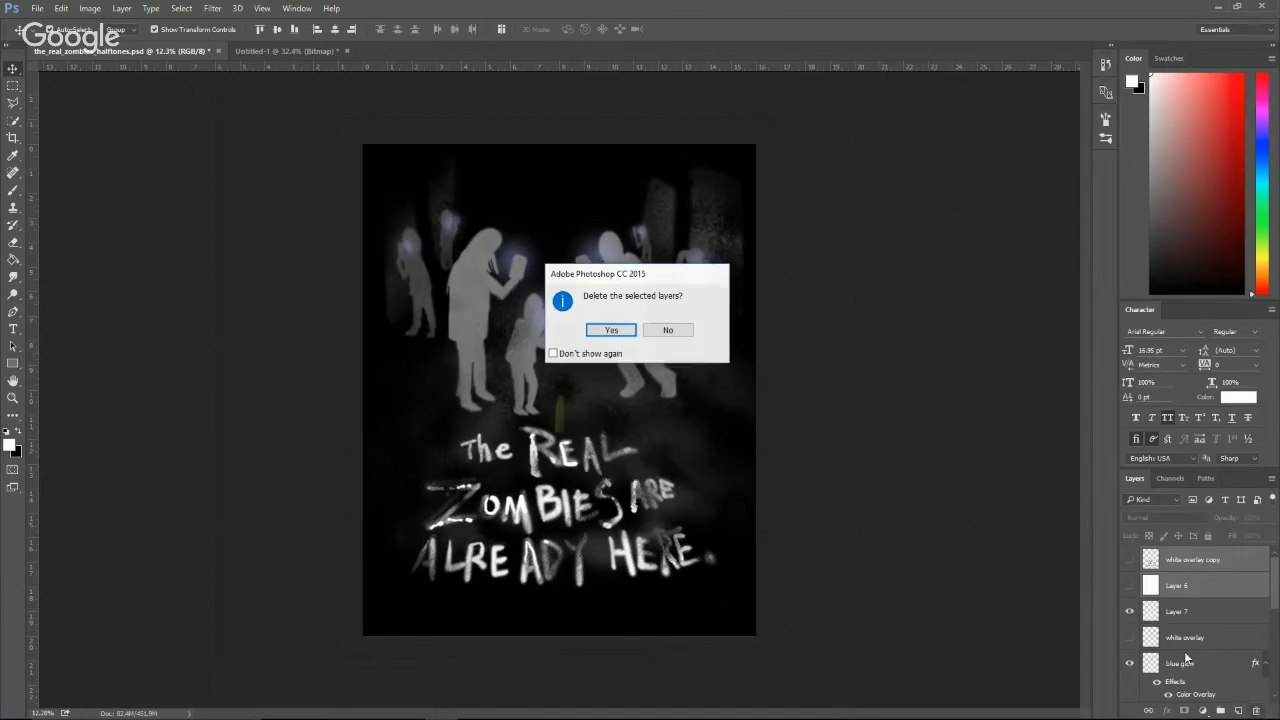
pyautogui.click(632, 332)
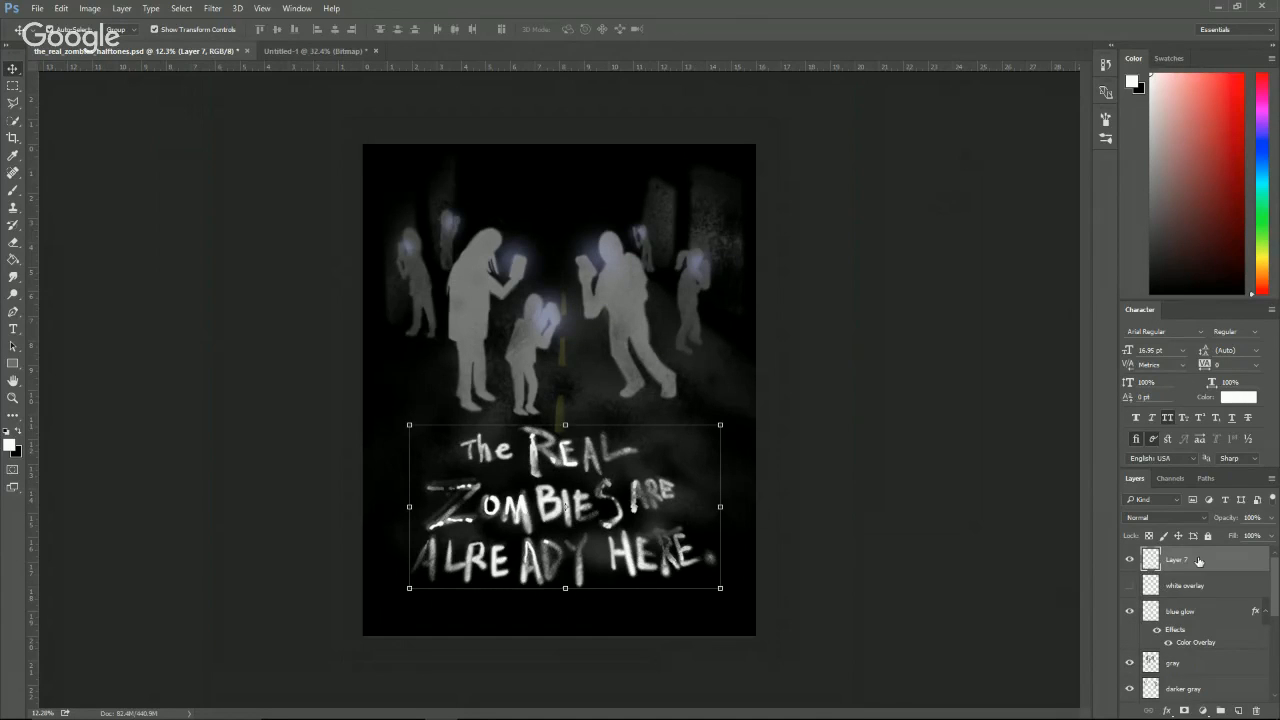
# Move the halftone lettering below the white overlay, compare the two by toggling their visibility, and delete the white overlay layer.
pyautogui.moveTo(1199, 561); pyautogui.dragTo(1205, 590)
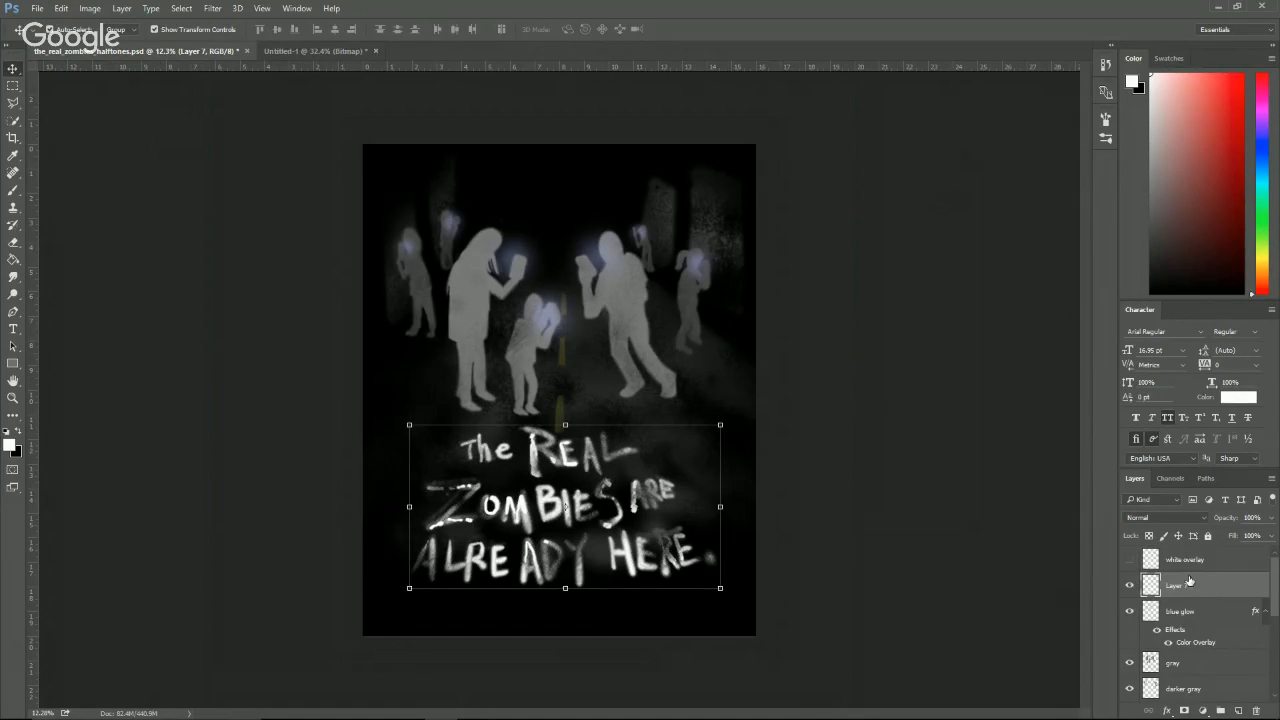
pyautogui.click(1189, 567)
pyautogui.click(1128, 583)
pyautogui.click(1130, 565)
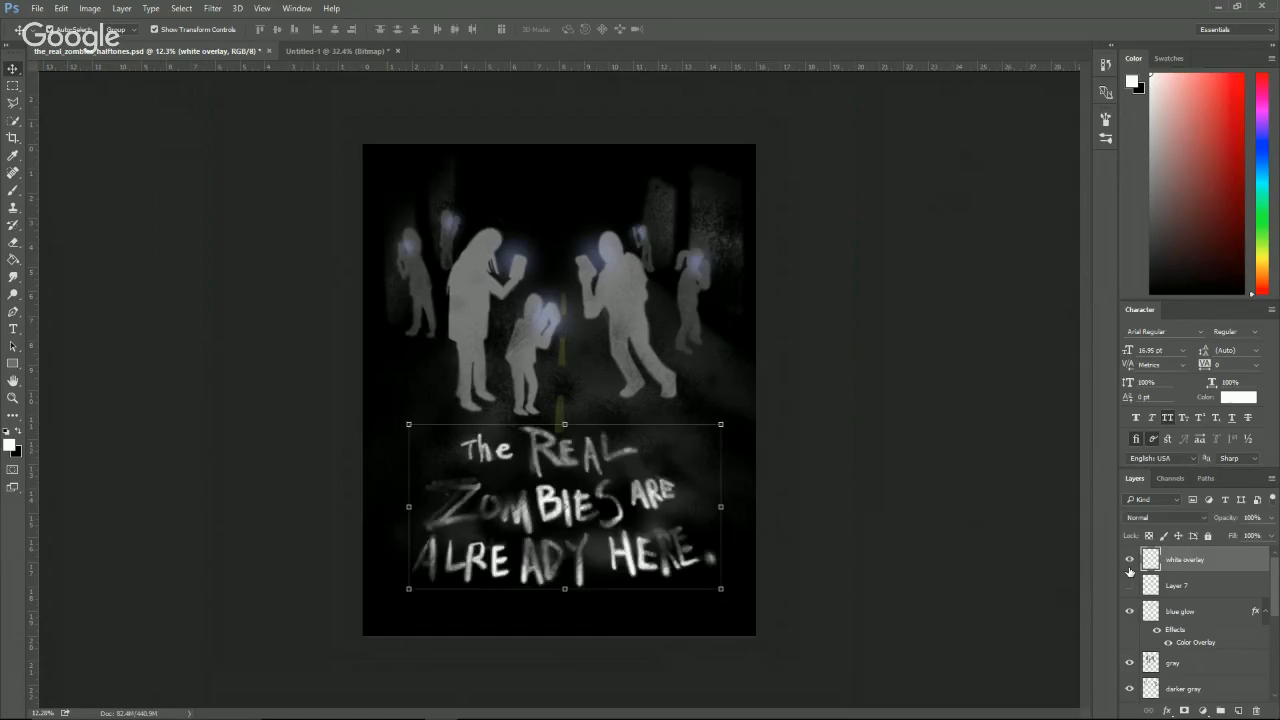
pyautogui.click(1130, 566)
pyautogui.click(1129, 582)
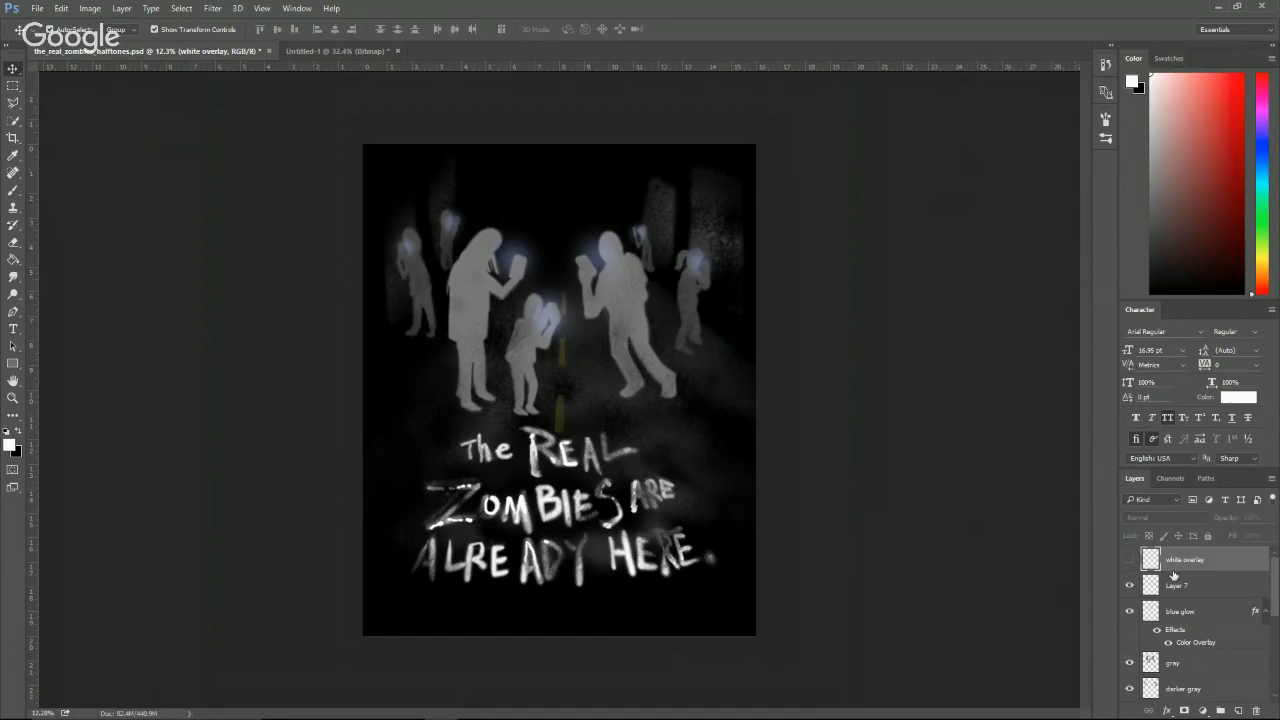
pyautogui.click(1258, 711)
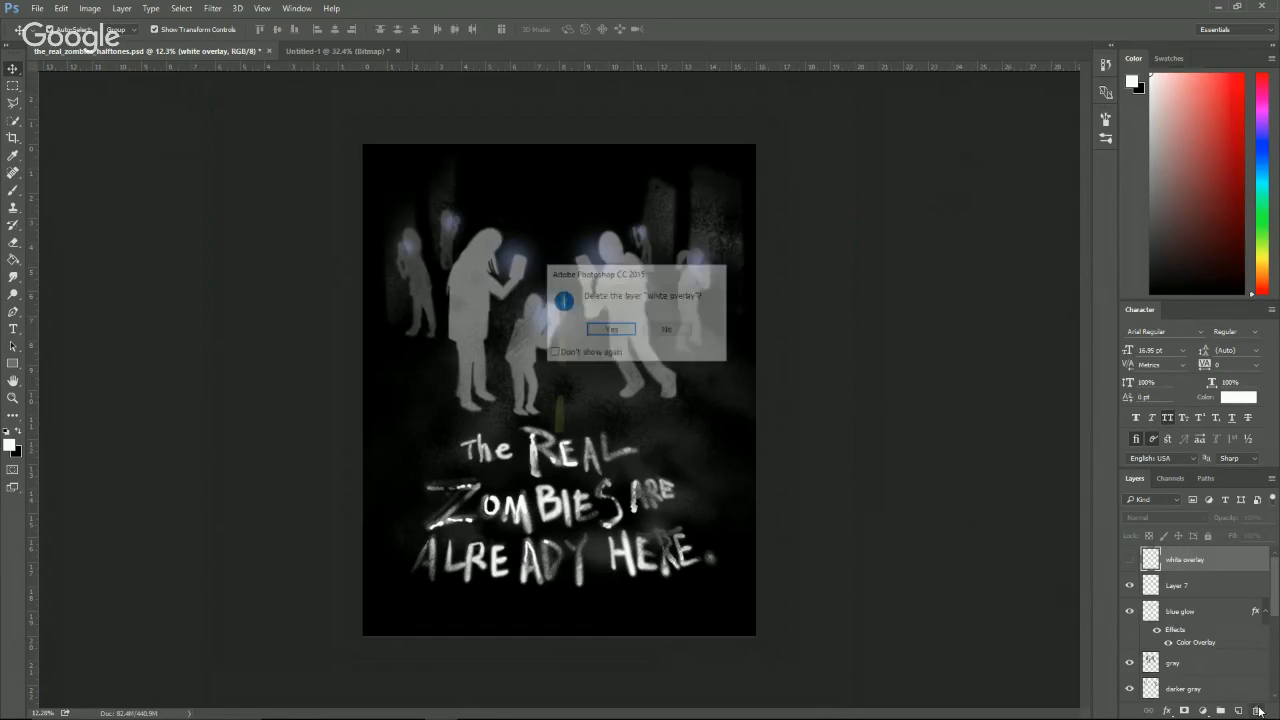
pyautogui.click(610, 331)
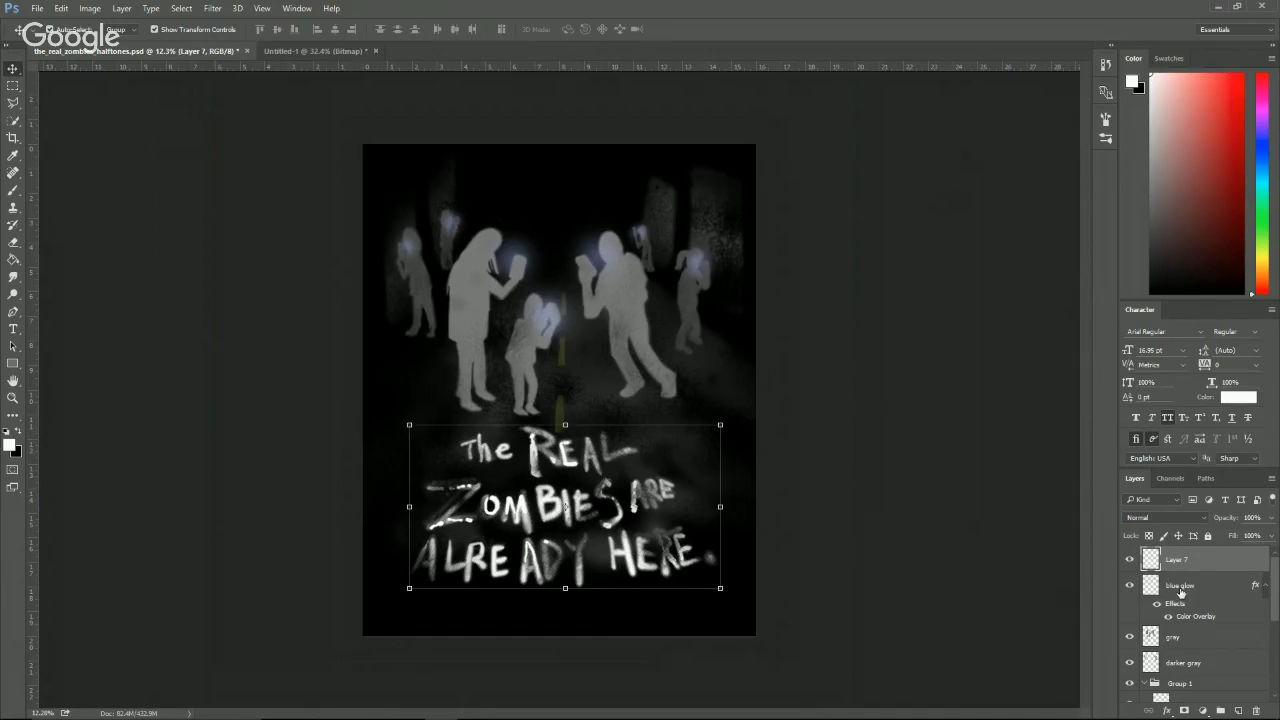
# Merge the blue glow layer with a new empty layer above it, and move the merged layer above the halftone lettering.
pyautogui.click(1180, 588)
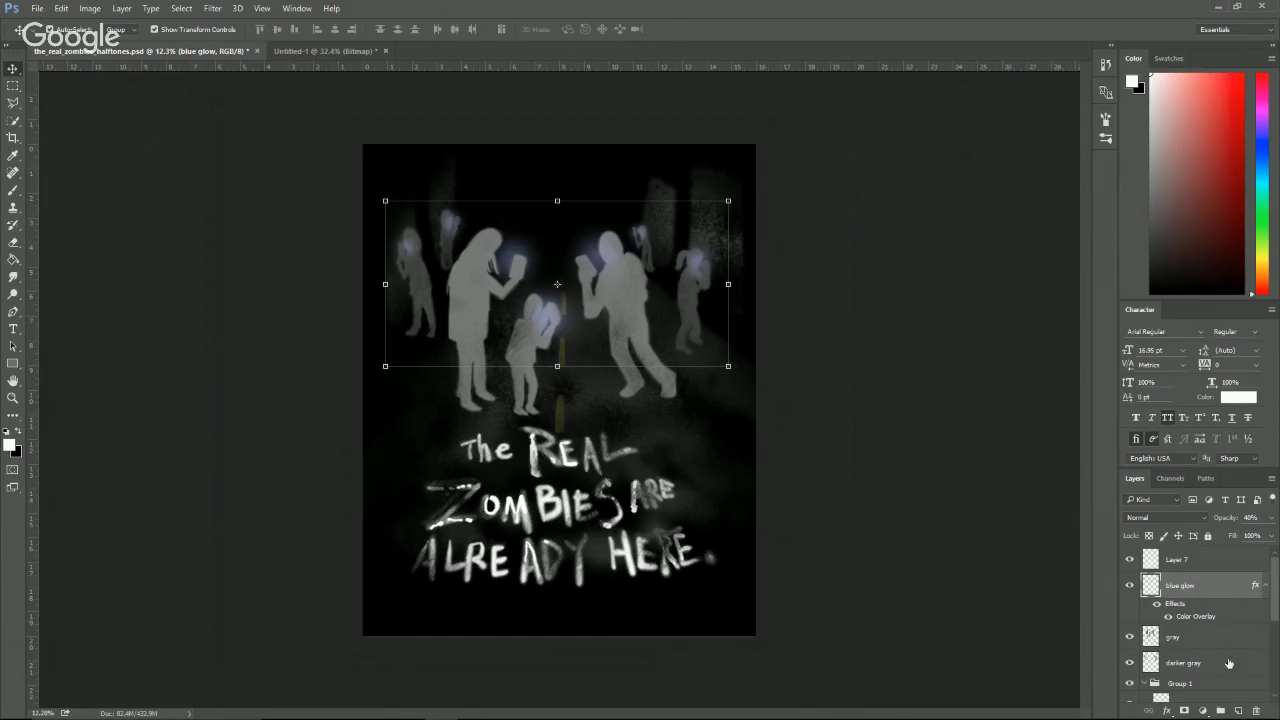
pyautogui.click(1238, 711)
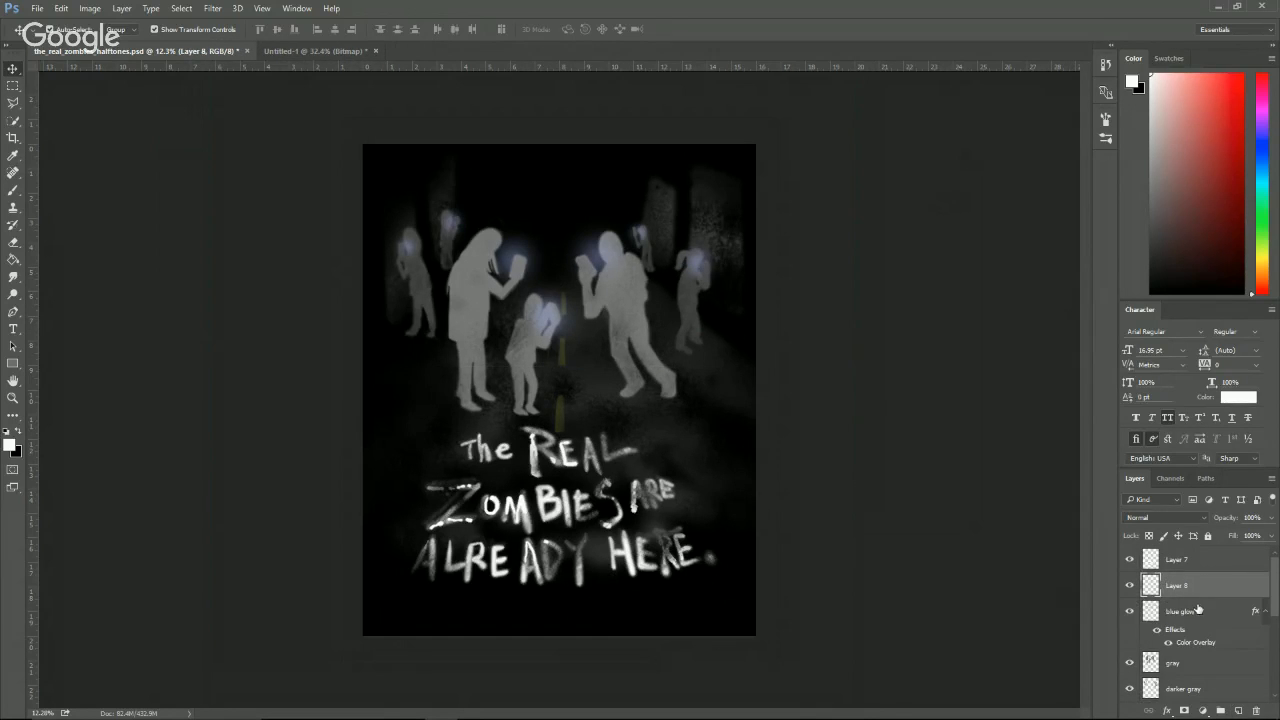
pyautogui.hotkey('ctrl', 'e')
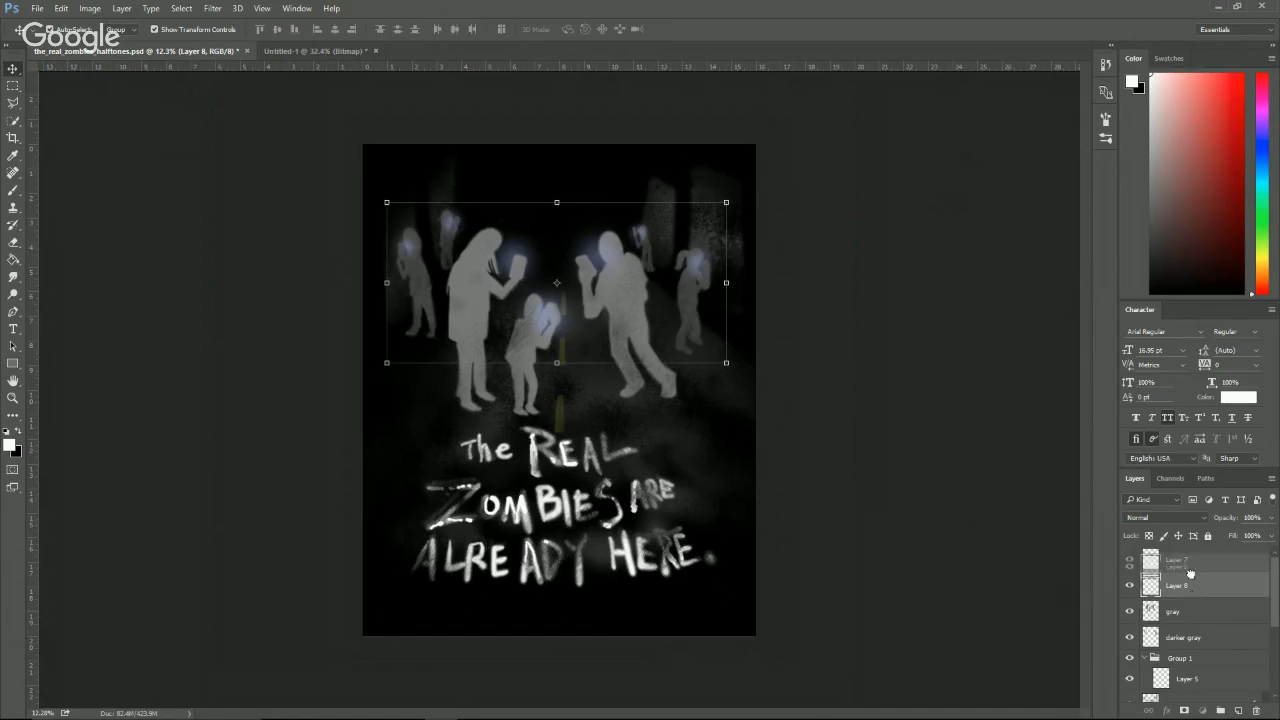
pyautogui.click(1196, 559)
# Rename the halftone lettering layer as "white halftone".
pyautogui.doubleClick(1190, 587)
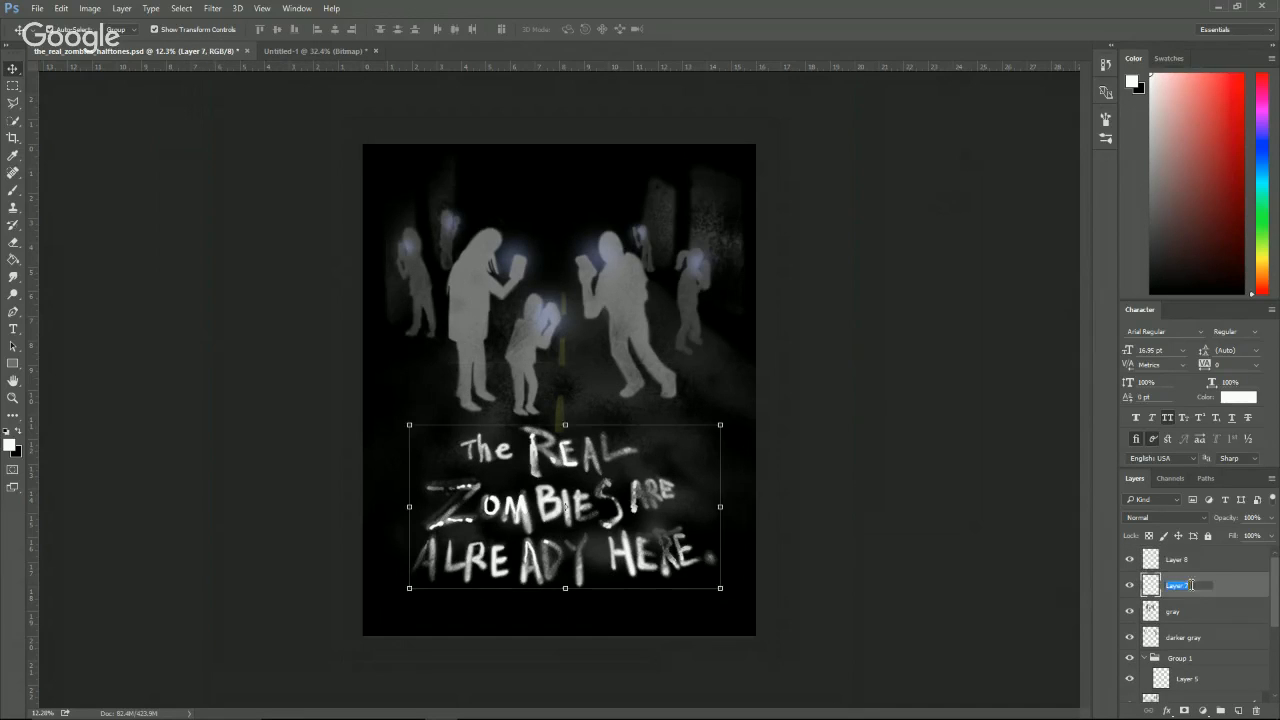
pyautogui.write('white halftone')
pyautogui.press('Return')
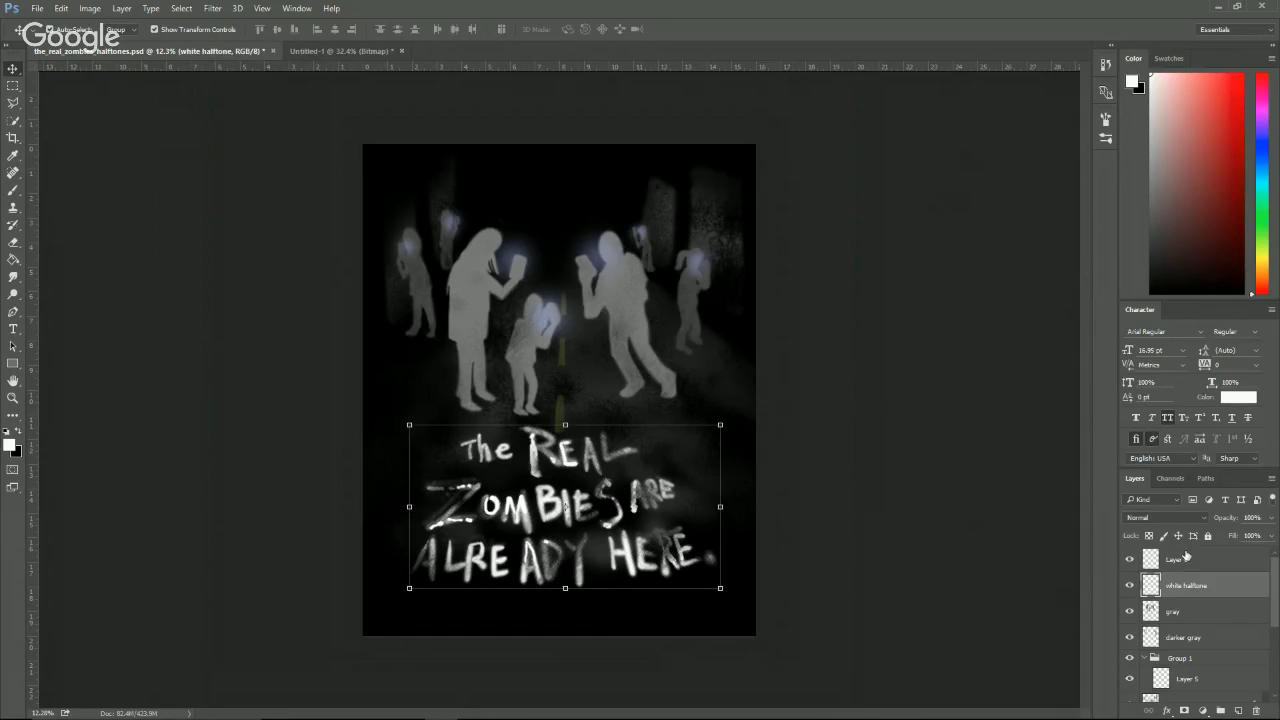
# Add a new layer directly beneath the merged blue glow layer and fill it with white.
pyautogui.click(1186, 558)
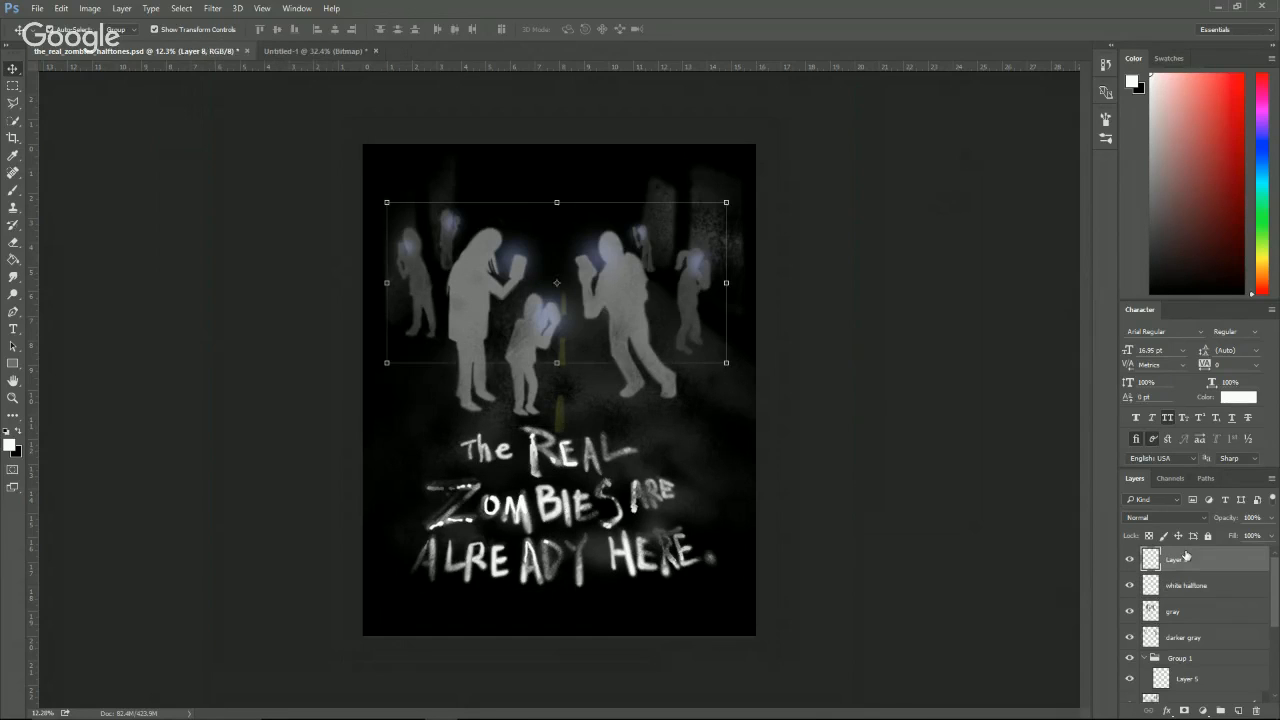
pyautogui.click(1239, 709)
pyautogui.moveTo(1200, 584); pyautogui.dragTo(1200, 556)
pyautogui.press('g')
pyautogui.click(606, 409)
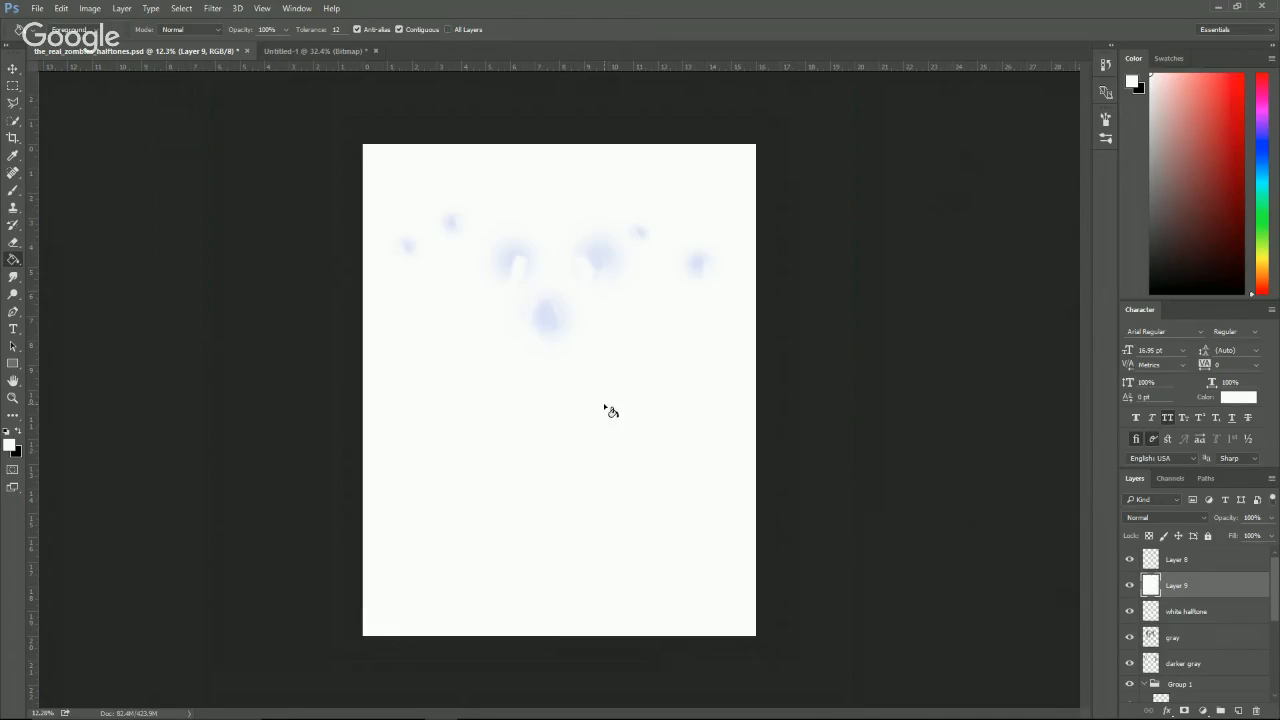
pyautogui.press('v')
# Apply a Color Overlay to the merged blue glow layer in a darker, muted blue at 100% opacity.
pyautogui.click(1186, 560)
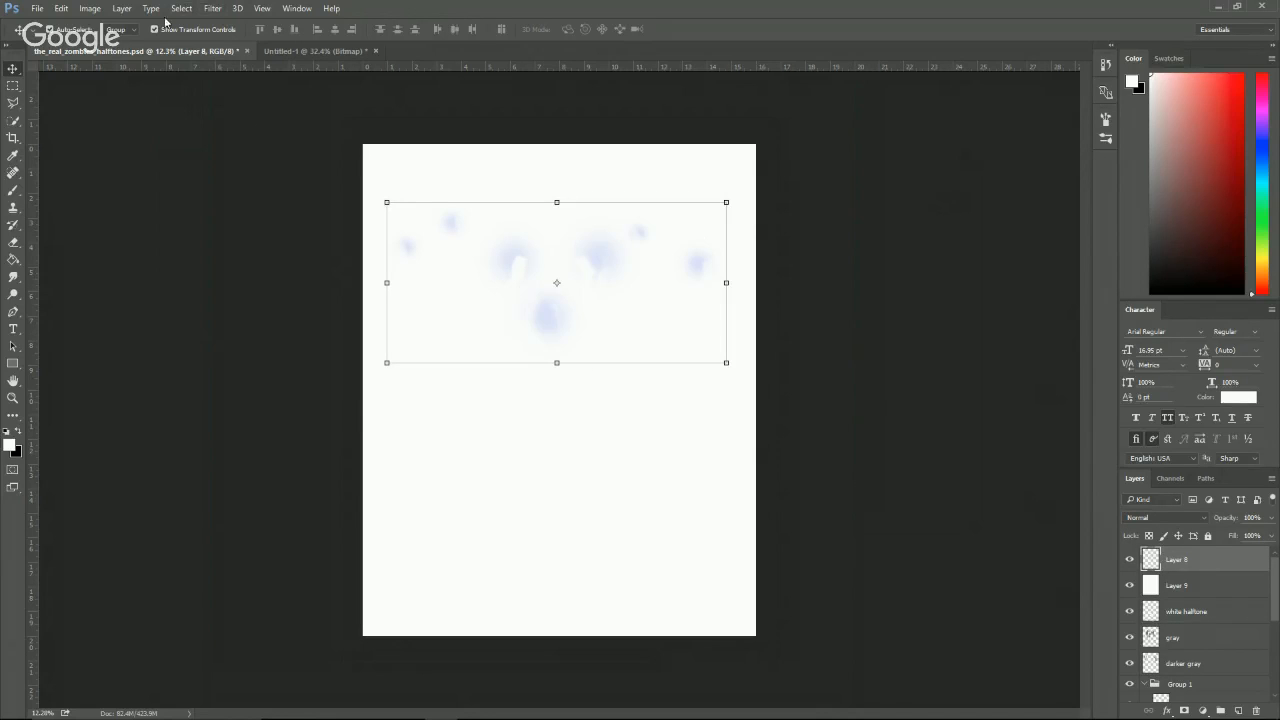
pyautogui.rightClick(1210, 561)
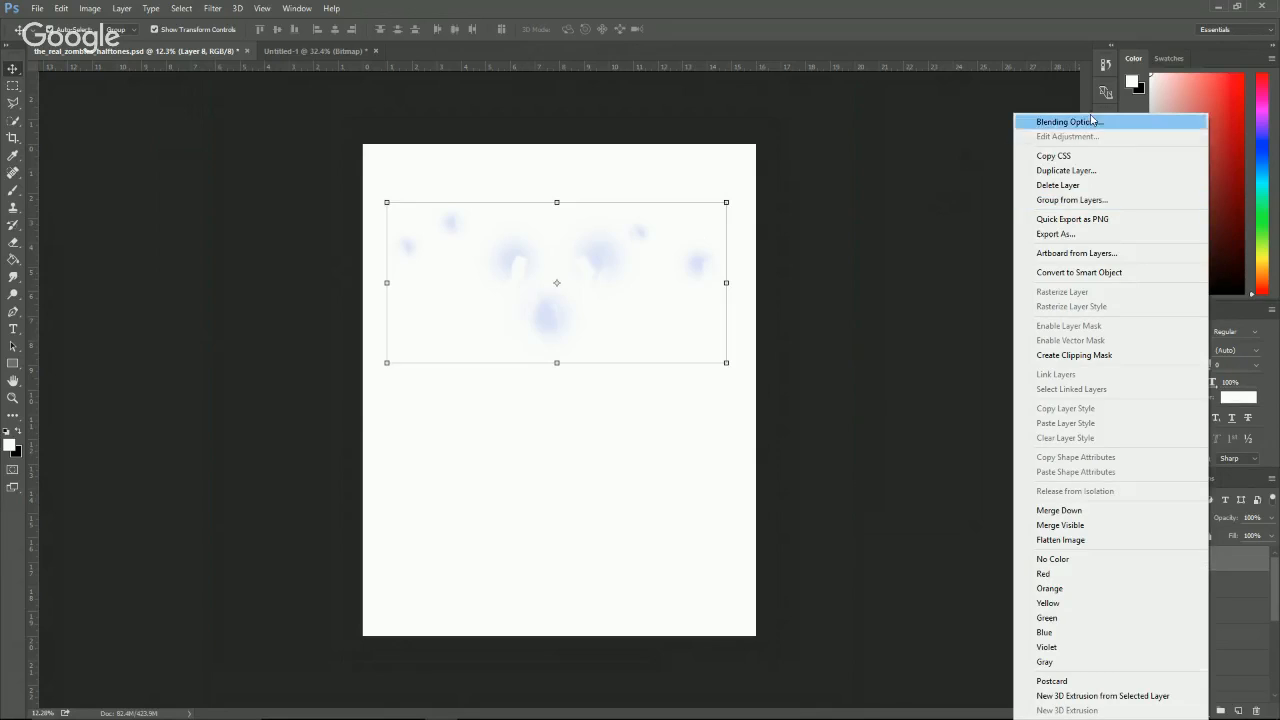
pyautogui.click(1045, 121)
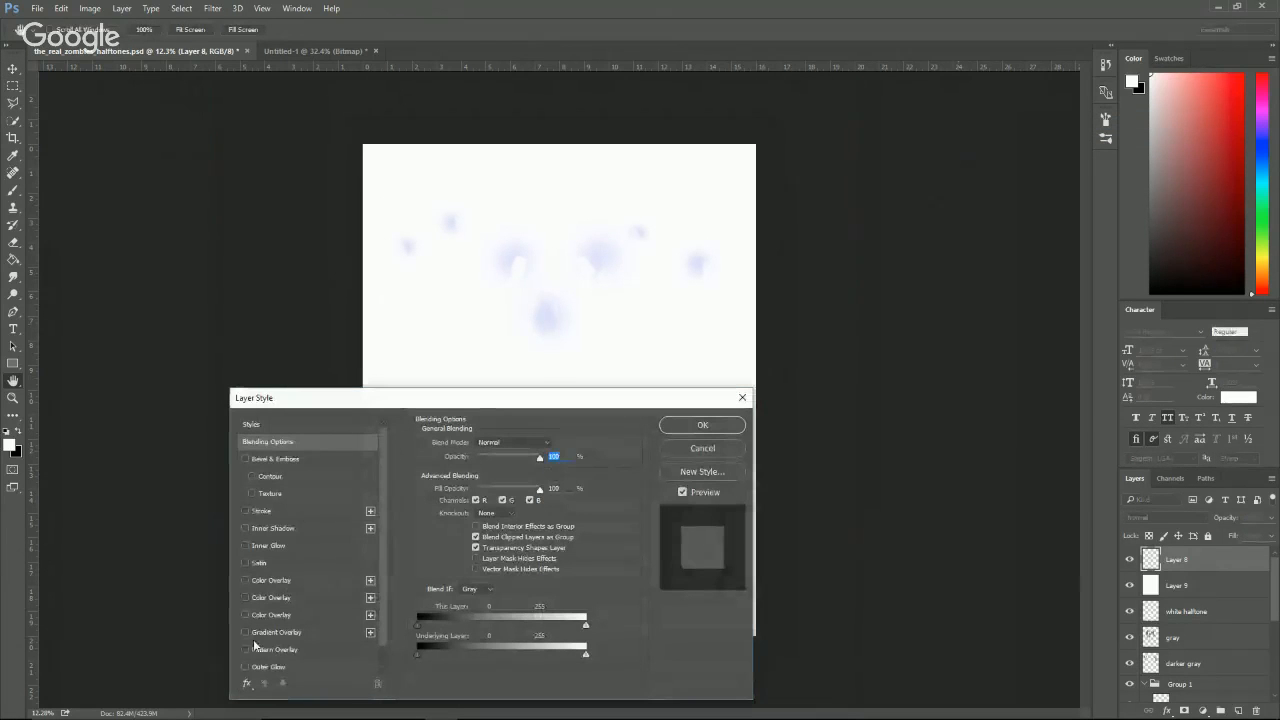
pyautogui.click(268, 598)
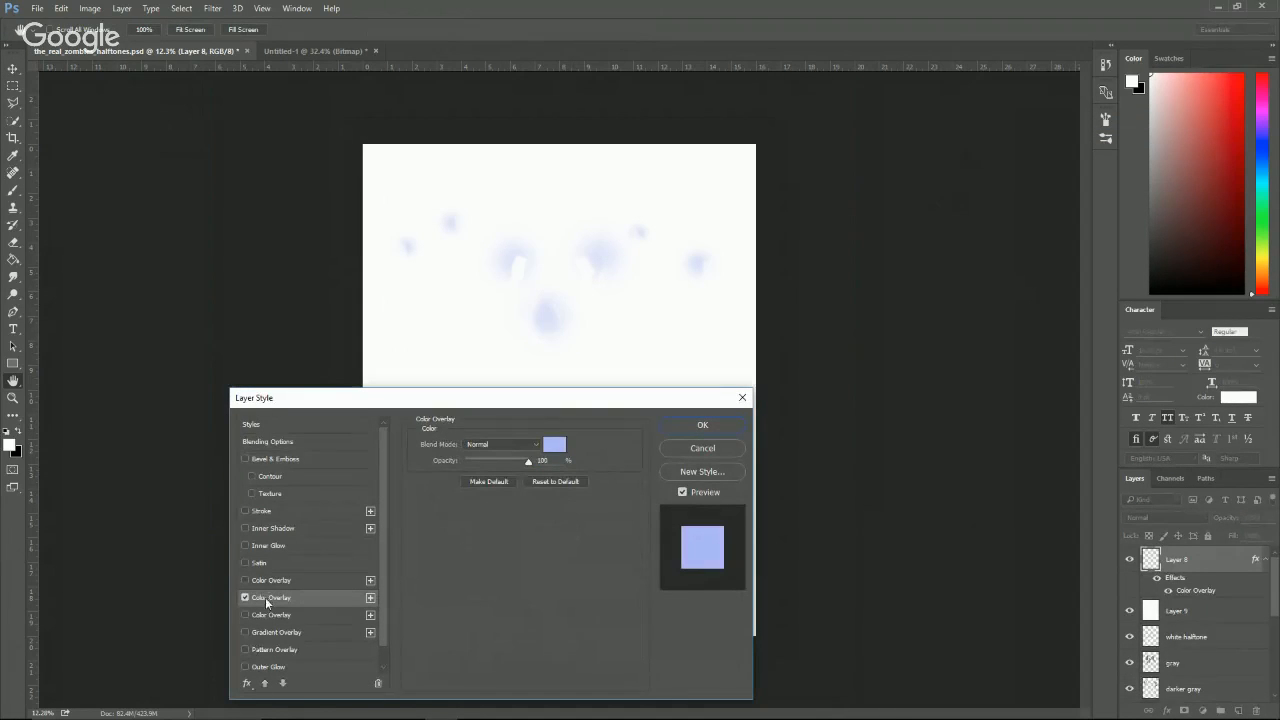
pyautogui.click(547, 444)
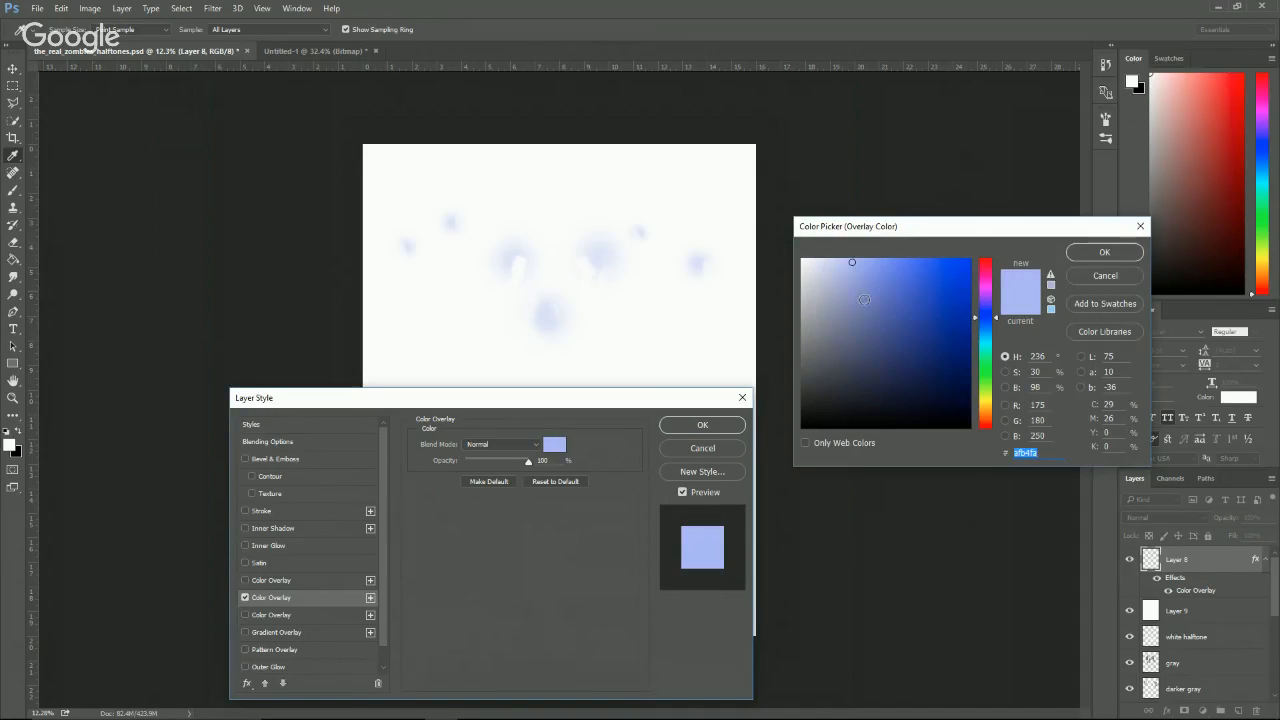
pyautogui.moveTo(852, 285); pyautogui.dragTo(856, 303)
pyautogui.click(1105, 252)
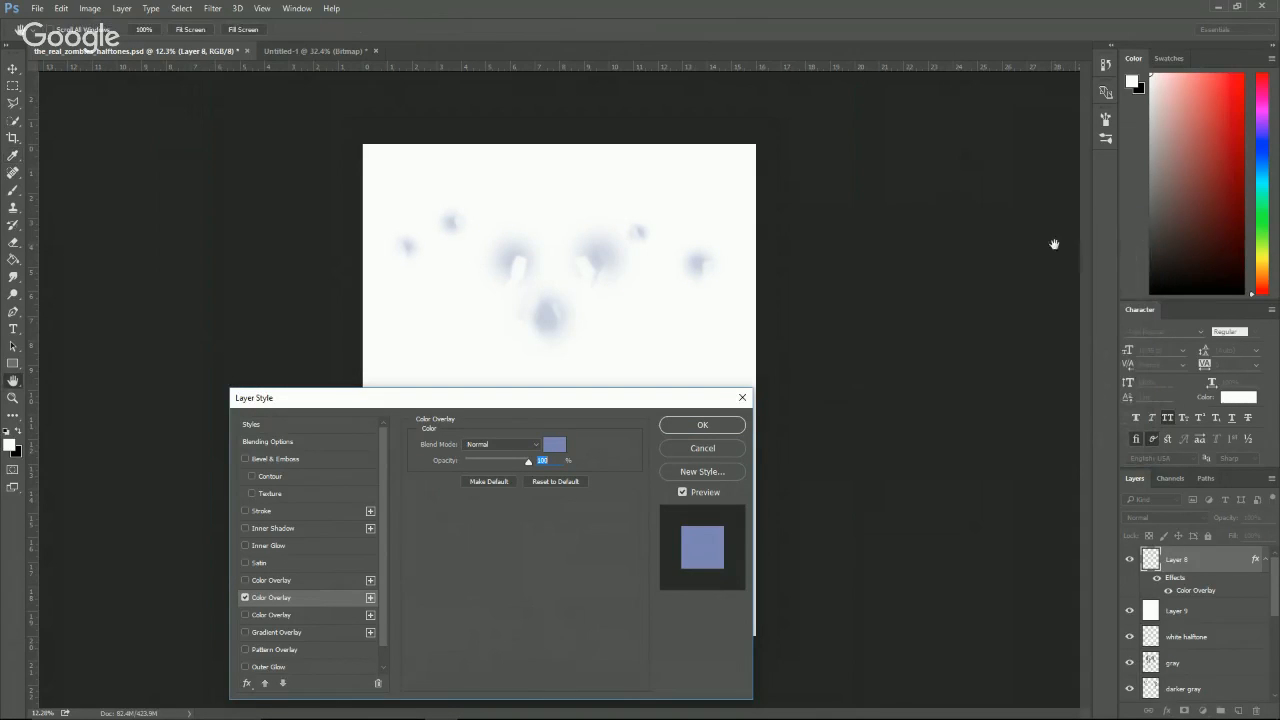
pyautogui.click(716, 427)
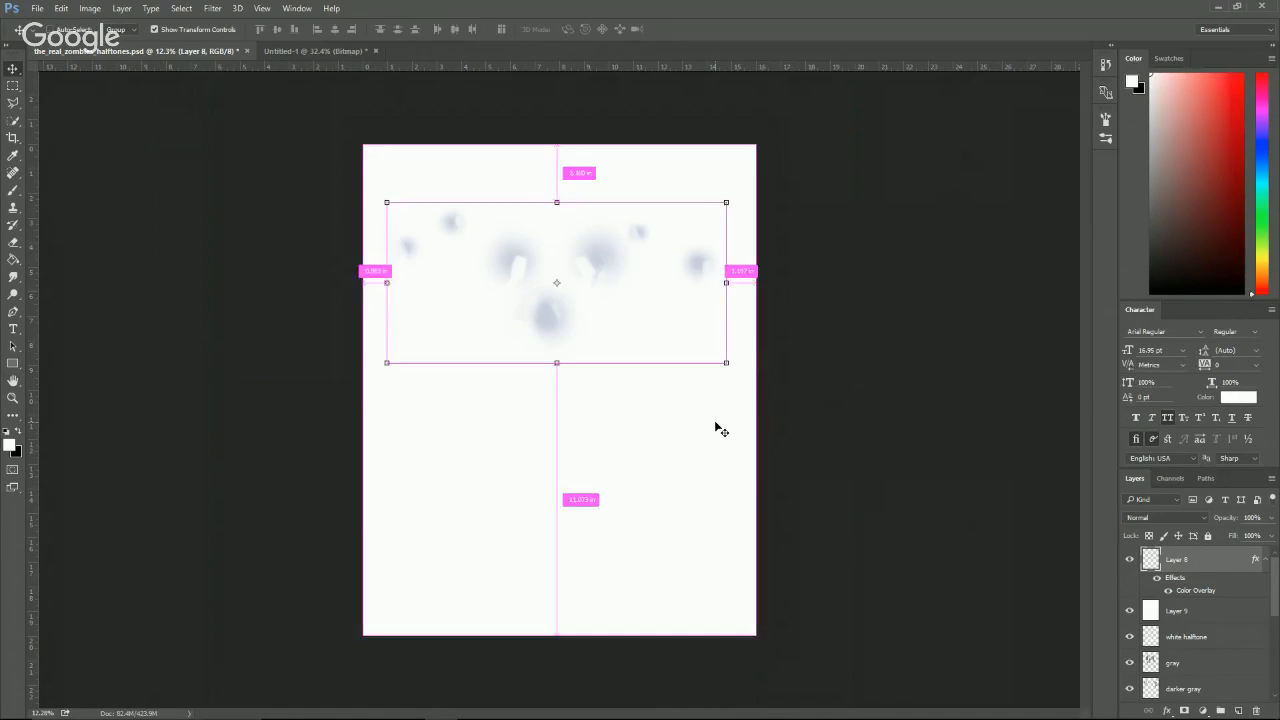
# Copy the whole visible canvas with Copy Merged and paste the glow artwork into a new document with the default settings.
pyautogui.hotkey('ctrl', 'a')
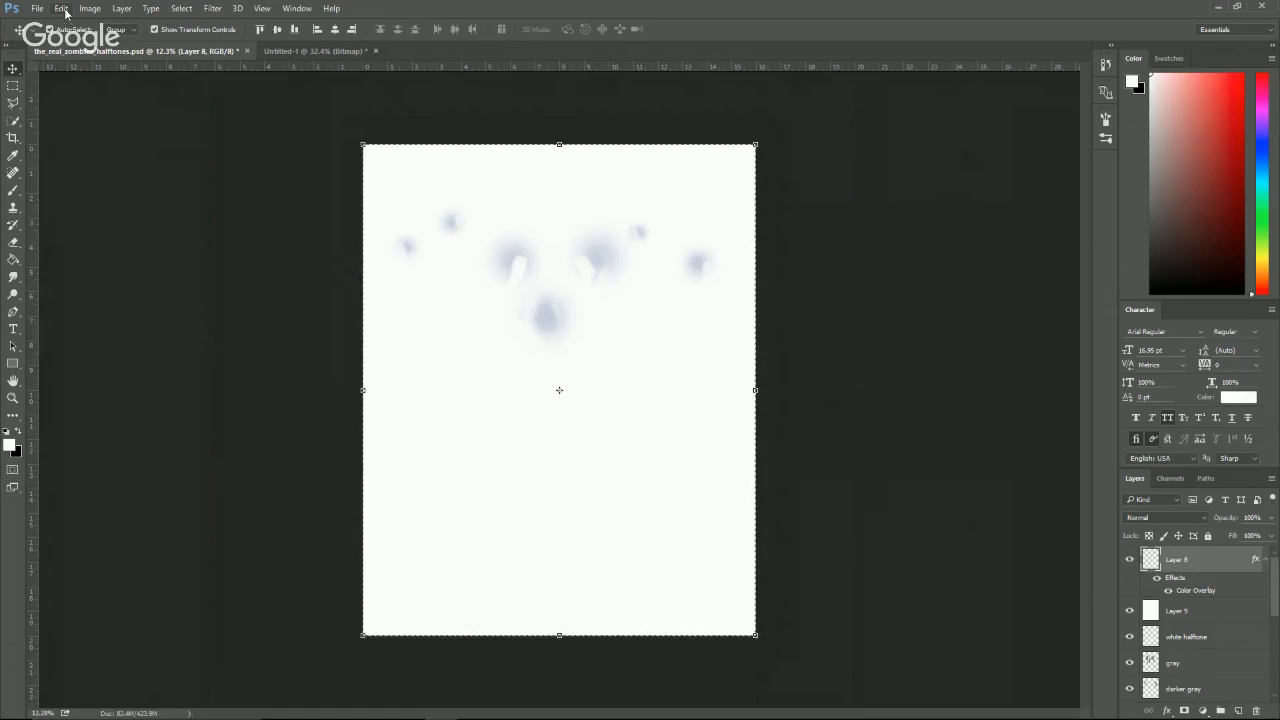
pyautogui.click(61, 8)
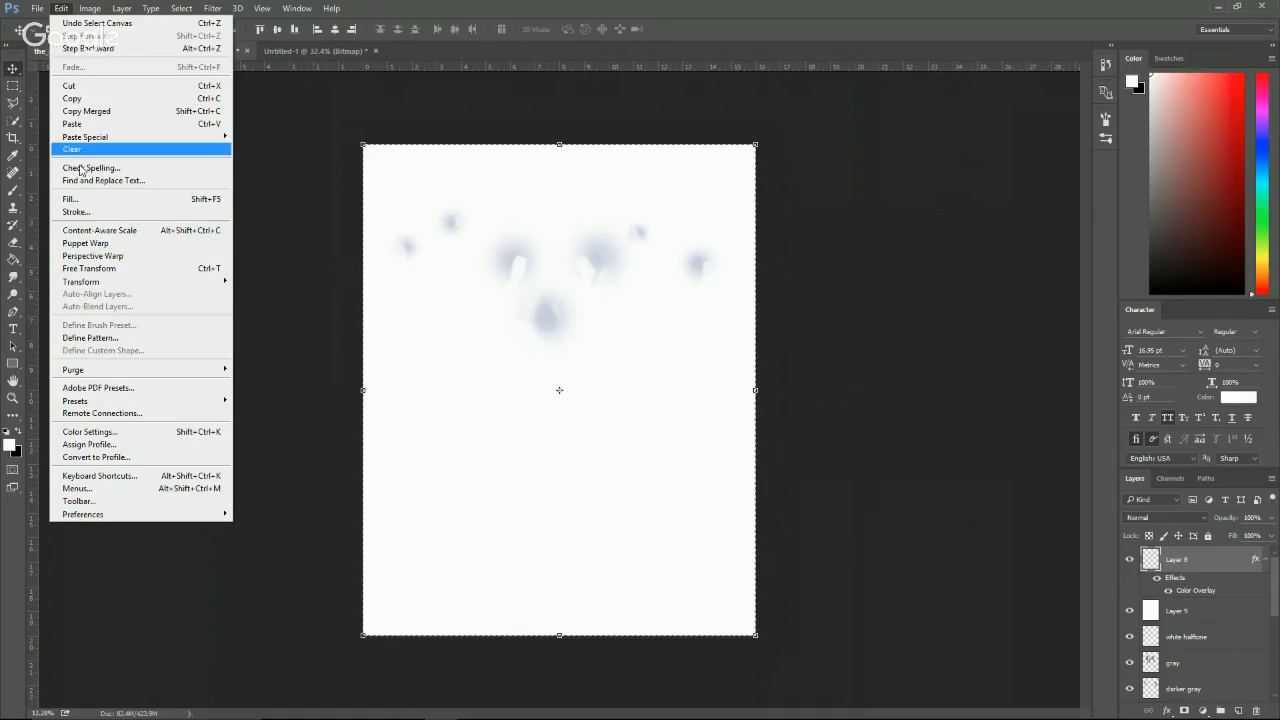
pyautogui.click(61, 8)
pyautogui.click(95, 110)
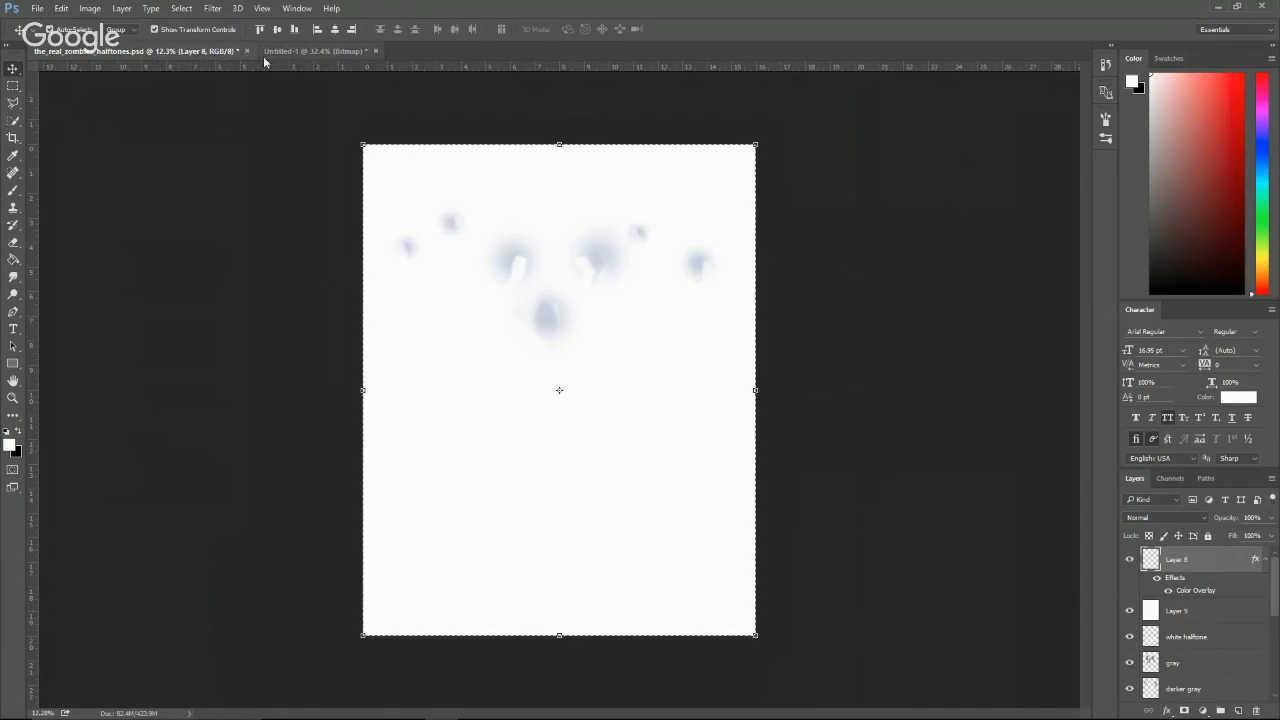
pyautogui.hotkey('ctrl', 'n')
pyautogui.press('Return')
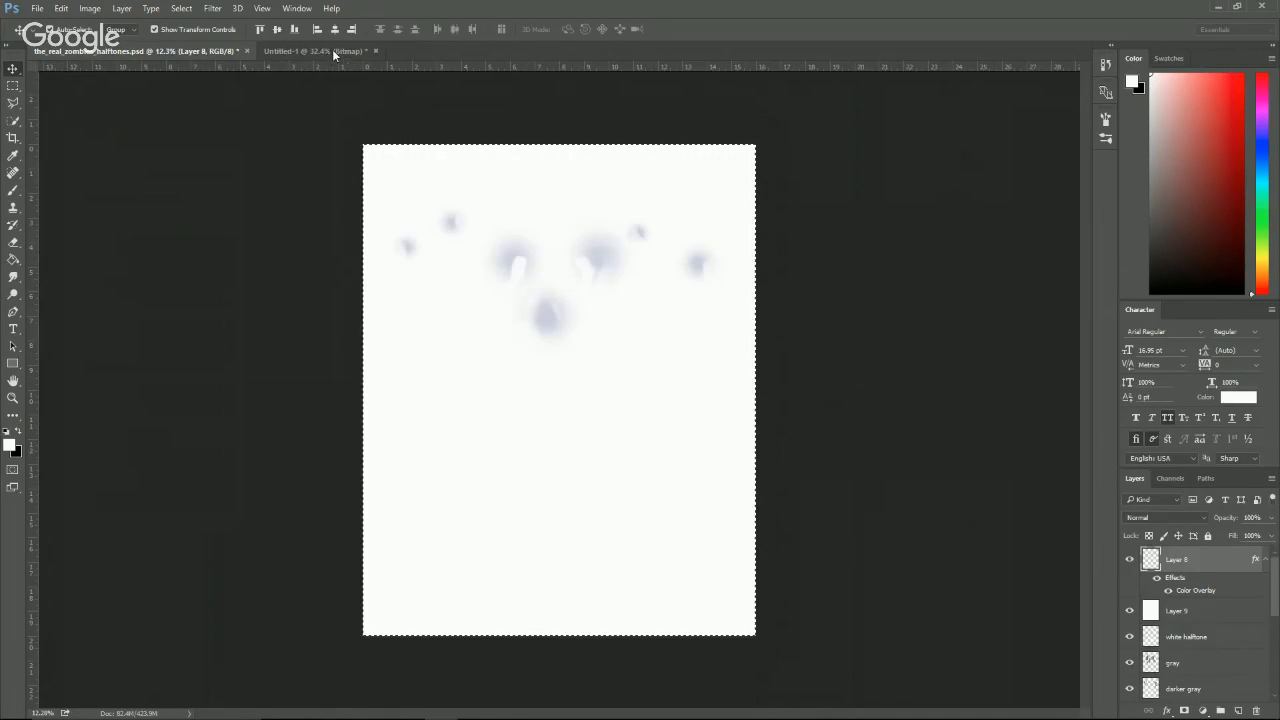
pyautogui.hotkey('ctrl', 'v')
# Convert the pasted glow document to Grayscale, flattening its layers and discarding the colour information.
pyautogui.click(90, 8)
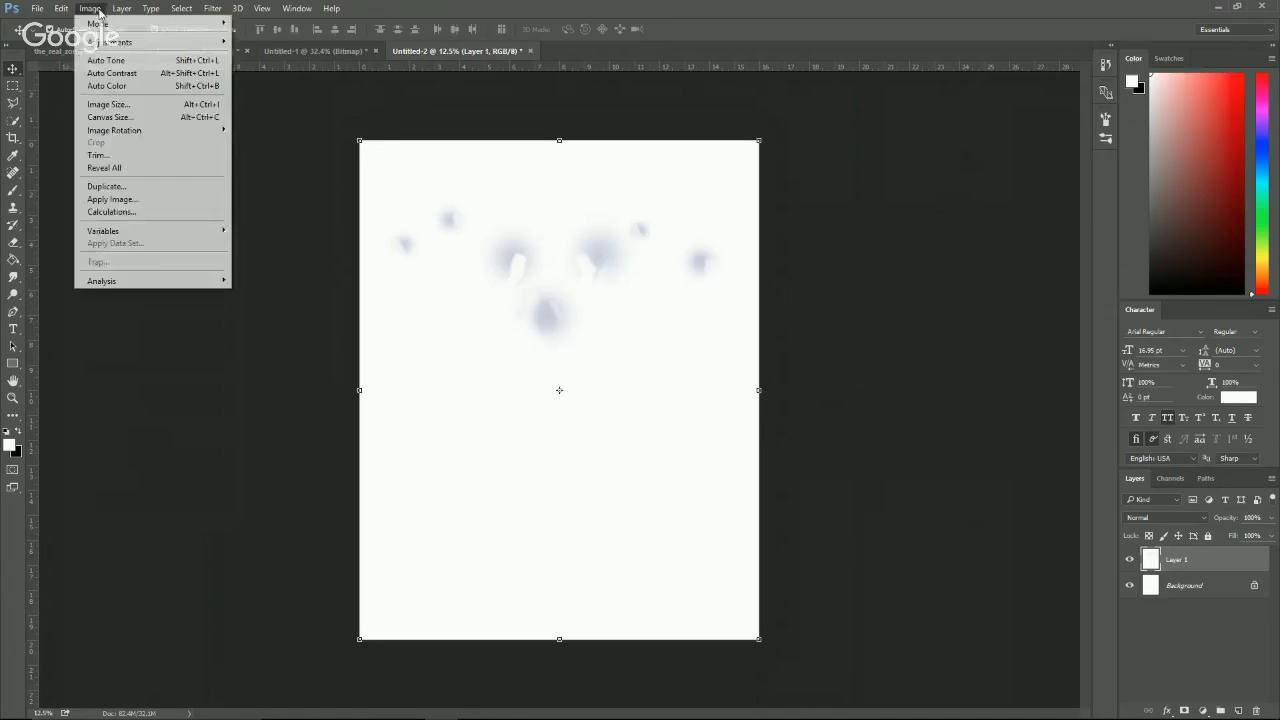
pyautogui.moveTo(100, 23)
pyautogui.click(266, 38)
pyautogui.press('Return')
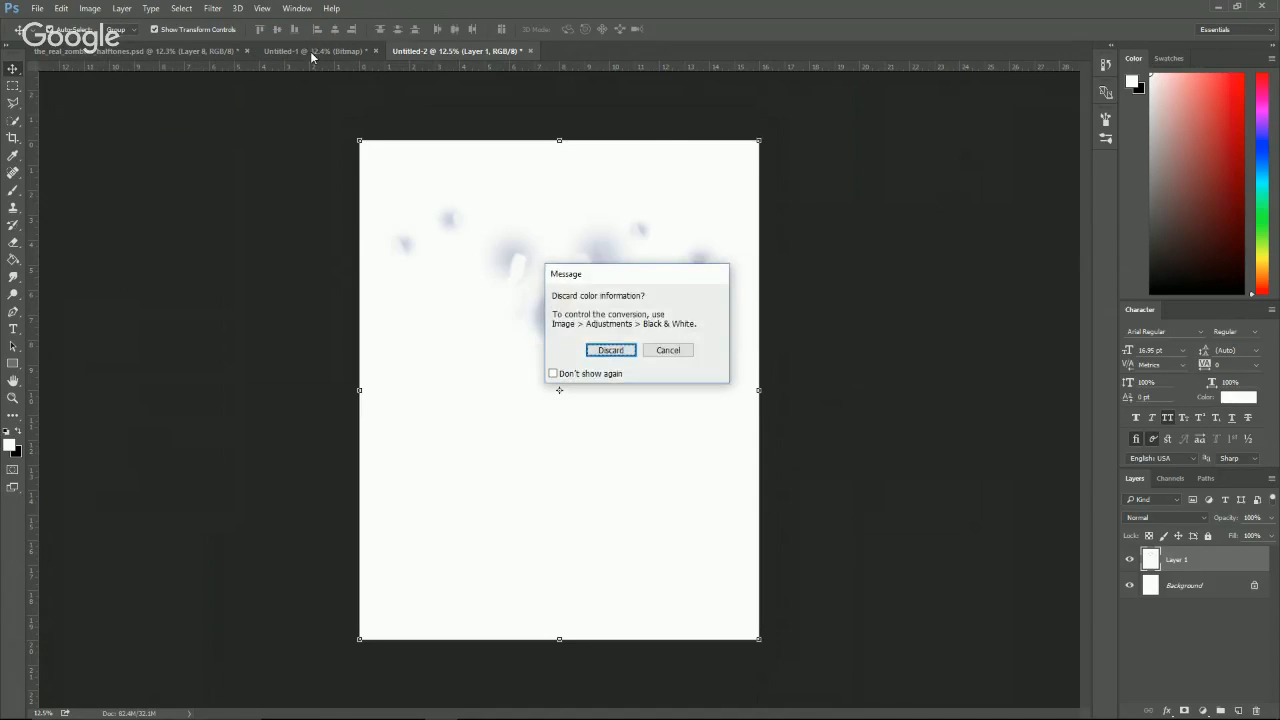
pyautogui.press('Return')
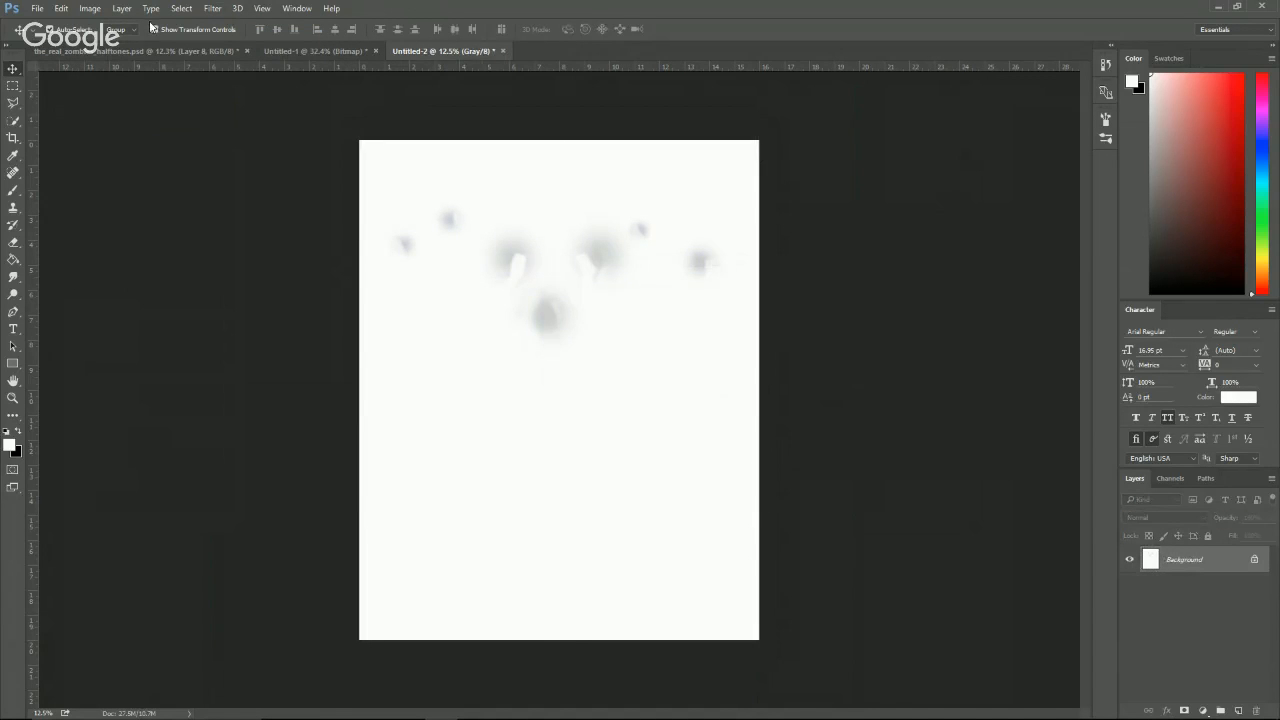
# Convert the grayscale glow artwork to Bitmap at 300 pixels/inch with the Halftone Screen method, keeping the existing screen settings.
pyautogui.click(90, 8)
pyautogui.moveTo(100, 23)
pyautogui.click(267, 23)
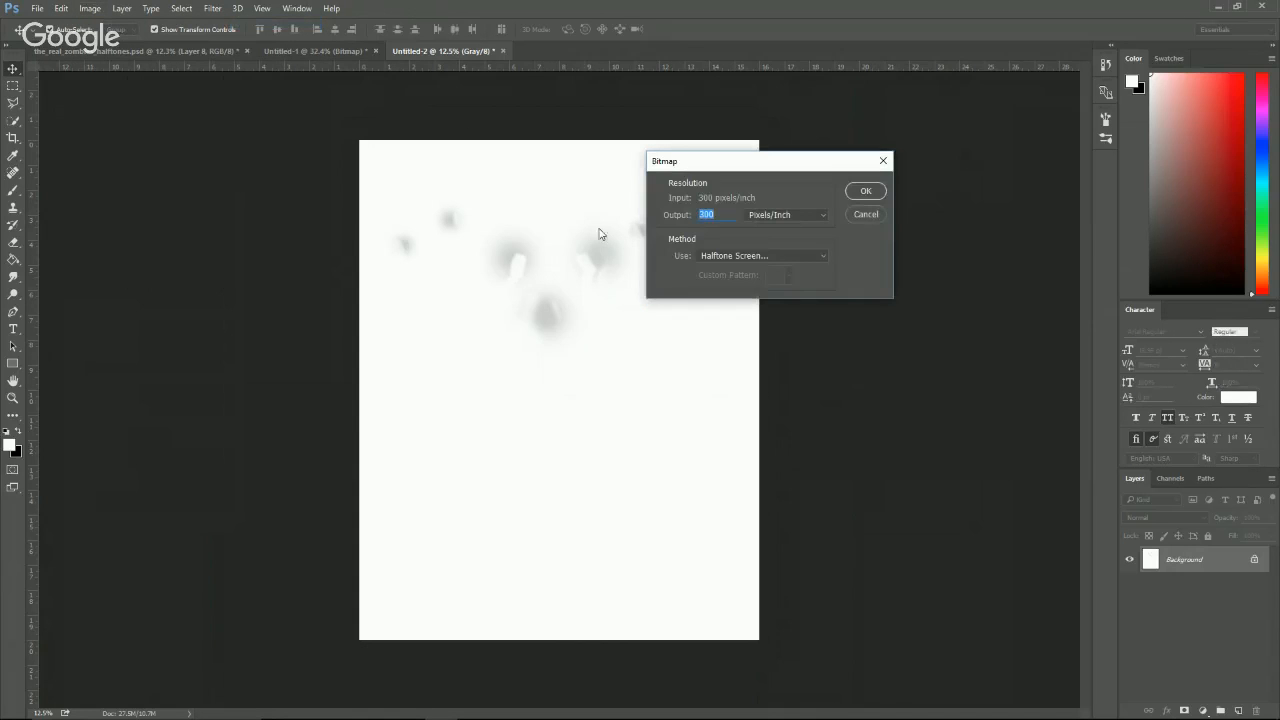
pyautogui.click(877, 196)
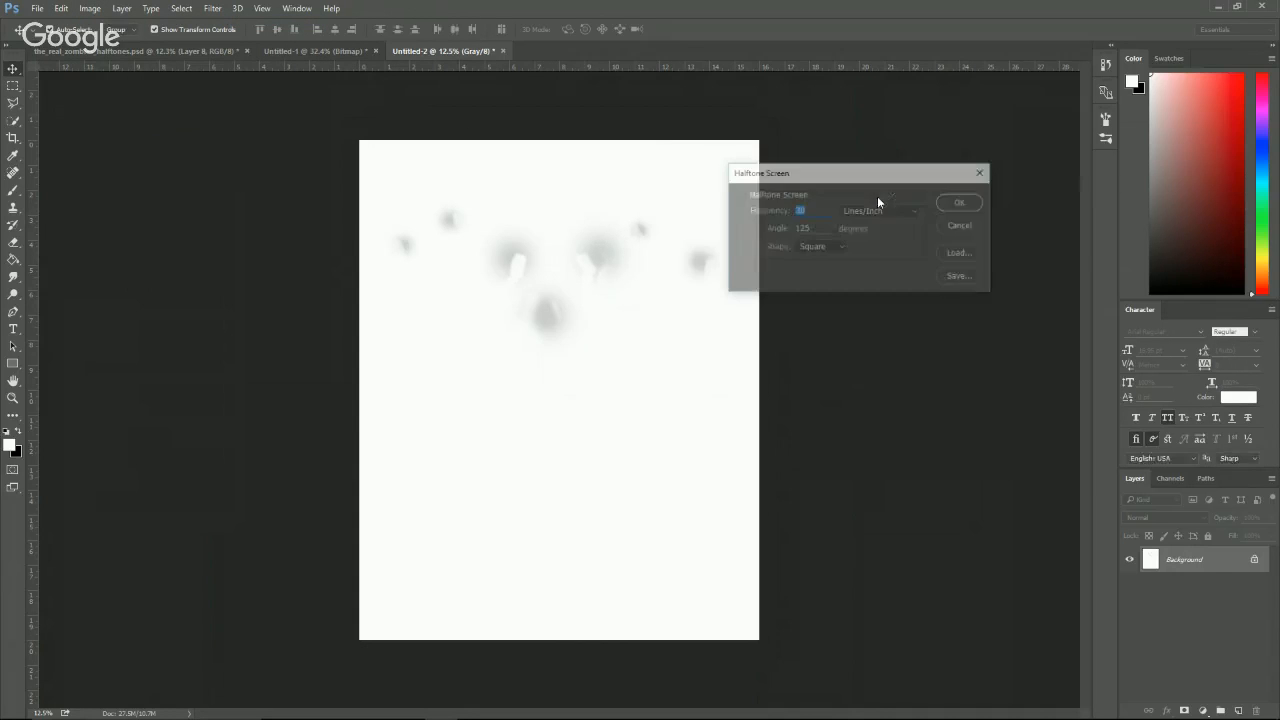
pyautogui.click(940, 207)
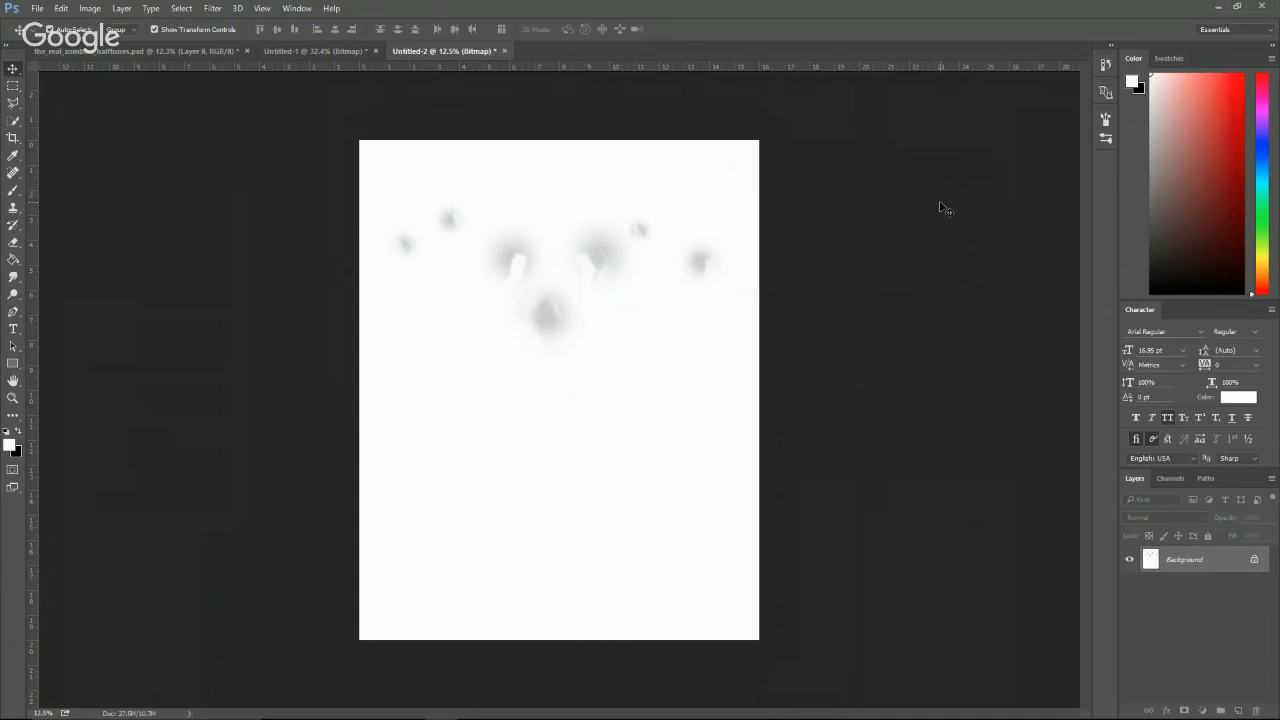
# Paste the halftone glow into the poster document and delete its white areas using a Color Range selection with fuzziness 130.
pyautogui.click(153, 50)
pyautogui.hotkey('ctrl', 'v')
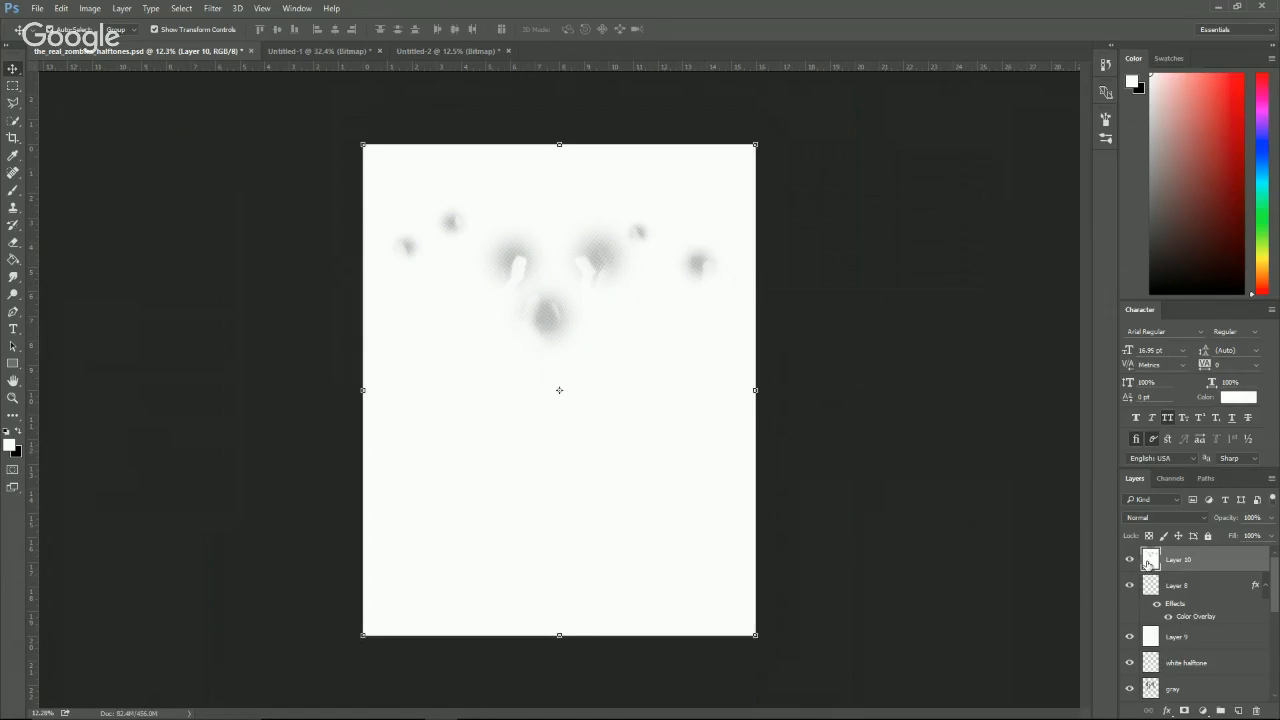
pyautogui.click(177, 7)
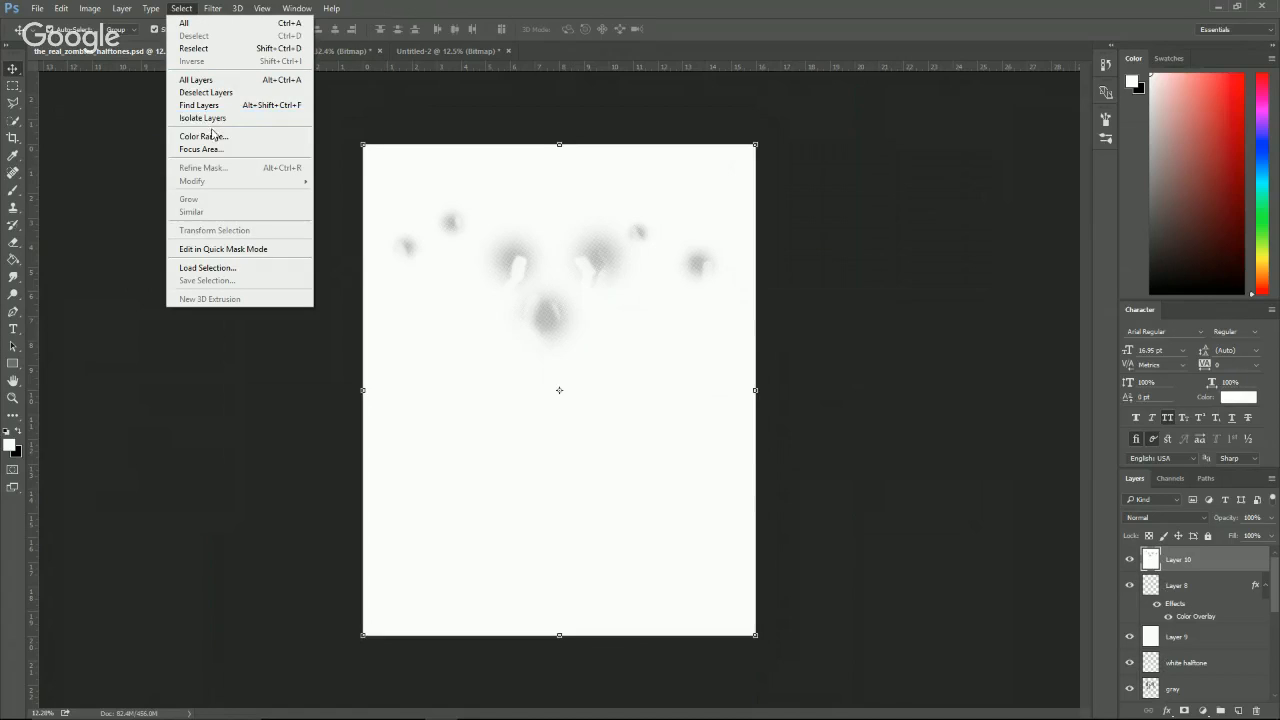
pyautogui.click(217, 133)
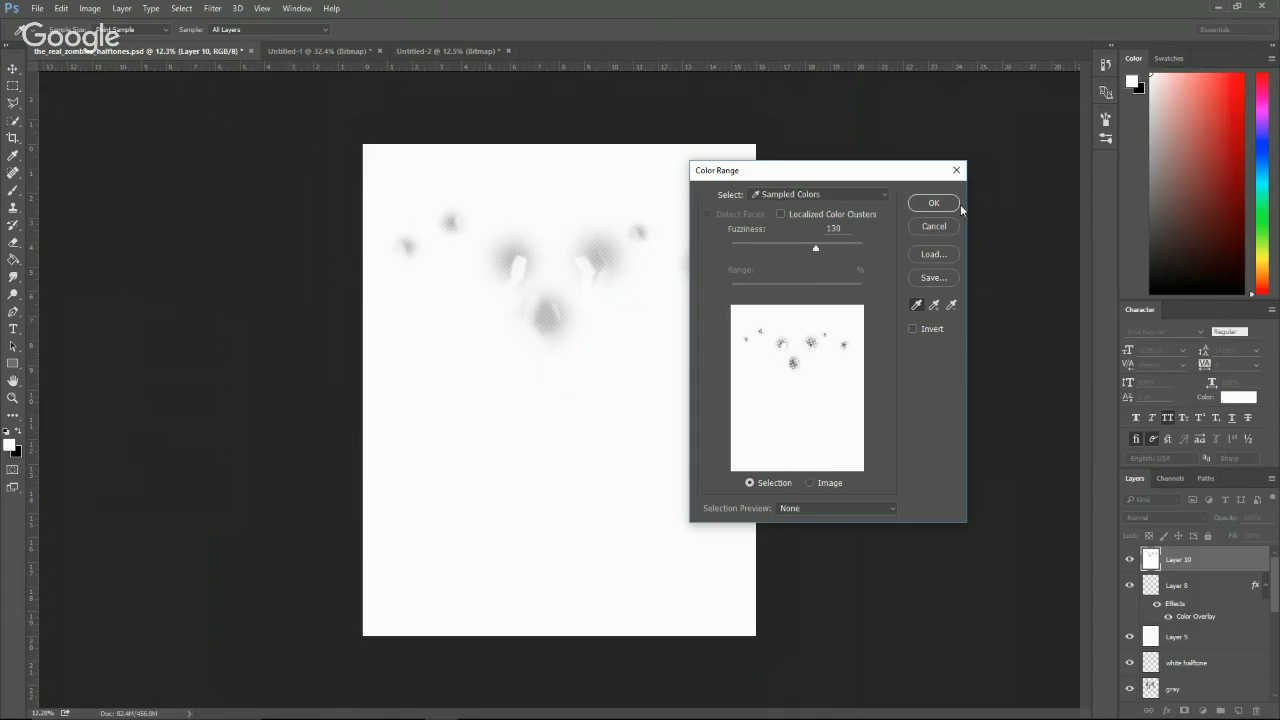
pyautogui.click(956, 203)
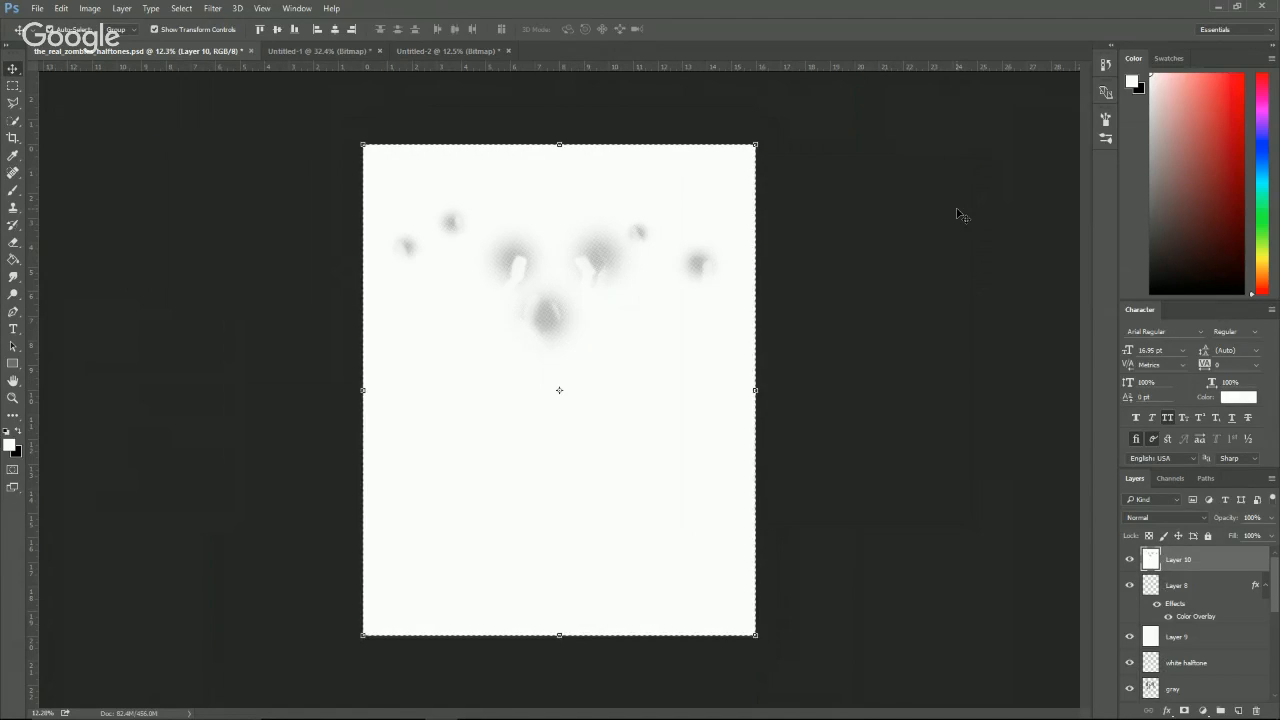
pyautogui.press('Delete')
pyautogui.hotkey('ctrl', 'd')
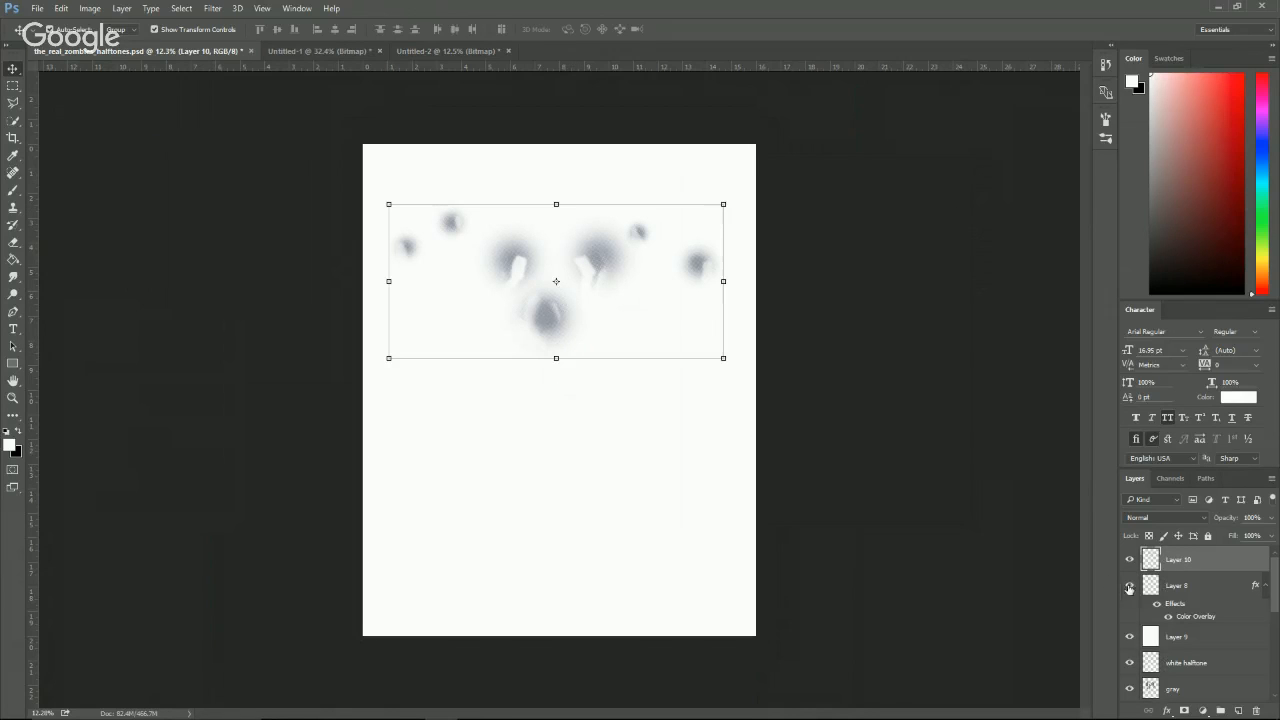
# Move the original blue glow layer above the halftone glow layer and turn off its Color Overlay.
pyautogui.moveTo(1198, 588); pyautogui.dragTo(1210, 556)
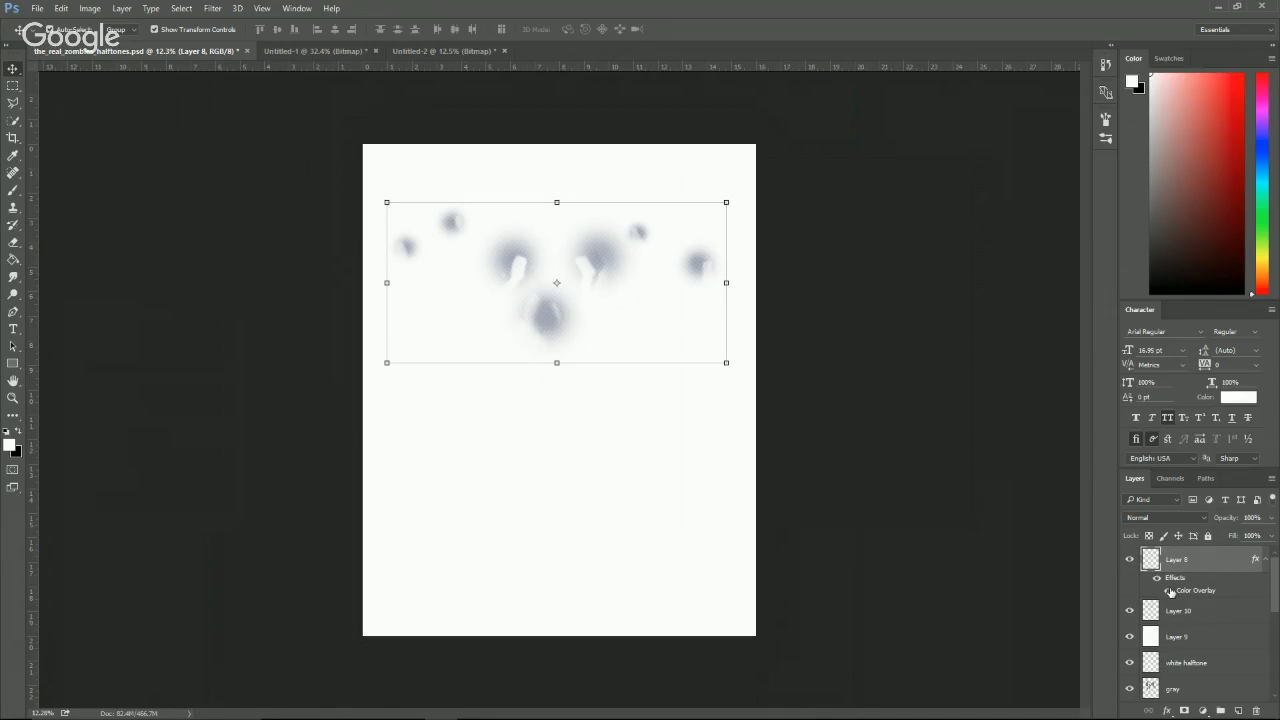
pyautogui.scroll(5, 475, 214)
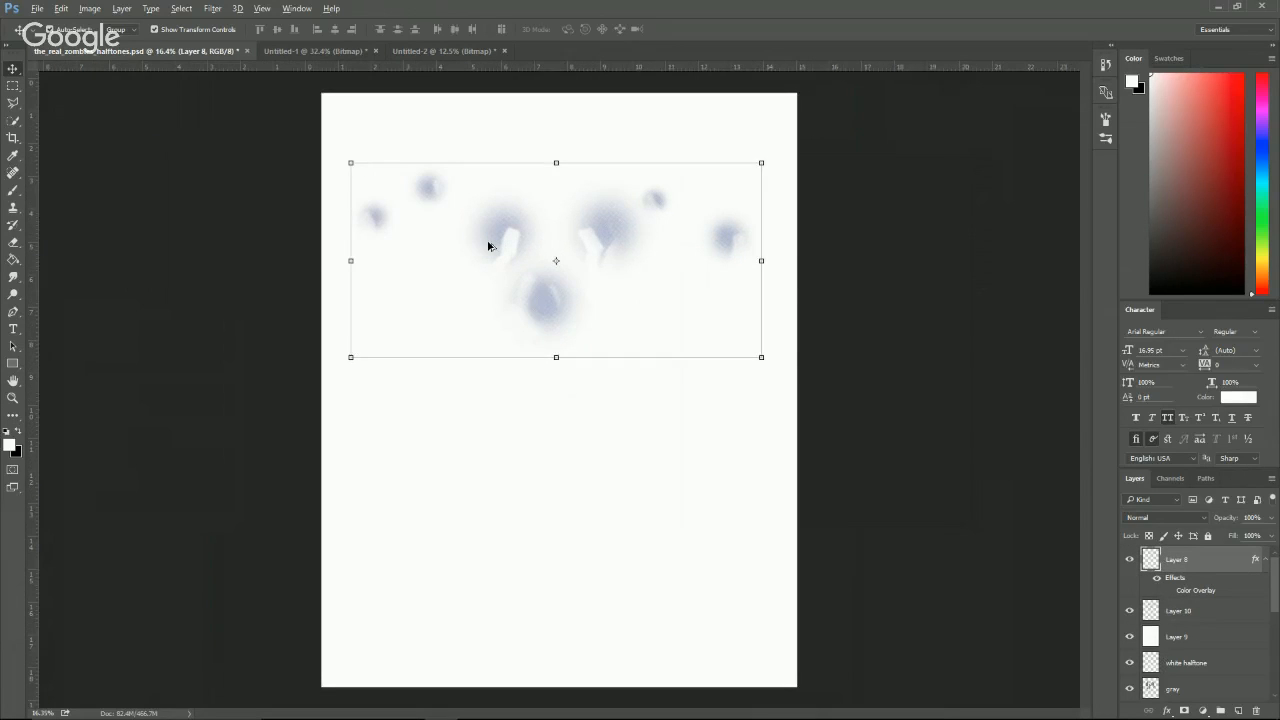
pyautogui.scroll(10, 500, 236)
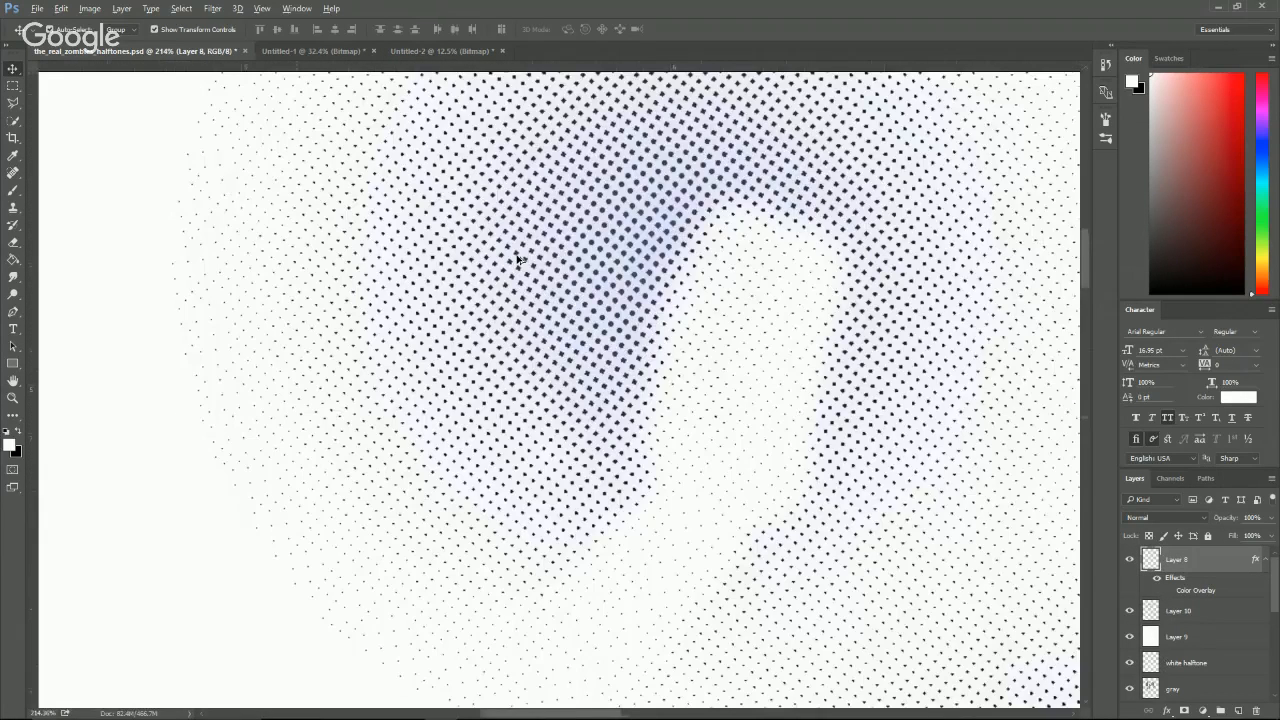
# Sample the light blue of the original glow as the foreground colour and copy its hex code e2e4fd.
pyautogui.hotkey('alt', 'i')
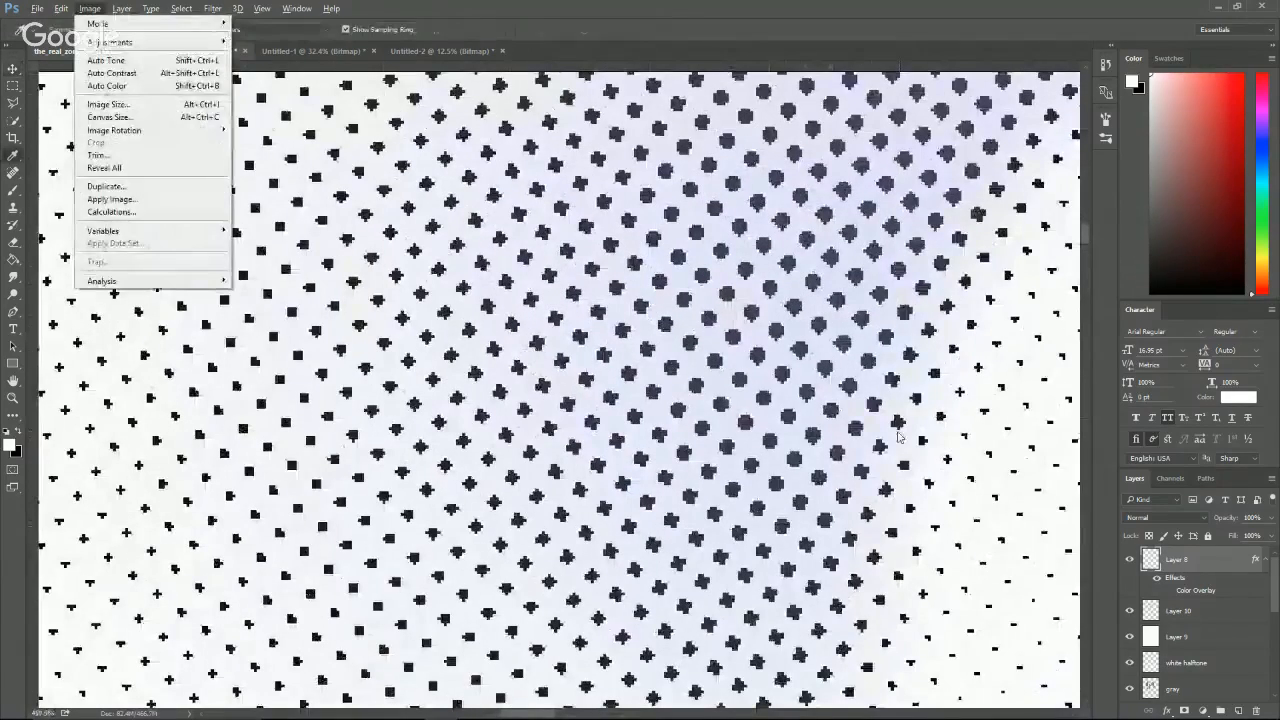
pyautogui.click(790, 386)
pyautogui.click(794, 392)
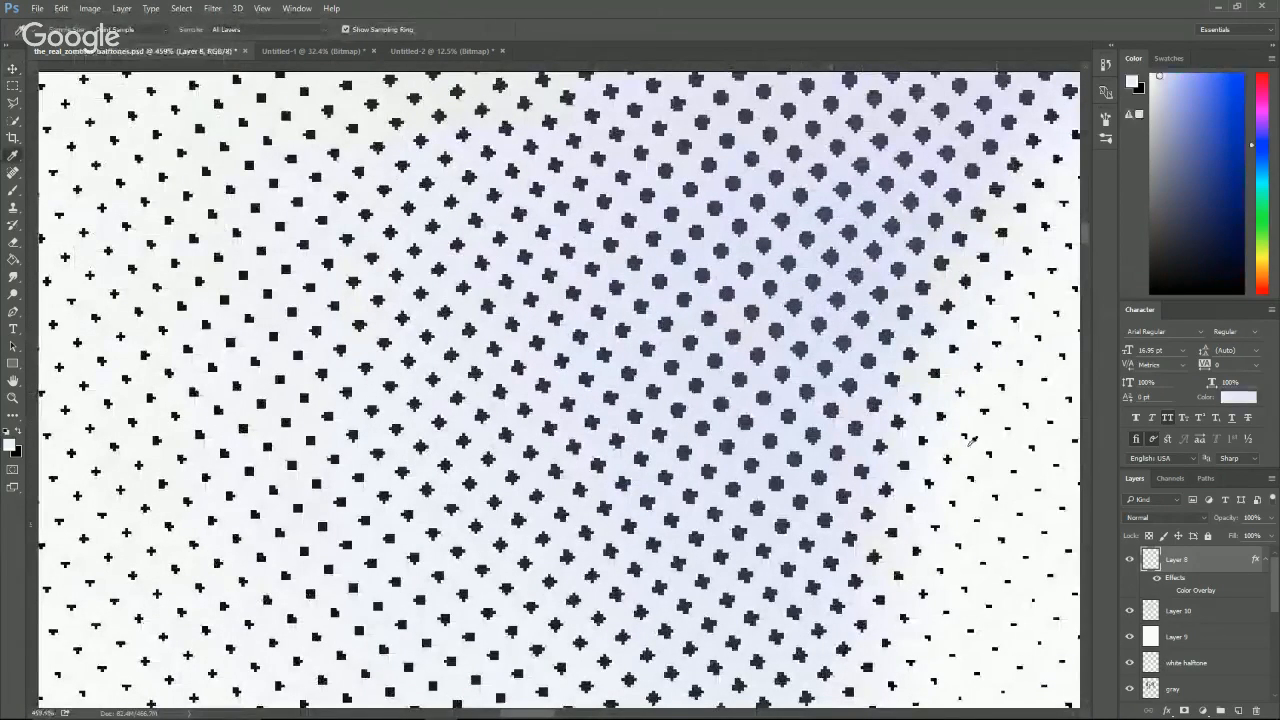
pyautogui.press('v')
pyautogui.click(11, 446)
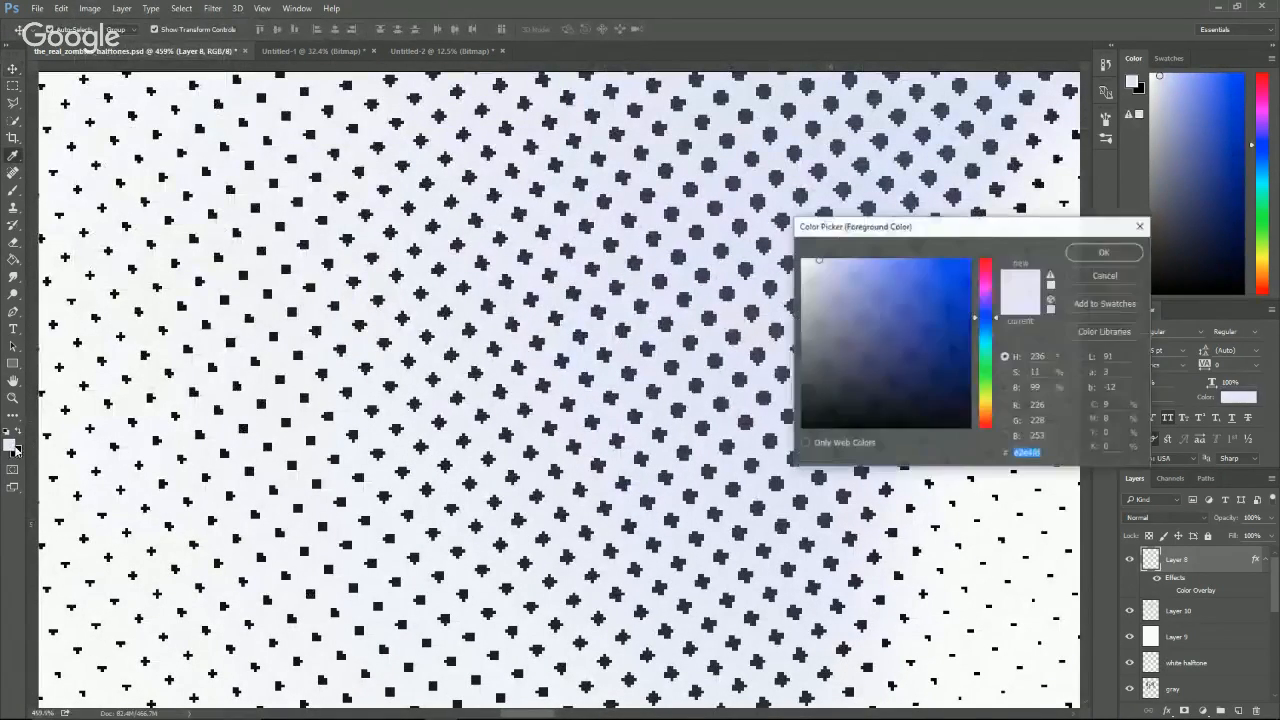
pyautogui.doubleClick(1035, 455)
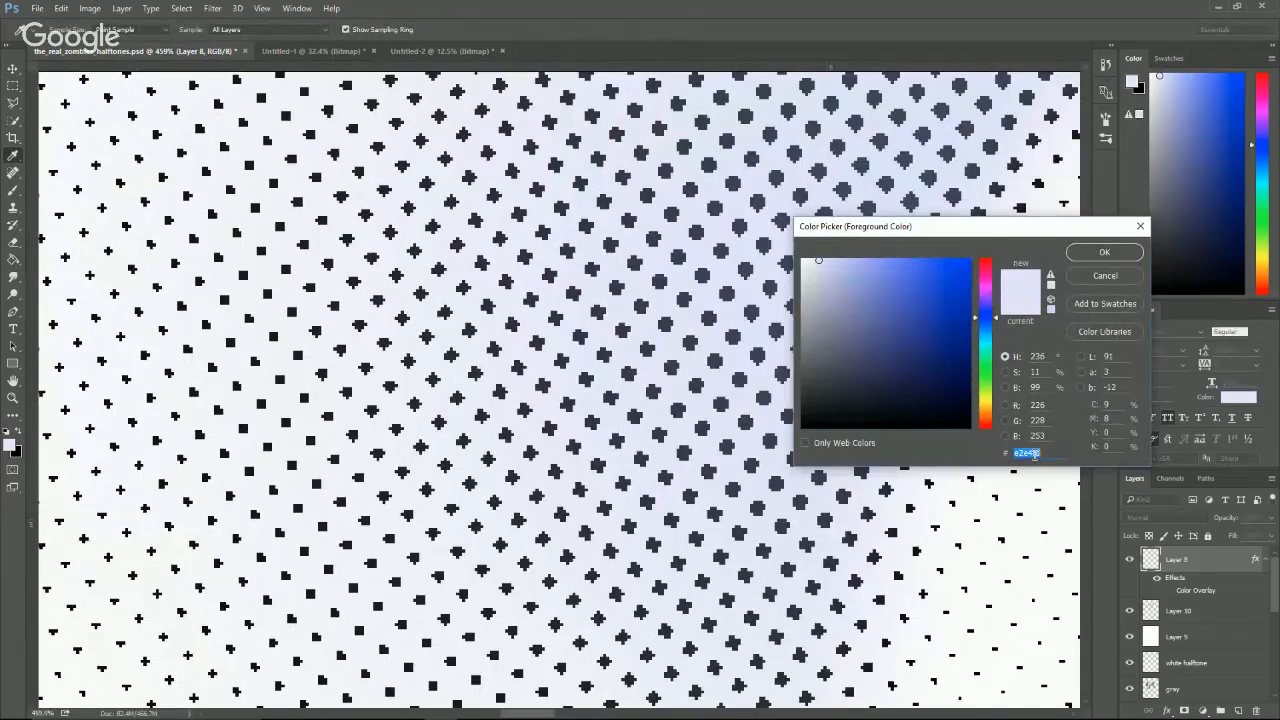
pyautogui.click(1105, 276)
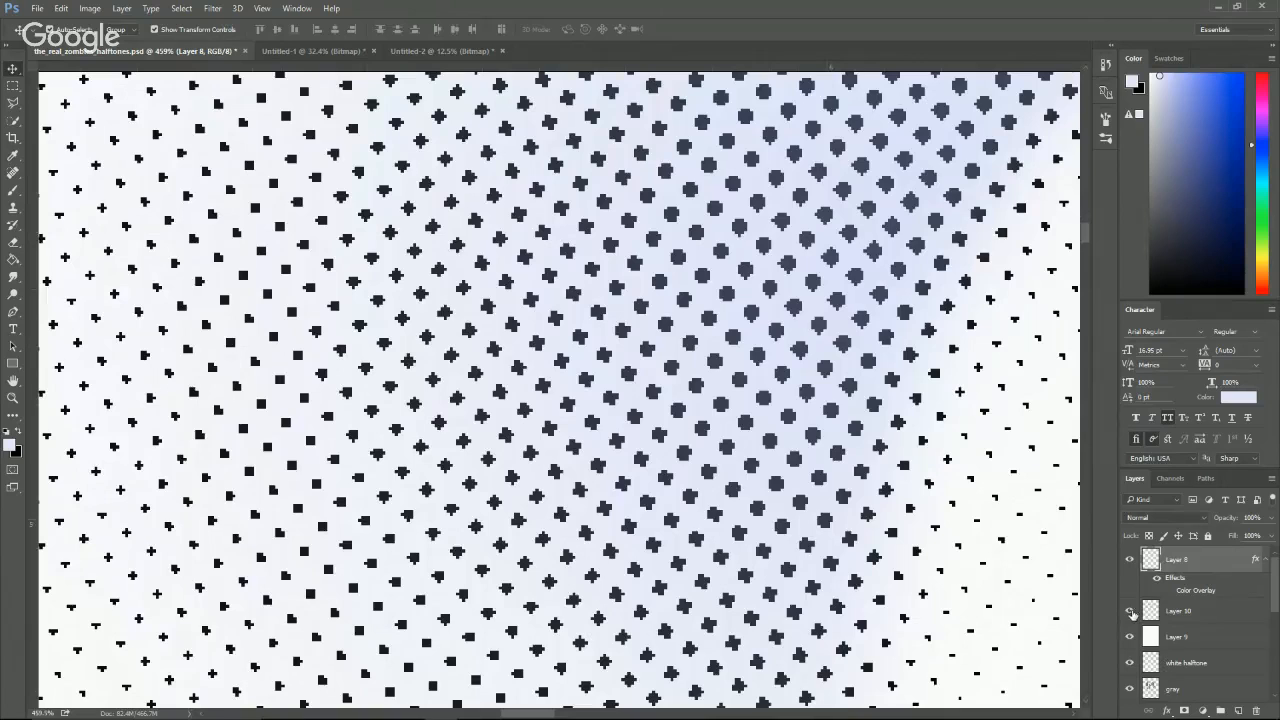
# Hide the original glow layer and apply a Color Overlay of e2e4fd at 100% opacity to the halftone glow layer.
pyautogui.click(1130, 560)
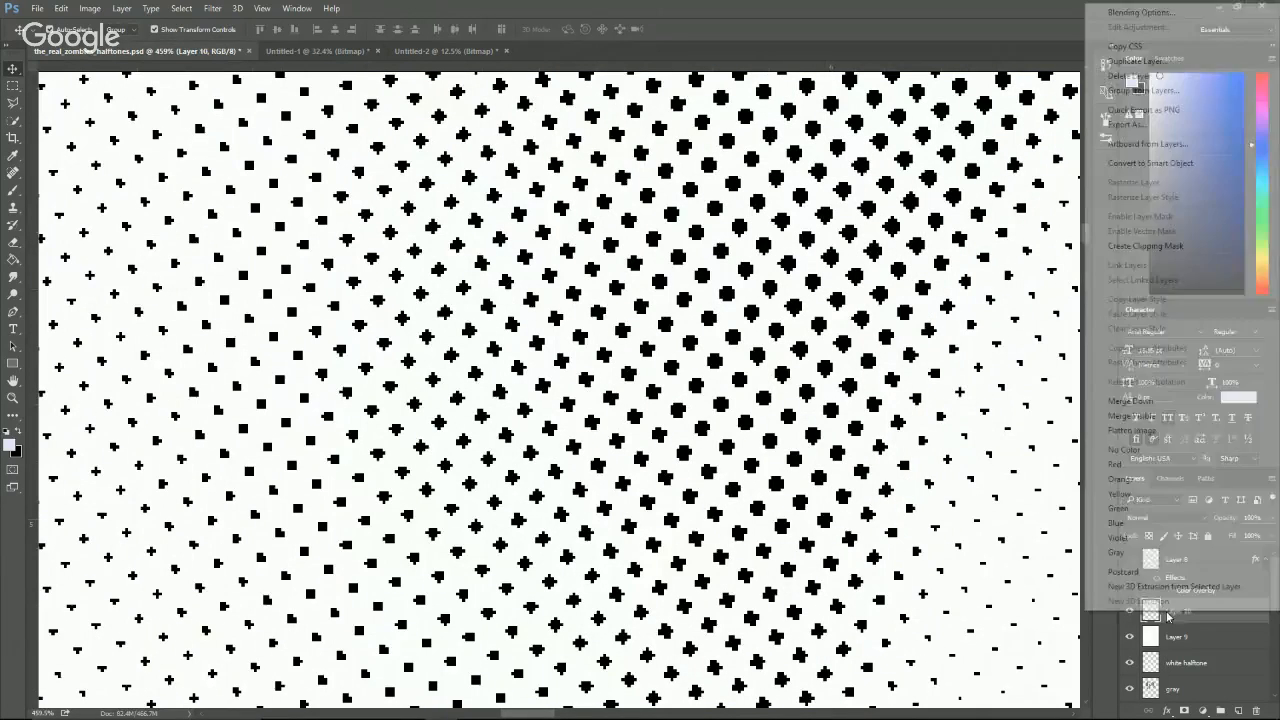
pyautogui.rightClick(1165, 612)
pyautogui.click(1199, 14)
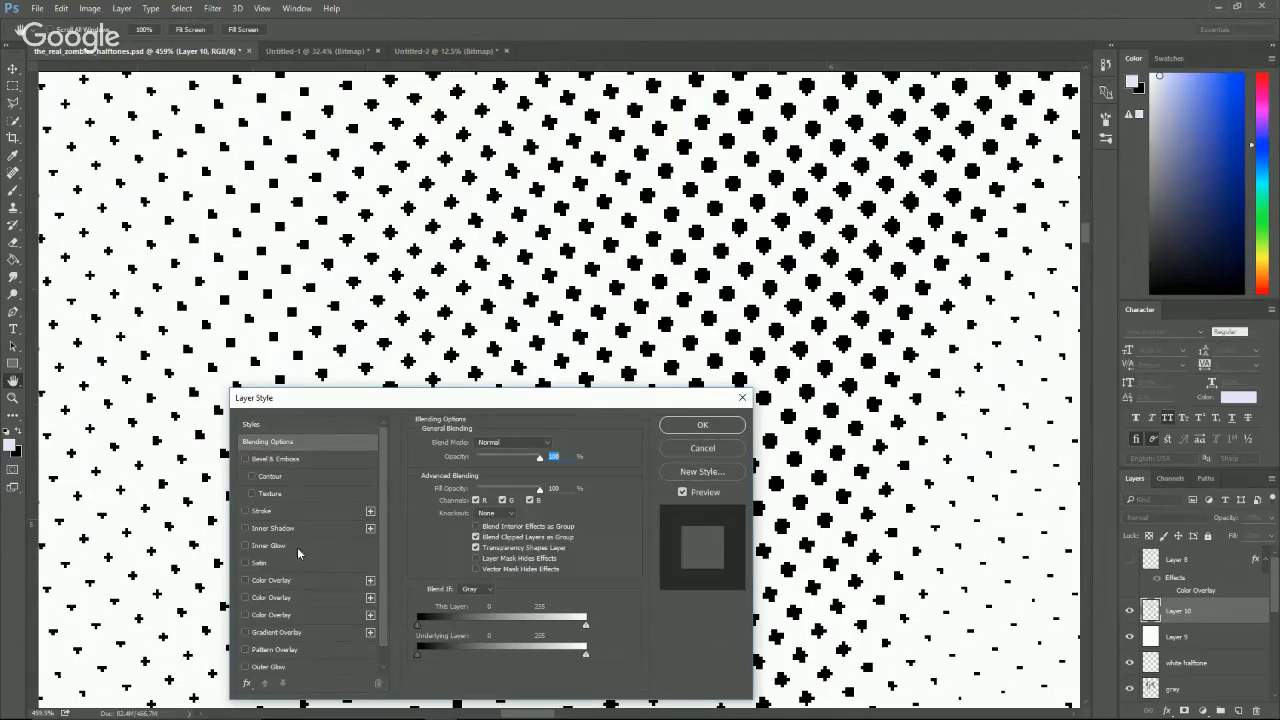
pyautogui.click(298, 580)
pyautogui.click(553, 444)
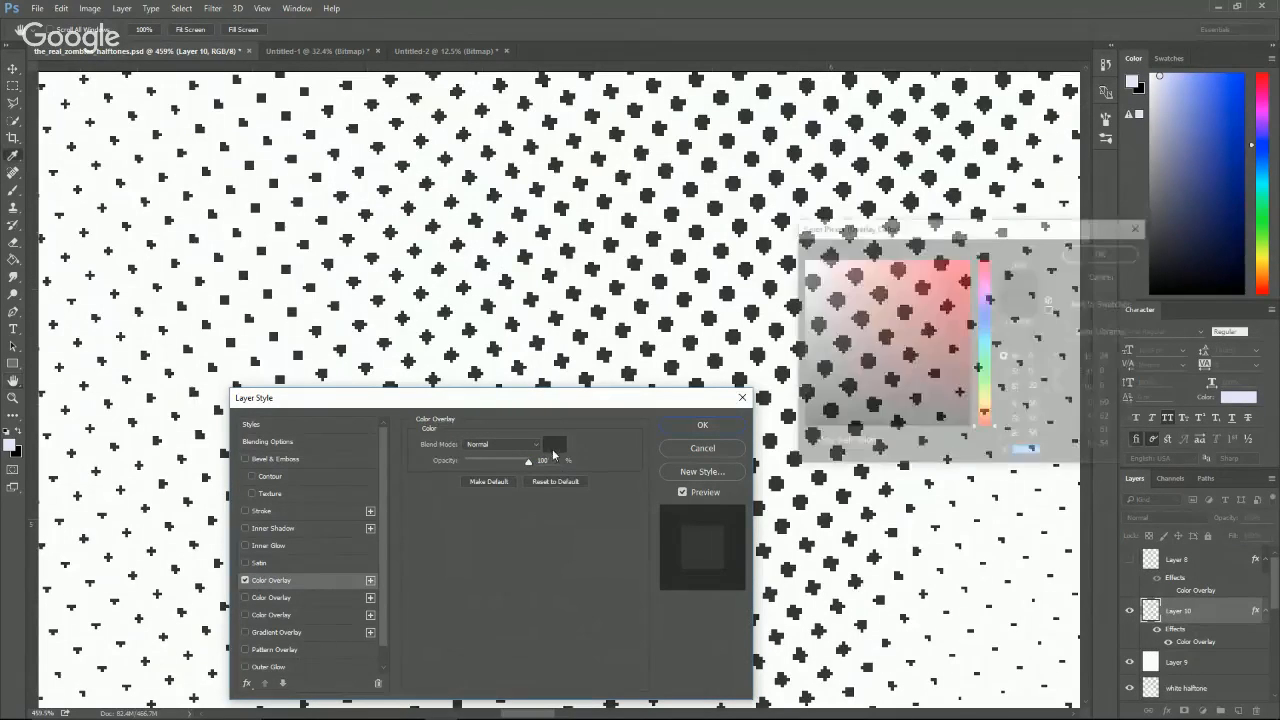
pyautogui.hotkey('ctrl', 'v')
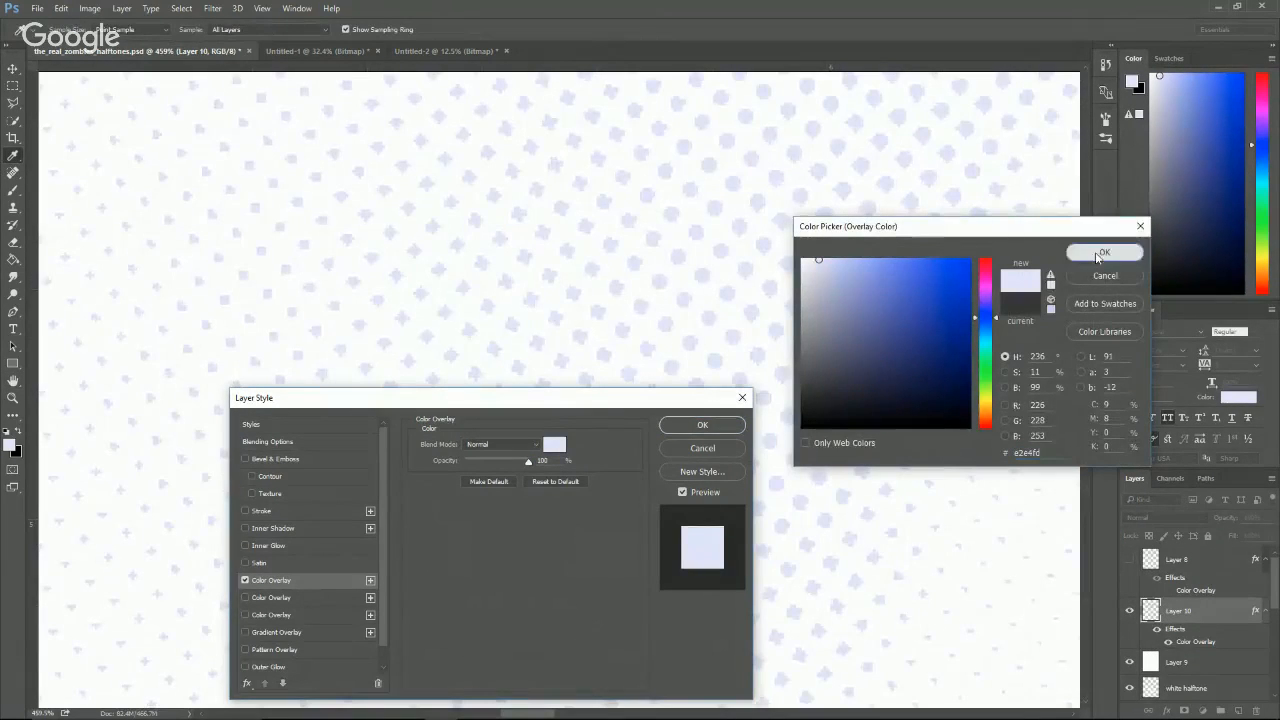
pyautogui.click(1102, 256)
pyautogui.click(1129, 662)
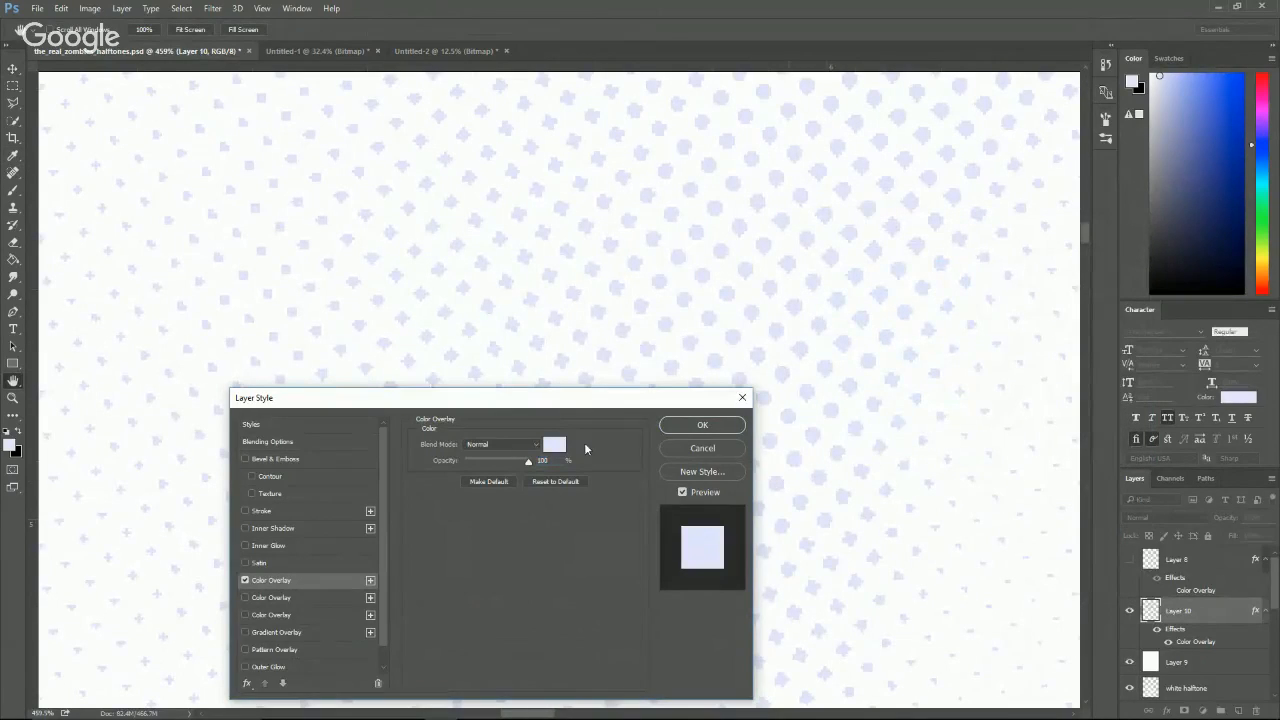
pyautogui.click(698, 426)
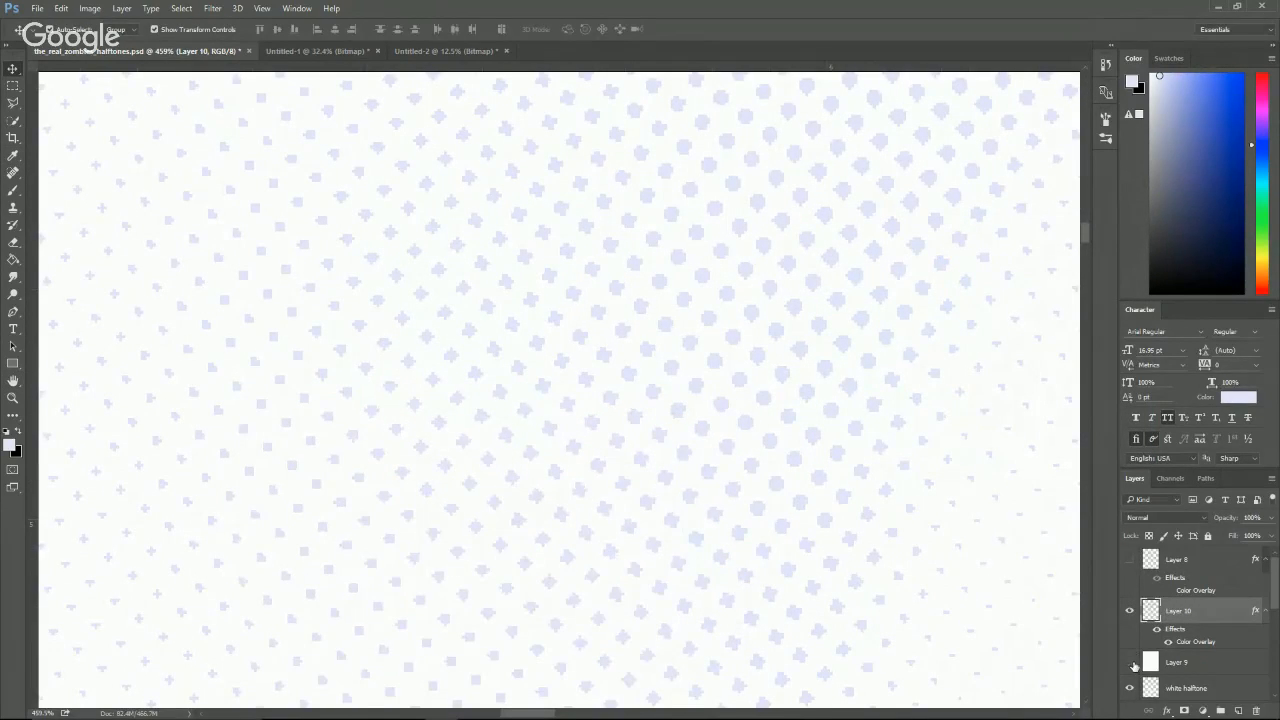
# Hide the white backing layer and check the light blue halftone dots against the poster figures.
pyautogui.click(1130, 662)
pyautogui.scroll(-10, 836, 517)
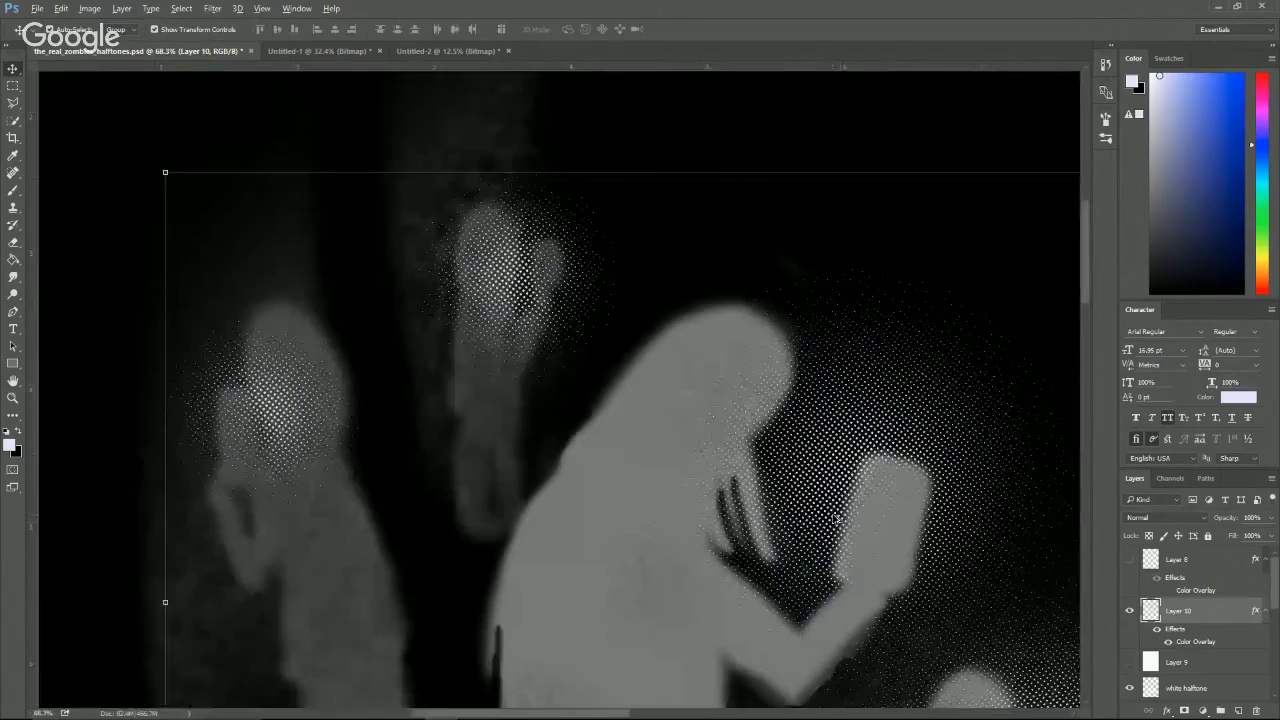
pyautogui.scroll(-11, 836, 518)
pyautogui.moveTo(803, 441); pyautogui.dragTo(460, 303)
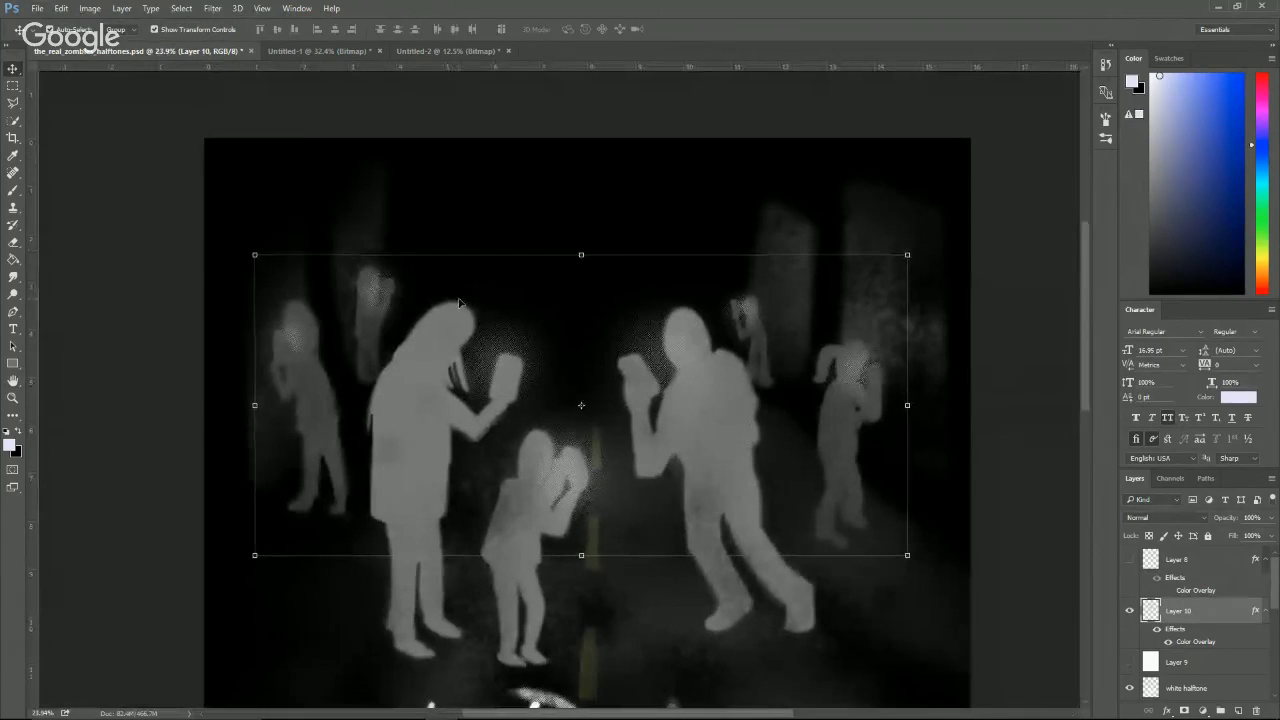
pyautogui.scroll(-5, 484, 321)
pyautogui.scroll(1, 486, 333)
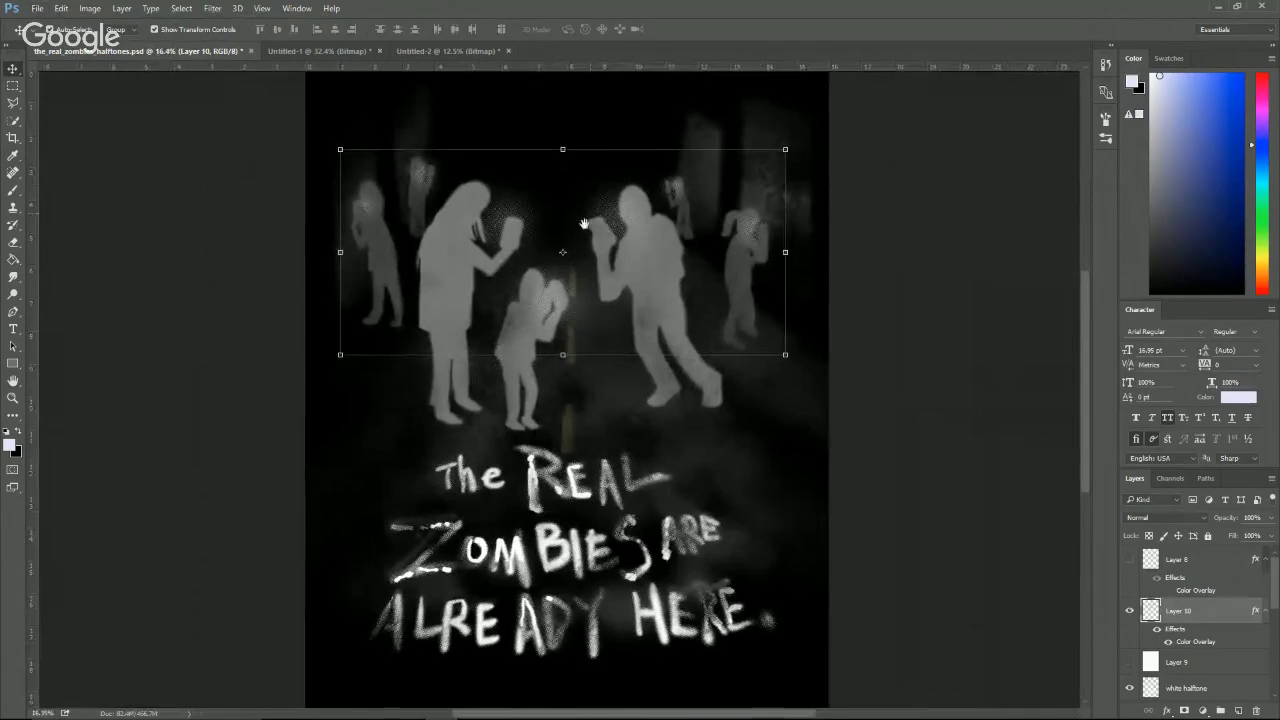
pyautogui.moveTo(584, 223); pyautogui.dragTo(558, 289)
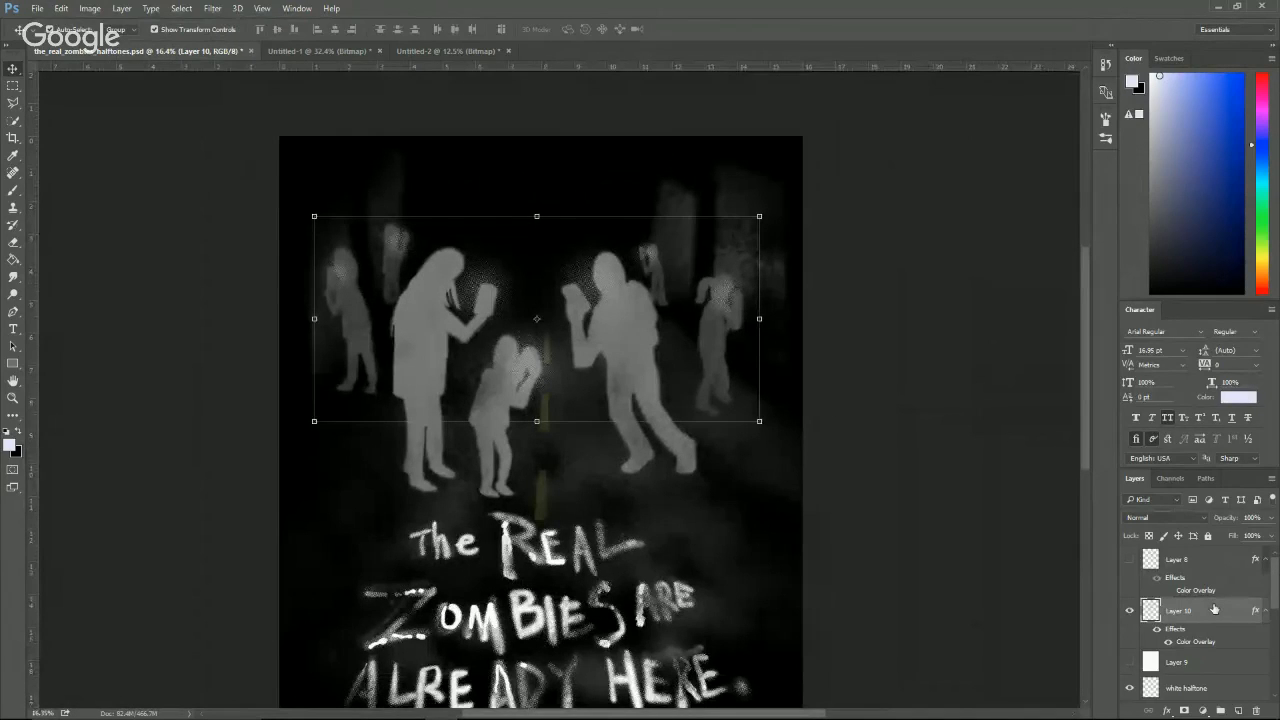
# Move the halftone glow layer below the "white halftone" layer and inspect the dots around the phones.
pyautogui.moveTo(1214, 609); pyautogui.dragTo(1203, 686)
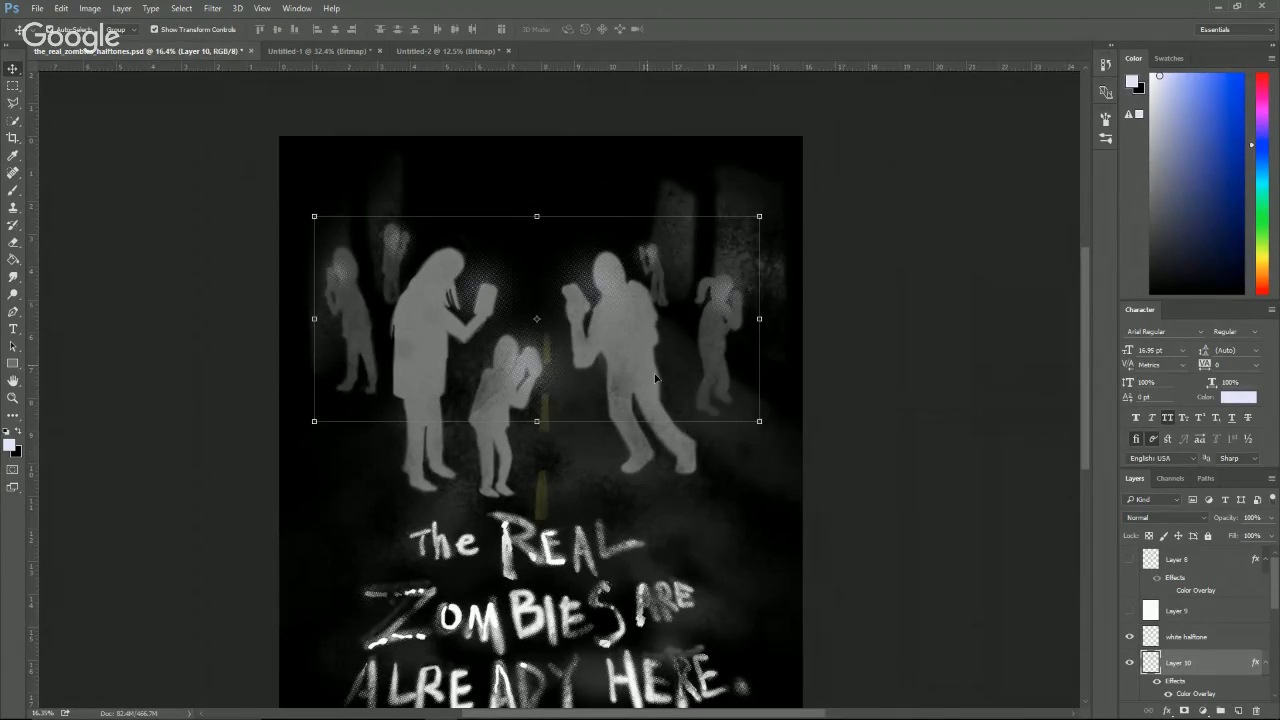
pyautogui.scroll(5, 521, 308)
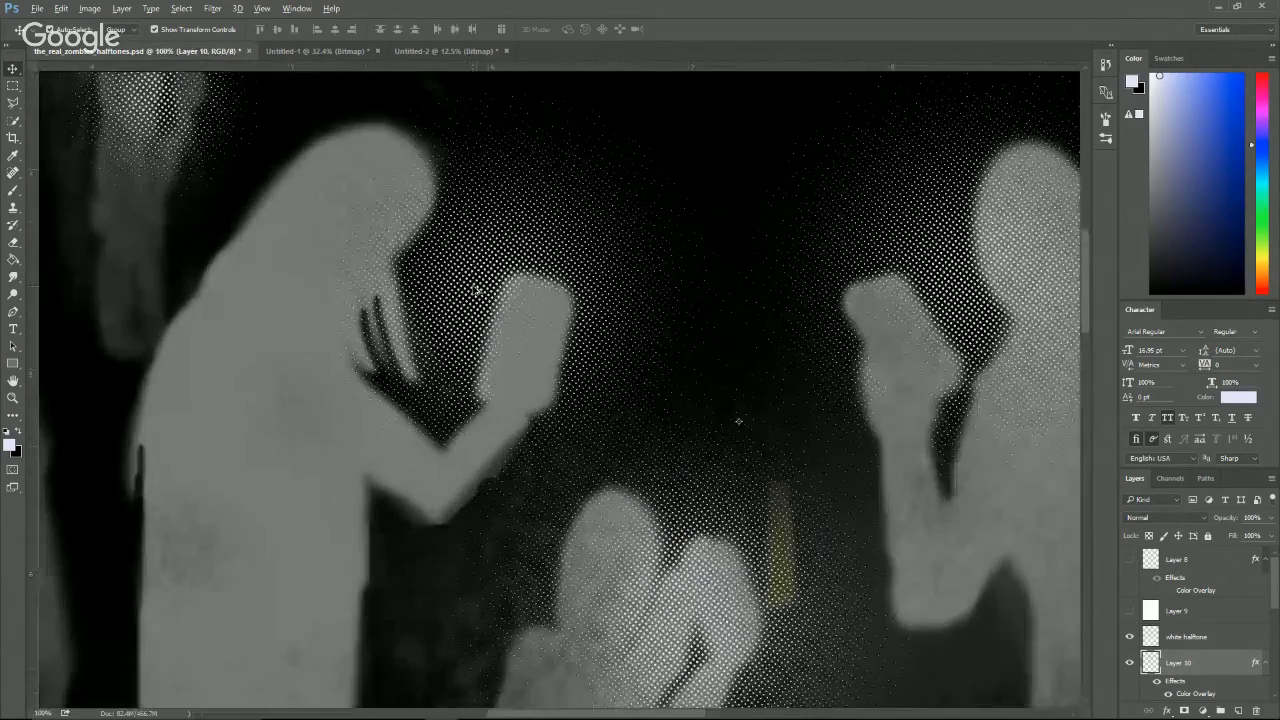
pyautogui.scroll(1, 478, 290)
pyautogui.scroll(-7, 480, 292)
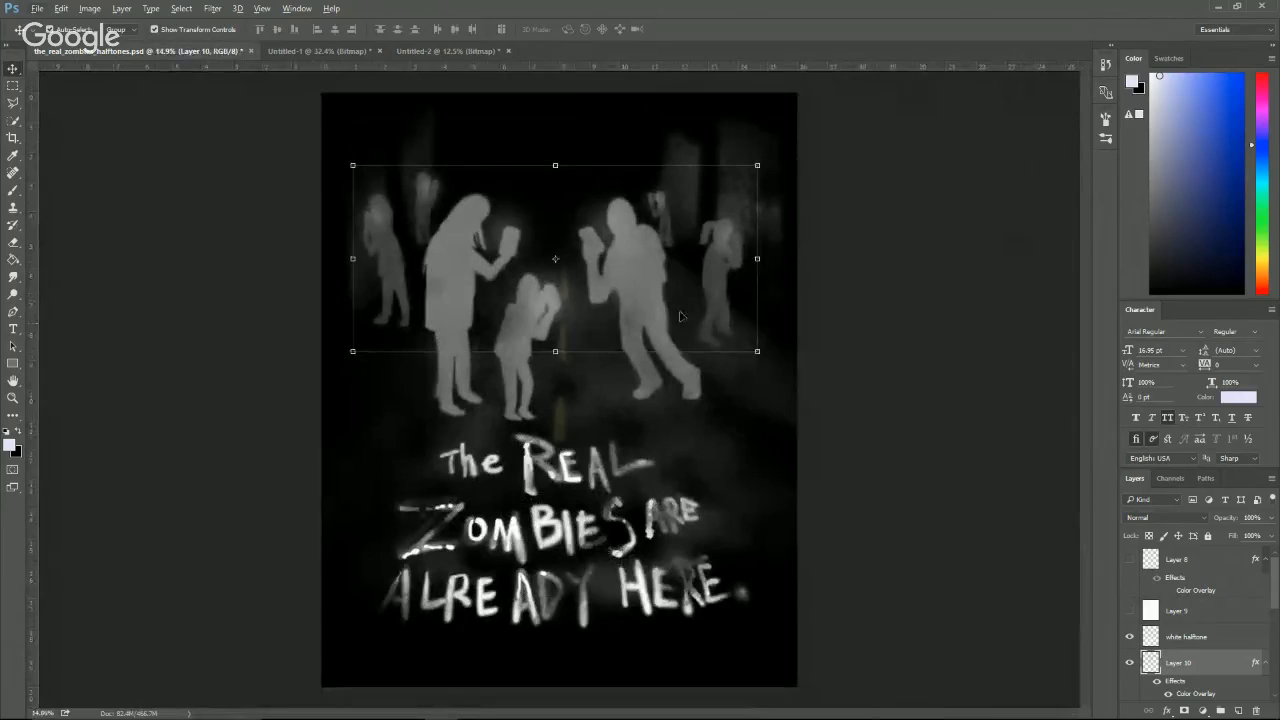
pyautogui.click(858, 343)
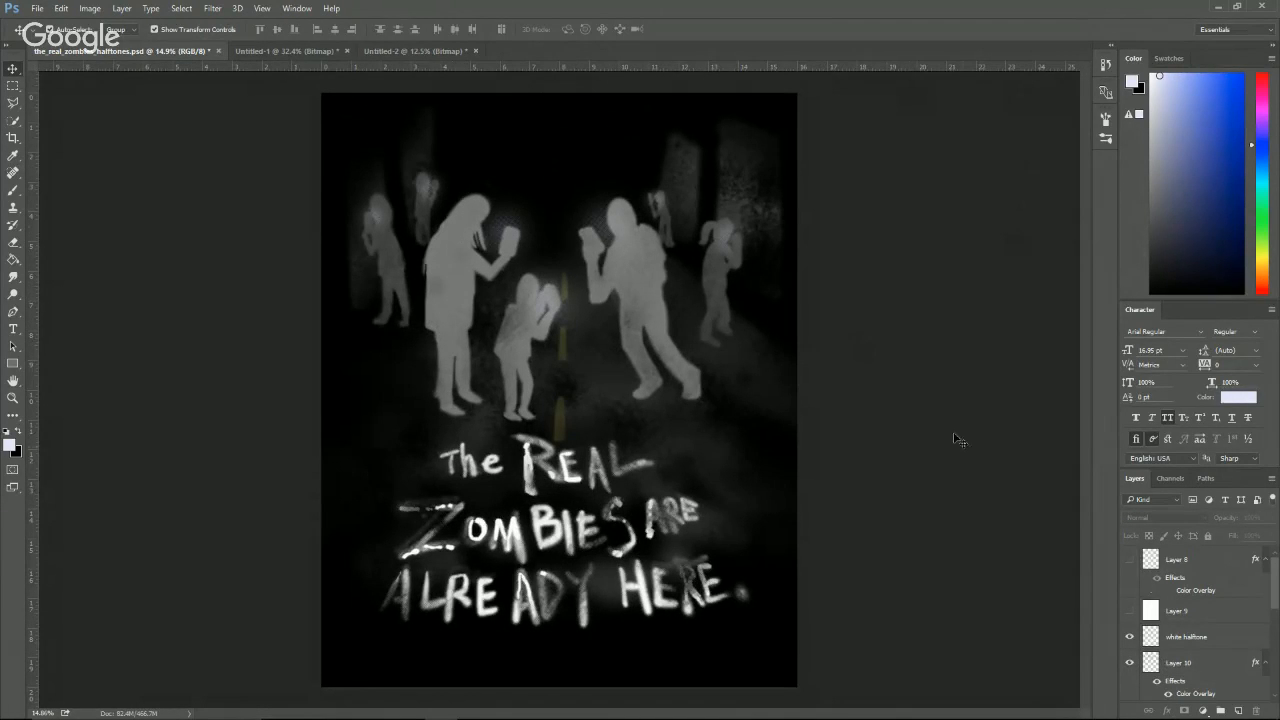
# Delete the two hidden layers above "white halftone", Layer 8 and the white Layer 9.
pyautogui.click(1205, 637)
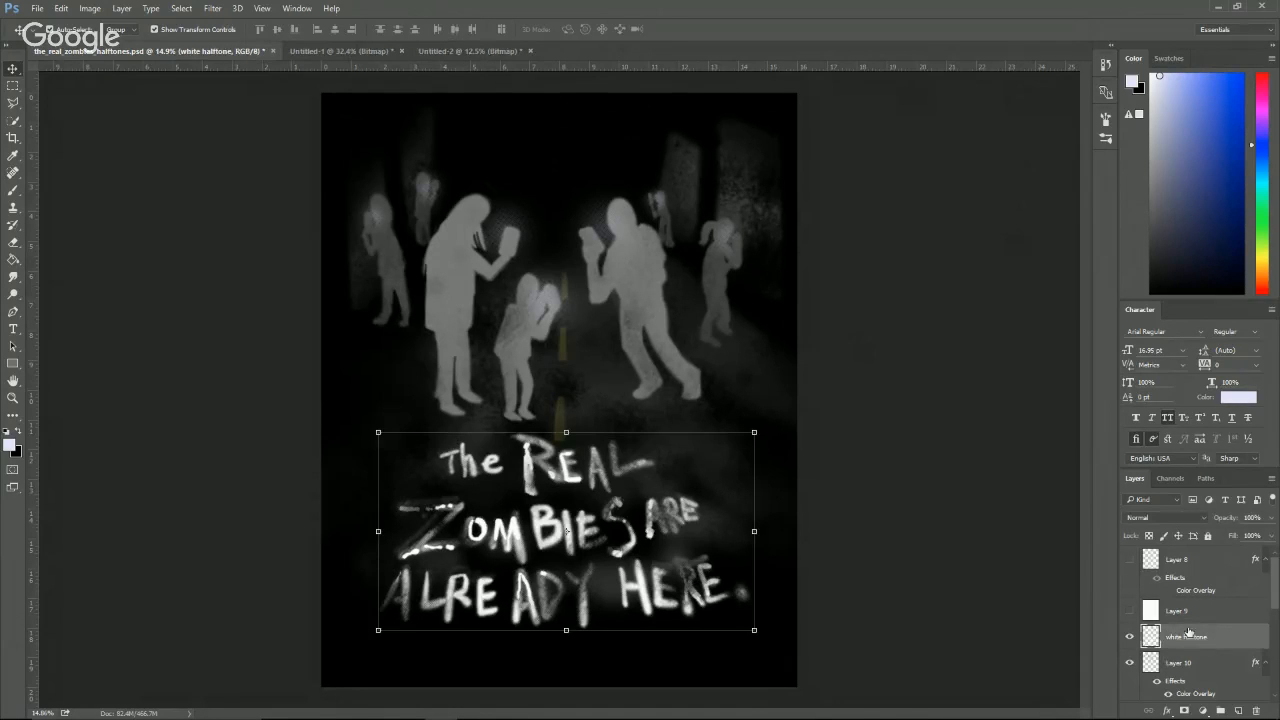
pyautogui.click(1168, 617)
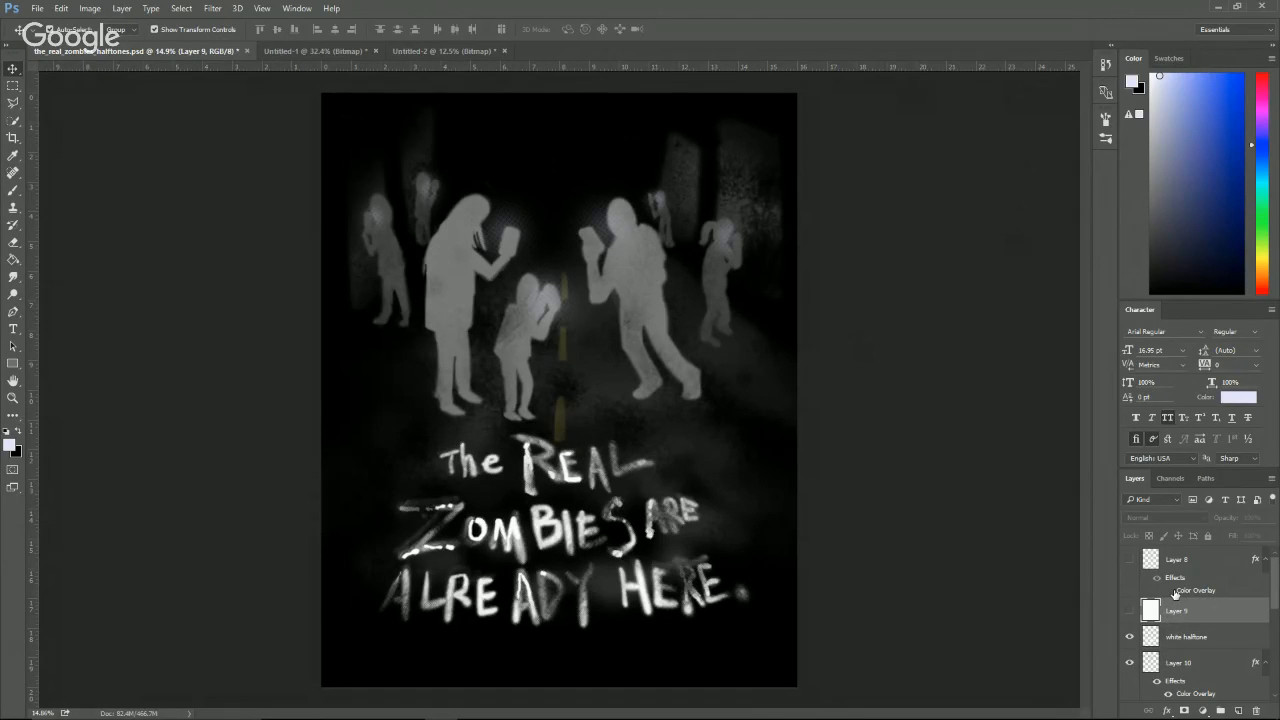
pyautogui.keyDown('shift'); pyautogui.click(1177, 562); pyautogui.keyUp('shift')
pyautogui.click(1256, 711)
pyautogui.click(609, 331)
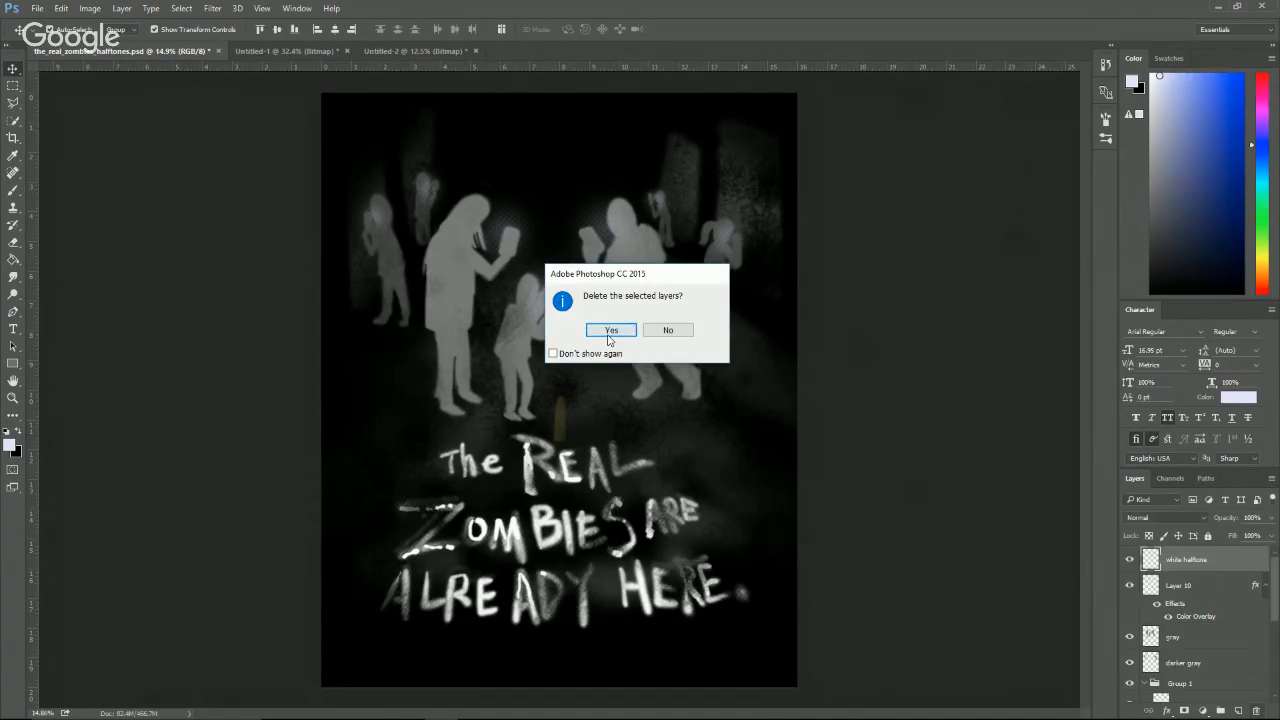
# Move the road-line layer out of Group 1, rename it "yellow", and delete the empty group.
pyautogui.click(748, 325)
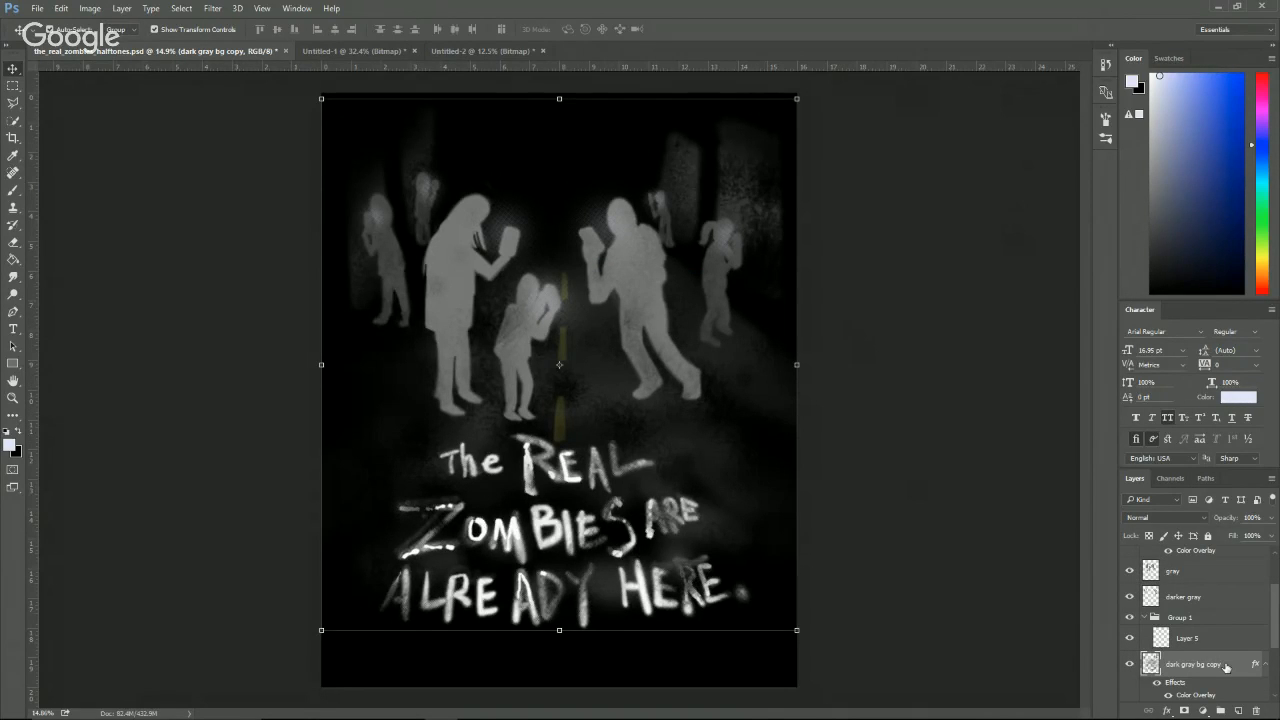
pyautogui.moveTo(1158, 638)
pyautogui.mouseDown()
pyautogui.moveTo(1158, 607)
pyautogui.moveTo(1150, 629)
pyautogui.mouseUp()
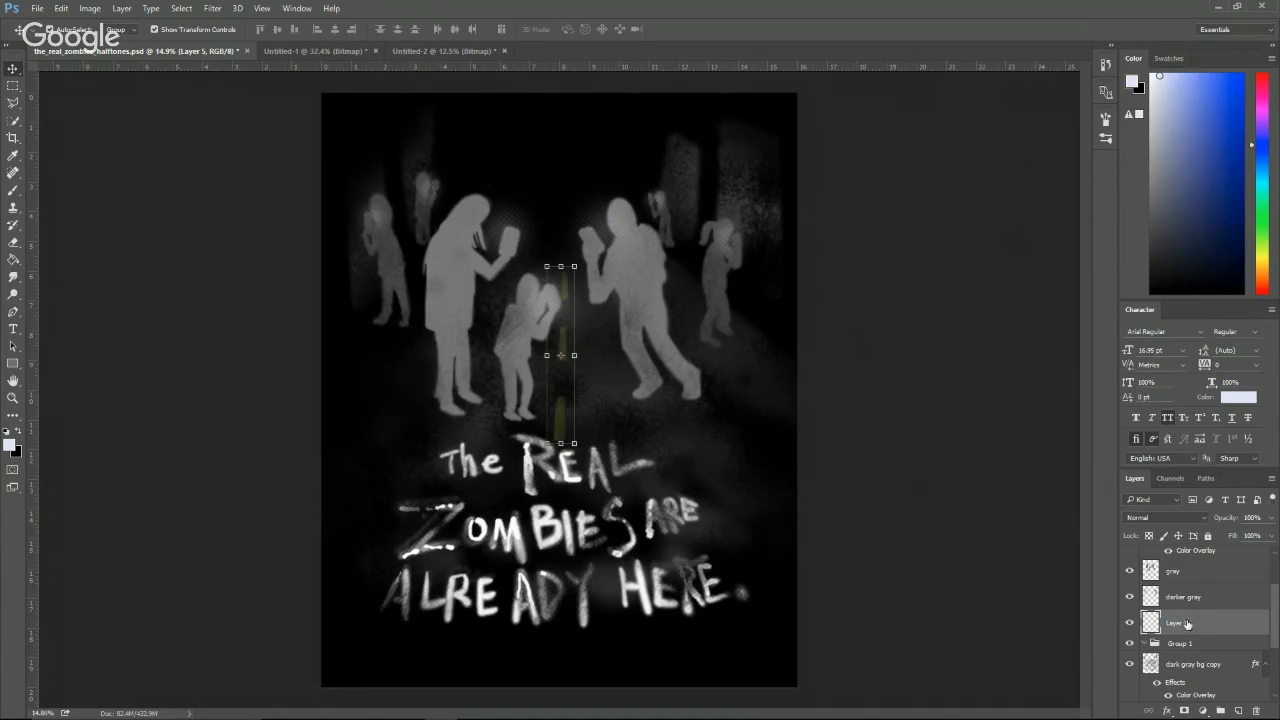
pyautogui.write('yellow')
pyautogui.press('Return')
pyautogui.moveTo(1209, 648); pyautogui.dragTo(1256, 710)
# Look over the remaining layer stack and dismiss the app updates notification.
pyautogui.scroll(-2, 1217, 664)
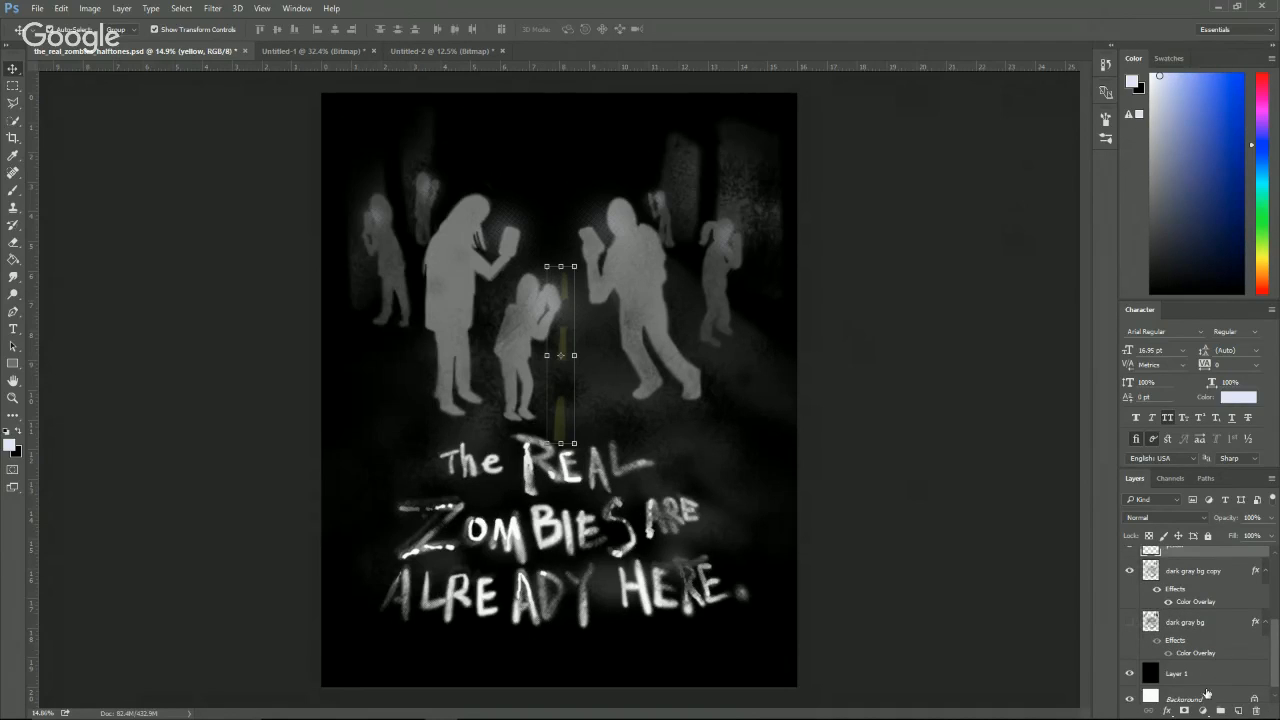
pyautogui.click(1207, 693)
pyautogui.scroll(3, 1205, 690)
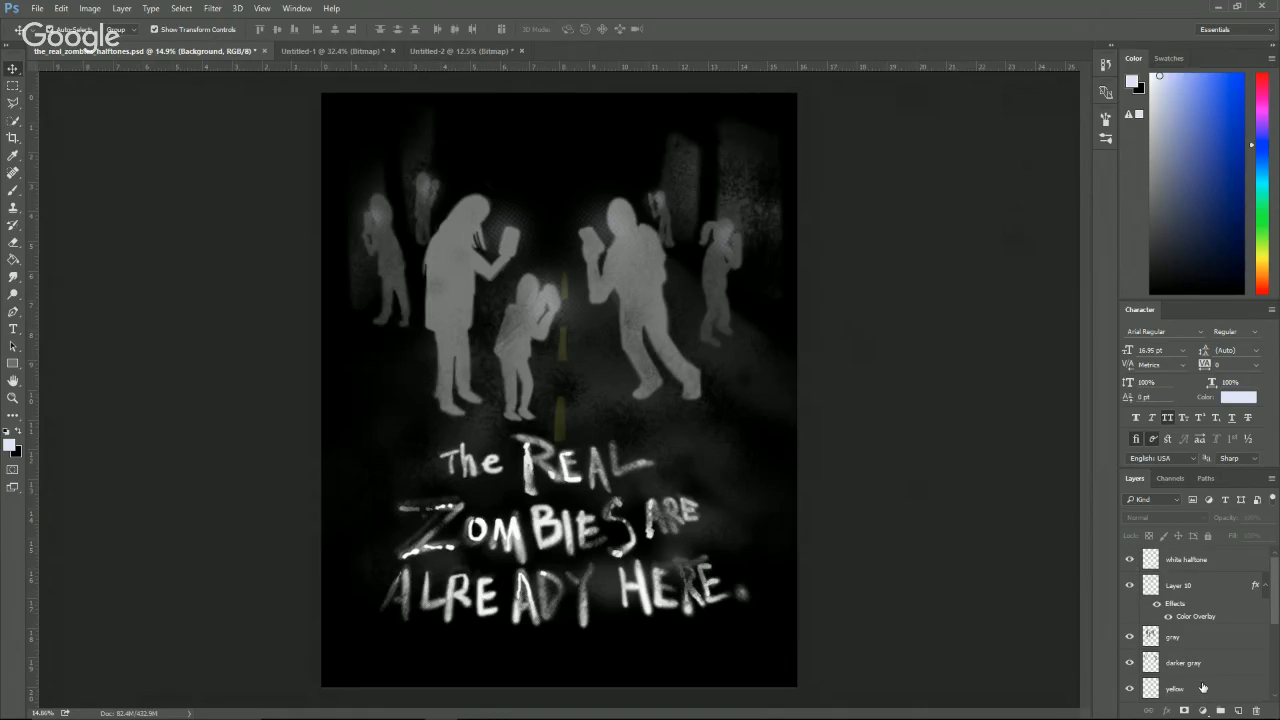
pyautogui.scroll(-3, 1203, 688)
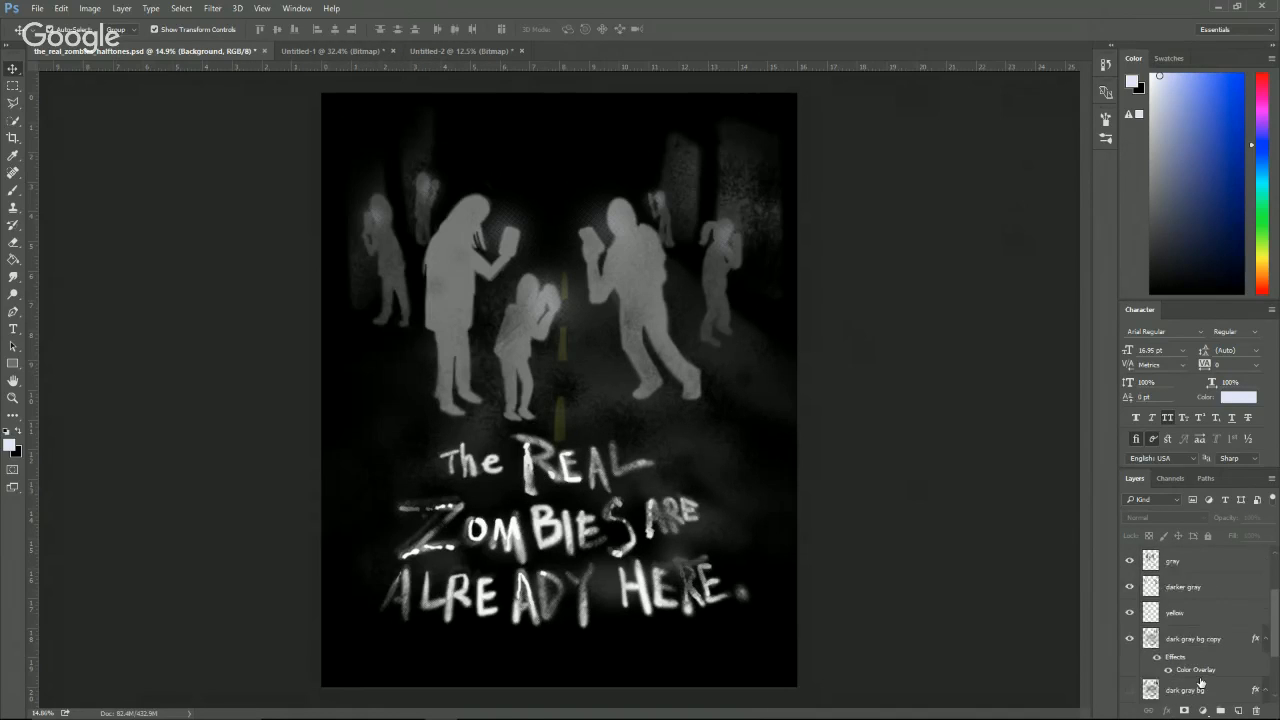
pyautogui.scroll(2, 1200, 683)
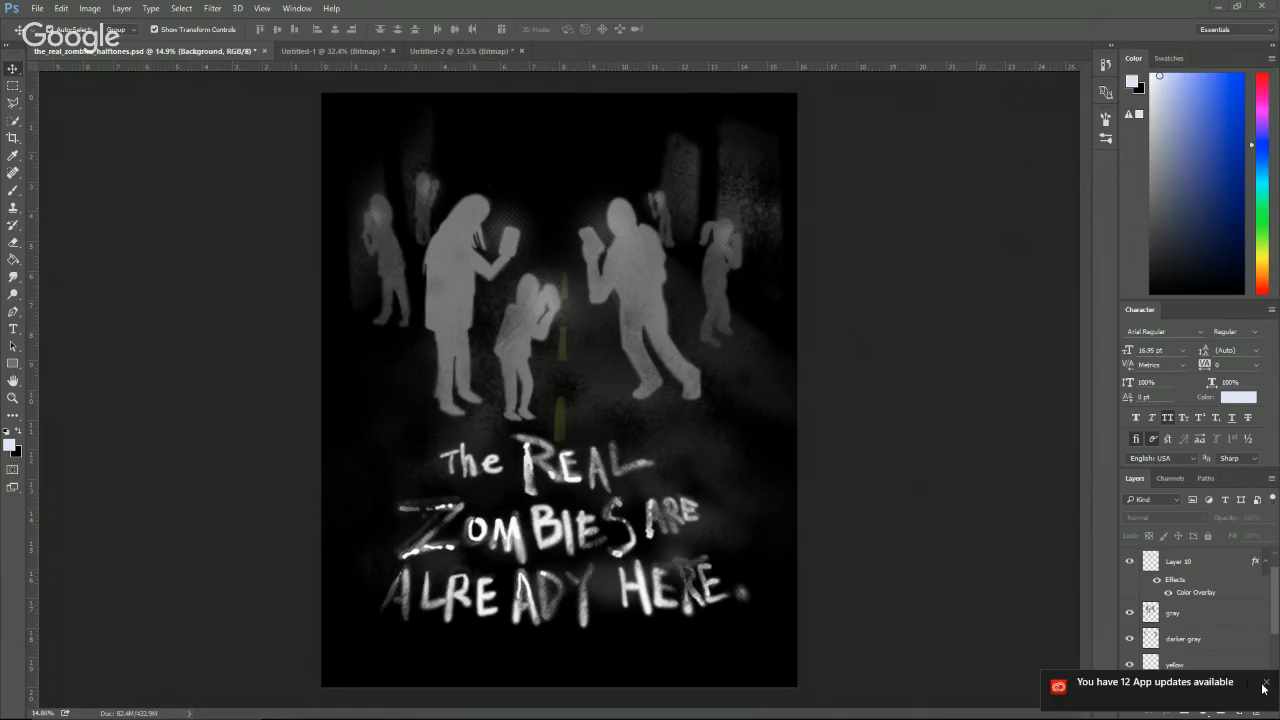
pyautogui.click(1265, 685)
pyautogui.scroll(-1, 1223, 670)
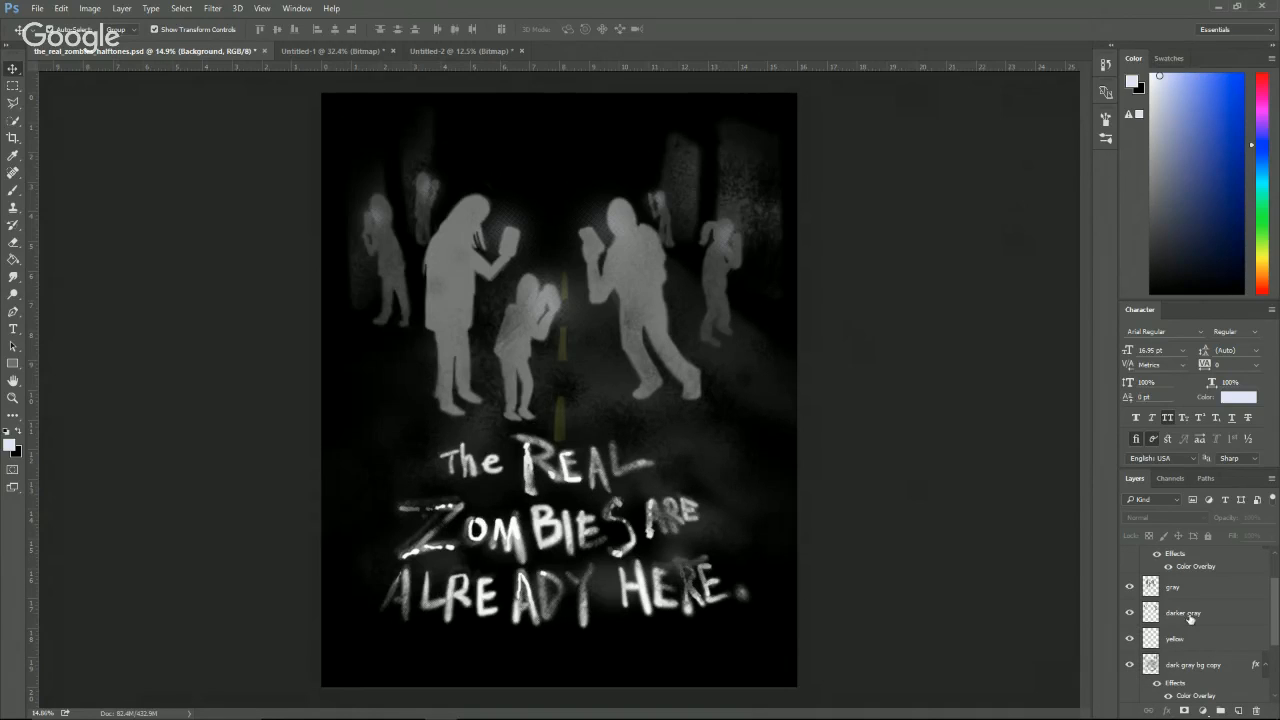
# Add a new layer directly below "darker gray" and fill it with the light blue foreground colour.
pyautogui.click(1181, 614)
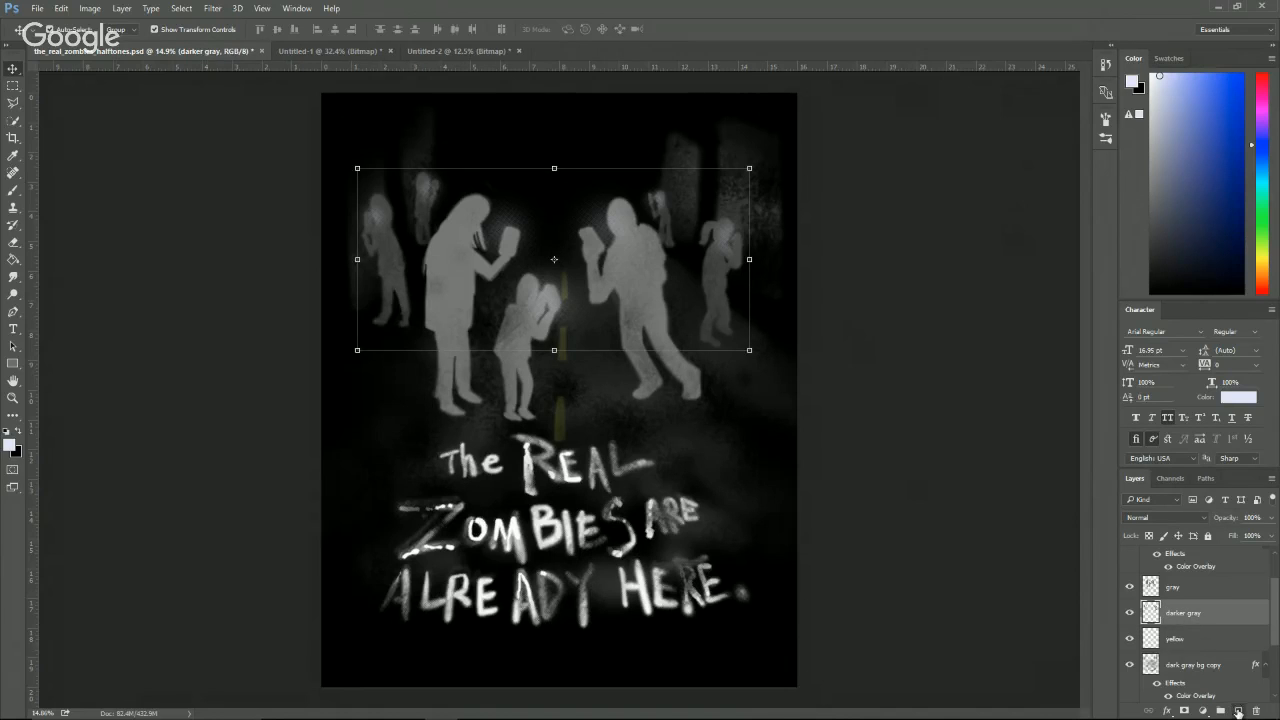
pyautogui.click(1237, 709)
pyautogui.moveTo(1189, 614); pyautogui.dragTo(1192, 648)
pyautogui.press('g')
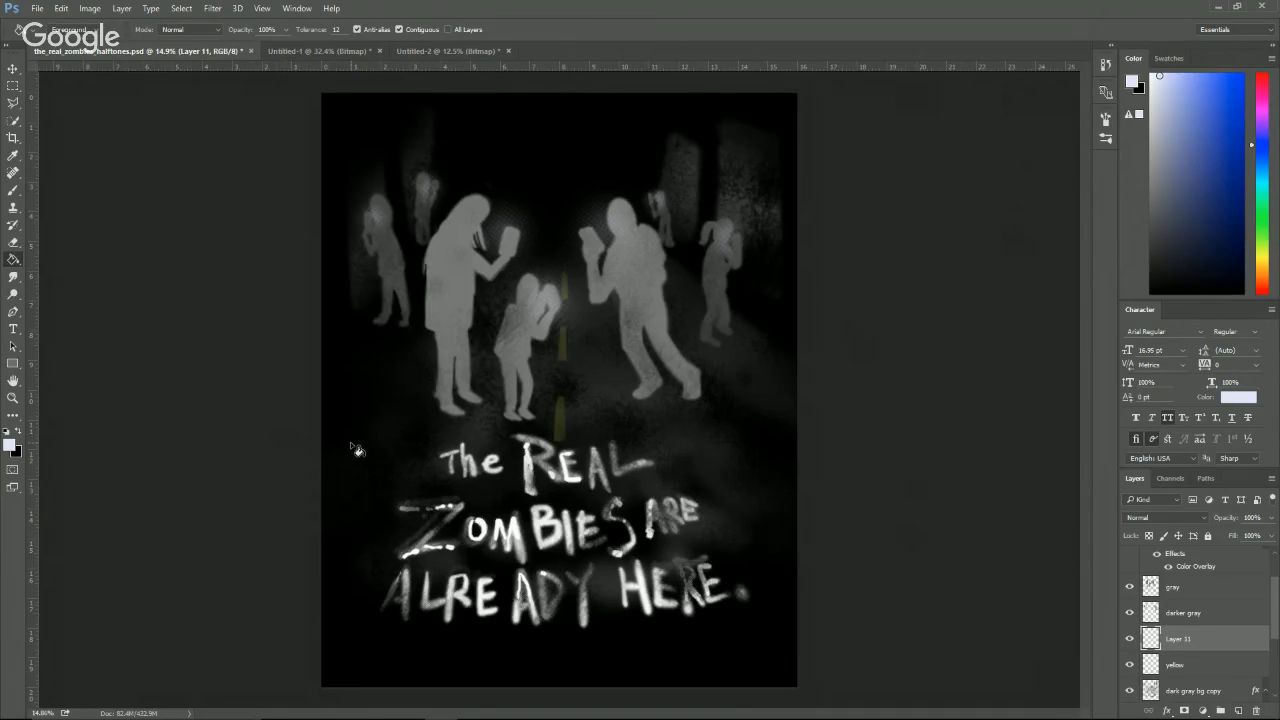
pyautogui.click(351, 446)
pyautogui.press('v')
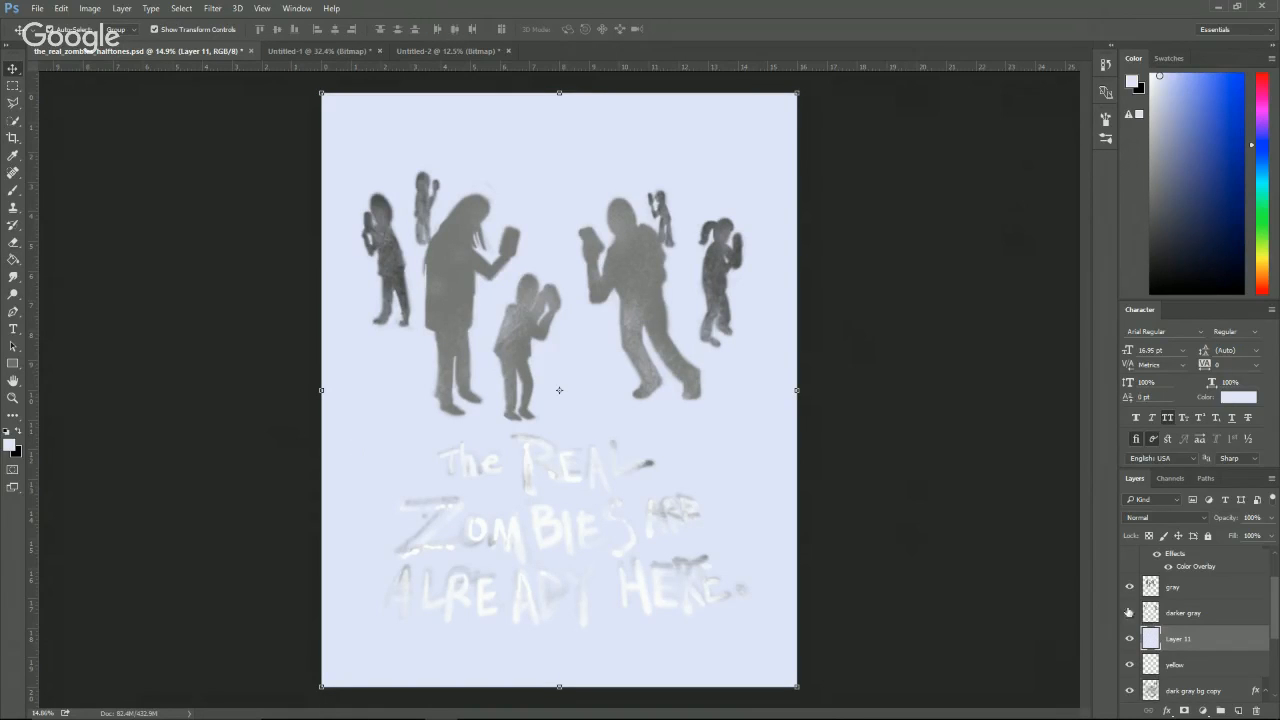
# Rename Layer 10 to "blue halftone" and rasterize its layer style.
pyautogui.scroll(2, 1166, 614)
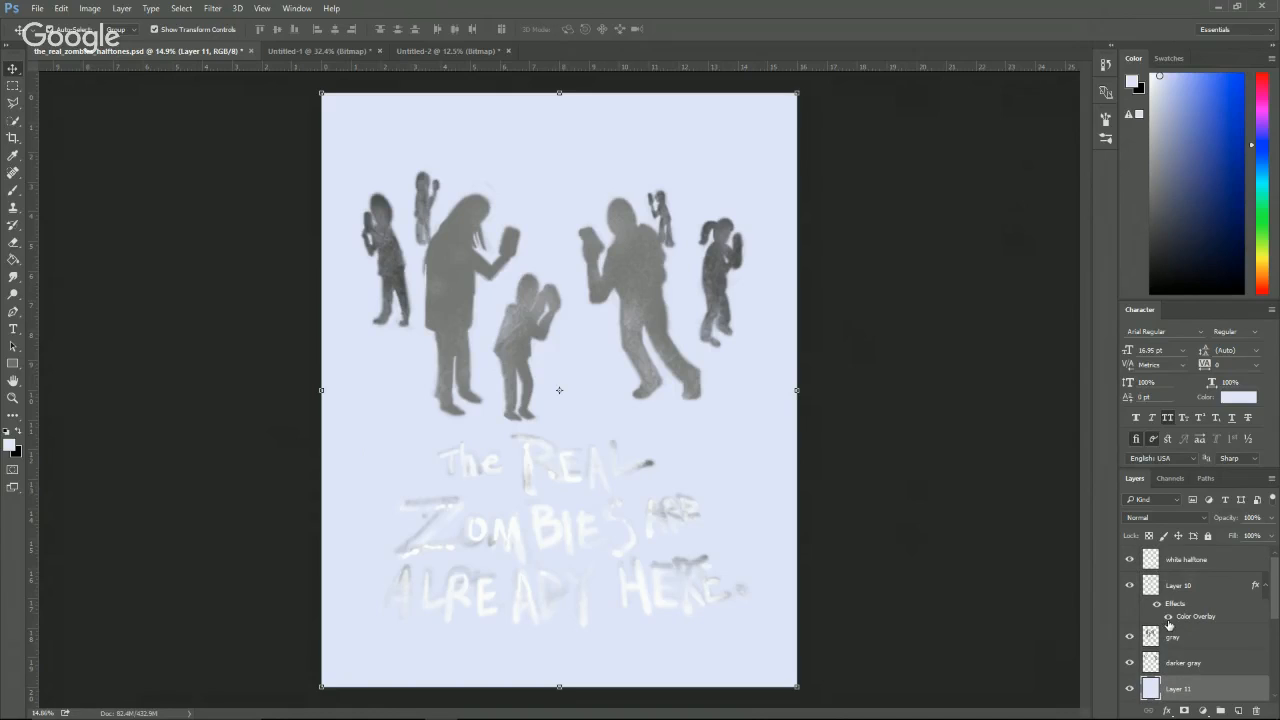
pyautogui.doubleClick(1180, 586)
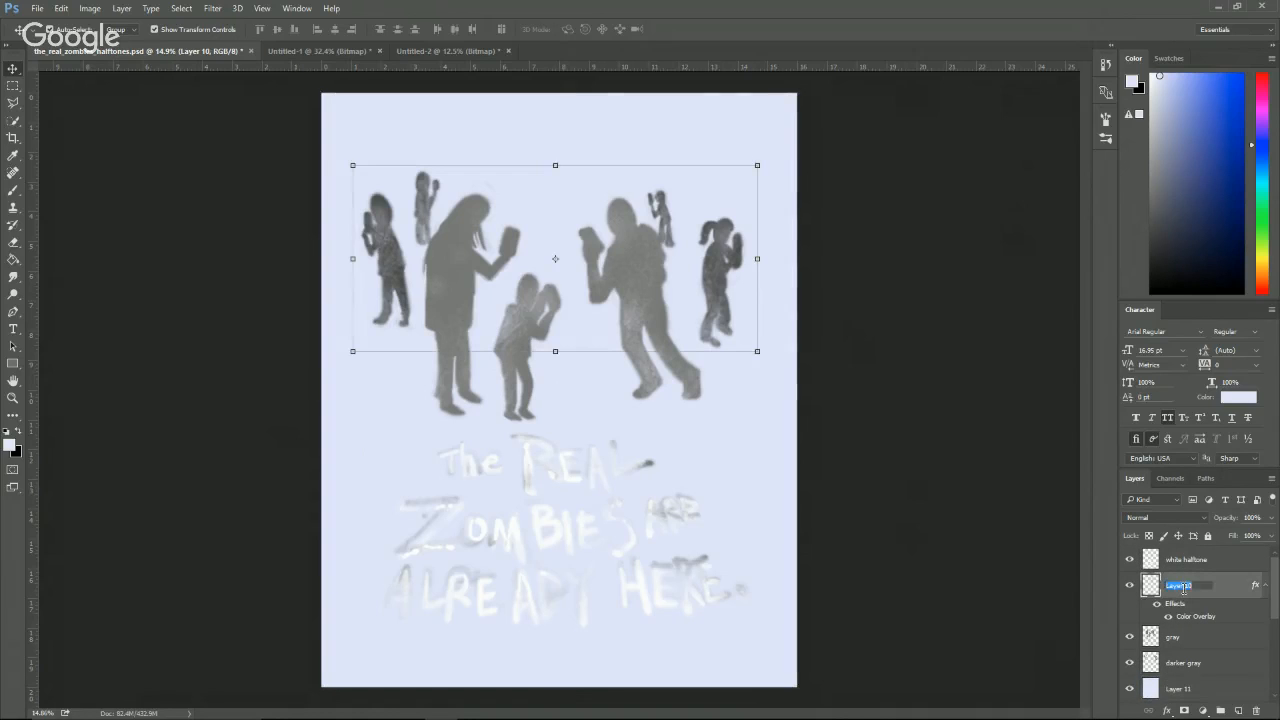
pyautogui.write('blue hal')
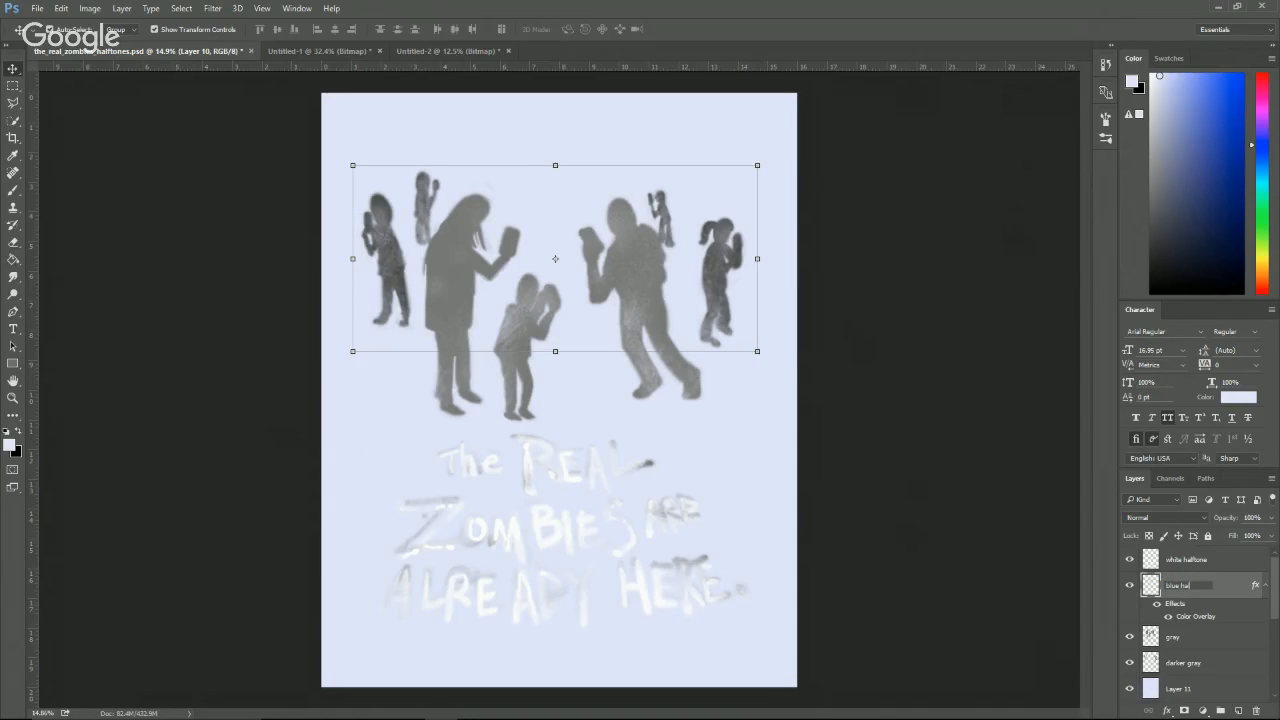
pyautogui.write('ftone')
pyautogui.press('Return')
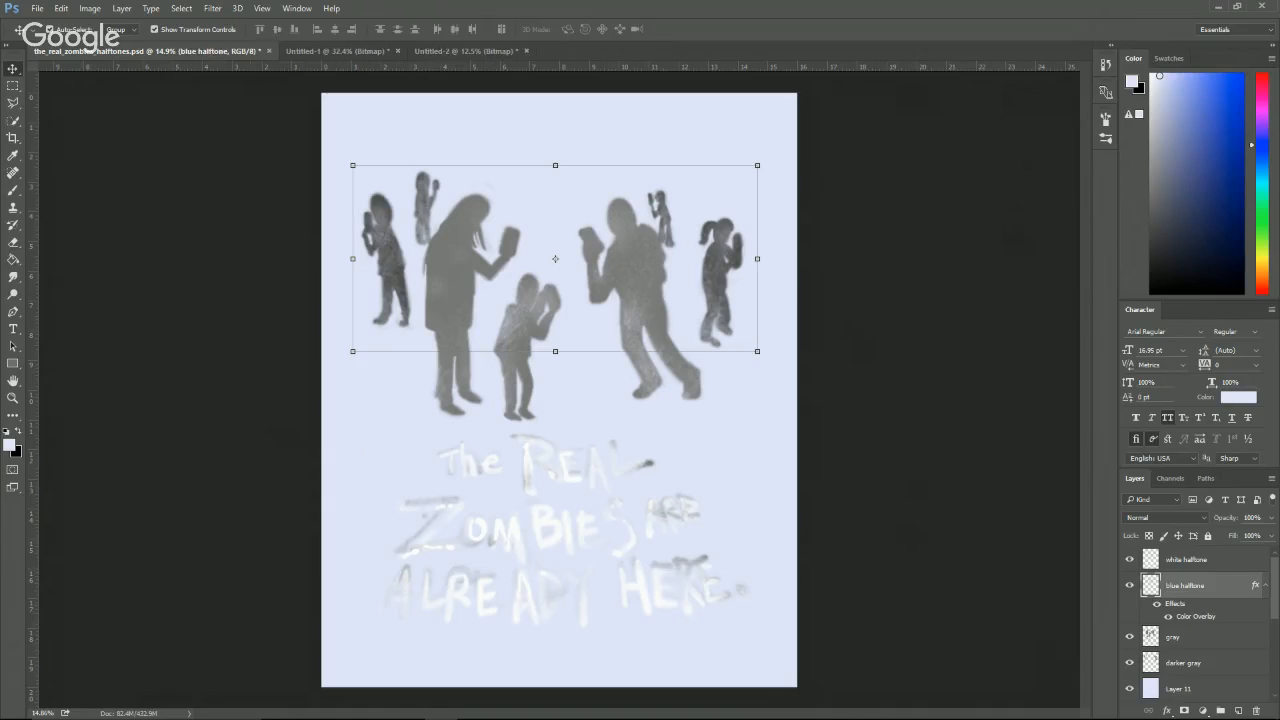
pyautogui.rightClick(1207, 585)
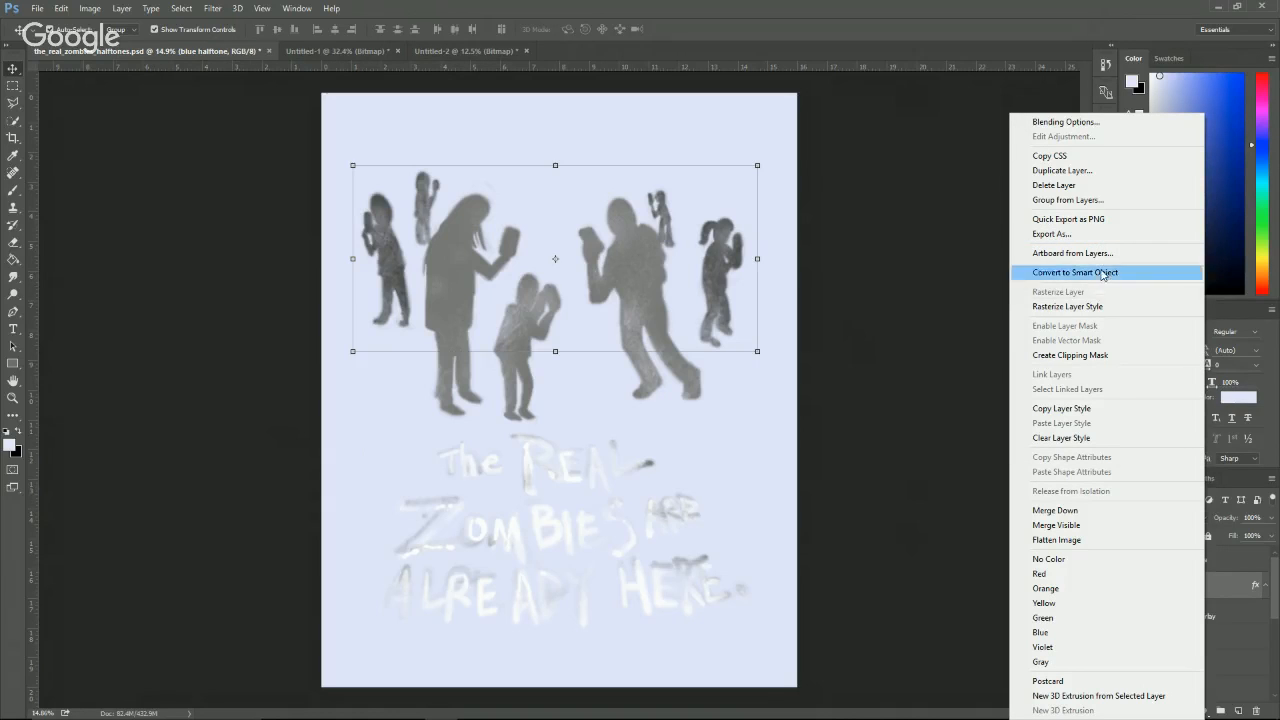
pyautogui.click(1100, 306)
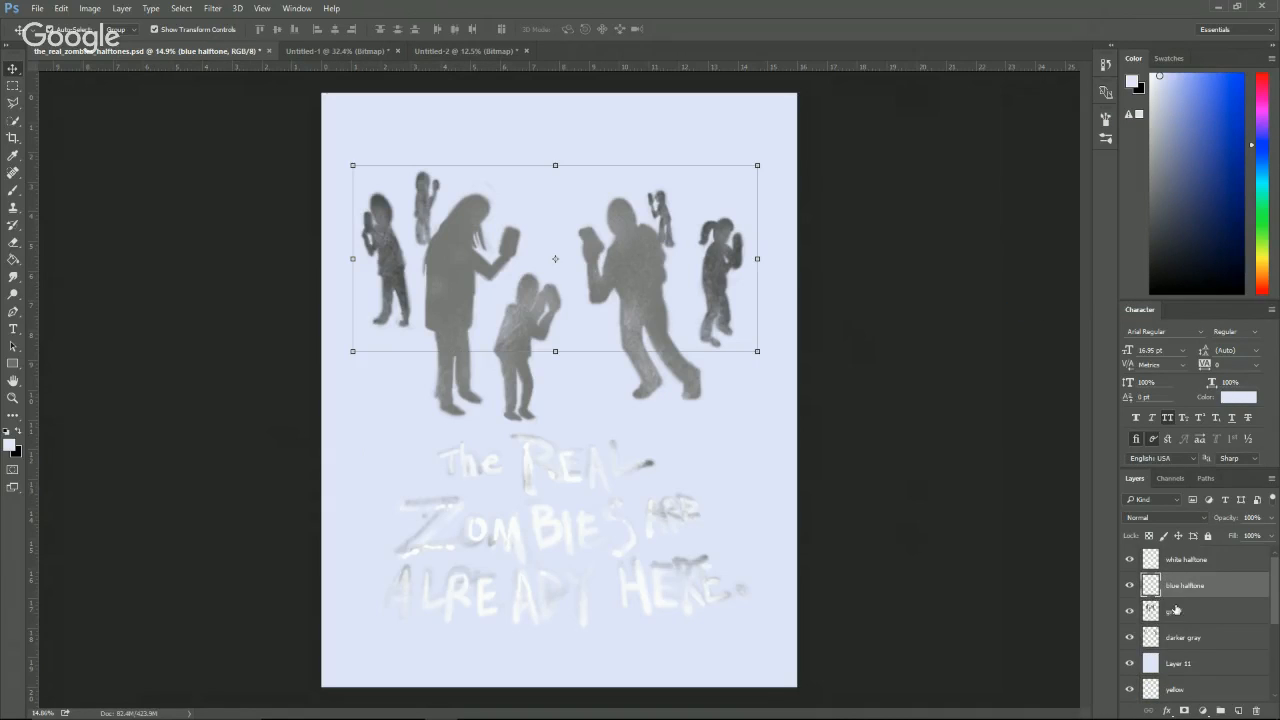
# Hide the "white halftone" and "blue halftone" layers and move the light blue fill layer directly below "gray".
pyautogui.click(1130, 585)
pyautogui.click(1130, 559)
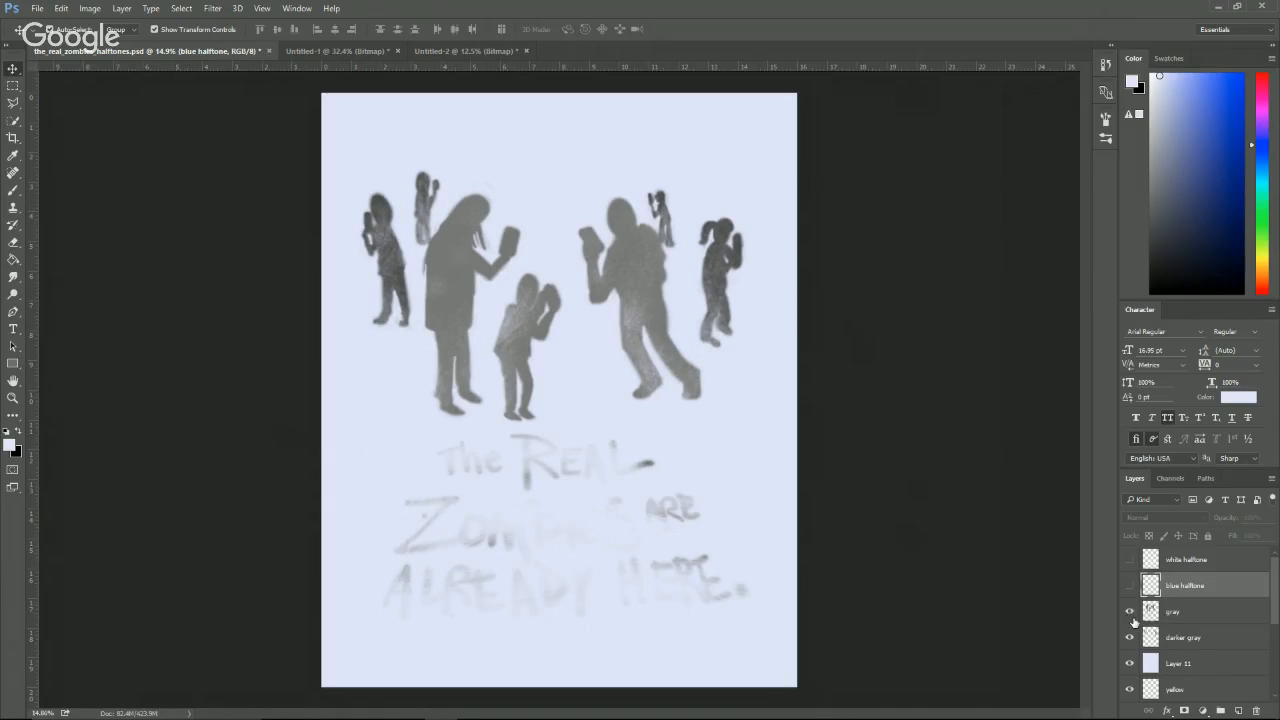
pyautogui.moveTo(1179, 663); pyautogui.dragTo(1179, 630)
# Reset the colours to default, make white the foreground colour, and fill the light blue backing layer with it.
pyautogui.press('g')
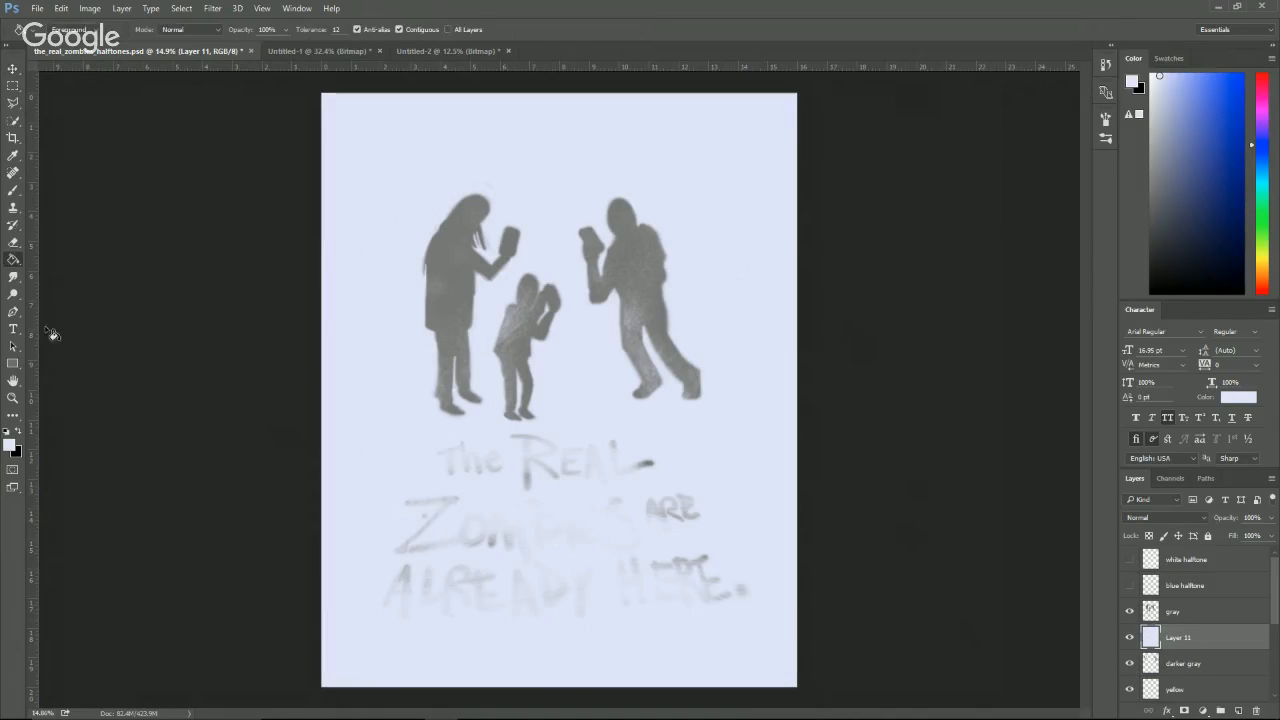
pyautogui.click(8, 431)
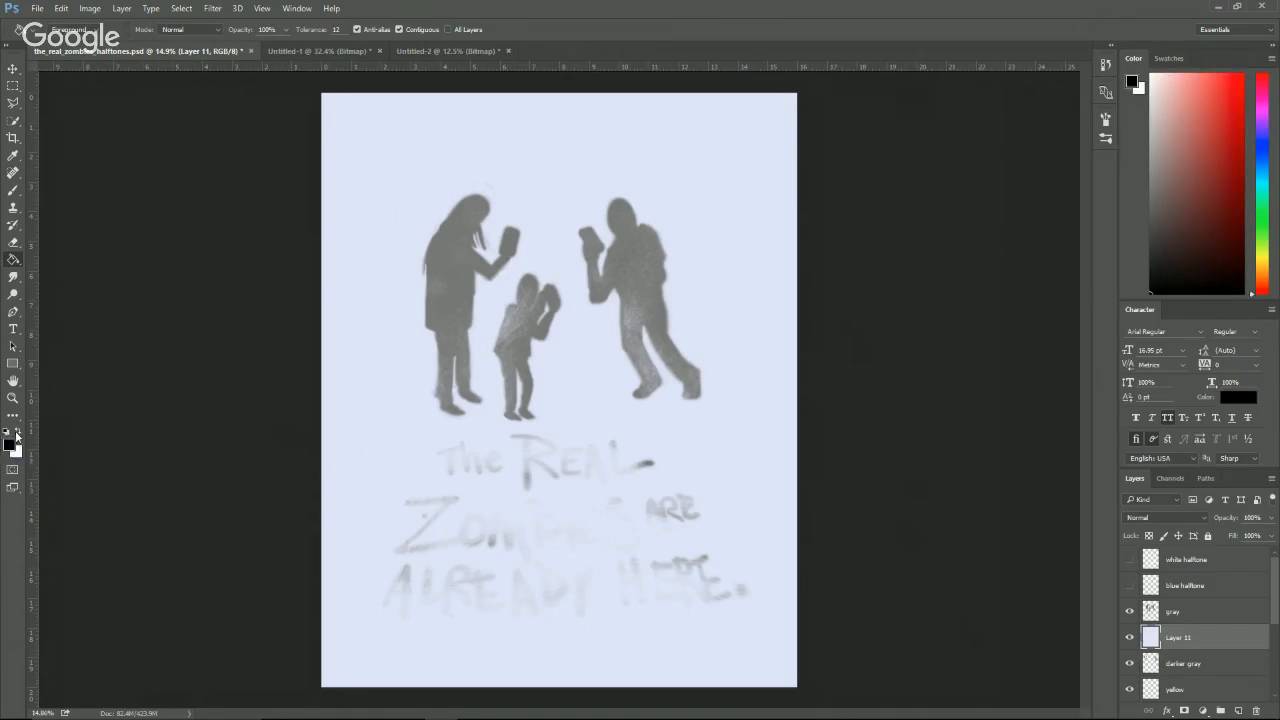
pyautogui.click(18, 430)
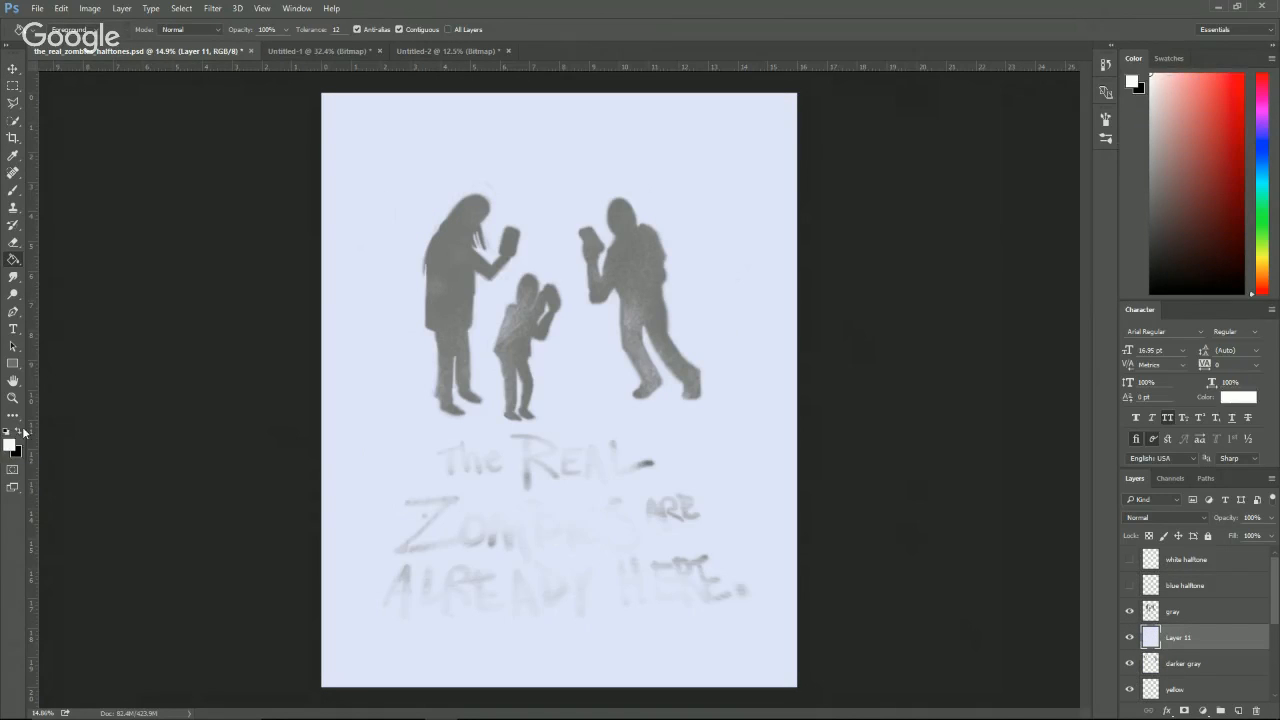
pyautogui.click(497, 449)
pyautogui.press('v')
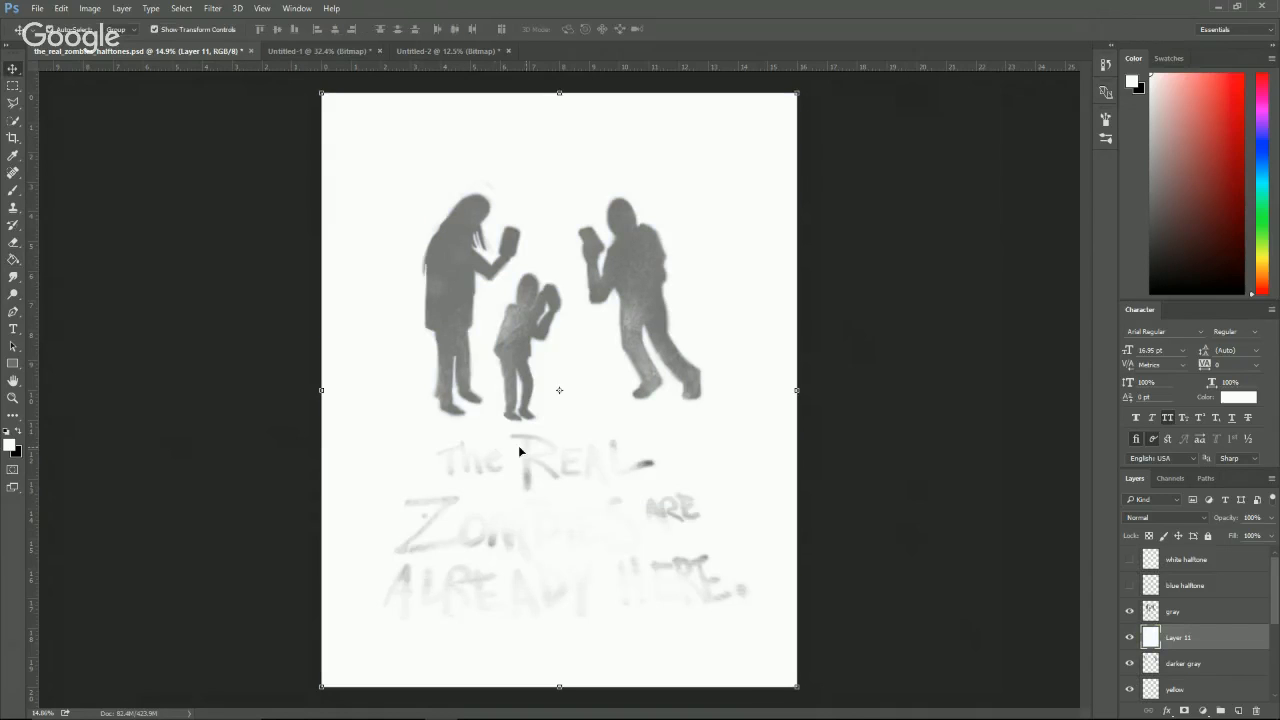
# With the "gray" layer selected, copy the whole canvas merged and create a new document with the preset clipboard settings.
pyautogui.click(1131, 614)
pyautogui.rightClick(1177, 622)
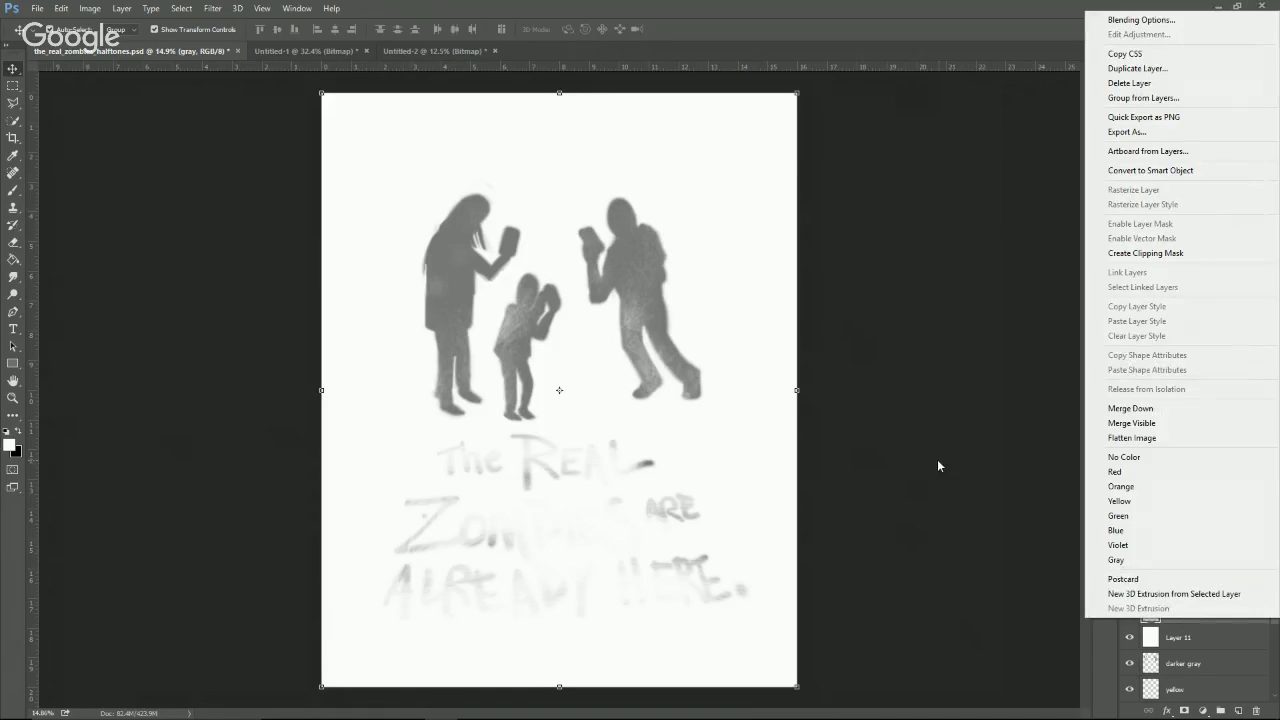
pyautogui.click(937, 466)
pyautogui.hotkey('ctrl', 'a')
pyautogui.click(63, 8)
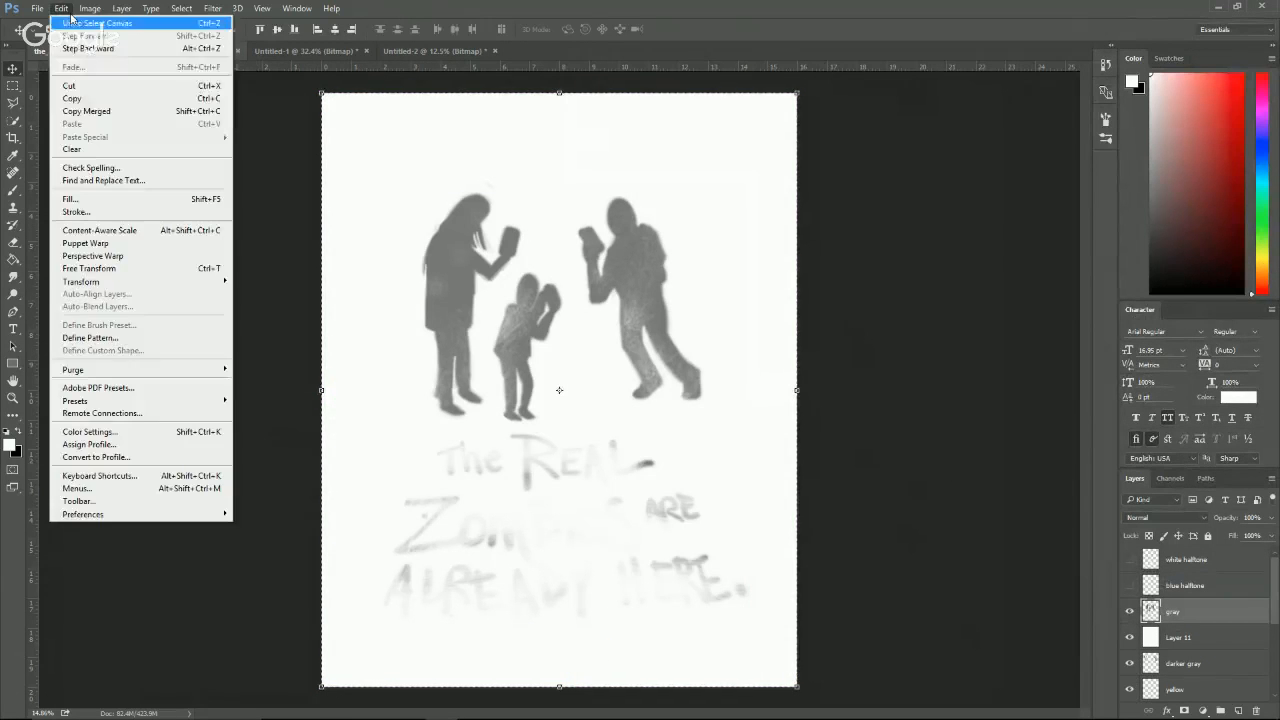
pyautogui.click(104, 112)
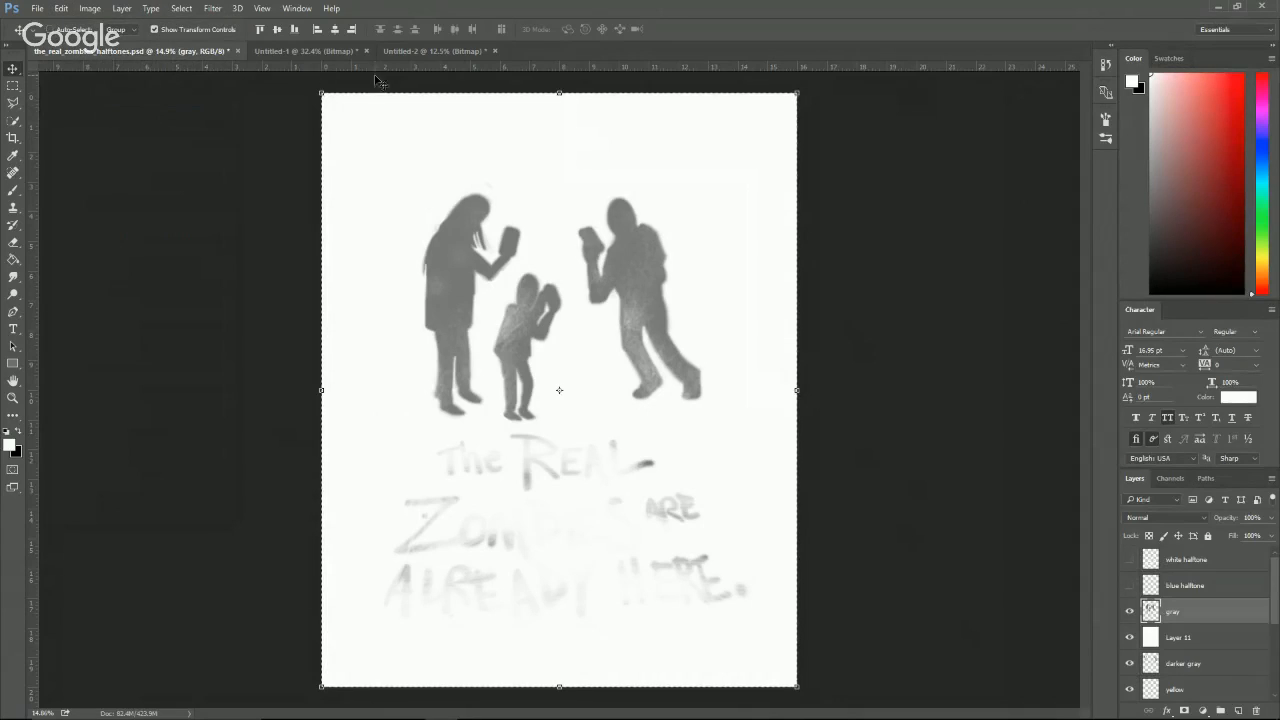
pyautogui.hotkey('ctrl', 'n')
pyautogui.press('Return')
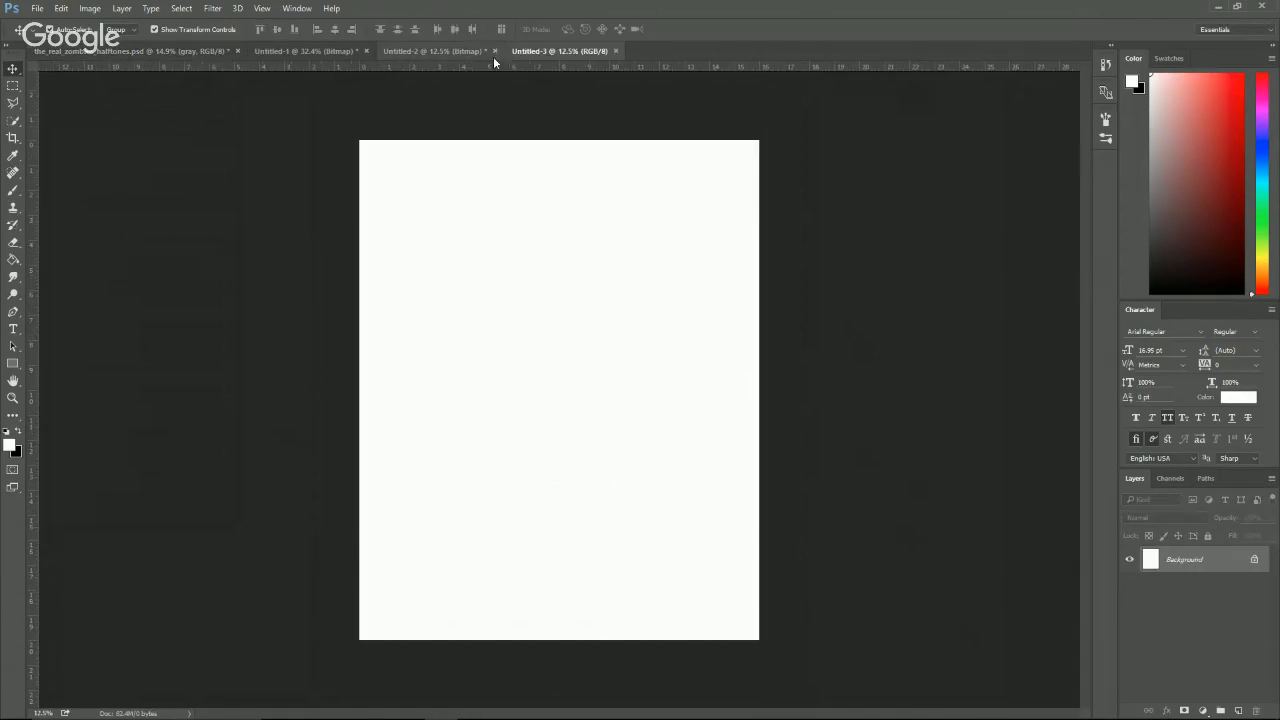
# Close the earlier bitmap documents Untitled-1 and Untitled-2 without saving.
pyautogui.click(466, 52)
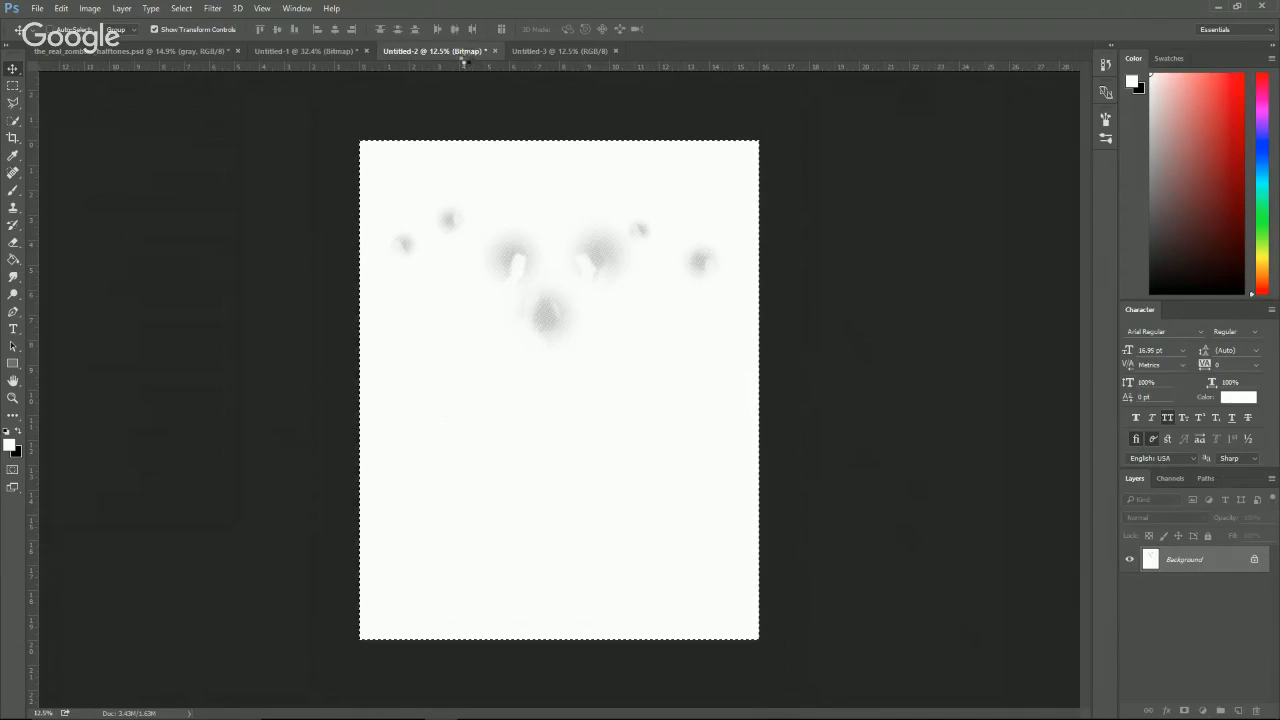
pyautogui.click(323, 50)
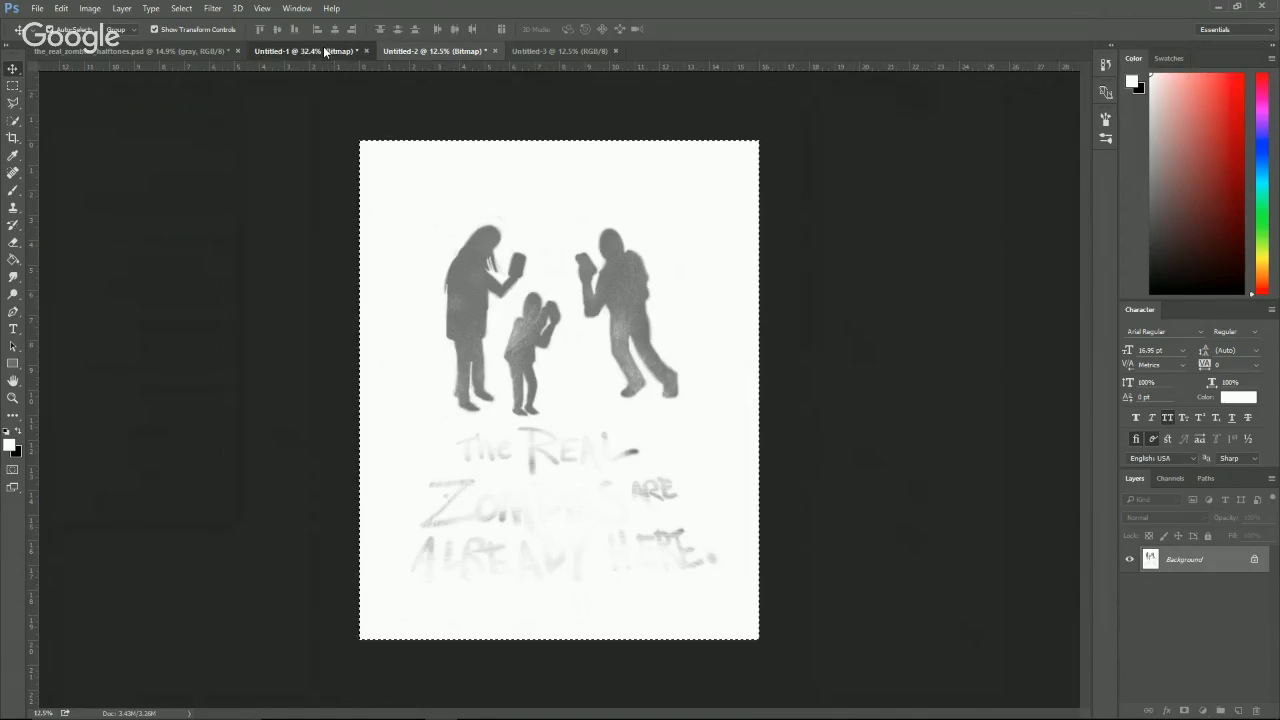
pyautogui.scroll(-3, 654, 386)
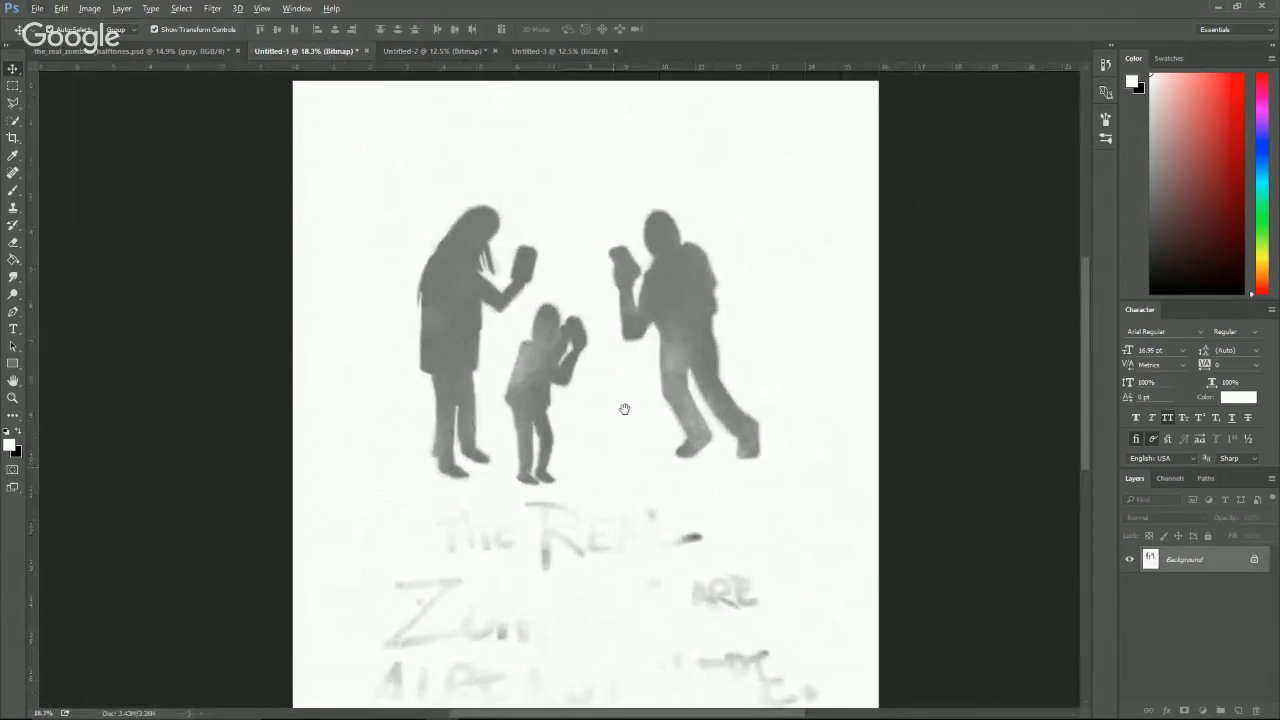
pyautogui.hotkey('ctrl', 'w')
pyautogui.click(684, 334)
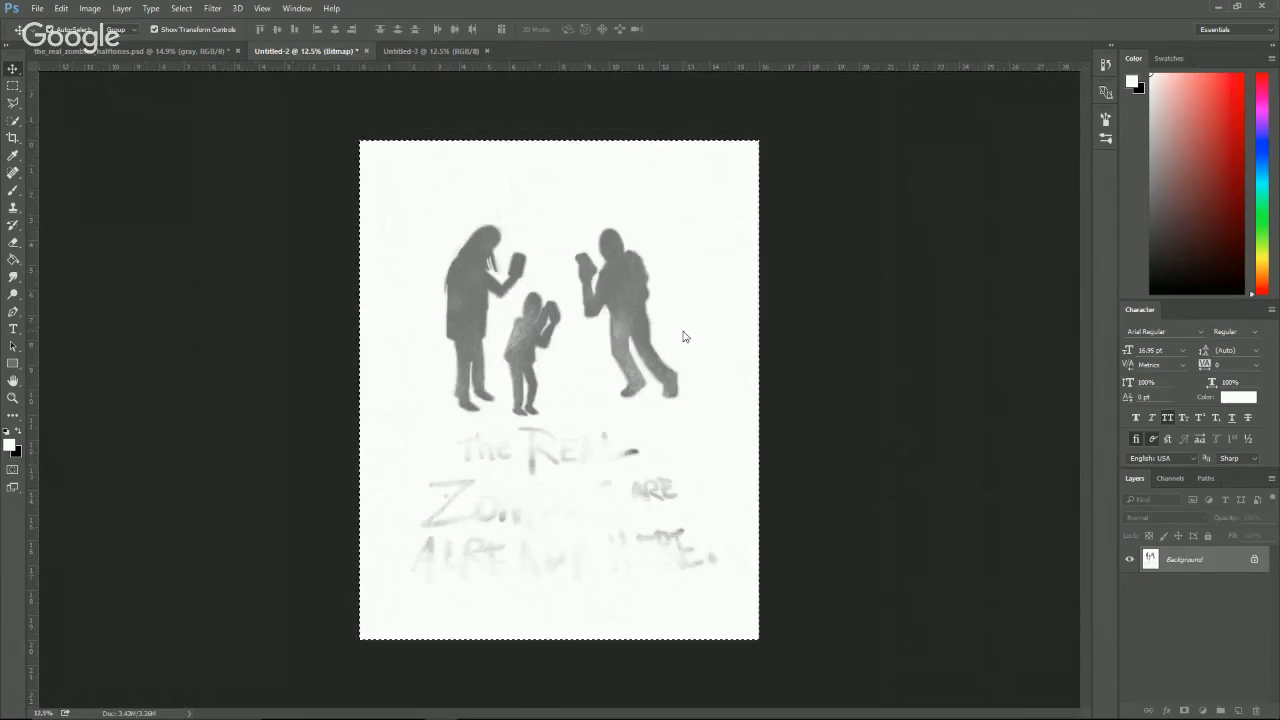
pyautogui.hotkey('ctrl', 'w')
pyautogui.click(674, 333)
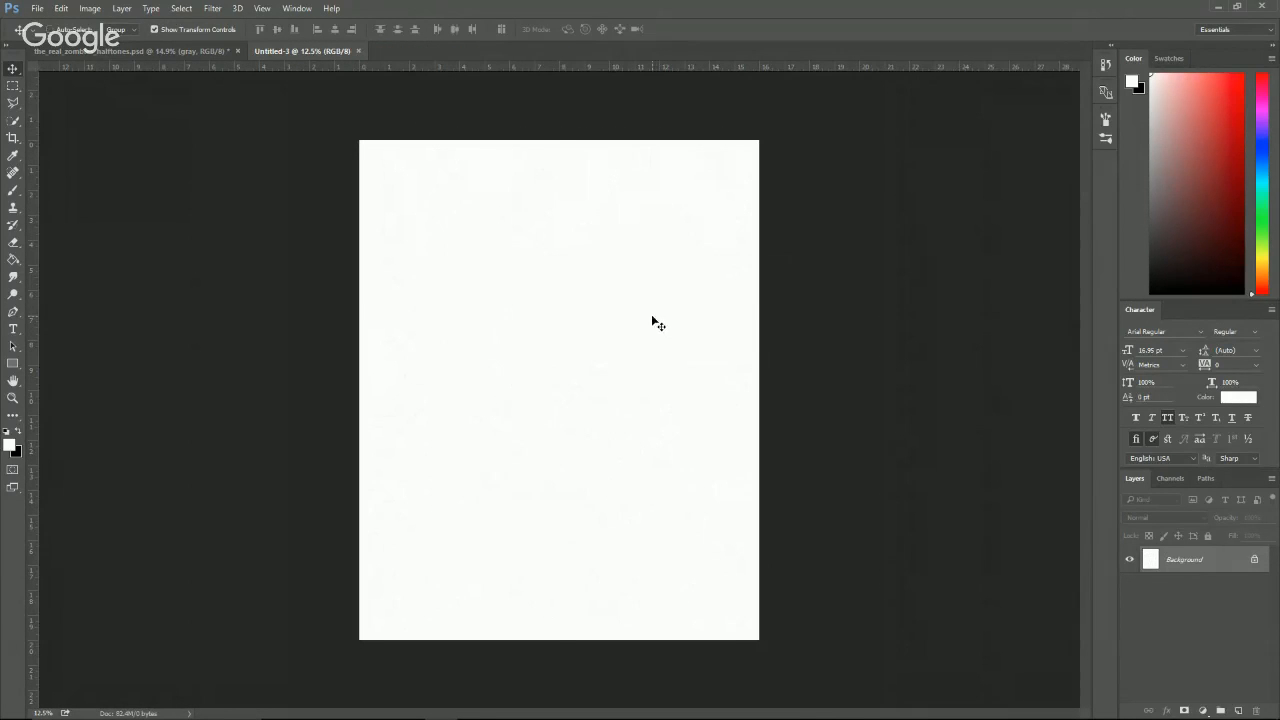
# Paste the gray artwork into the new document and convert it to Grayscale mode, flattening the layers and discarding the colour information.
pyautogui.hotkey('ctrl', 'v')
pyautogui.click(90, 8)
pyautogui.moveTo(100, 23)
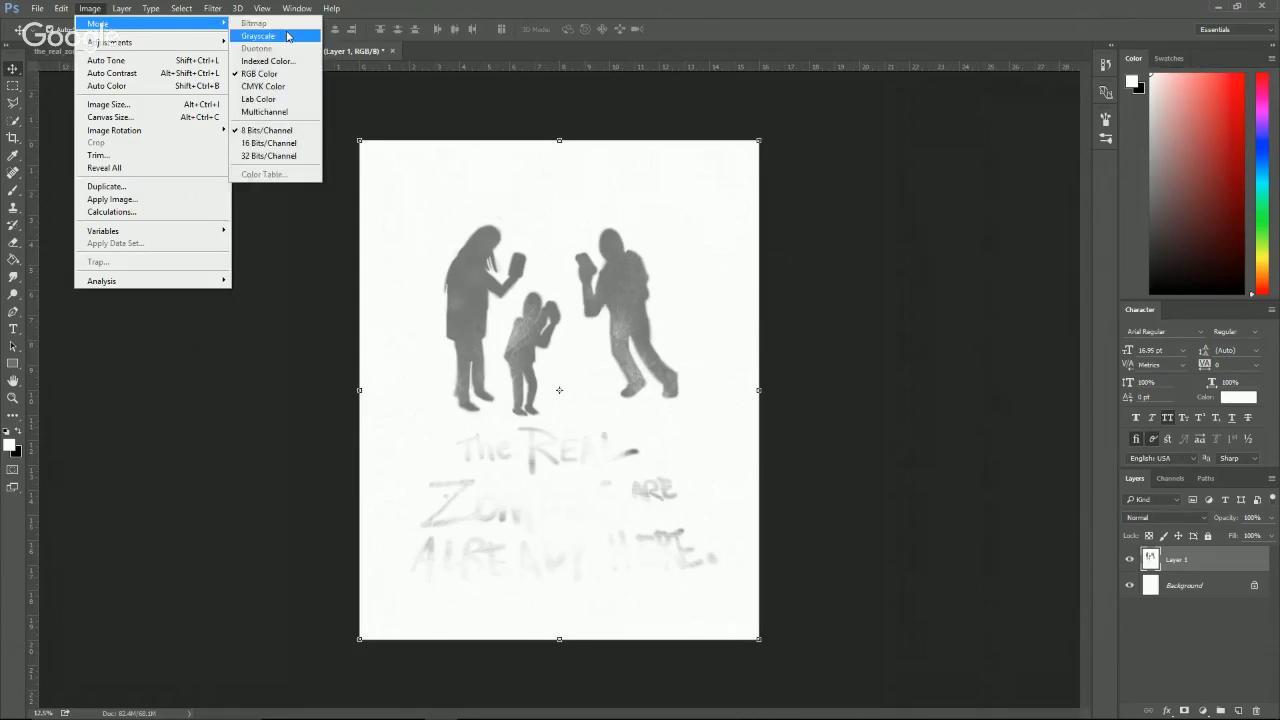
pyautogui.click(288, 37)
pyautogui.press('Return')
pyautogui.press('Return')
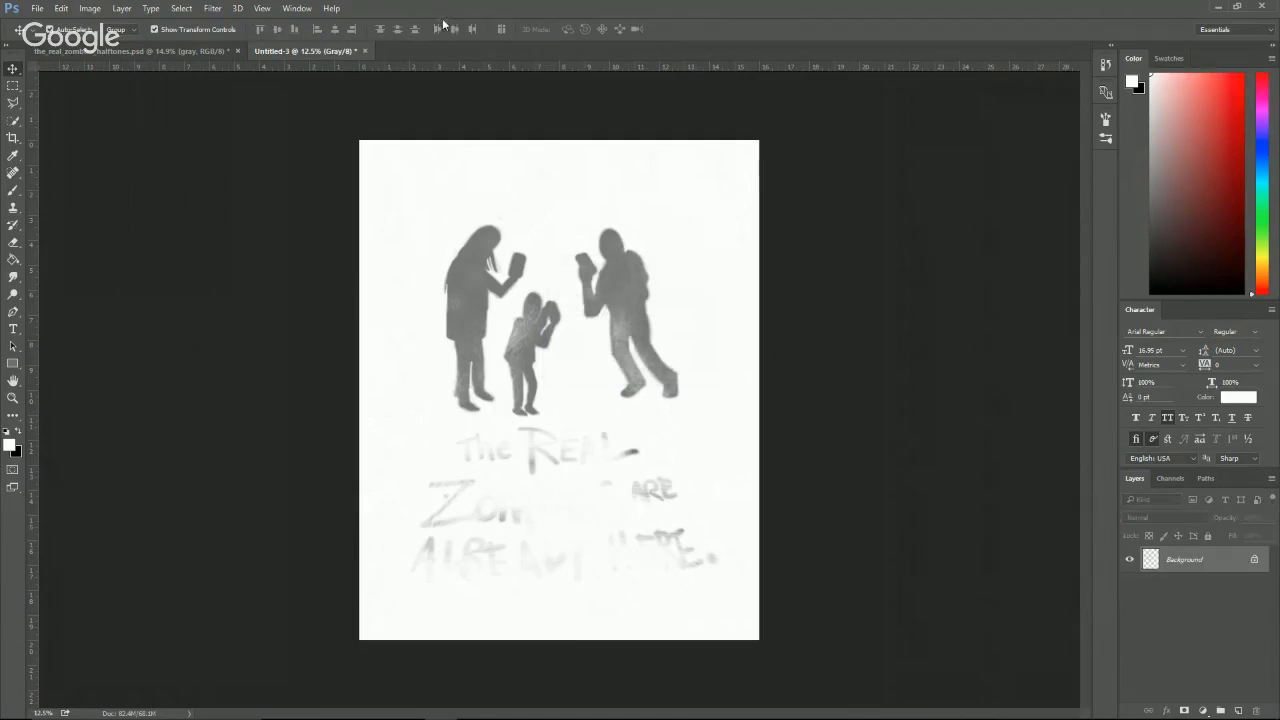
# Convert the grayscale gray artwork to Bitmap mode, accepting the preset conversion and halftone screen settings.
pyautogui.click(90, 8)
pyautogui.moveTo(100, 23)
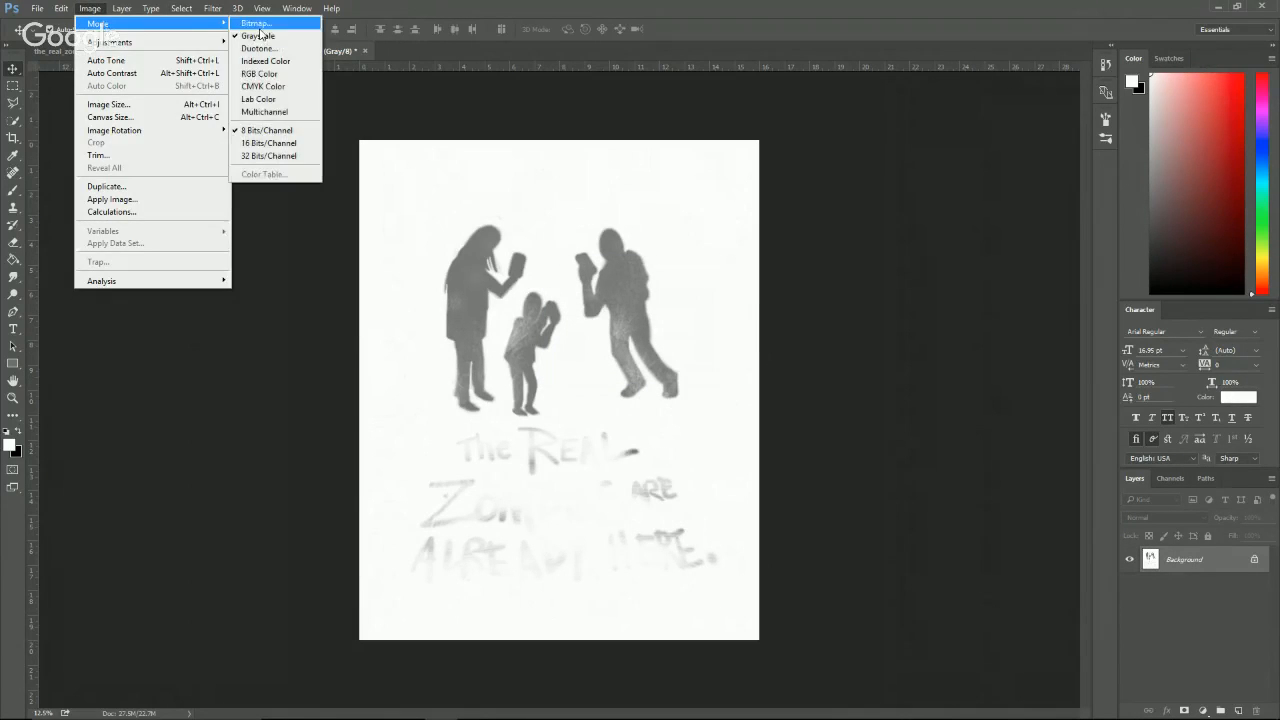
pyautogui.click(258, 24)
pyautogui.press('Return')
pyautogui.press('Return')
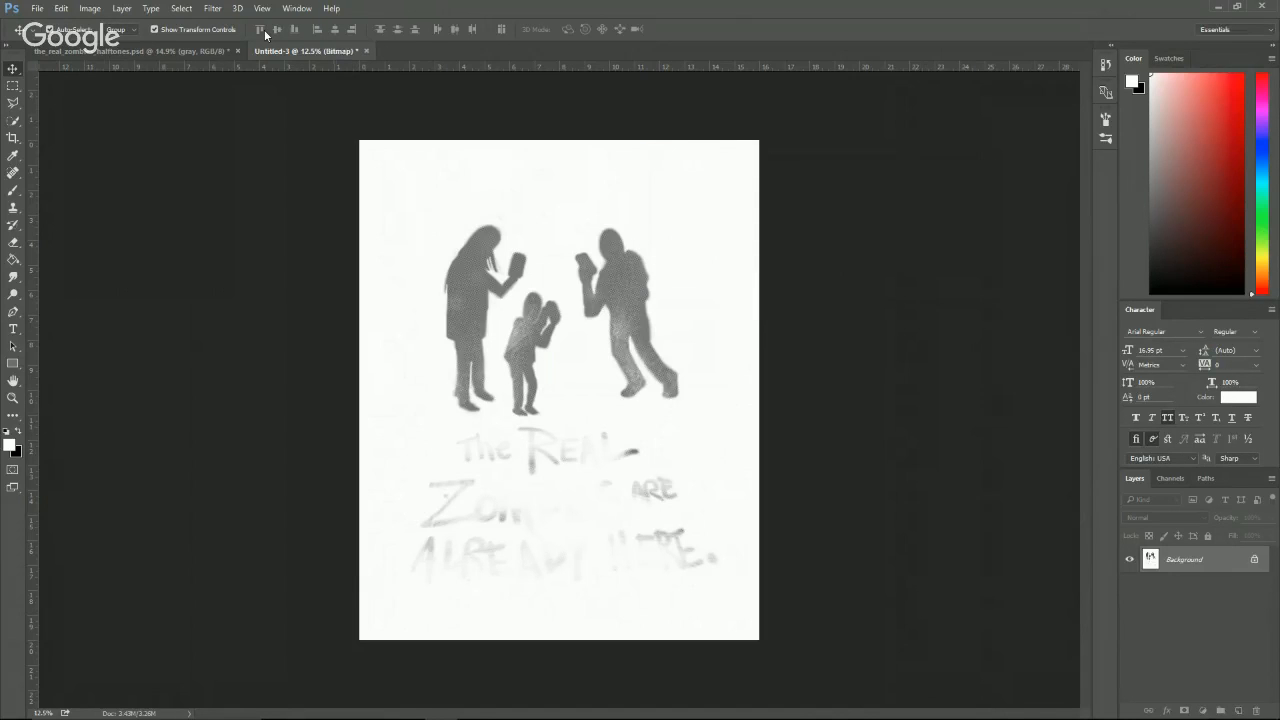
# Check the halftone dots up close, copy the whole bitmap, and paste it into the poster document above the "gray" layer.
pyautogui.hotkey('ctrl', 'a')
pyautogui.scroll(5, 552, 315)
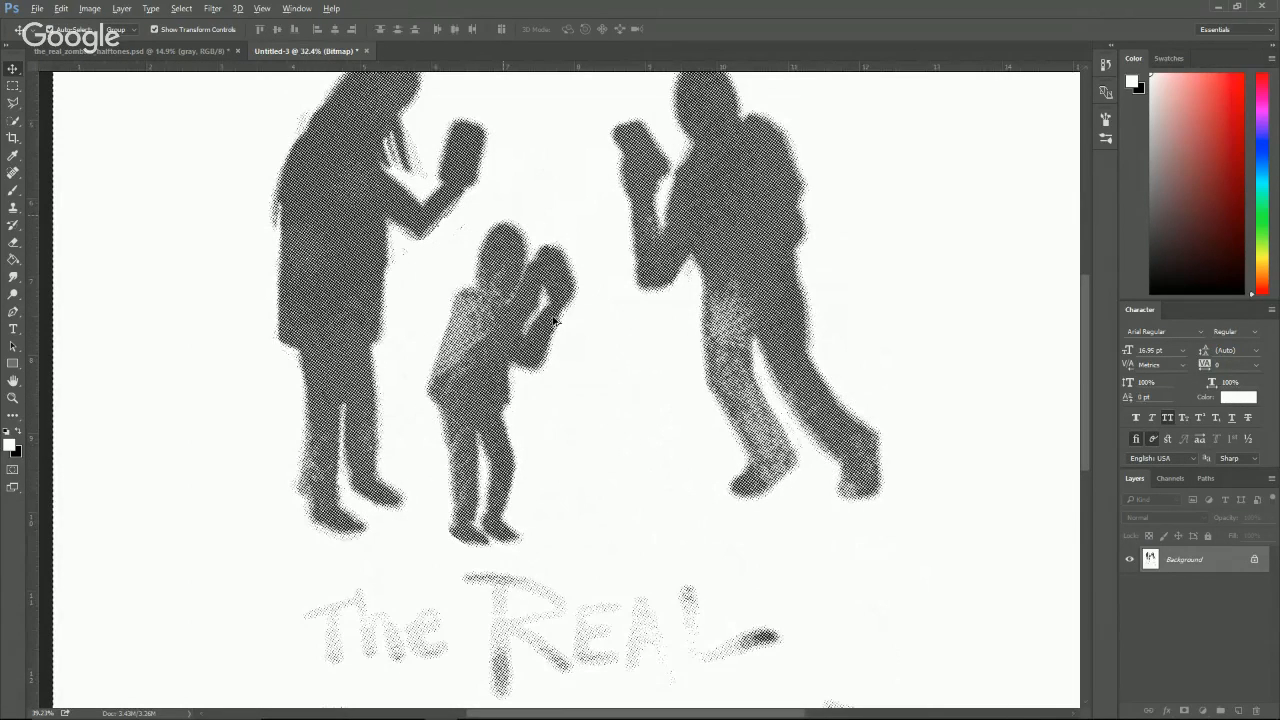
pyautogui.scroll(5, 553, 319)
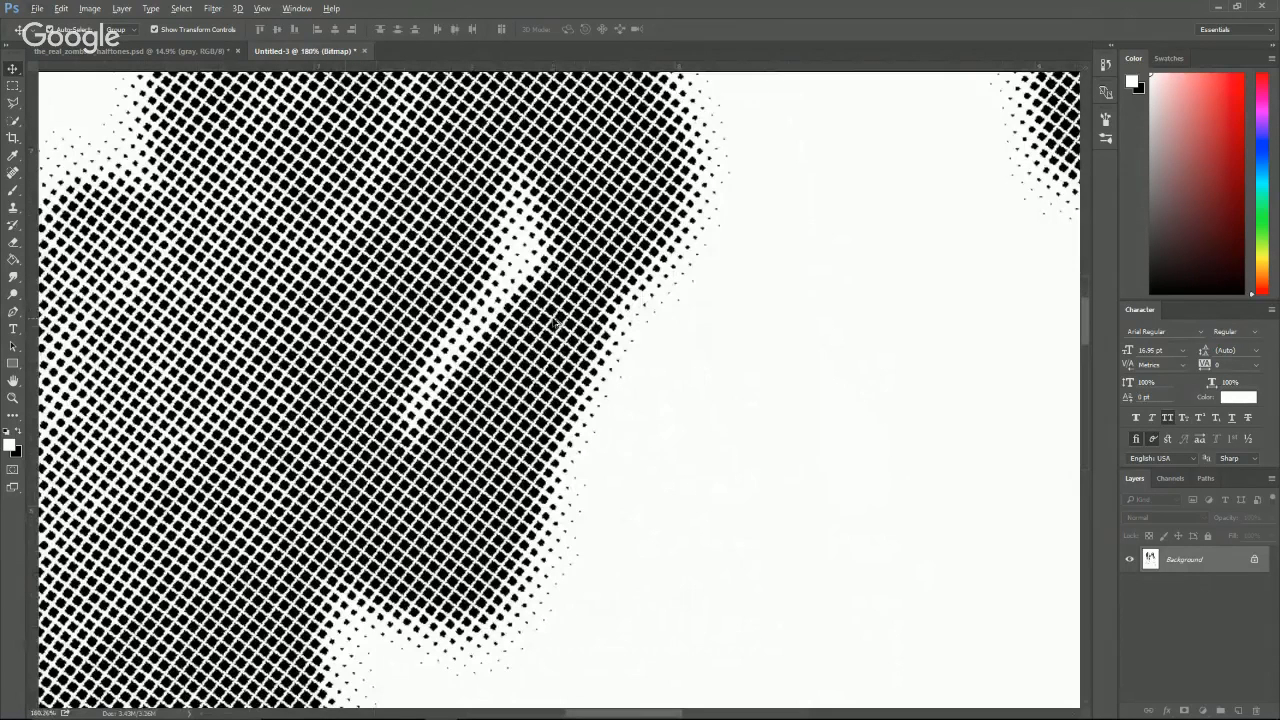
pyautogui.hotkey('ctrl', 'Tab')
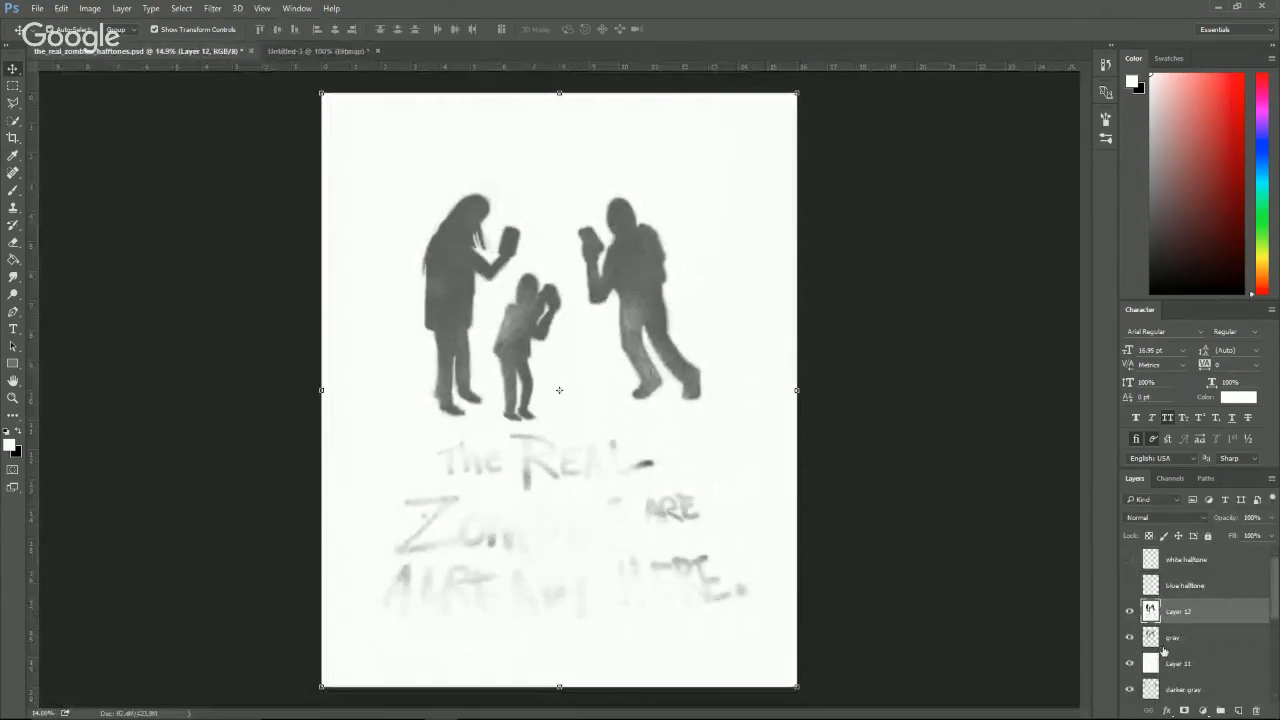
# Hide the "gray" layer and Layer 11, move the pasted Layer 12 below them, and delete the "gray" layer.
pyautogui.click(1132, 638)
pyautogui.moveTo(1203, 614); pyautogui.dragTo(1198, 663)
pyautogui.click(1185, 612)
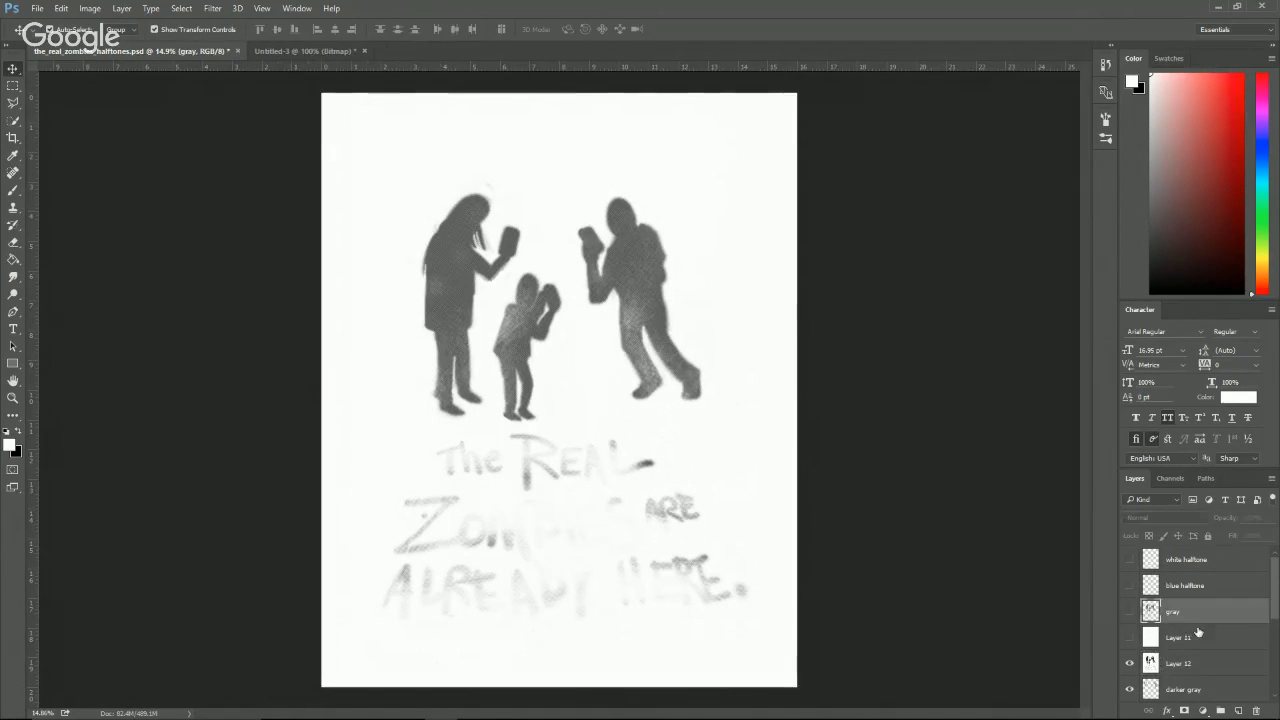
pyautogui.click(1255, 710)
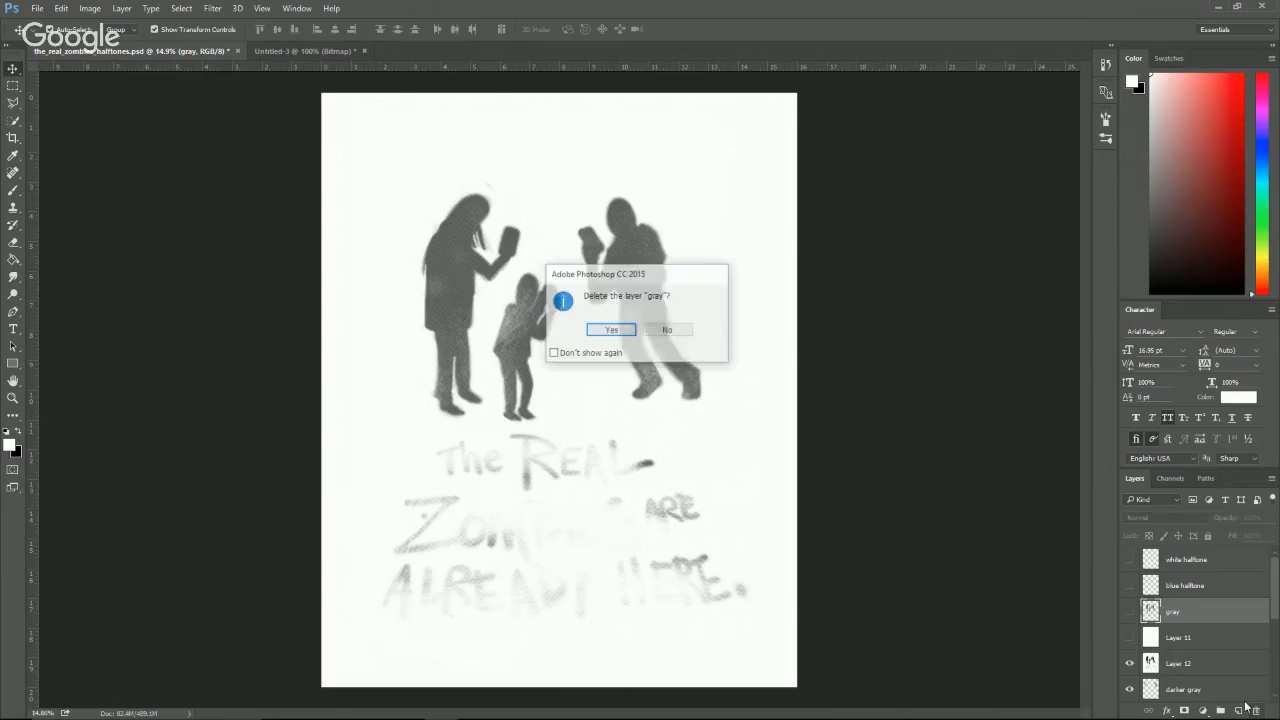
pyautogui.click(611, 330)
# Move Layer 11 below "darker gray", show the white and blue halftone layers, and bring Layer 12 to the front.
pyautogui.moveTo(1183, 612); pyautogui.dragTo(1175, 672)
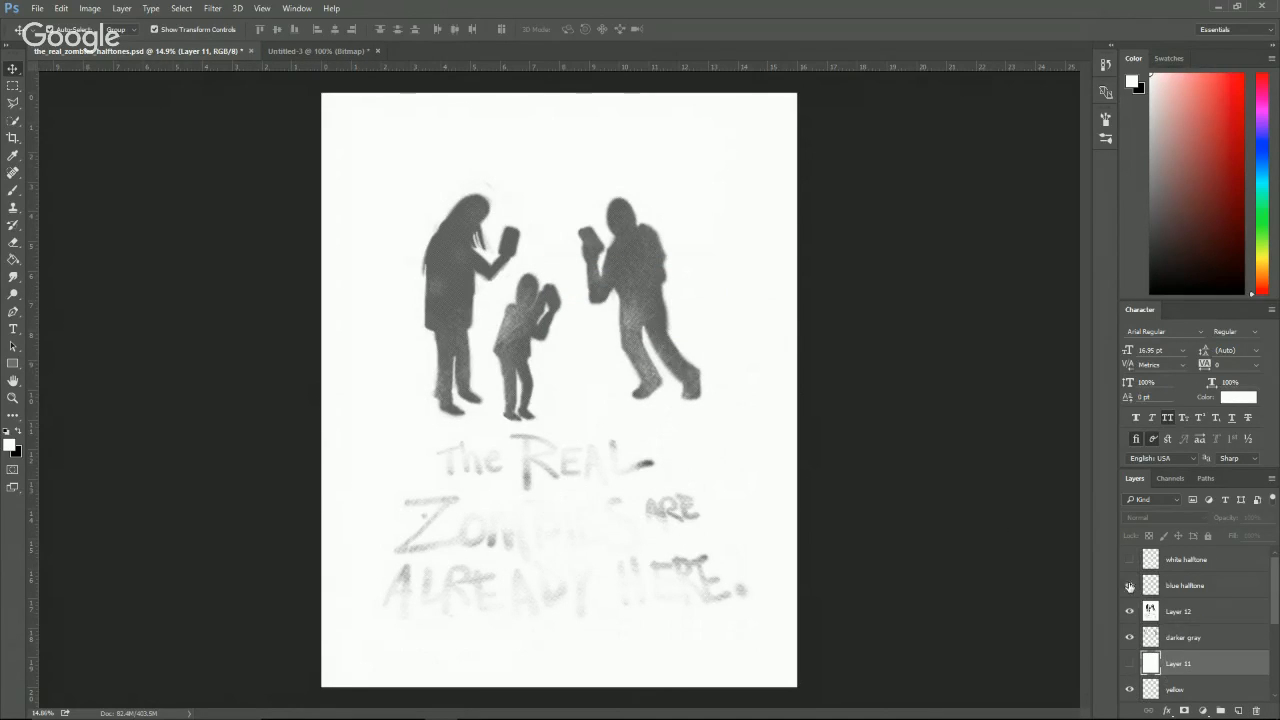
pyautogui.click(1130, 559)
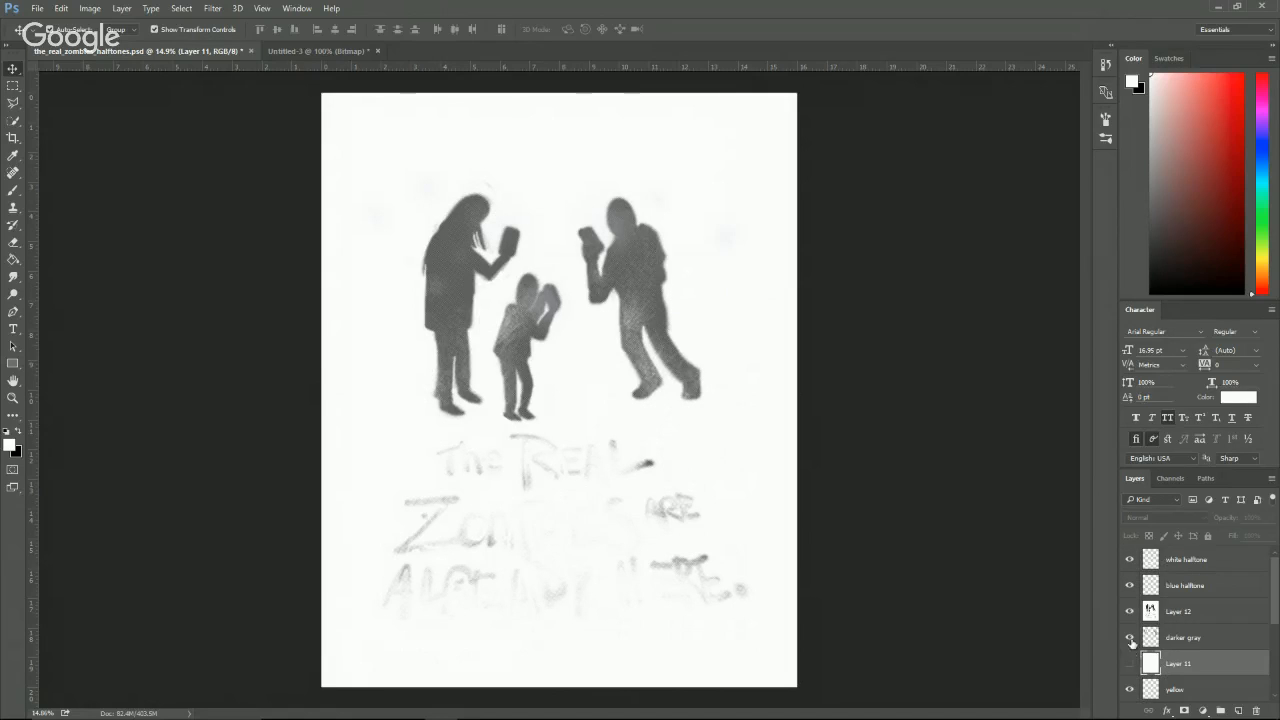
pyautogui.click(1183, 617)
pyautogui.hotkey('ctrl', 'shift', ']')
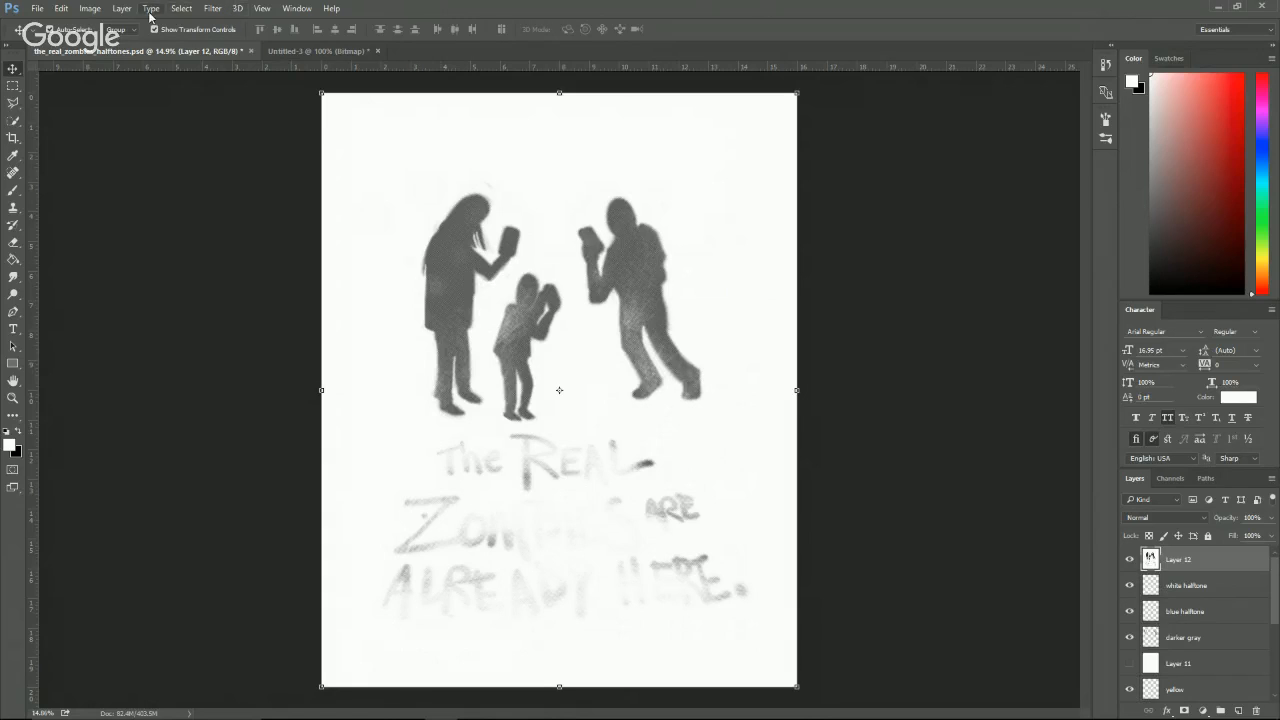
# Select Layer 12's white background with Color Range, delete it, and deselect.
pyautogui.click(181, 8)
pyautogui.click(215, 136)
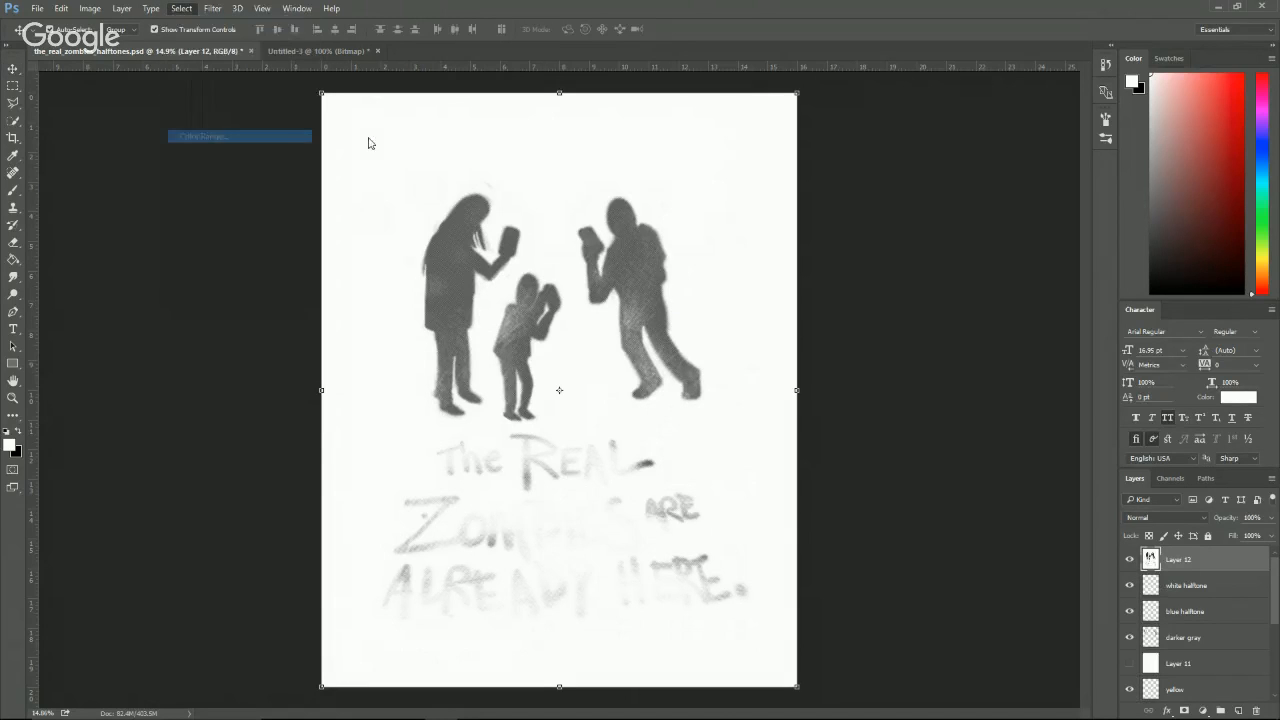
pyautogui.press('Return')
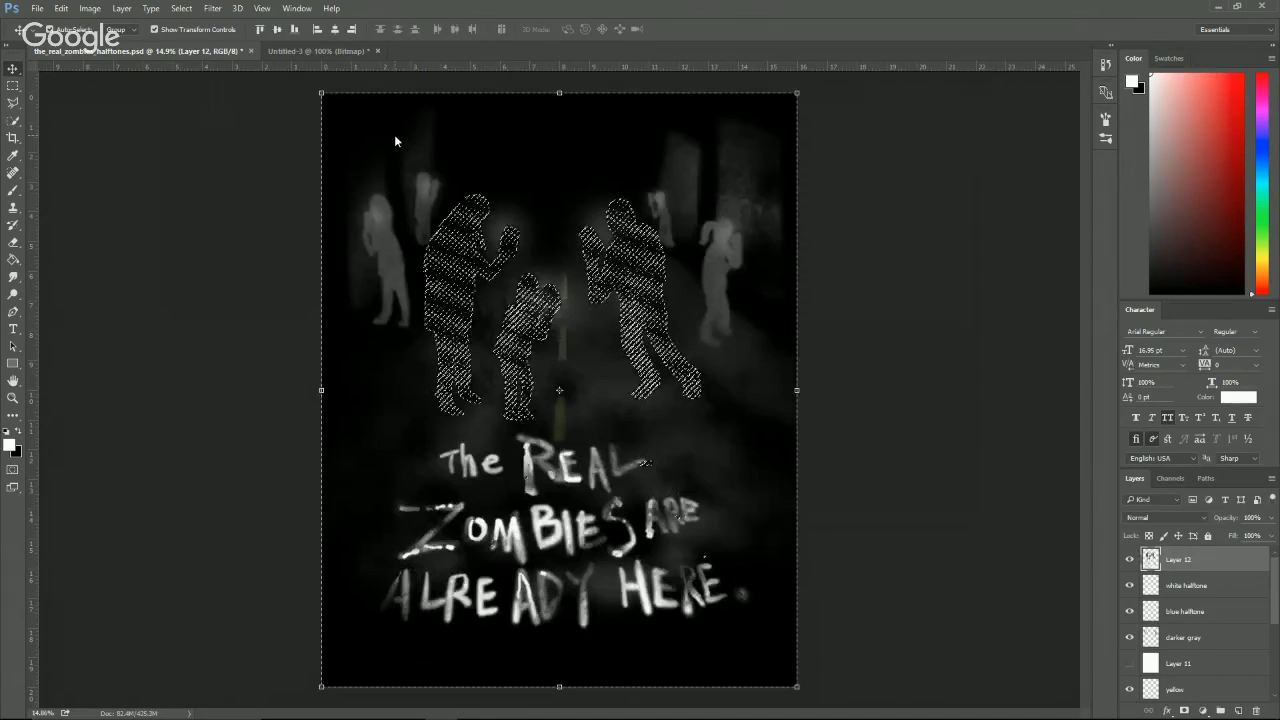
pyautogui.press('Delete')
pyautogui.hotkey('ctrl', 'd')
# Add a Color Overlay to Layer 12 in neutral gray #686868 at 100% opacity.
pyautogui.rightClick(1176, 558)
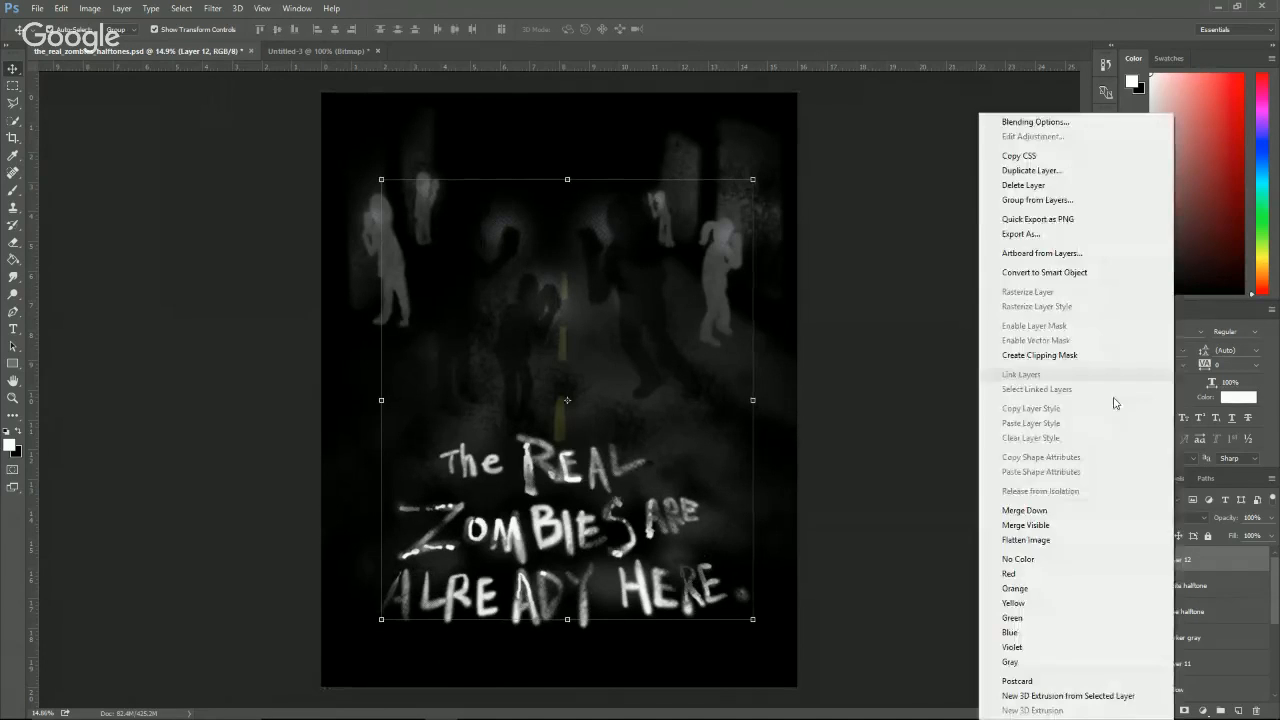
pyautogui.click(1086, 120)
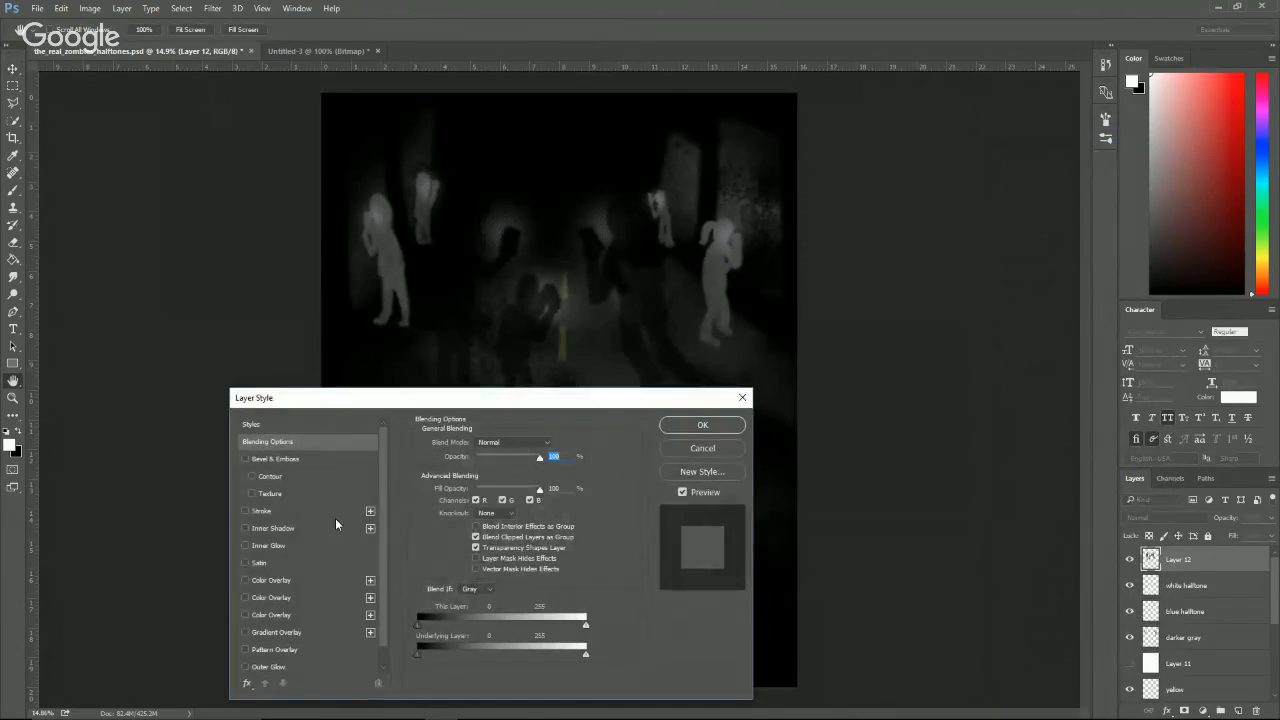
pyautogui.click(271, 597)
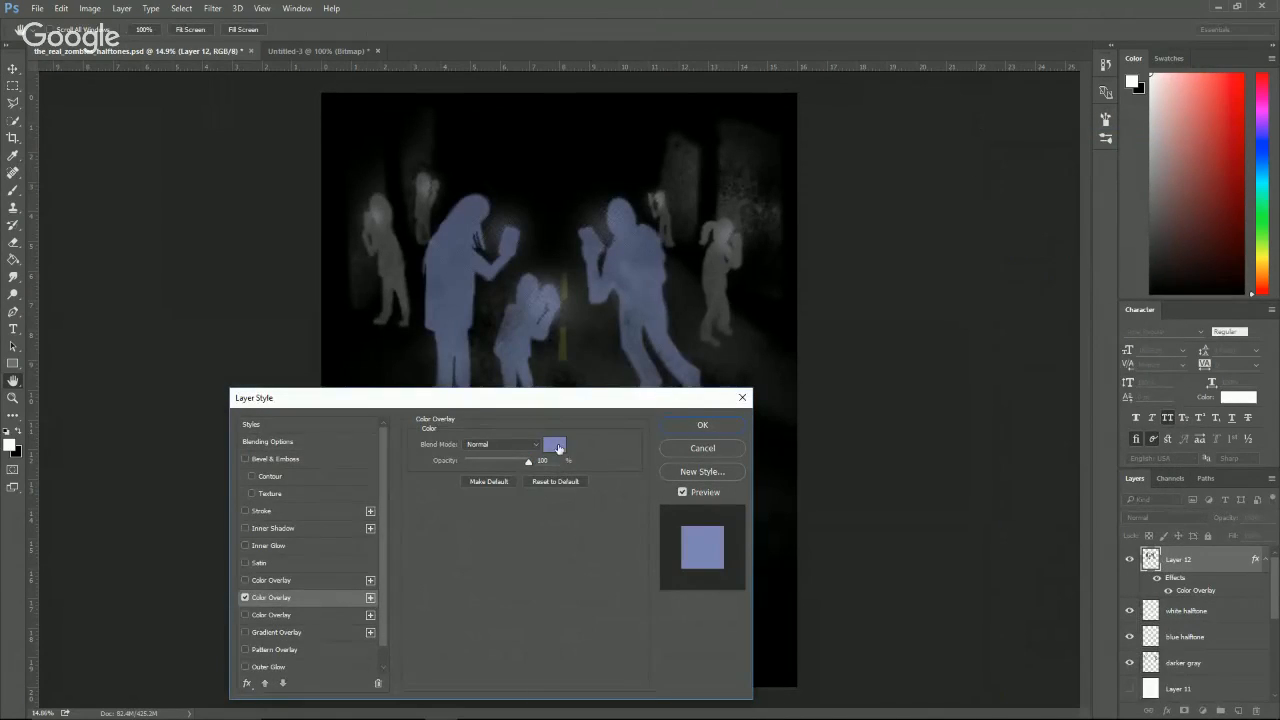
pyautogui.click(554, 444)
pyautogui.write('4d4d4d')
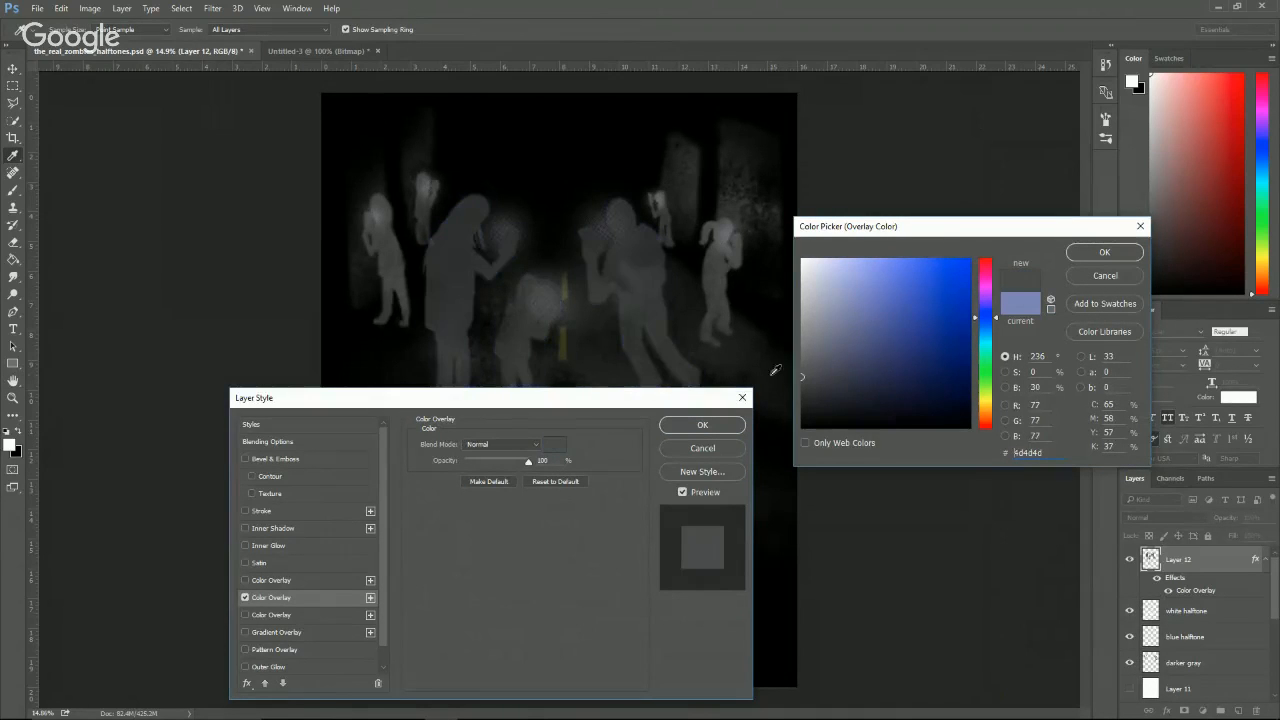
pyautogui.moveTo(822, 350)
pyautogui.mouseDown()
pyautogui.moveTo(800, 347)
pyautogui.moveTo(831, 343)
pyautogui.moveTo(800, 359)
pyautogui.mouseUp()
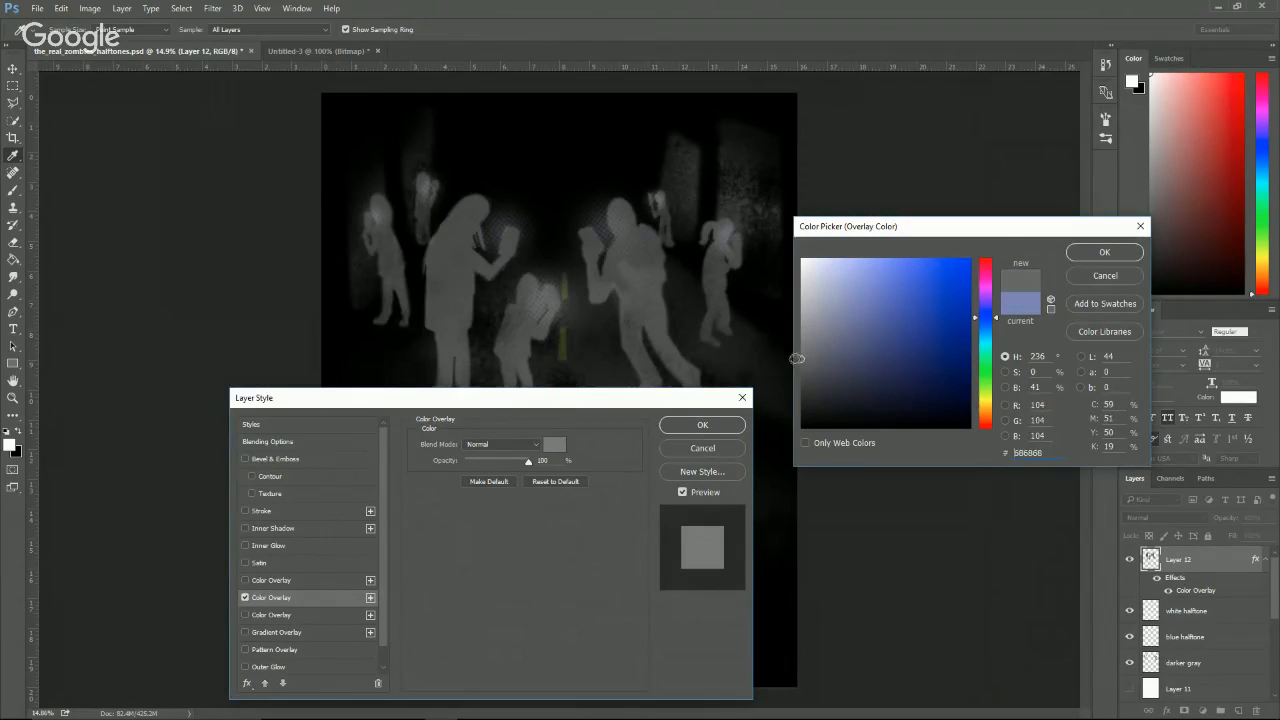
pyautogui.click(1104, 252)
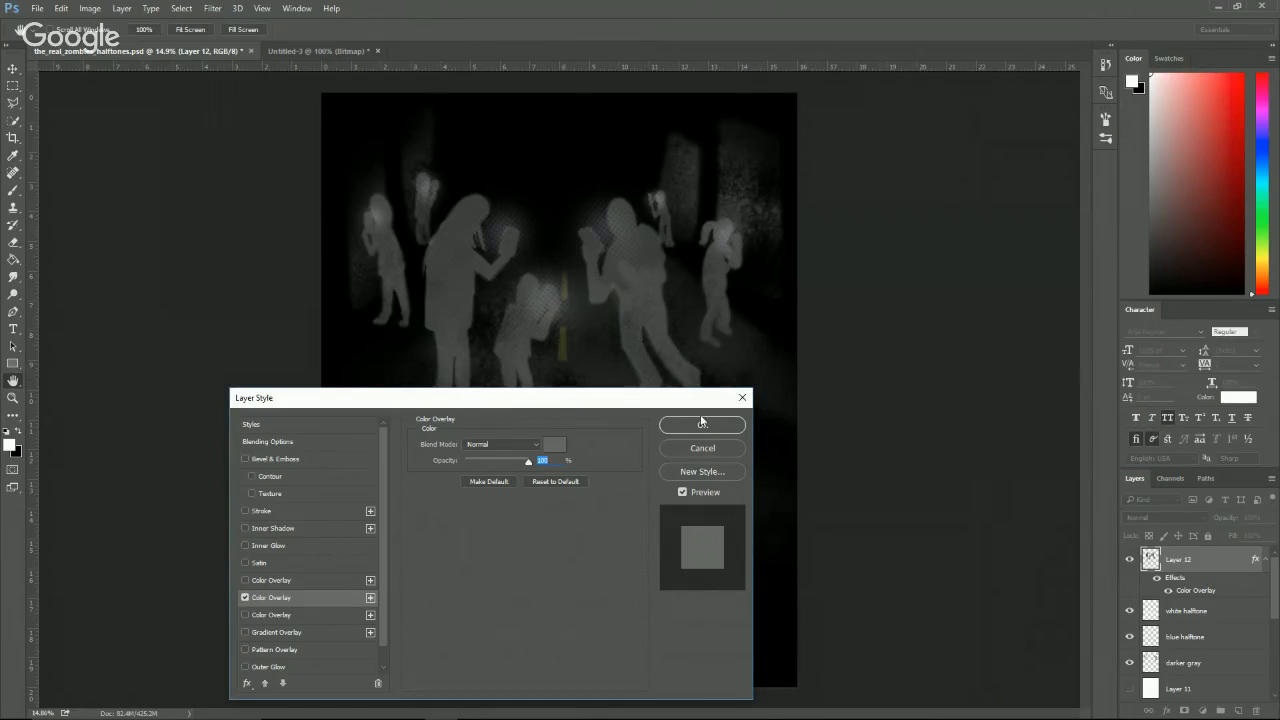
pyautogui.click(741, 433)
# Move Layer 12 below the "blue halftone" layer and toggle the "darker gray" layer off and on to compare.
pyautogui.moveTo(1208, 566); pyautogui.dragTo(1209, 642)
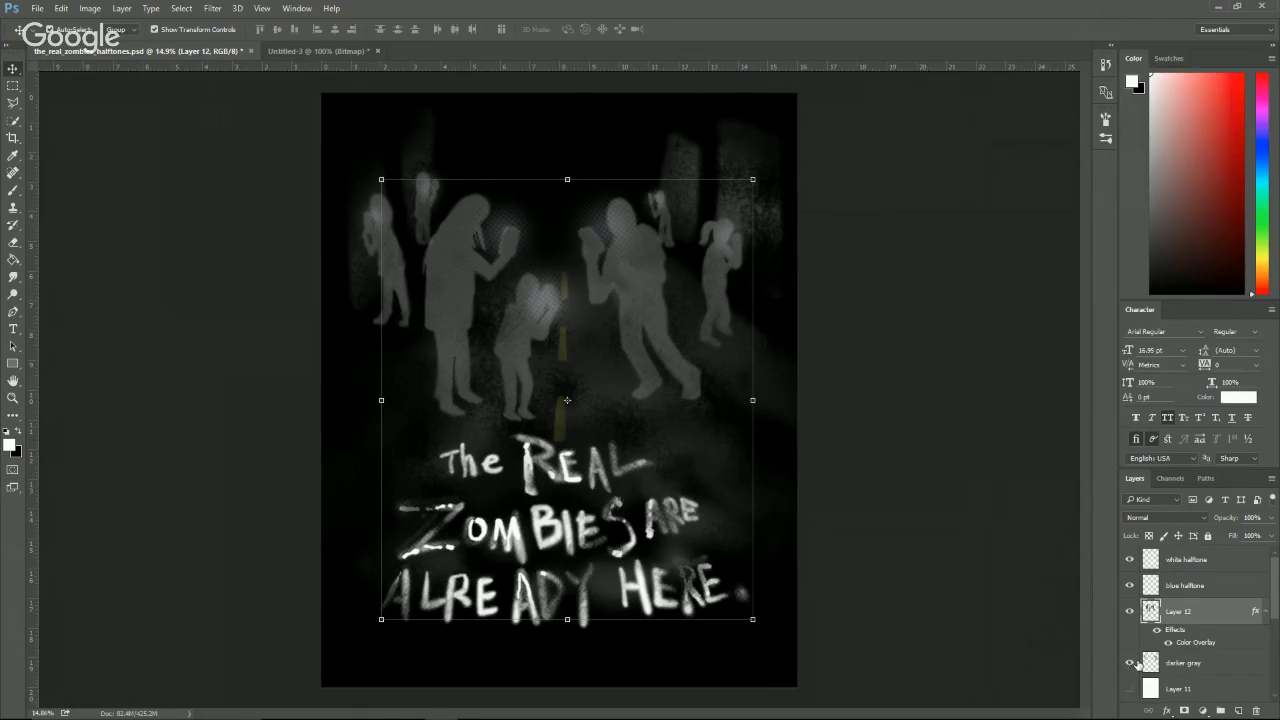
pyautogui.scroll(-1, 1150, 660)
pyautogui.scroll(-1, 1217, 681)
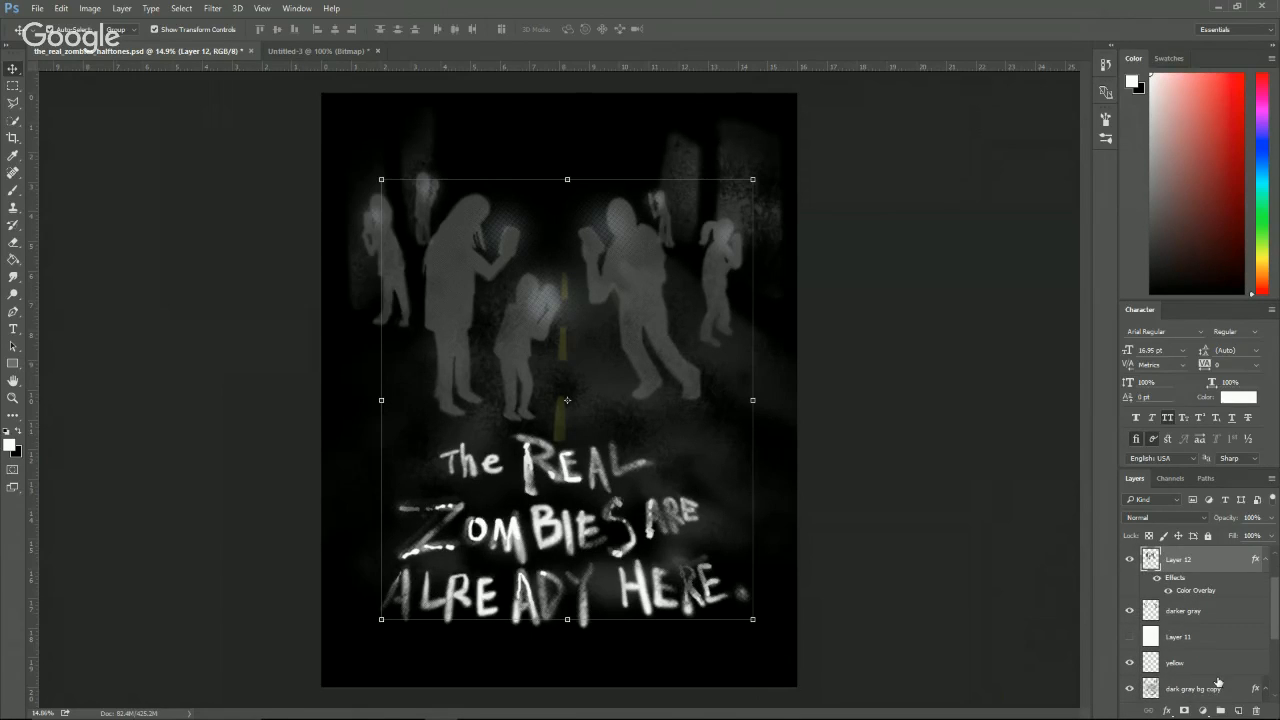
pyautogui.scroll(1, 1217, 682)
pyautogui.click(1129, 637)
pyautogui.click(1129, 637)
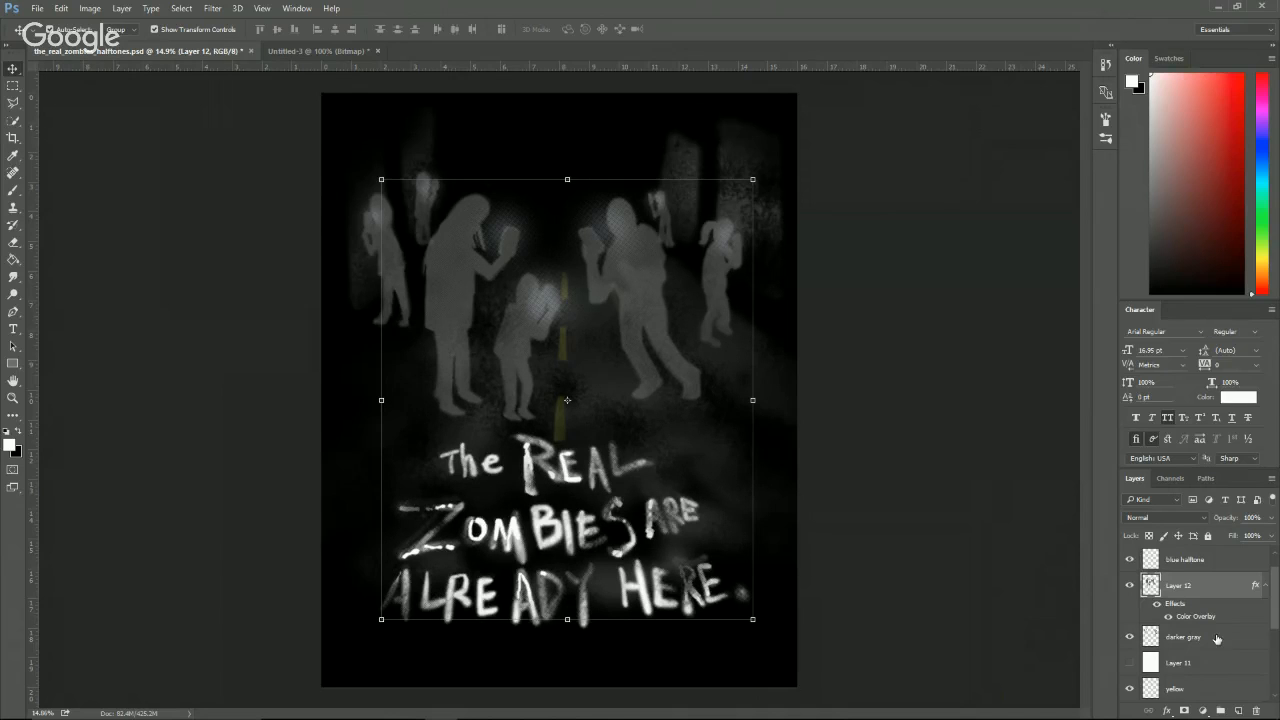
# Rasterize Layer 12's layer style and rename the layer "gray halftone".
pyautogui.rightClick(1202, 585)
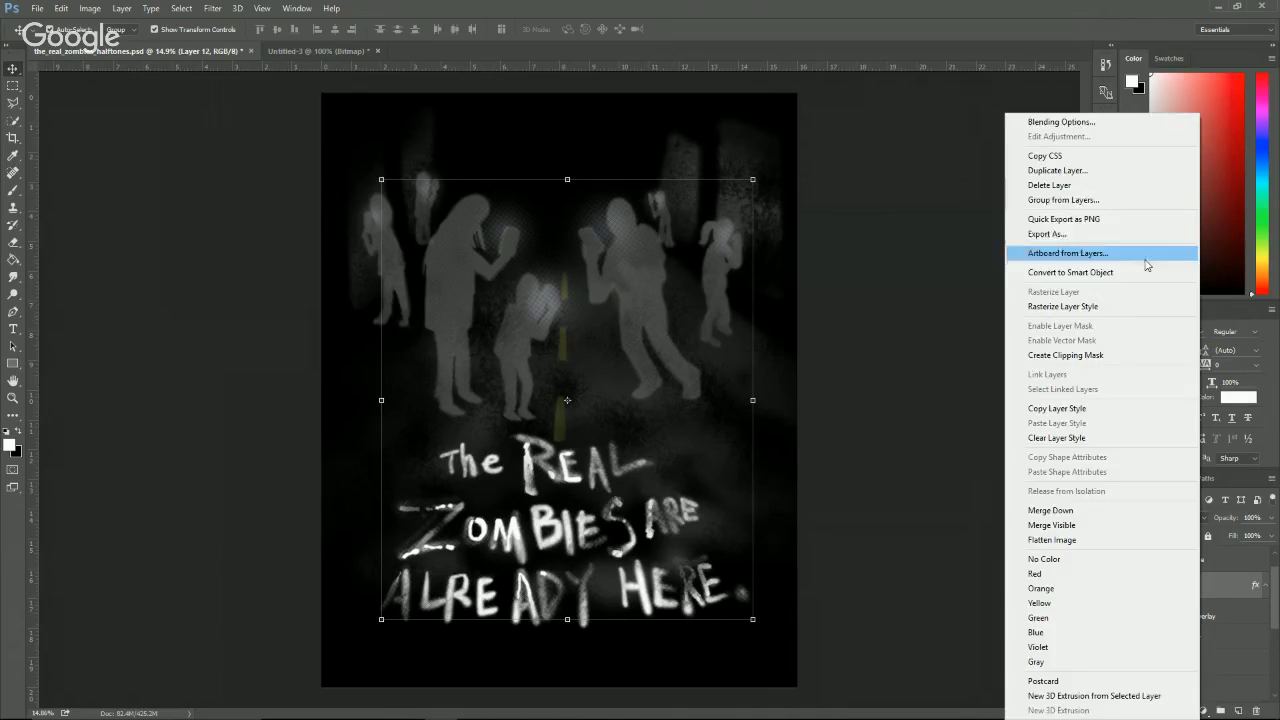
pyautogui.click(1117, 305)
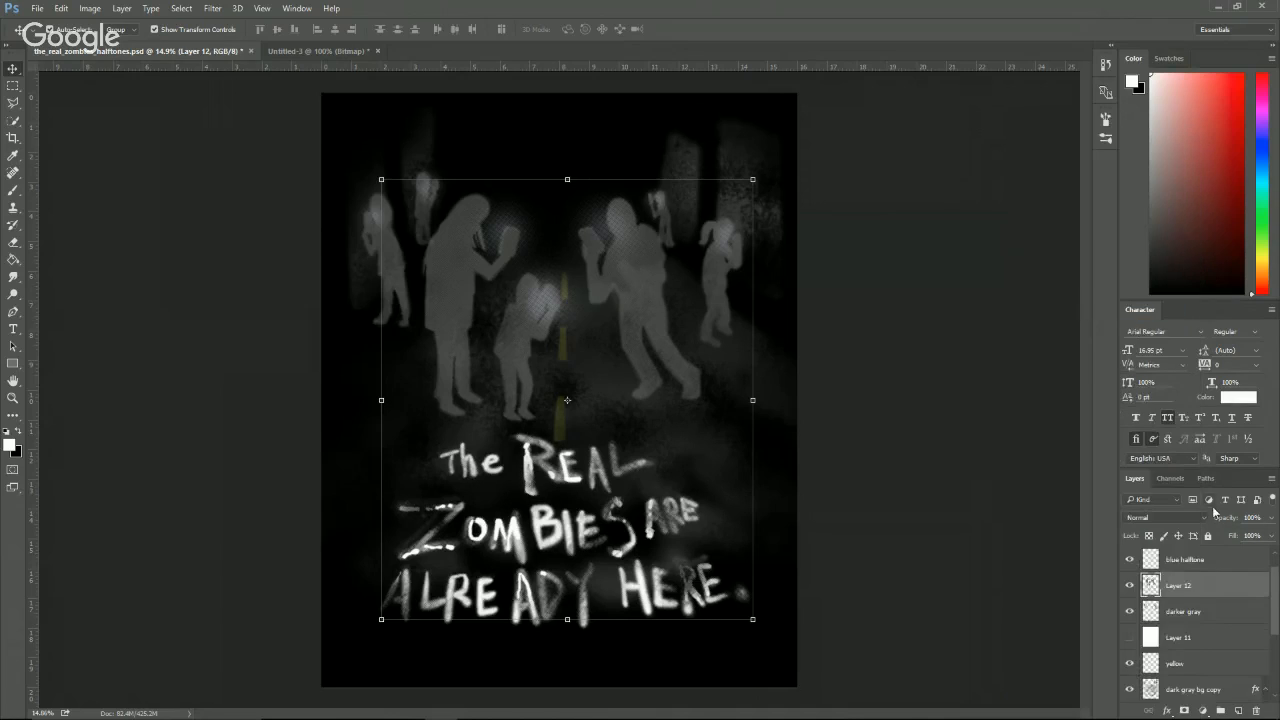
pyautogui.doubleClick(1180, 586)
pyautogui.write('gray ha')
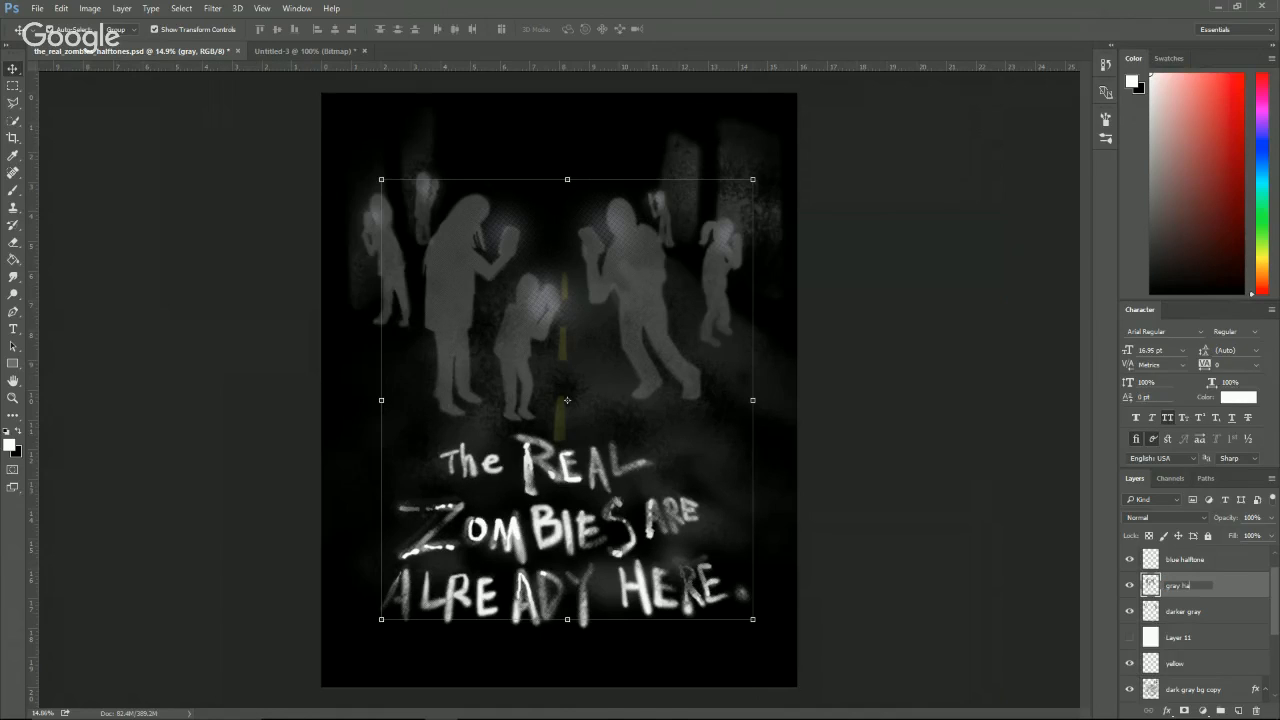
pyautogui.write('lftone')
pyautogui.press('Return')
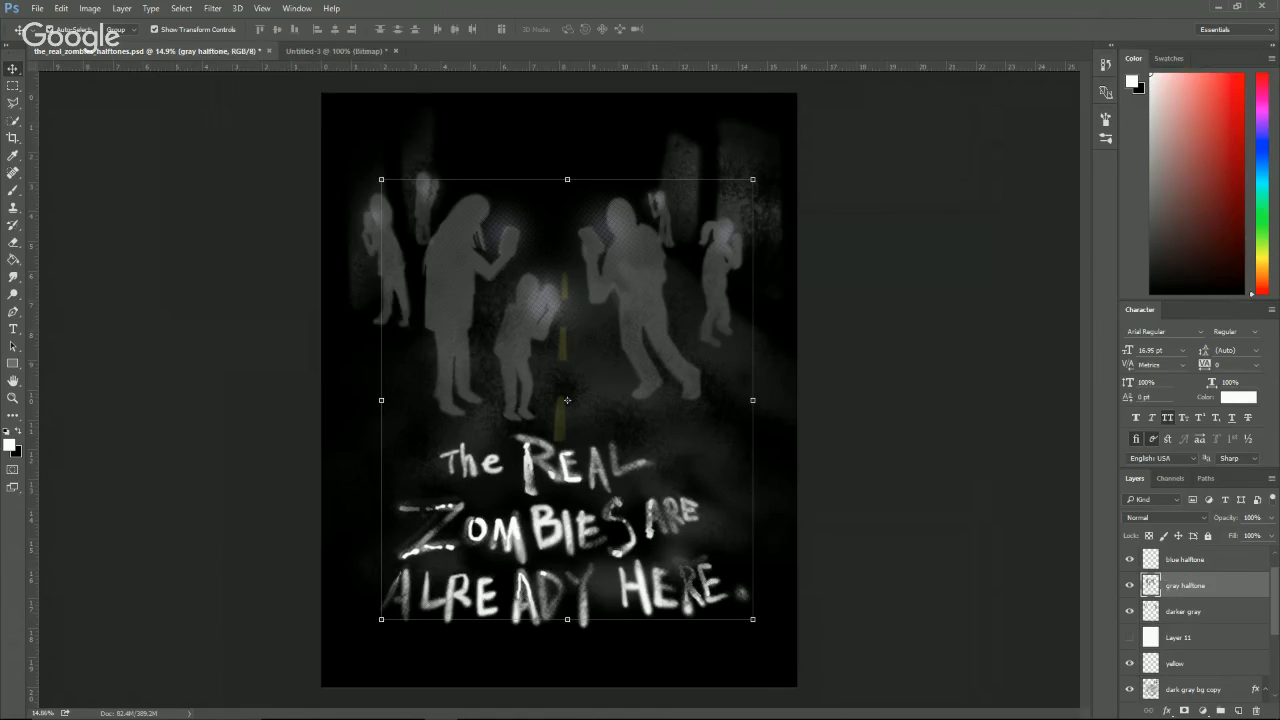
# Show the white backing Layer 11 and hide the gray, blue and white halftone layers to isolate "darker gray".
pyautogui.click(1215, 632)
pyautogui.click(1128, 637)
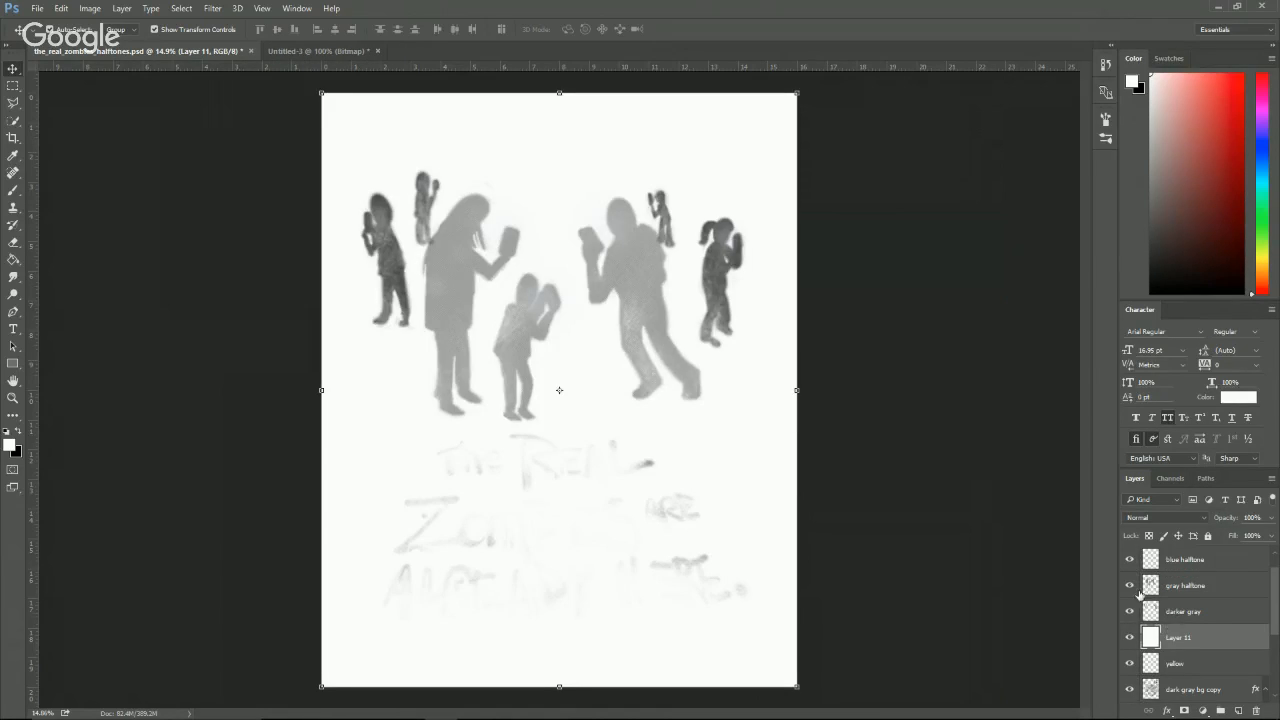
pyautogui.click(1130, 585)
pyautogui.click(1130, 559)
pyautogui.scroll(1, 1130, 570)
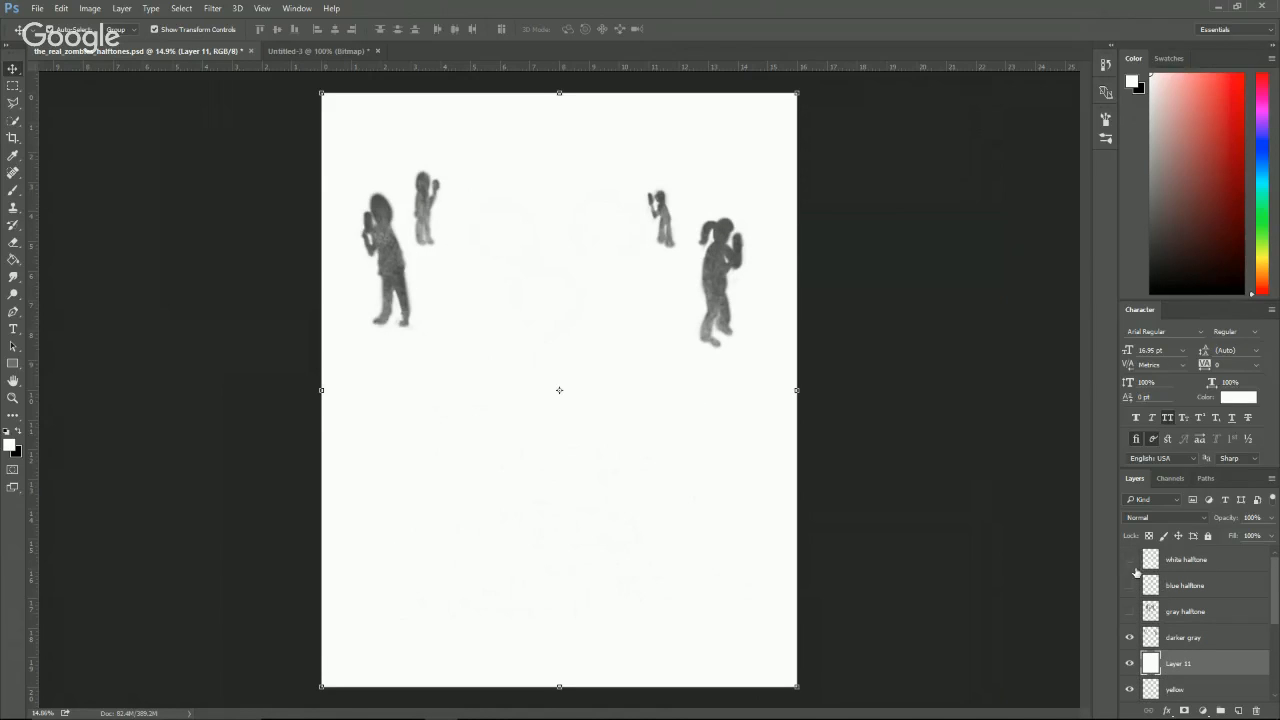
pyautogui.scroll(-1, 1143, 582)
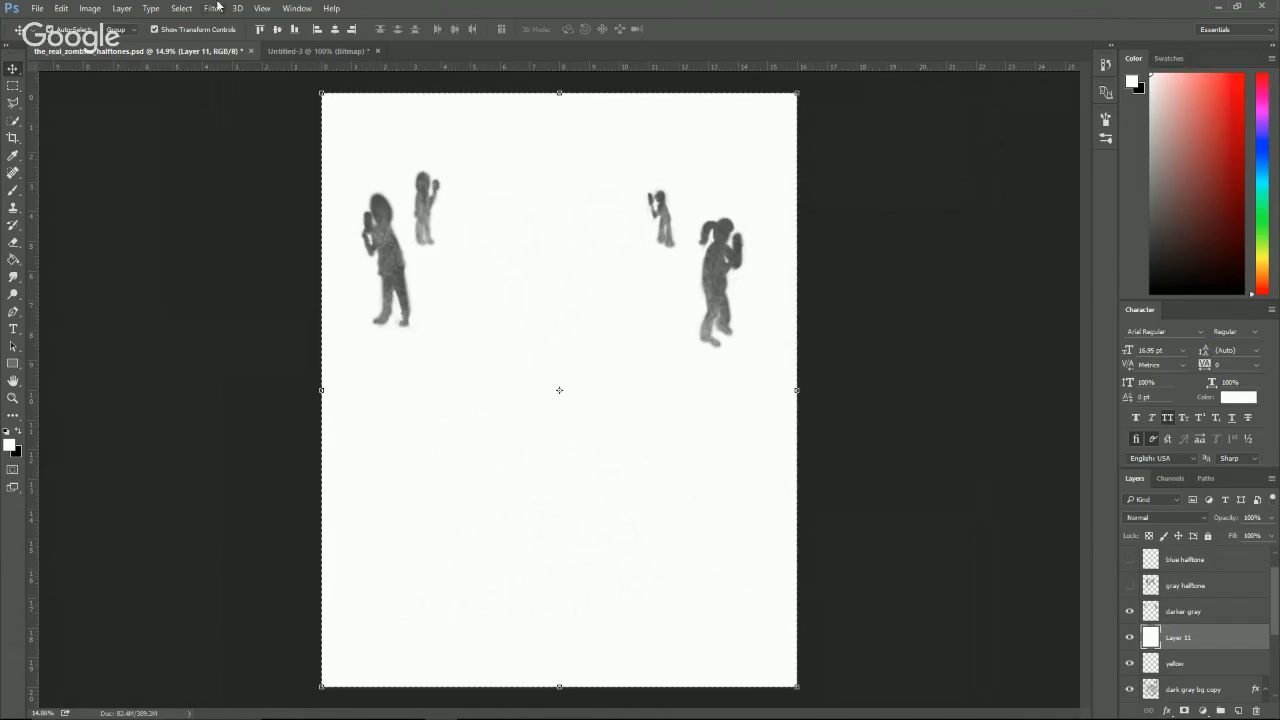
# Copy the selected canvas merged and paste it into a new document with the preset clipboard settings.
pyautogui.click(61, 8)
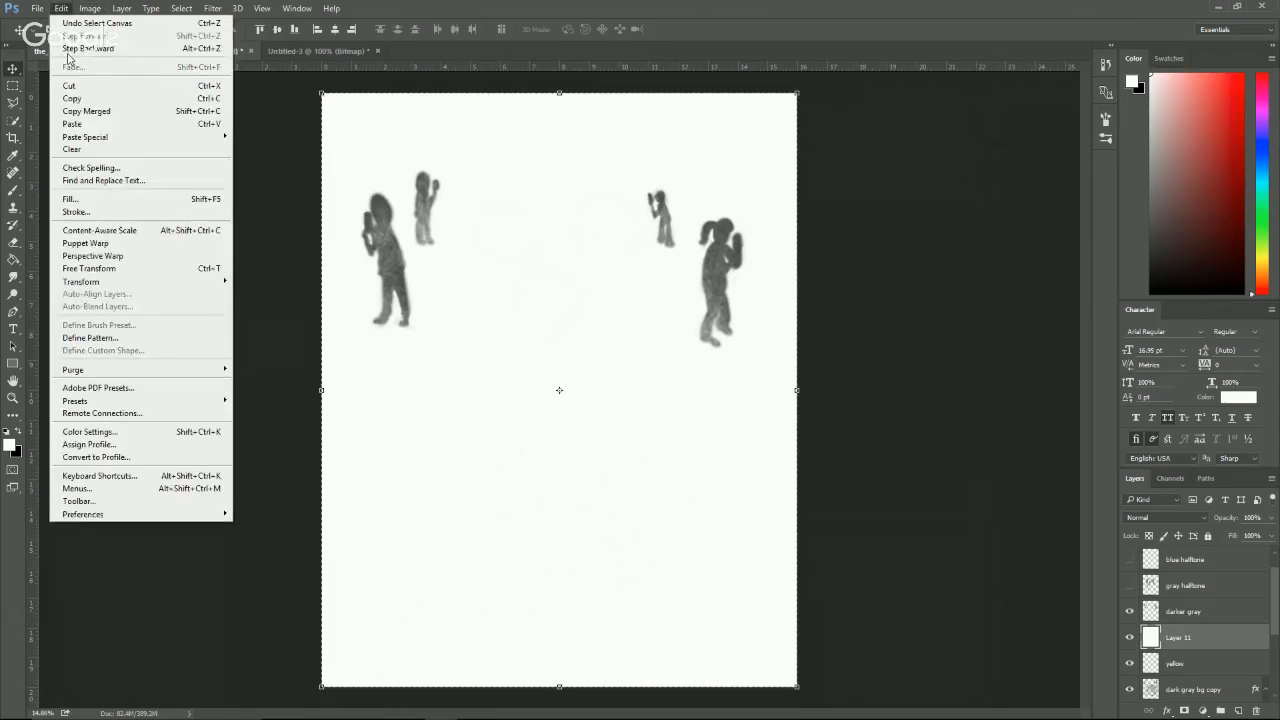
pyautogui.click(89, 112)
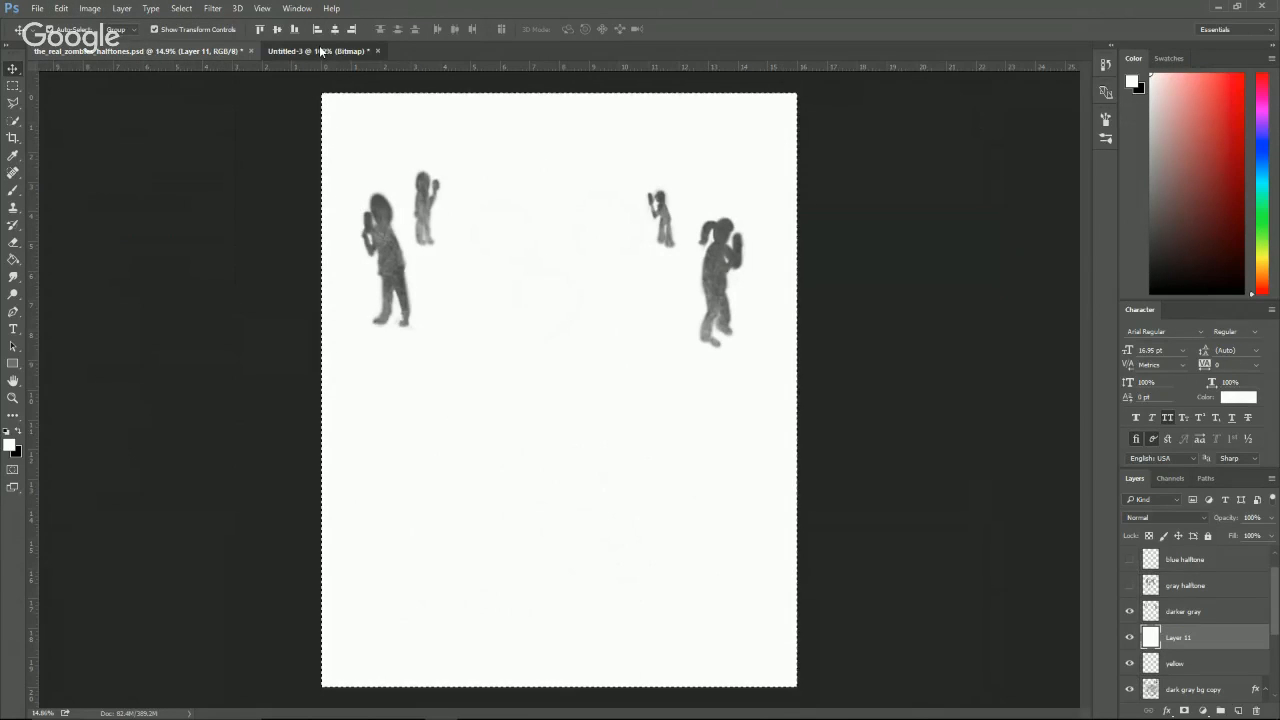
pyautogui.click(319, 50)
pyautogui.hotkey('ctrl', 'n')
pyautogui.press('Return')
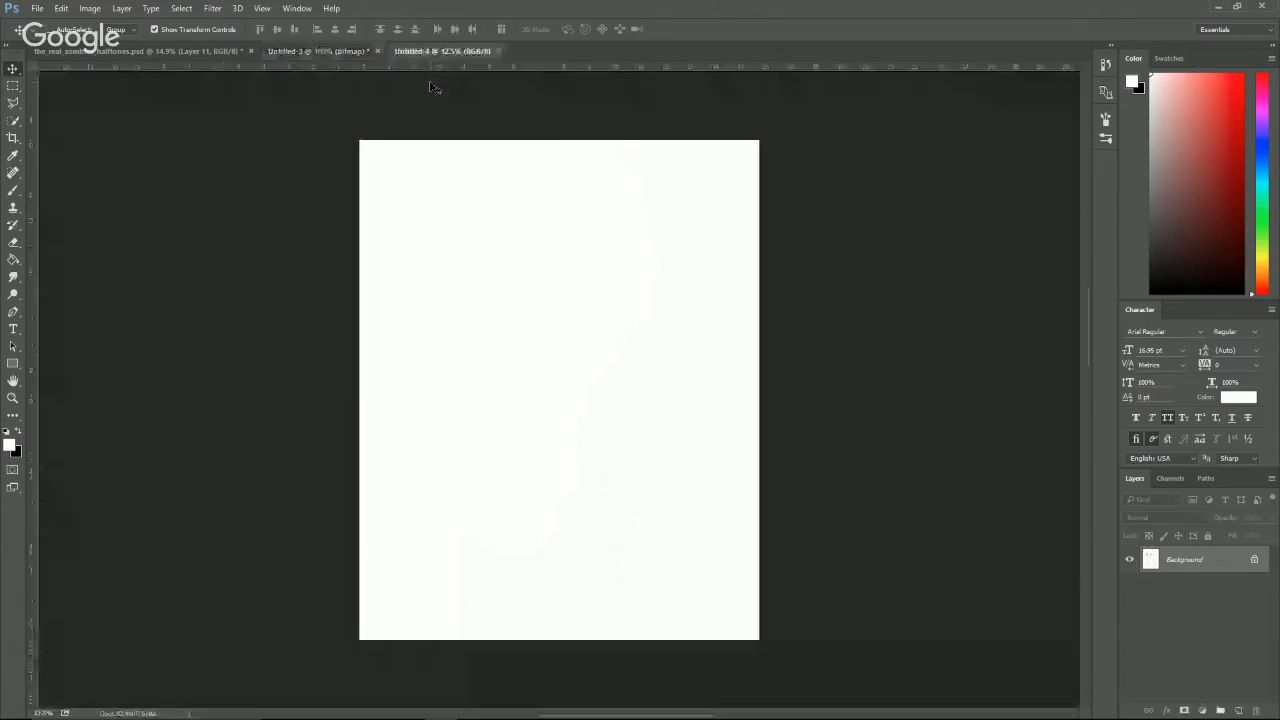
pyautogui.hotkey('ctrl', 'v')
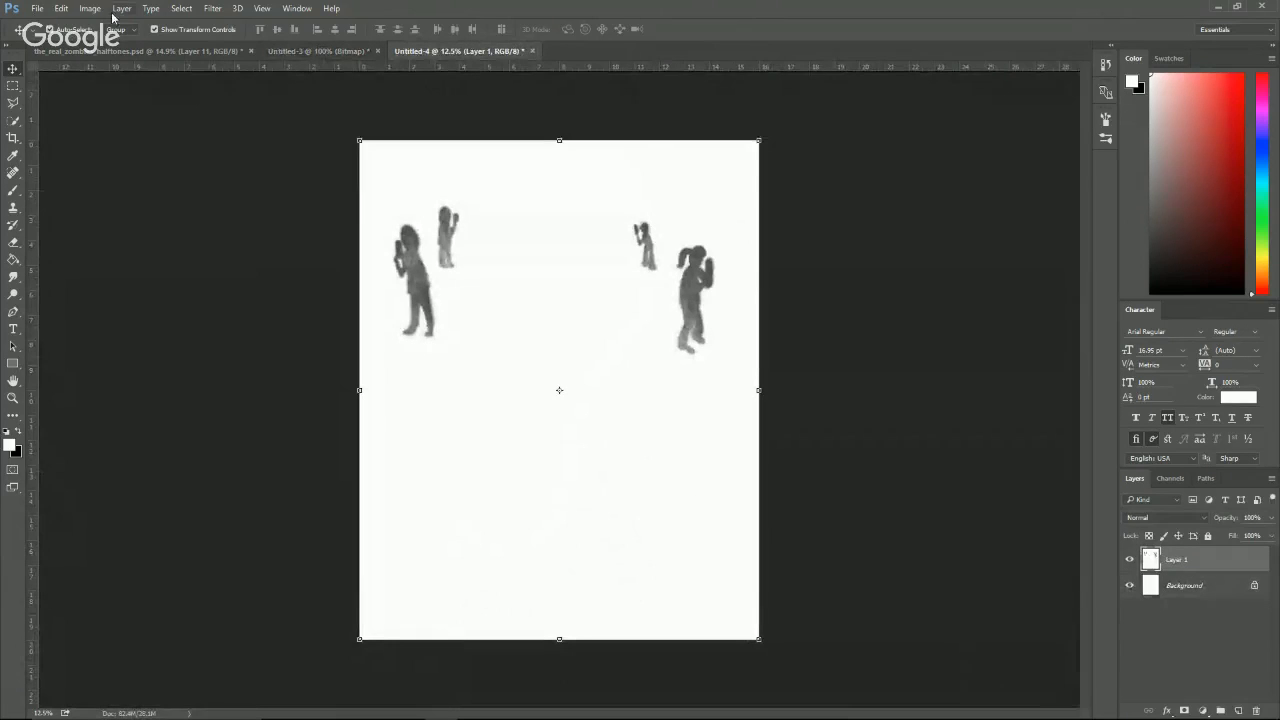
# Convert the new darker gray document to Grayscale mode, flattening the layers and discarding the colour information.
pyautogui.click(90, 8)
pyautogui.moveTo(118, 24)
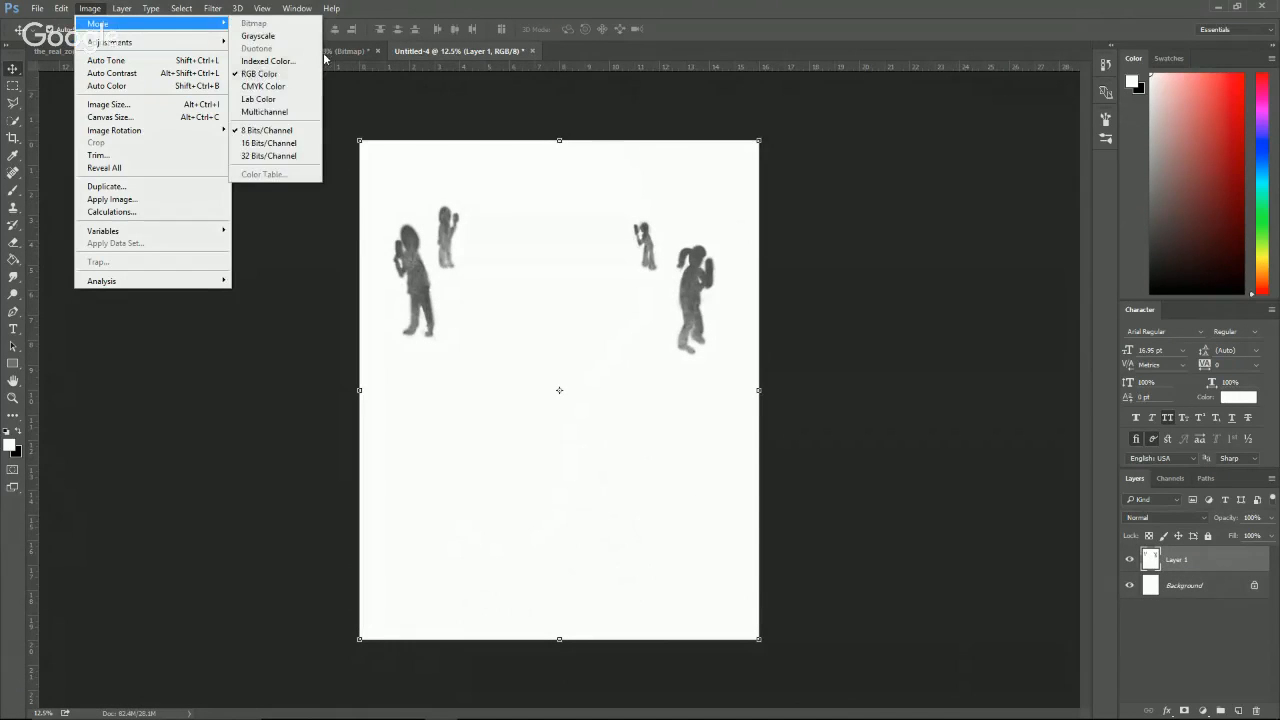
pyautogui.click(275, 37)
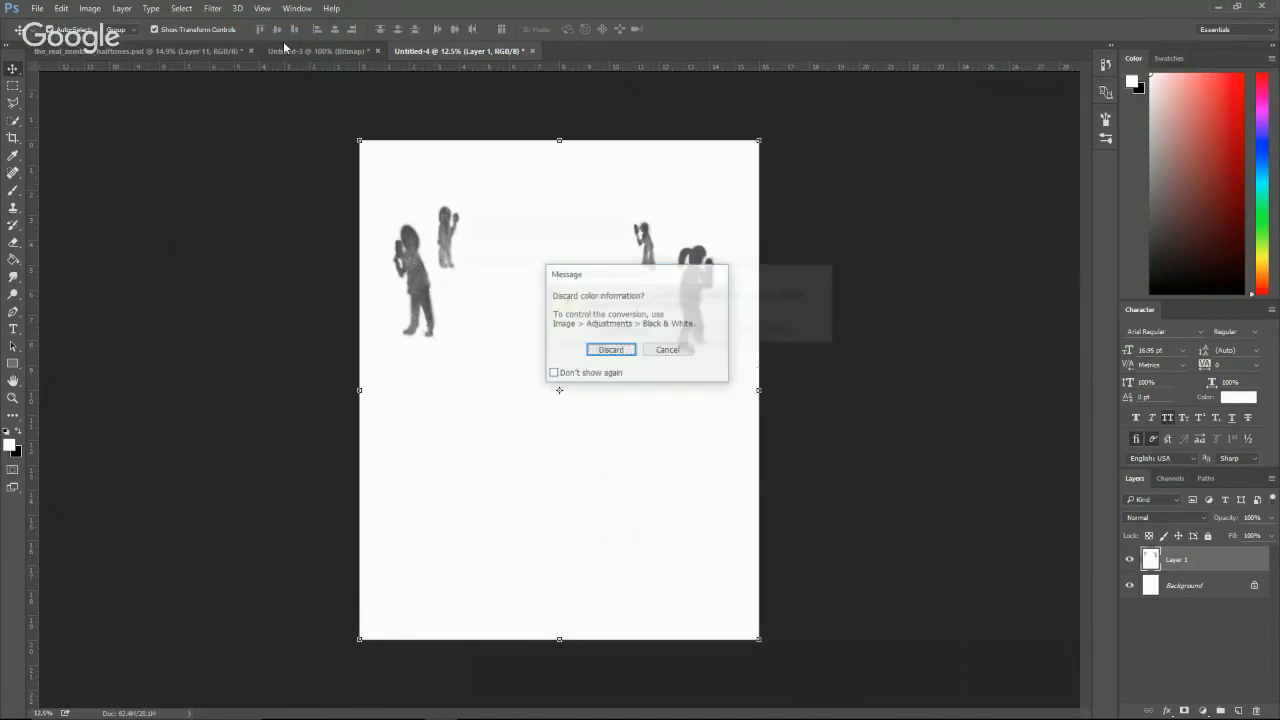
pyautogui.press('Return')
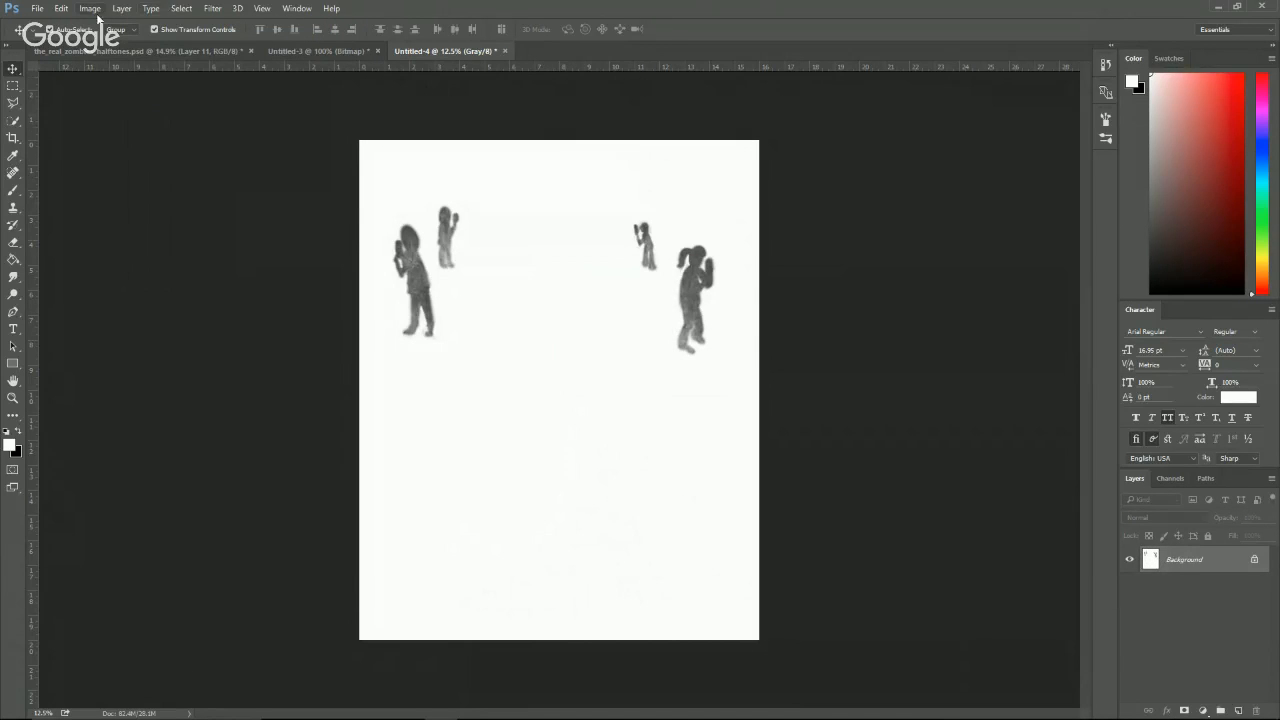
# Convert the darker gray document to Bitmap mode using a halftone screen of 30 lines/inch, 125 degrees and square shape.
pyautogui.click(90, 8)
pyautogui.moveTo(118, 24)
pyautogui.click(275, 22)
pyautogui.press('Return')
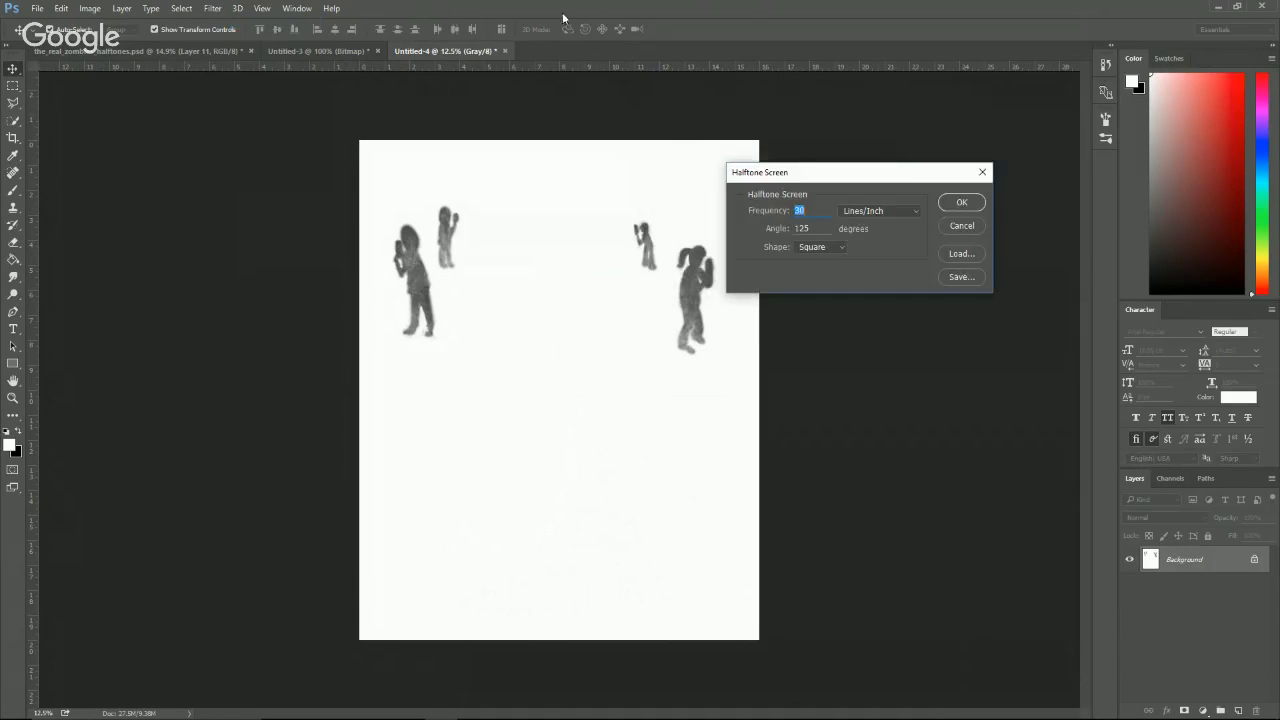
pyautogui.press('Return')
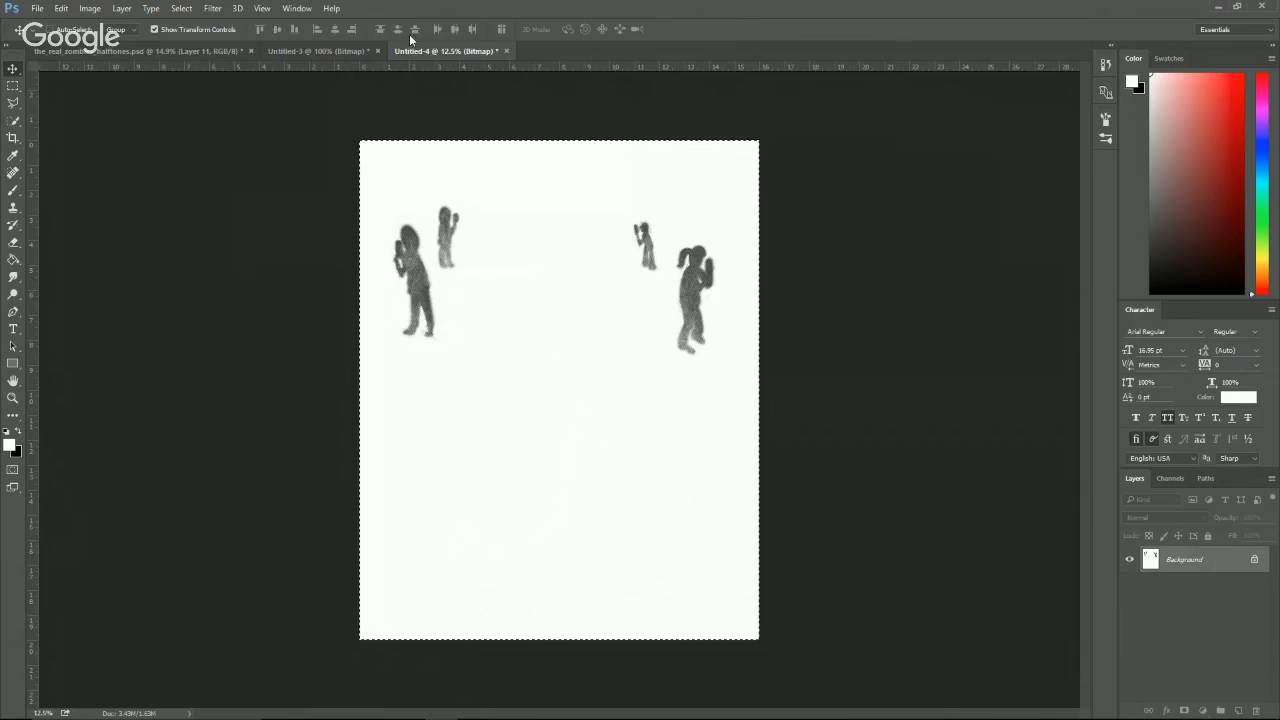
# Paste the copied halftone bitmap into the_real_zombies_halftones.psd and bring it to the front of the layer stack.
pyautogui.click(190, 50)
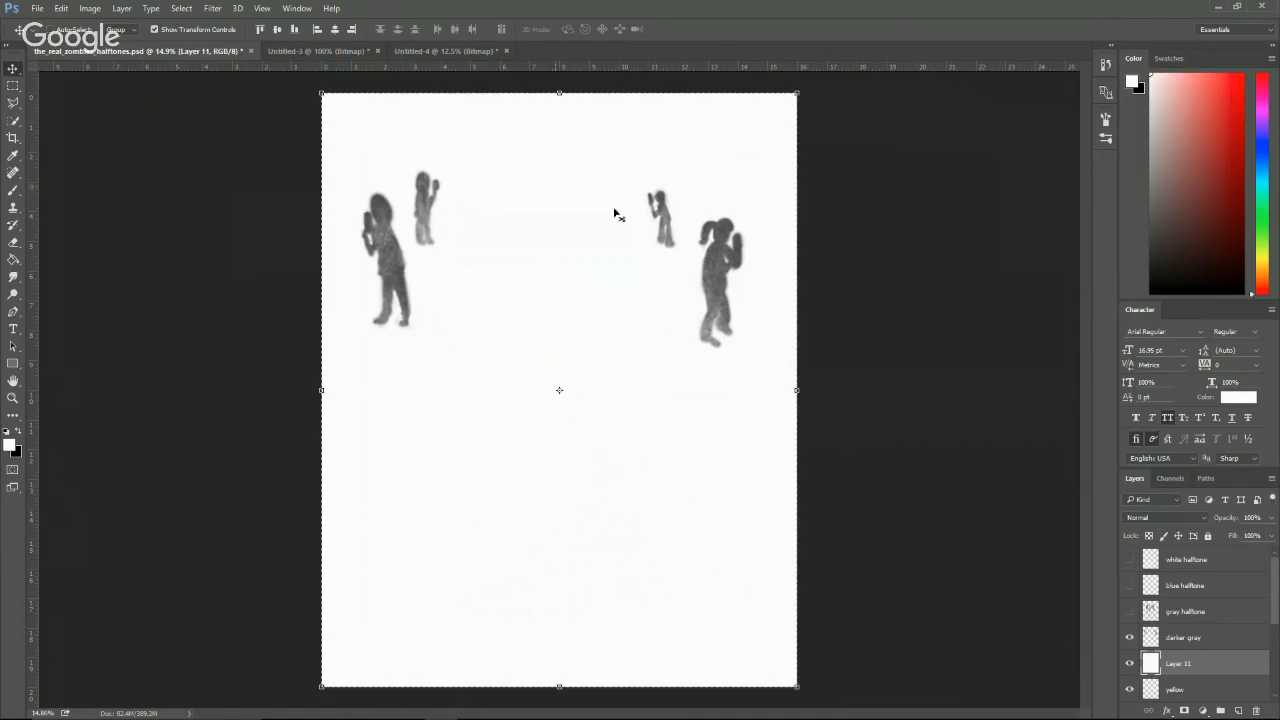
pyautogui.hotkey('ctrl', 'v')
pyautogui.hotkey('ctrl', 'shift', ']')
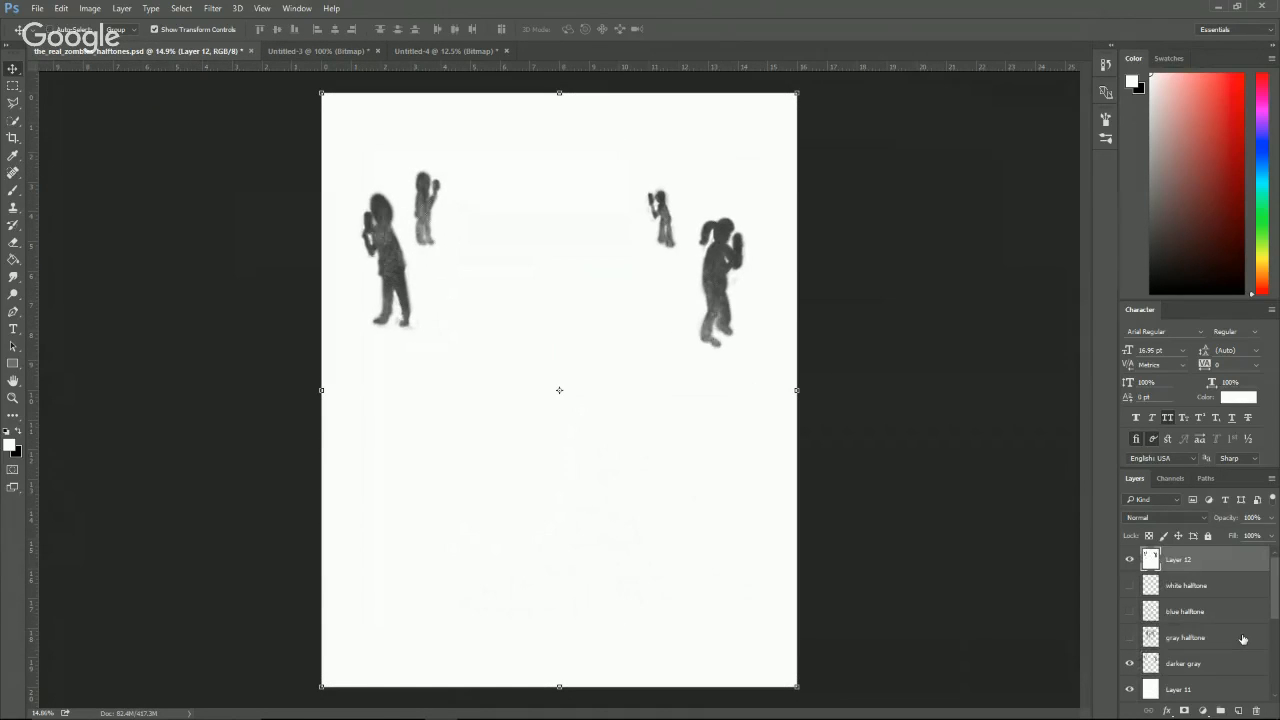
# Select the white areas of Layer 12 with Color Range using sampled colors, delete them and deselect.
pyautogui.click(181, 8)
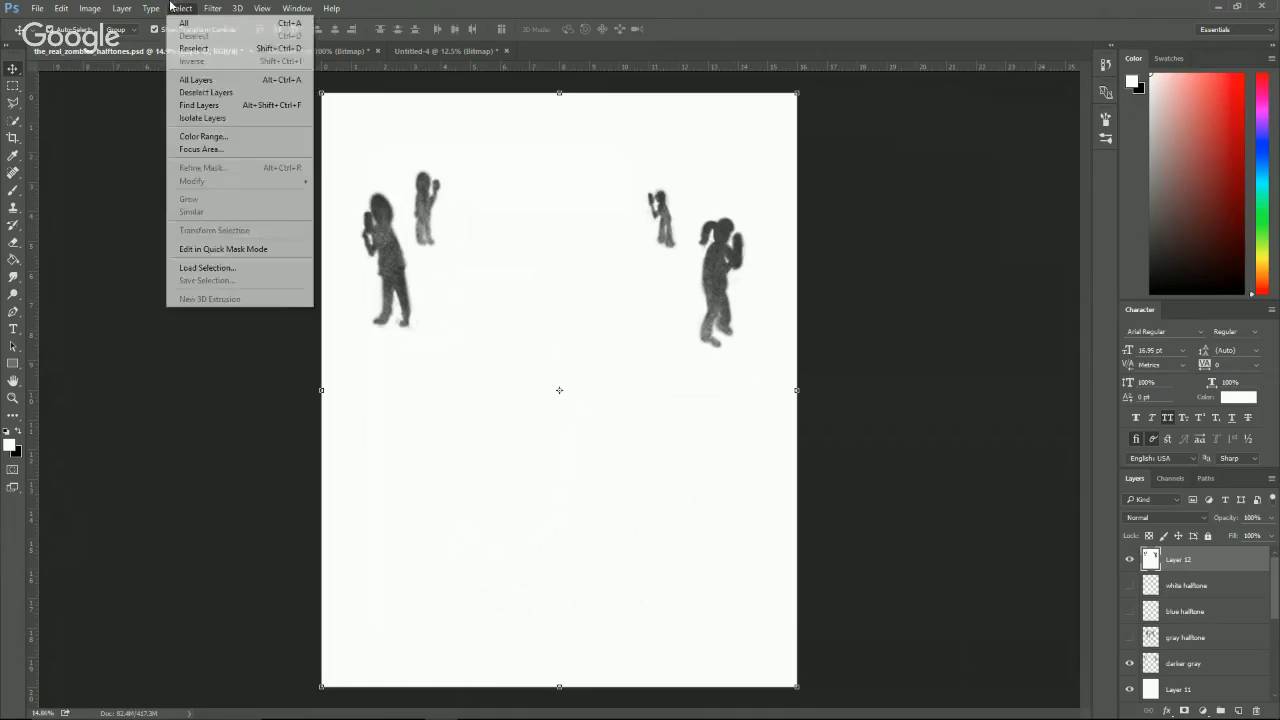
pyautogui.click(200, 136)
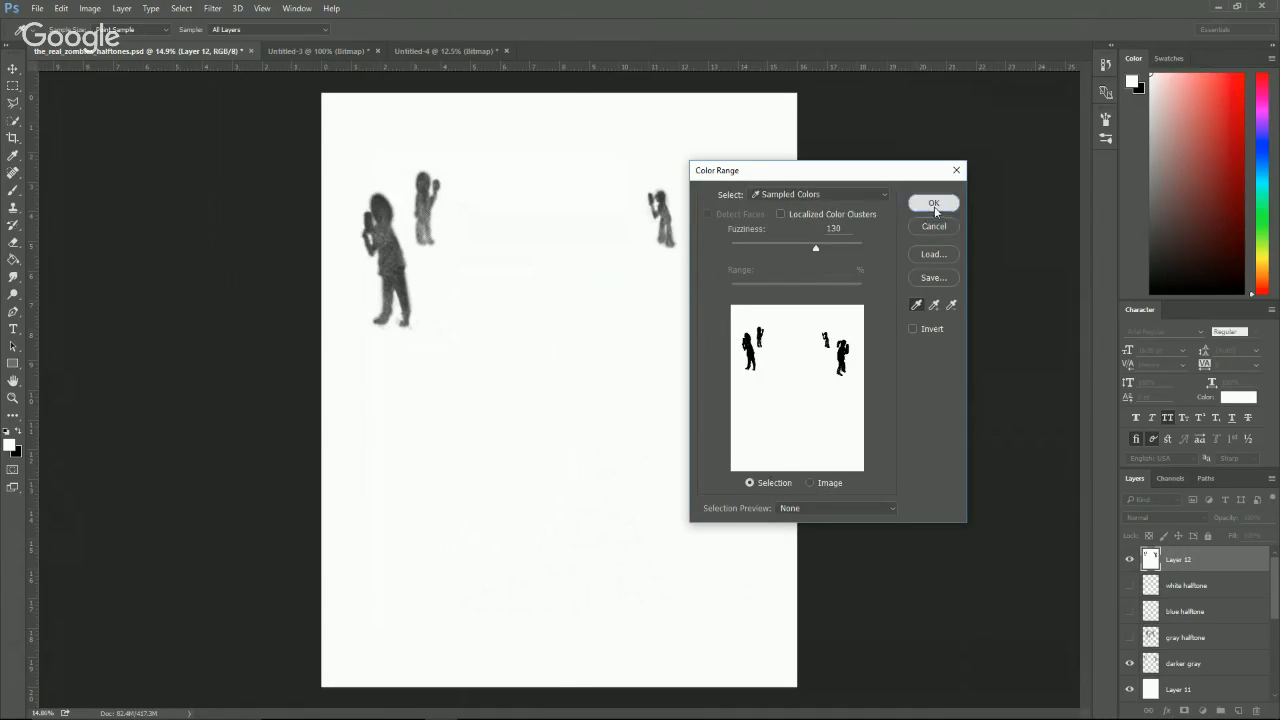
pyautogui.click(936, 209)
pyautogui.press('Delete')
pyautogui.hotkey('ctrl', 'd')
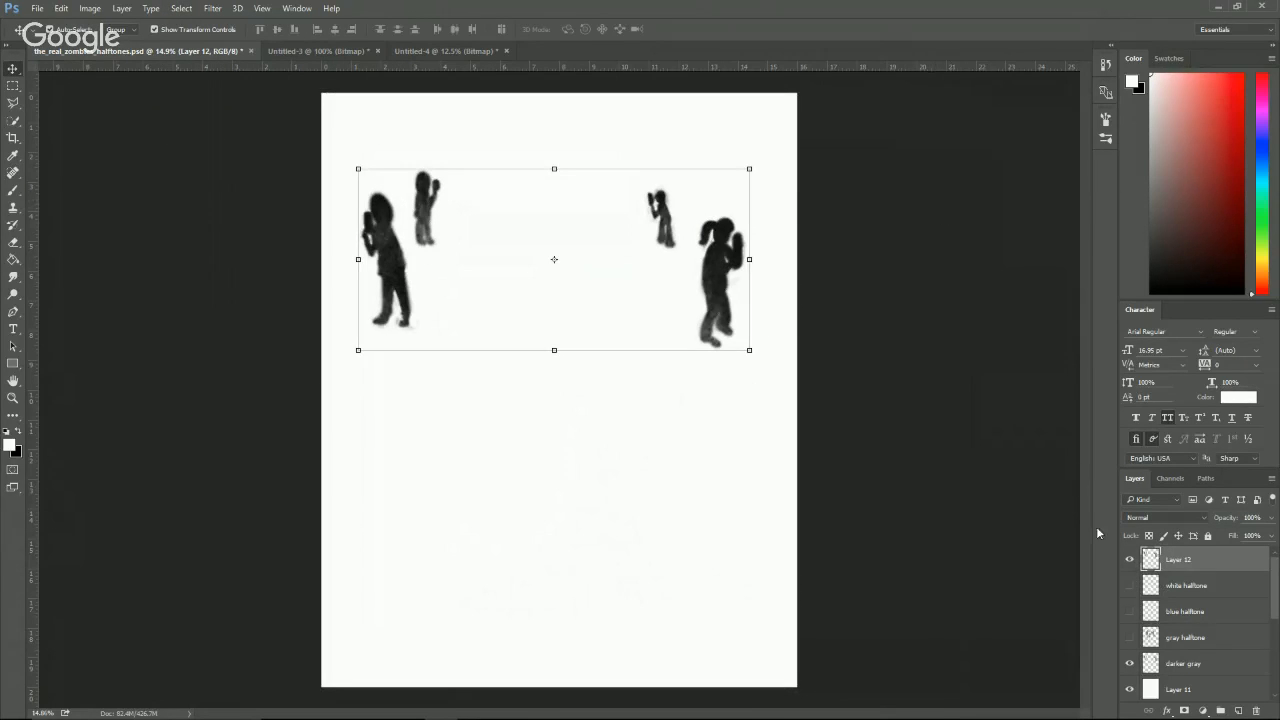
# Move Layer 12 directly above "darker gray", and hide the "darker gray" layer and the white backing Layer 11.
pyautogui.moveTo(1190, 559); pyautogui.dragTo(1223, 651)
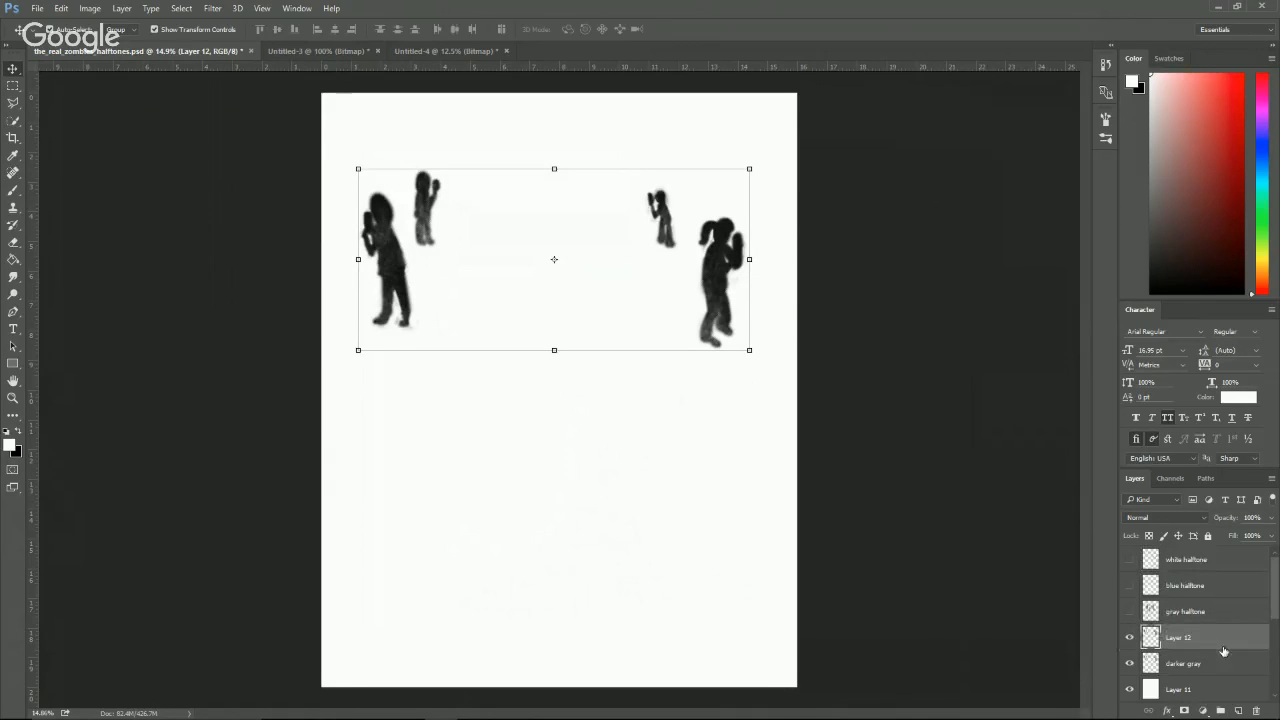
pyautogui.click(1130, 664)
pyautogui.click(1130, 689)
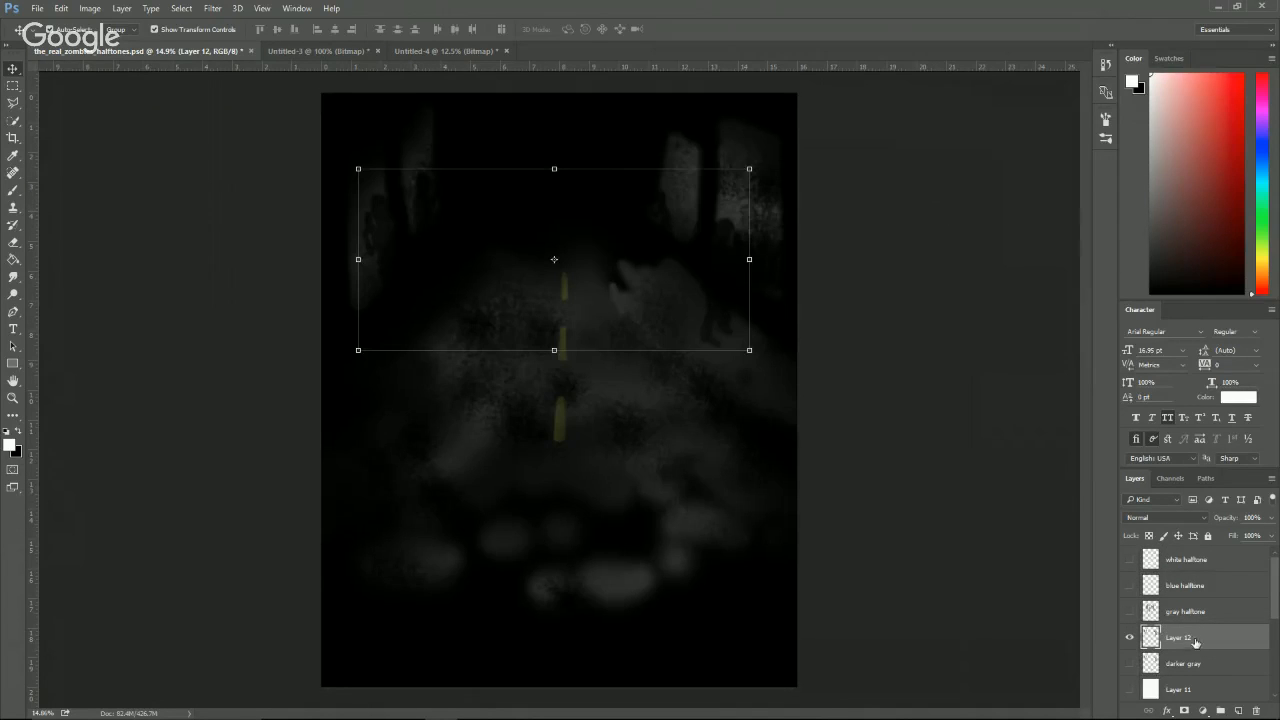
# Add a Color Overlay in dark gray #3b3b3b to Layer 12 at 100% opacity in Normal blend mode.
pyautogui.rightClick(1195, 642)
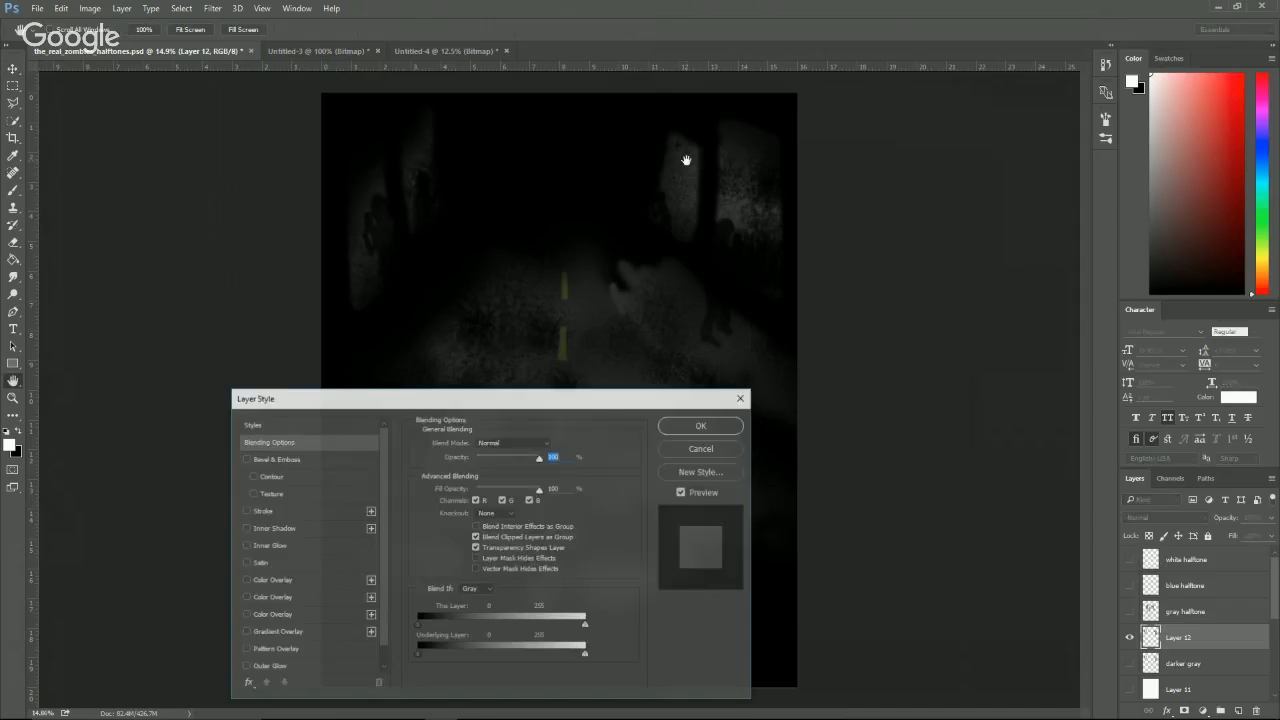
pyautogui.click(284, 597)
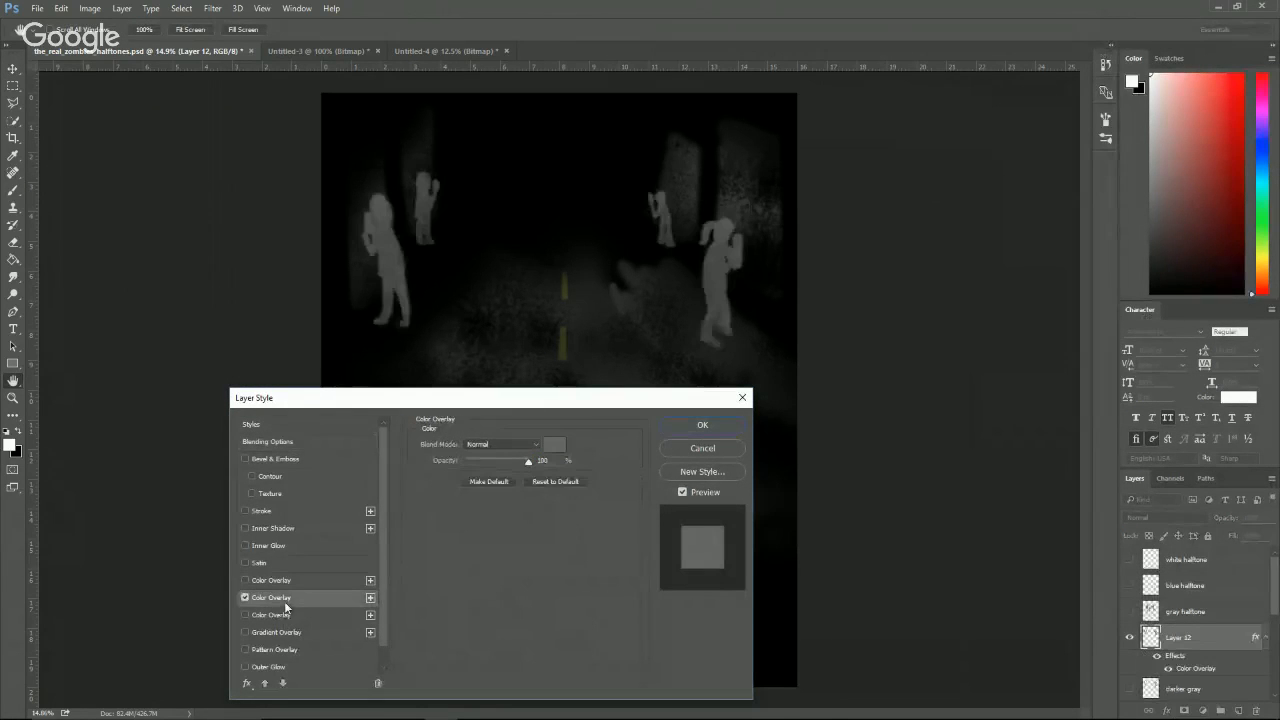
pyautogui.click(554, 444)
pyautogui.moveTo(842, 381); pyautogui.dragTo(798, 388)
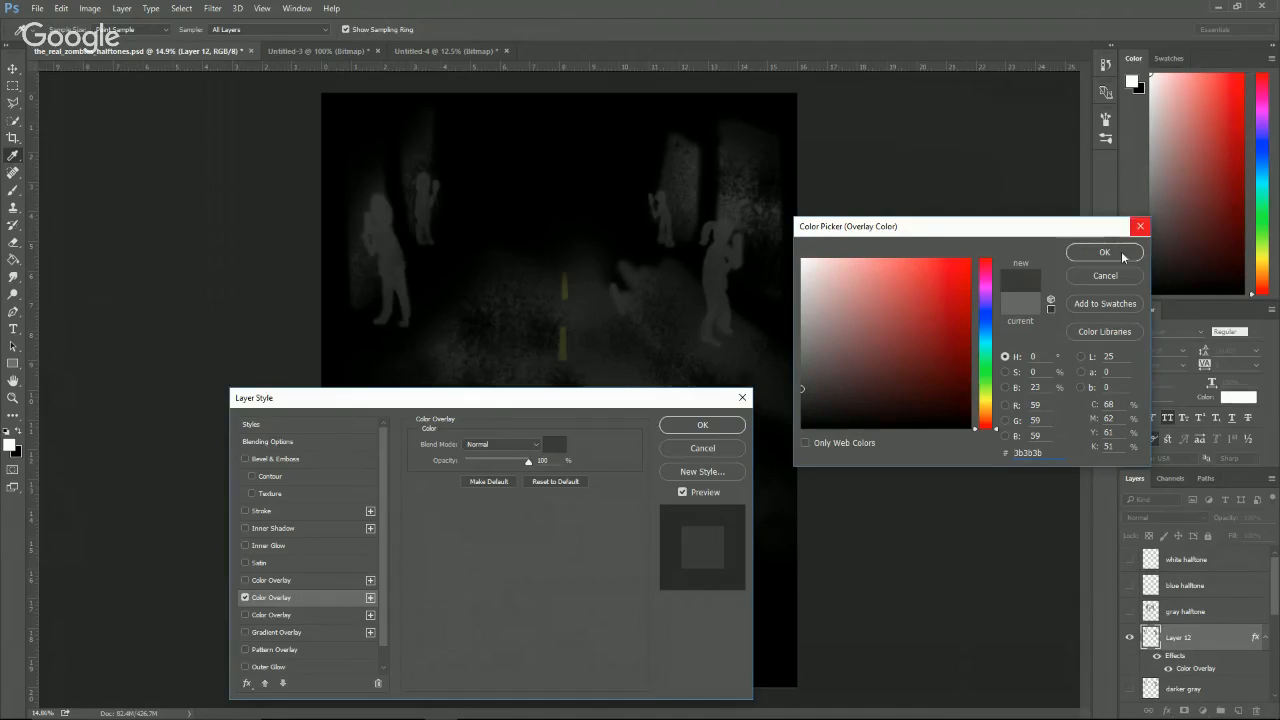
pyautogui.click(1104, 252)
pyautogui.click(1130, 590)
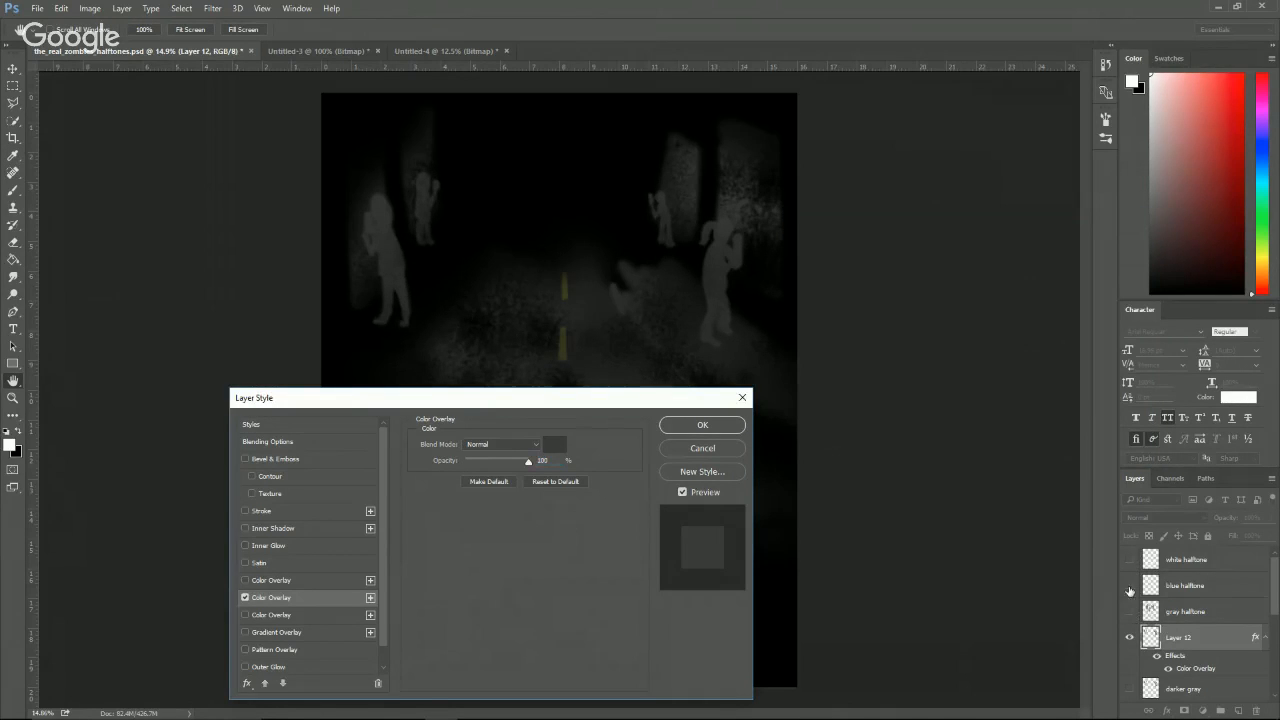
pyautogui.click(673, 424)
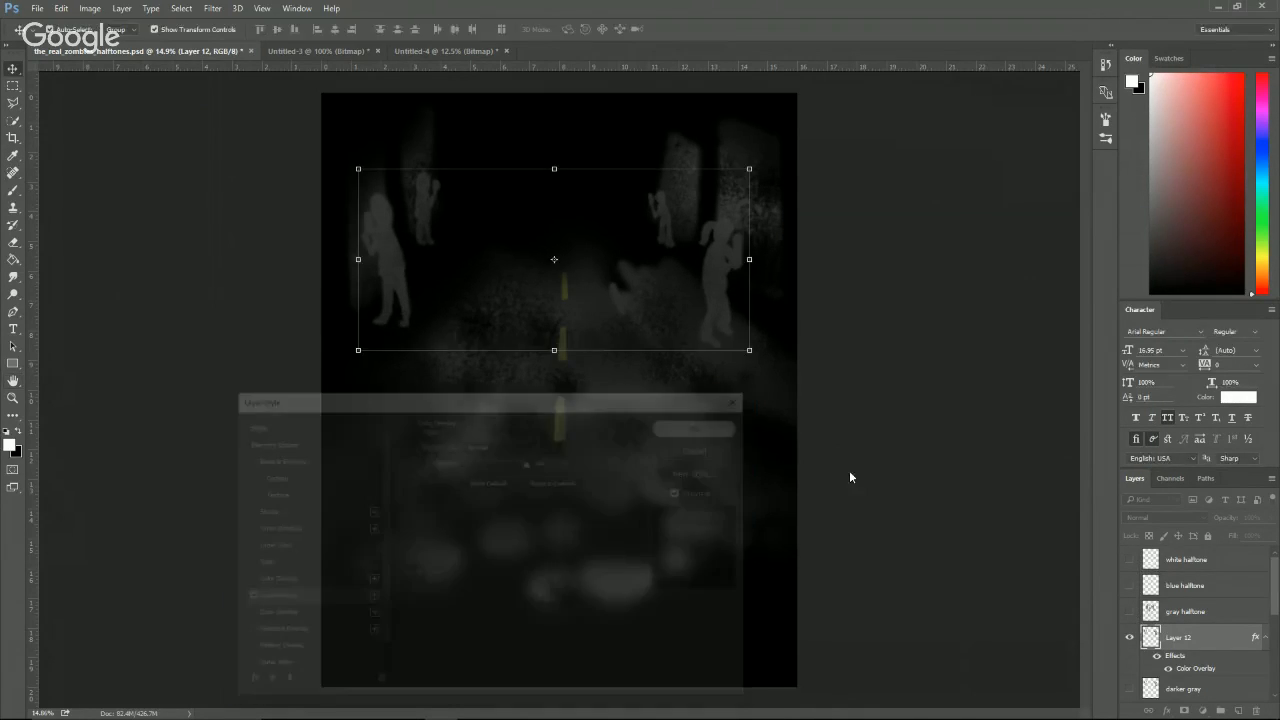
# Show the gray halftone, blue halftone and white halftone layers again.
pyautogui.click(1130, 611)
pyautogui.click(1129, 586)
pyautogui.click(1131, 560)
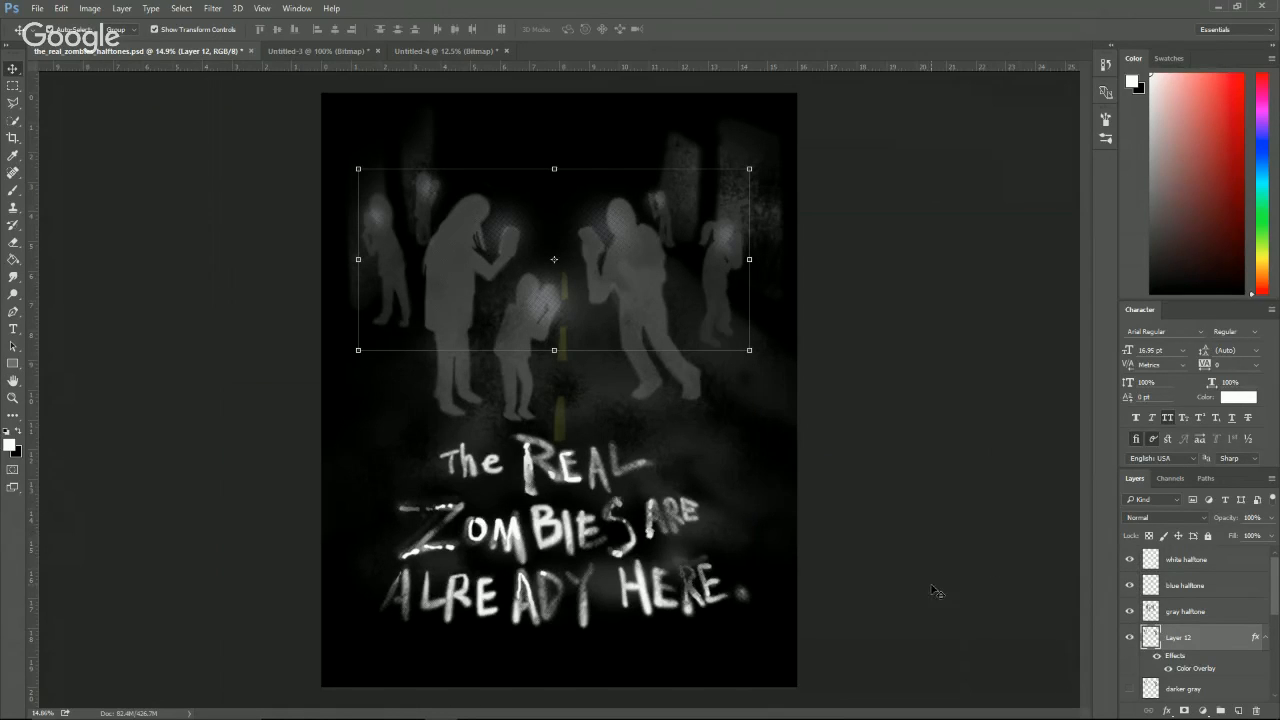
# Rename Layer 12 as "dark gray halftone" and rasterize its layer style.
pyautogui.scroll(-2, 1135, 637)
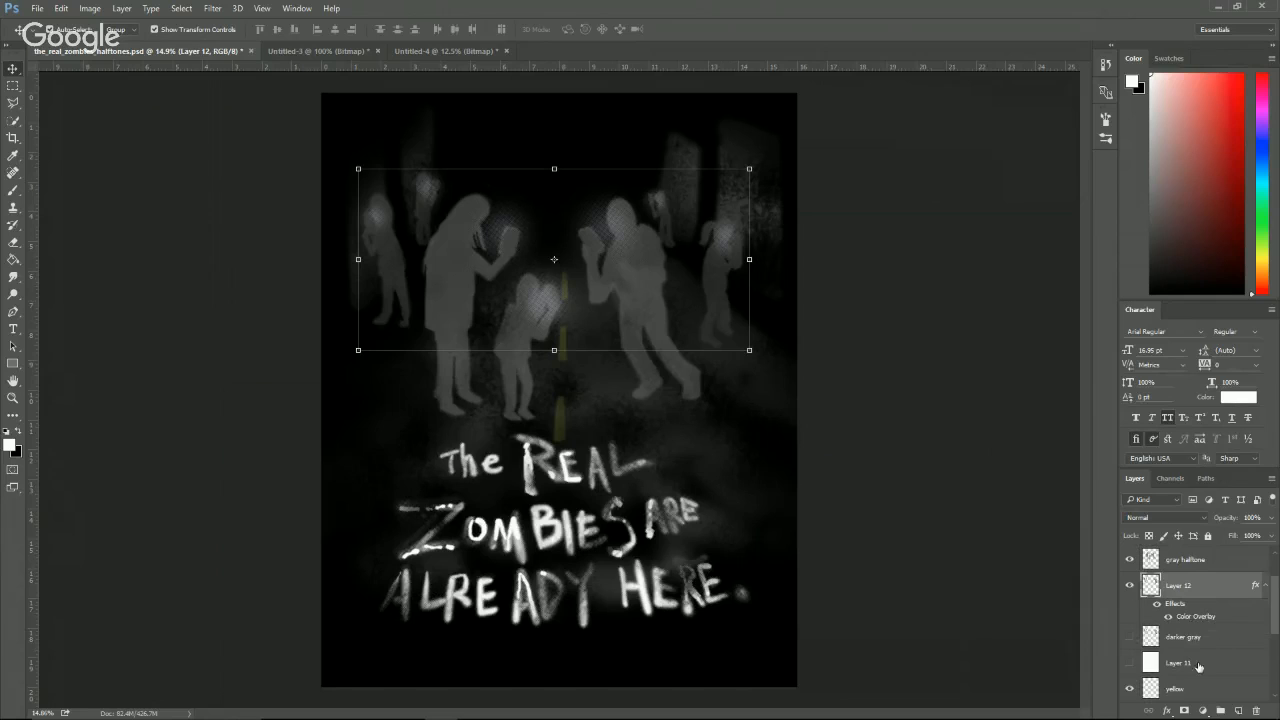
pyautogui.click(1199, 667)
pyautogui.scroll(-2, 1155, 647)
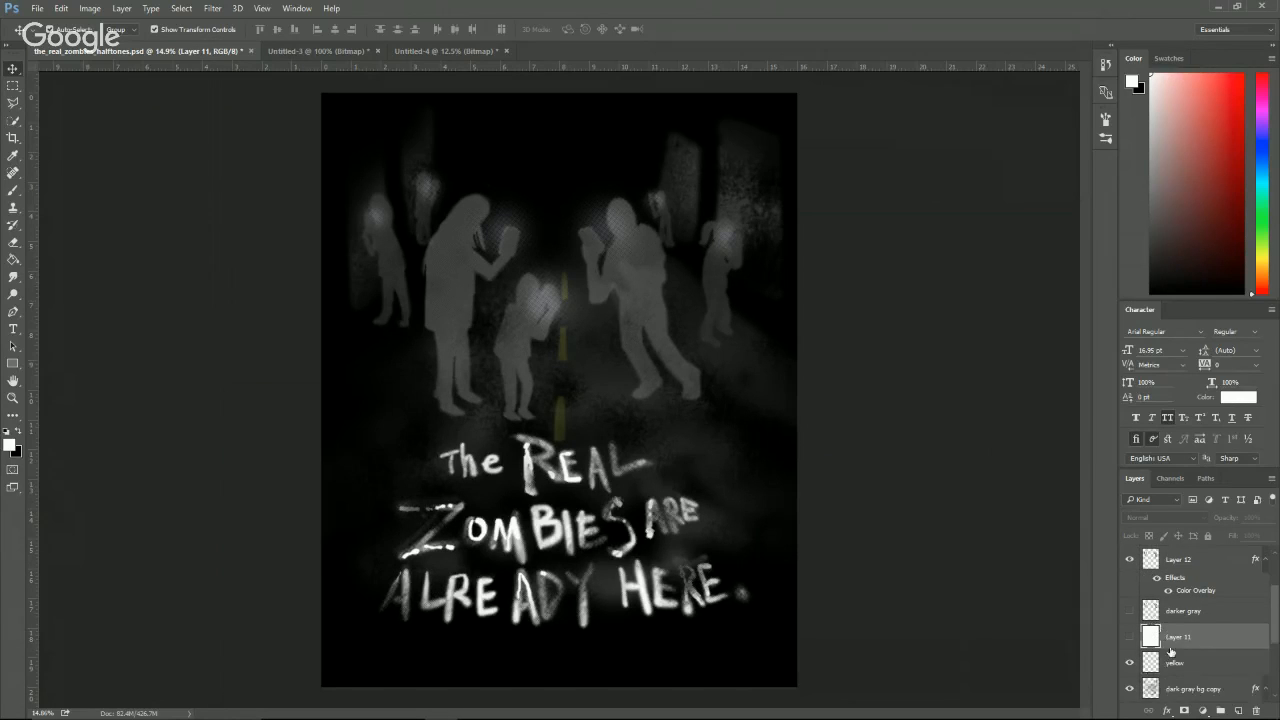
pyautogui.scroll(-1, 1191, 653)
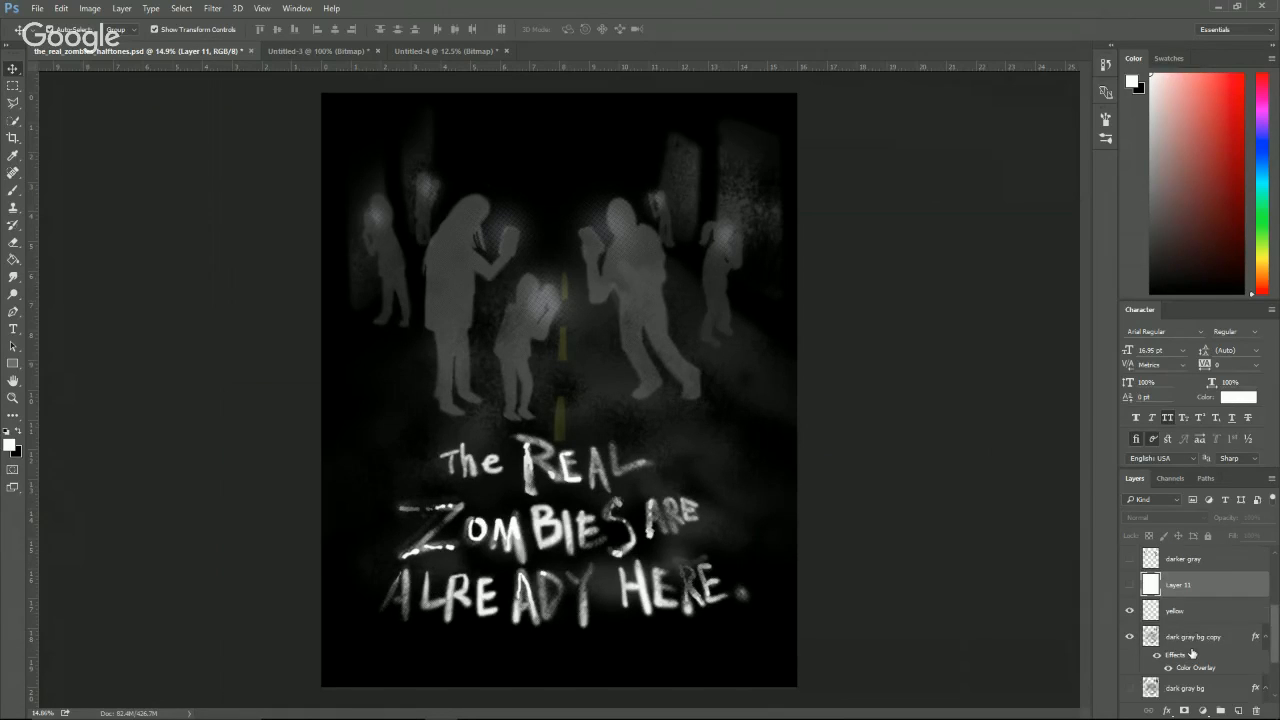
pyautogui.scroll(5, 1188, 648)
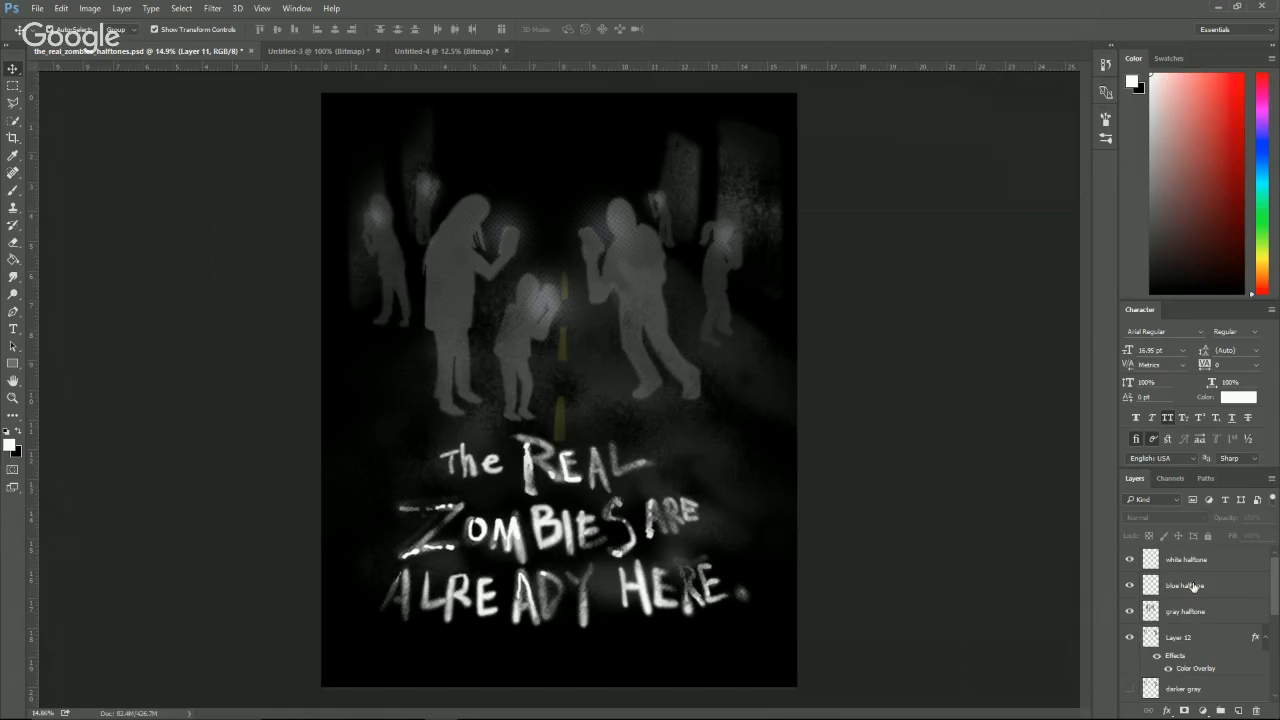
pyautogui.scroll(-1, 1193, 600)
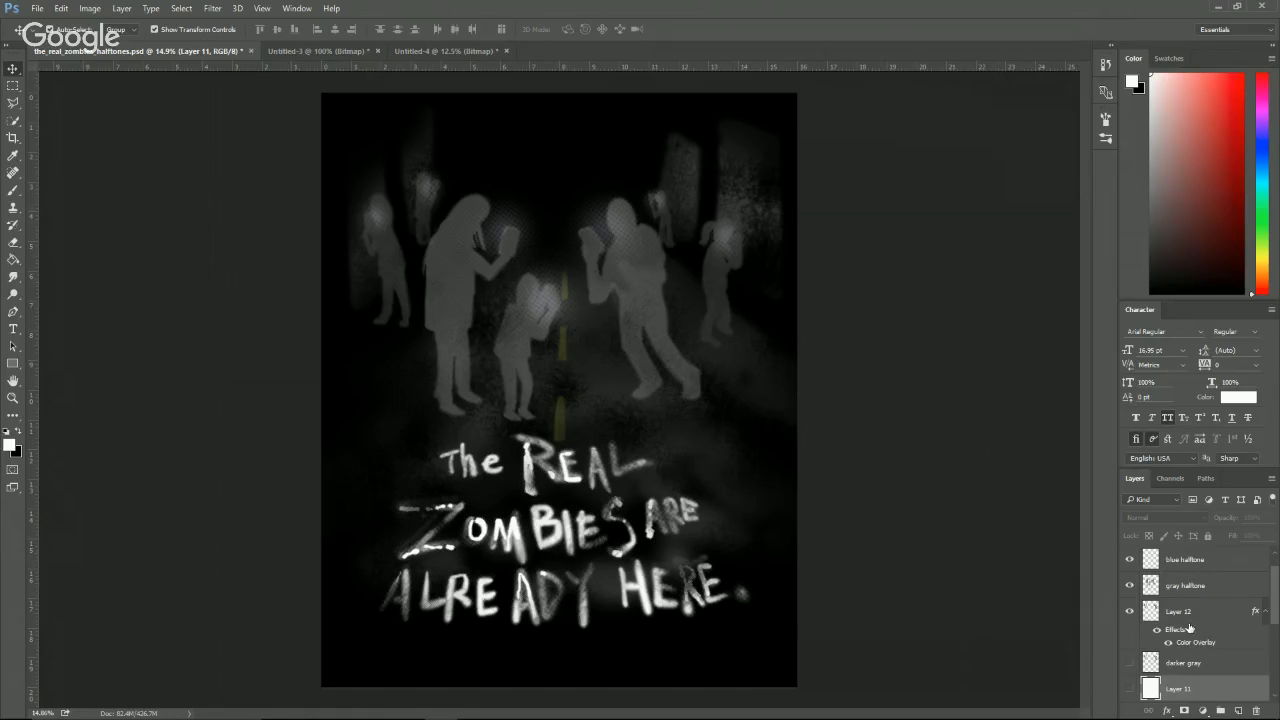
pyautogui.doubleClick(1186, 615)
pyautogui.write('dar')
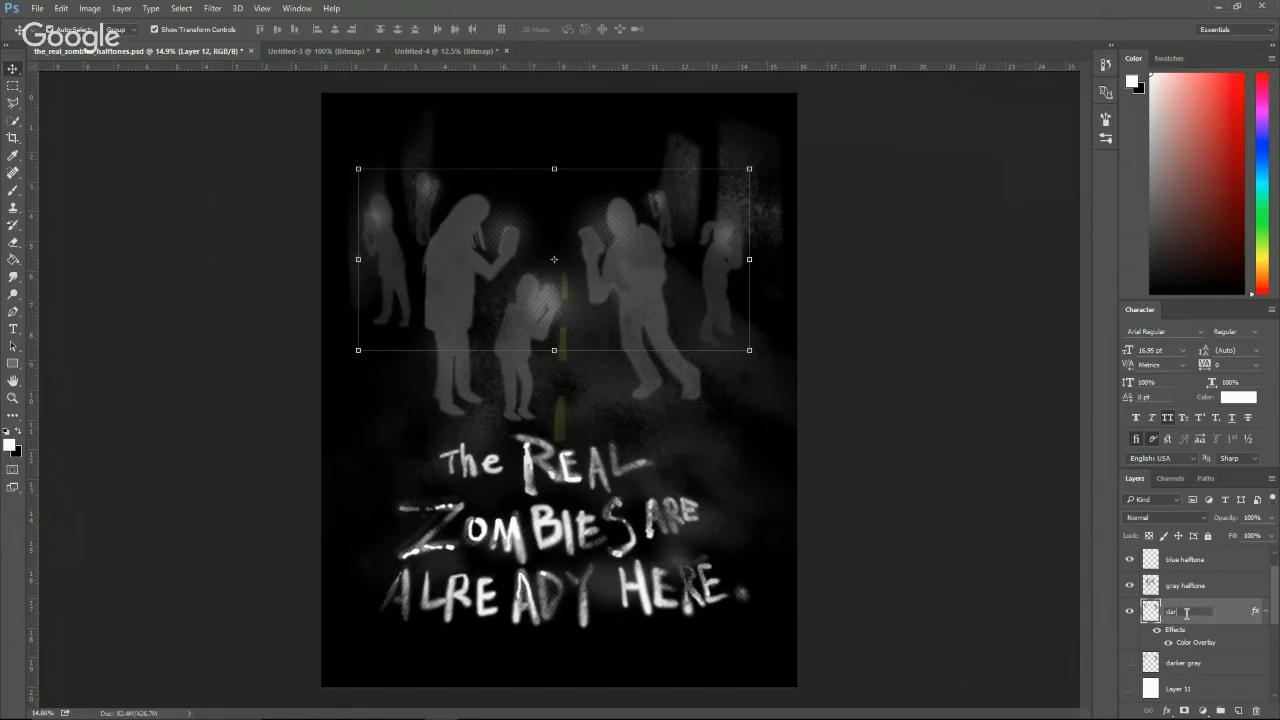
pyautogui.write('k gray halftone')
pyautogui.press('Return')
pyautogui.rightClick(1176, 621)
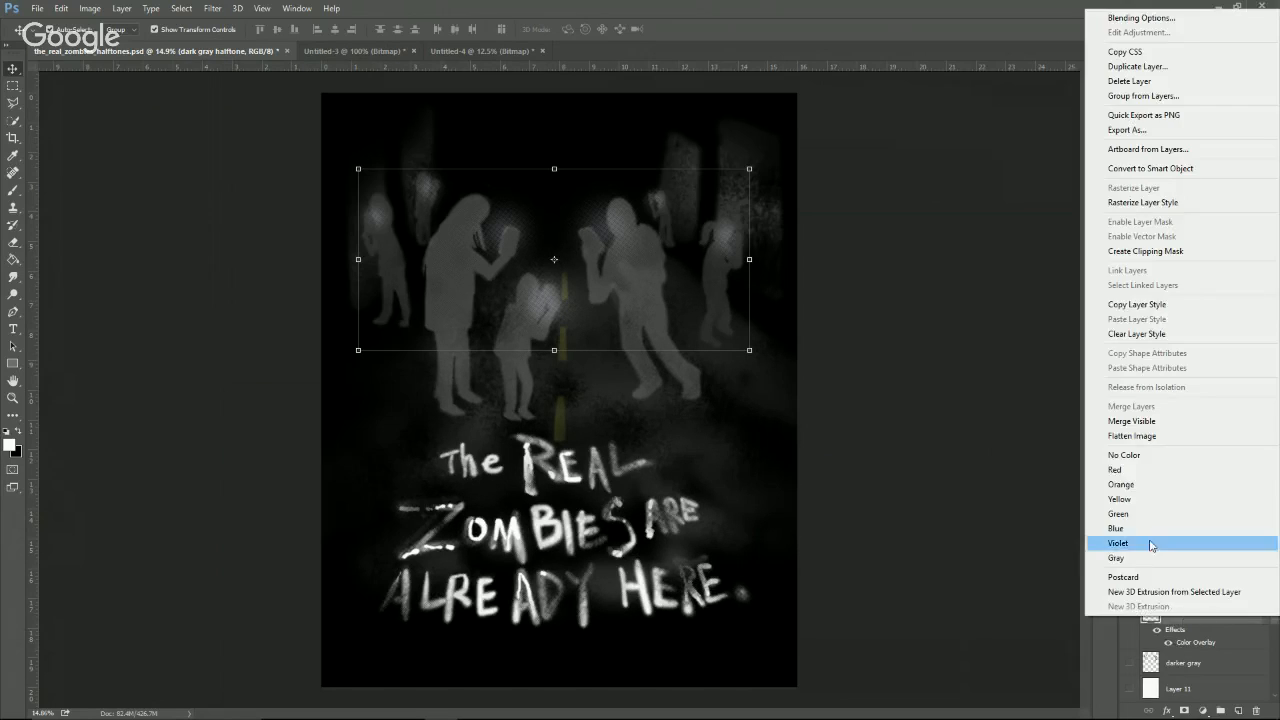
pyautogui.click(1143, 202)
# Delete the hidden "dark gray bg" layer below "dark gray bg copy".
pyautogui.scroll(-1, 1144, 640)
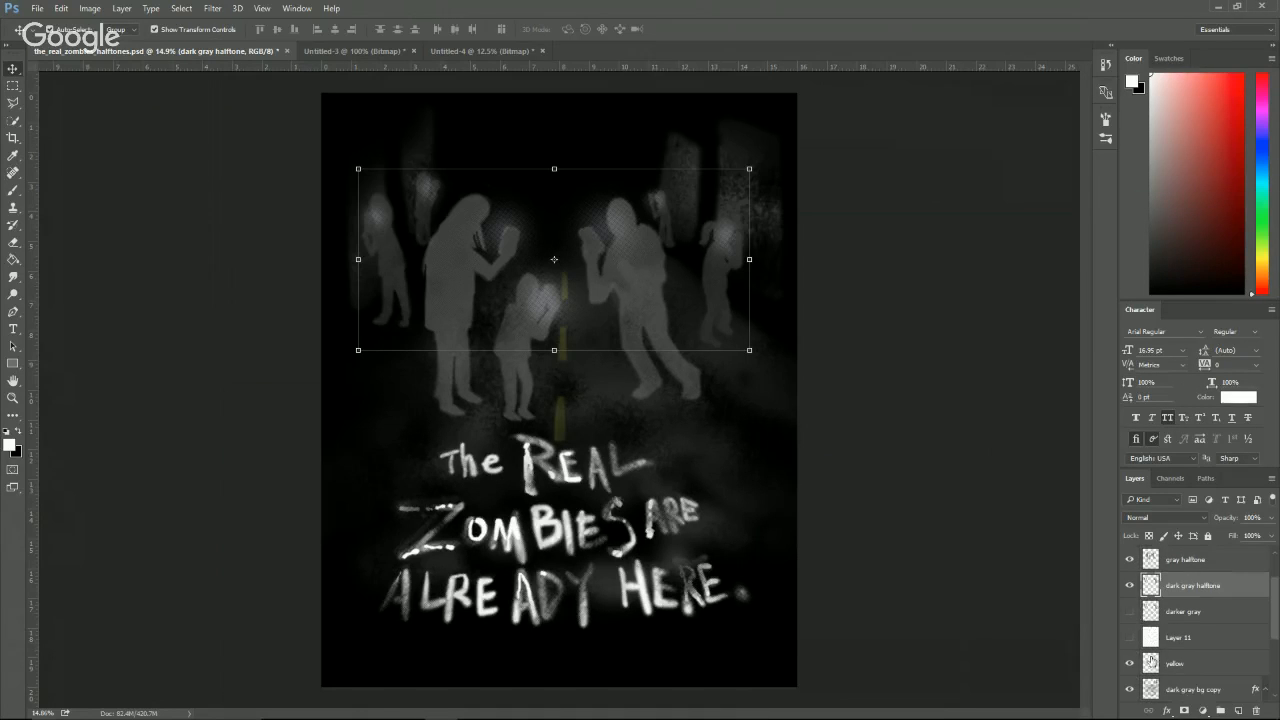
pyautogui.scroll(-3, 1194, 676)
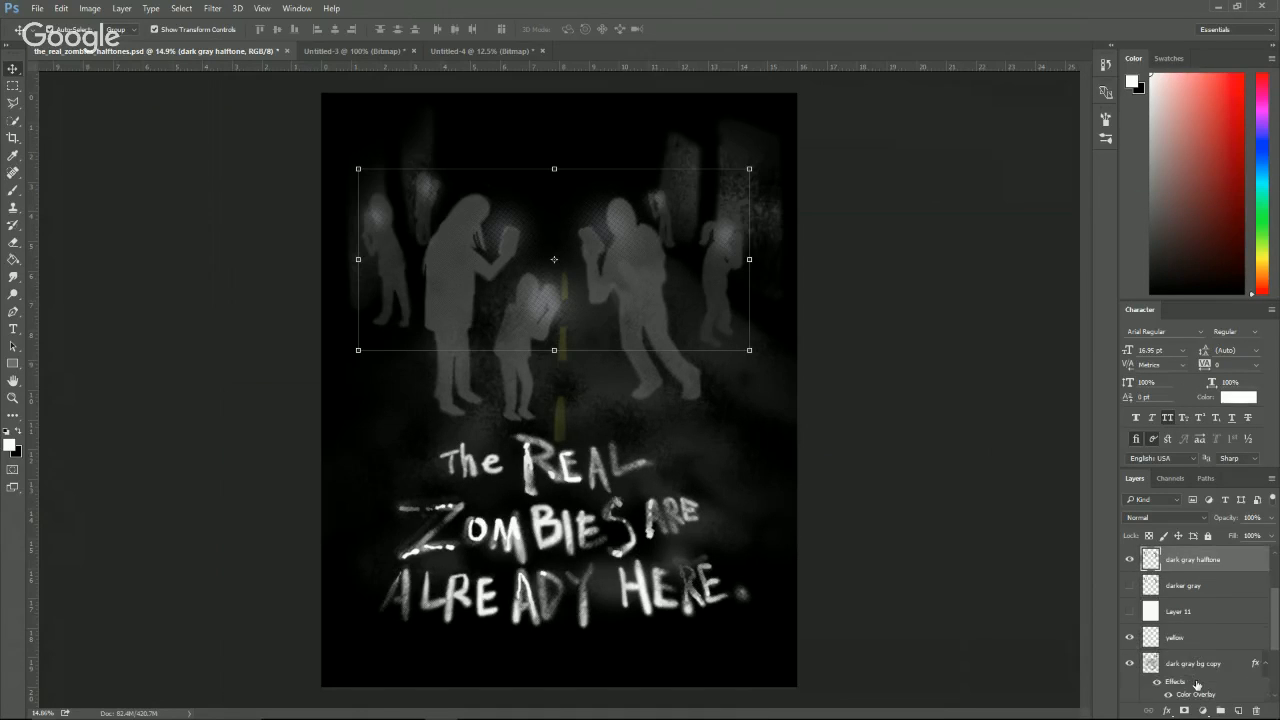
pyautogui.click(1190, 666)
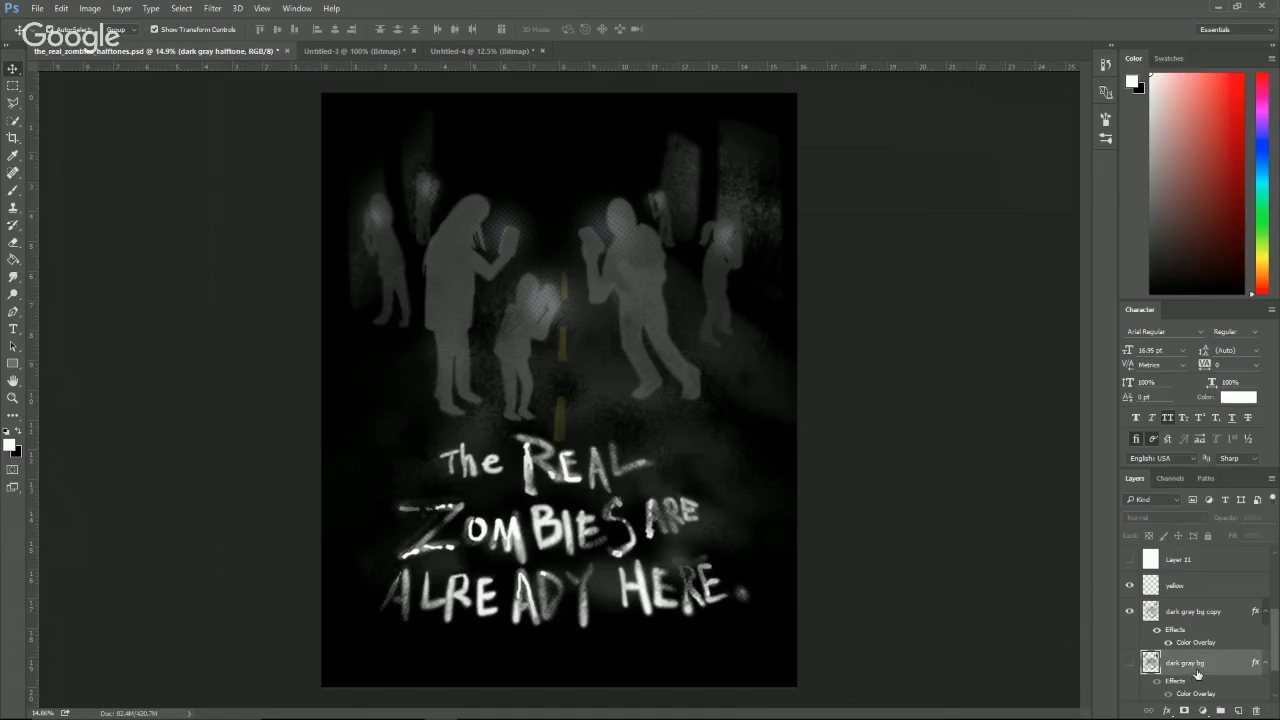
pyautogui.click(1255, 711)
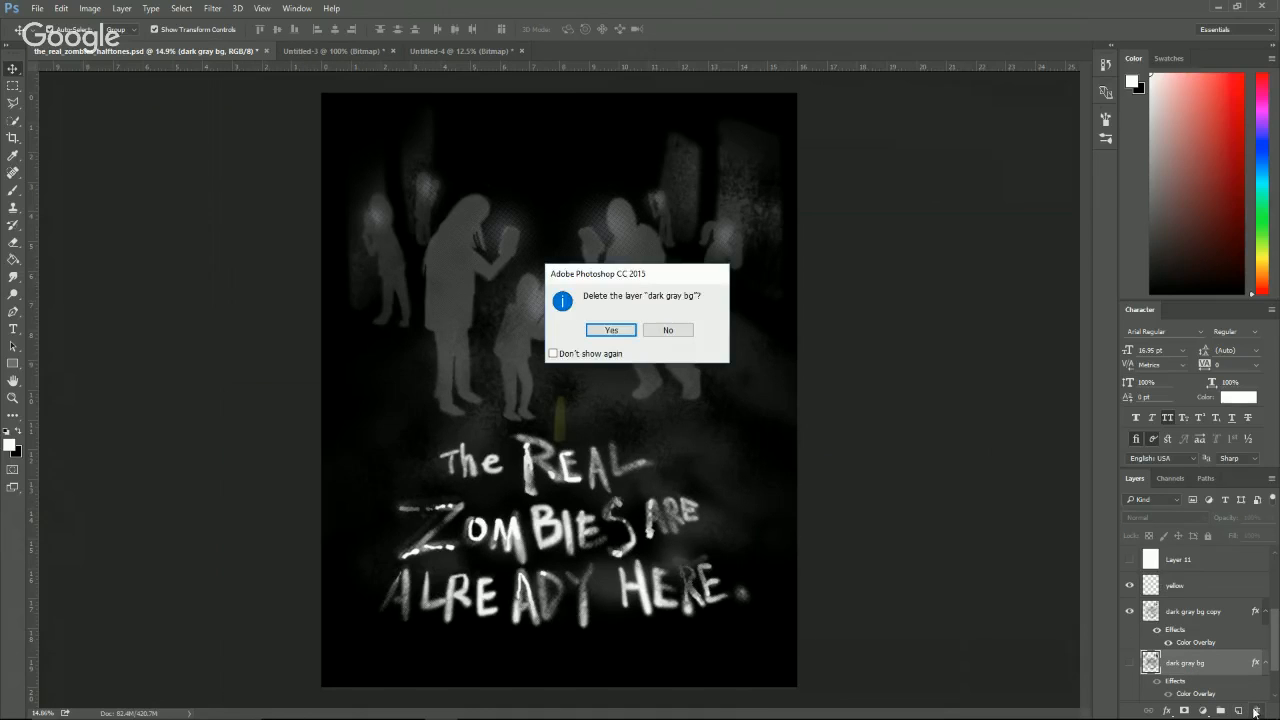
pyautogui.click(611, 330)
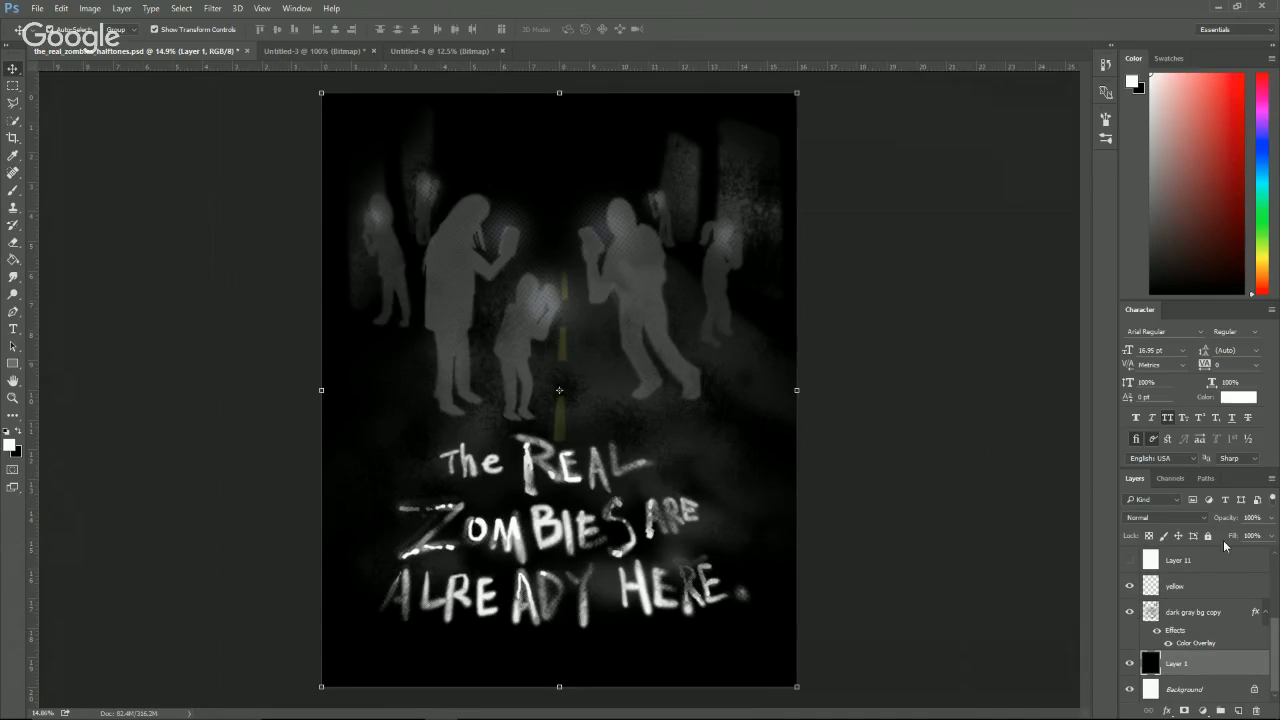
# Delete the original "darker gray" layer from the layer stack.
pyautogui.scroll(3, 1230, 577)
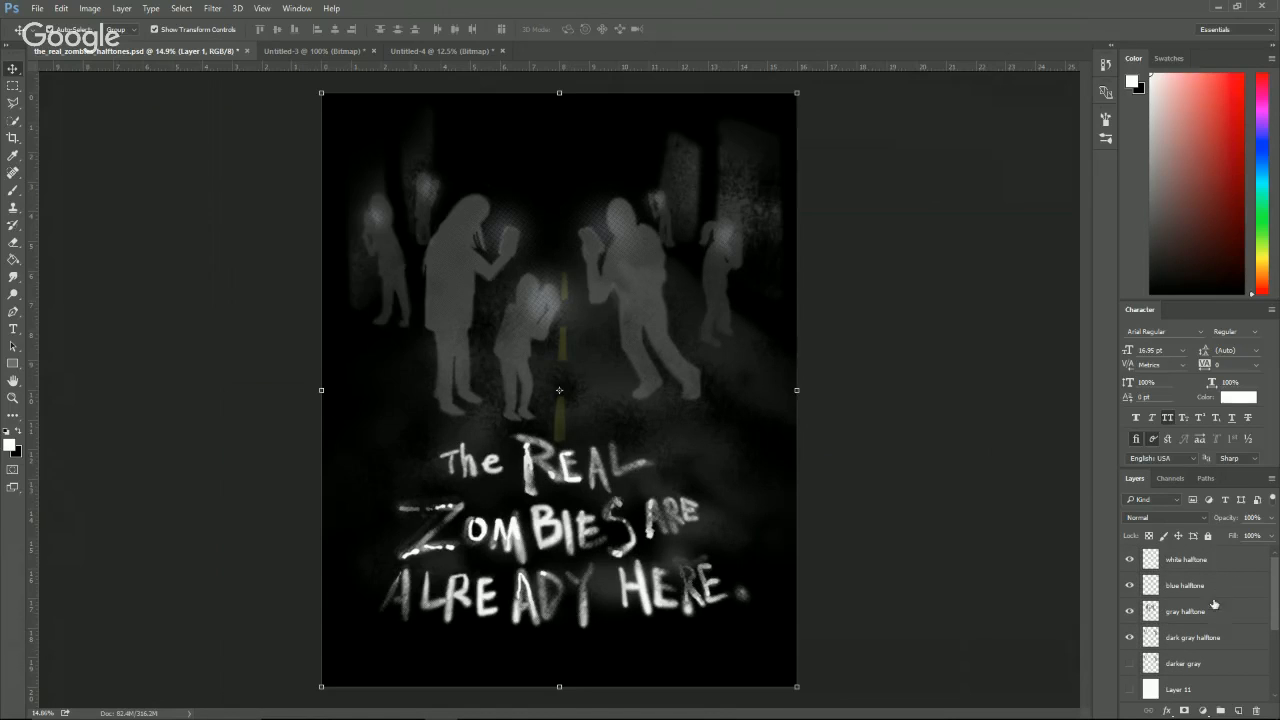
pyautogui.scroll(-3, 1207, 638)
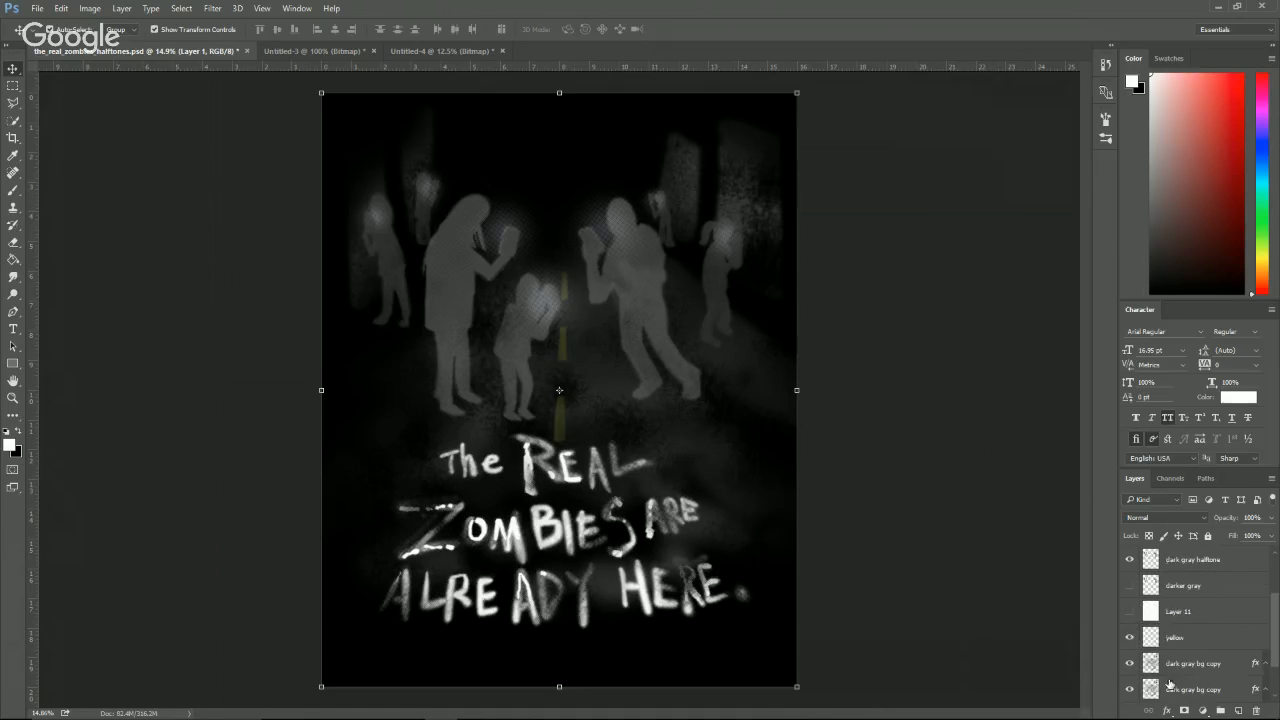
pyautogui.scroll(-2, 1170, 678)
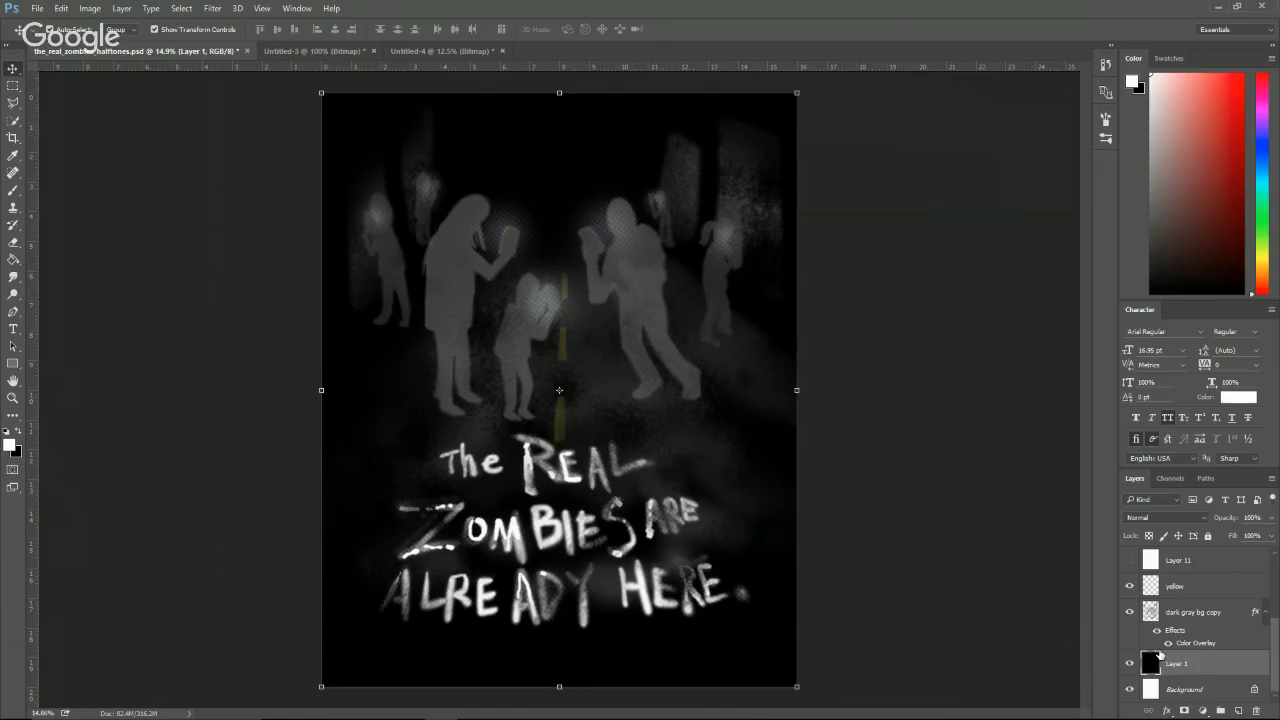
pyautogui.click(1213, 645)
pyautogui.scroll(2, 1213, 645)
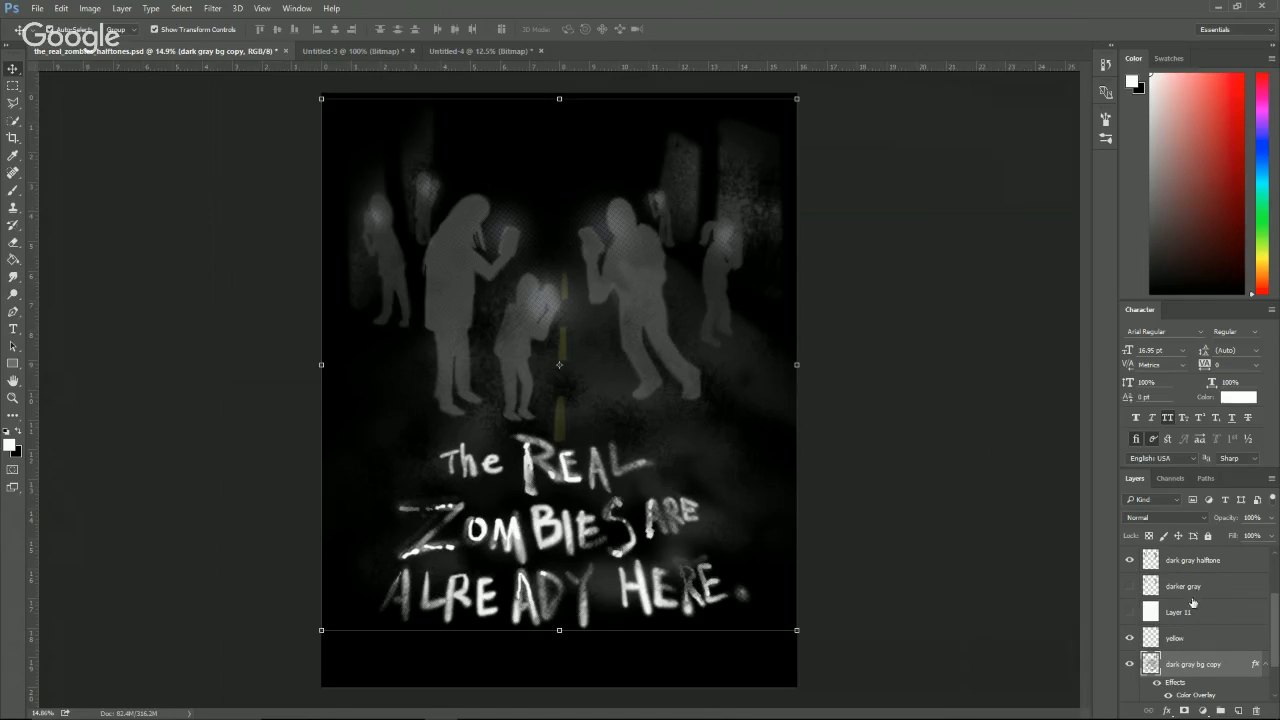
pyautogui.moveTo(1192, 601); pyautogui.dragTo(1256, 709)
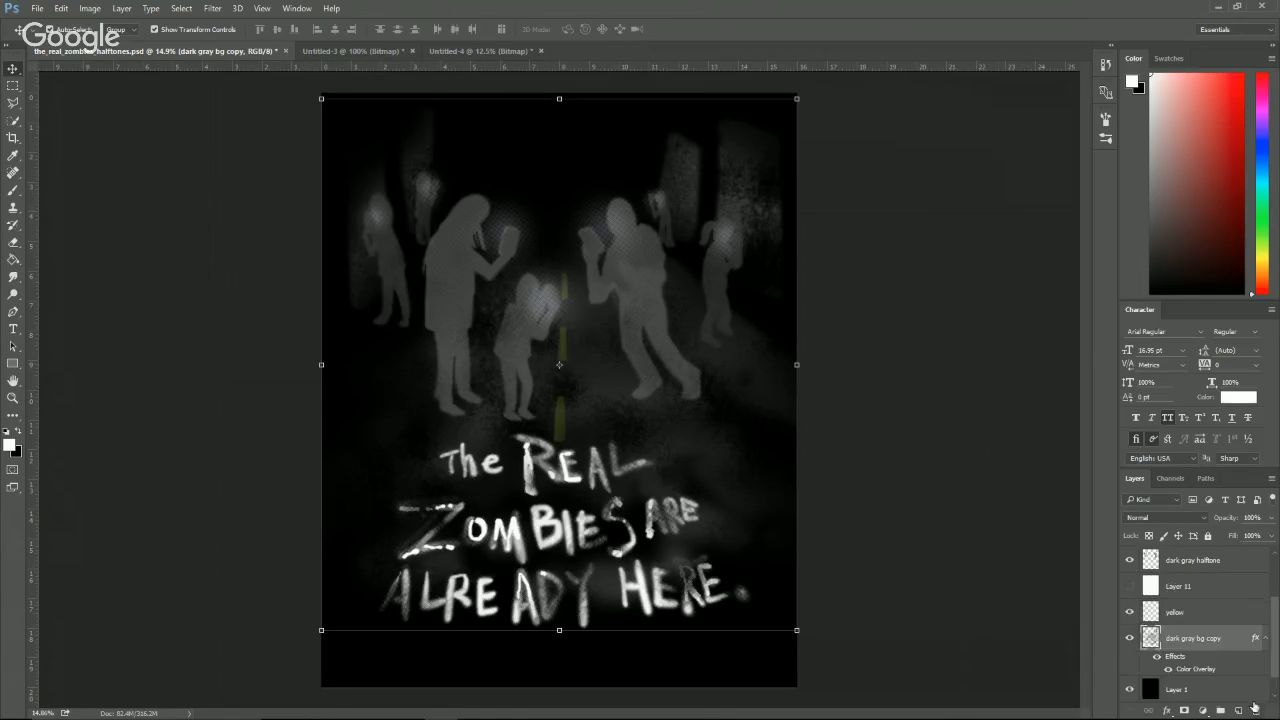
# Select the "yellow" layer and toggle its visibility to examine the road stripes.
pyautogui.click(1188, 610)
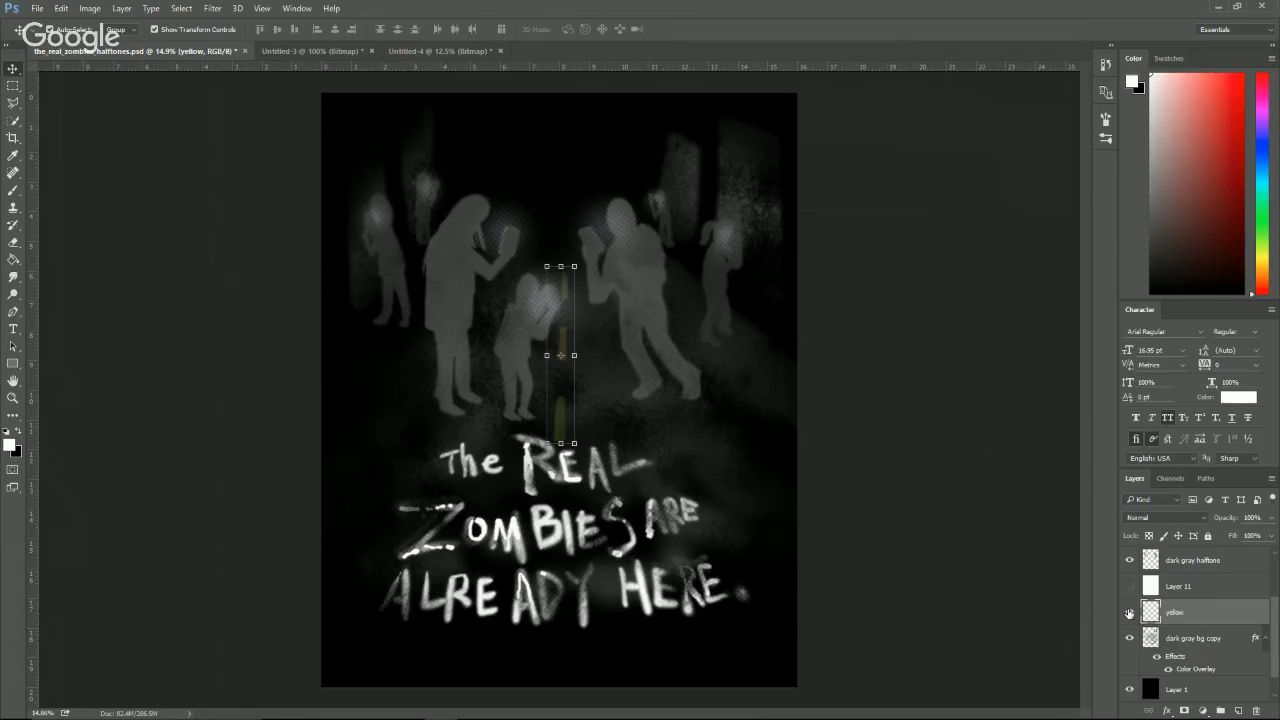
pyautogui.click(1130, 613)
pyautogui.click(1130, 613)
pyautogui.rightClick(1210, 618)
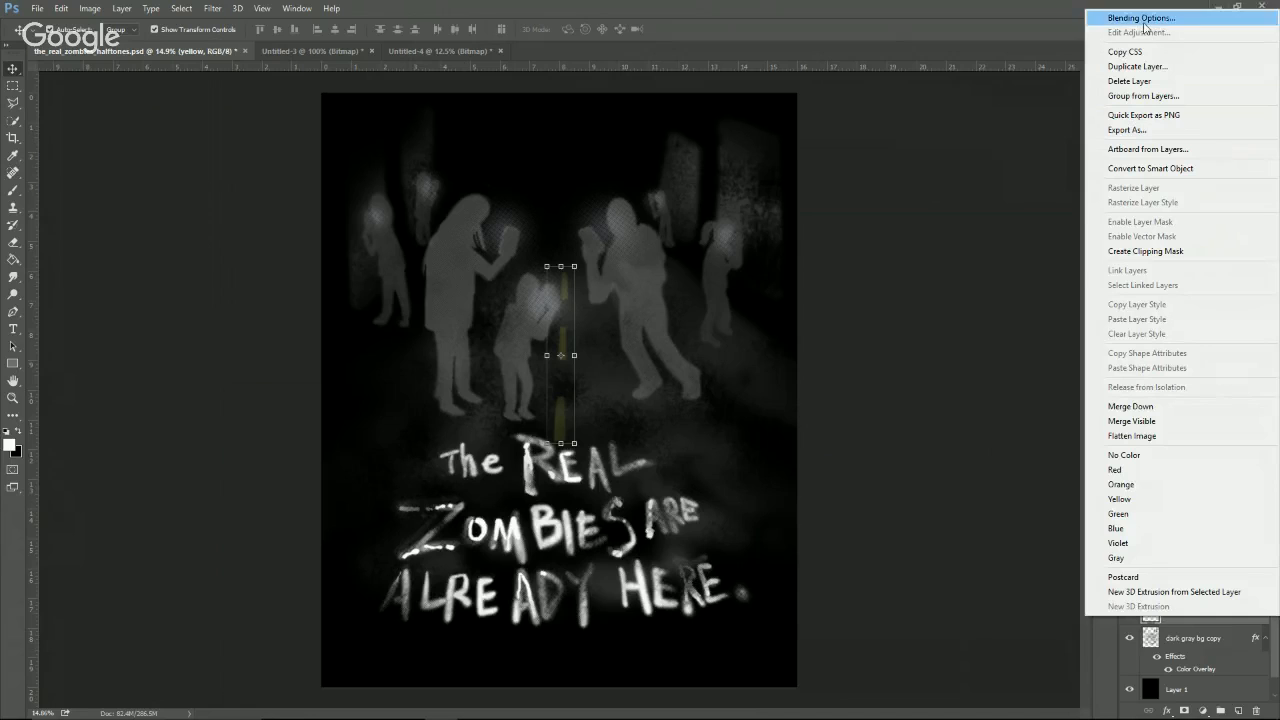
pyautogui.click(1018, 413)
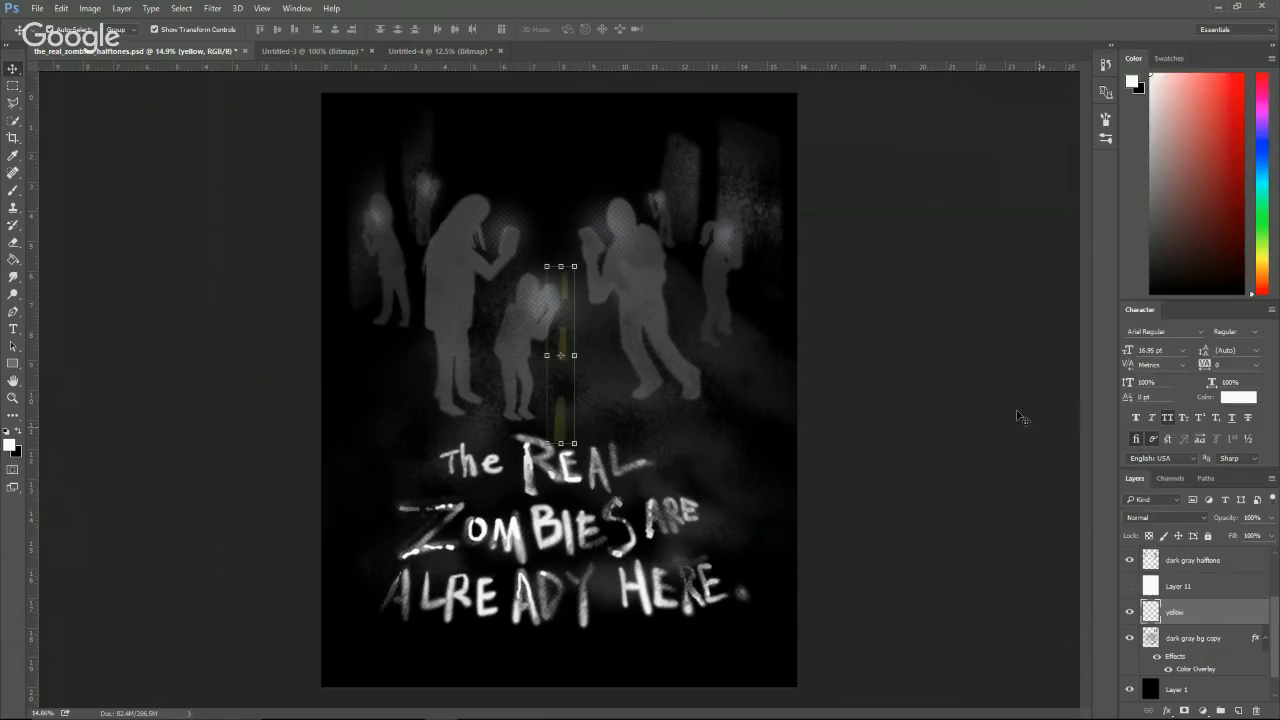
# Place the white Layer 11 directly beneath the "yellow" layer, make it visible, and bring both layers to the top of the stack.
pyautogui.moveTo(1203, 595); pyautogui.dragTo(1199, 625)
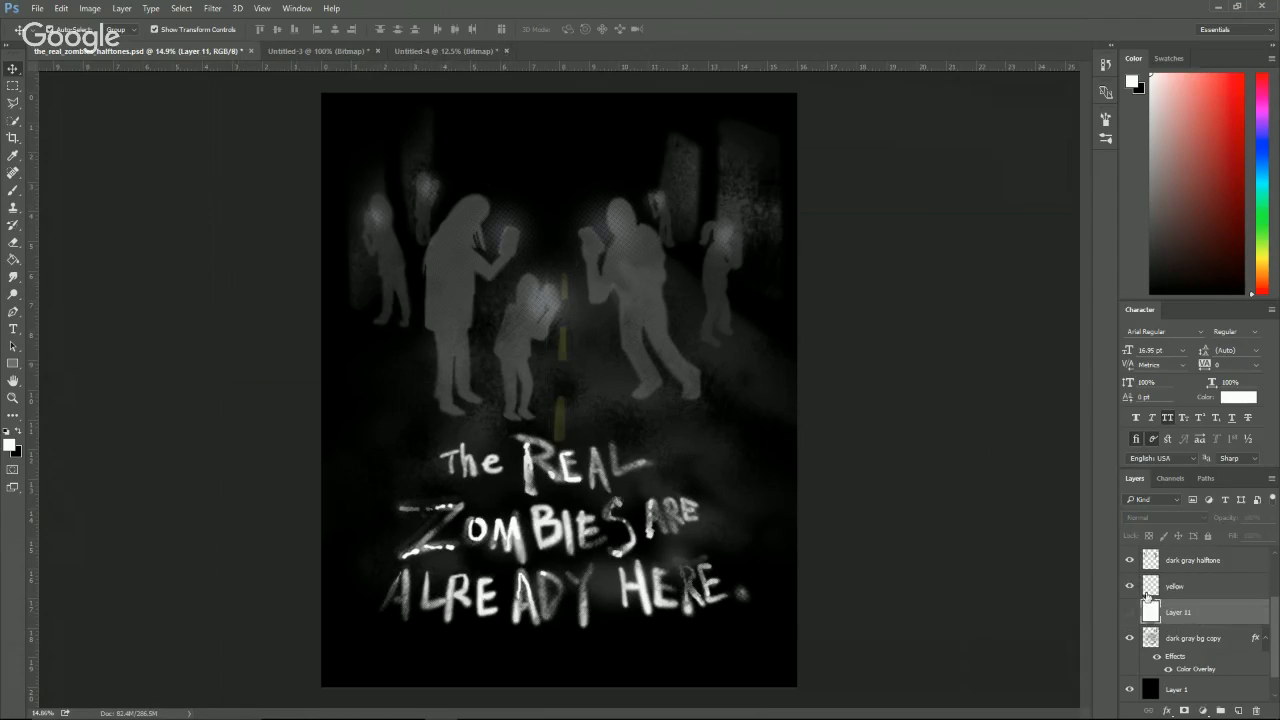
pyautogui.click(1131, 611)
pyautogui.keyDown('shift'); pyautogui.click(1183, 589); pyautogui.keyUp('shift')
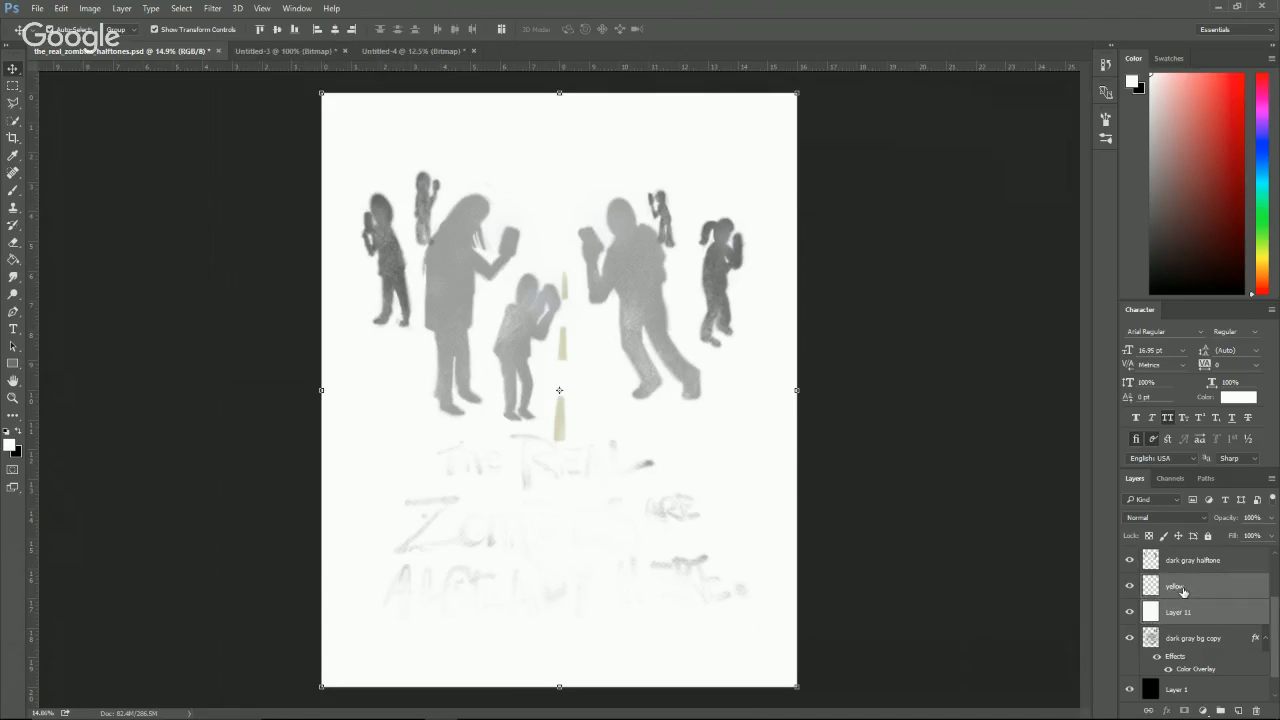
pyautogui.hotkey('ctrl', 'shift', ']')
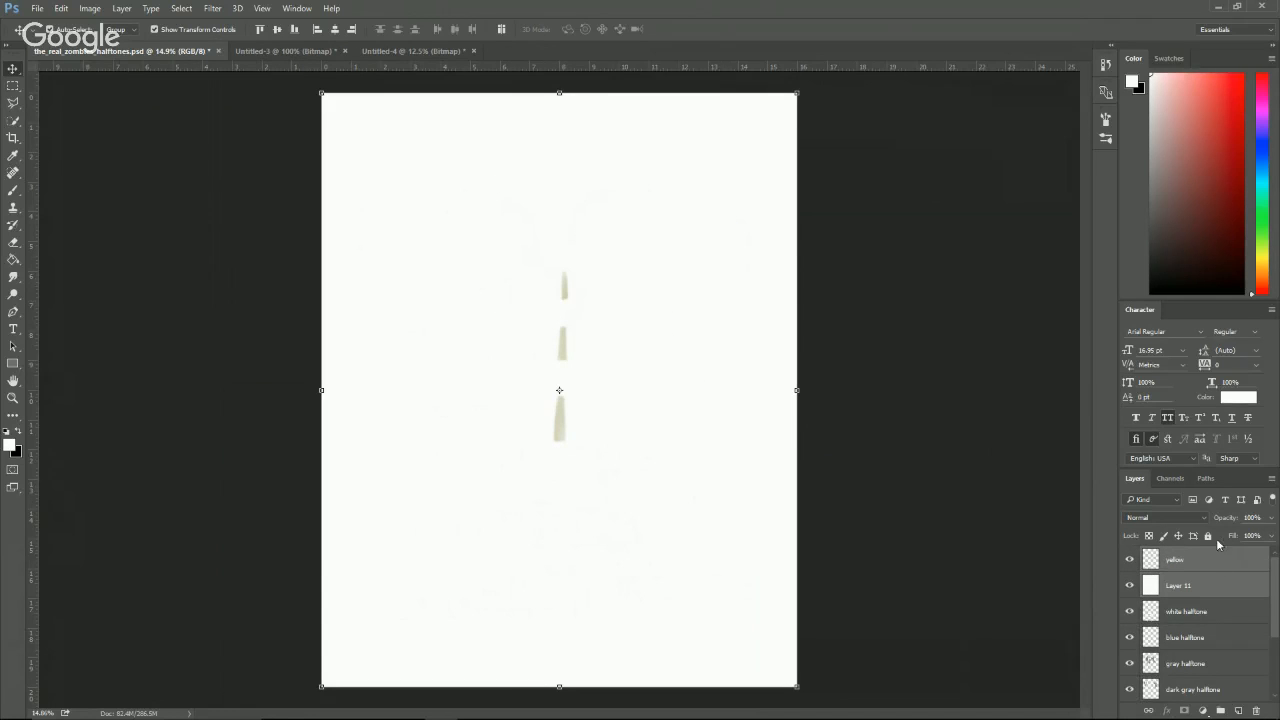
# Copy the merged full canvas showing the yellow stripes on white and paste it into a new document.
pyautogui.click(90, 8)
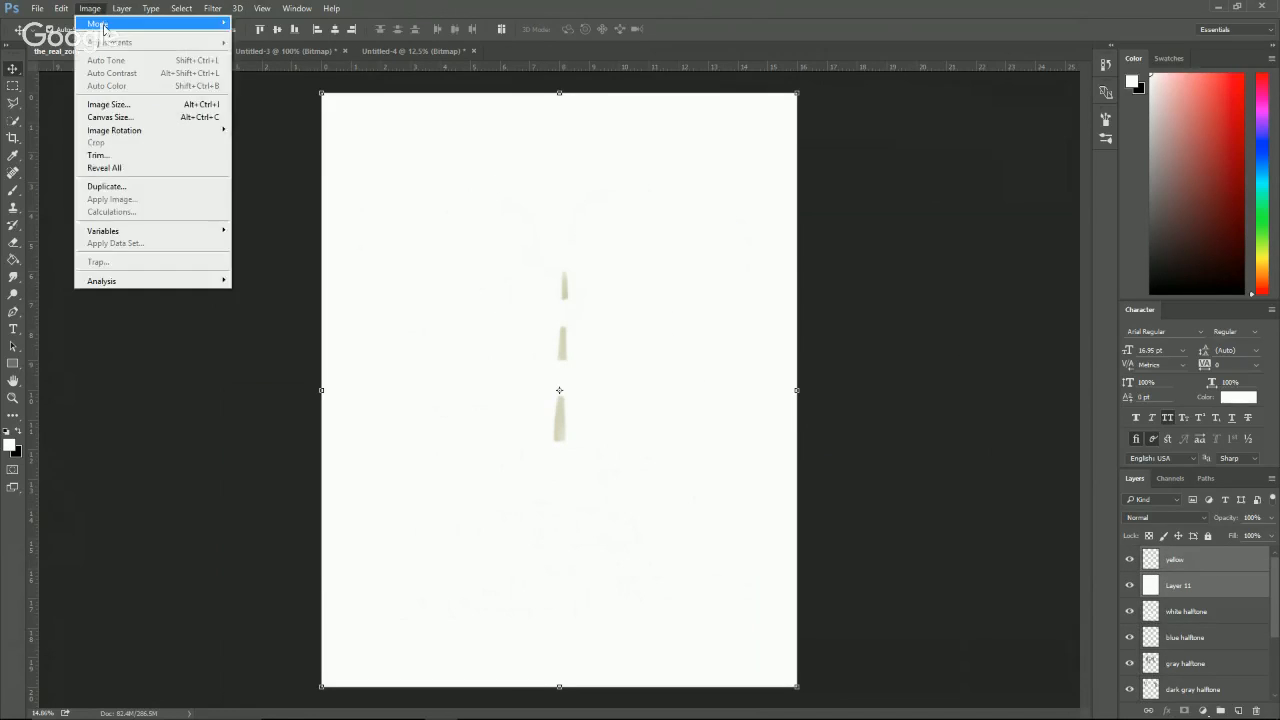
pyautogui.moveTo(104, 27)
pyautogui.click(738, 291)
pyautogui.hotkey('ctrl', 'a')
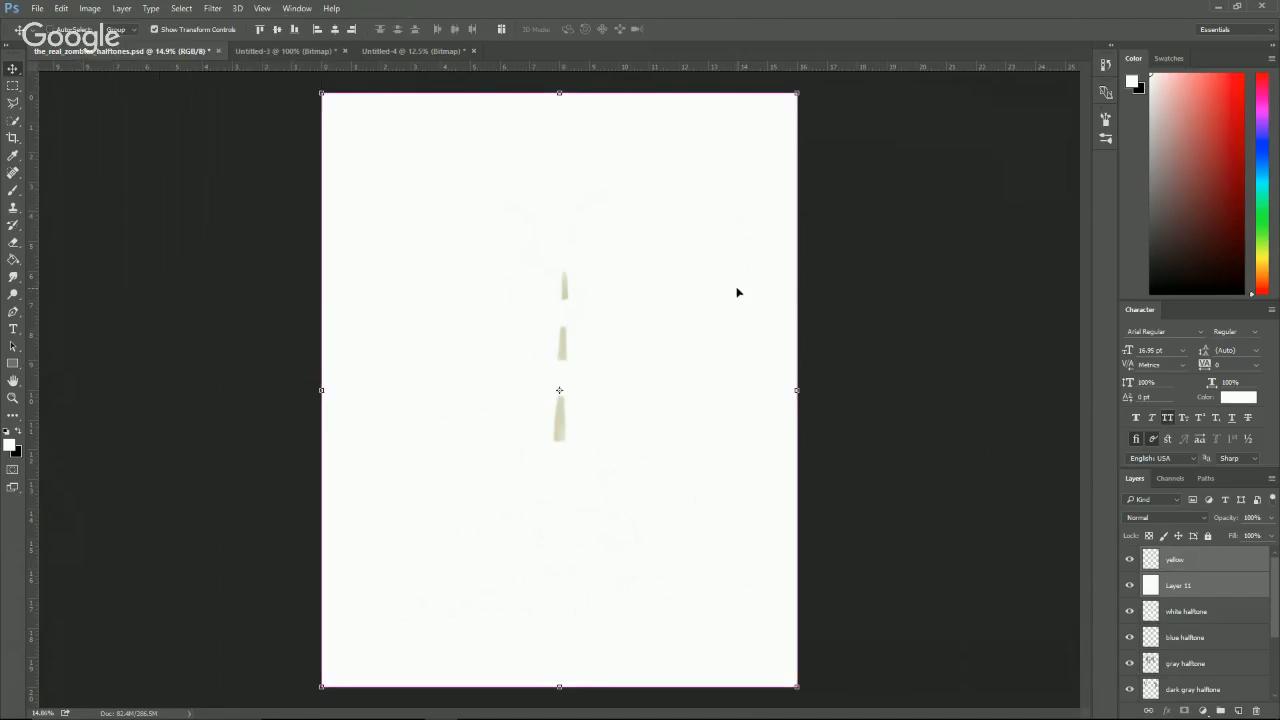
pyautogui.click(62, 6)
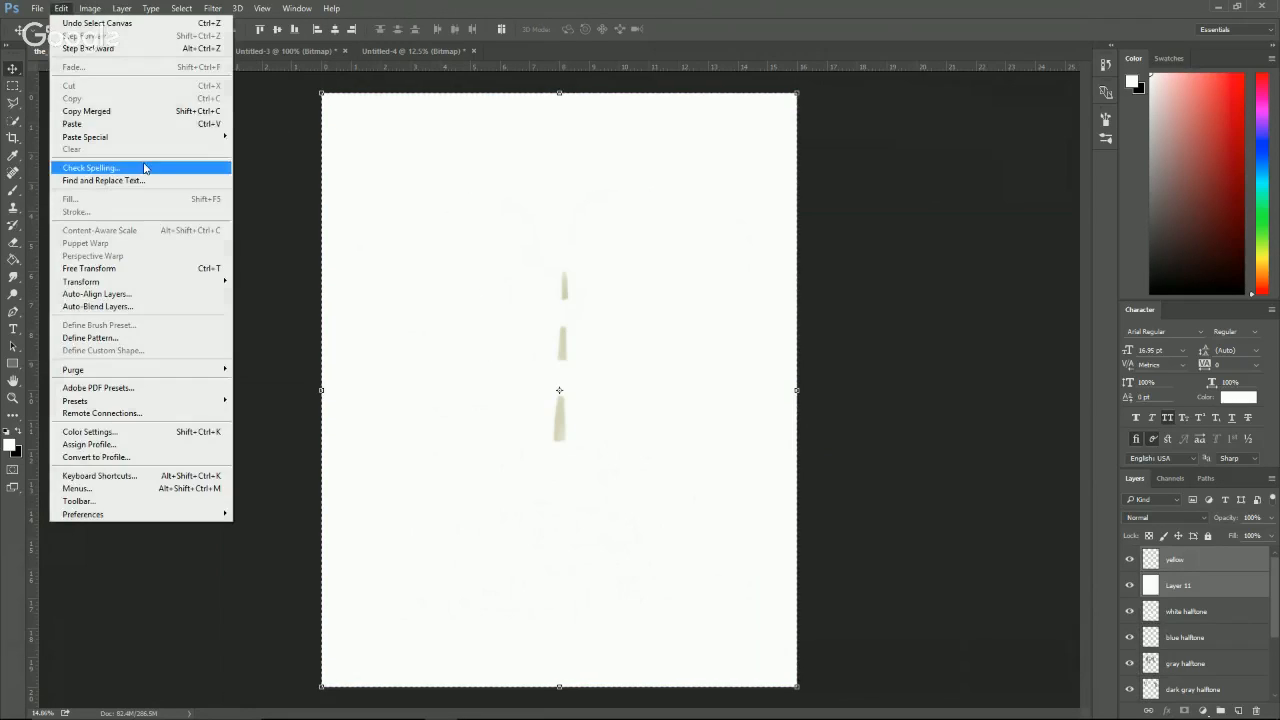
pyautogui.click(129, 113)
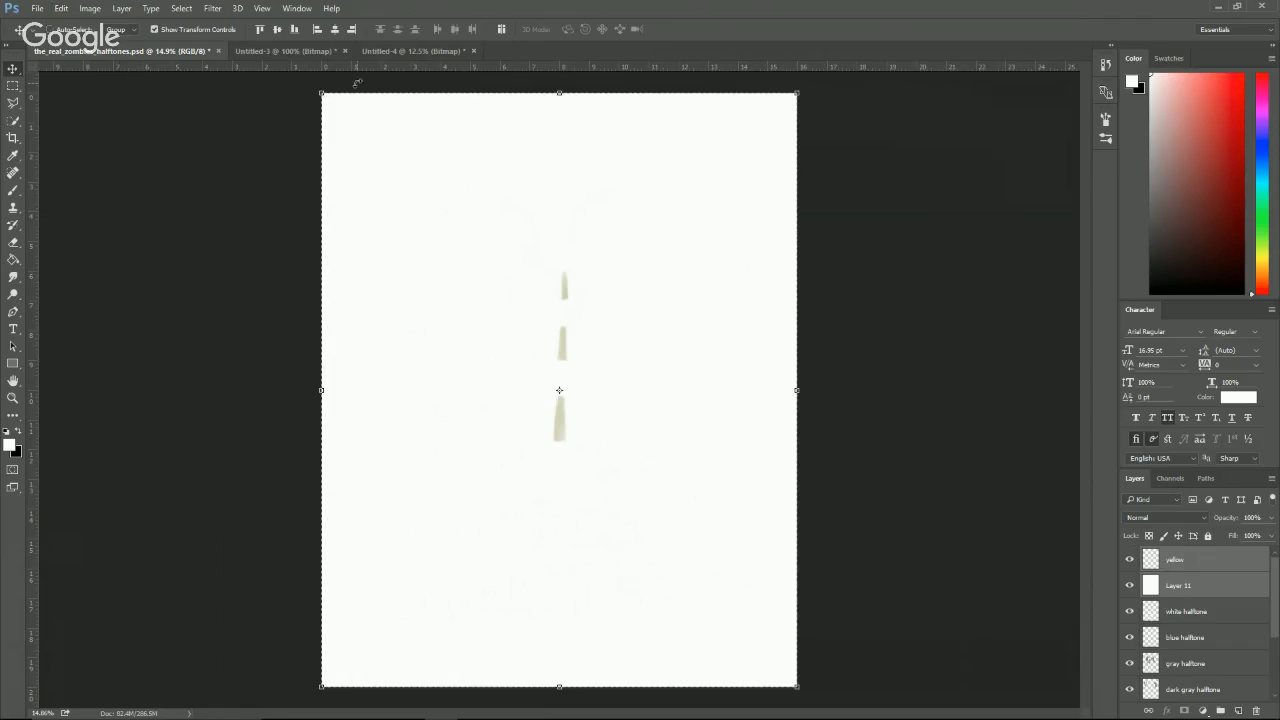
pyautogui.hotkey('ctrl', 'n')
pyautogui.press('Return')
pyautogui.hotkey('ctrl', 'v')
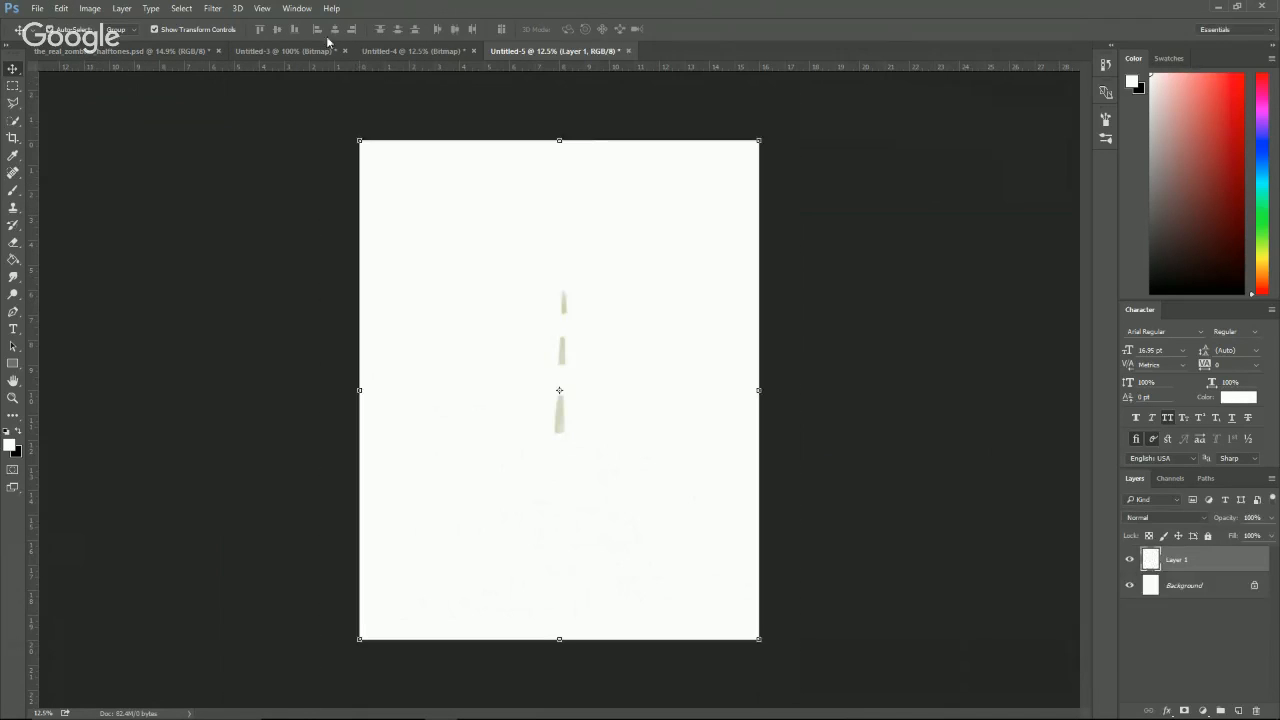
# Convert the new stripes document to Grayscale, flattening its layers and discarding the colour information.
pyautogui.click(89, 8)
pyautogui.moveTo(100, 23)
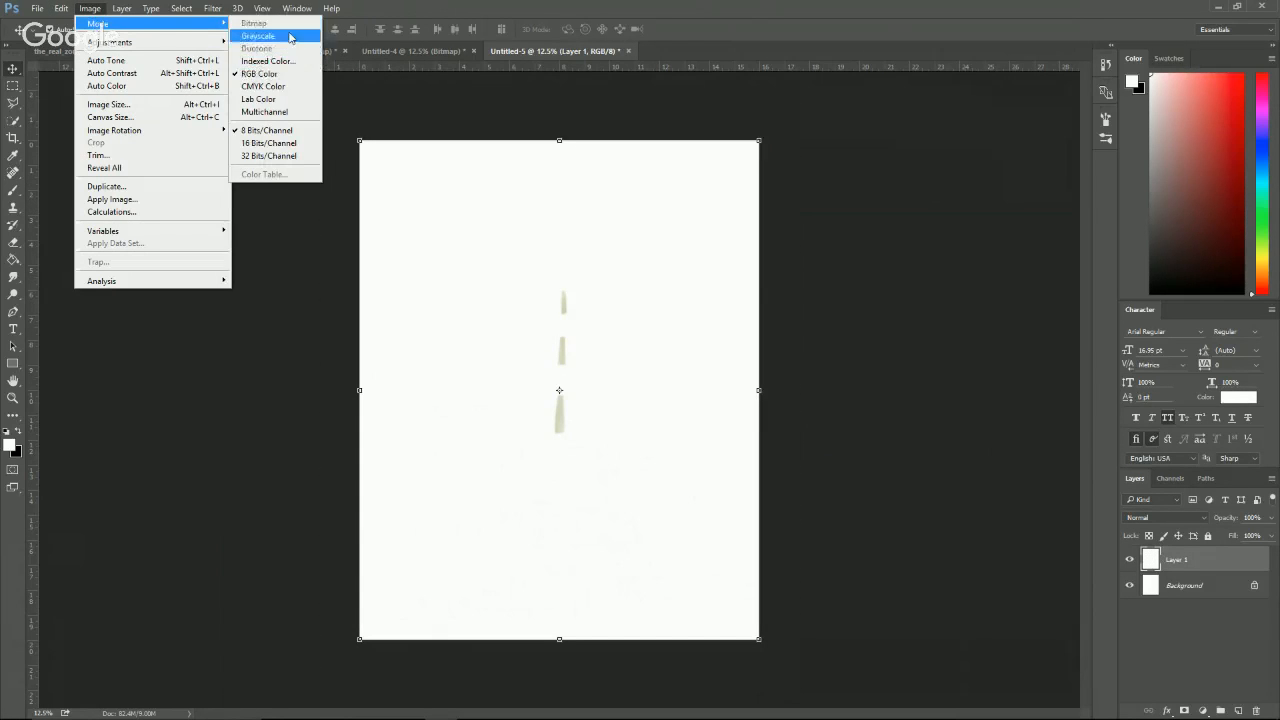
pyautogui.click(292, 37)
pyautogui.press('Return')
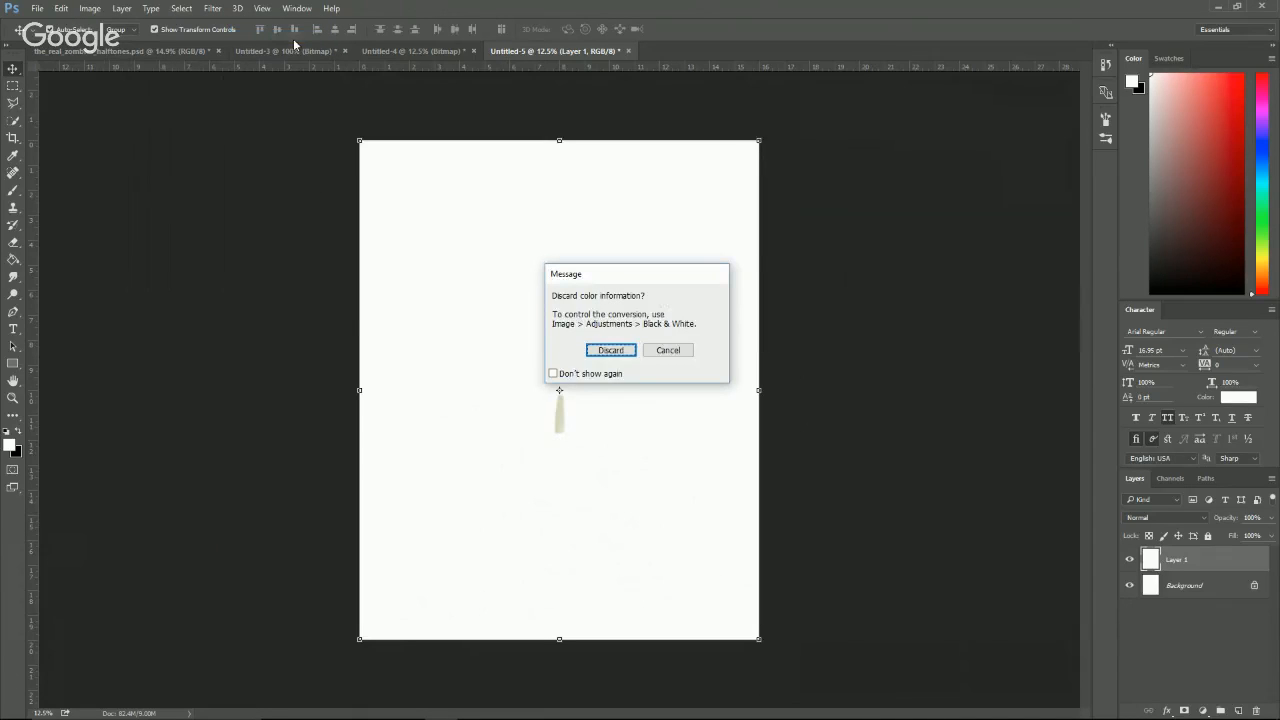
pyautogui.press('Return')
# Convert the grayscale stripes image to Bitmap mode using the existing halftone screen settings.
pyautogui.click(89, 8)
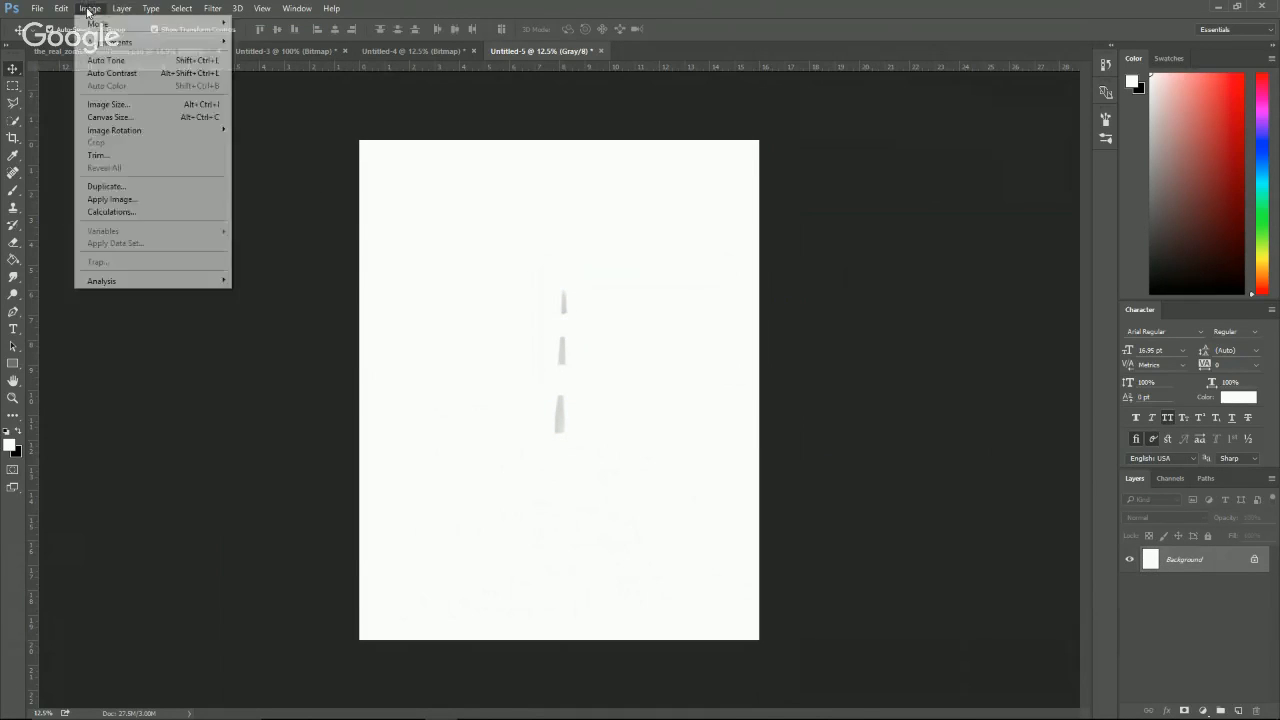
pyautogui.moveTo(101, 23)
pyautogui.click(256, 23)
pyautogui.press('Return')
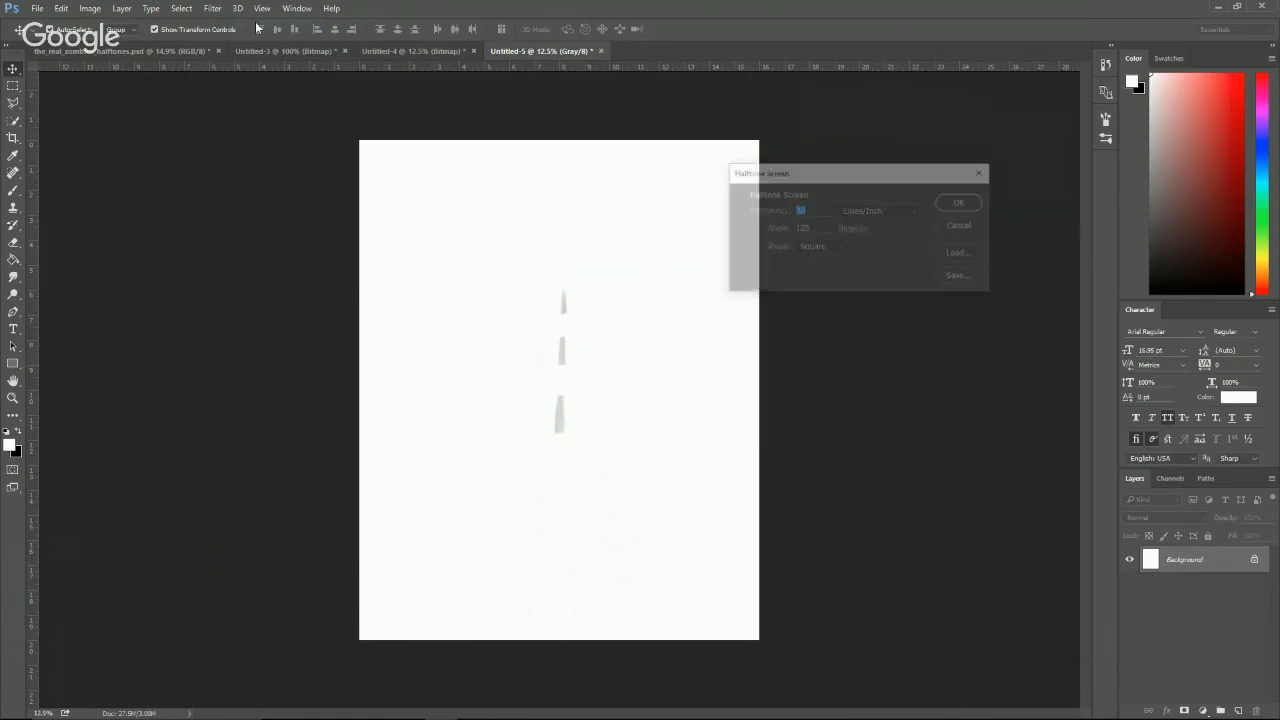
pyautogui.press('Return')
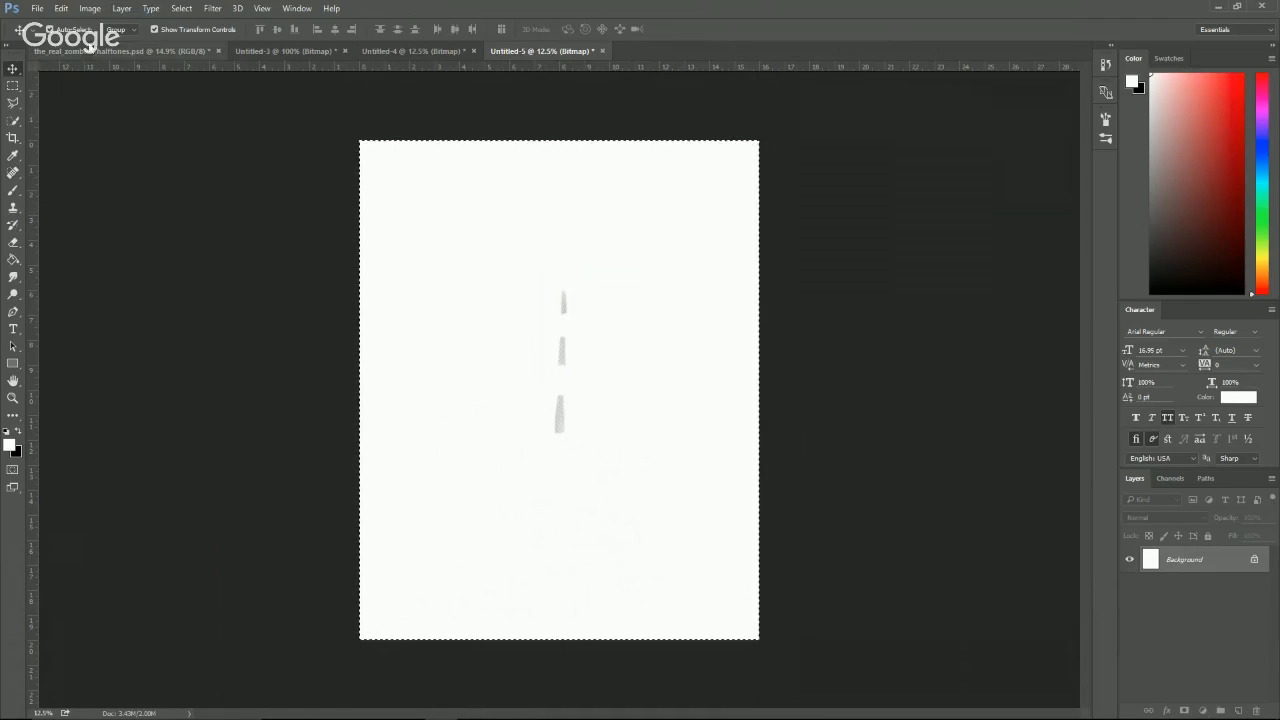
# Paste the halftone stripes into the_real_zombies_halftones.psd and delete their white background using a Color Range selection.
pyautogui.click(97, 52)
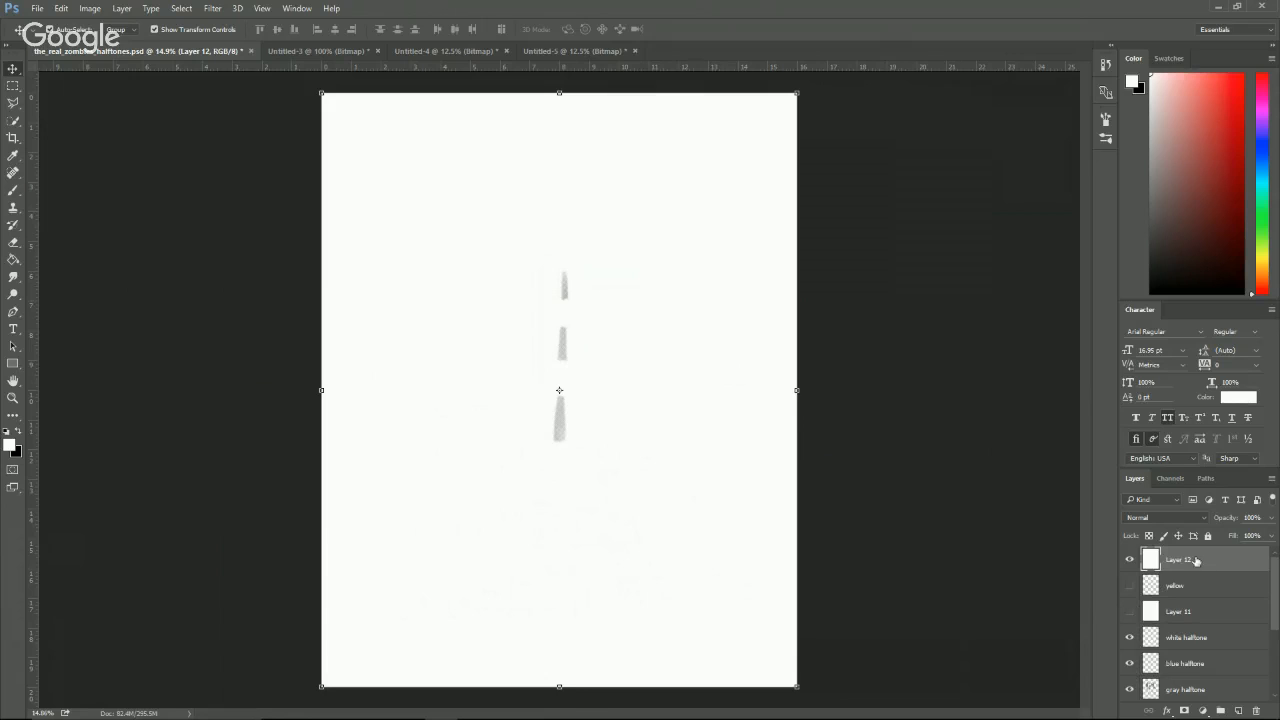
pyautogui.click(181, 8)
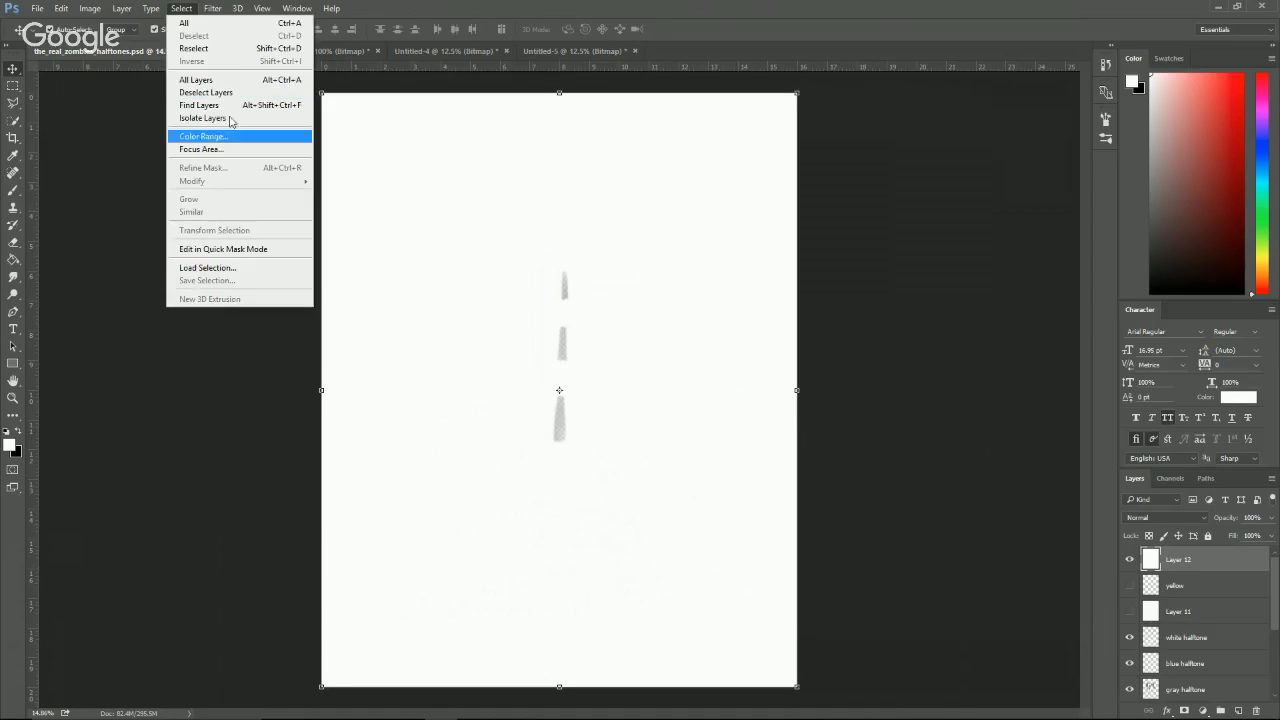
pyautogui.click(264, 138)
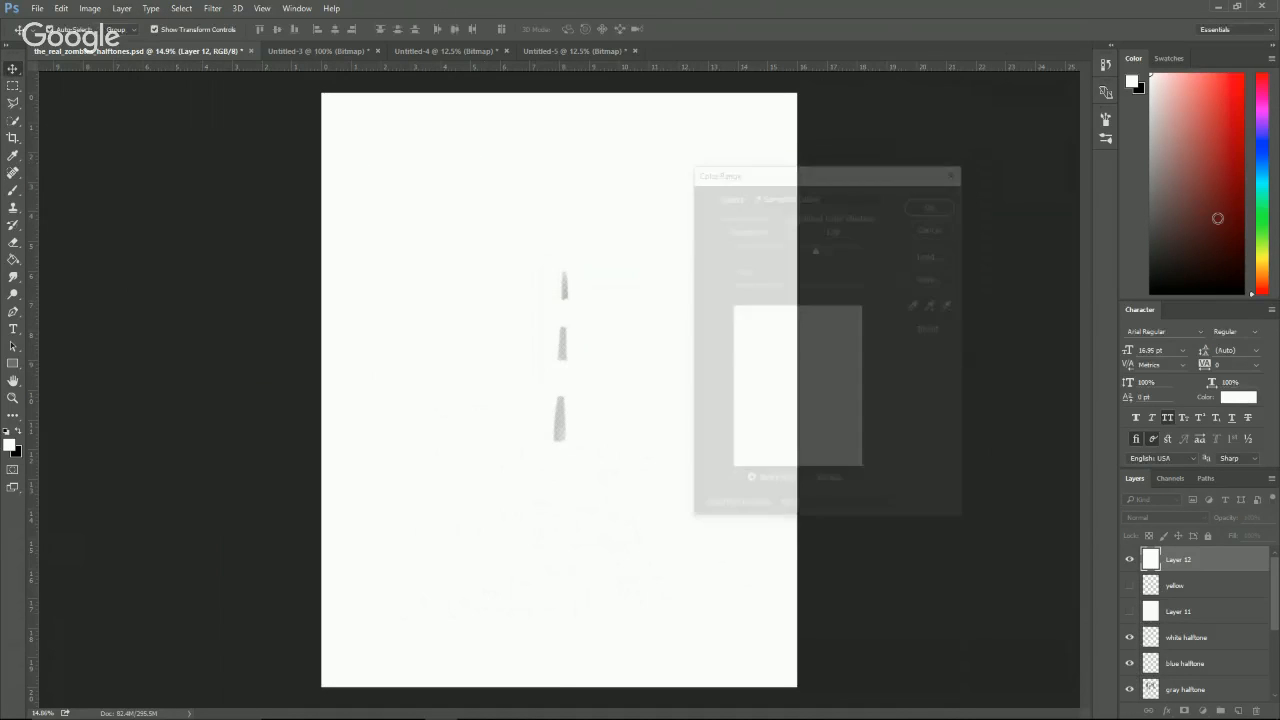
pyautogui.press('Return')
pyautogui.press('Delete')
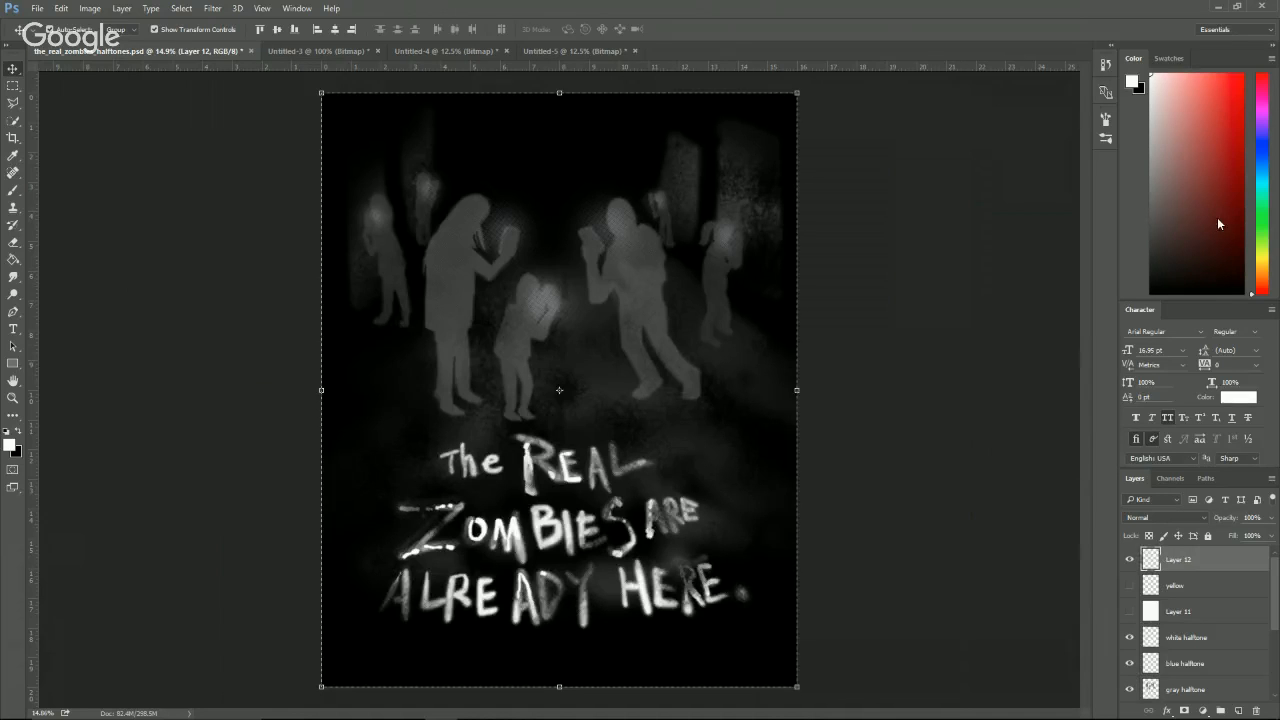
pyautogui.hotkey('ctrl', 'd')
# Apply a bright yellow Color Overlay in Normal mode at 100% opacity to the stripes on Layer 12.
pyautogui.rightClick(1273, 567)
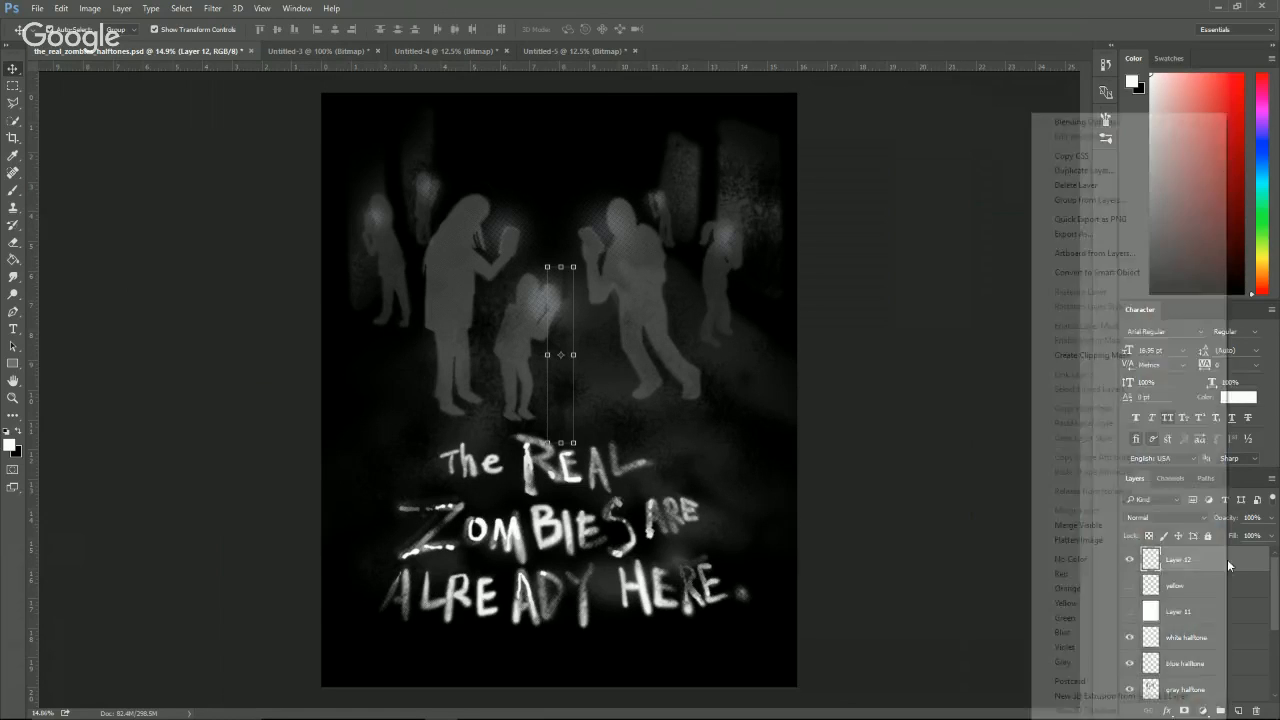
pyautogui.click(1068, 122)
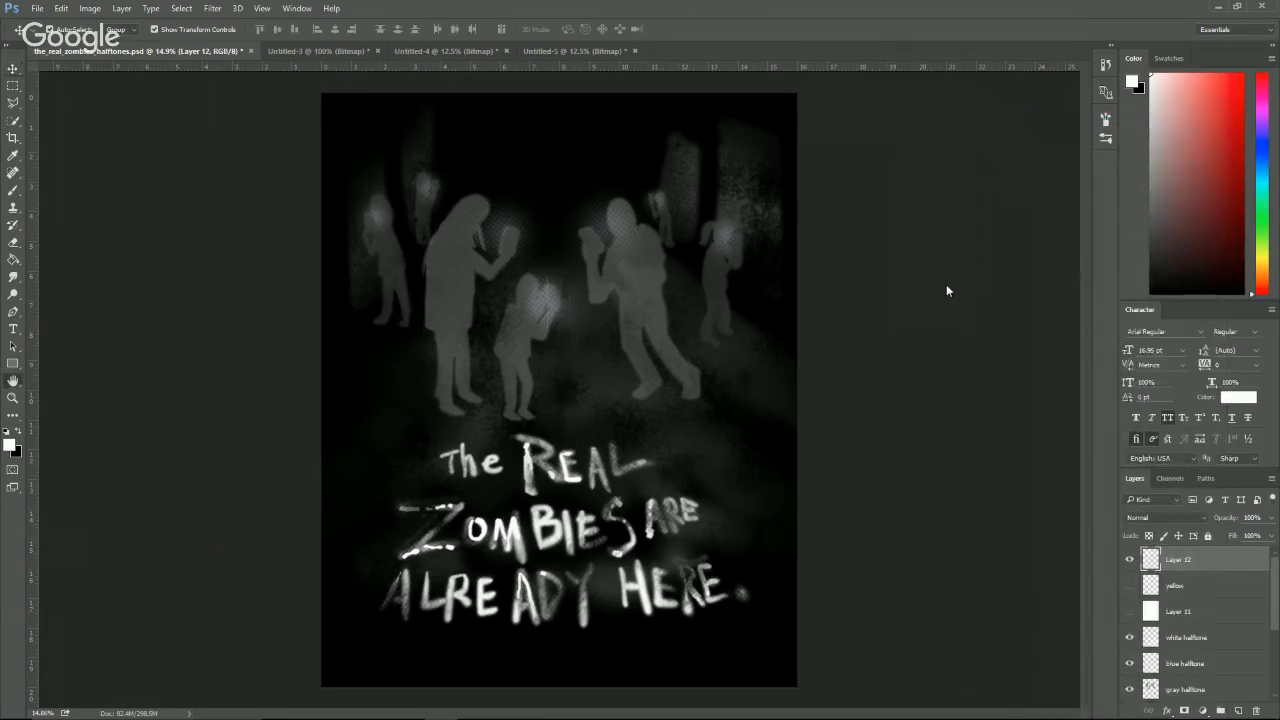
pyautogui.click(327, 596)
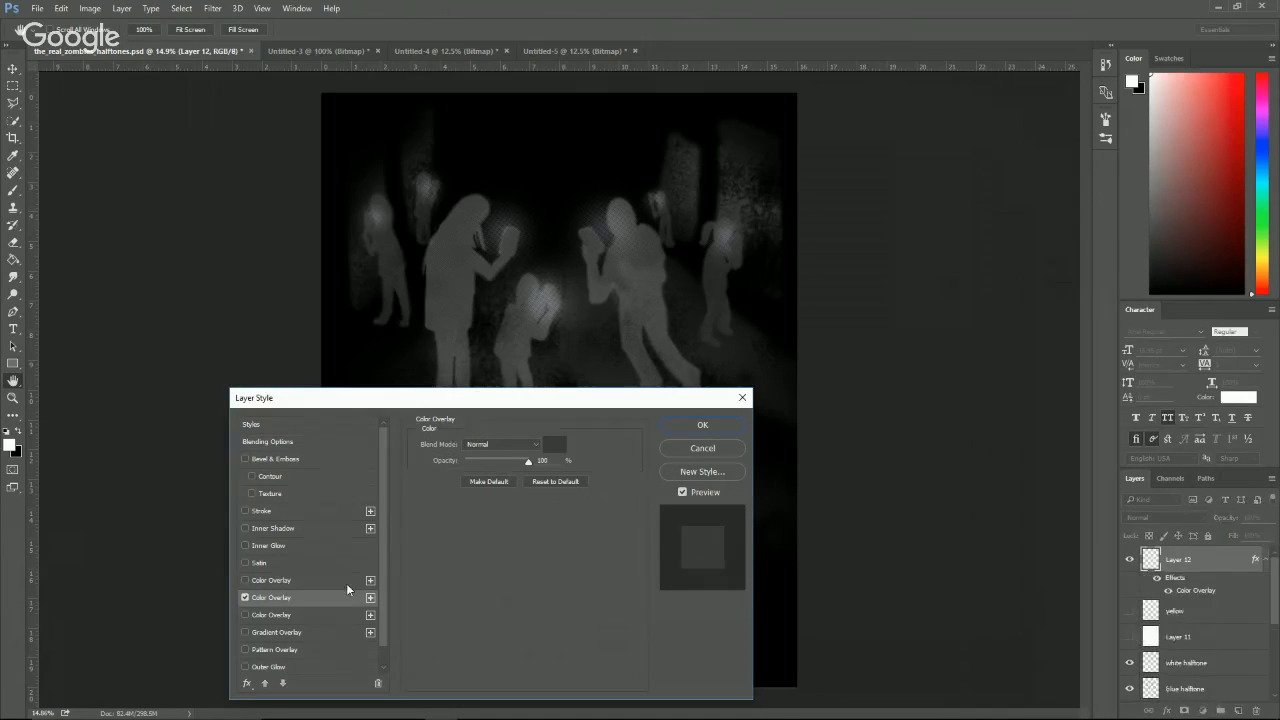
pyautogui.click(554, 443)
pyautogui.click(985, 398)
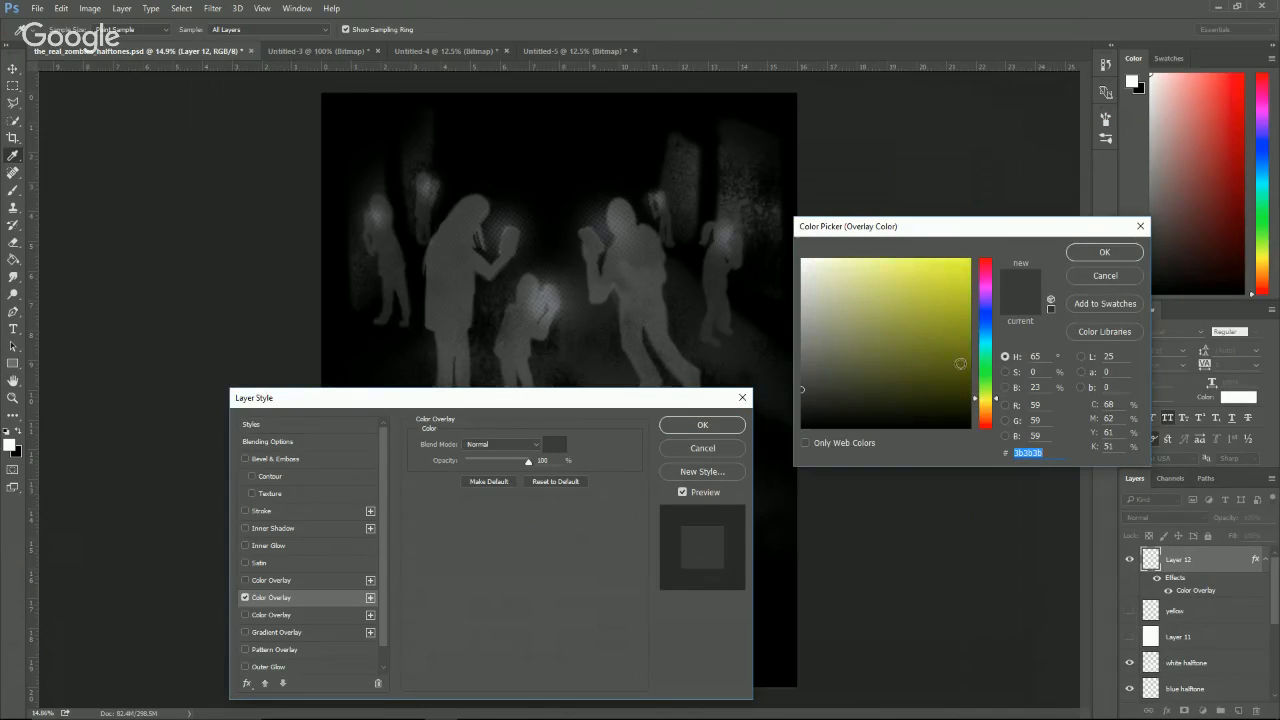
pyautogui.click(968, 262)
pyautogui.click(1104, 252)
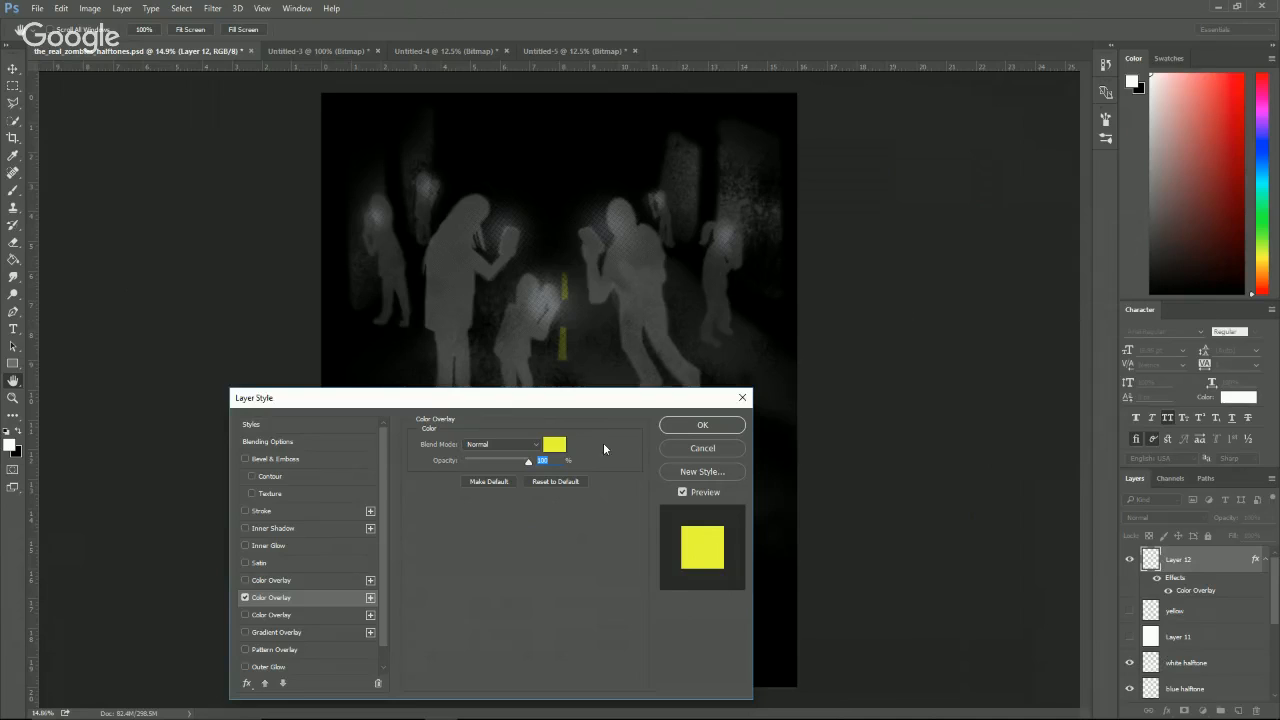
pyautogui.click(556, 444)
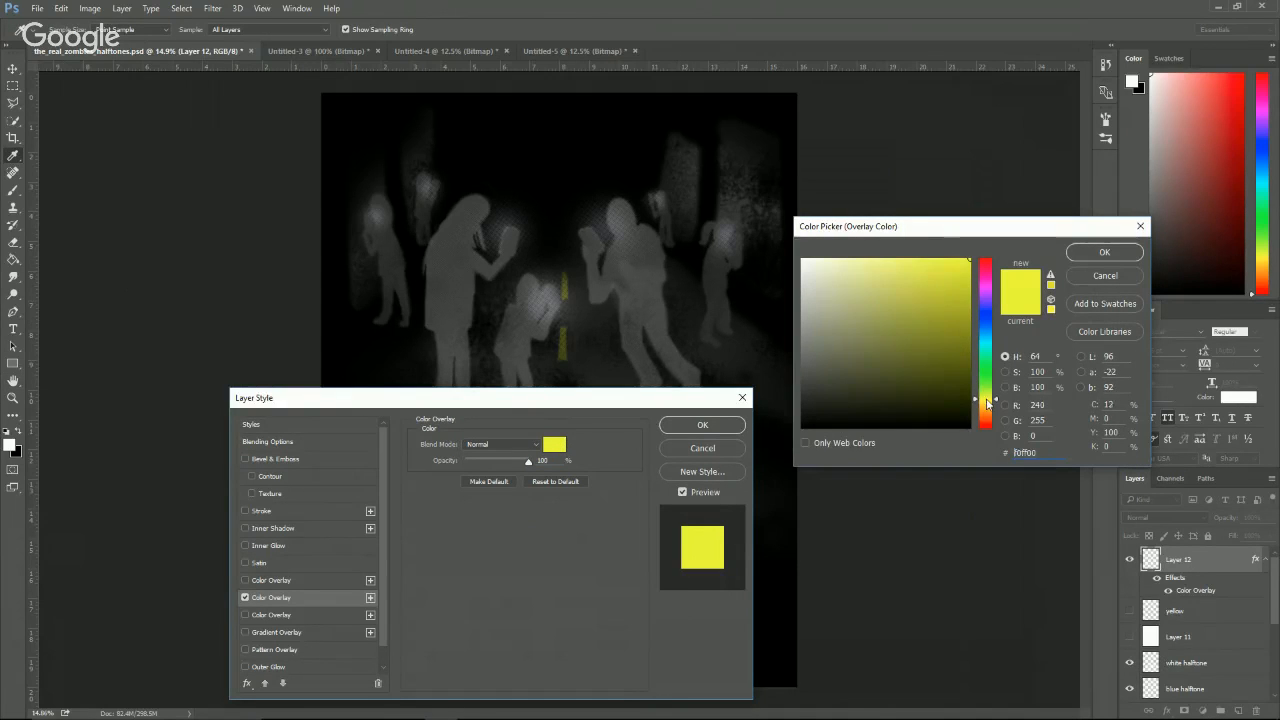
pyautogui.moveTo(955, 349); pyautogui.dragTo(991, 280)
pyautogui.click(1102, 254)
pyautogui.click(704, 424)
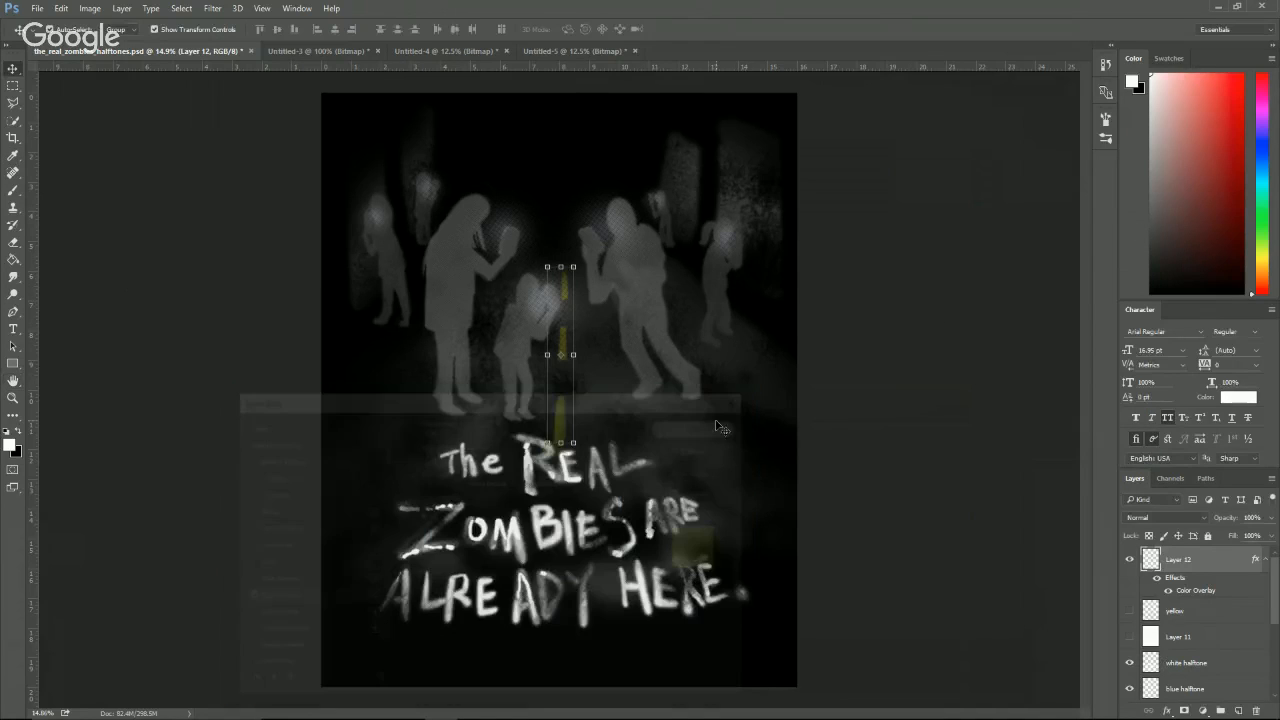
# Move Layer 12 between "dark gray halftone" and "dark gray bg copy" and rasterize its layer style.
pyautogui.hotkey('ctrl', '[')
pyautogui.hotkey('ctrl', '[')
pyautogui.hotkey('ctrl', '[')
pyautogui.hotkey('ctrl', '[')
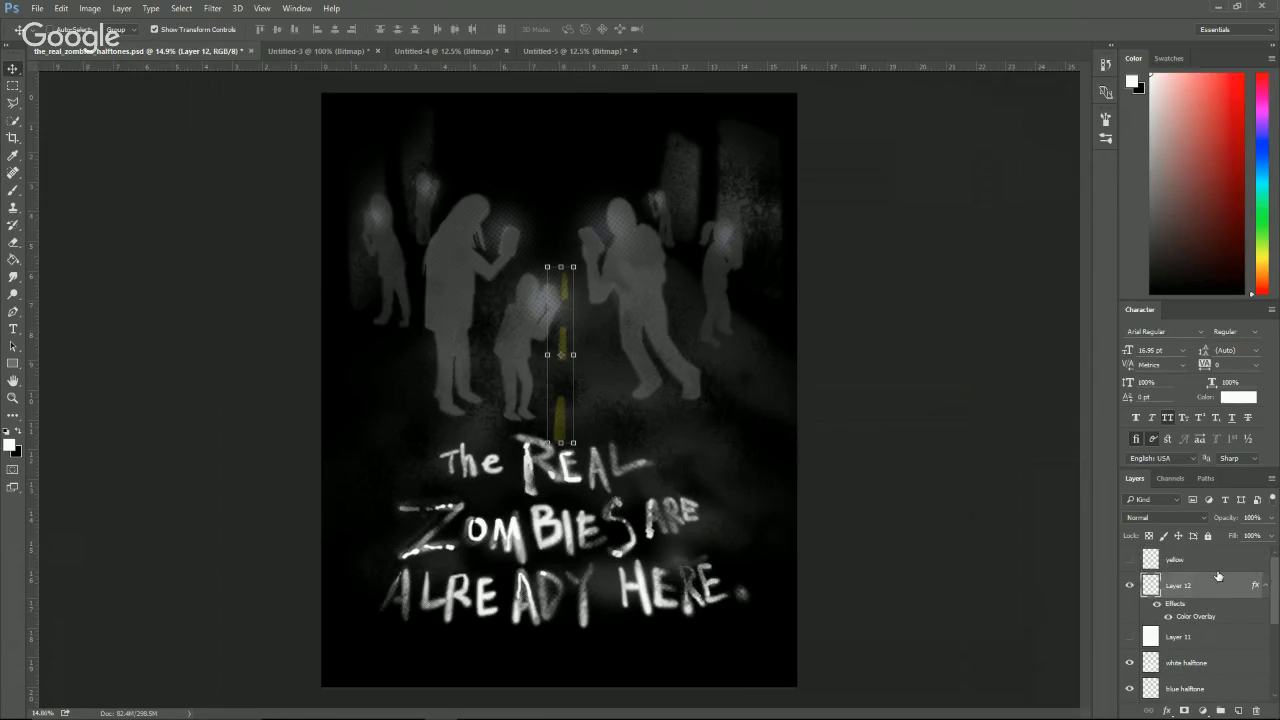
pyautogui.hotkey('ctrl', '[')
pyautogui.hotkey('ctrl', '[')
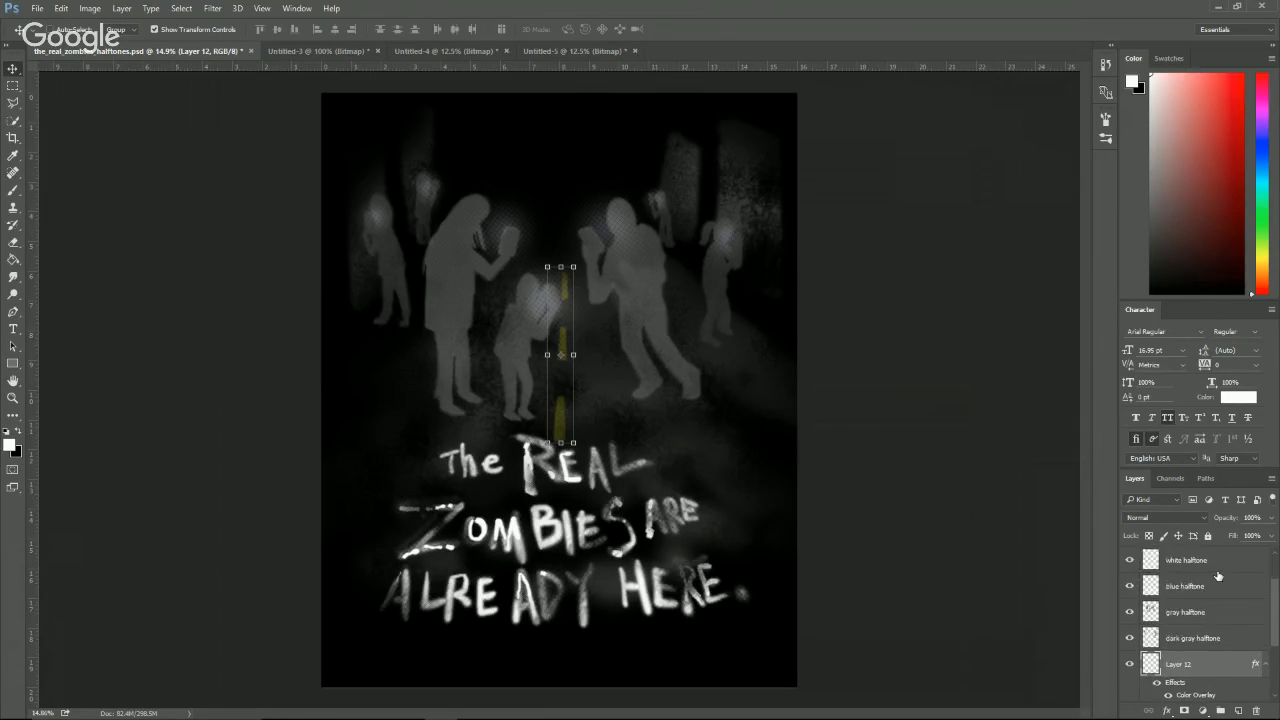
pyautogui.hotkey('ctrl', '[')
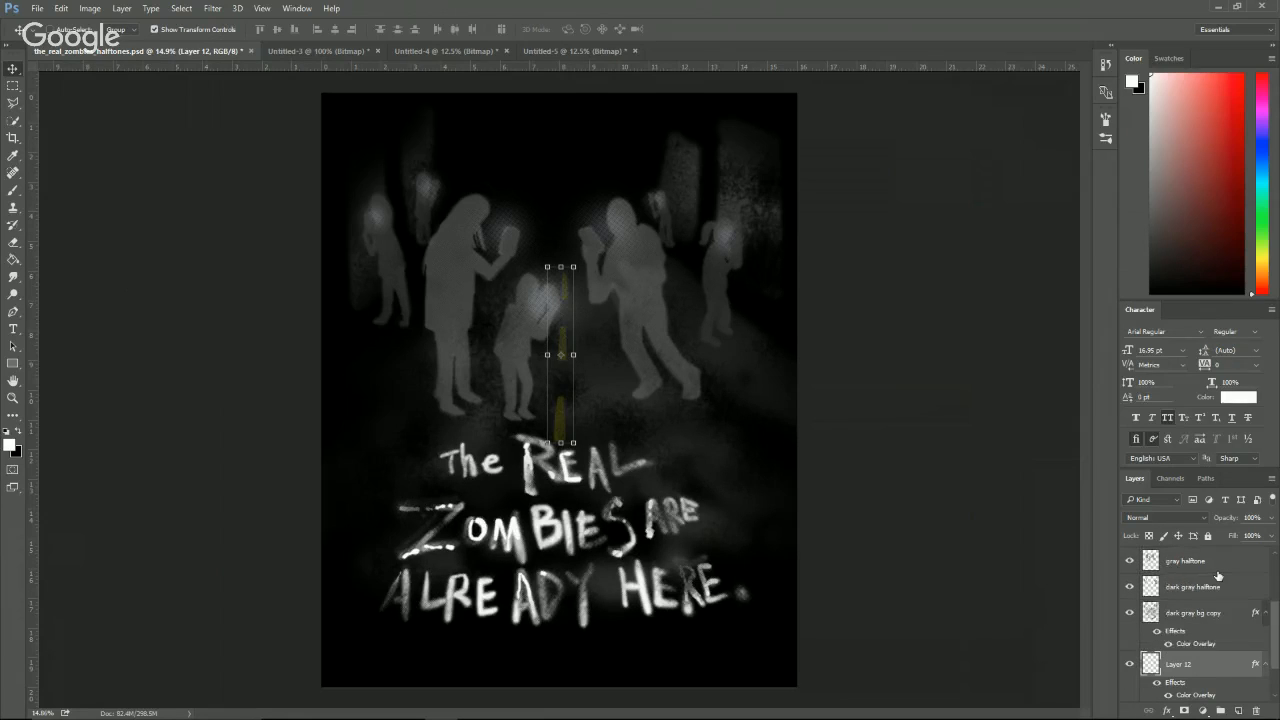
pyautogui.hotkey('ctrl', ']')
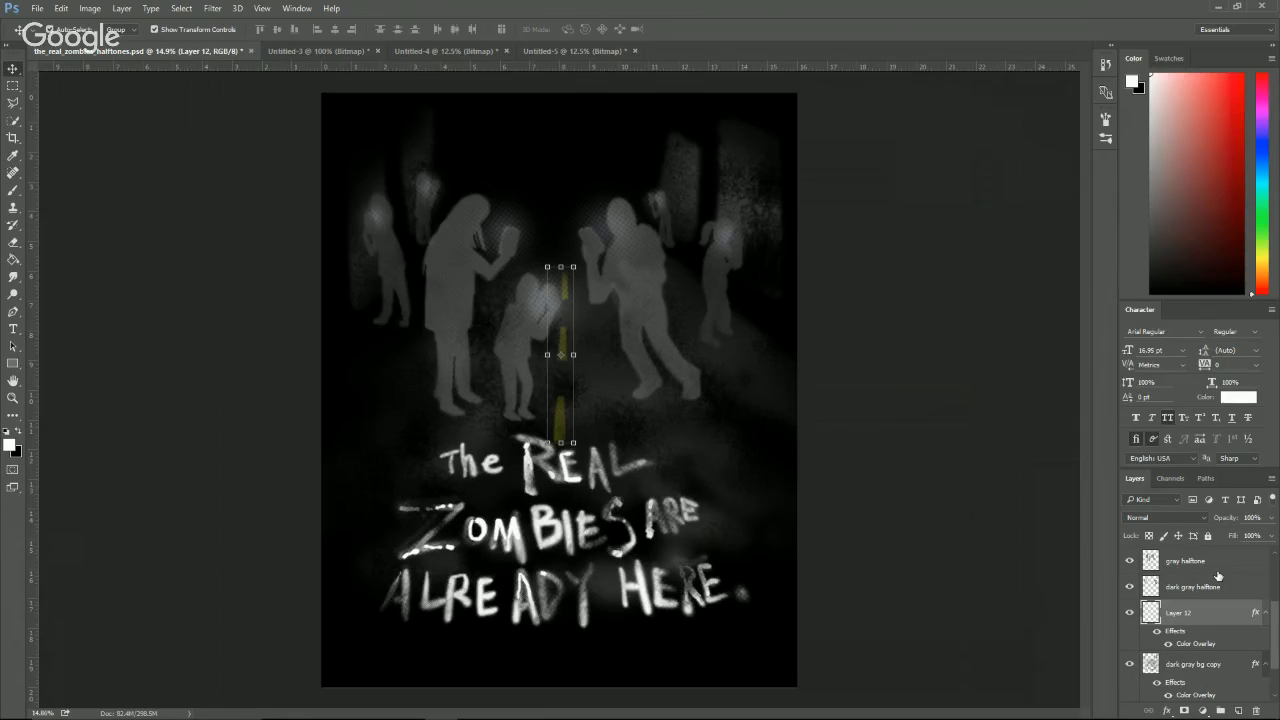
pyautogui.rightClick(1202, 604)
pyautogui.click(1248, 204)
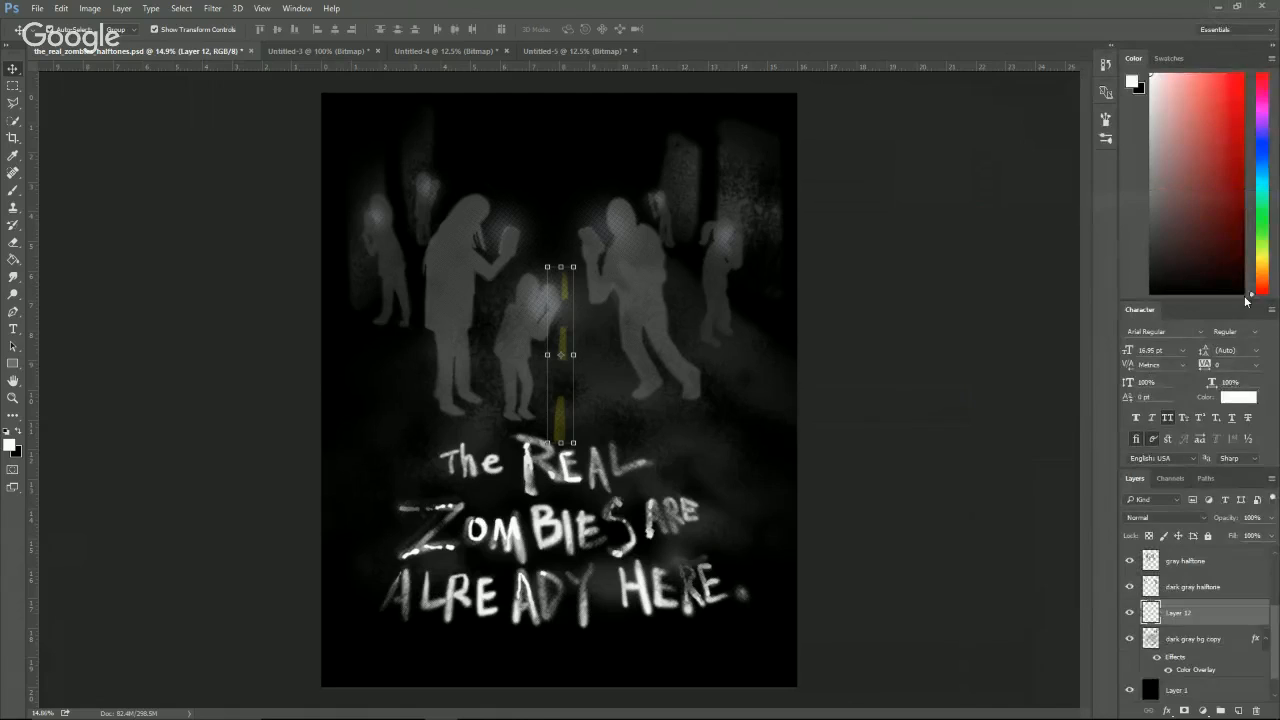
# Delete the hidden original "yellow" layer from the top of the layer stack.
pyautogui.scroll(1, 1220, 585)
pyautogui.click(1200, 562)
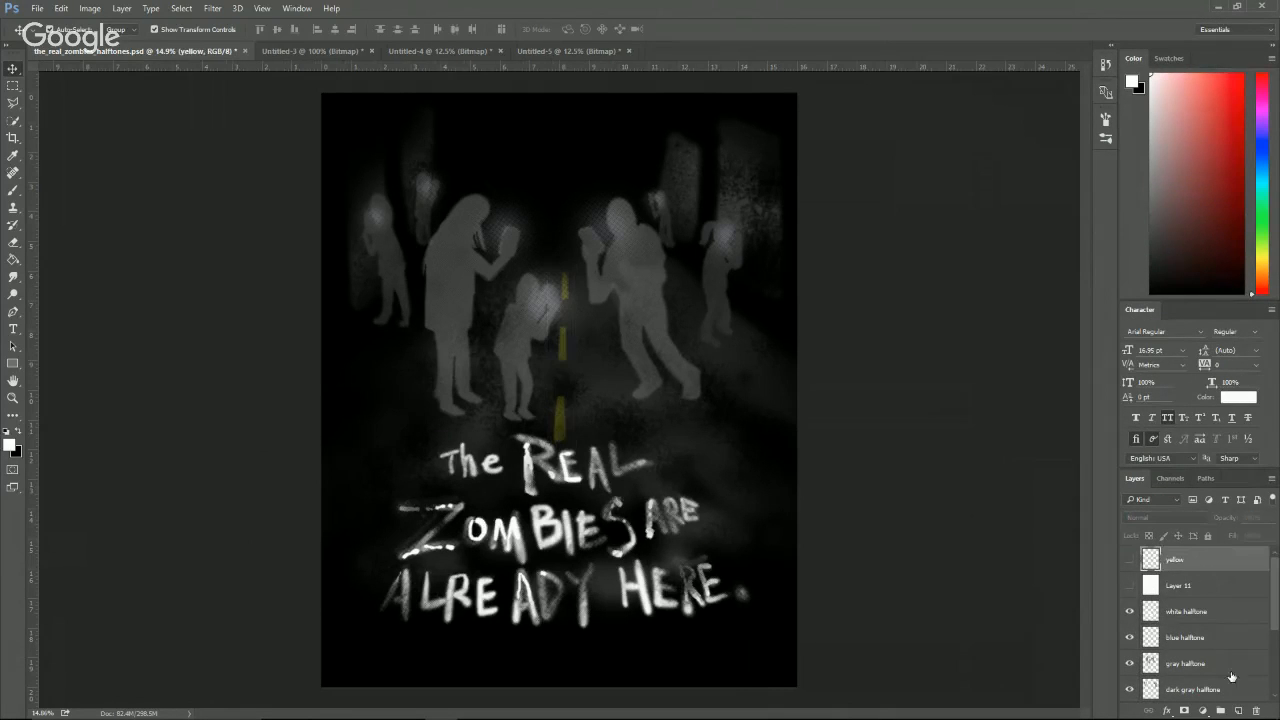
pyautogui.click(1256, 710)
pyautogui.click(632, 331)
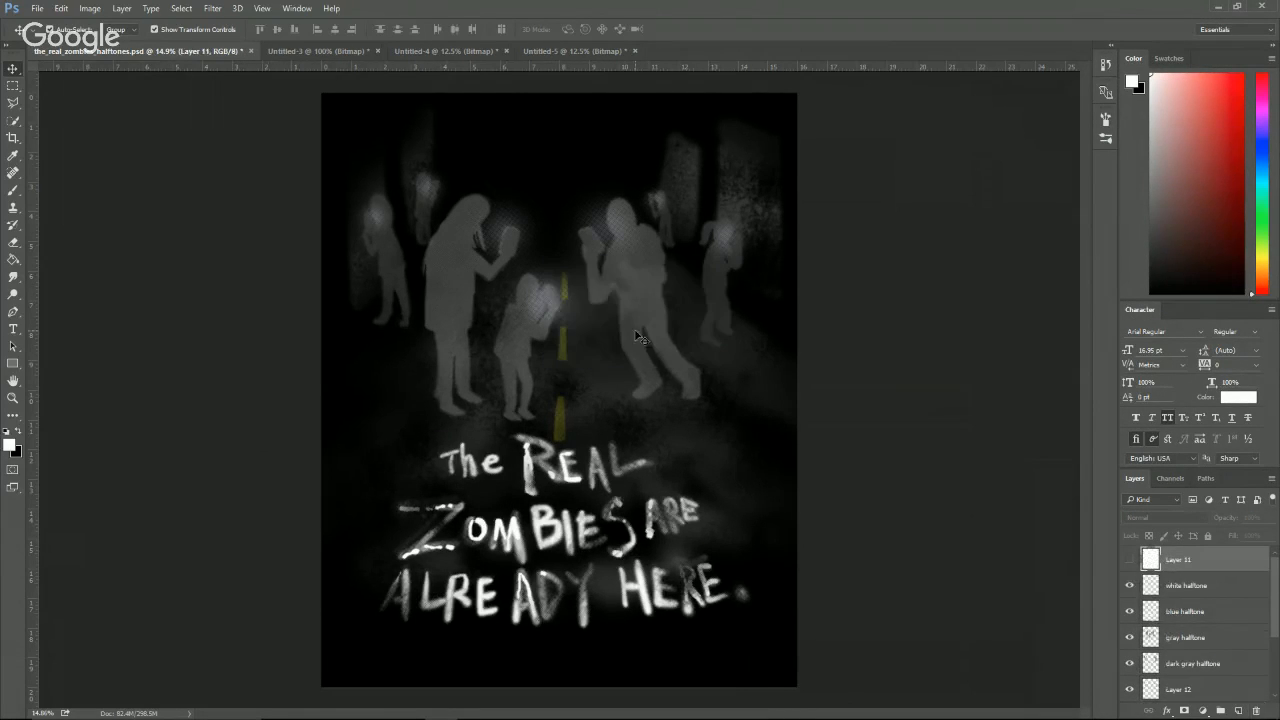
# Place Layer 11 directly below "dark gray bg copy" and bring both layers to the top of the stack.
pyautogui.click(1185, 585)
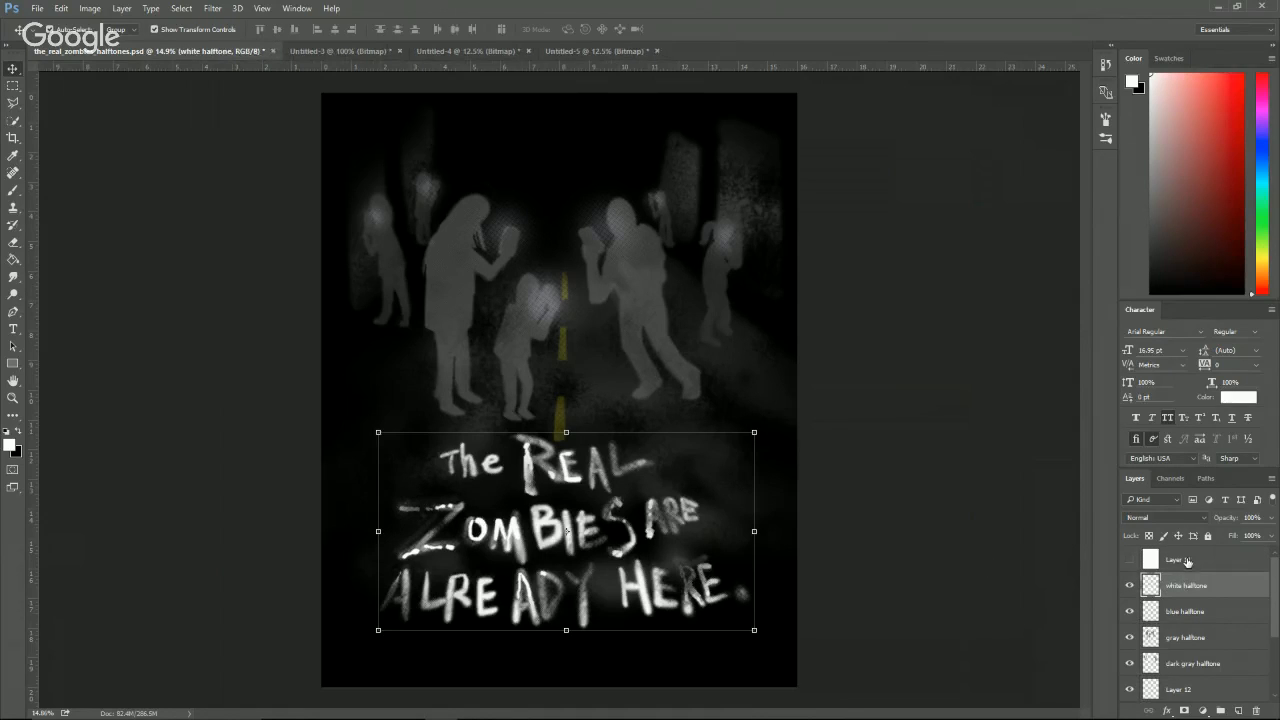
pyautogui.click(1185, 560)
pyautogui.scroll(-3, 1190, 620)
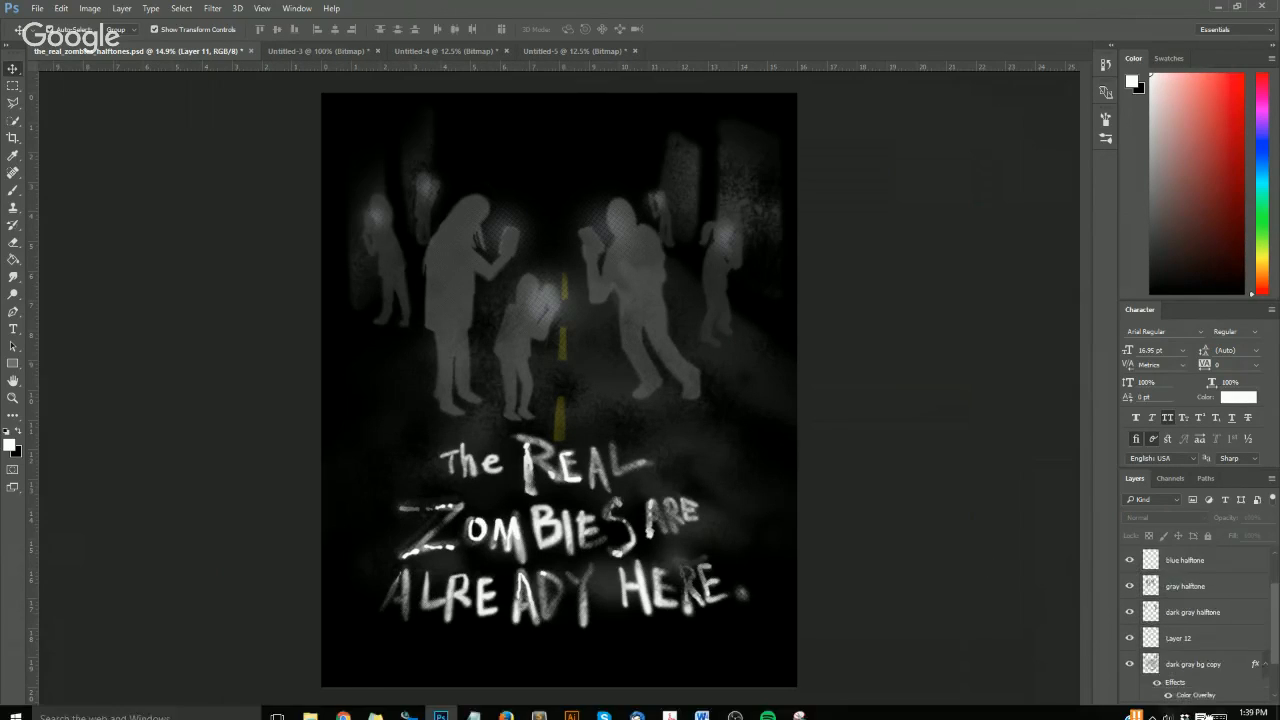
pyautogui.moveTo(1210, 713); pyautogui.dragTo(1203, 643)
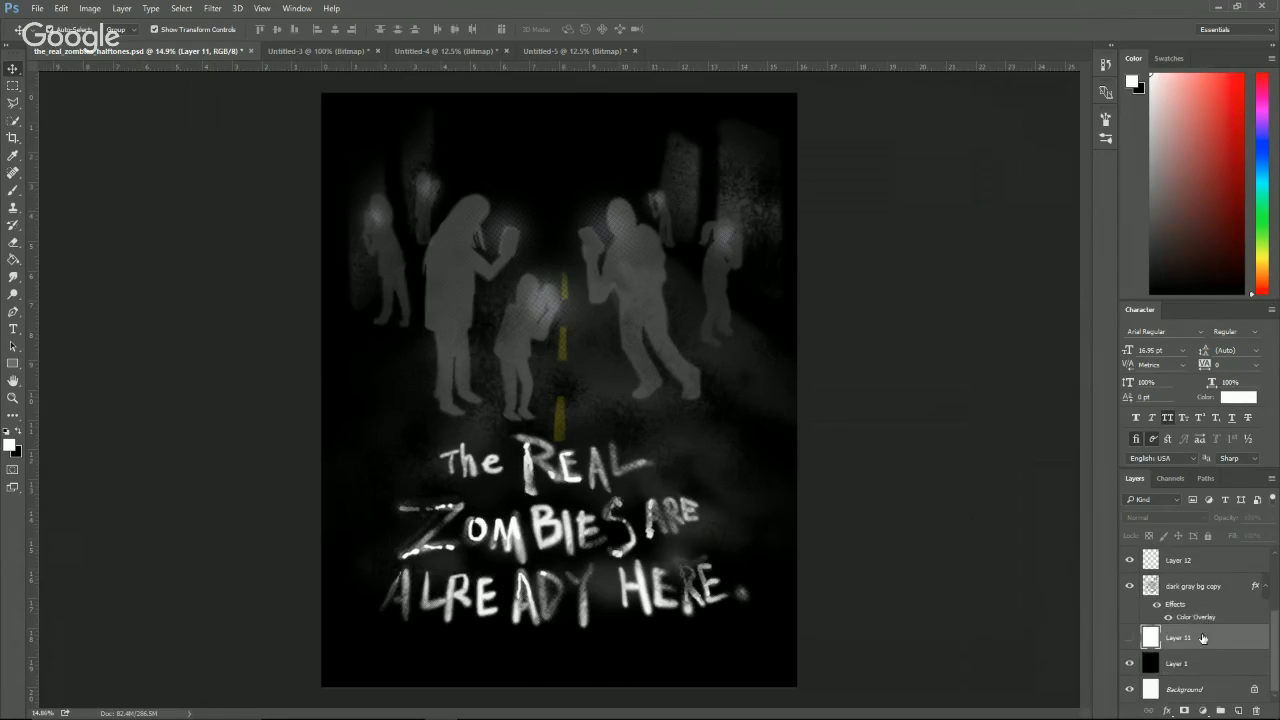
pyautogui.keyDown('shift'); pyautogui.click(1193, 590); pyautogui.keyUp('shift')
pyautogui.hotkey('ctrl', 'shift', ']')
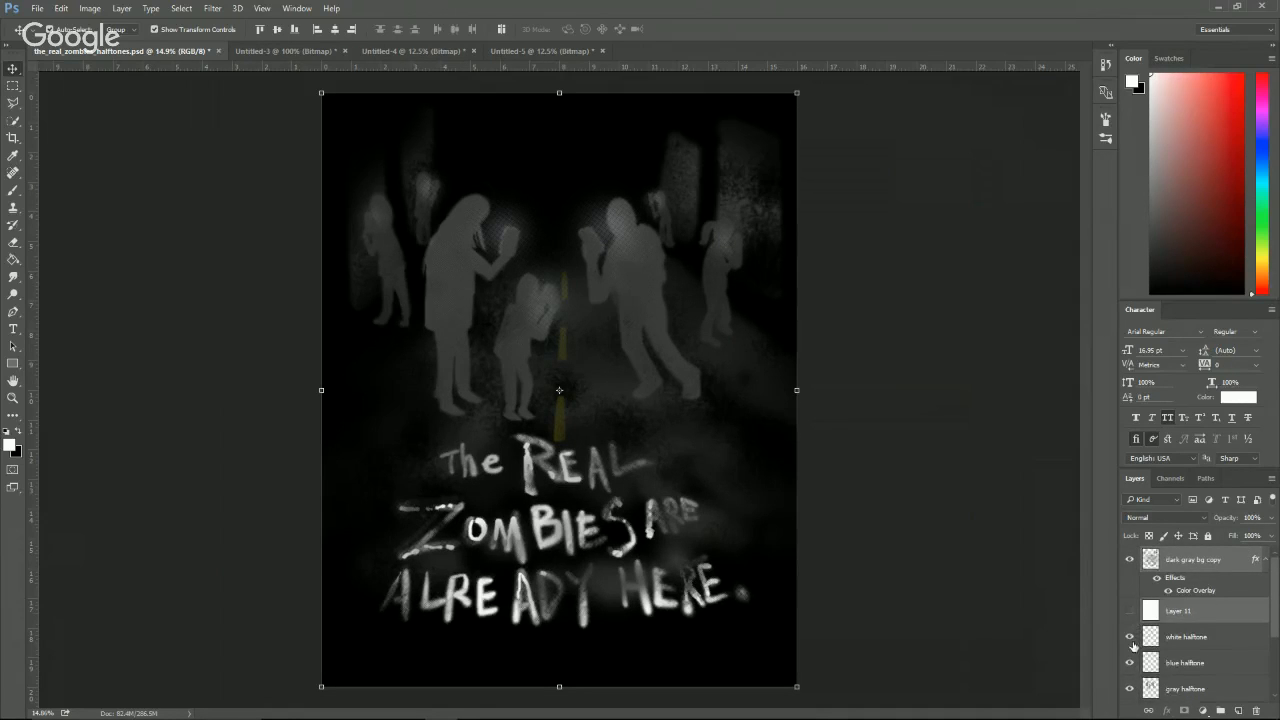
# Show the white Layer 11 behind "dark gray bg copy" and create a new blank grayscale document with the preset size.
pyautogui.click(1131, 611)
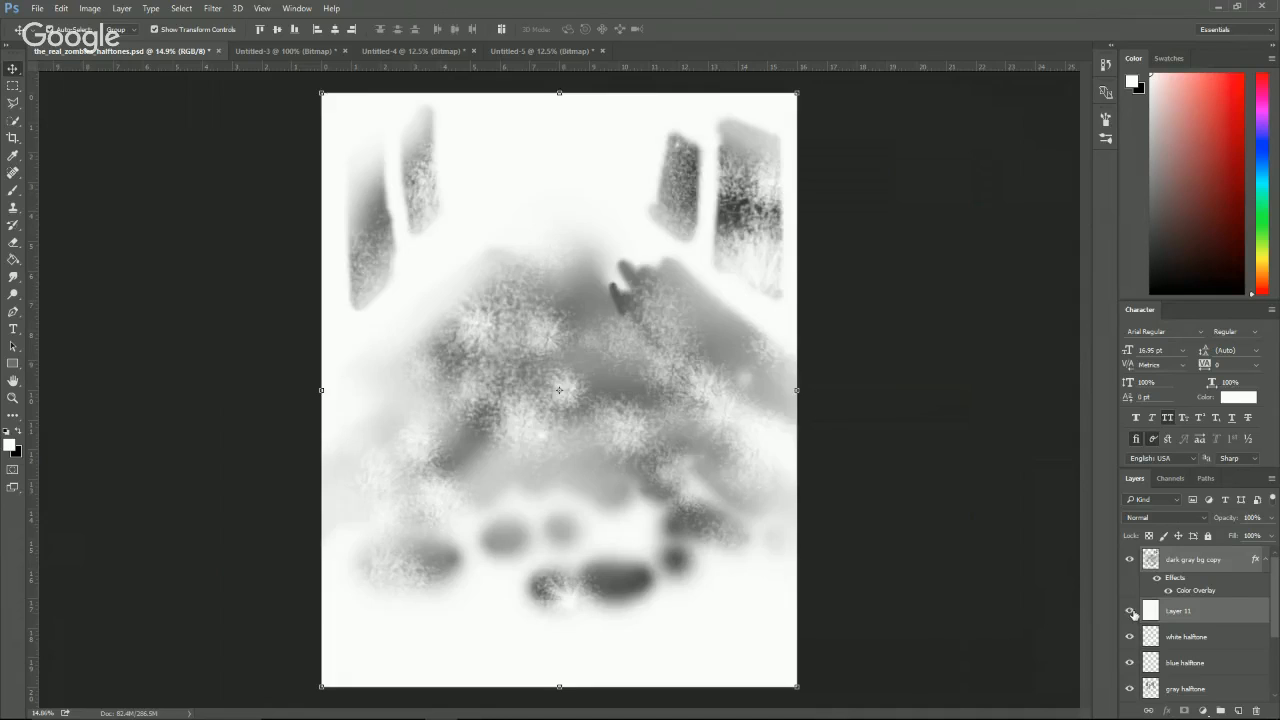
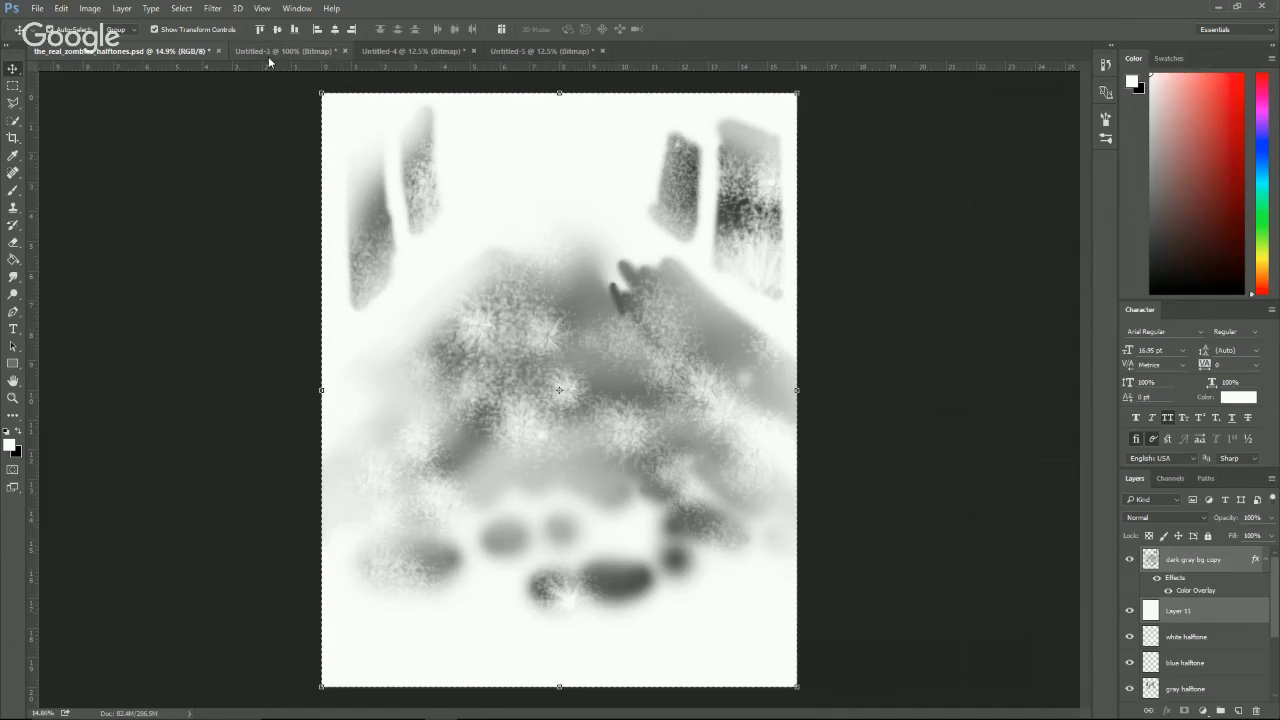
pyautogui.click(503, 51)
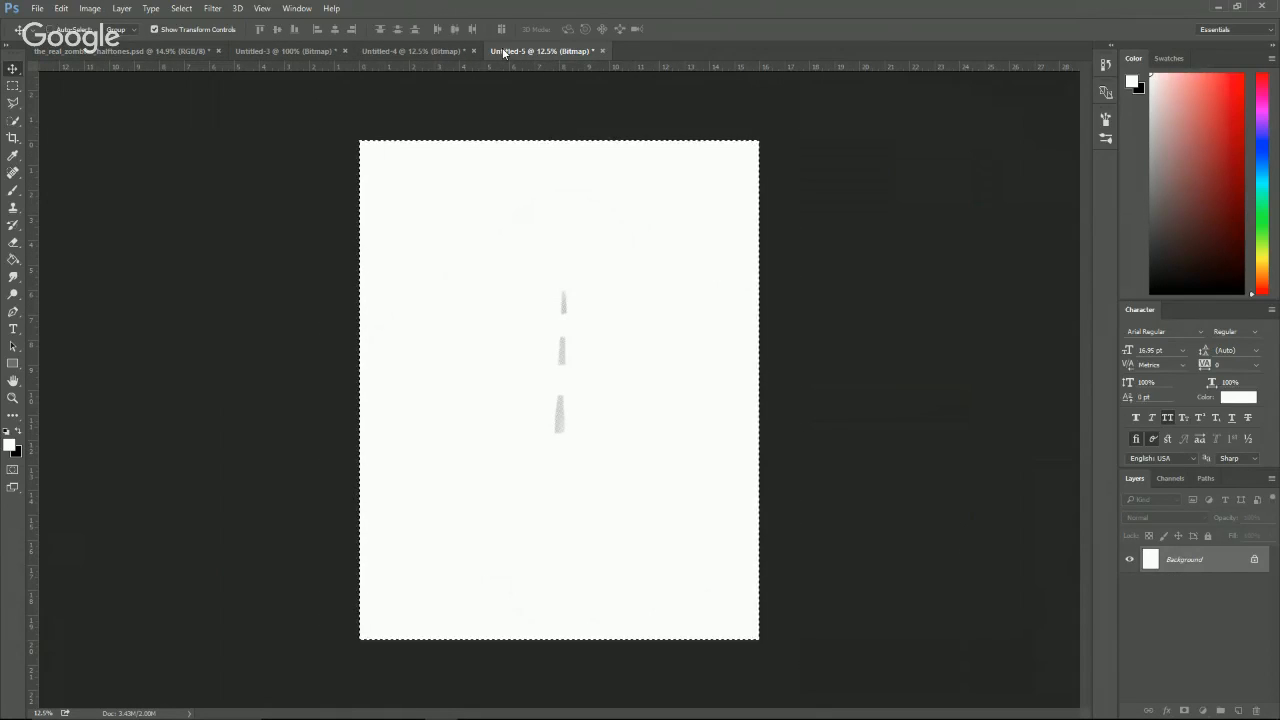
pyautogui.hotkey('ctrl', 'n')
pyautogui.press('Return')
pyautogui.hotkey('ctrl', 'v')
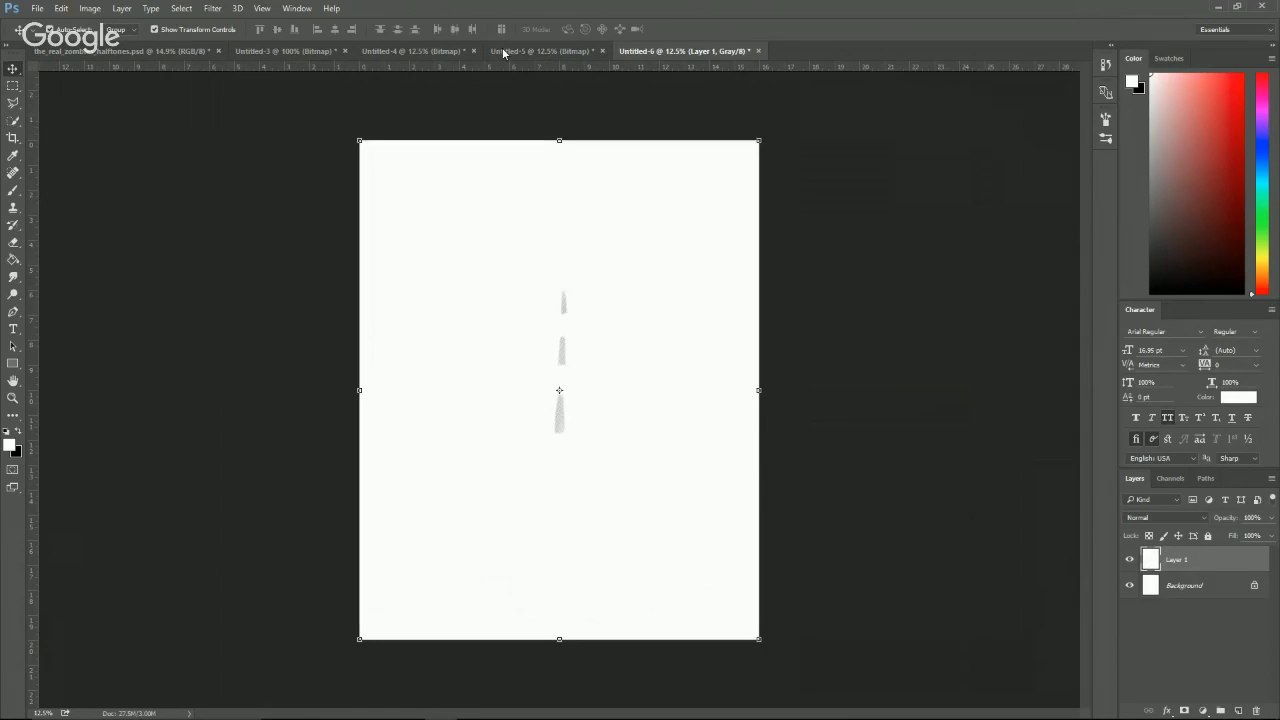
pyautogui.hotkey('ctrl', 'z')
# Copy the merged dark gray background artwork from the poster and paste it into the new grayscale document.
pyautogui.click(120, 51)
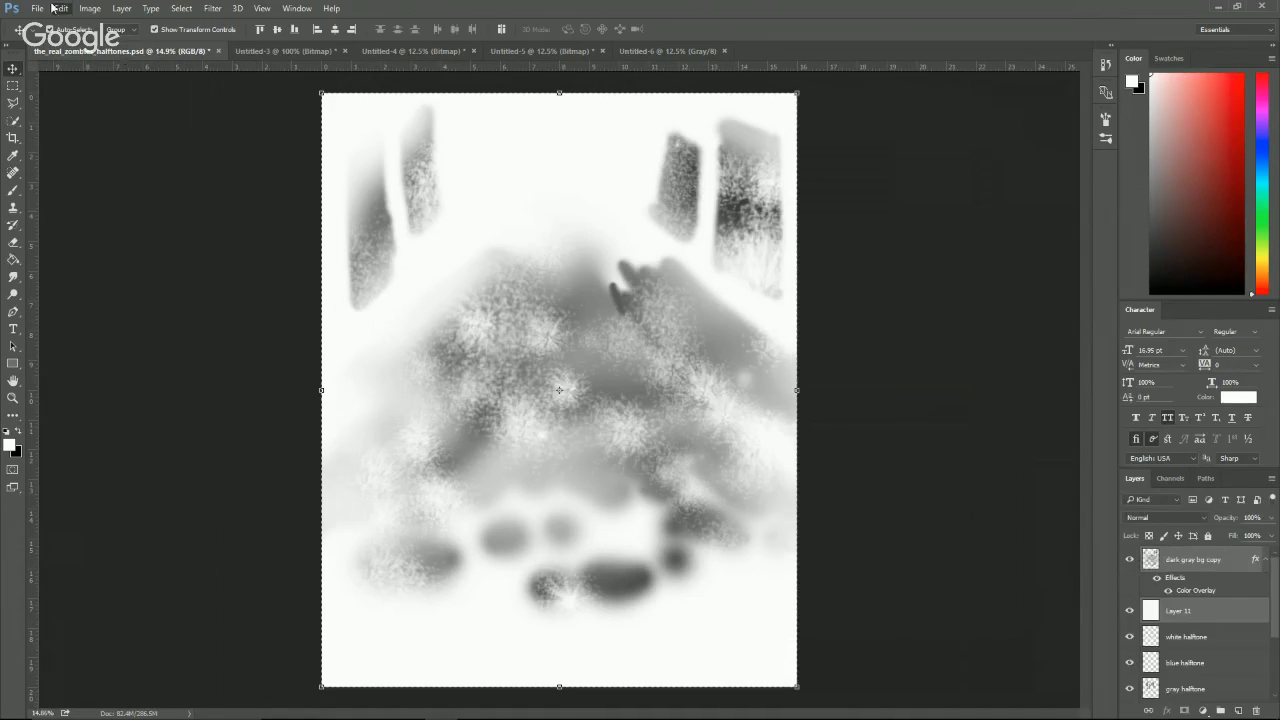
pyautogui.click(60, 8)
pyautogui.click(100, 108)
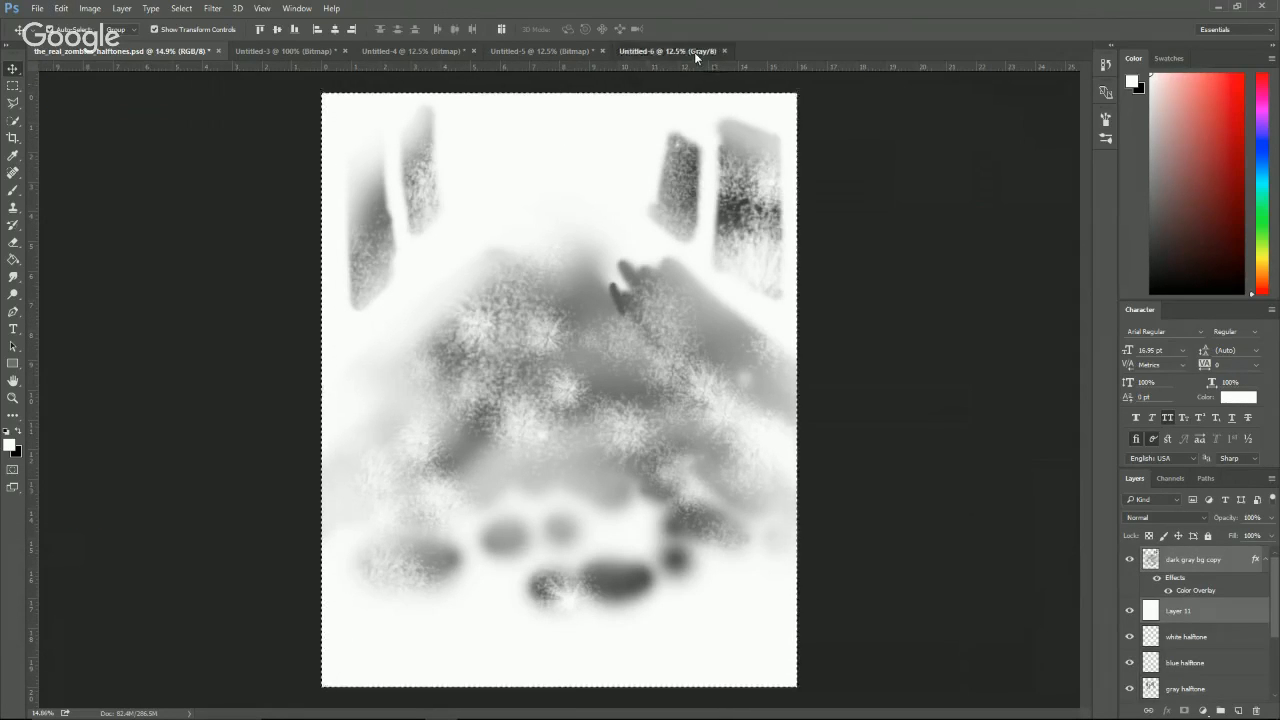
pyautogui.click(694, 52)
pyautogui.hotkey('ctrl', 'v')
# Flatten the new document and convert it to Bitmap mode at 300 pixels/inch using the Halftone Screen method.
pyautogui.click(90, 8)
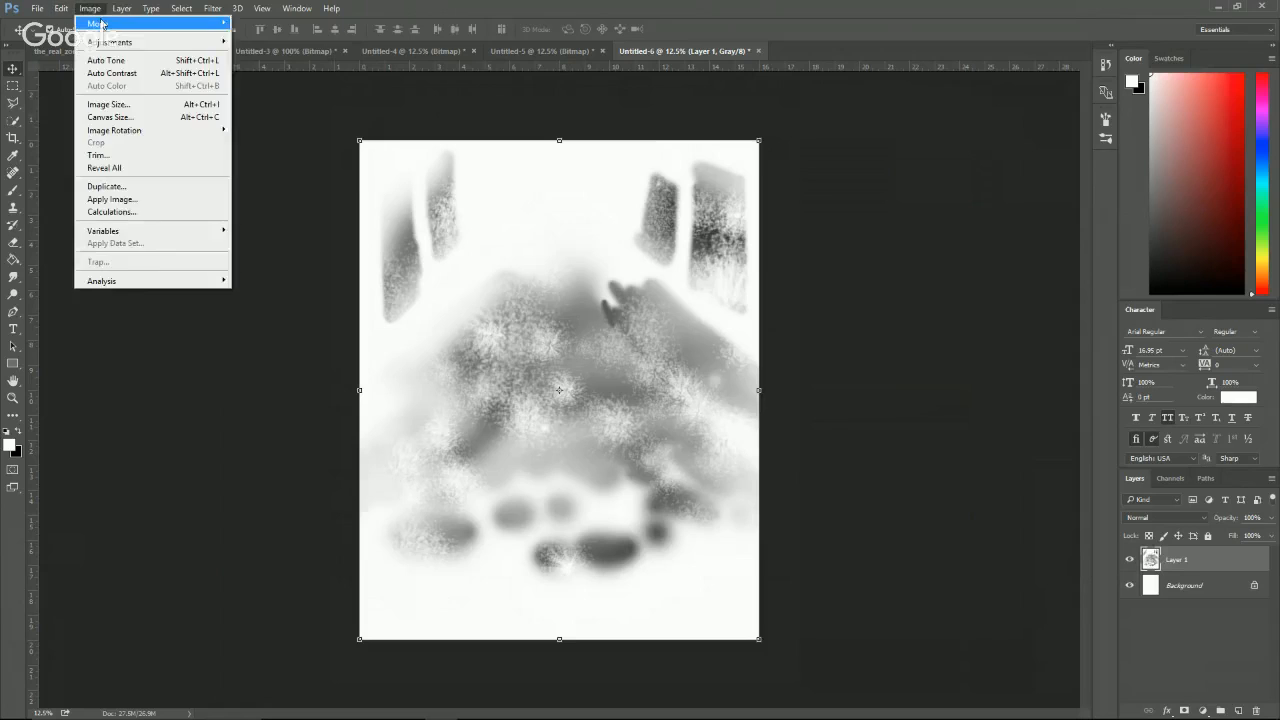
pyautogui.moveTo(100, 22)
pyautogui.click(256, 24)
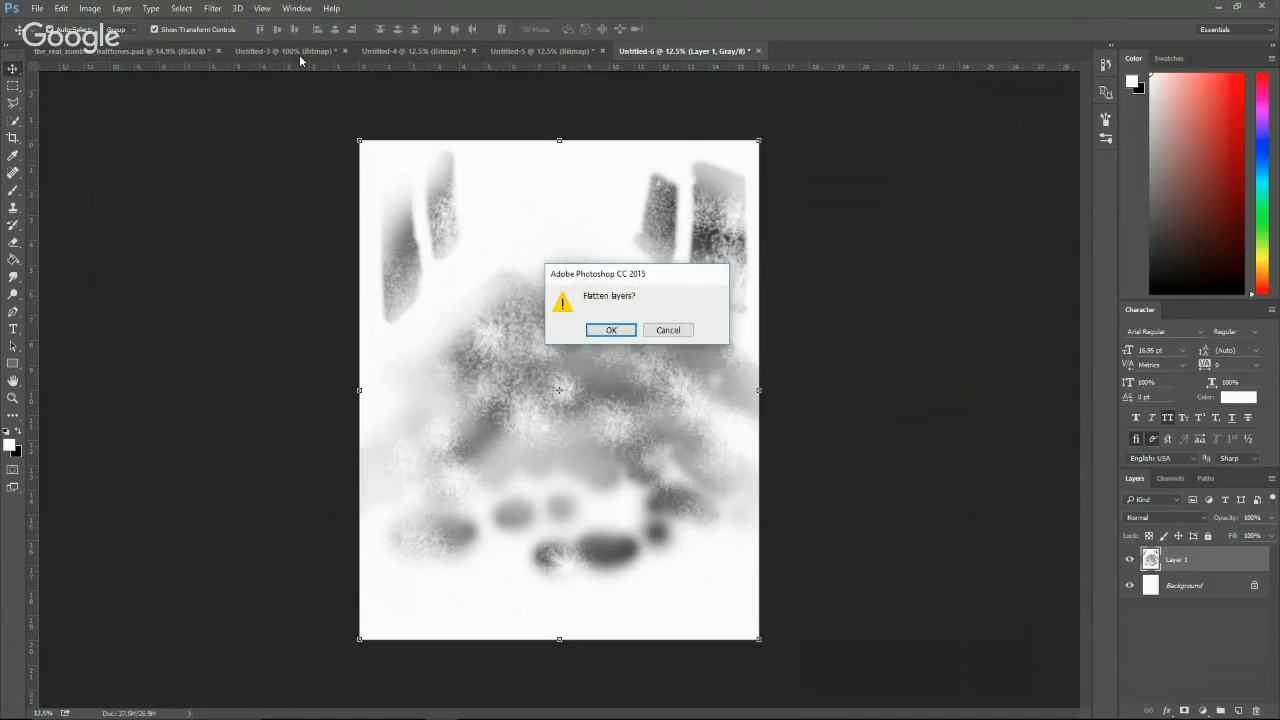
pyautogui.click(611, 330)
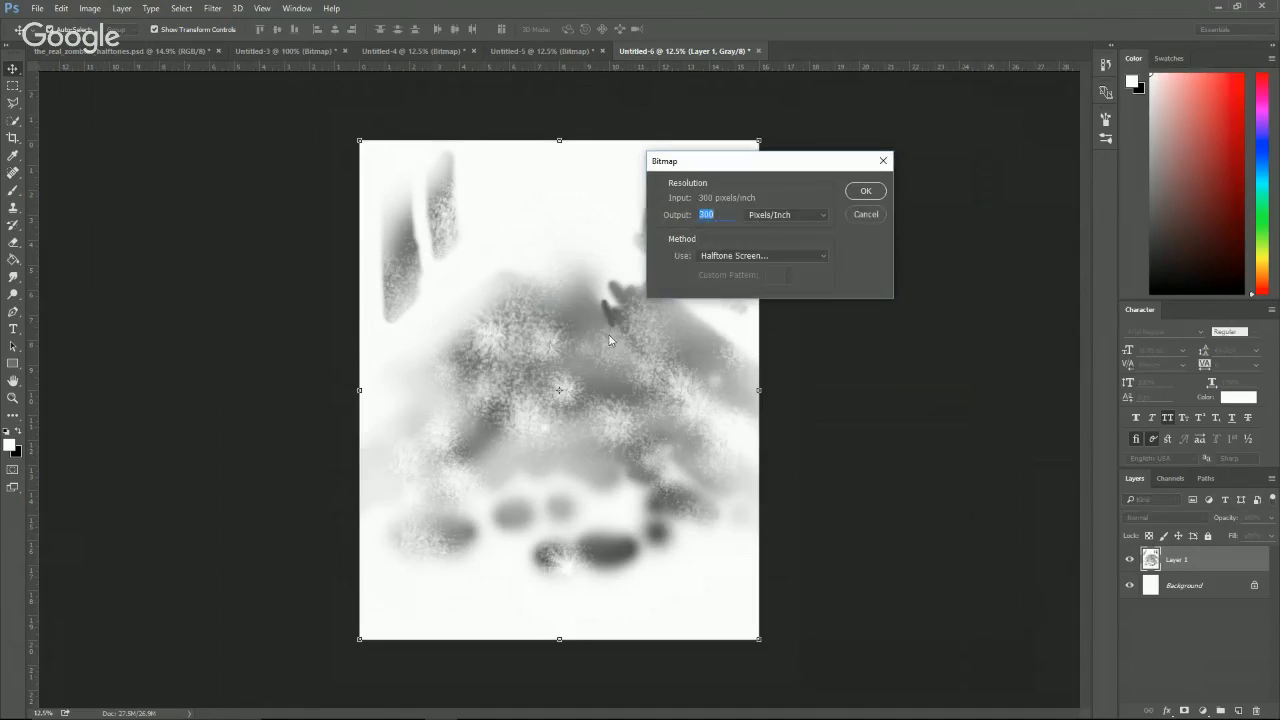
pyautogui.click(861, 197)
pyautogui.click(963, 203)
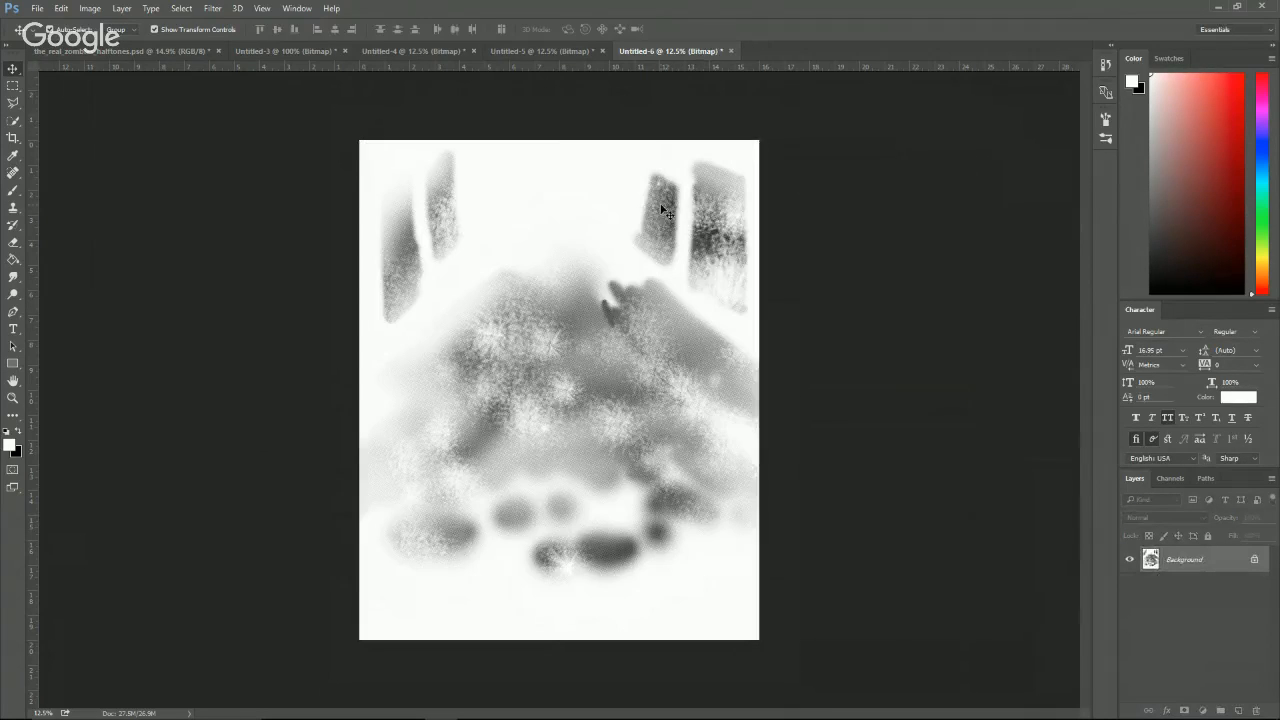
# Bring the halftoned background into the poster file as a new layer and hide "dark gray bg copy" and Layer 11.
pyautogui.click(130, 51)
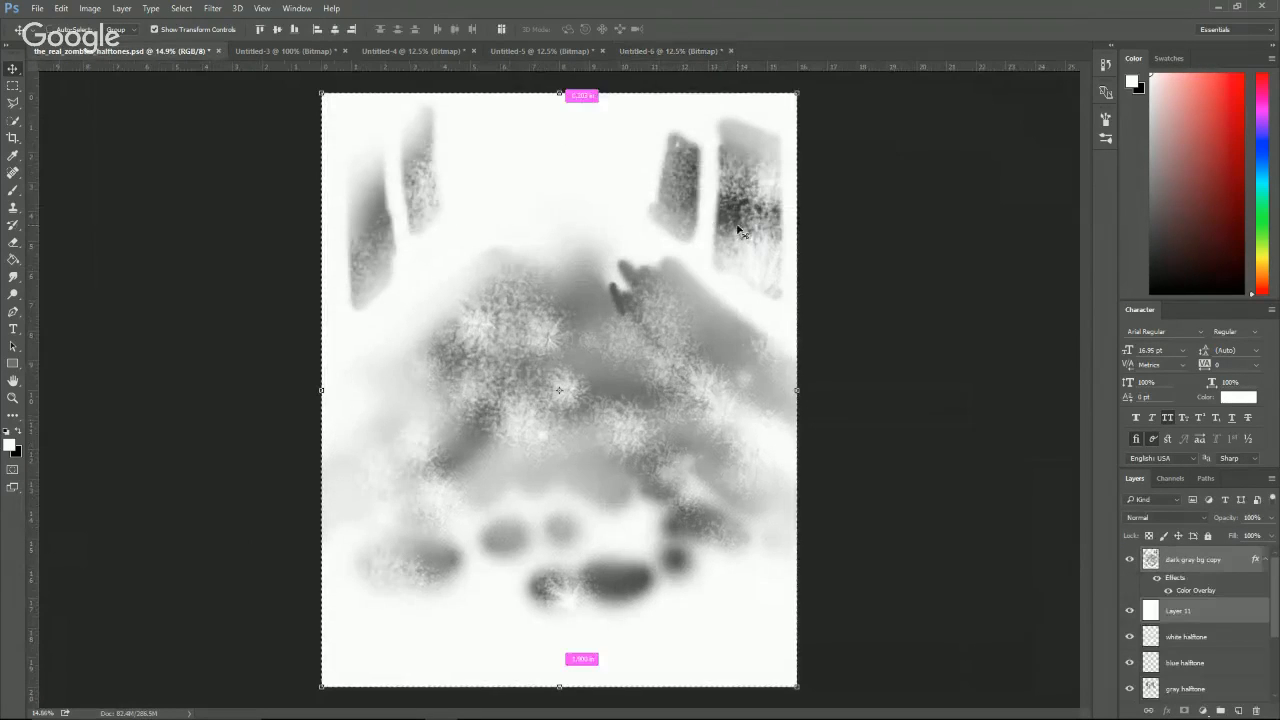
pyautogui.moveTo(738, 232); pyautogui.dragTo(740, 235)
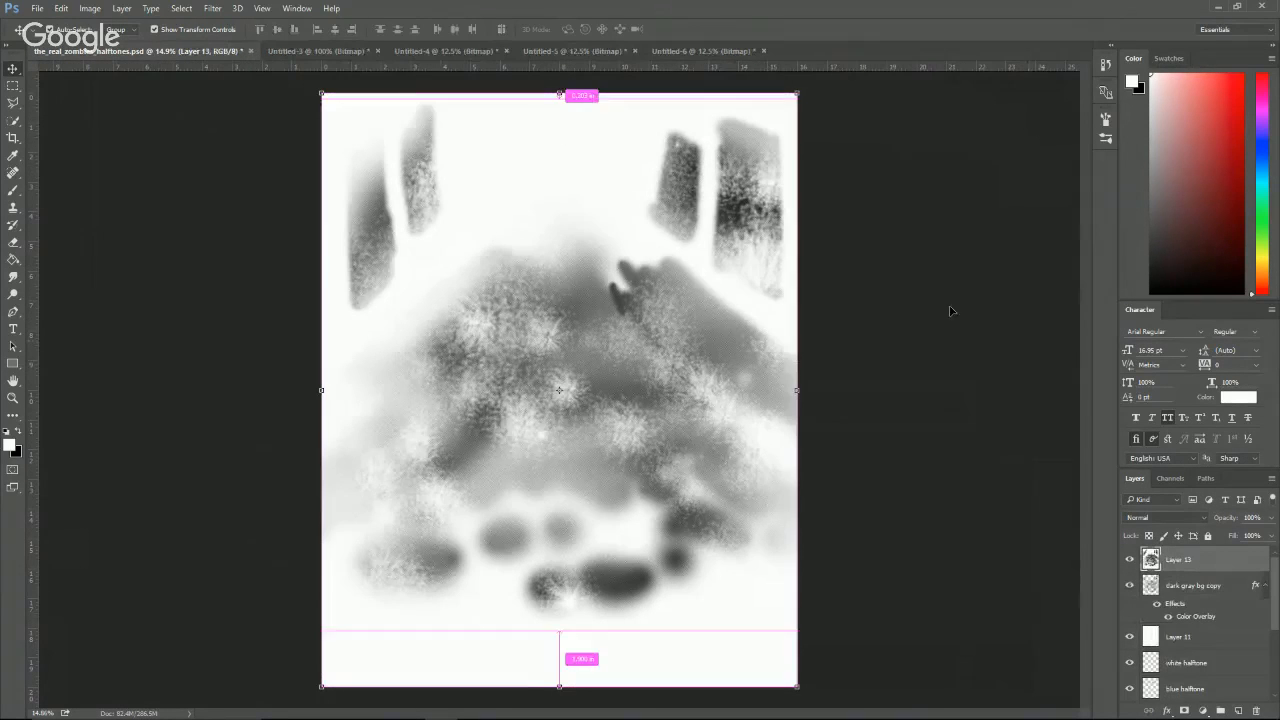
pyautogui.click(1130, 587)
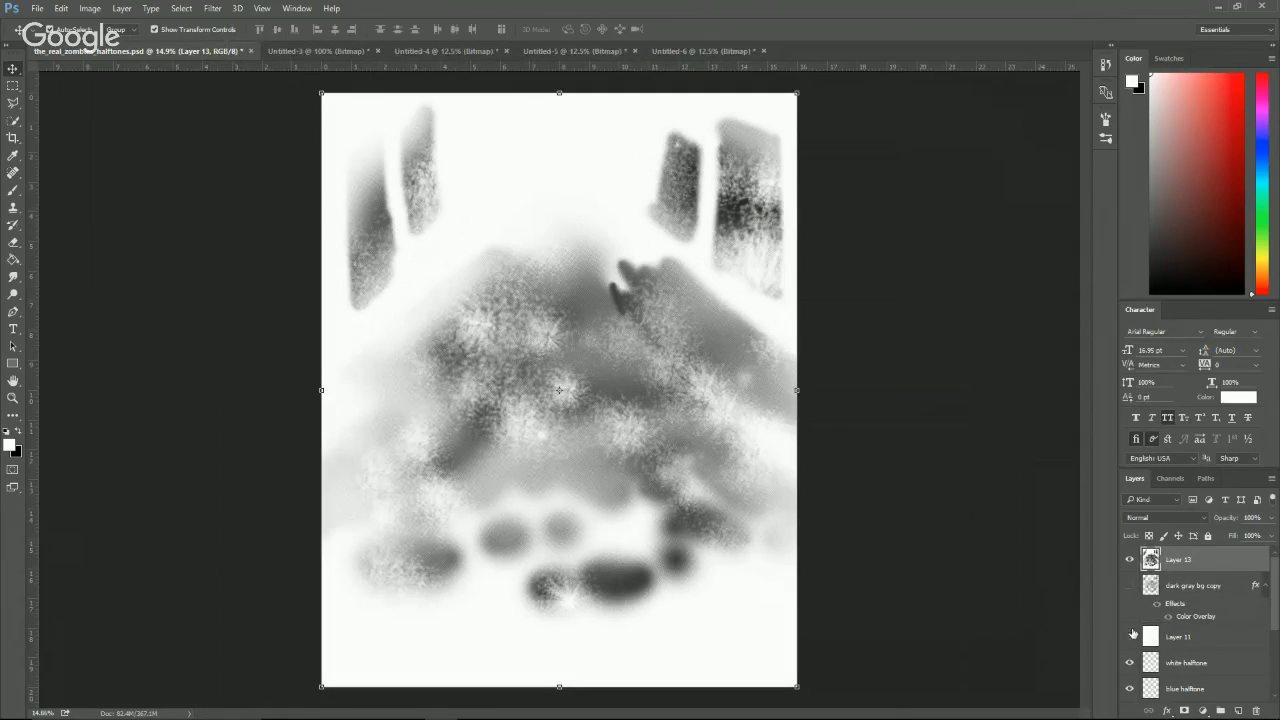
# Select the white areas of Layer 13 with Color Range, delete them and clear the selection.
pyautogui.click(181, 8)
pyautogui.click(205, 136)
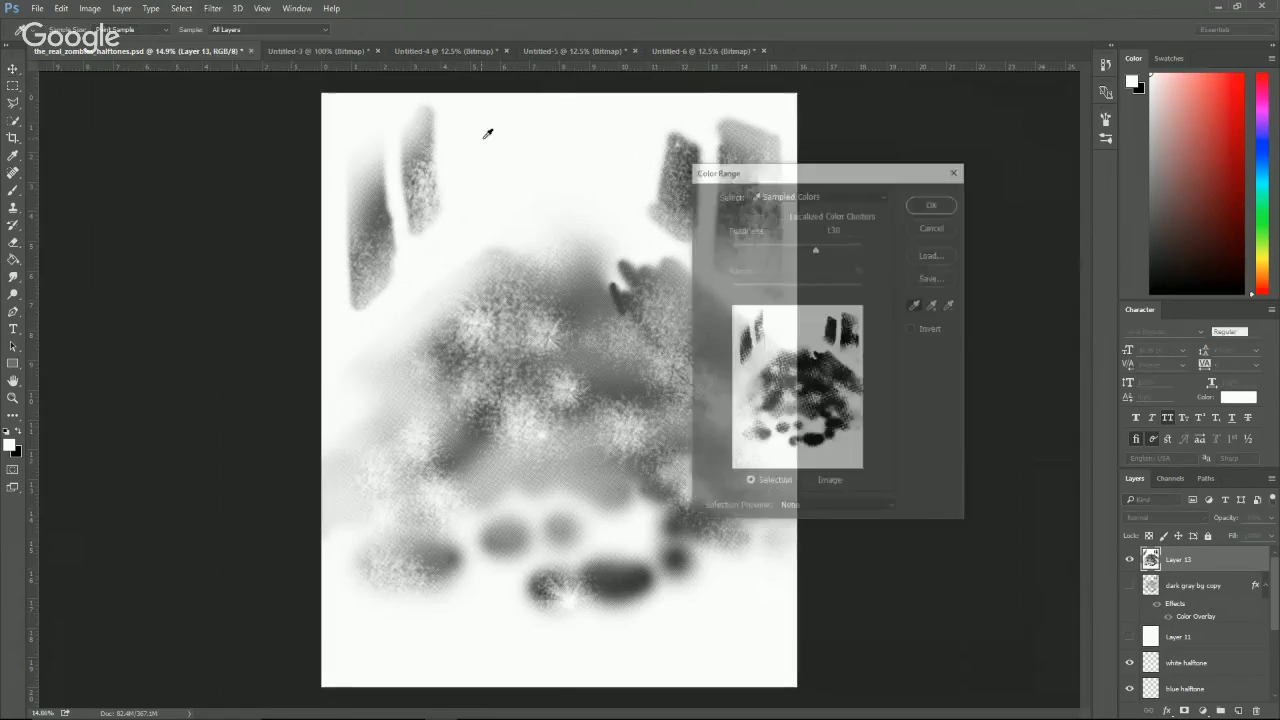
pyautogui.click(922, 205)
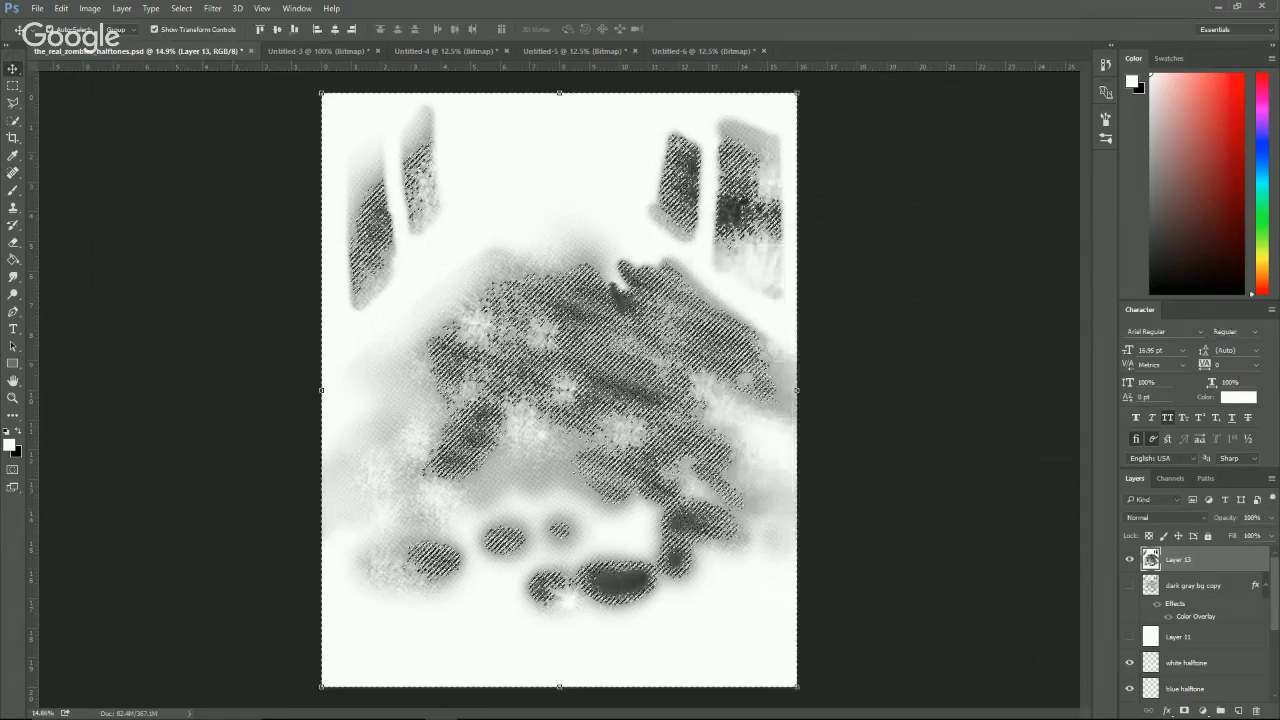
pyautogui.press('Delete')
pyautogui.hotkey('ctrl', 'd')
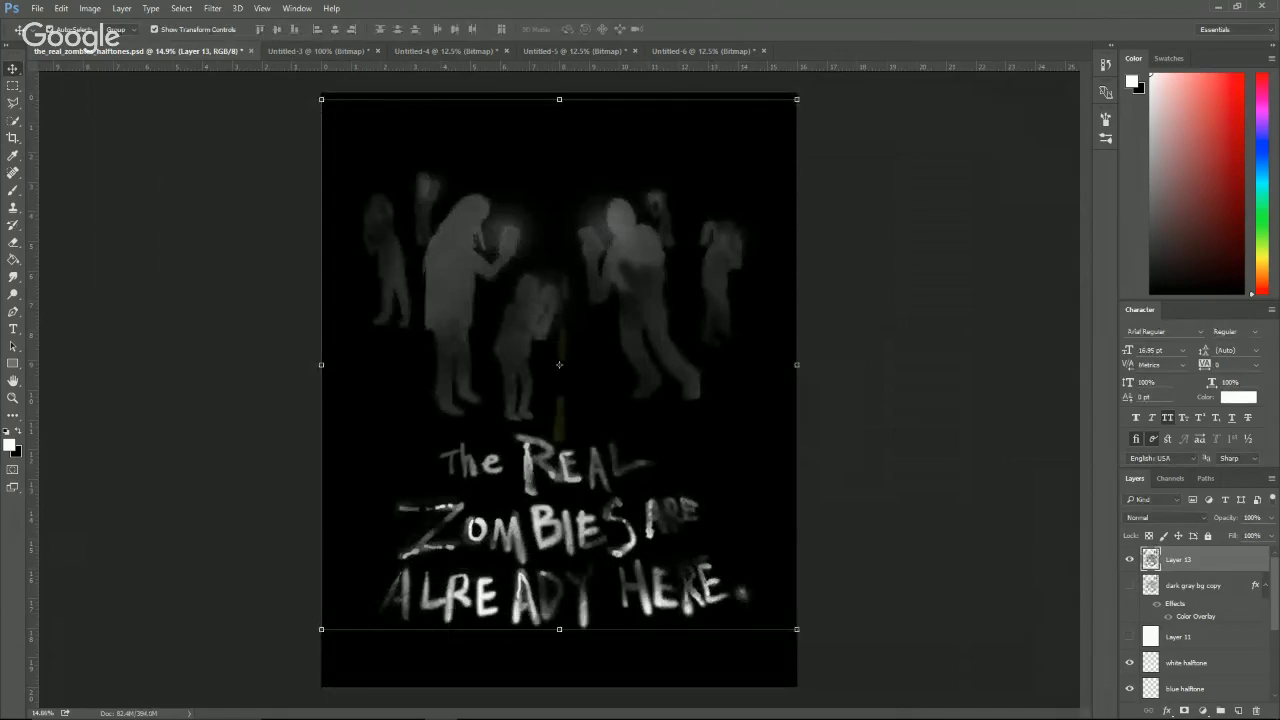
# Move Layer 13 directly above Layer 1 and apply a dark gray #3b3b3b Color Overlay in Normal mode at 100% opacity.
pyautogui.hotkey('ctrl', 'shift', '[')
pyautogui.hotkey('ctrl', ']')
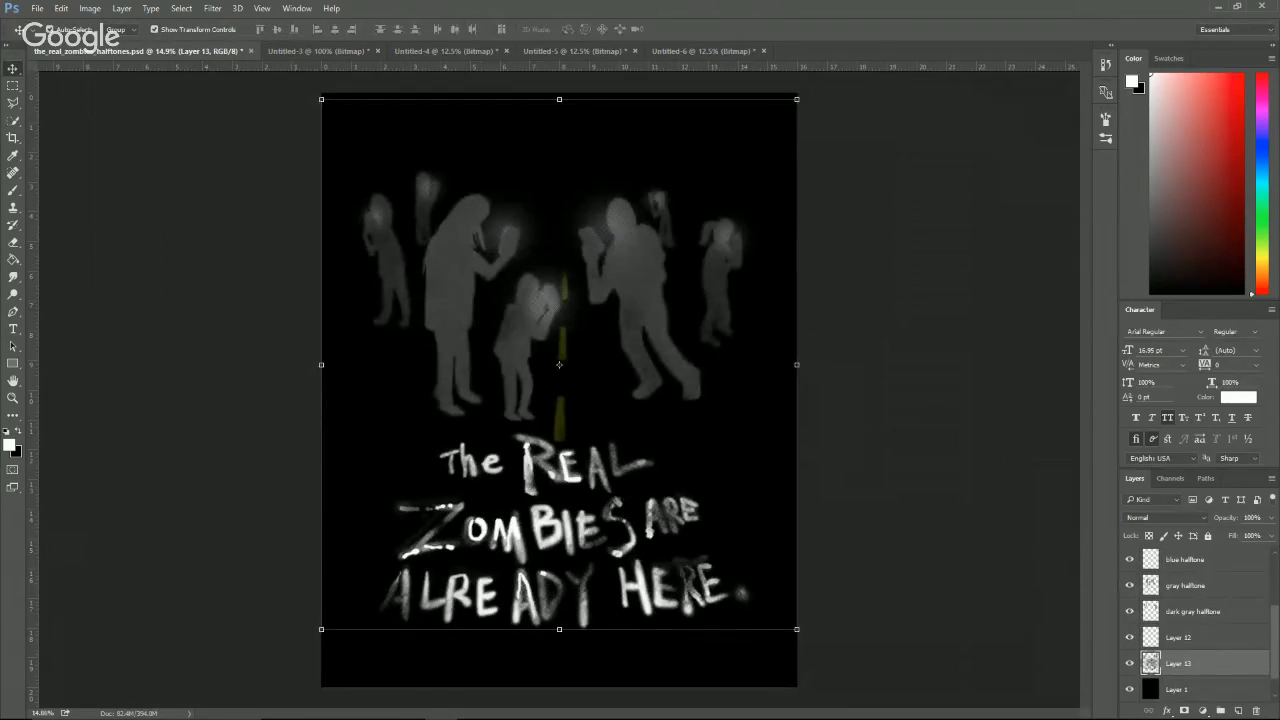
pyautogui.rightClick(1216, 680)
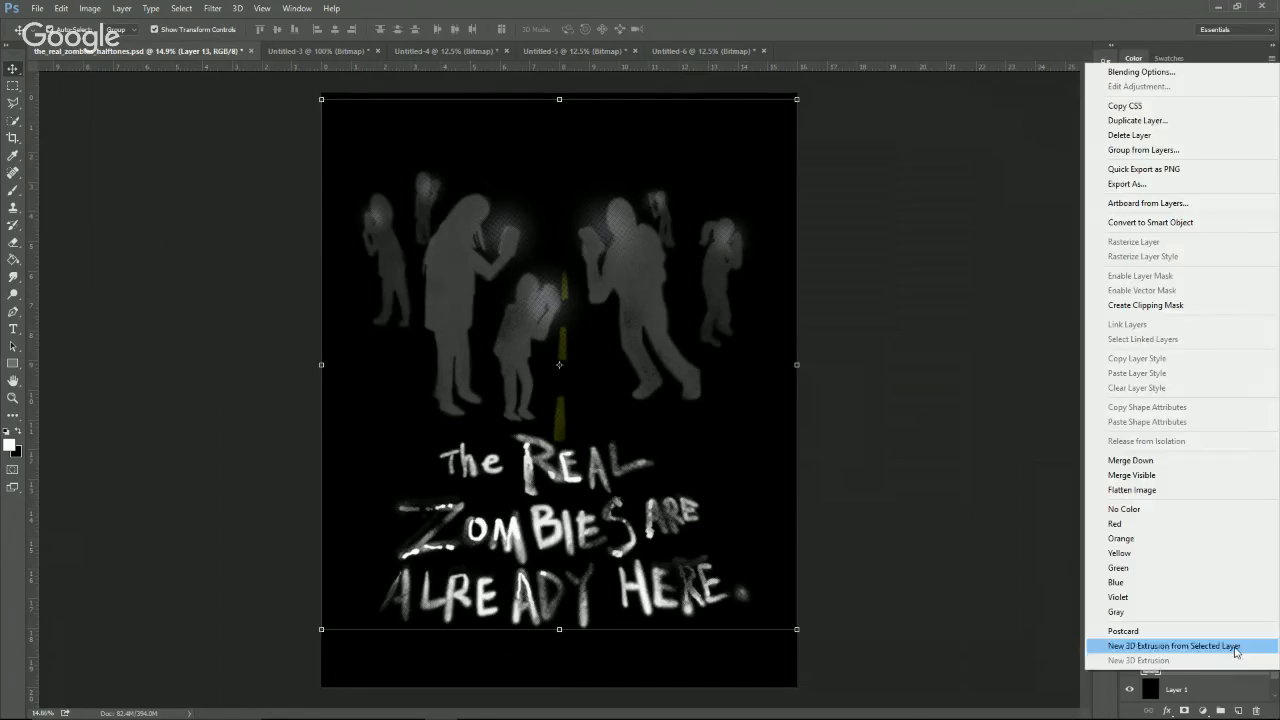
pyautogui.click(1140, 72)
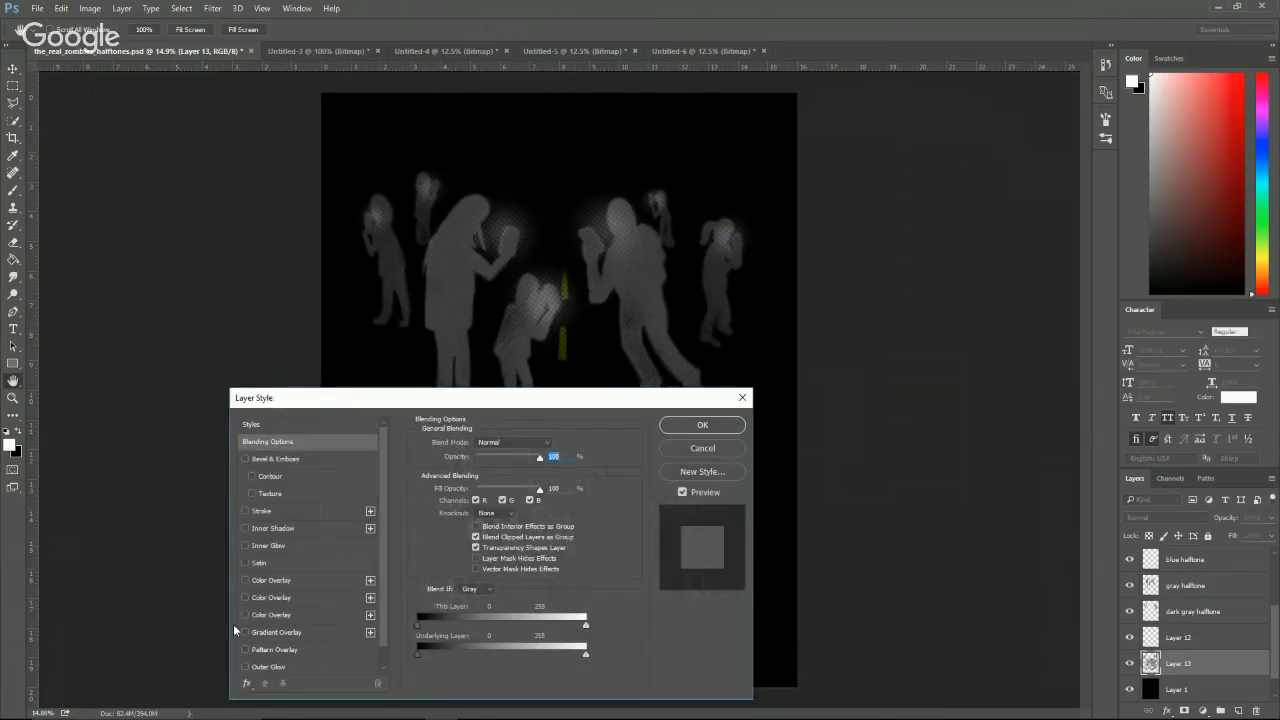
pyautogui.click(271, 579)
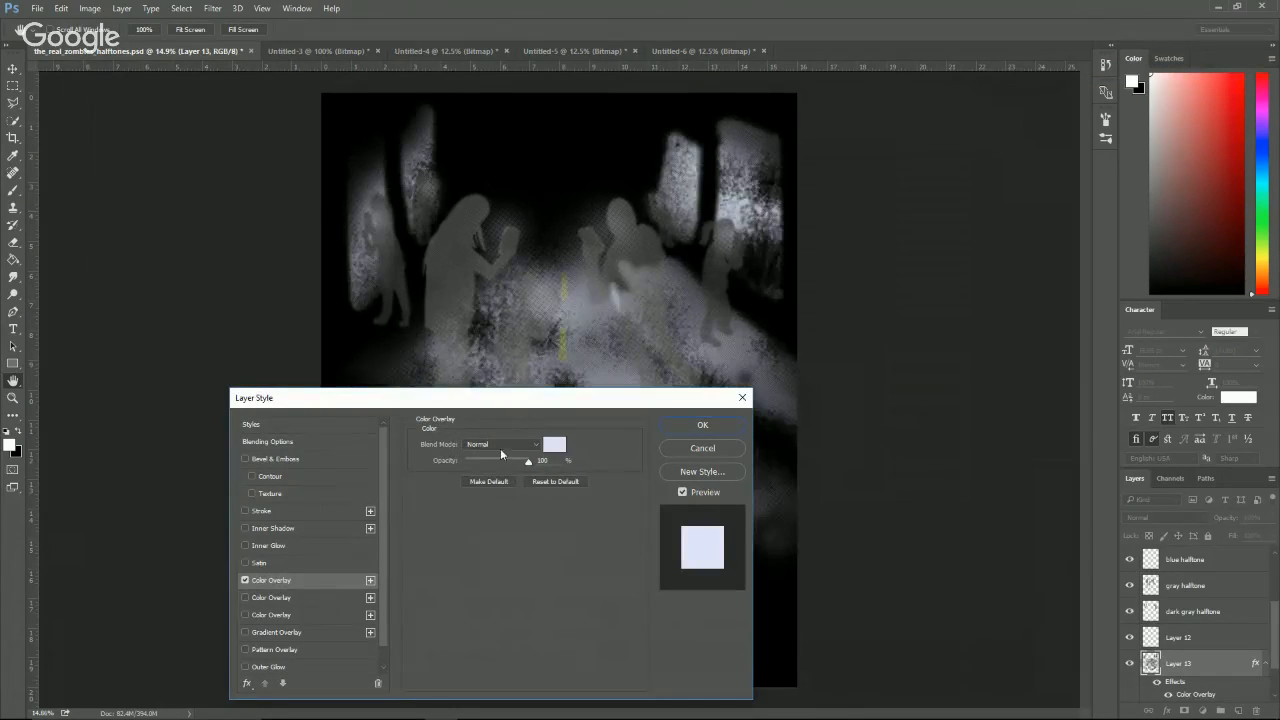
pyautogui.click(500, 453)
pyautogui.click(497, 452)
pyautogui.click(554, 444)
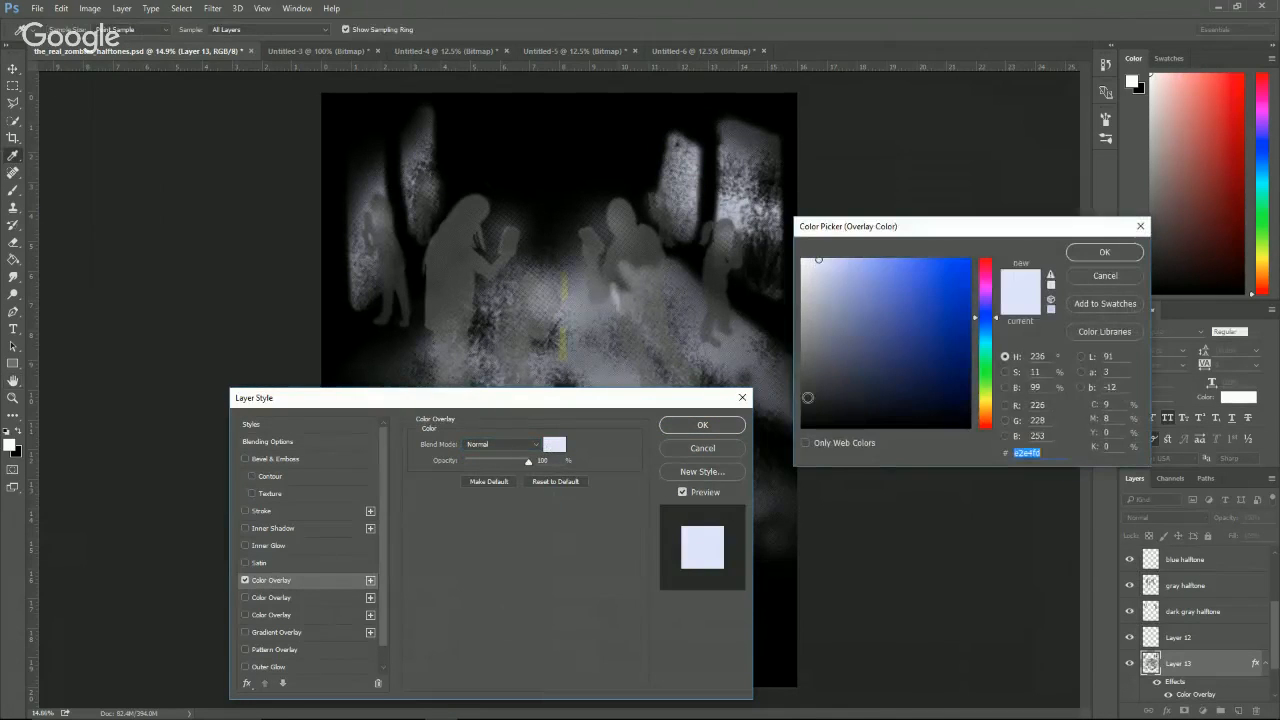
pyautogui.moveTo(803, 401); pyautogui.dragTo(800, 389)
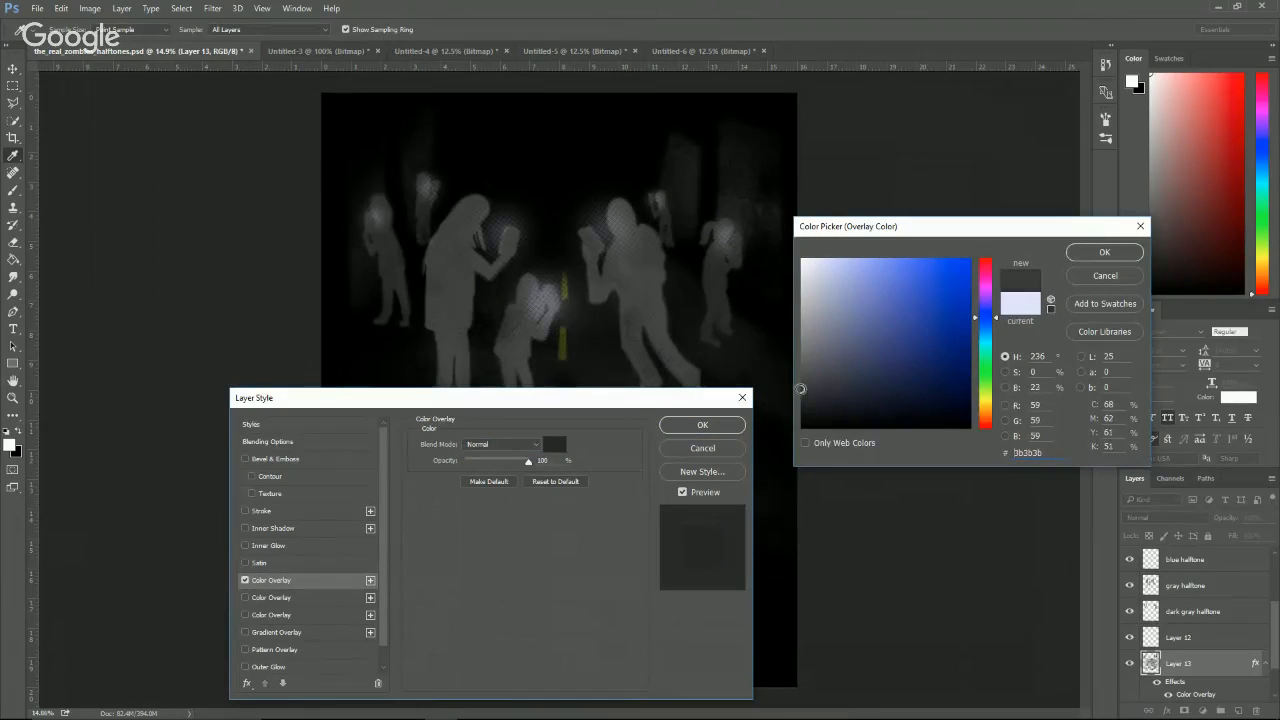
pyautogui.click(1116, 250)
pyautogui.click(744, 427)
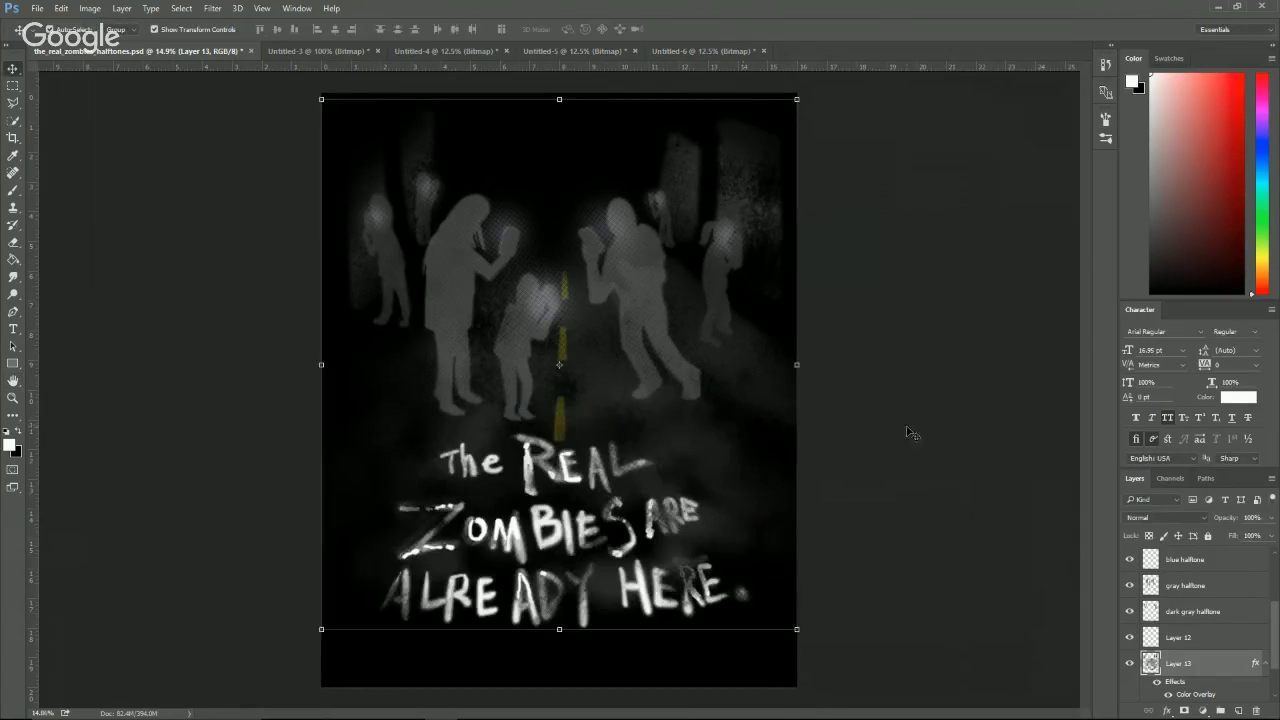
# Rasterize the layer style of Layer 13.
pyautogui.click(910, 432)
pyautogui.scroll(-2, 1152, 680)
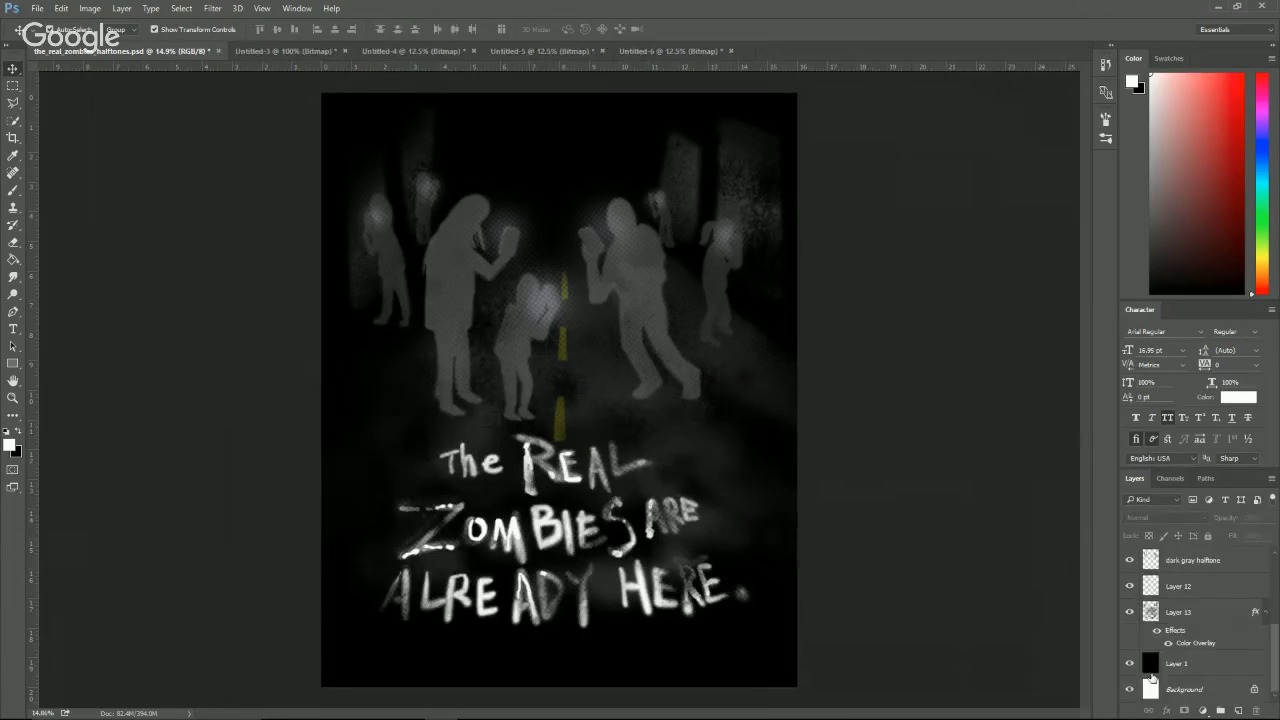
pyautogui.rightClick(1197, 616)
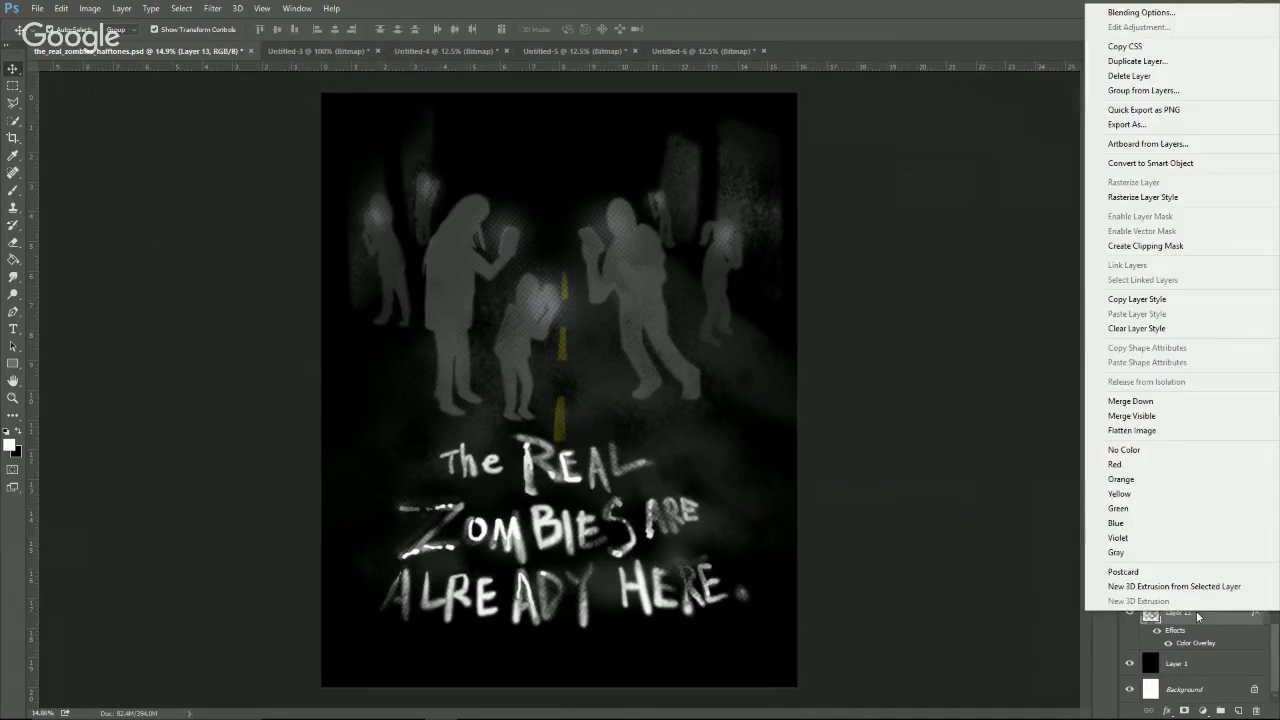
pyautogui.click(1163, 198)
# Rename Layer 12, which holds the road stripes, as "yellow halftone".
pyautogui.click(1129, 612)
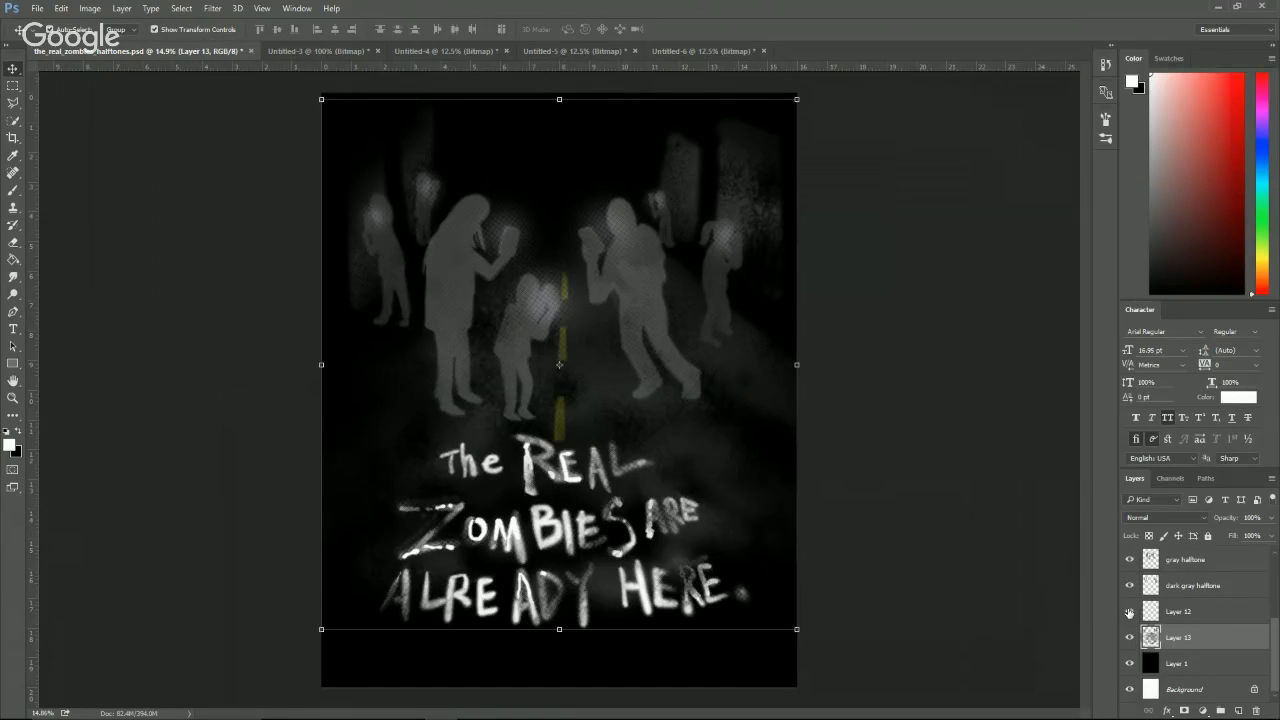
pyautogui.doubleClick(1178, 611)
pyautogui.write('yel')
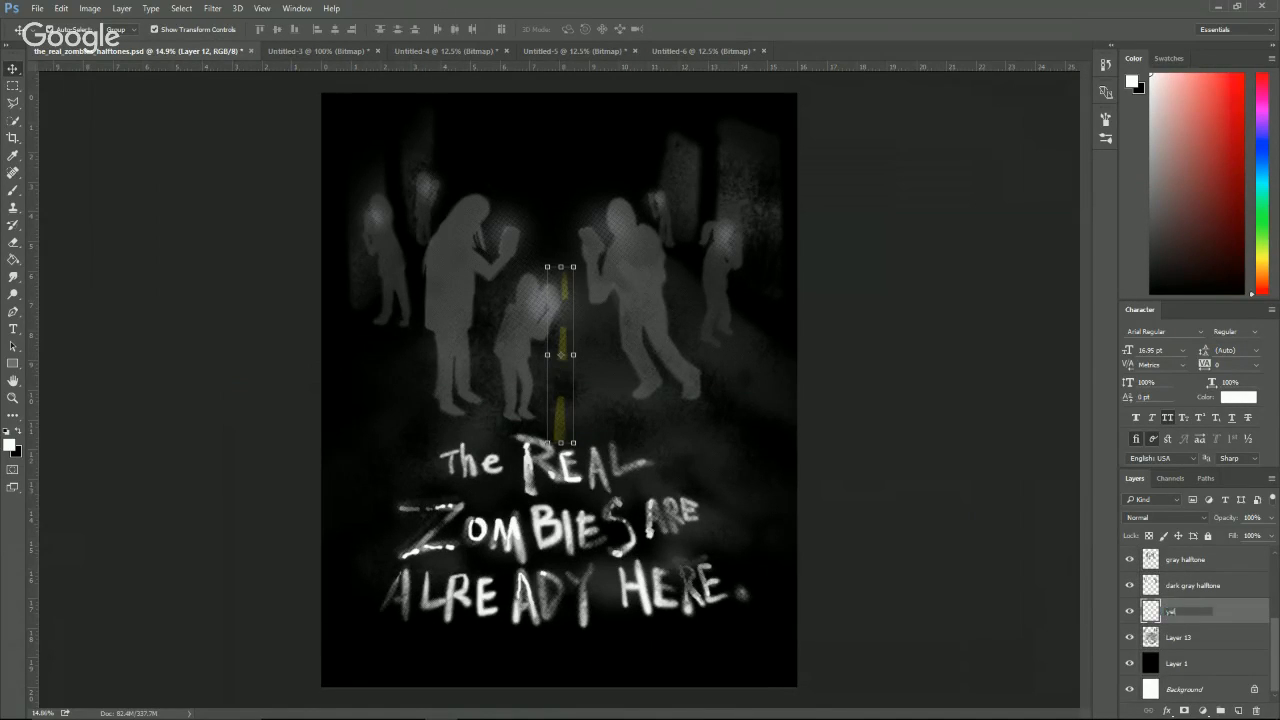
pyautogui.write('low halftone')
pyautogui.press('Return')
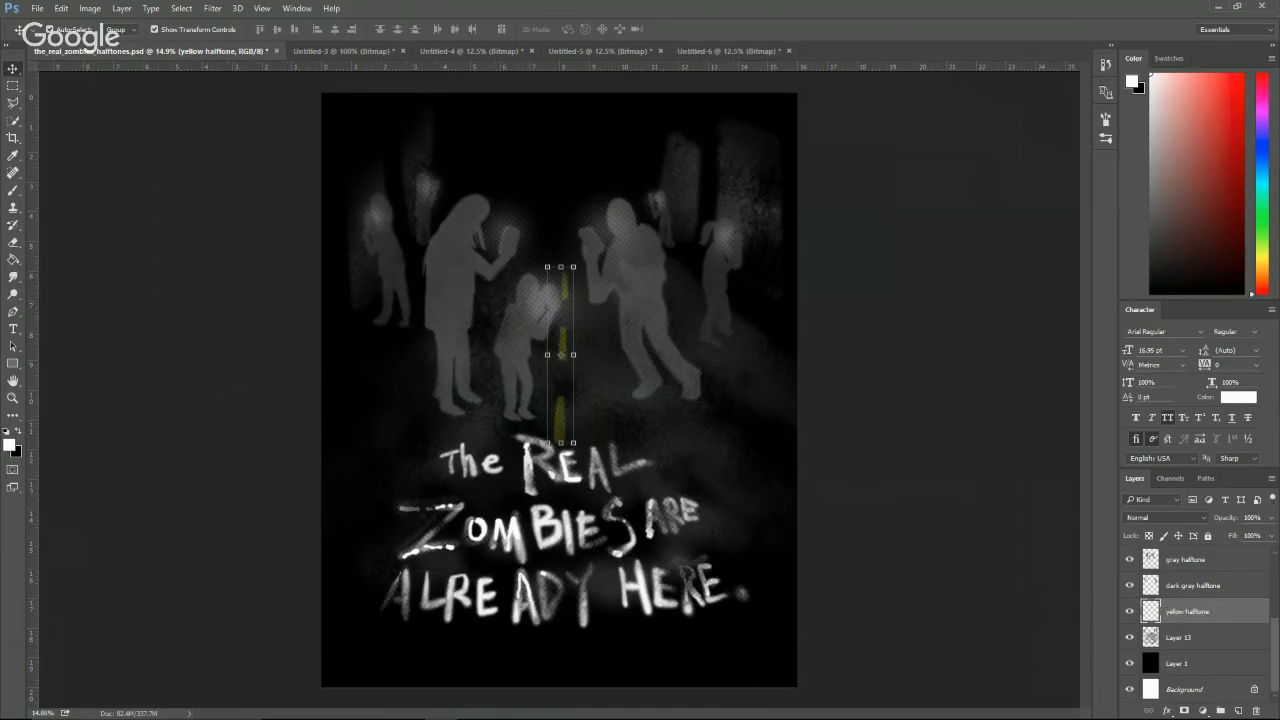
# Rename Layer 13 as "dark dark gray halftone".
pyautogui.doubleClick(1177, 638)
pyautogui.write('dark')
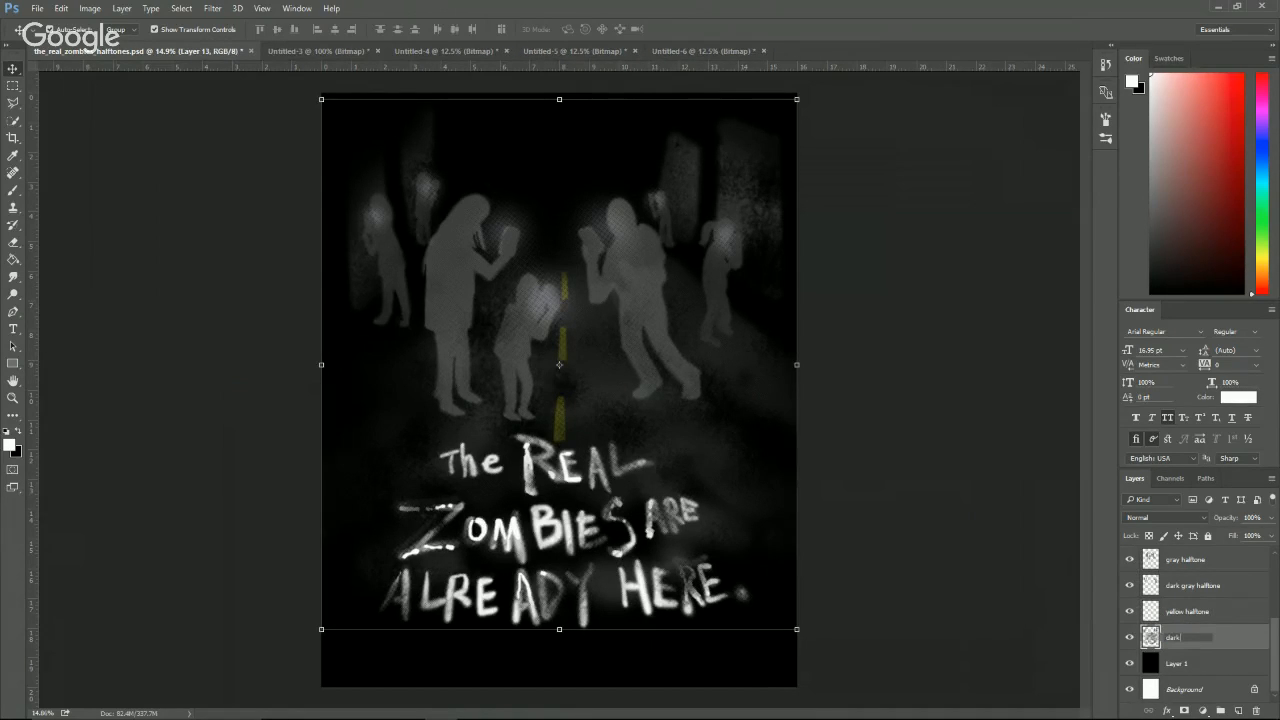
pyautogui.write(' gray')
pyautogui.write('ray halftone')
pyautogui.press('Return')
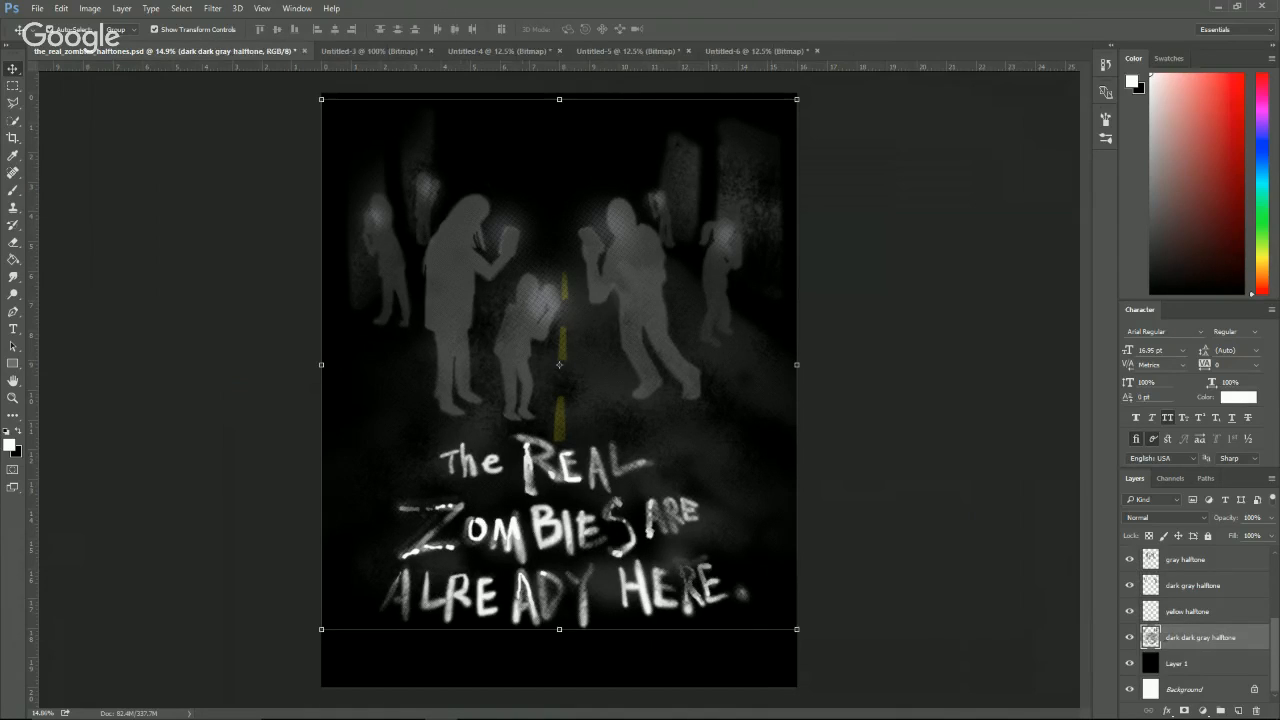
# Unlock the Background layer and rename the black Layer 1 as "shirt".
pyautogui.click(1200, 663)
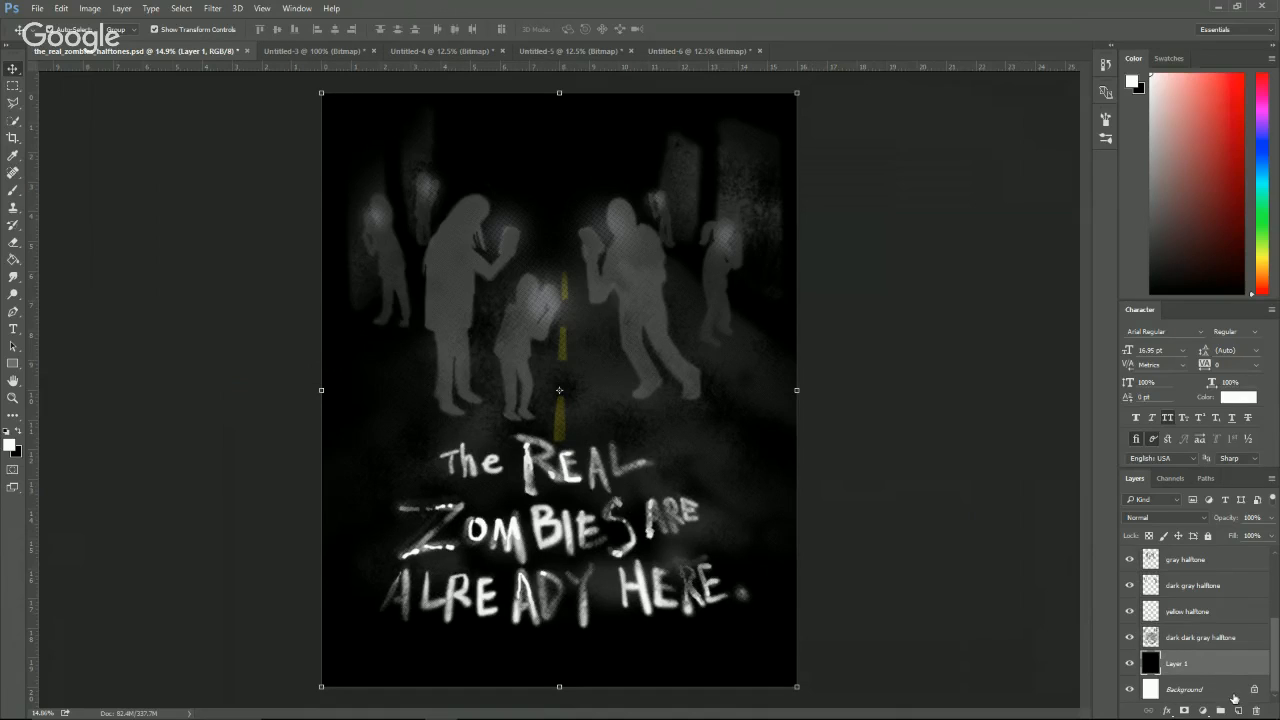
pyautogui.click(1254, 689)
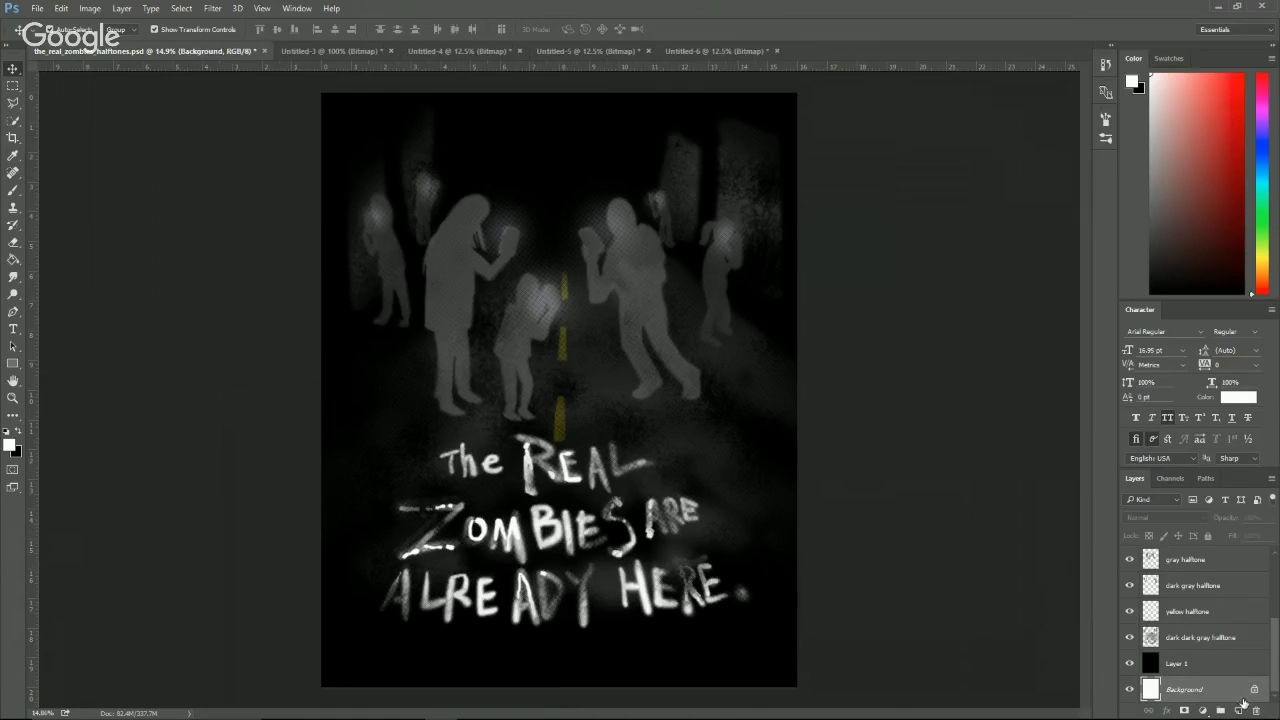
pyautogui.doubleClick(1178, 664)
pyautogui.write('shi')
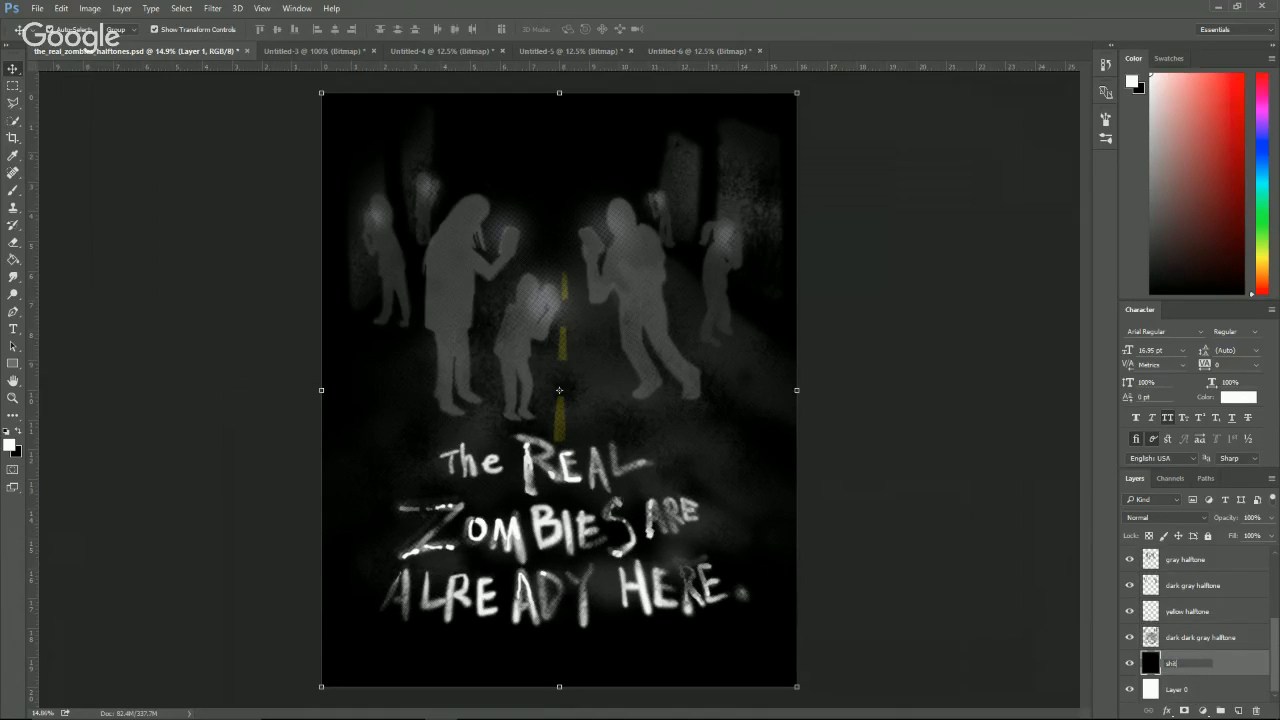
pyautogui.write('rt')
pyautogui.press('Return')
# Delete the white Layer 0 beneath the shirt layer.
pyautogui.click(1178, 690)
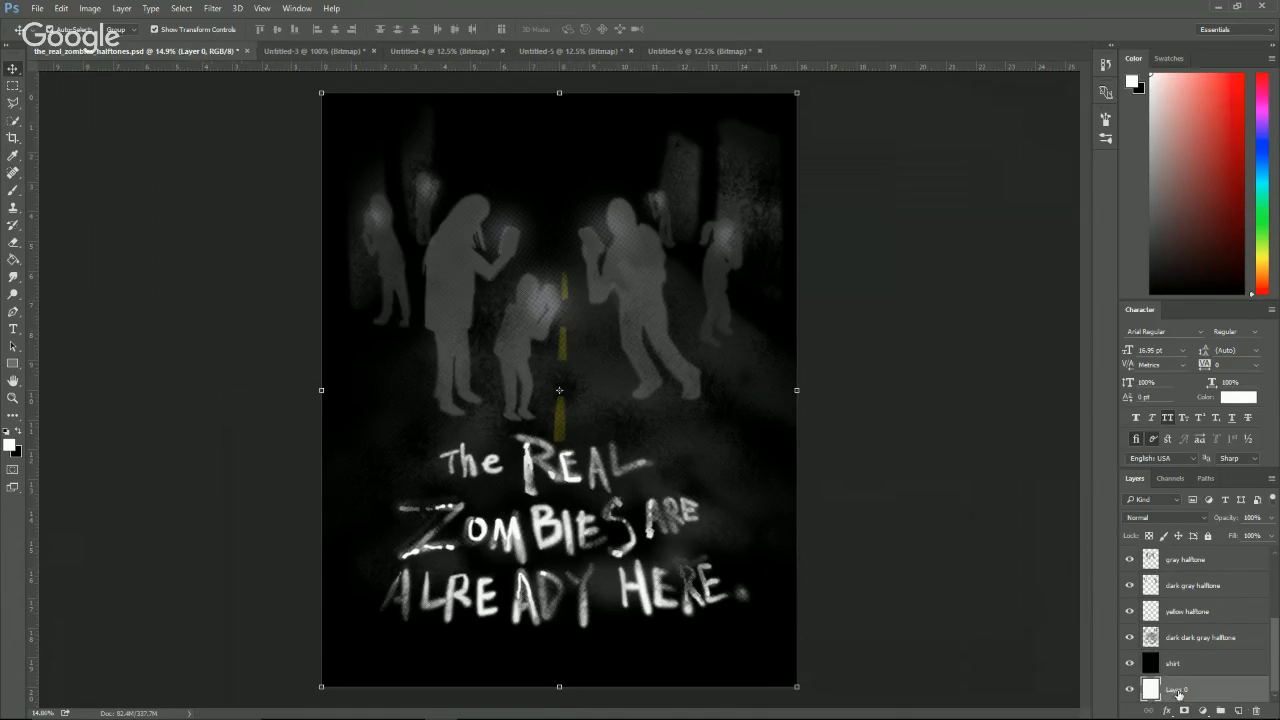
pyautogui.click(1256, 710)
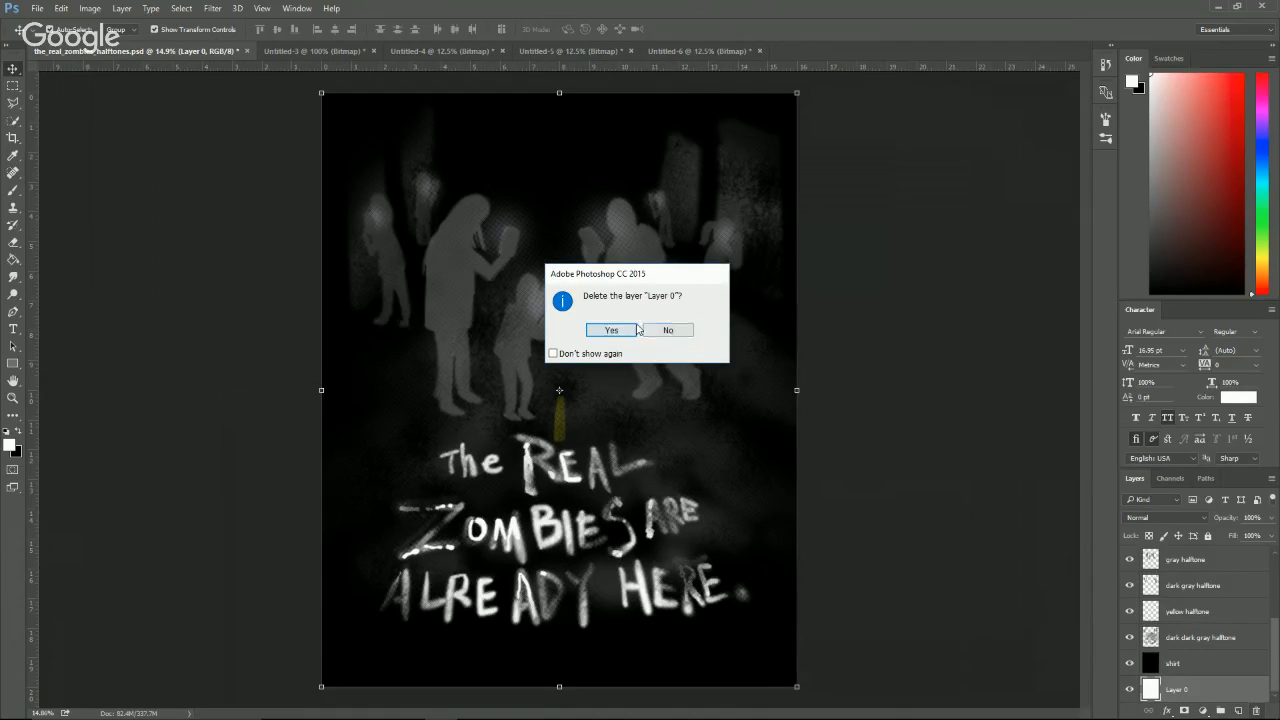
pyautogui.click(634, 330)
# Delete the hidden "dark gray bg copy" layer and the hidden white Layer 11 together.
pyautogui.scroll(5, 1160, 650)
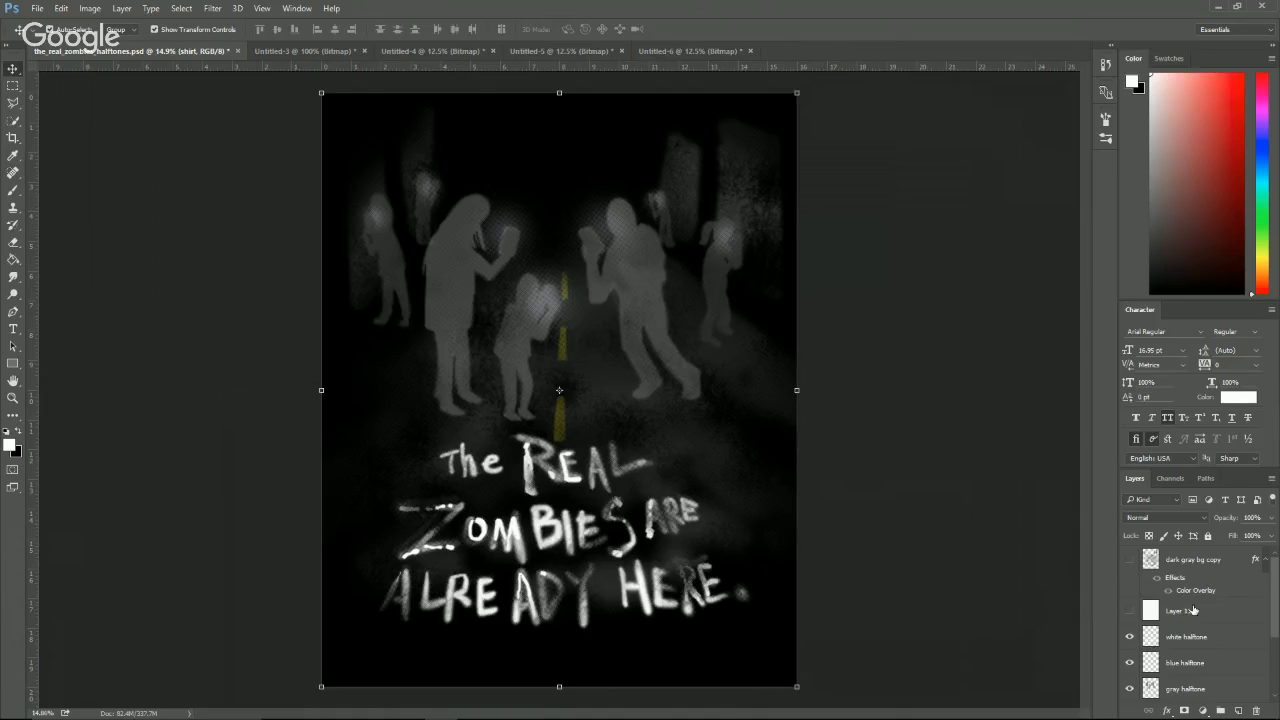
pyautogui.click(1192, 610)
pyautogui.keyDown('ctrl'); pyautogui.click(1191, 561); pyautogui.keyUp('ctrl')
pyautogui.click(1258, 710)
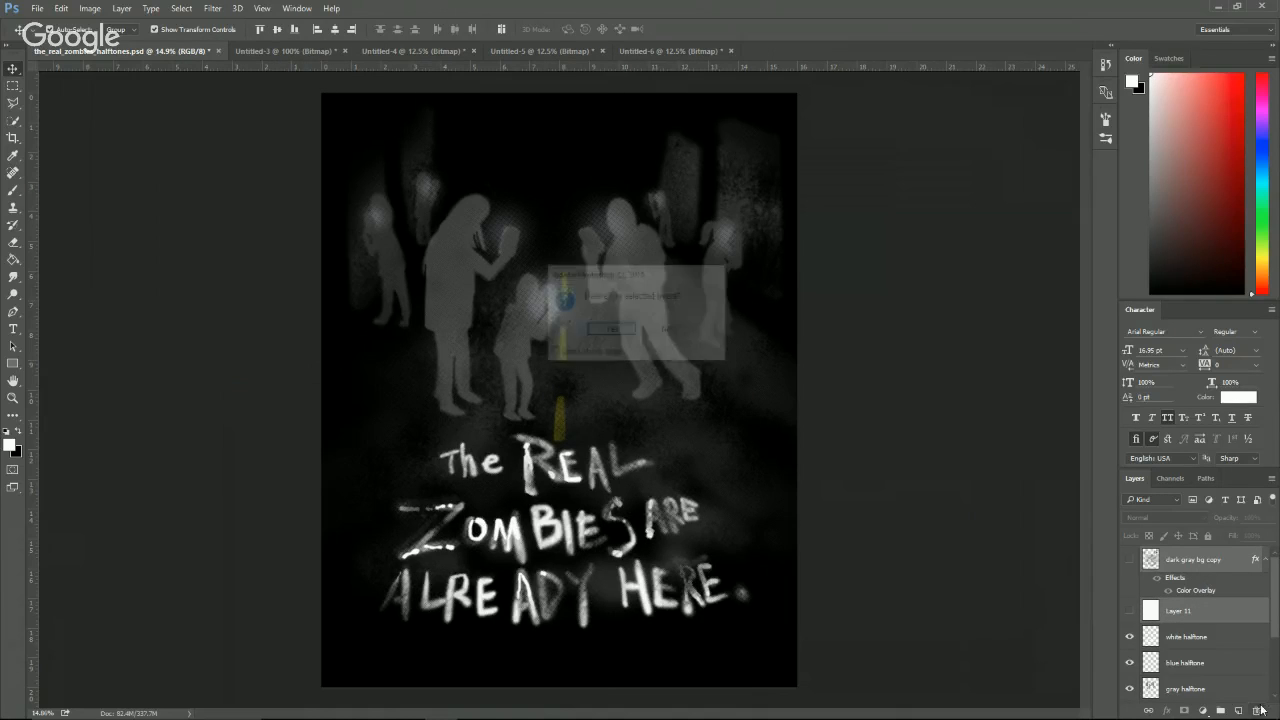
pyautogui.click(614, 330)
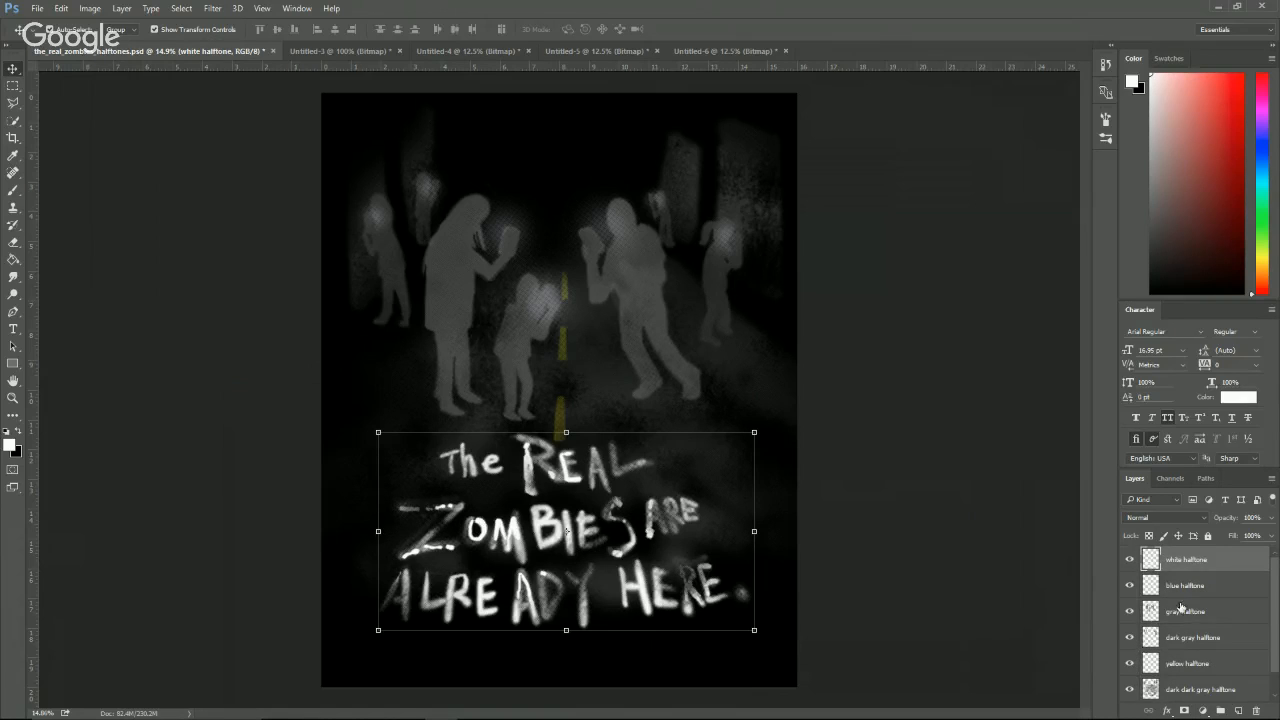
# Select the "gray halftone" layer and save the halftone document under its existing file name.
pyautogui.click(1188, 612)
pyautogui.scroll(-1, 1205, 652)
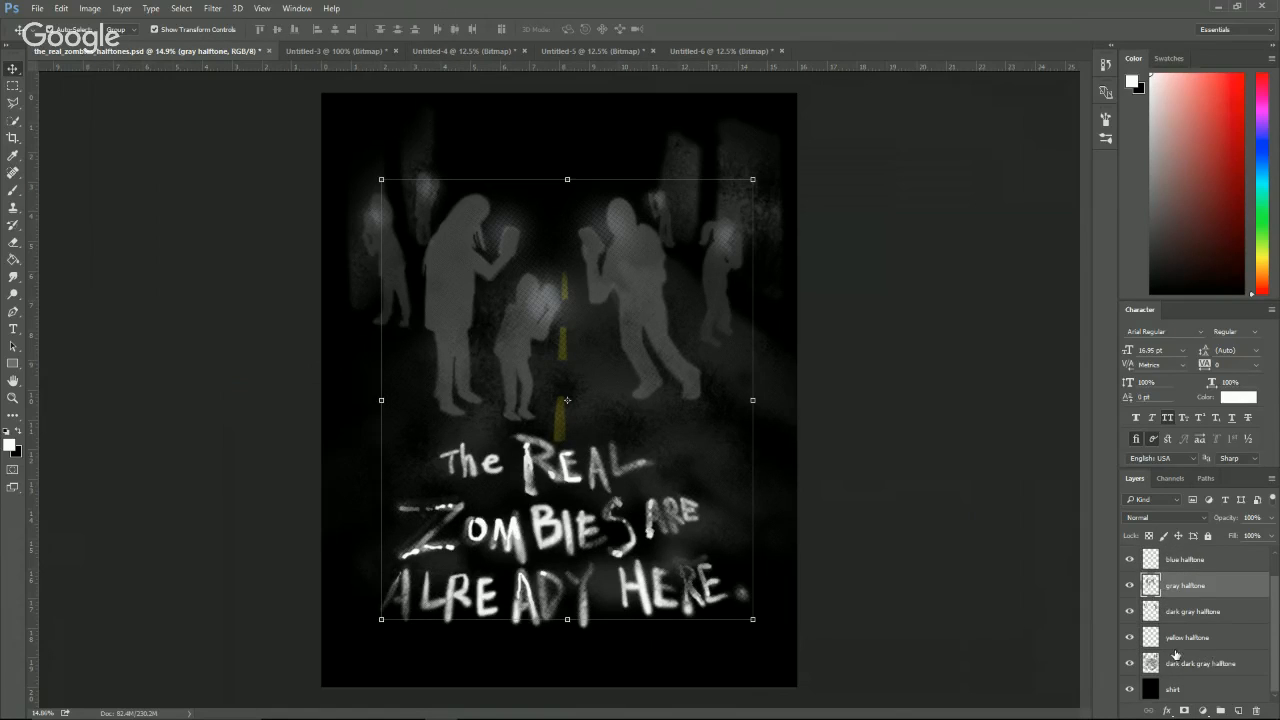
pyautogui.hotkey('ctrl', 's')
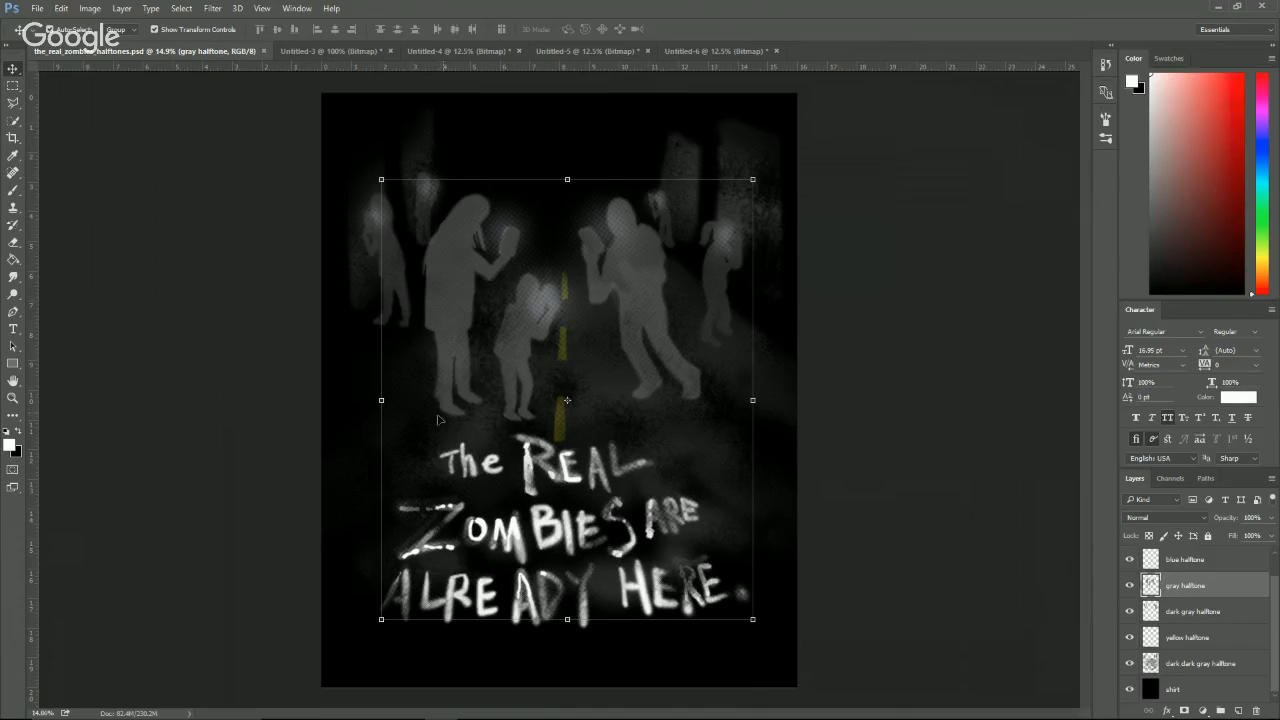
pyautogui.click(779, 385)
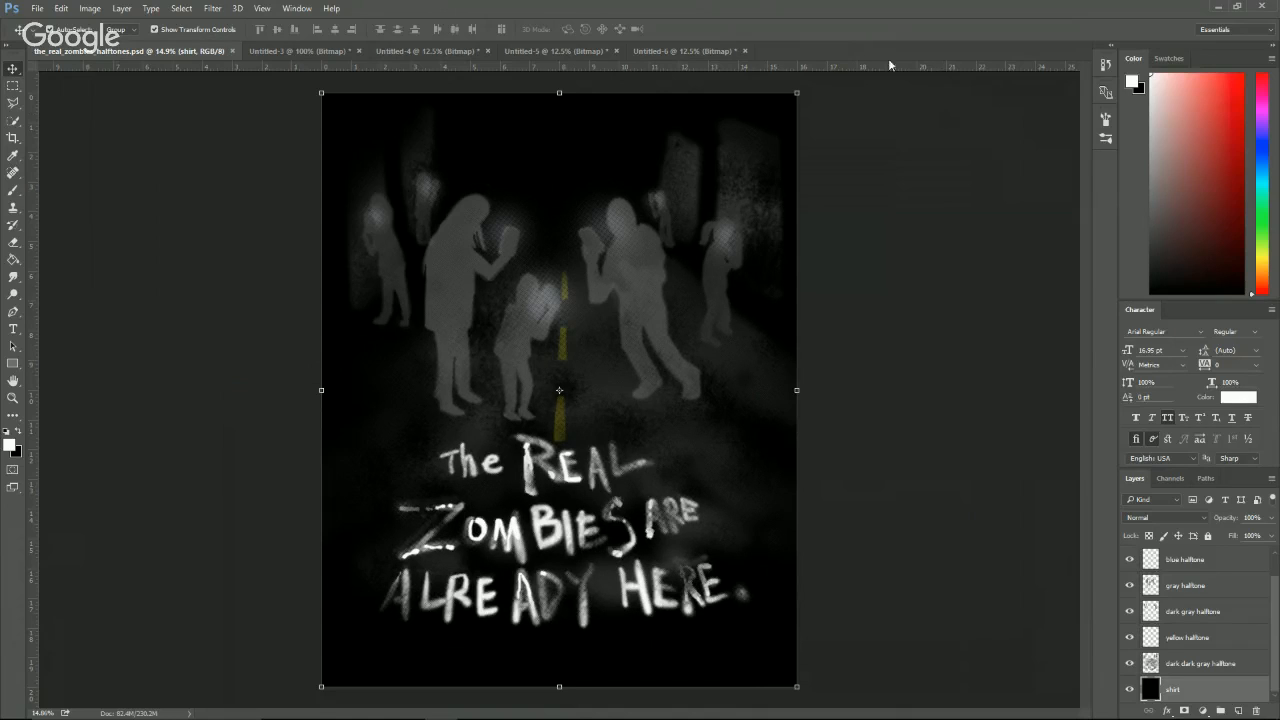
pyautogui.click(935, 200)
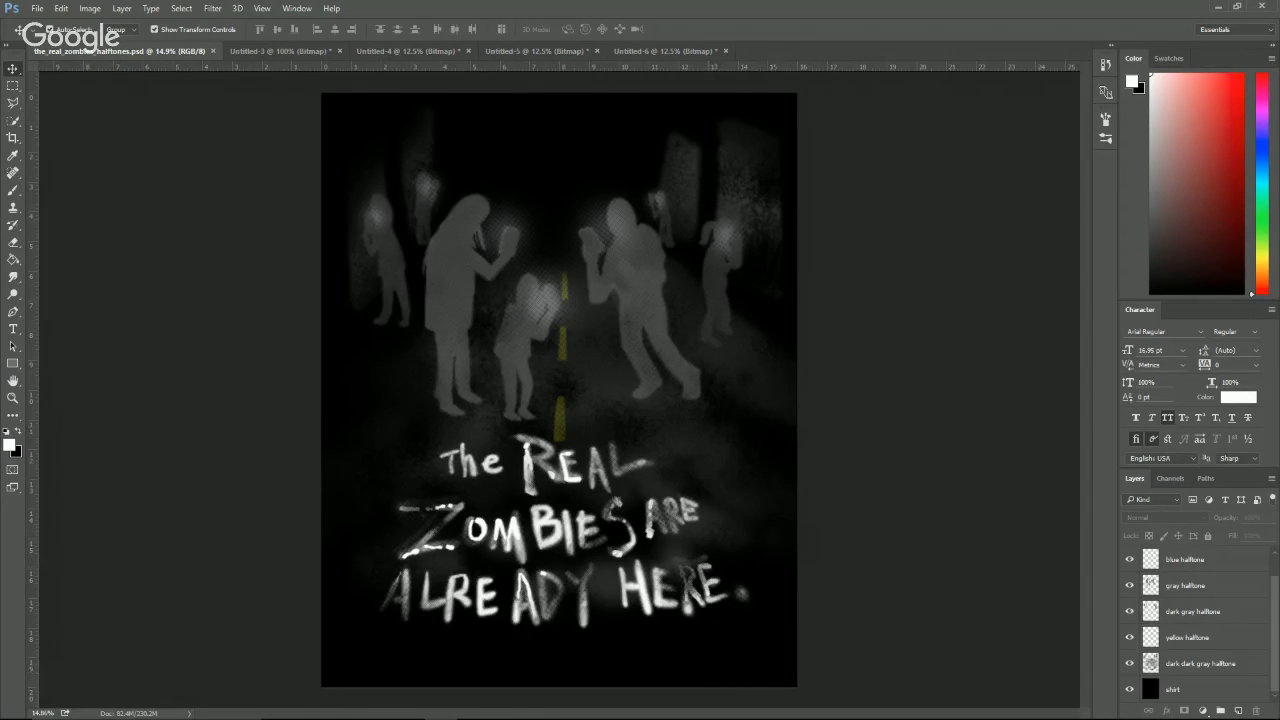
pyautogui.moveTo(540, 717)
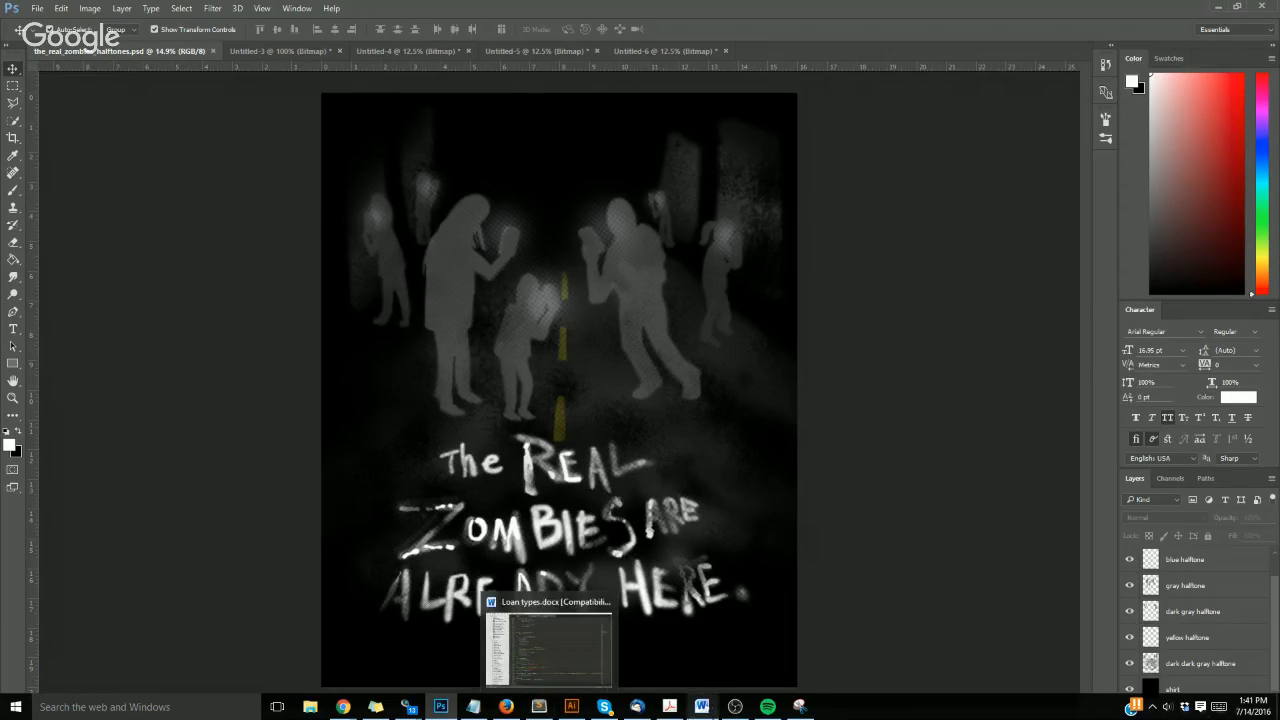
pyautogui.moveTo(670, 706)
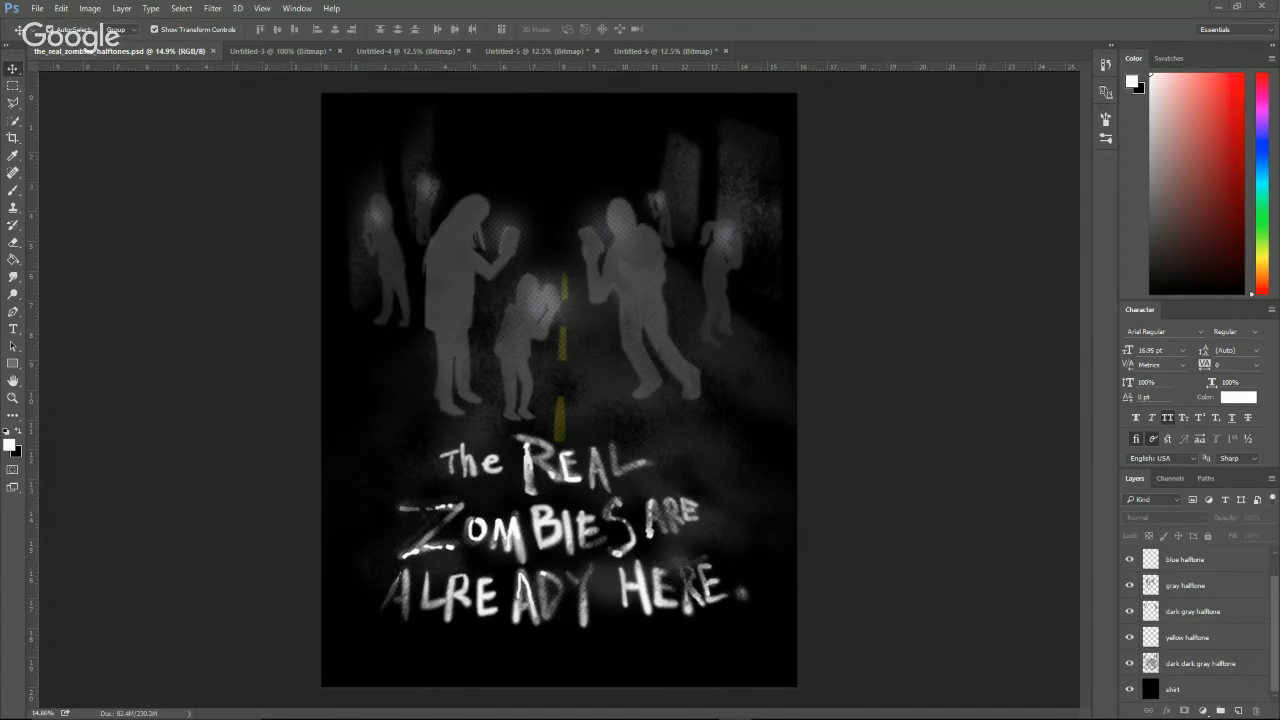
pyautogui.moveTo(345, 708)
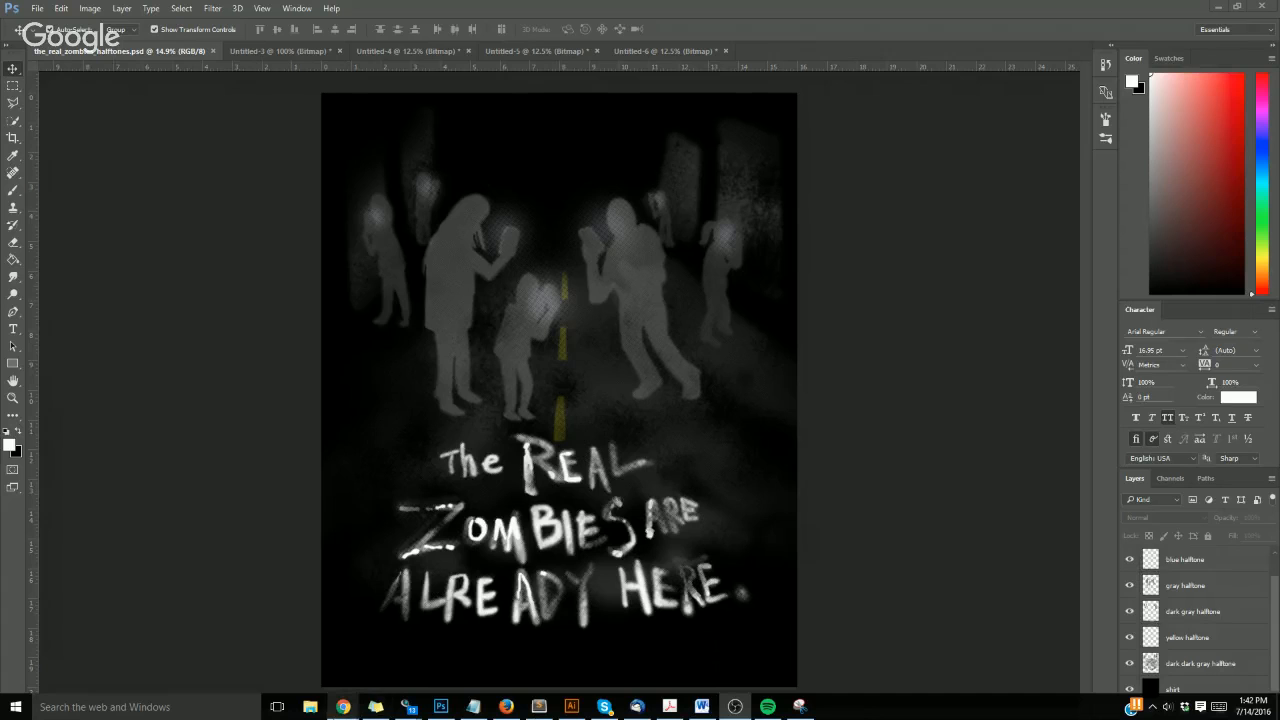